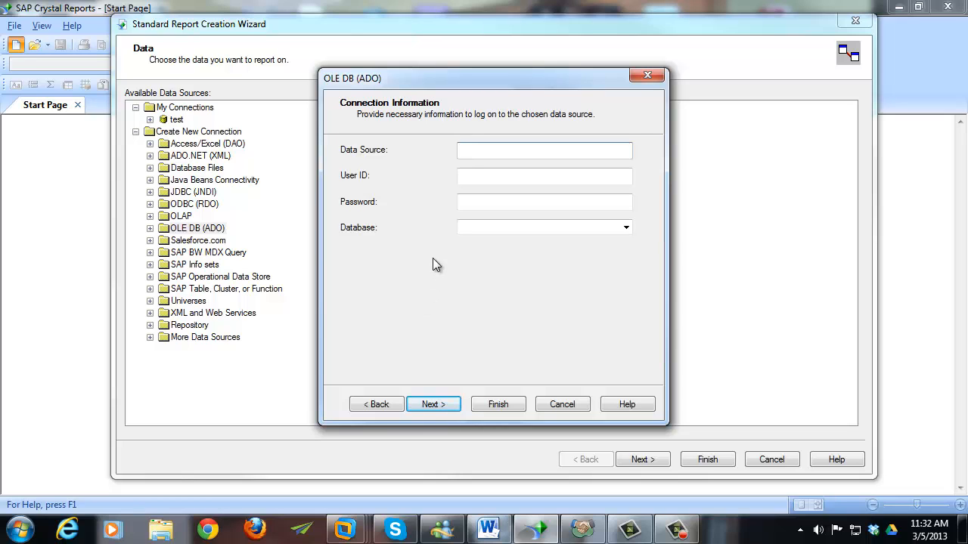
- Copy the ACT2013Demo.PAD file path from ACT!'s Database Information, then close the dialogs
{"action": "left_click", "coordinate": [586, 529]}
{"action": "left_click", "coordinate": [352, 26]}
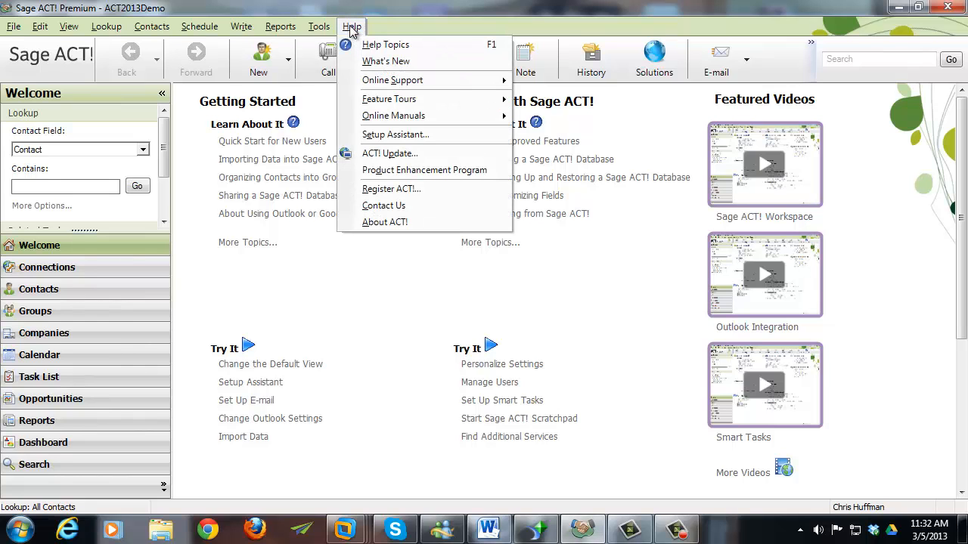
{"action": "left_click", "coordinate": [391, 223]}
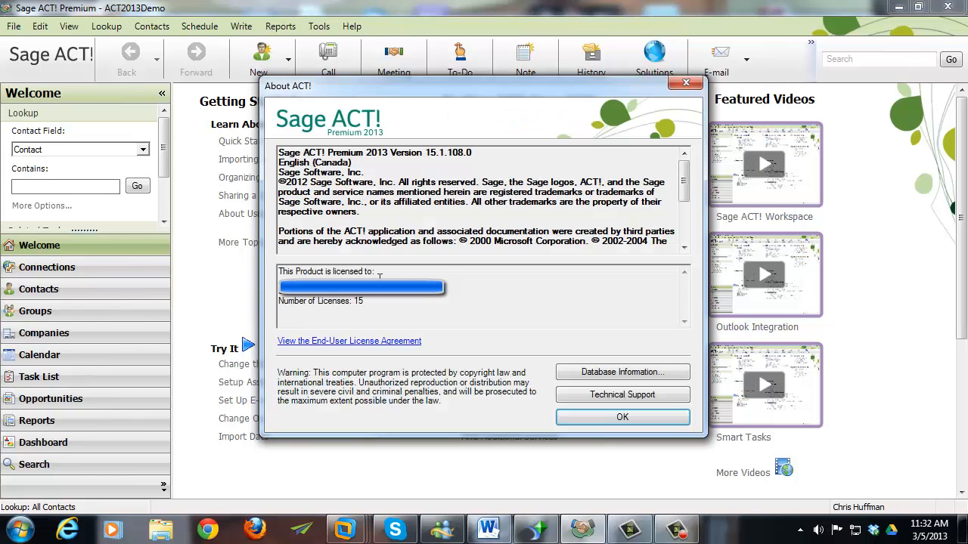
{"action": "left_click", "coordinate": [587, 372]}
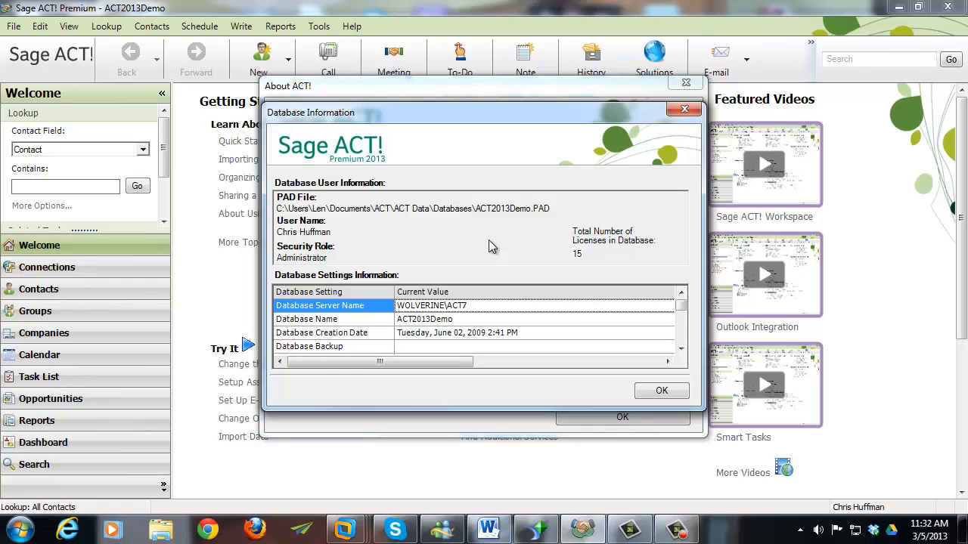
{"action": "left_click_drag", "start_coordinate": [551, 208], "coordinate": [276, 207]}
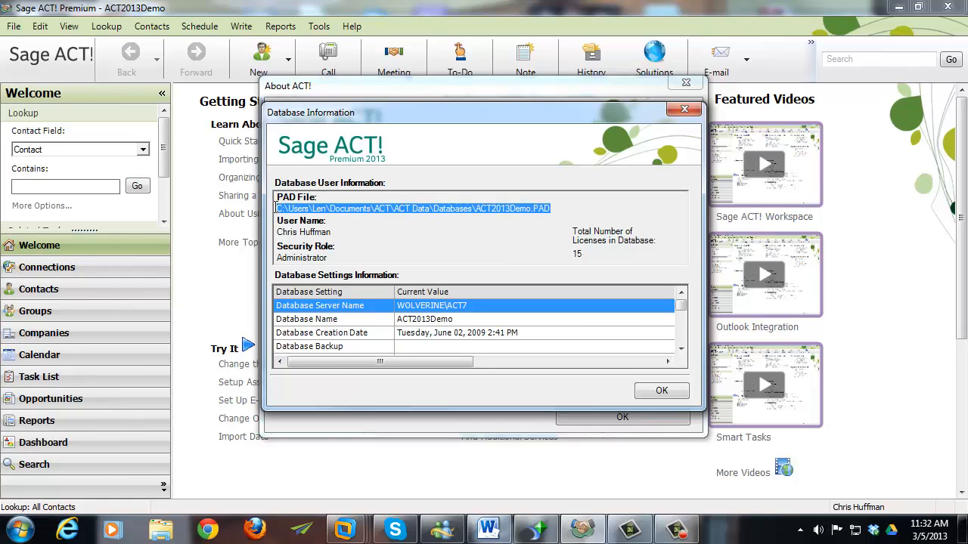
{"action": "right_click", "coordinate": [360, 209]}
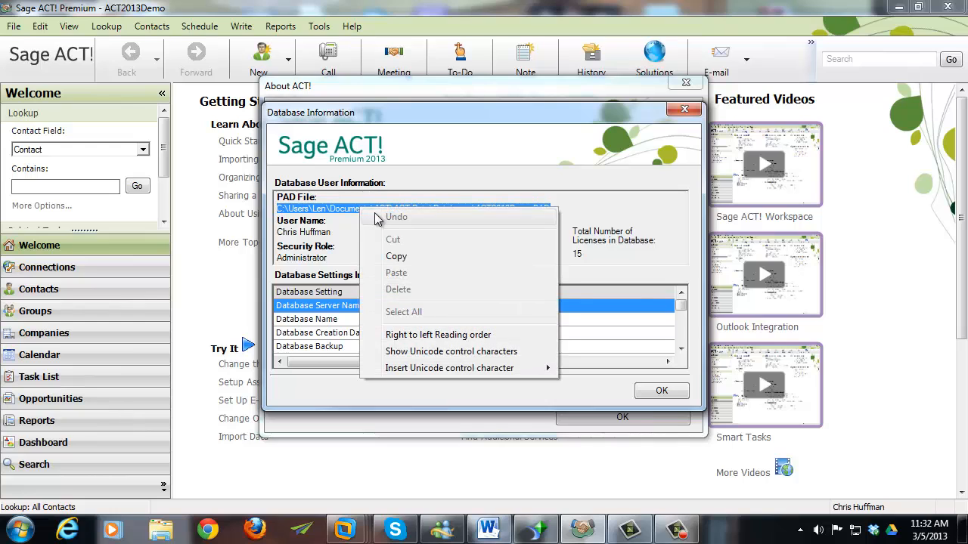
{"action": "left_click", "coordinate": [396, 257]}
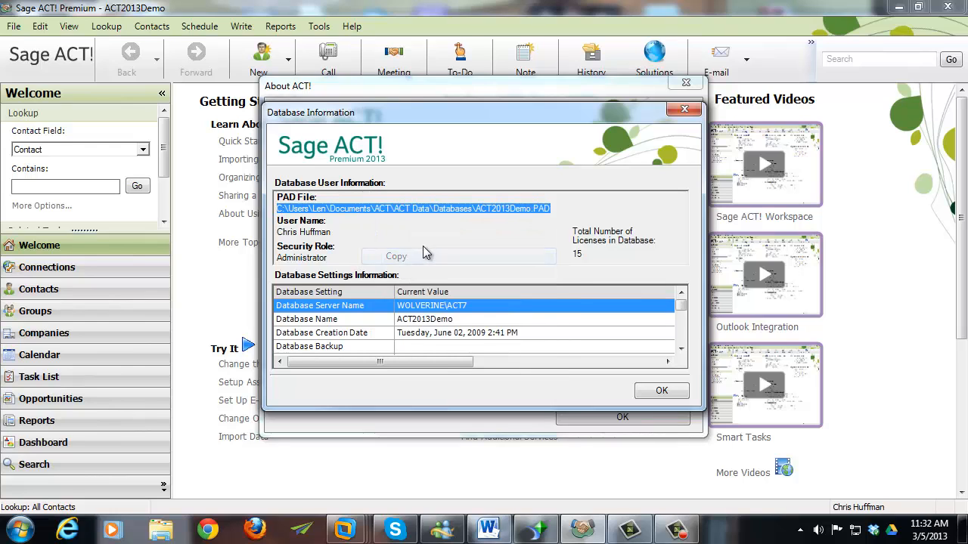
{"action": "left_click", "coordinate": [668, 399]}
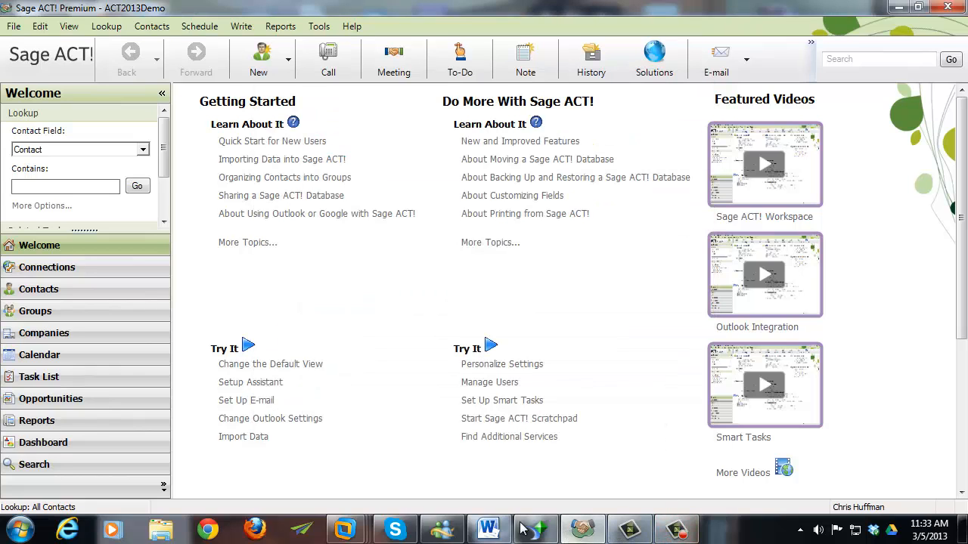
- Paste the PAD path as Data Source, enter the ACT user name, leave the password blank, and finish
{"action": "left_click", "coordinate": [521, 529]}
{"action": "right_click", "coordinate": [496, 151]}
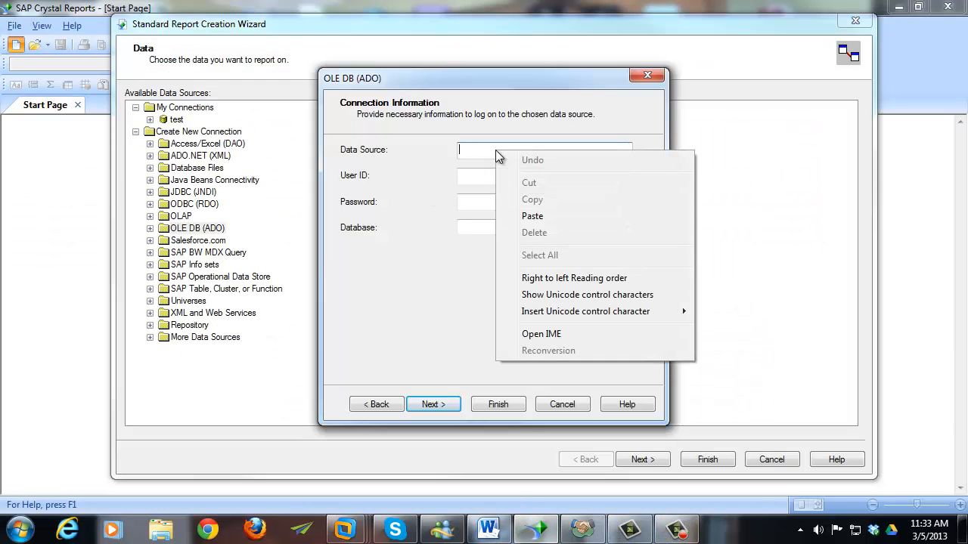
{"action": "left_click", "coordinate": [532, 217]}
{"action": "key", "text": "Tab"}
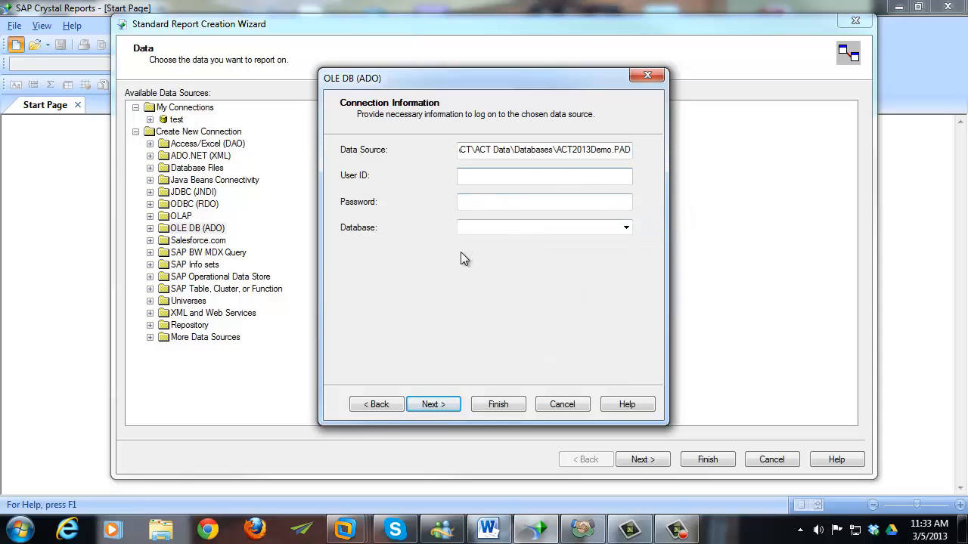
{"action": "type", "text": "Chris Huffman"}
{"action": "key", "text": "Tab"}
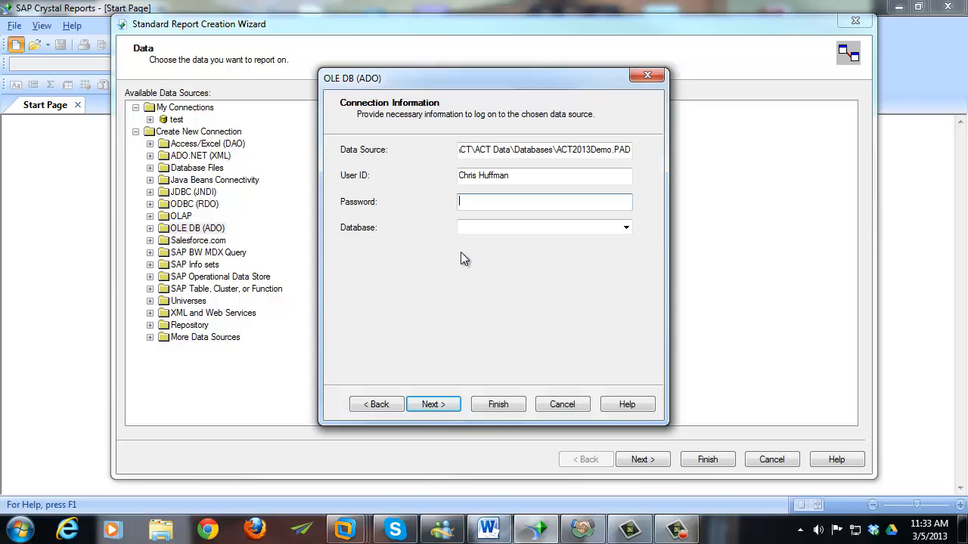
{"action": "key", "text": "Tab"}
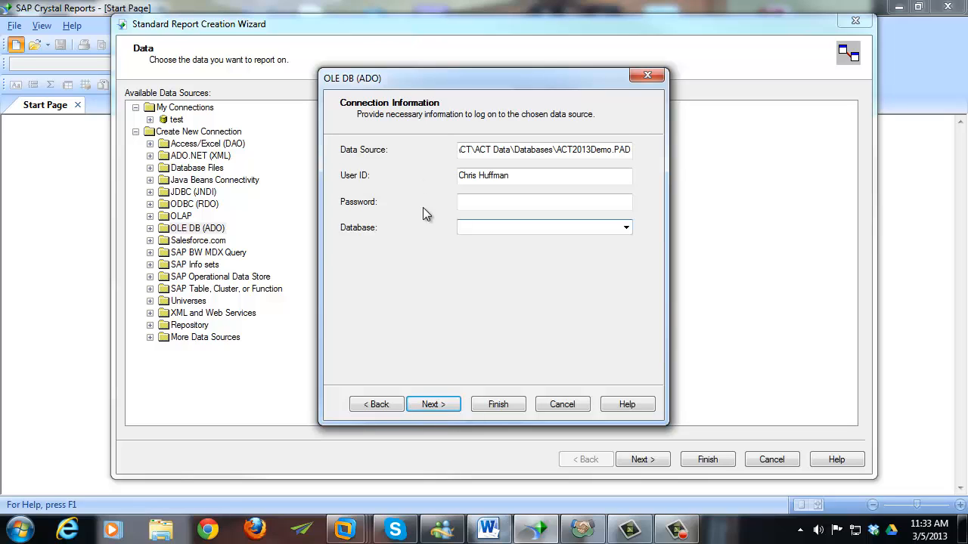
{"action": "left_click", "coordinate": [445, 407]}
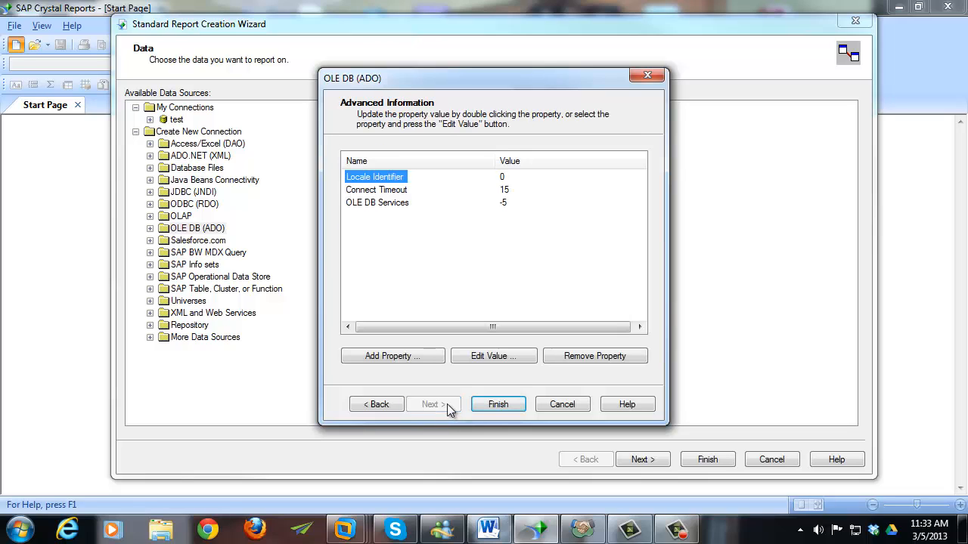
{"action": "left_click", "coordinate": [479, 406]}
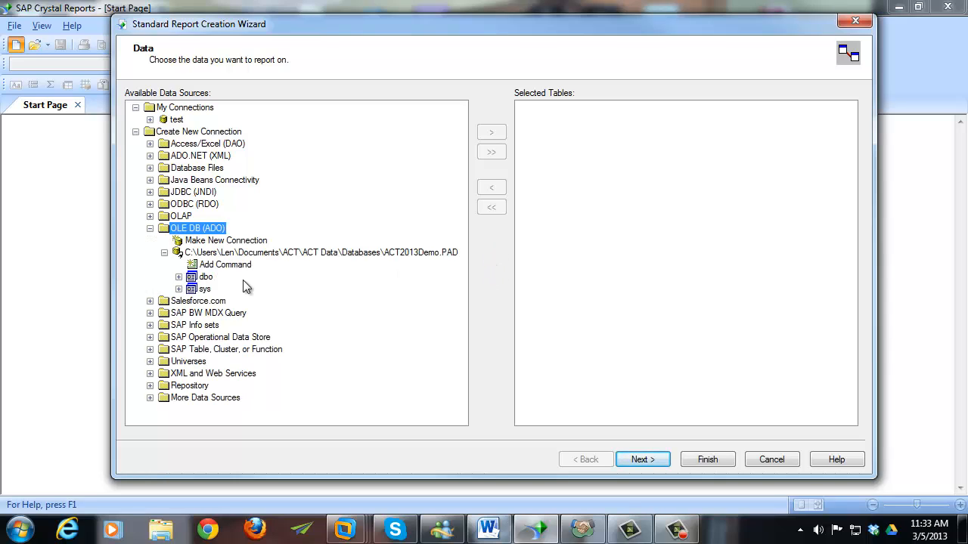
- Expand the dbo schema and add the OPPORTUNITY and CONTACT tables
{"action": "left_click", "coordinate": [203, 277]}
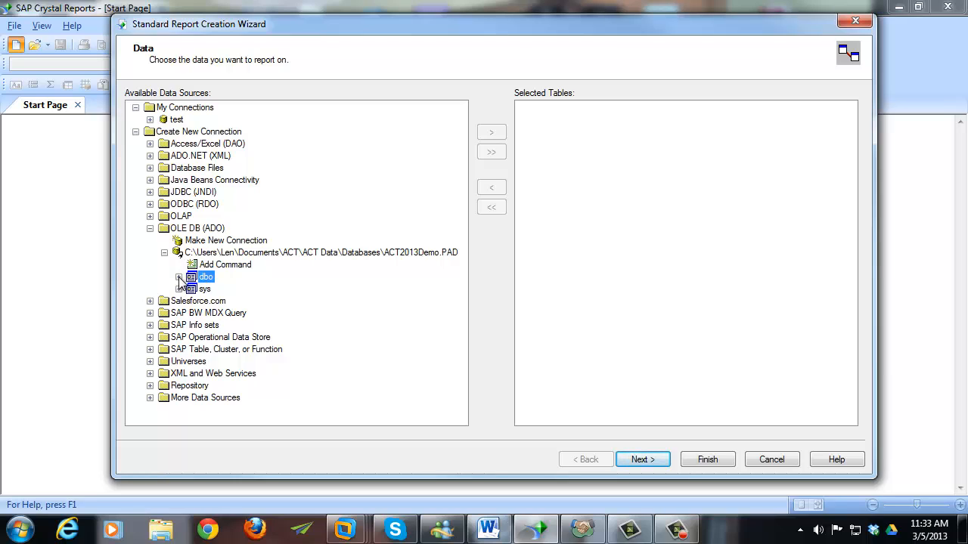
{"action": "left_click", "coordinate": [178, 277]}
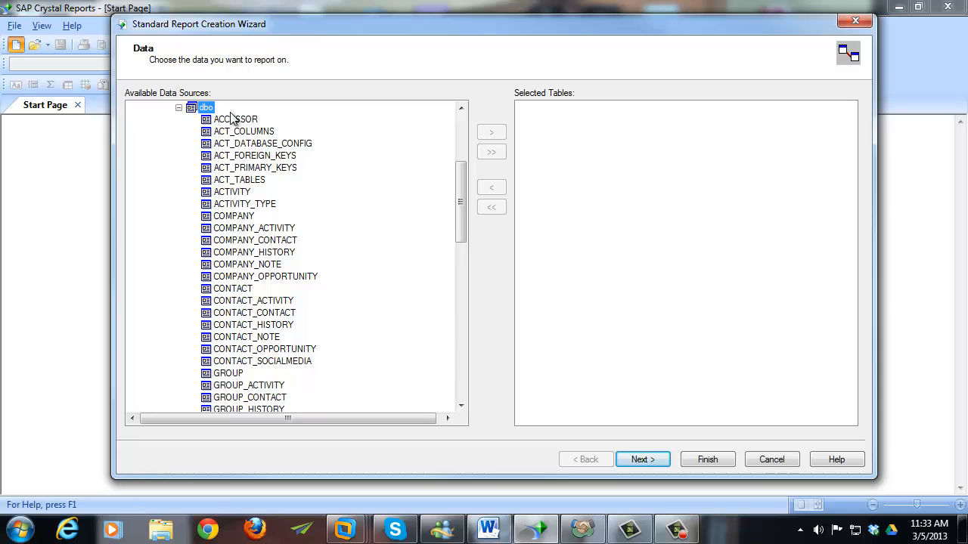
{"action": "left_click_drag", "start_coordinate": [456, 187], "coordinate": [462, 266]}
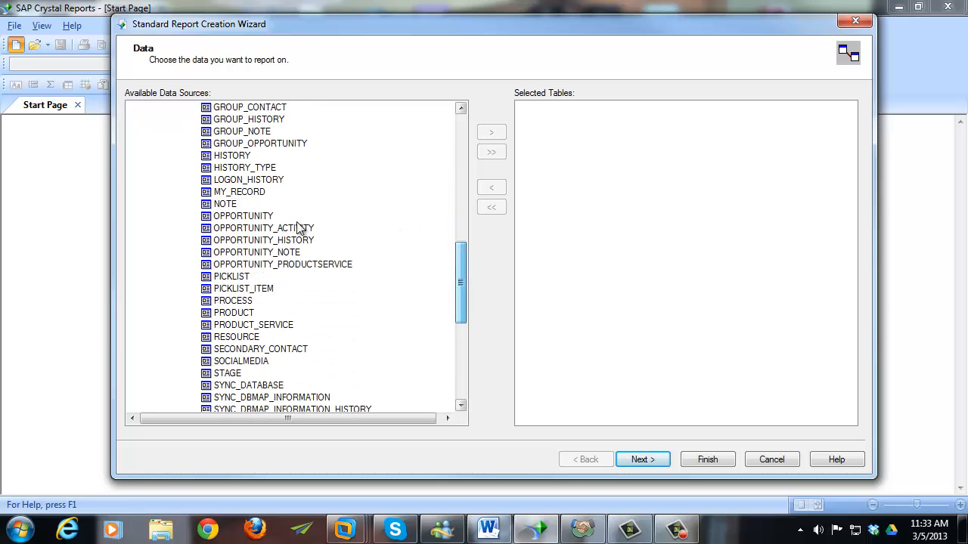
{"action": "left_click", "coordinate": [239, 216]}
{"action": "left_click", "coordinate": [492, 133]}
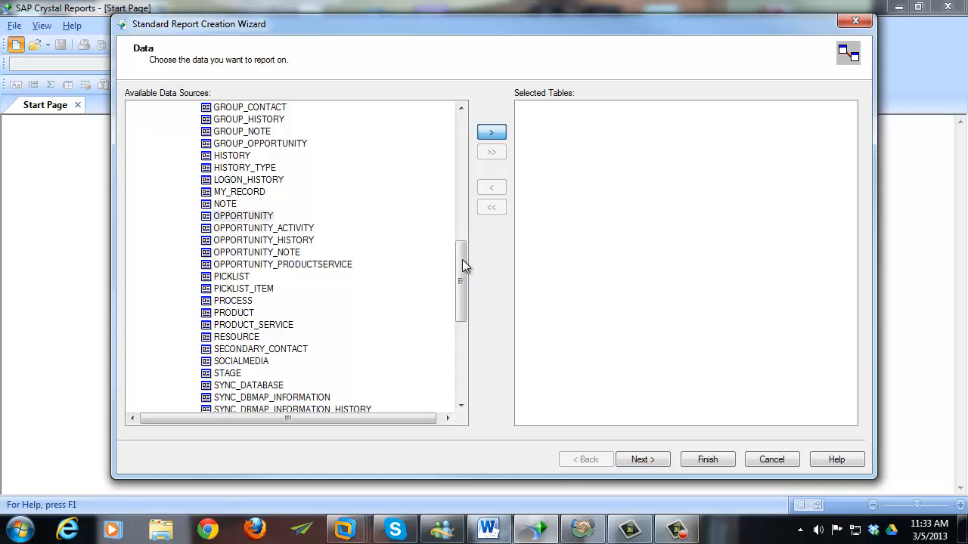
{"action": "left_click_drag", "start_coordinate": [461, 260], "coordinate": [464, 210]}
{"action": "left_click", "coordinate": [236, 181]}
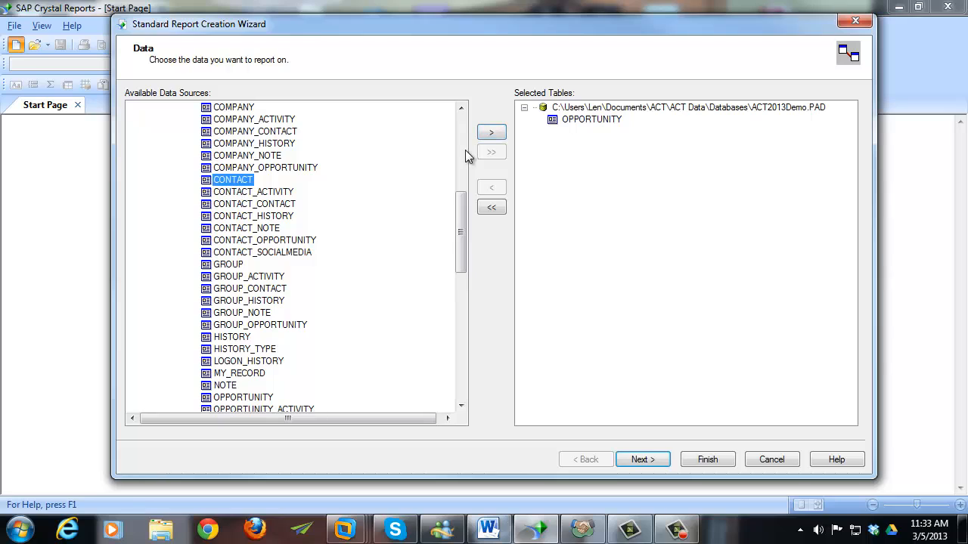
{"action": "left_click", "coordinate": [491, 134]}
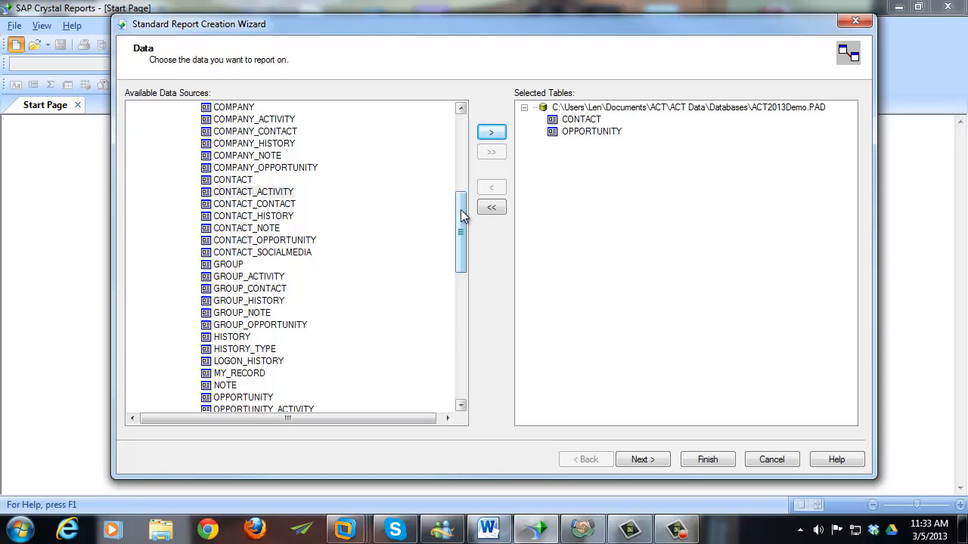
- Add the CONTACT_OPPORTUNITY and USER tables, then continue to the Link step
{"action": "left_click", "coordinate": [293, 242]}
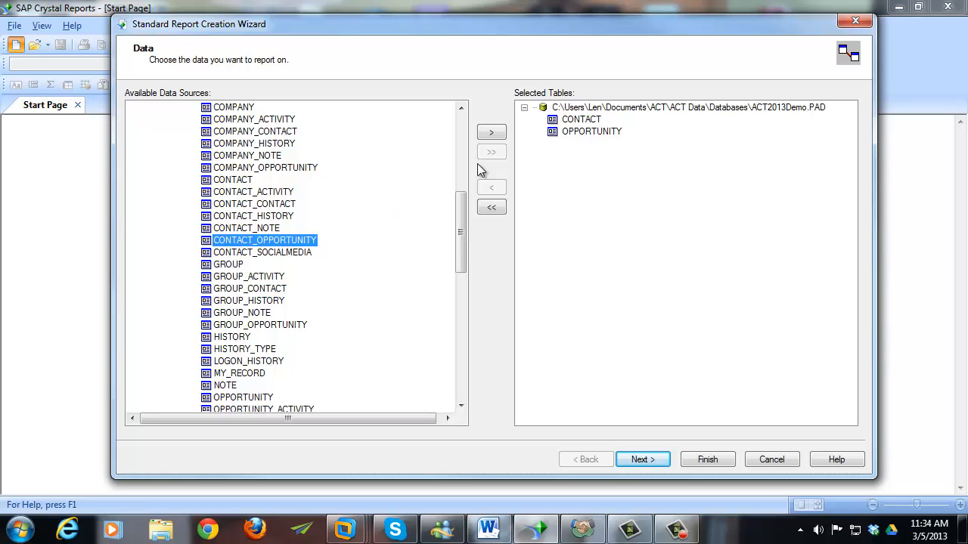
{"action": "left_click", "coordinate": [492, 133]}
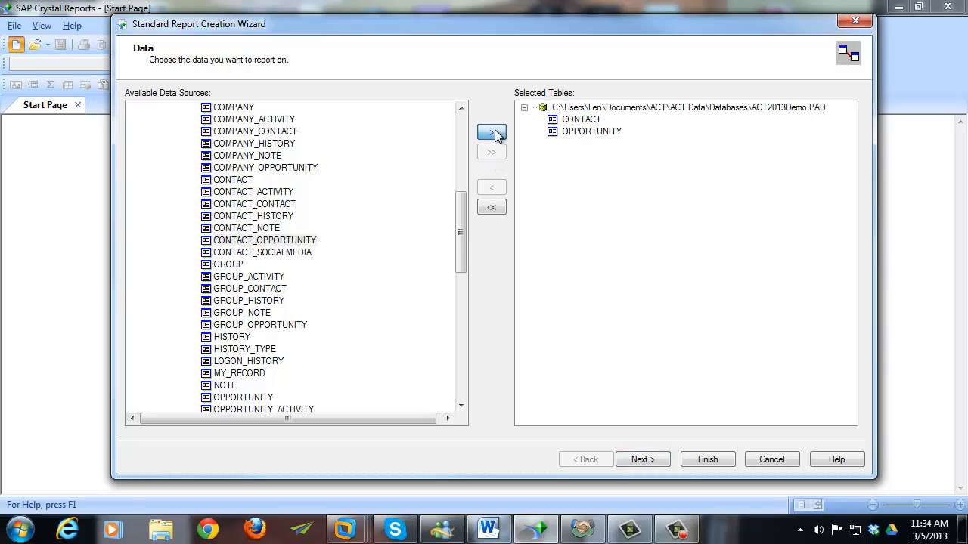
{"action": "mouse_move", "coordinate": [460, 205]}
{"action": "left_mouse_down"}
{"action": "mouse_move", "coordinate": [460, 223]}
{"action": "mouse_move", "coordinate": [463, 214]}
{"action": "left_mouse_up"}
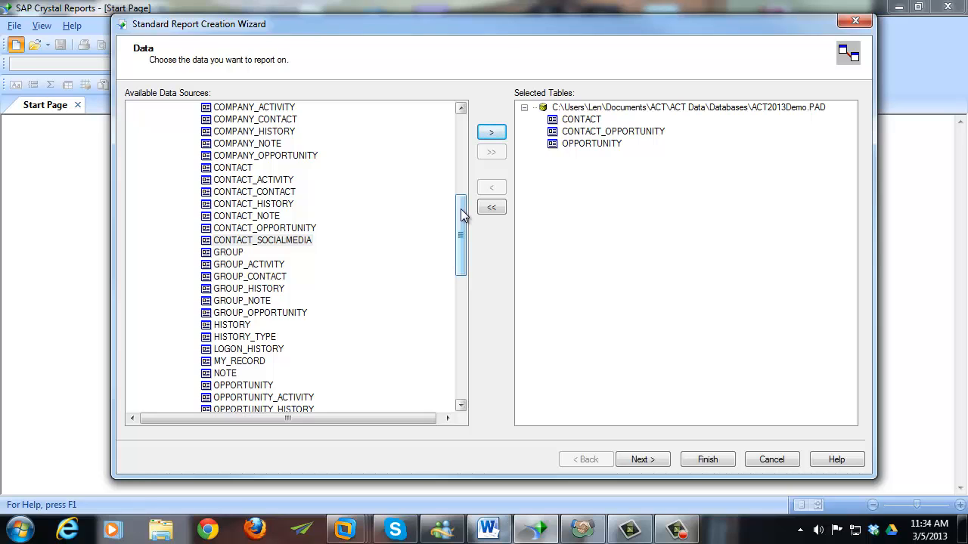
{"action": "left_click_drag", "start_coordinate": [463, 215], "coordinate": [459, 320]}
{"action": "left_click", "coordinate": [225, 337]}
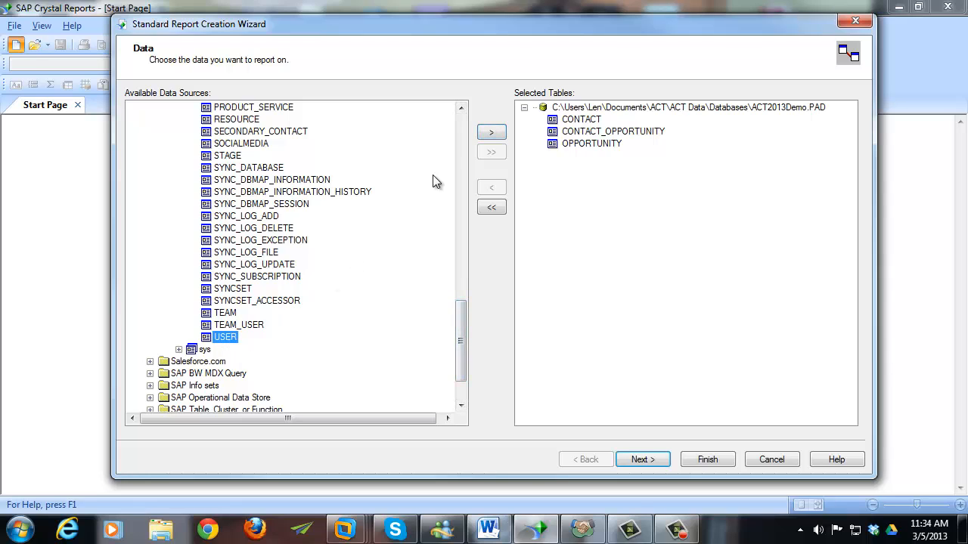
{"action": "left_click", "coordinate": [490, 133]}
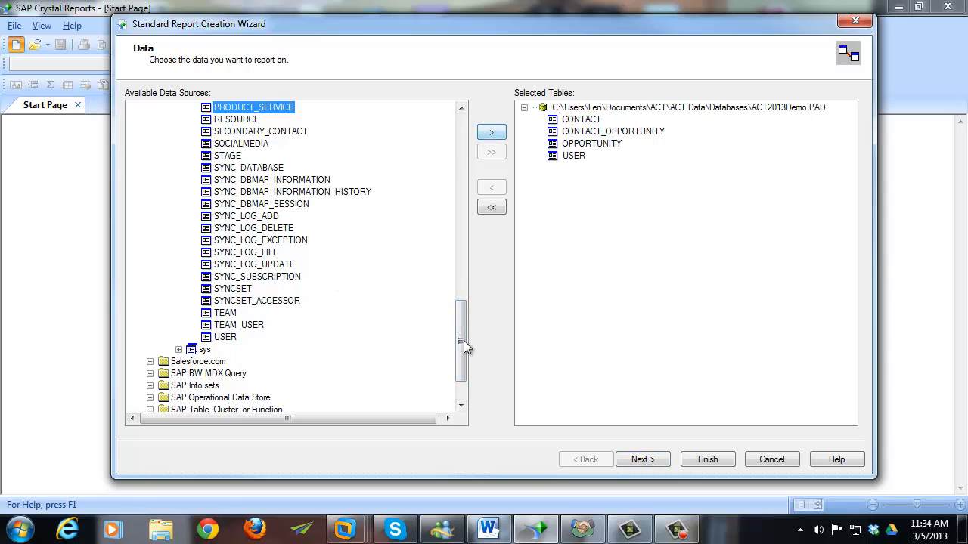
{"action": "left_click_drag", "start_coordinate": [462, 343], "coordinate": [462, 273]}
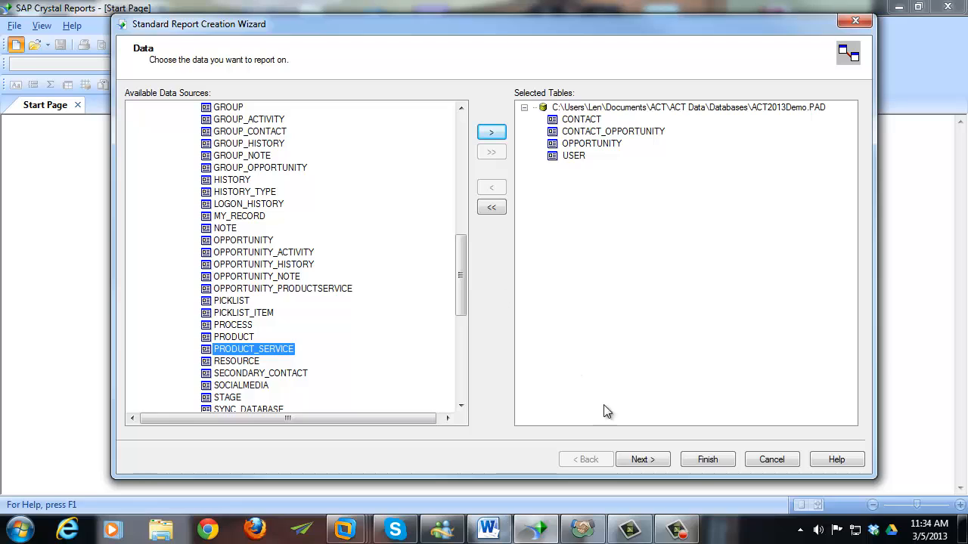
{"action": "left_click", "coordinate": [640, 459]}
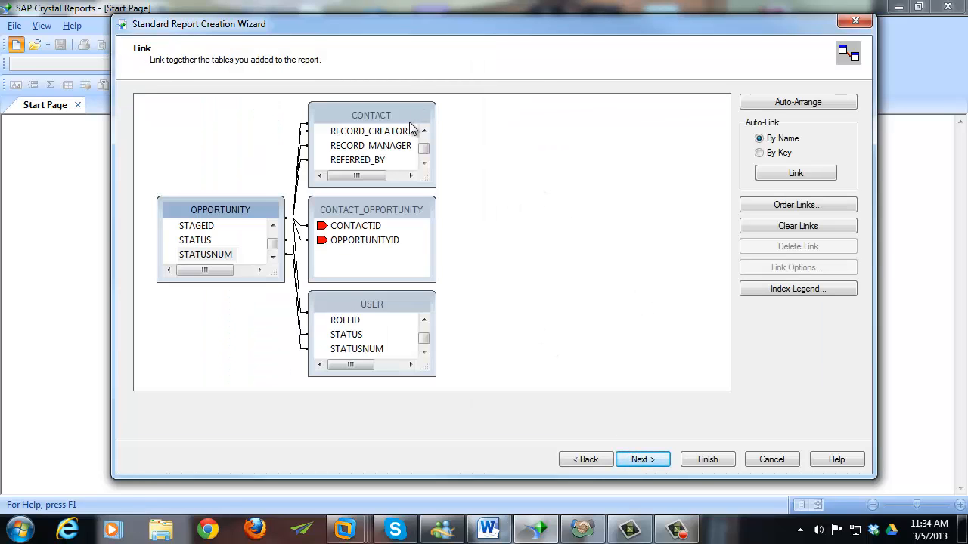
- Enlarge the wizard, spread out the table boxes, and clear all automatic links
{"action": "left_click_drag", "start_coordinate": [531, 26], "coordinate": [475, 22]}
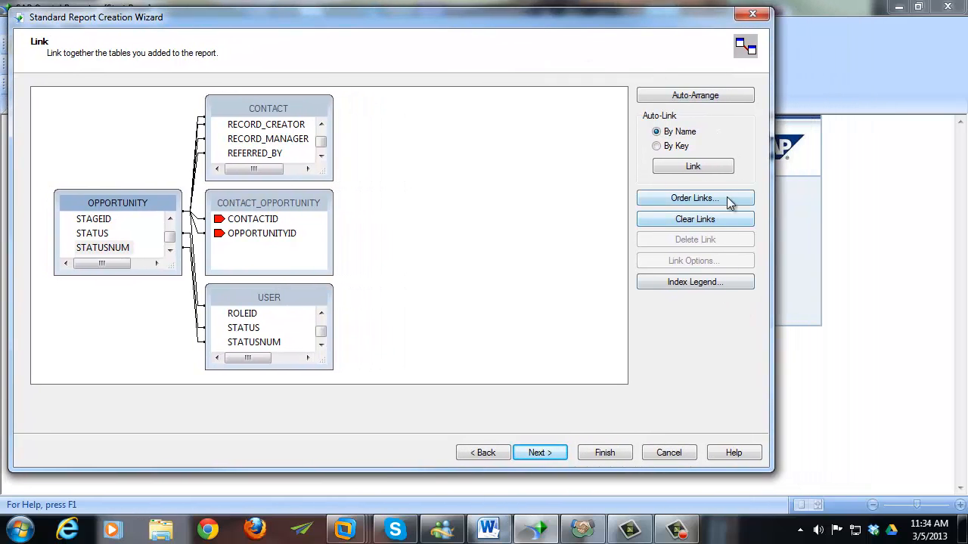
{"action": "left_click_drag", "start_coordinate": [771, 472], "coordinate": [952, 501]}
{"action": "left_click_drag", "start_coordinate": [228, 109], "coordinate": [475, 107]}
{"action": "left_click_drag", "start_coordinate": [285, 200], "coordinate": [503, 231]}
{"action": "left_click_drag", "start_coordinate": [290, 298], "coordinate": [352, 321]}
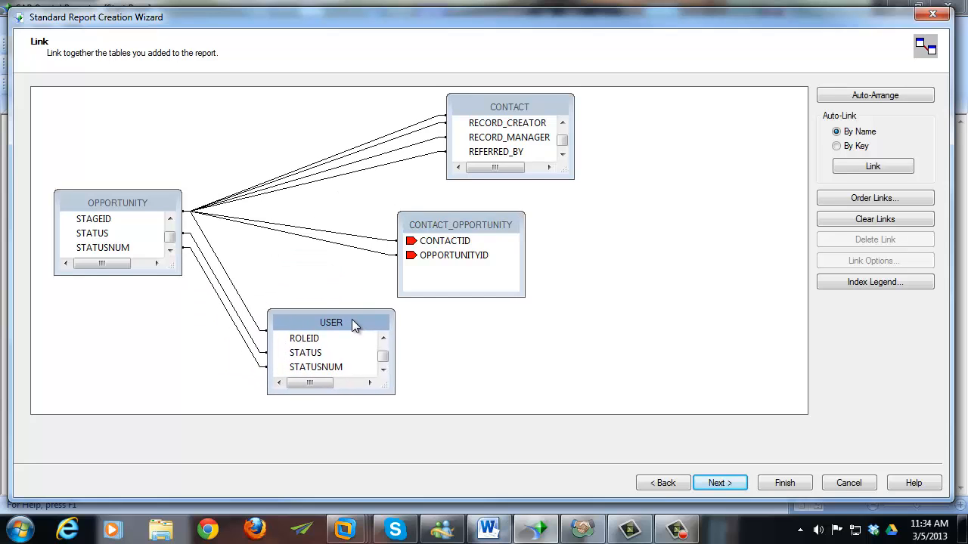
{"action": "left_click", "coordinate": [919, 221]}
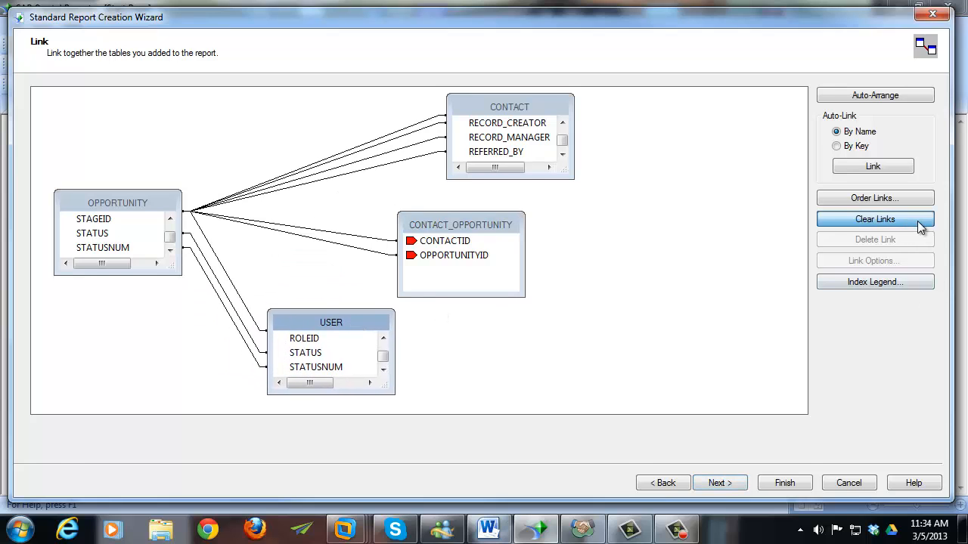
{"action": "left_click", "coordinate": [687, 486]}
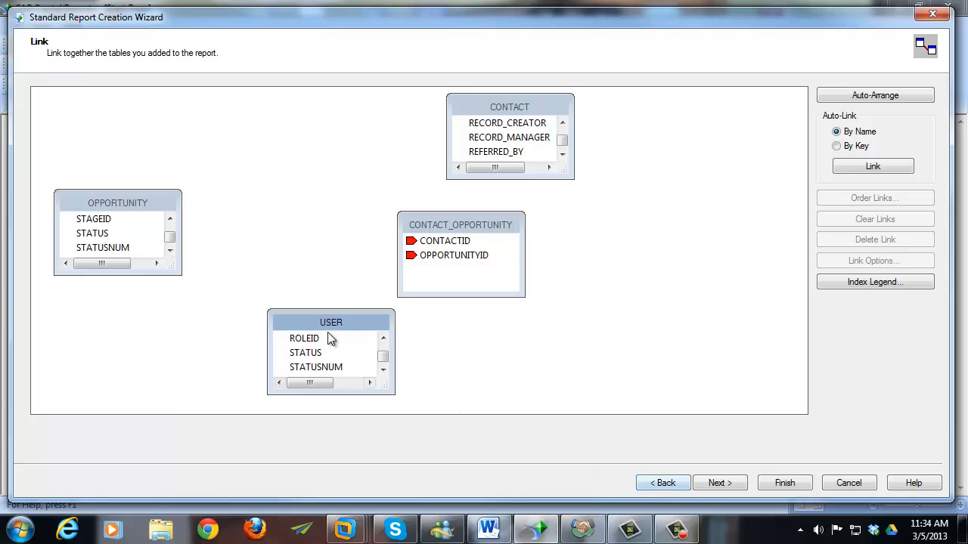
- Join OPPORTUNITY's OPPORTUNITYID to CONTACT_OPPORTUNITY's OPPORTUNITYID
{"action": "left_click_drag", "start_coordinate": [145, 200], "coordinate": [149, 149]}
{"action": "left_click_drag", "start_coordinate": [149, 225], "coordinate": [141, 354]}
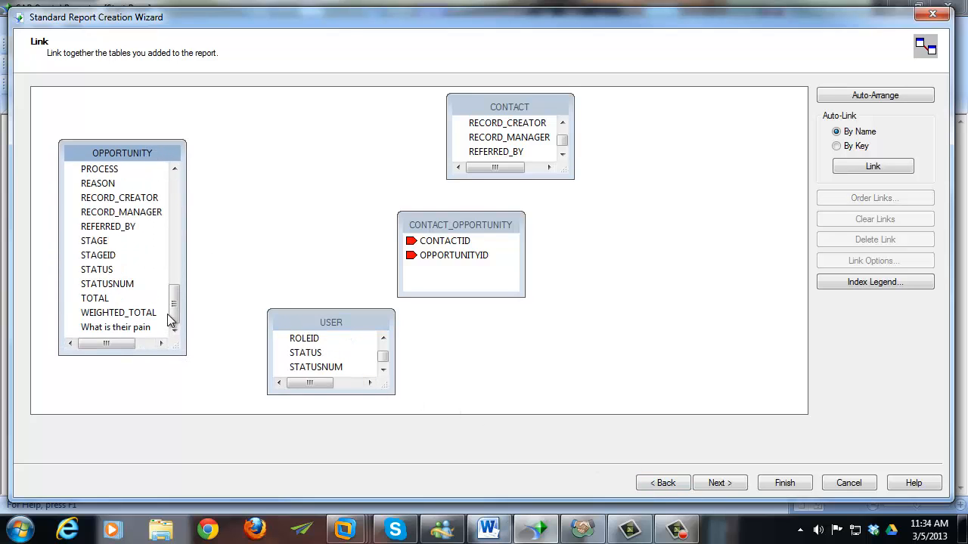
{"action": "left_click_drag", "start_coordinate": [174, 300], "coordinate": [175, 278]}
{"action": "left_click", "coordinate": [141, 229]}
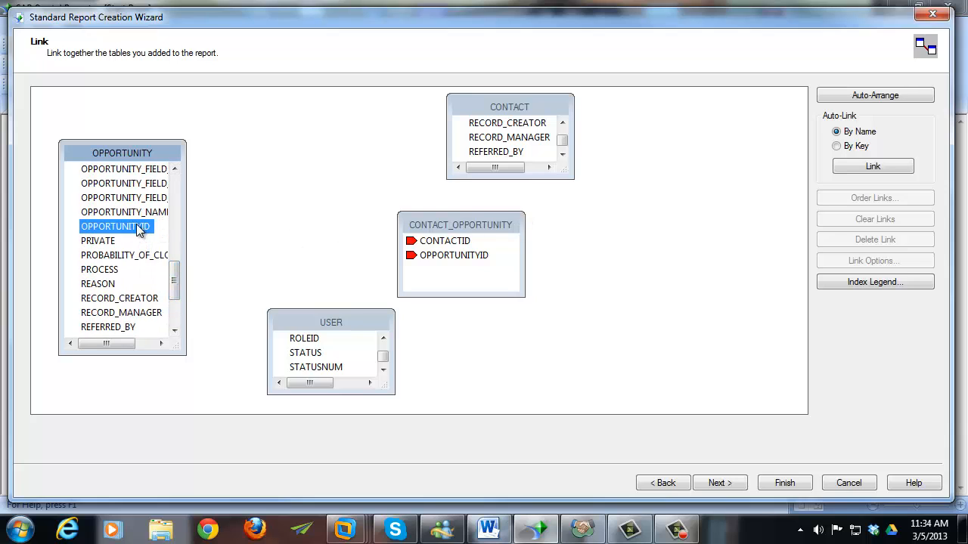
{"action": "left_click_drag", "start_coordinate": [141, 229], "coordinate": [449, 257]}
{"action": "left_click_drag", "start_coordinate": [461, 223], "coordinate": [339, 154]}
- Enlarge CONTACT and join CONTACT_OPPORTUNITY's CONTACTID to the CONTACT table
{"action": "left_click", "coordinate": [526, 112]}
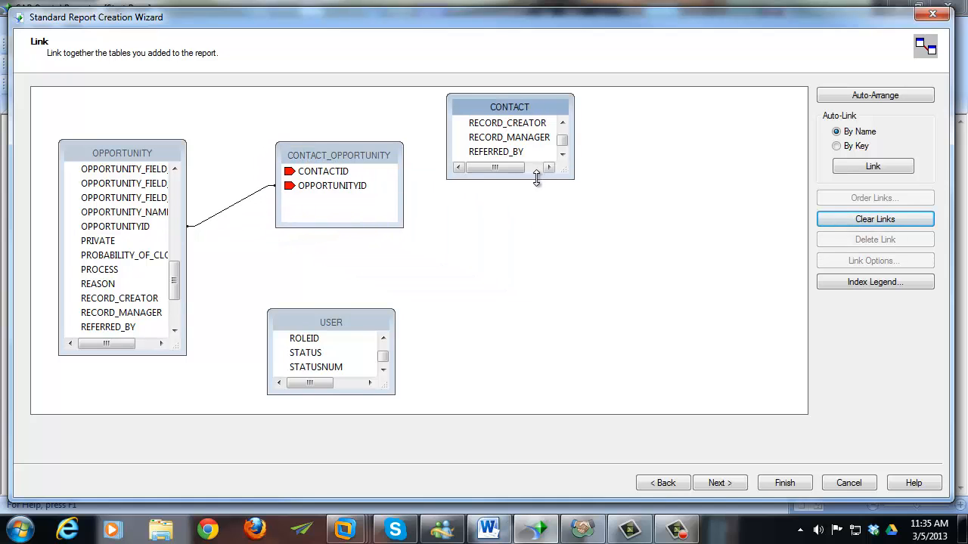
{"action": "left_click_drag", "start_coordinate": [536, 179], "coordinate": [536, 316]}
{"action": "left_click_drag", "start_coordinate": [562, 250], "coordinate": [562, 126]}
{"action": "left_click", "coordinate": [304, 176]}
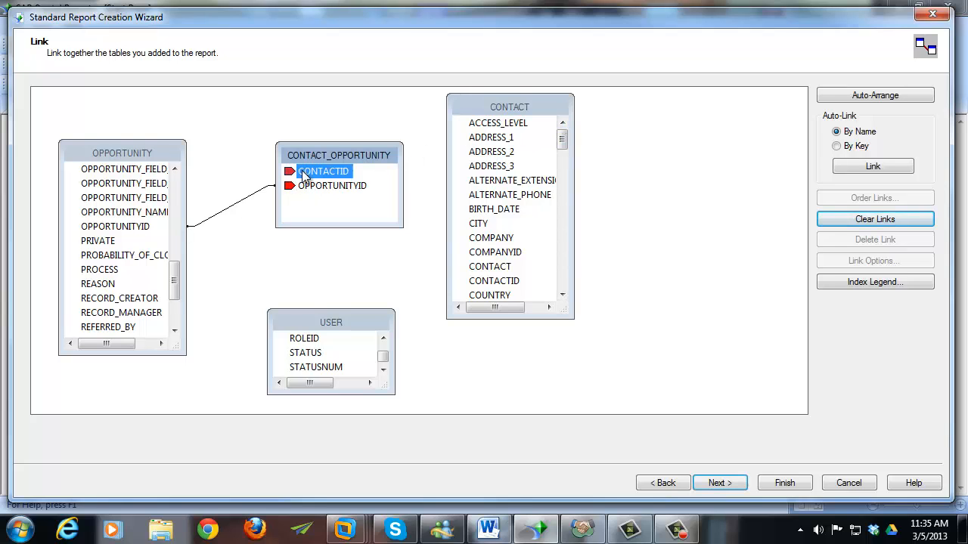
{"action": "left_click_drag", "start_coordinate": [317, 175], "coordinate": [484, 253]}
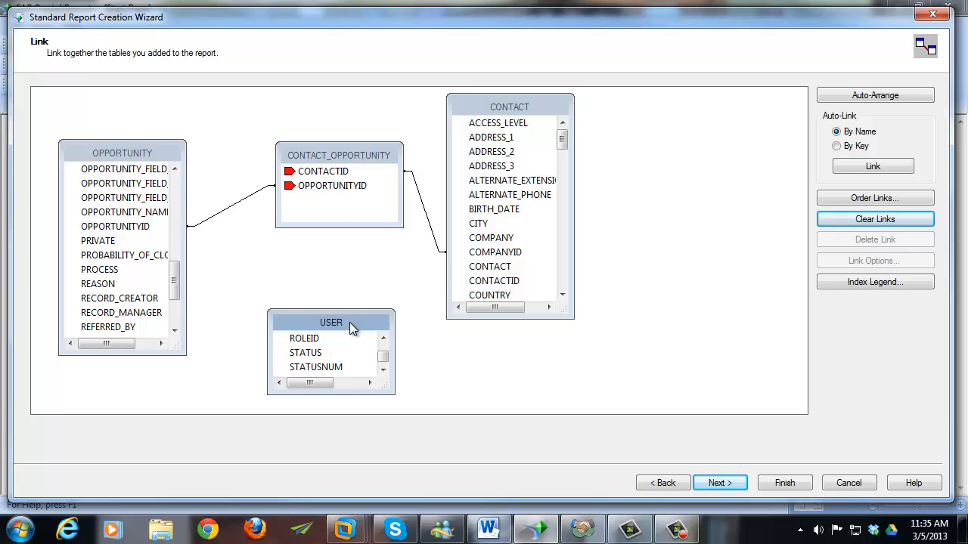
- Move and enlarge the USER table and widen OPPORTUNITY so full field names show
{"action": "left_click_drag", "start_coordinate": [354, 319], "coordinate": [703, 144]}
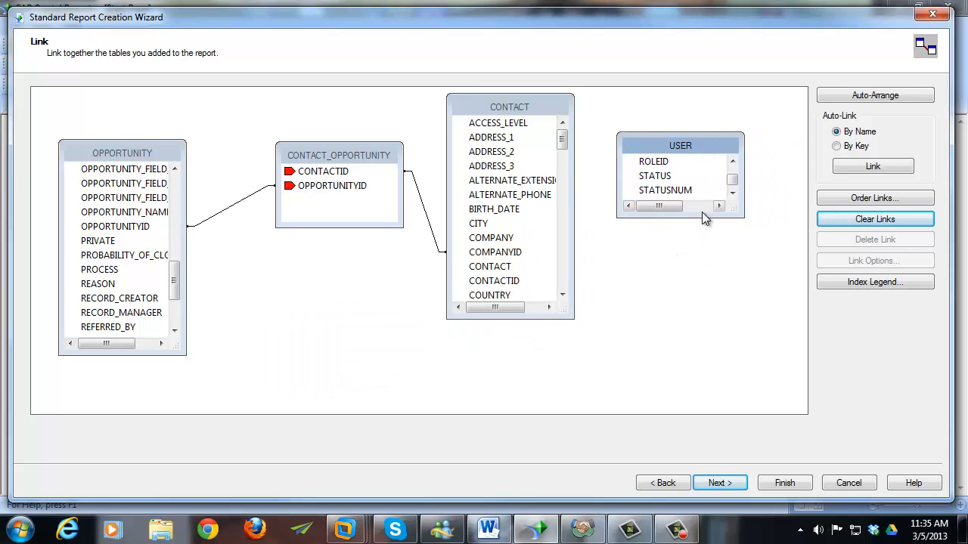
{"action": "left_click_drag", "start_coordinate": [707, 305], "coordinate": [711, 354]}
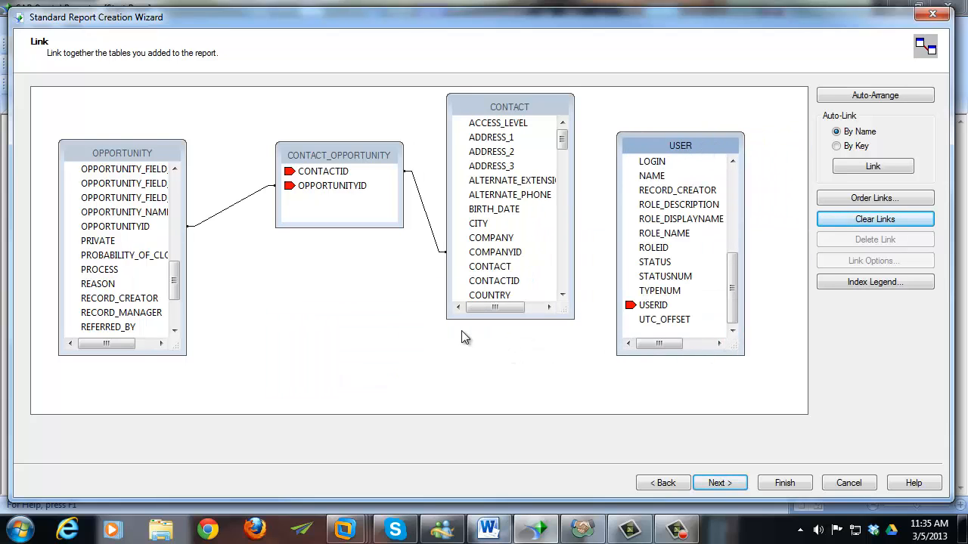
{"action": "left_click_drag", "start_coordinate": [186, 278], "coordinate": [206, 288]}
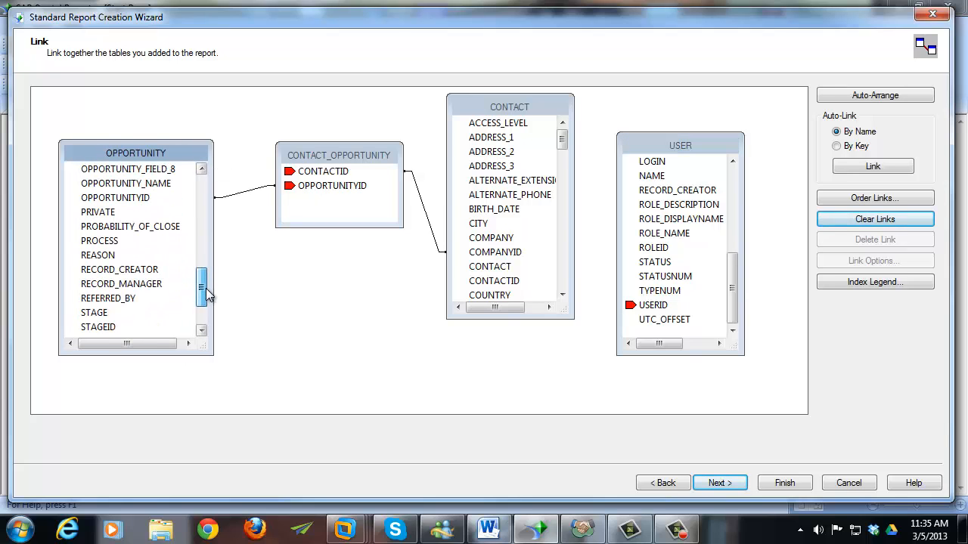
{"action": "left_click", "coordinate": [127, 284]}
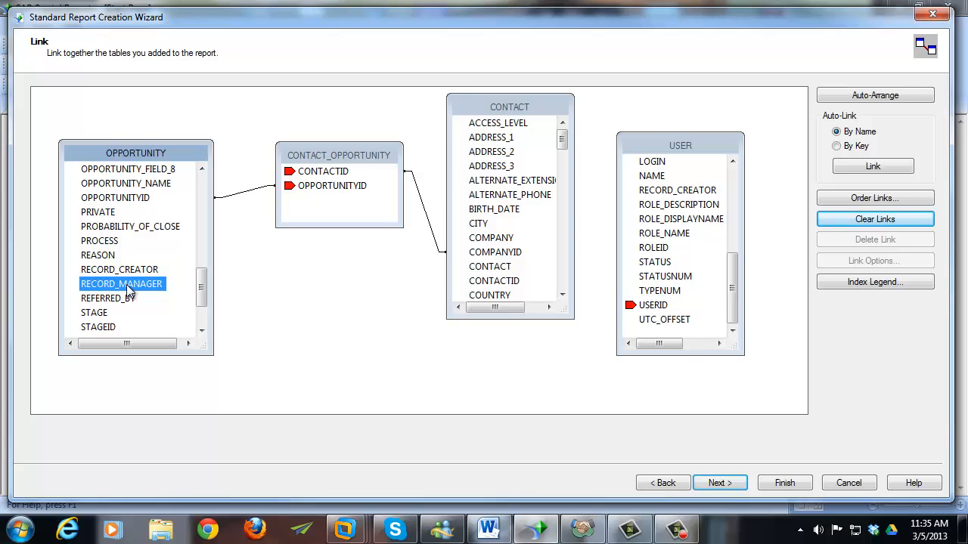
- Browse the RECORD_MANAGER field's user-name values and move the window off the OPPORTUNITY table
{"action": "right_click", "coordinate": [126, 285]}
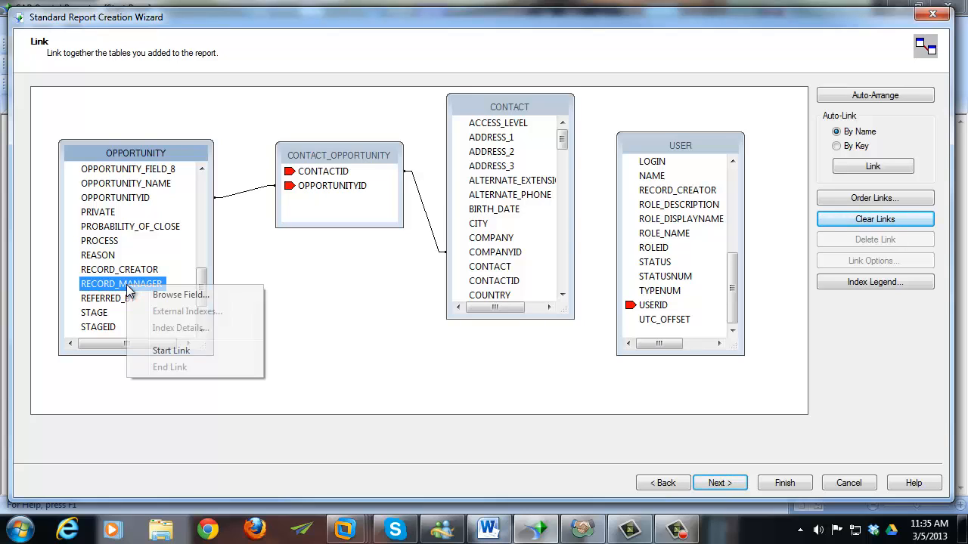
{"action": "left_click", "coordinate": [170, 296]}
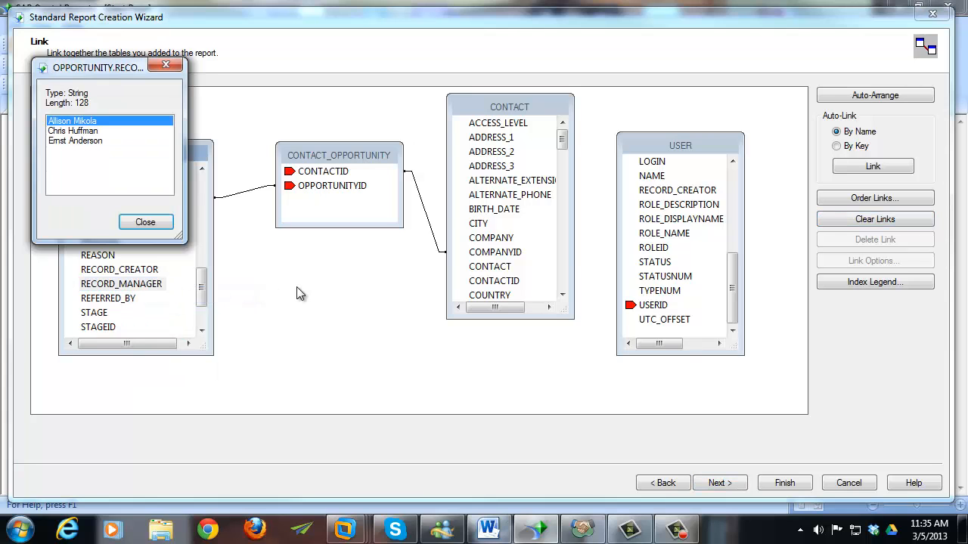
{"action": "left_click", "coordinate": [95, 131]}
{"action": "left_click", "coordinate": [89, 142]}
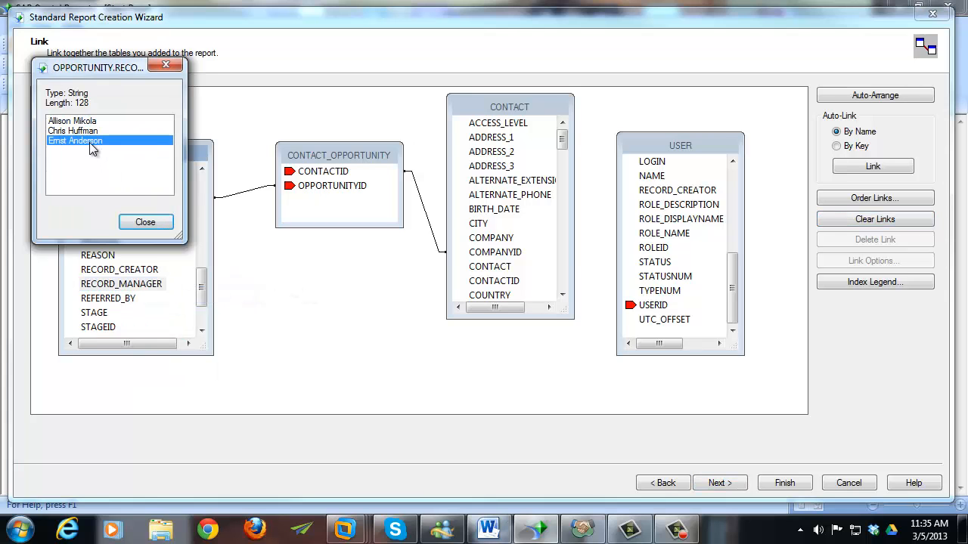
{"action": "left_click_drag", "start_coordinate": [105, 73], "coordinate": [313, 139]}
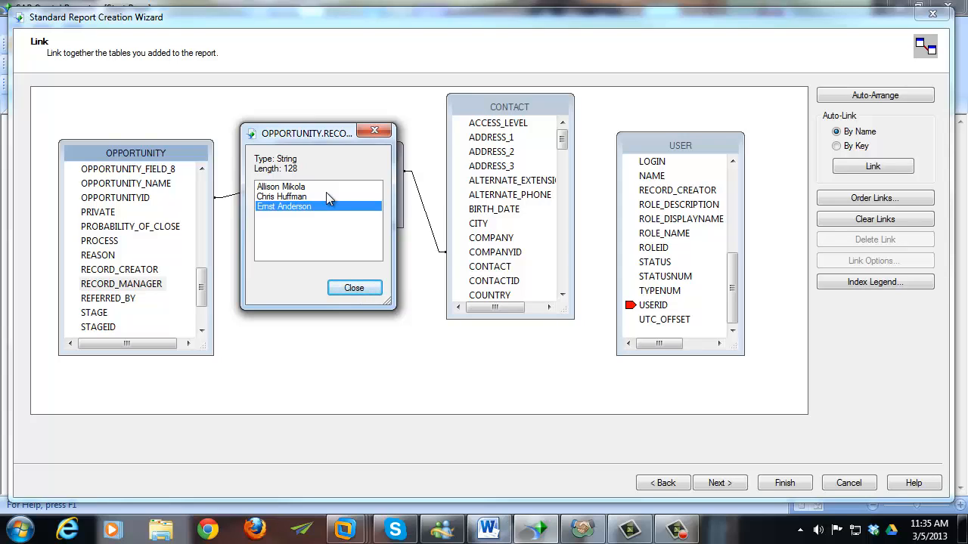
- Close the values window, remove USER from the selected tables, and return to the Link step
{"action": "left_click", "coordinate": [339, 294]}
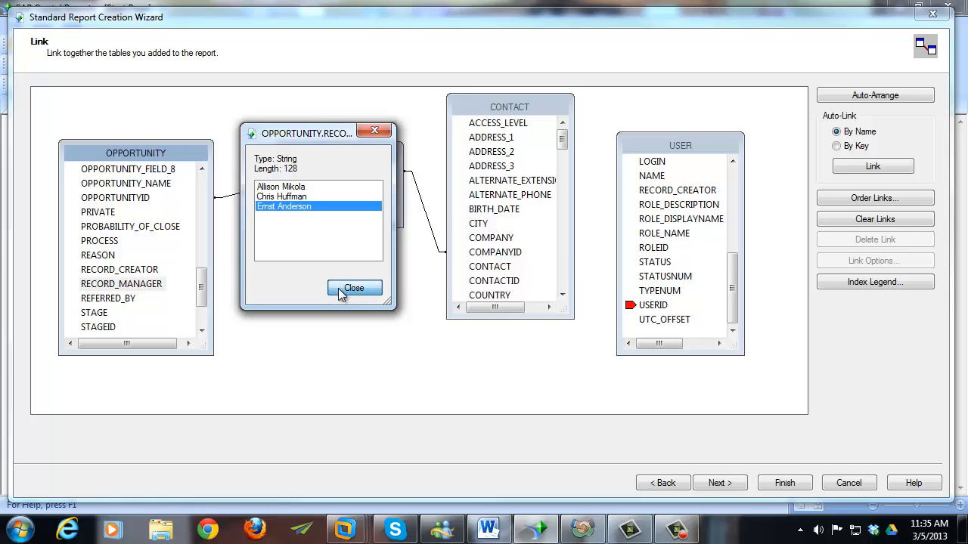
{"action": "left_click", "coordinate": [339, 294]}
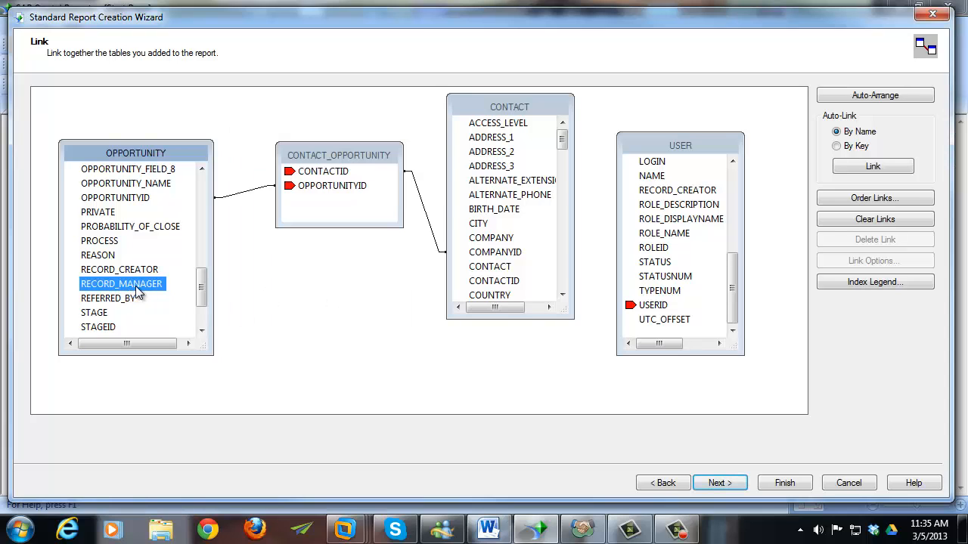
{"action": "left_click", "coordinate": [663, 485]}
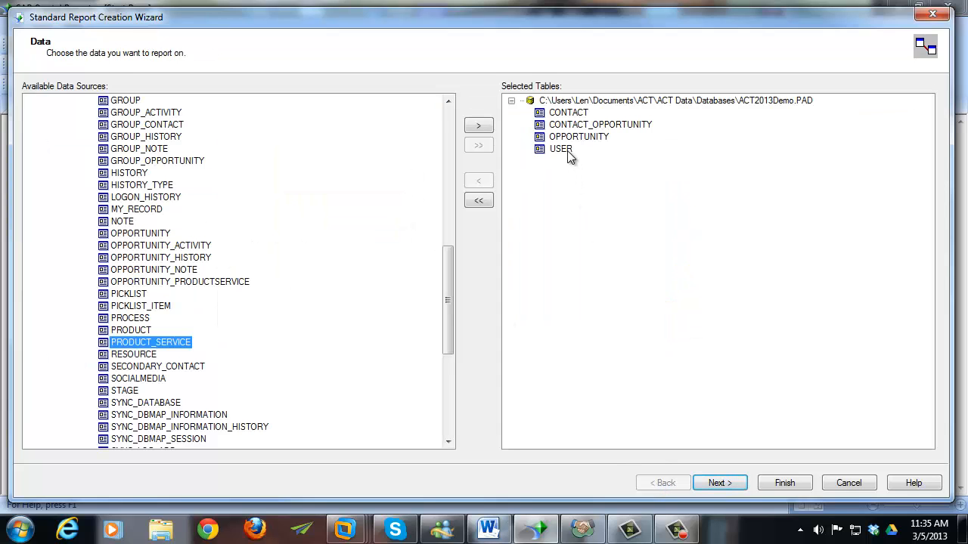
{"action": "left_click", "coordinate": [563, 150]}
{"action": "left_click", "coordinate": [482, 181]}
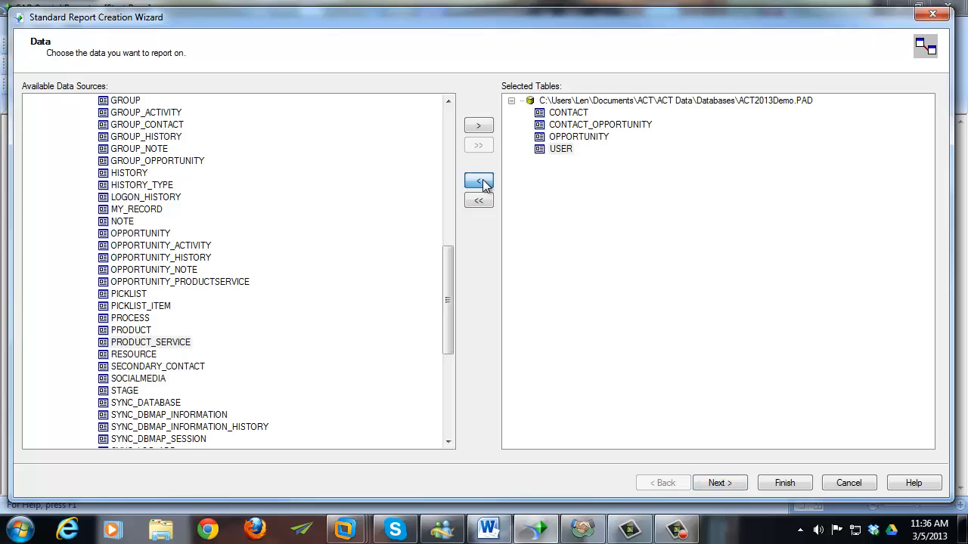
{"action": "left_click", "coordinate": [716, 487]}
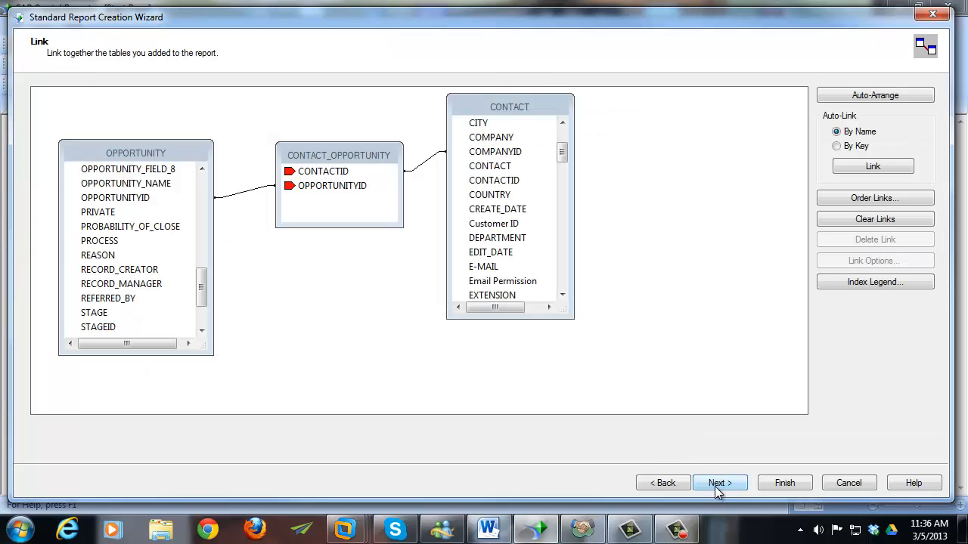
{"action": "left_click", "coordinate": [372, 156]}
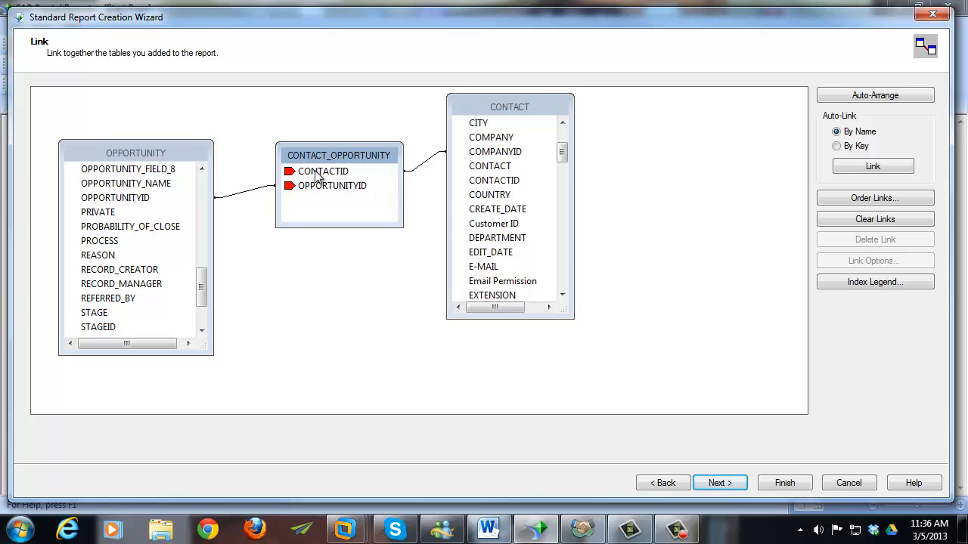
{"action": "left_click", "coordinate": [526, 107]}
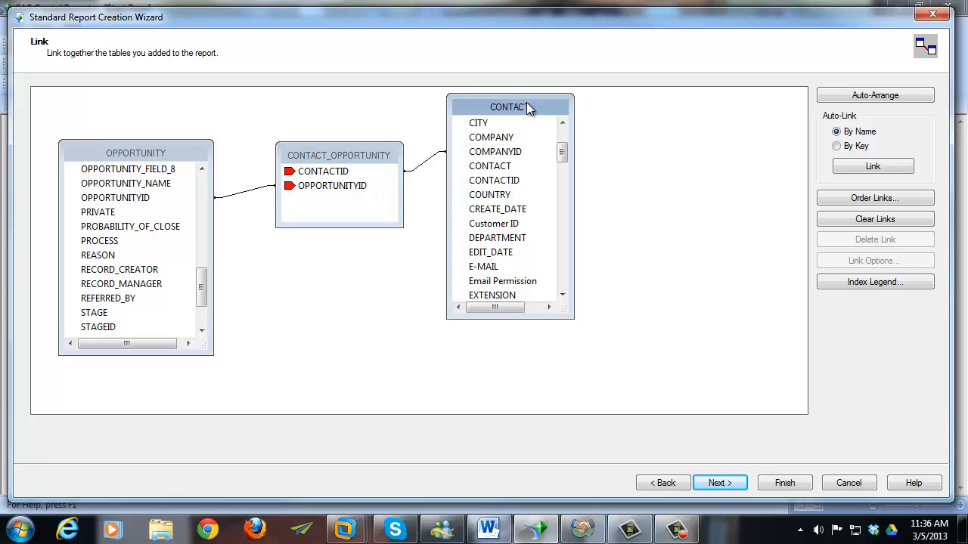
- Finish the wizard without choosing any fields, creating the blank Report1
{"action": "left_click", "coordinate": [734, 485]}
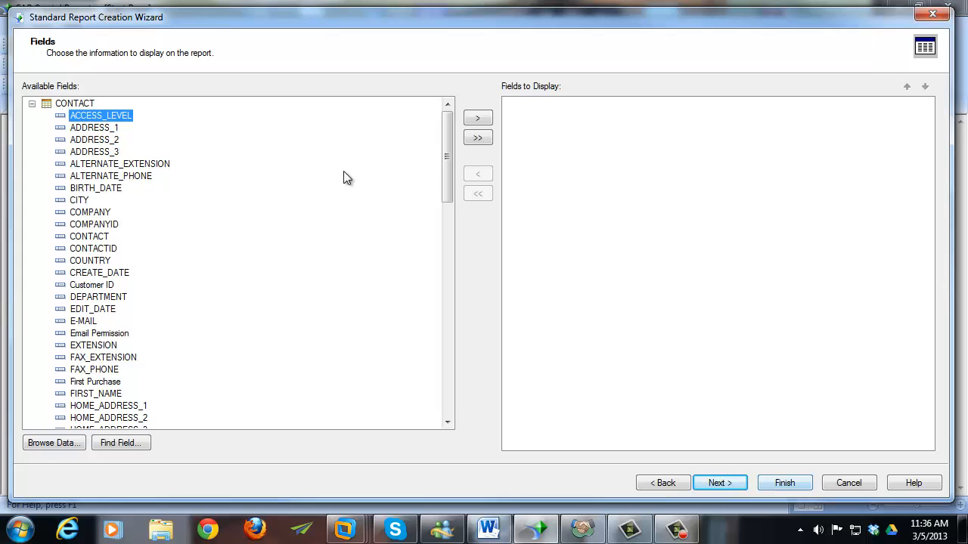
{"action": "left_click", "coordinate": [32, 103]}
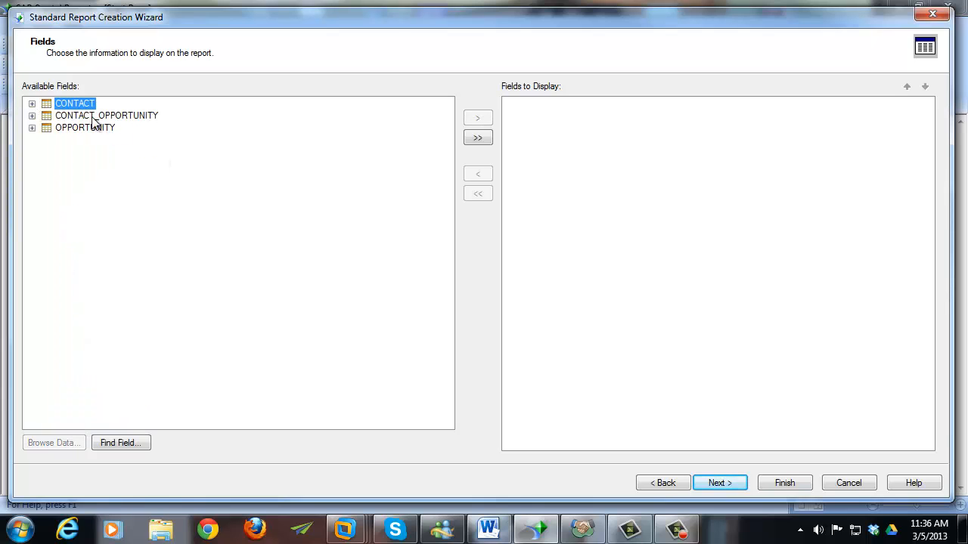
{"action": "left_click", "coordinate": [93, 128]}
{"action": "left_click", "coordinate": [32, 128]}
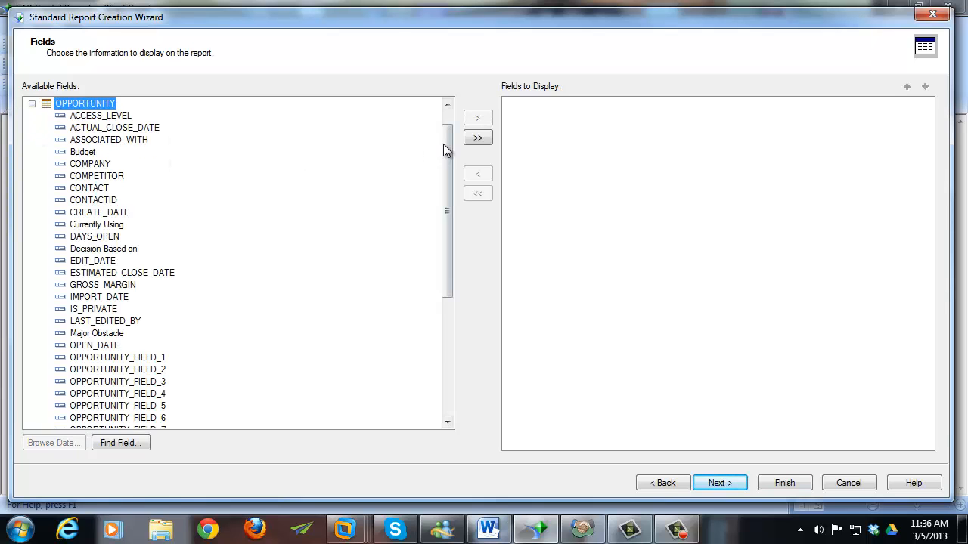
{"action": "mouse_move", "coordinate": [443, 144]}
{"action": "left_mouse_down"}
{"action": "mouse_move", "coordinate": [450, 136]}
{"action": "mouse_move", "coordinate": [448, 212]}
{"action": "mouse_move", "coordinate": [449, 136]}
{"action": "left_mouse_up"}
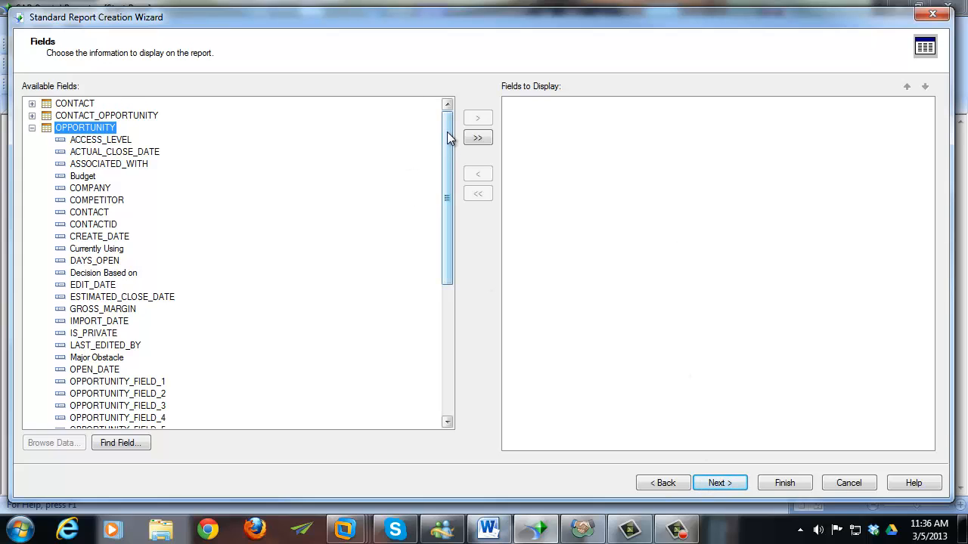
{"action": "left_click", "coordinate": [775, 486]}
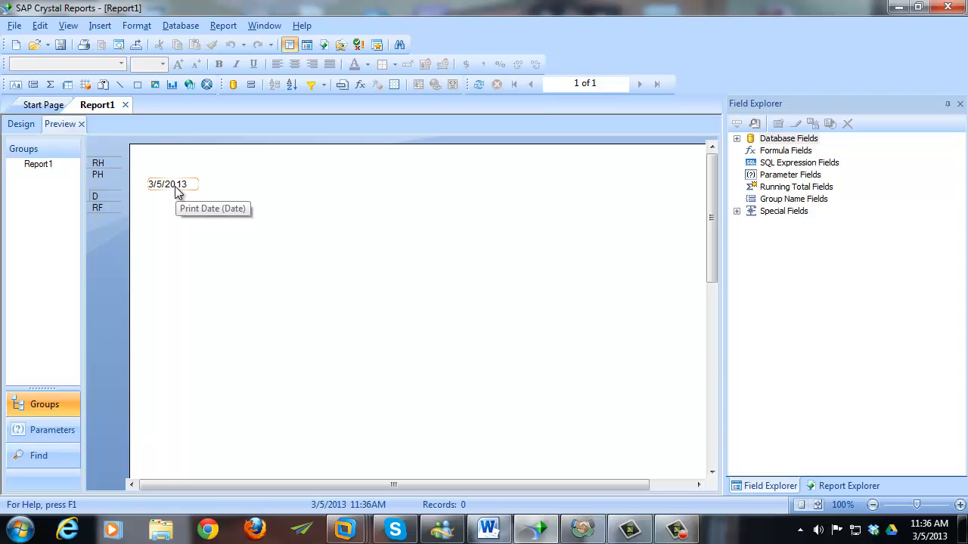
- Switch Report1 to its Design layout
{"action": "left_click", "coordinate": [23, 125]}
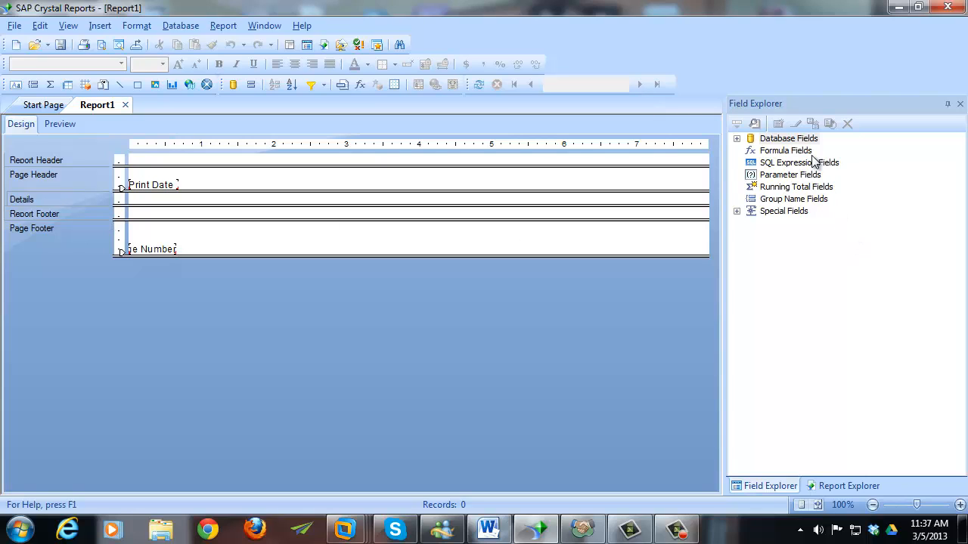
- Insert OPPORTUNITY's OPPORTUNITY_NAME field into the Details section, with its heading in the Page Header
{"action": "left_click", "coordinate": [738, 141]}
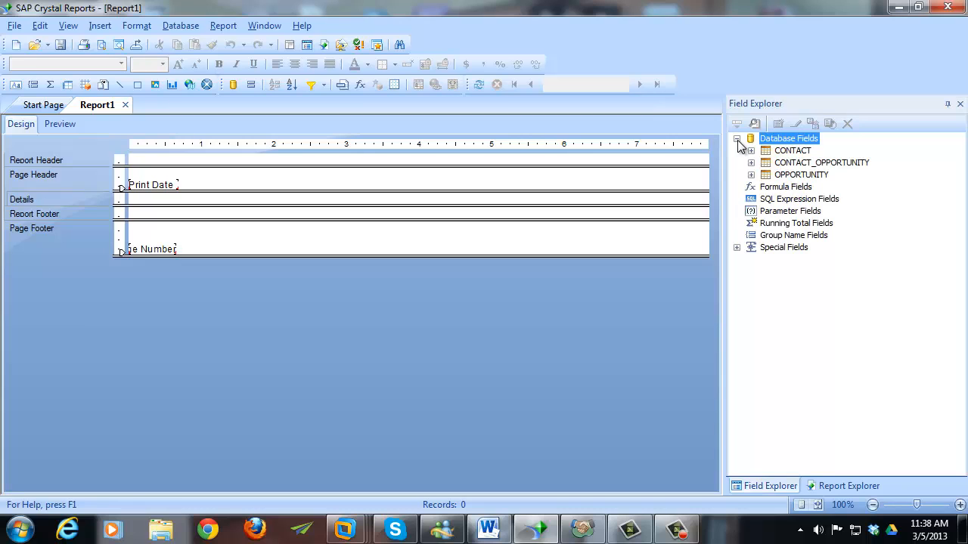
{"action": "left_click", "coordinate": [798, 177]}
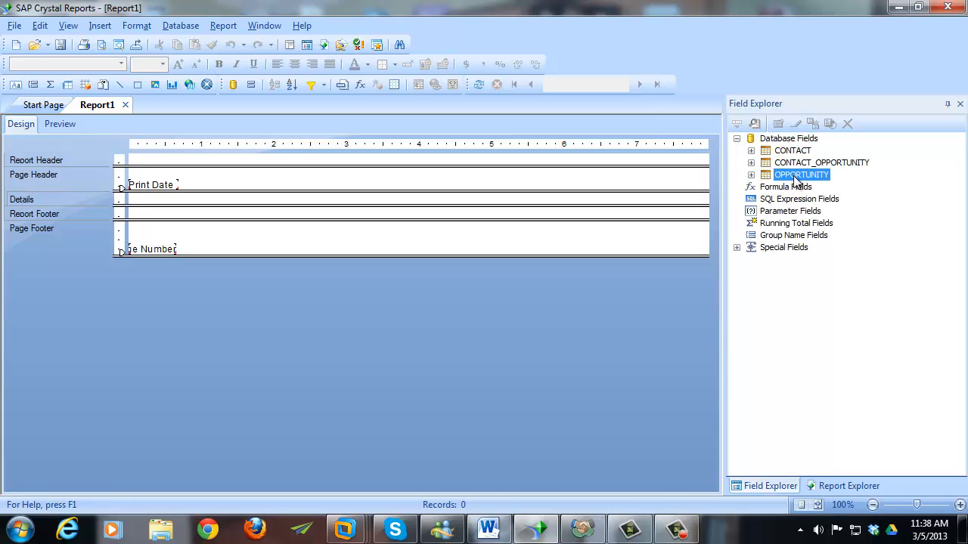
{"action": "left_click", "coordinate": [751, 174]}
{"action": "left_click_drag", "start_coordinate": [960, 201], "coordinate": [960, 294]}
{"action": "left_click", "coordinate": [860, 299]}
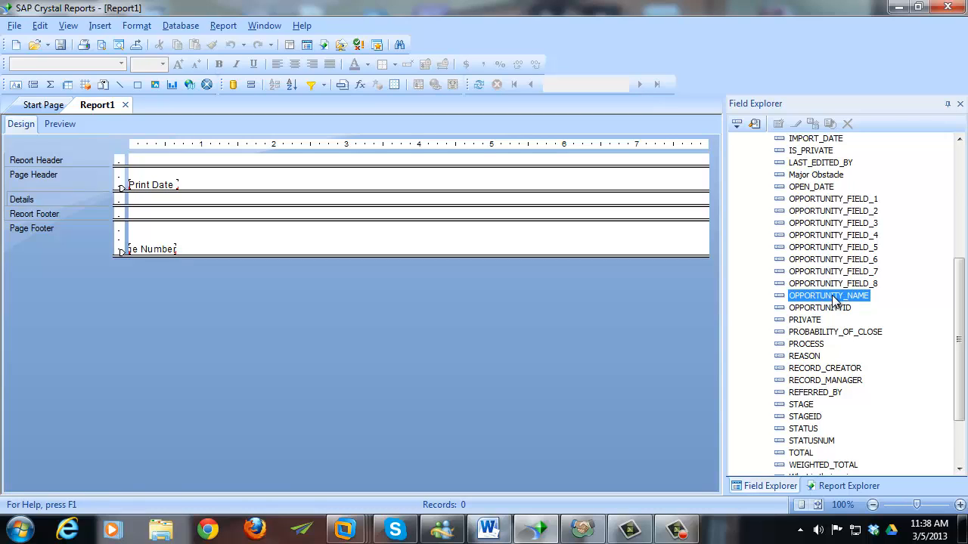
{"action": "right_click", "coordinate": [836, 300]}
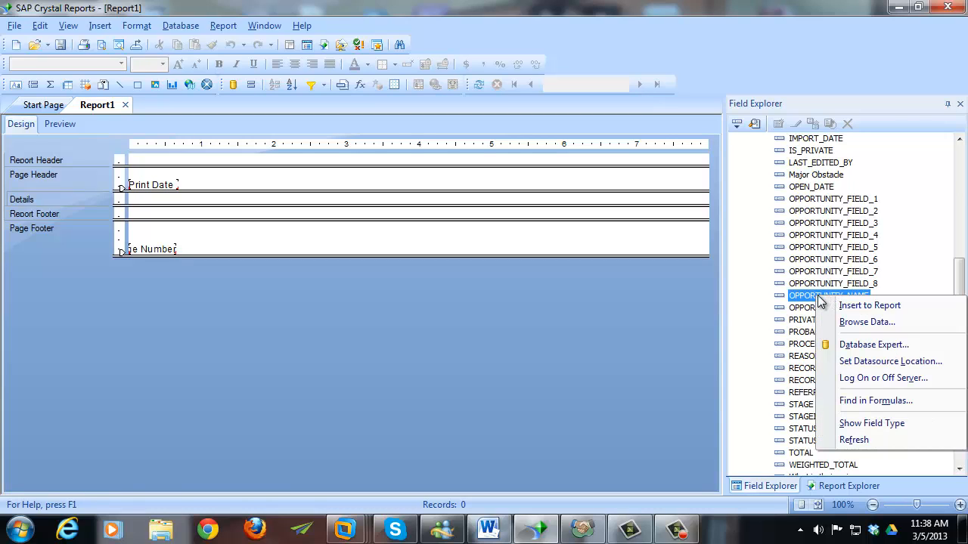
{"action": "left_click", "coordinate": [857, 312]}
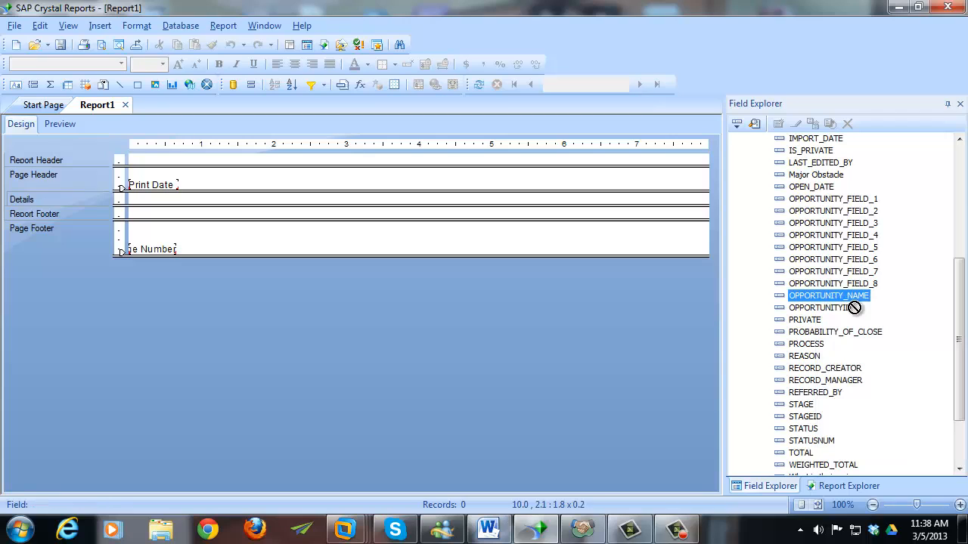
{"action": "left_click", "coordinate": [163, 201]}
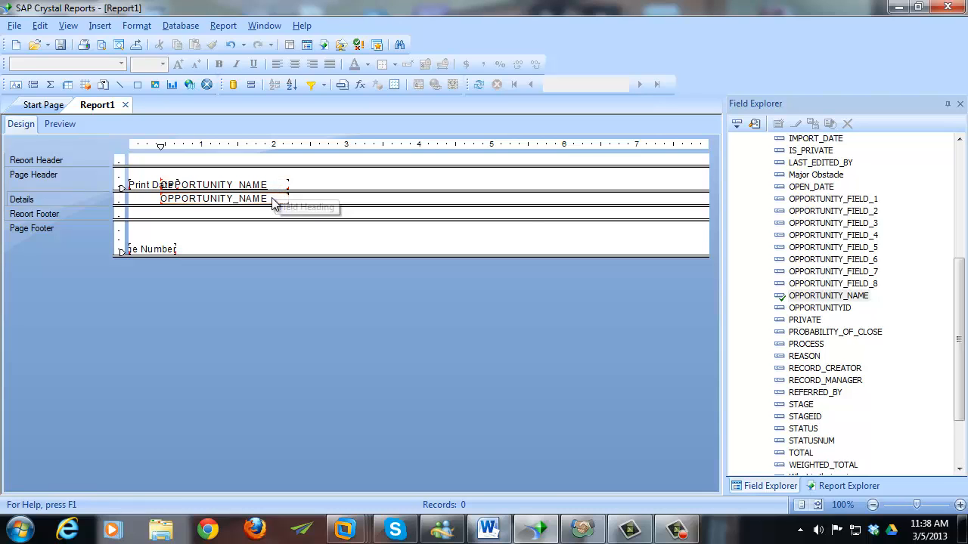
- Preview the report's 377 opportunity names, then go back to the Design layout
{"action": "left_click", "coordinate": [55, 124]}
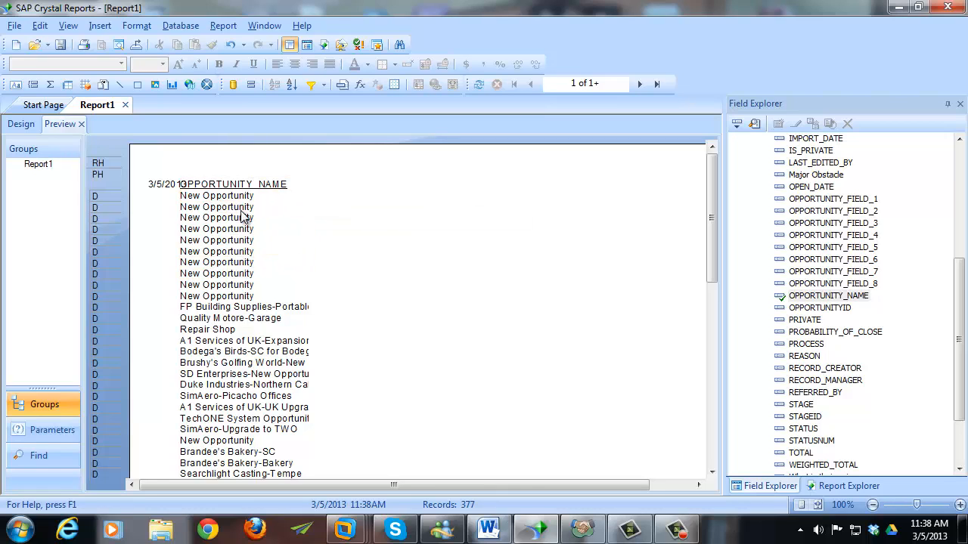
{"action": "left_click", "coordinate": [19, 128]}
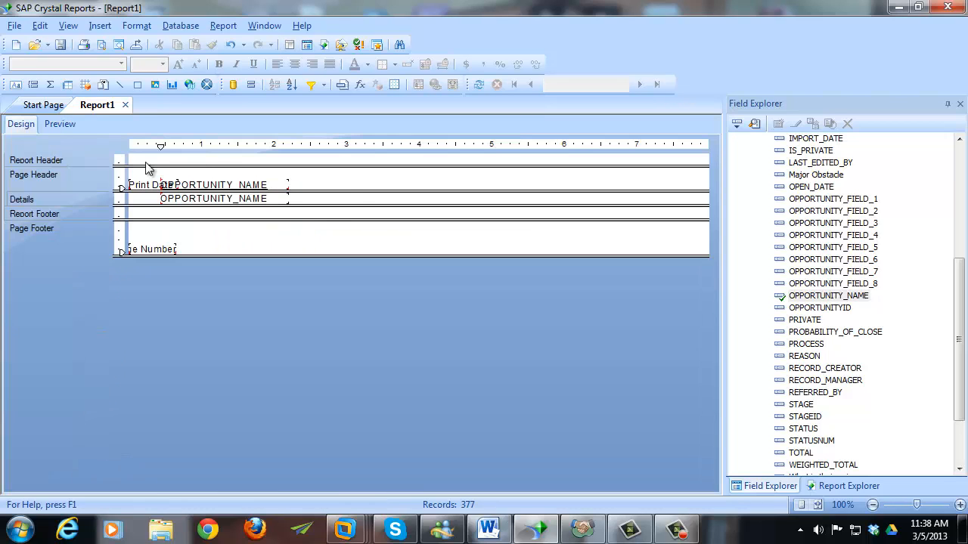
- Replace the OPPORTUNITY_NAME heading text in the Page Header with 'Name'
{"action": "left_click", "coordinate": [278, 184]}
{"action": "left_click", "coordinate": [278, 184]}
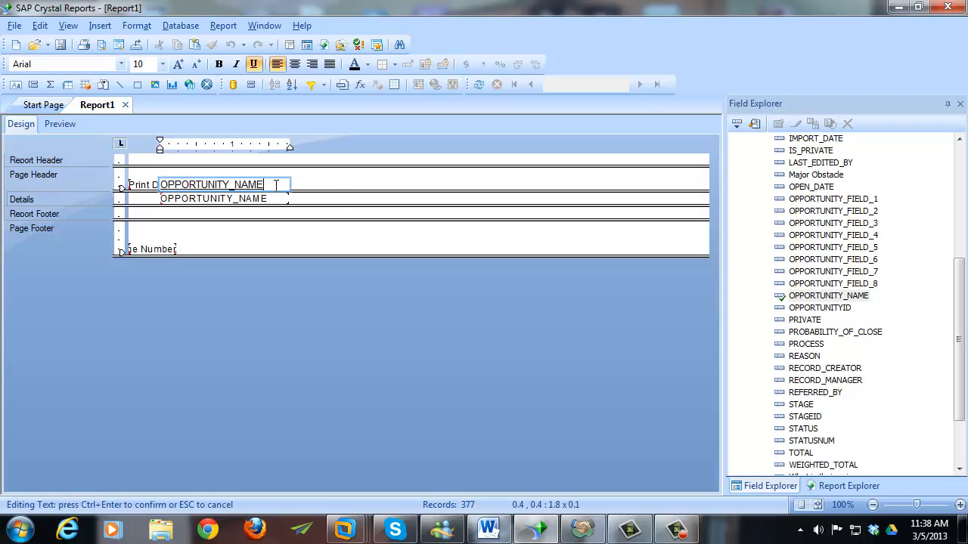
{"action": "key", "text": "ctrl+a"}
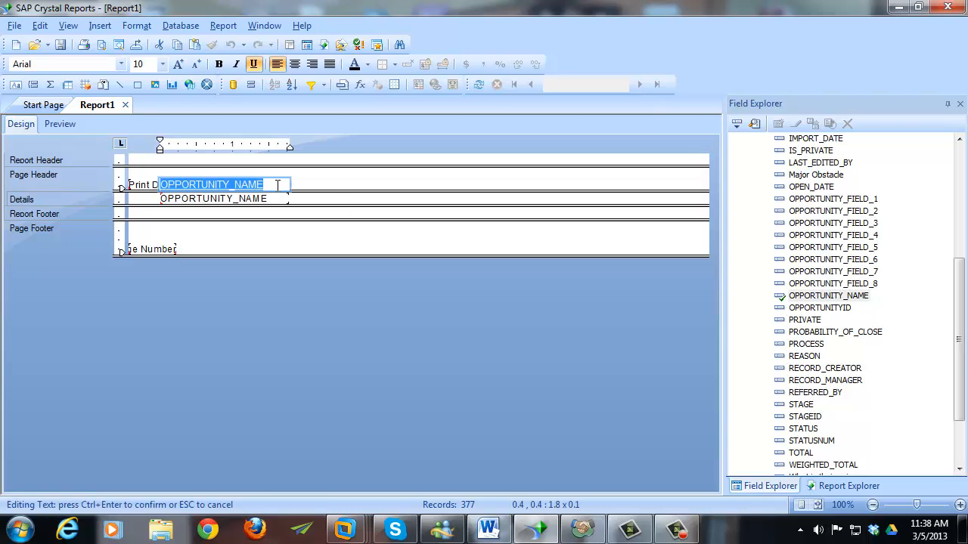
{"action": "type", "text": "Name"}
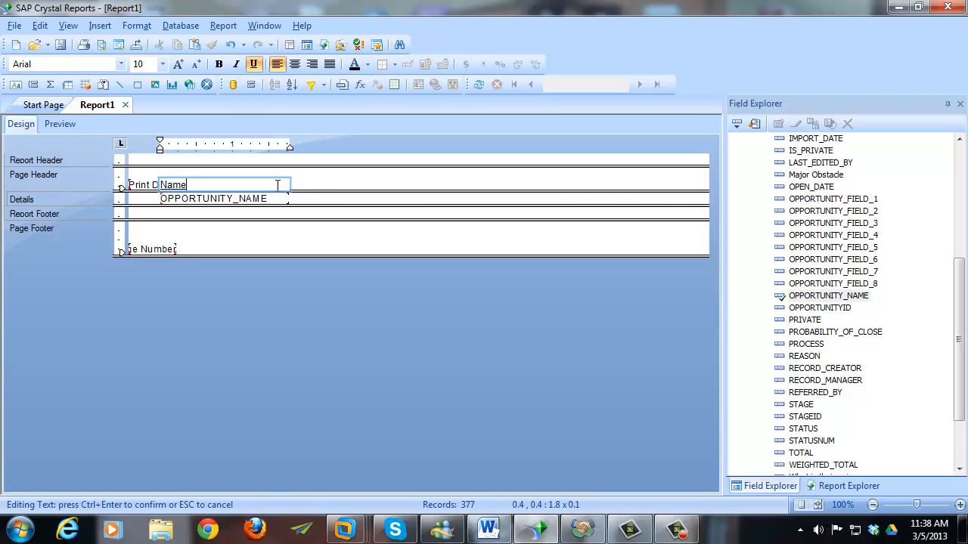
{"action": "left_click", "coordinate": [317, 190]}
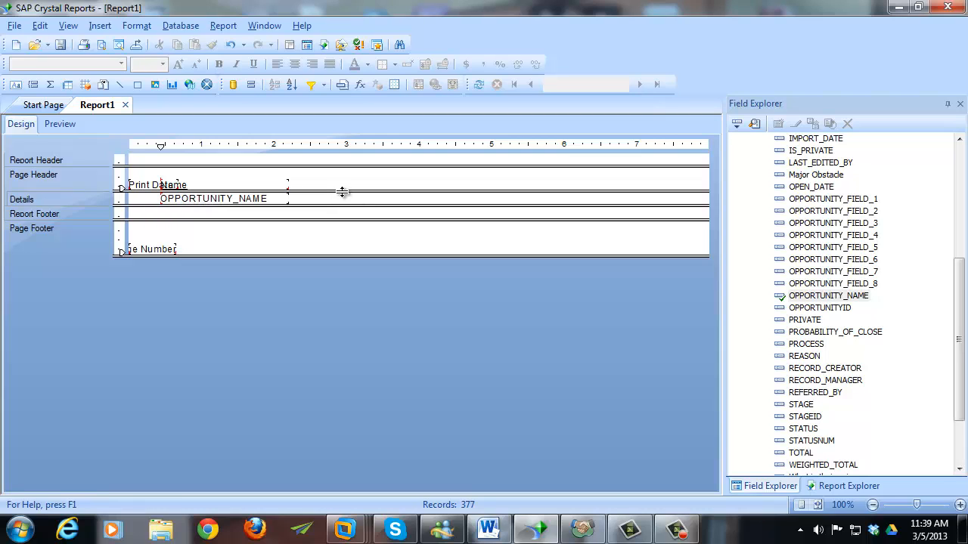
- Make the Page Header taller and move the Name heading down below Print Date
{"action": "left_click_drag", "start_coordinate": [343, 192], "coordinate": [340, 211]}
{"action": "left_click_drag", "start_coordinate": [341, 215], "coordinate": [340, 216]}
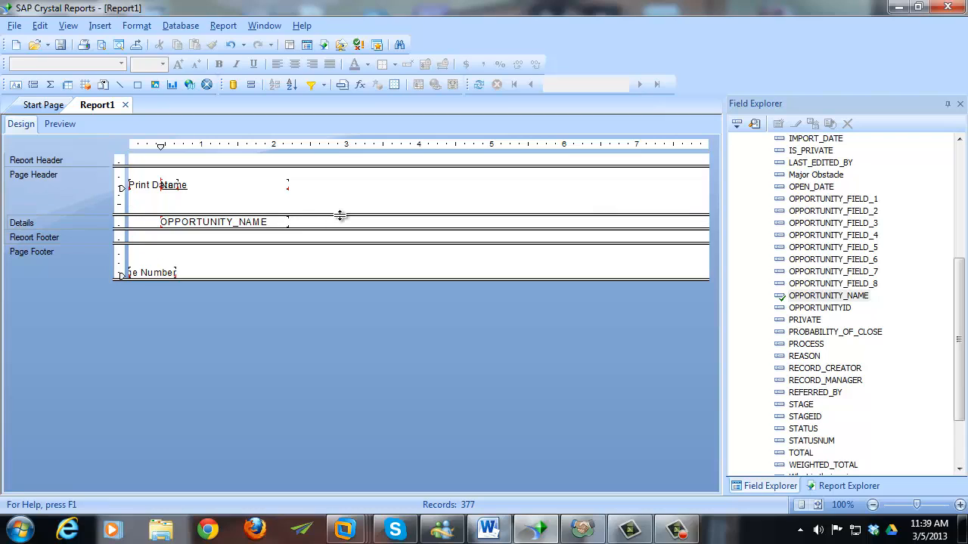
{"action": "left_click", "coordinate": [276, 221]}
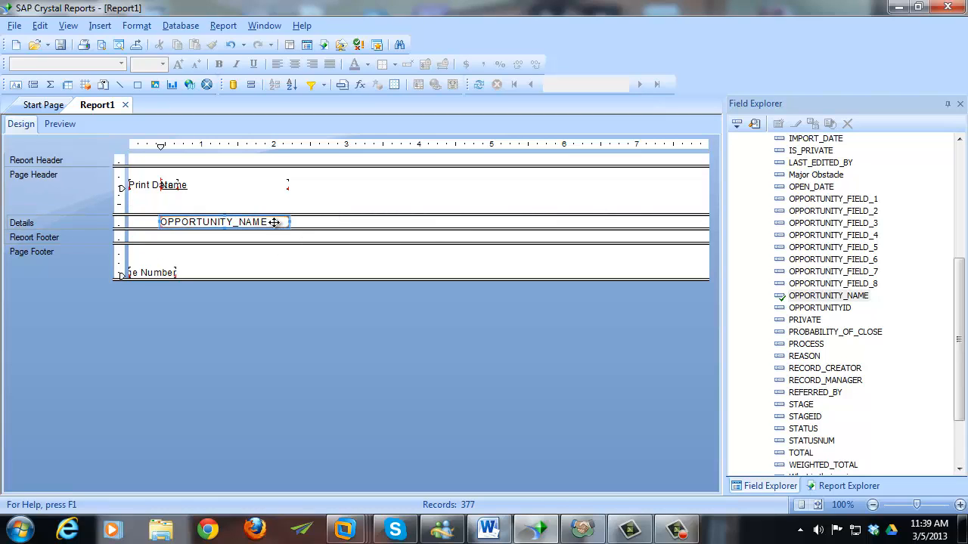
{"action": "left_click_drag", "start_coordinate": [277, 221], "coordinate": [245, 186]}
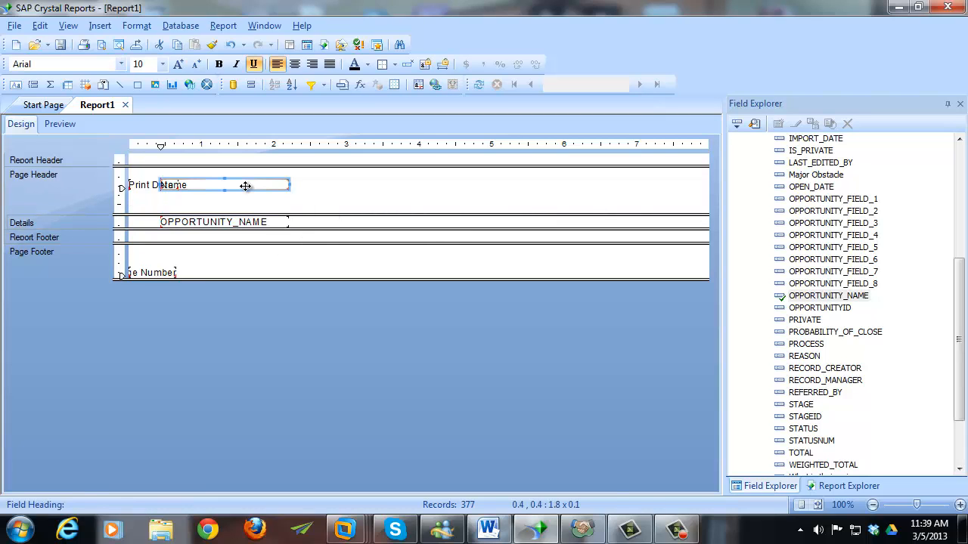
{"action": "key", "text": "Down"}
{"action": "key", "text": "Down"}
{"action": "key", "text": "Down"}
{"action": "key", "text": "Down"}
{"action": "key", "text": "Down"}
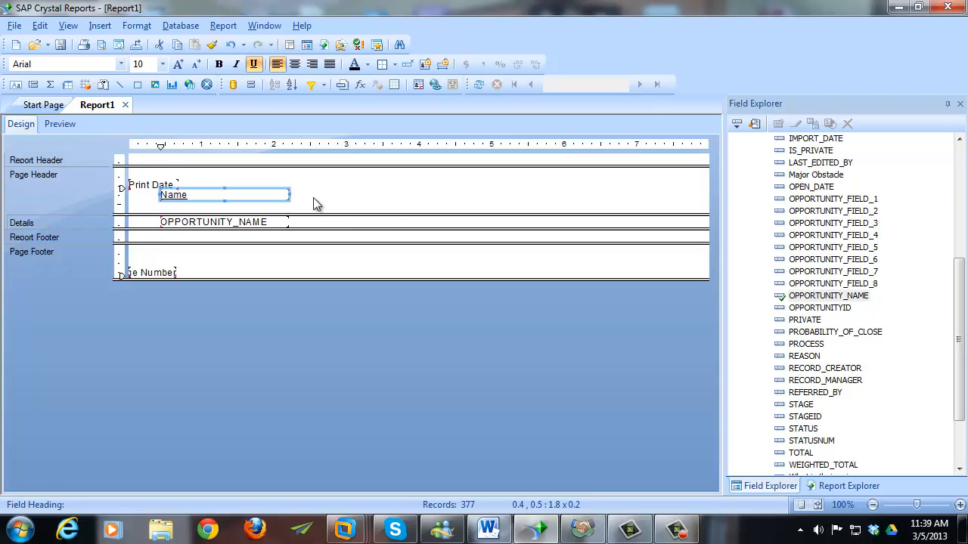
{"action": "key", "text": "Down"}
{"action": "key", "text": "Down"}
{"action": "key", "text": "Down"}
{"action": "key", "text": "Down"}
{"action": "key", "text": "Down"}
{"action": "key", "text": "Down"}
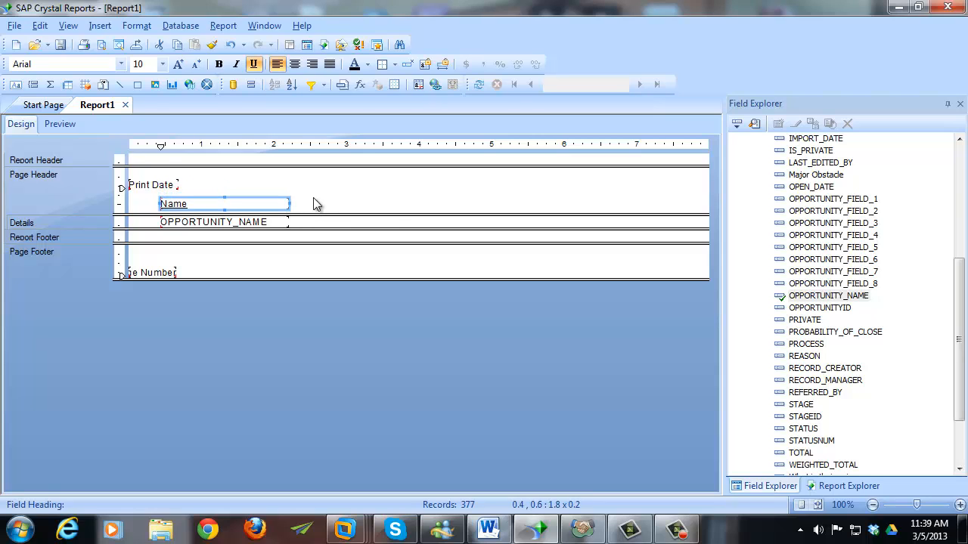
{"action": "left_click", "coordinate": [316, 204]}
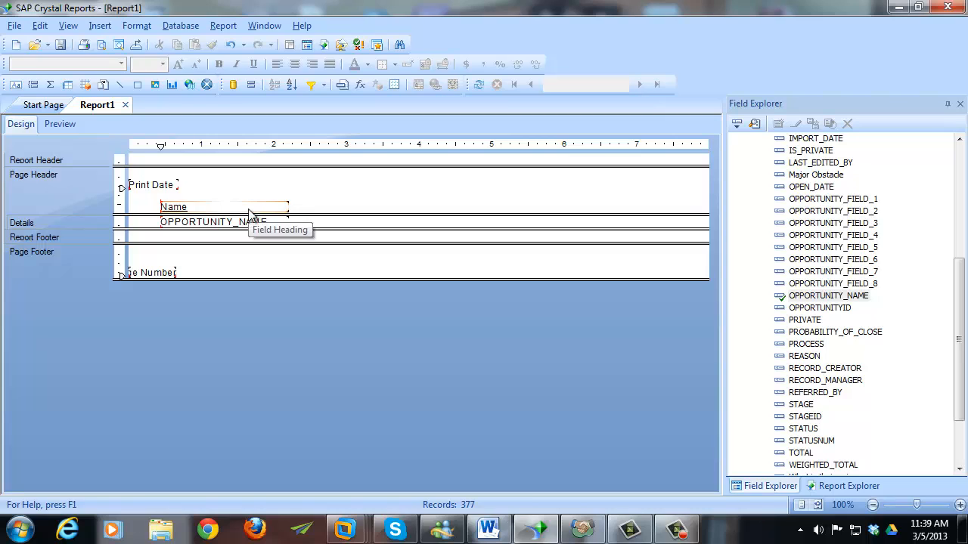
{"action": "left_click", "coordinate": [286, 211]}
{"action": "left_click", "coordinate": [306, 214]}
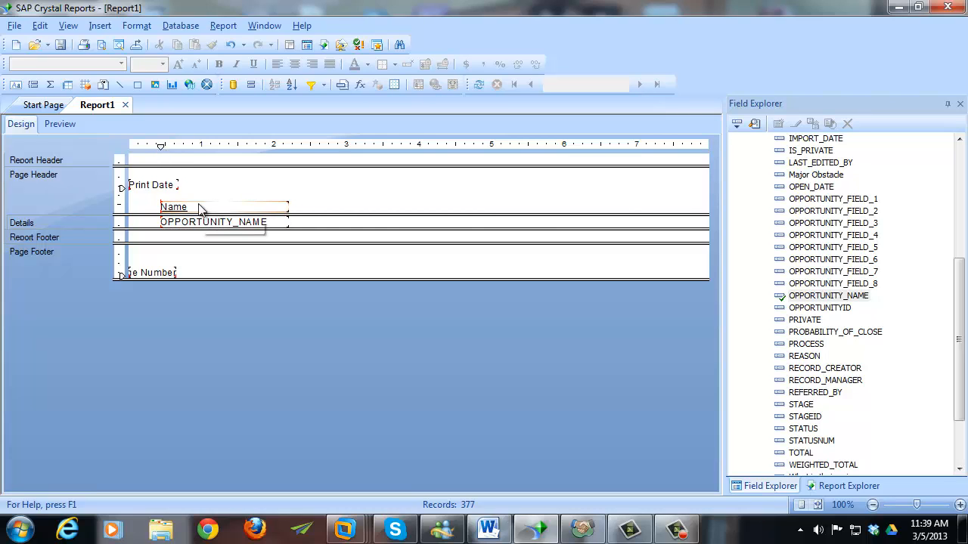
{"action": "left_click_drag", "start_coordinate": [199, 209], "coordinate": [230, 207]}
{"action": "left_click", "coordinate": [318, 211]}
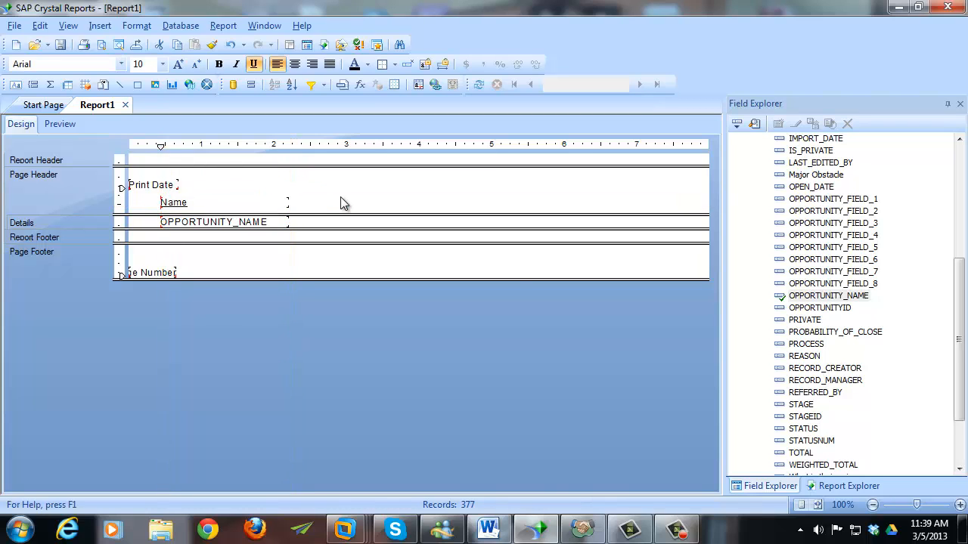
- Turn off snap to grid and align the Name heading over the OPPORTUNITY_NAME field
{"action": "right_click", "coordinate": [345, 199]}
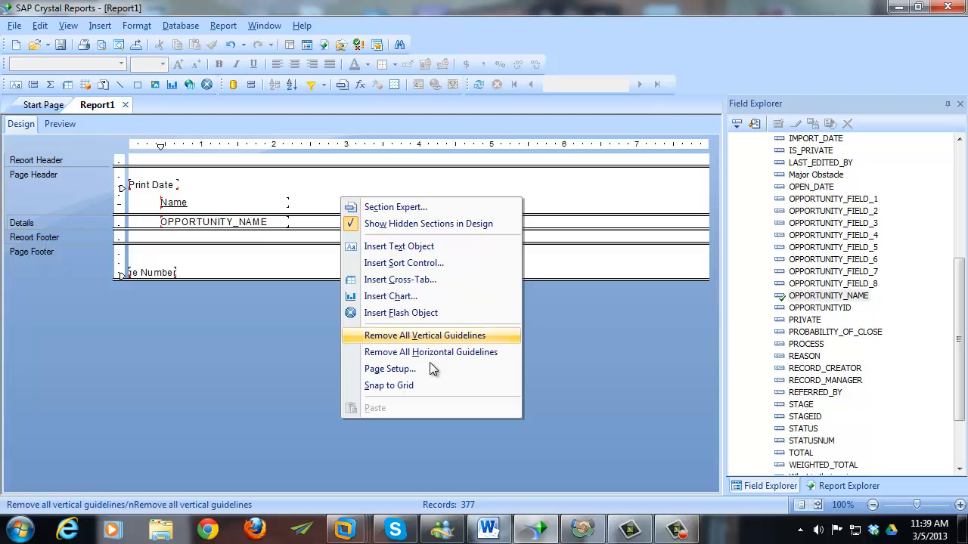
{"action": "left_click", "coordinate": [429, 384]}
{"action": "left_click", "coordinate": [213, 203]}
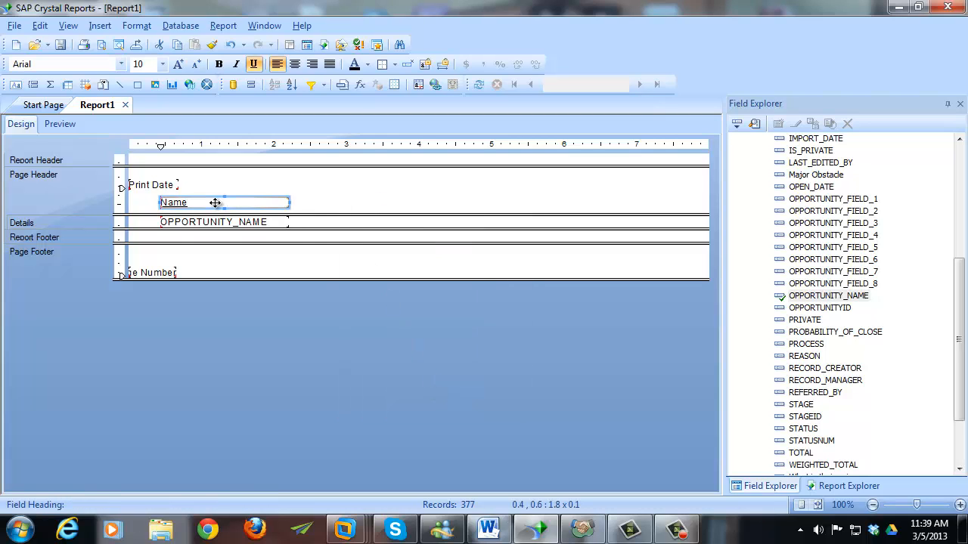
{"action": "mouse_move", "coordinate": [212, 204]}
{"action": "left_mouse_down"}
{"action": "mouse_move", "coordinate": [283, 196]}
{"action": "mouse_move", "coordinate": [224, 203]}
{"action": "left_mouse_up"}
{"action": "left_click", "coordinate": [223, 189]}
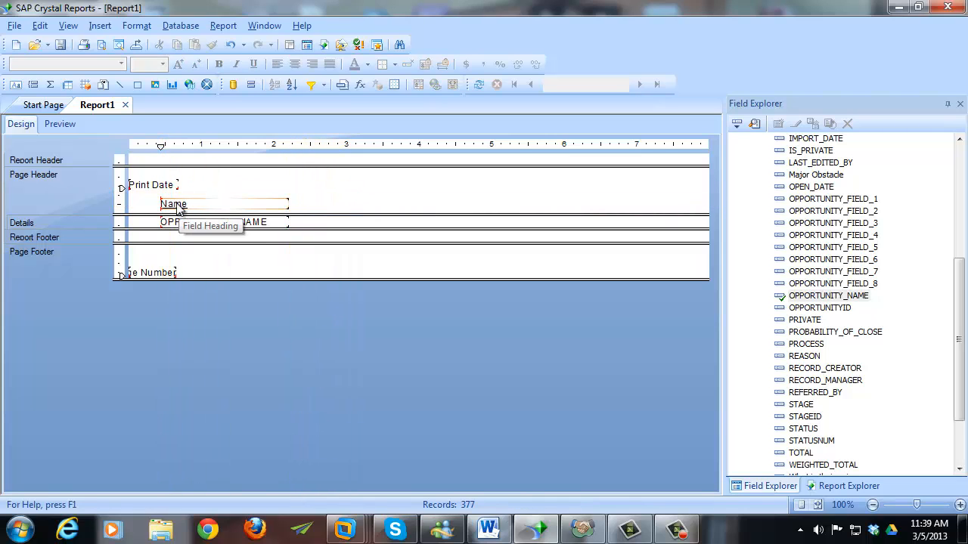
{"action": "left_click", "coordinate": [196, 208]}
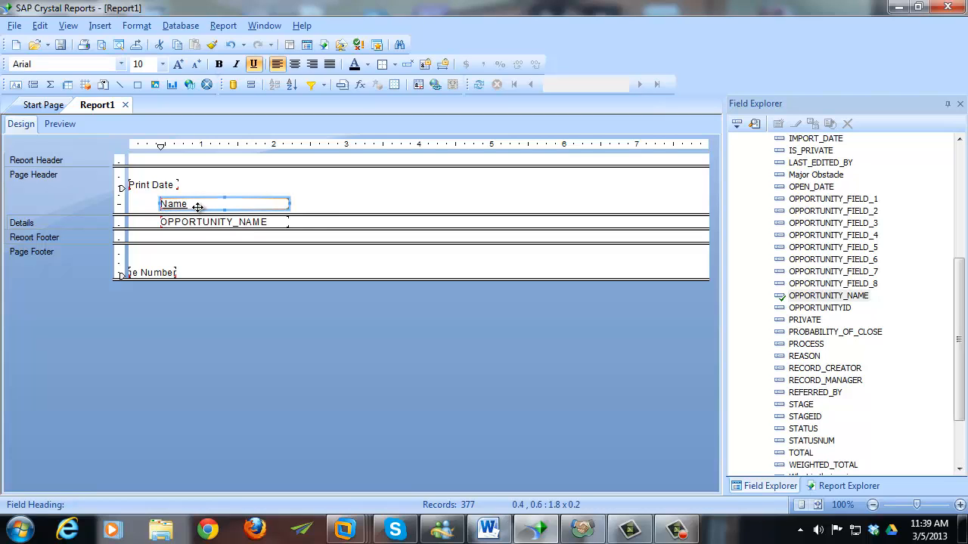
{"action": "left_click_drag", "start_coordinate": [197, 207], "coordinate": [208, 207]}
{"action": "left_click", "coordinate": [317, 206]}
{"action": "left_click", "coordinate": [296, 208]}
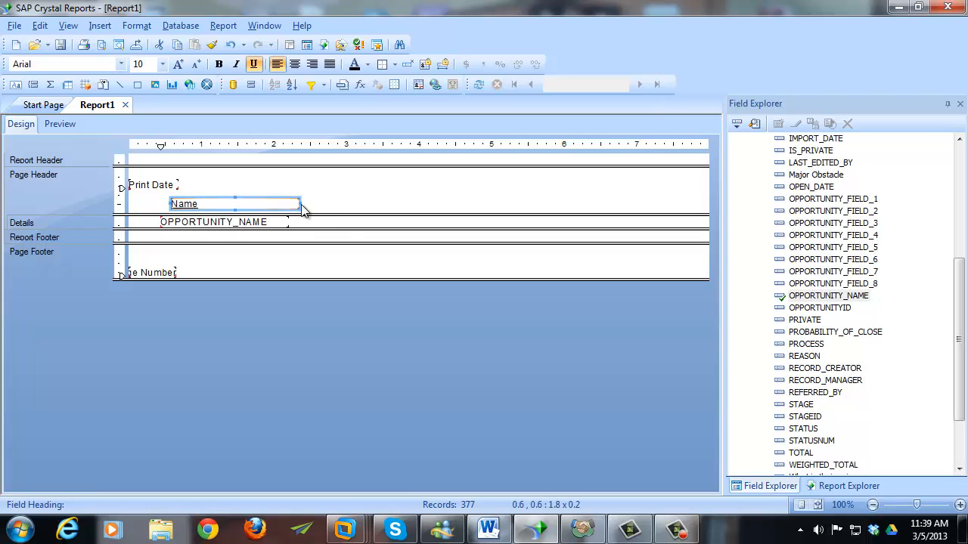
{"action": "key", "text": "Left"}
{"action": "key", "text": "Left"}
{"action": "left_click", "coordinate": [320, 209]}
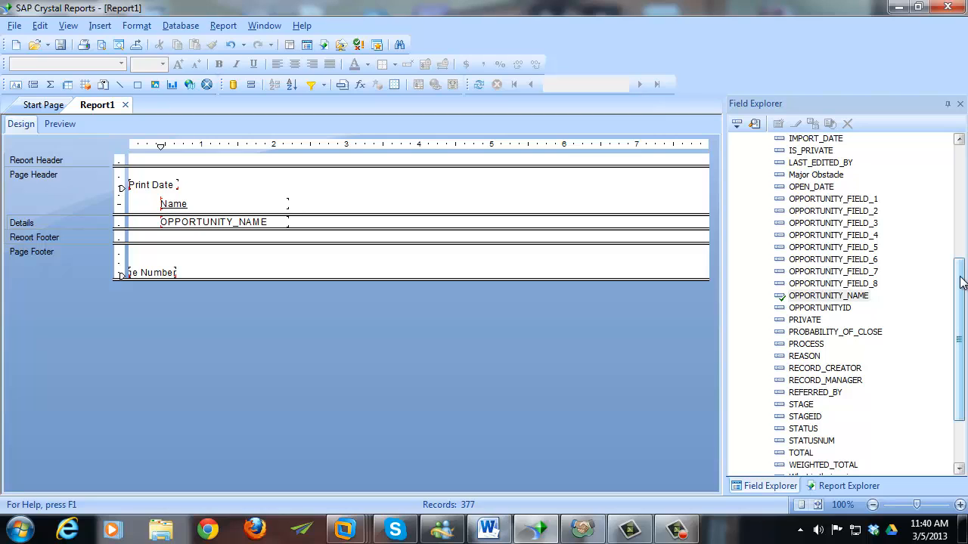
- Add the PROBABILITY_OF_CLOSE field to the Details section beside the name field
{"action": "scroll", "coordinate": [962, 283], "scroll_direction": "down", "scroll_amount": 1}
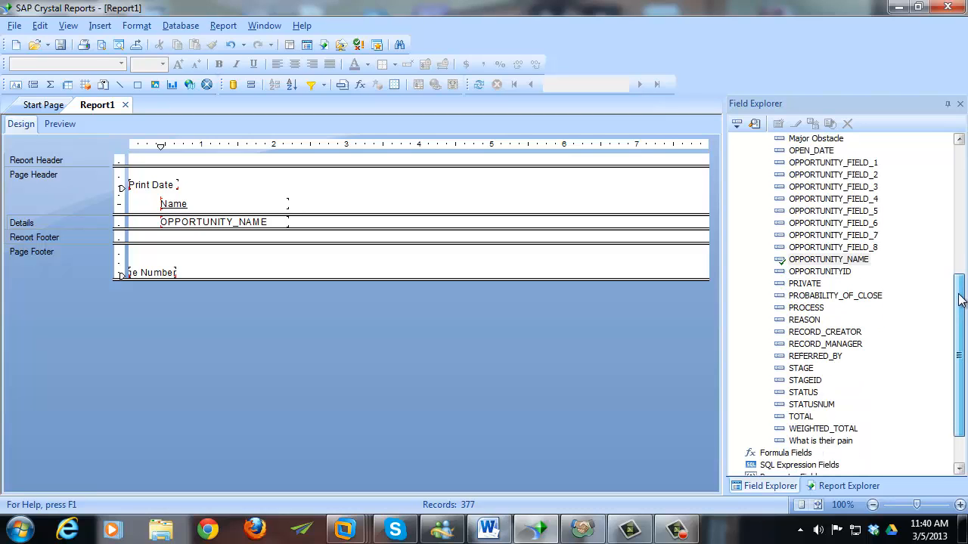
{"action": "left_click", "coordinate": [877, 297]}
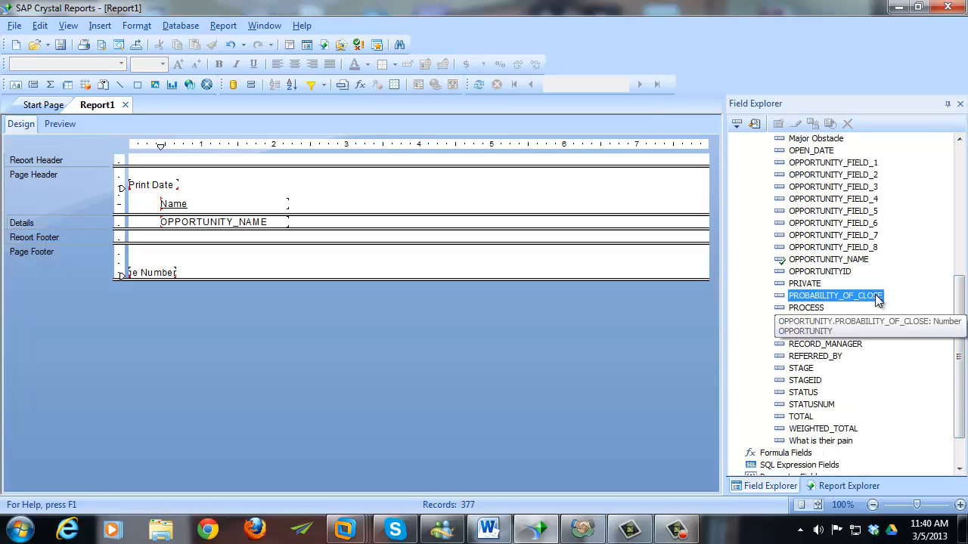
{"action": "left_click_drag", "start_coordinate": [877, 299], "coordinate": [298, 224]}
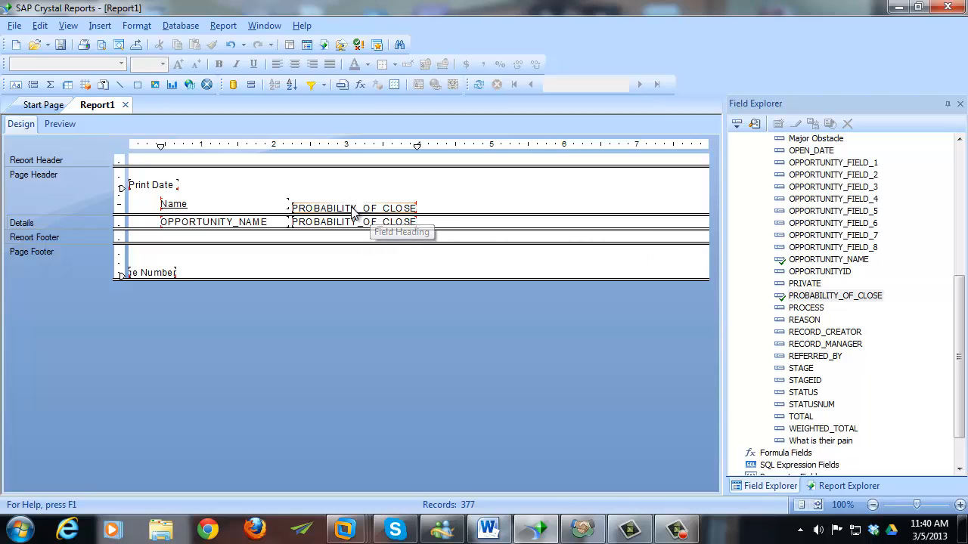
- Rename the PROBABILITY_OF_CLOSE heading to 'Pct Close', narrow its box and left-align it
{"action": "left_click", "coordinate": [348, 206]}
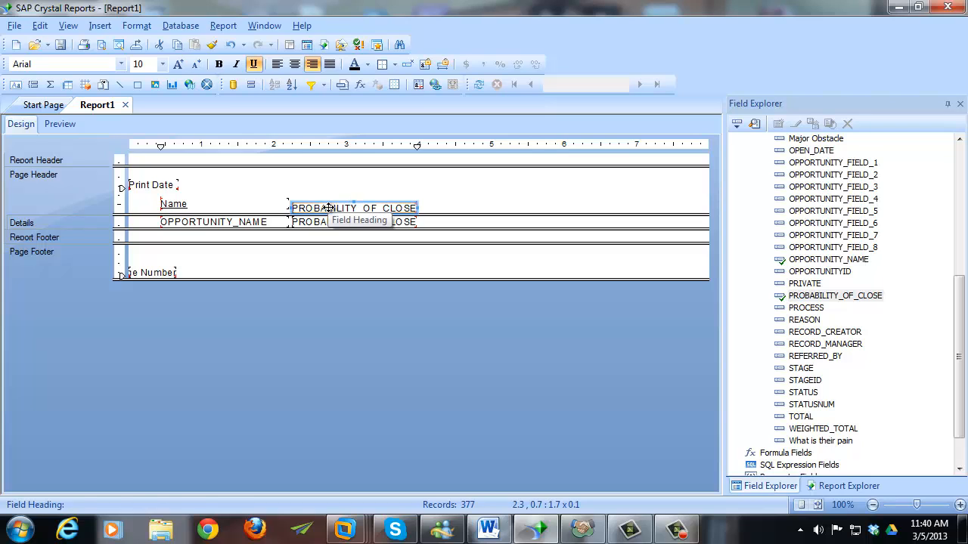
{"action": "double_click", "coordinate": [328, 208]}
{"action": "key", "text": "ctrl+a"}
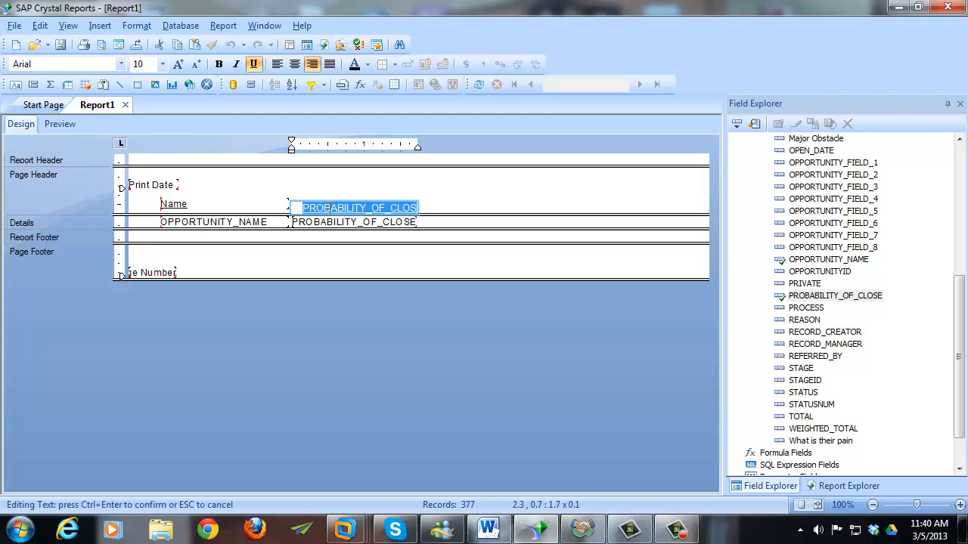
{"action": "type", "text": "PE"}
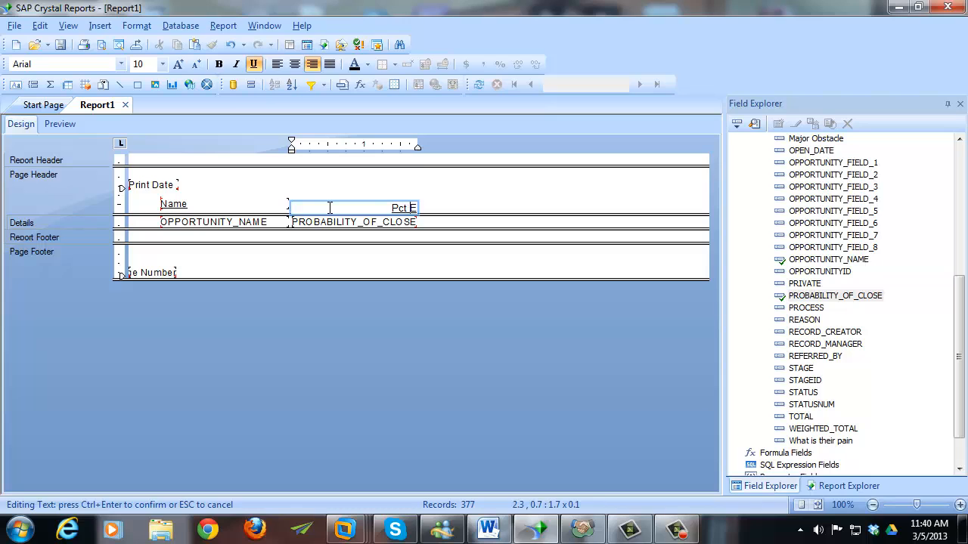
{"action": "type", "text": "ct Close"}
{"action": "key", "text": "BackSpace"}
{"action": "left_click", "coordinate": [478, 198]}
{"action": "left_click", "coordinate": [396, 210]}
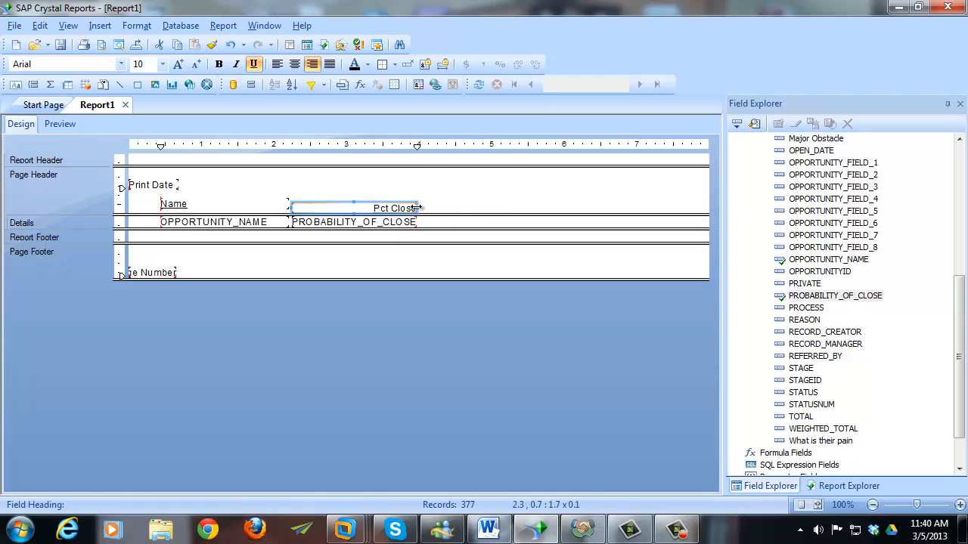
{"action": "left_click_drag", "start_coordinate": [418, 208], "coordinate": [353, 208]}
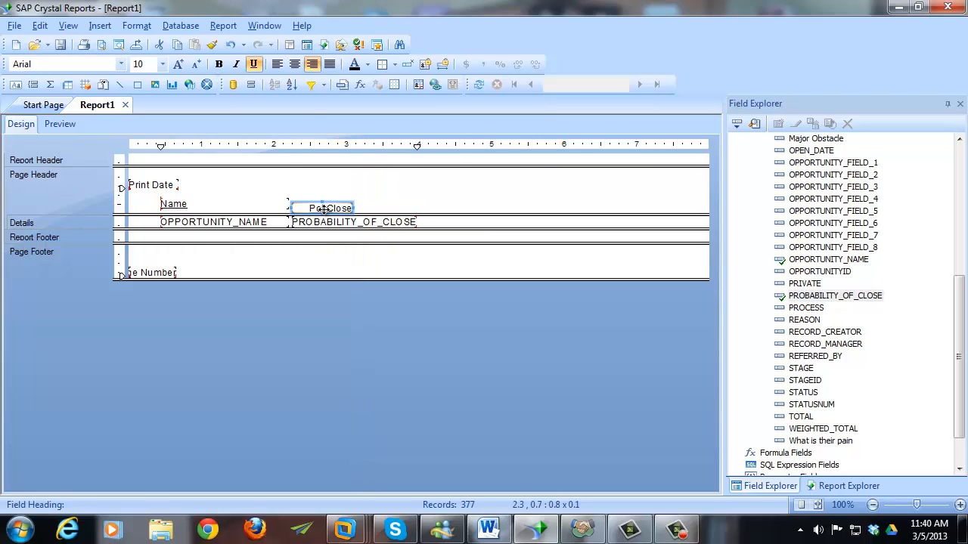
{"action": "left_click", "coordinate": [277, 63]}
{"action": "left_click", "coordinate": [378, 213]}
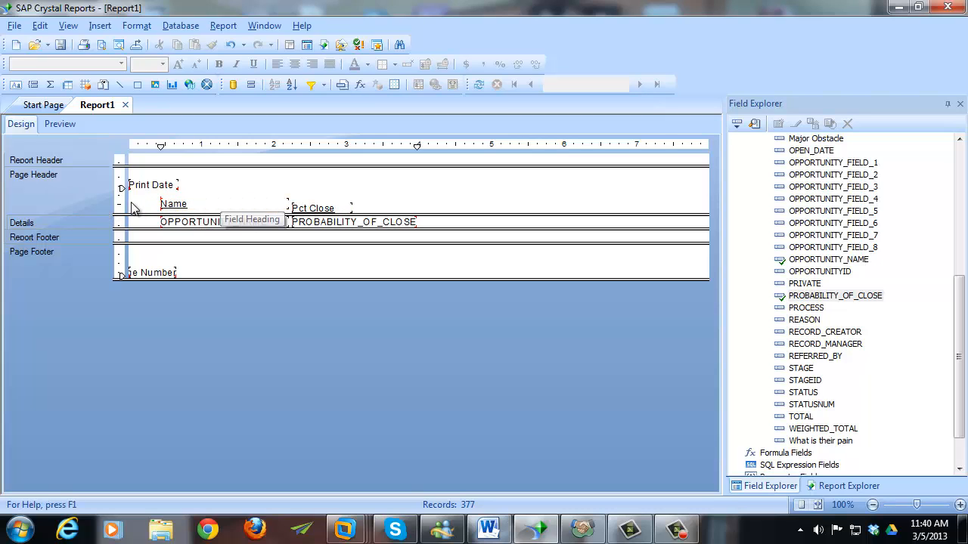
- Add a horizontal guideline and level the Name and Pct Close headings above their fields
{"action": "left_click_drag", "start_coordinate": [122, 204], "coordinate": [122, 203]}
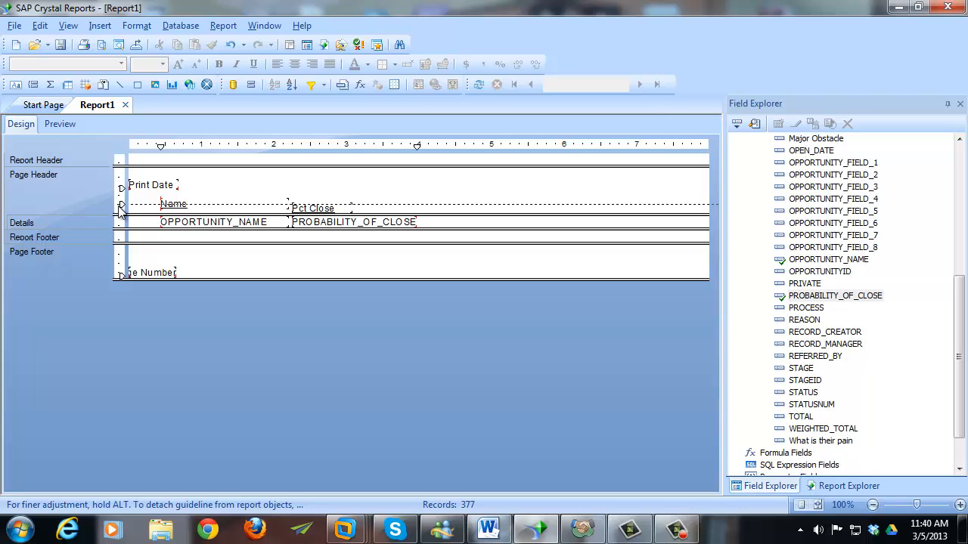
{"action": "left_click", "coordinate": [183, 204]}
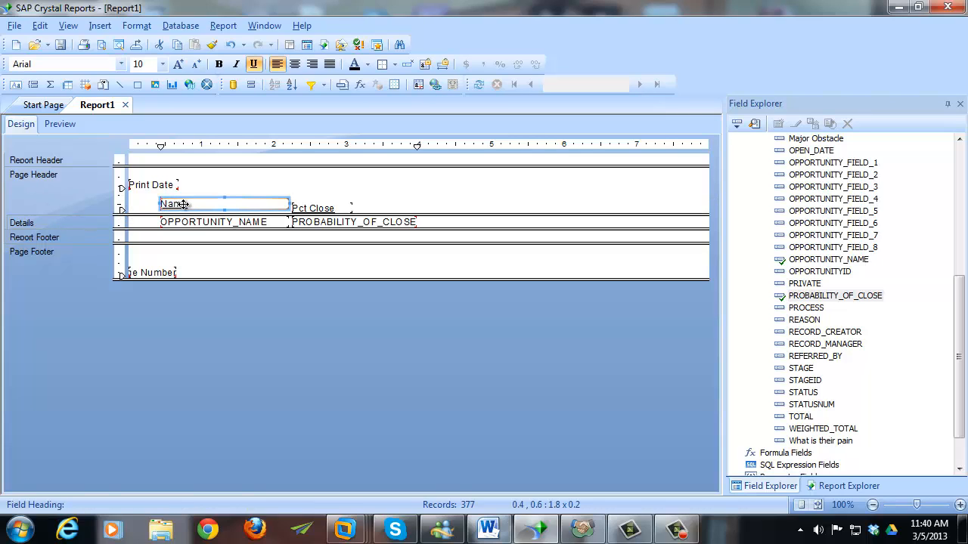
{"action": "mouse_move", "coordinate": [183, 204]}
{"action": "left_mouse_down"}
{"action": "mouse_move", "coordinate": [183, 217]}
{"action": "mouse_move", "coordinate": [184, 207]}
{"action": "left_mouse_up"}
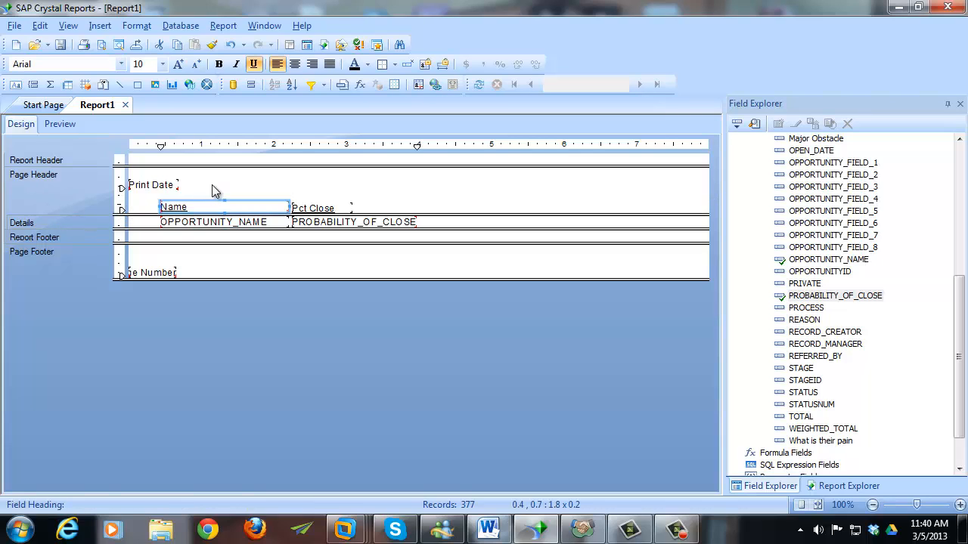
{"action": "left_click", "coordinate": [345, 207]}
{"action": "mouse_move", "coordinate": [345, 206]}
{"action": "left_mouse_down"}
{"action": "mouse_move", "coordinate": [345, 219]}
{"action": "mouse_move", "coordinate": [344, 204]}
{"action": "left_mouse_up"}
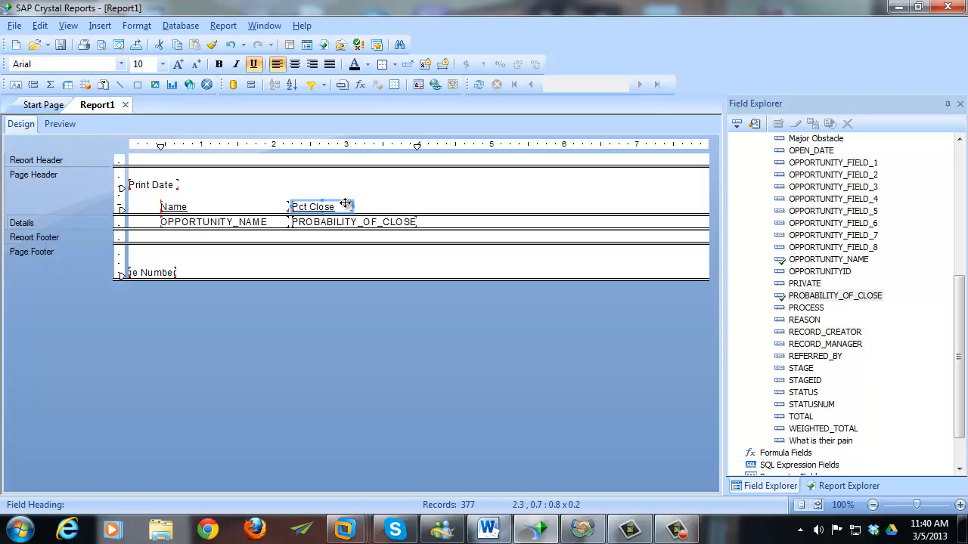
{"action": "left_click", "coordinate": [348, 214]}
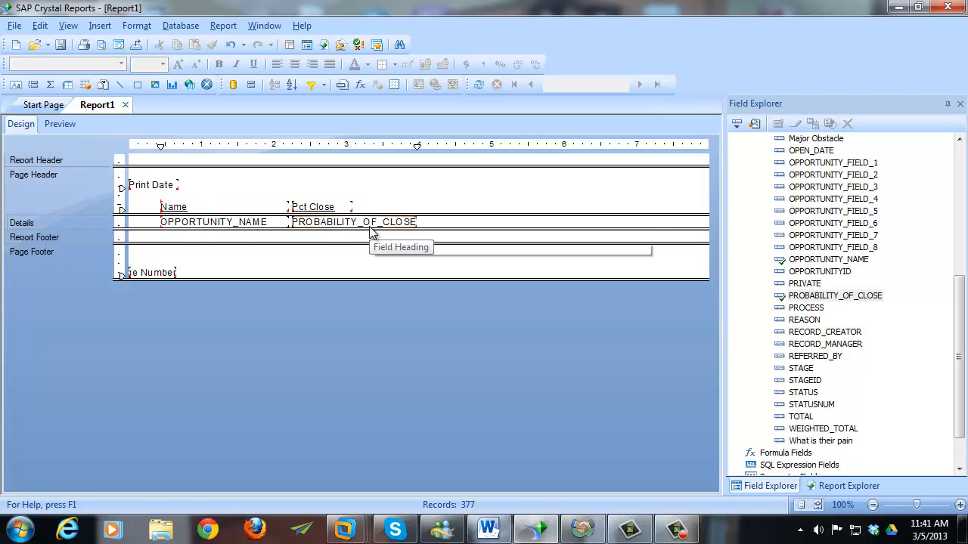
- Give the PROBABILITY_OF_CLOSE field the same width as its Pct Close heading
{"action": "left_click", "coordinate": [371, 224]}
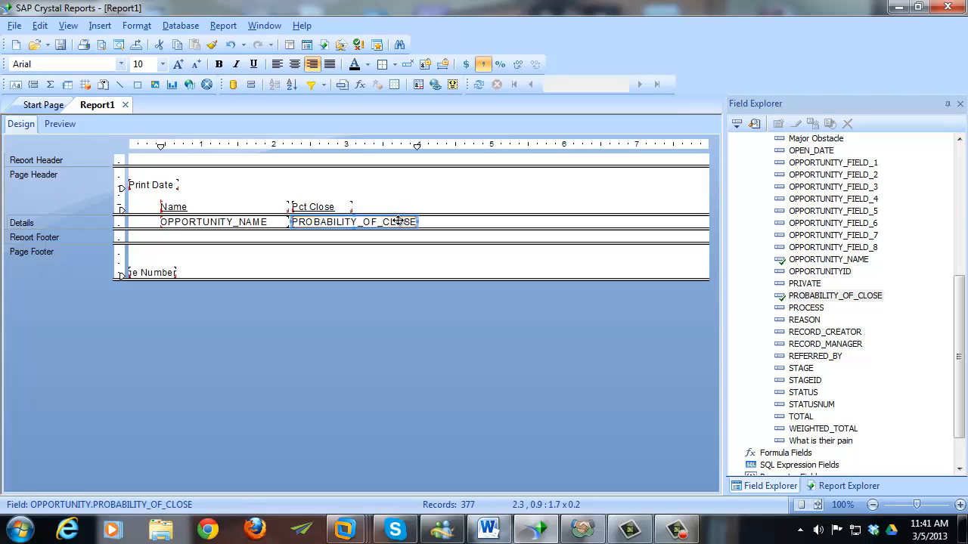
{"action": "left_click", "coordinate": [337, 209], "text": "ctrl"}
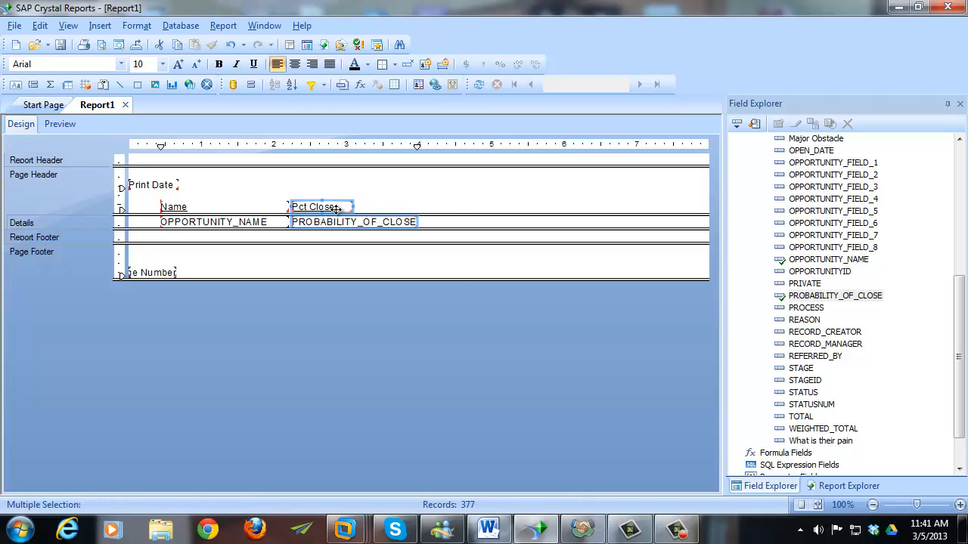
{"action": "right_click", "coordinate": [338, 214]}
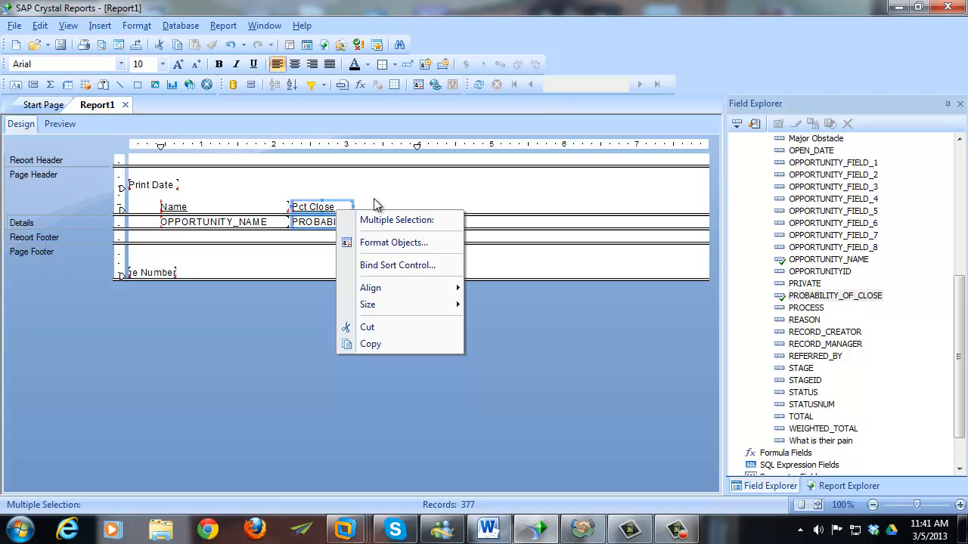
{"action": "left_click", "coordinate": [373, 207]}
{"action": "left_click", "coordinate": [366, 223]}
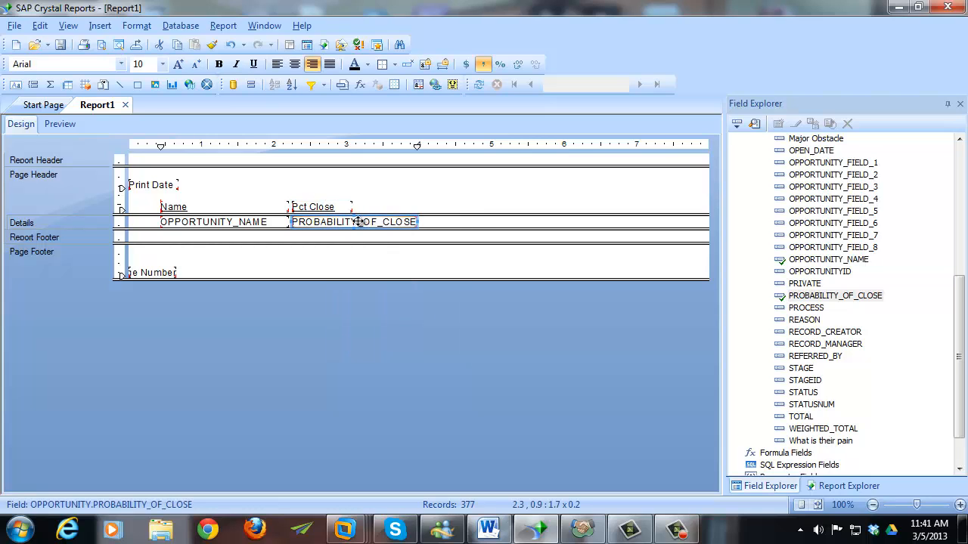
{"action": "left_click", "coordinate": [322, 207], "text": "ctrl"}
{"action": "right_click", "coordinate": [334, 210]}
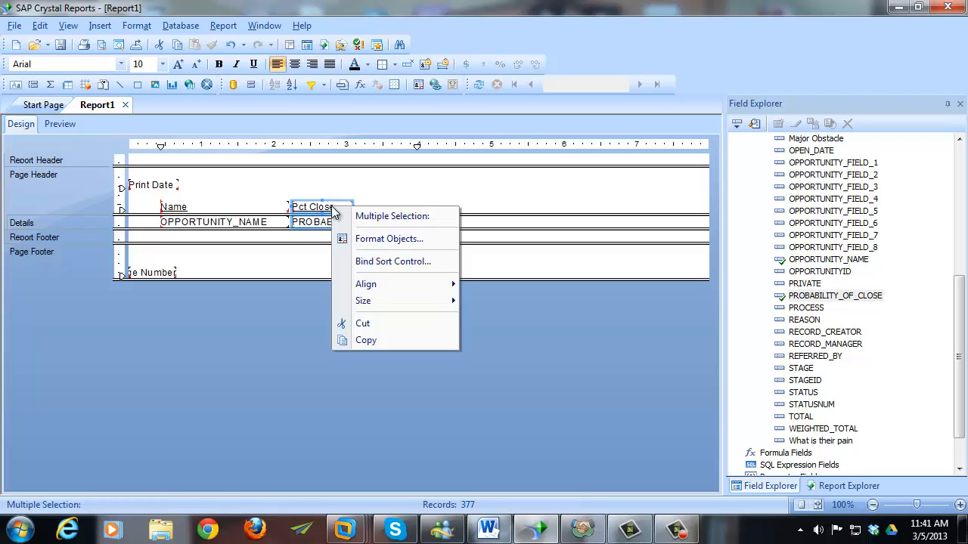
{"action": "mouse_move", "coordinate": [436, 307]}
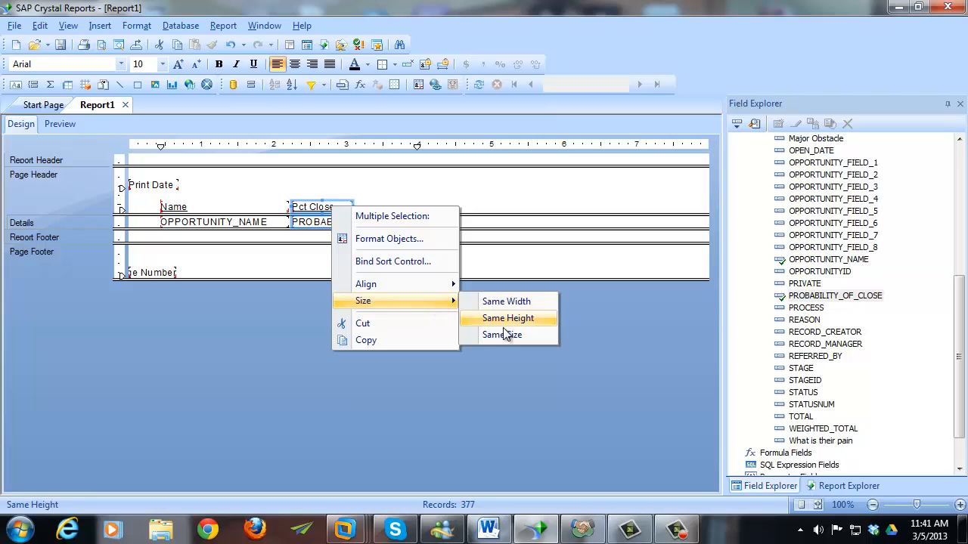
{"action": "left_click", "coordinate": [527, 302]}
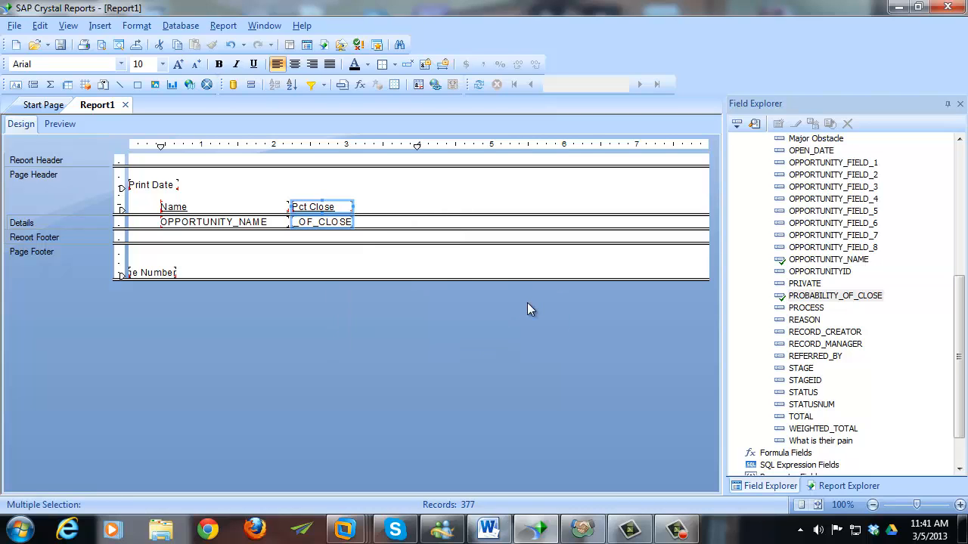
{"action": "left_click", "coordinate": [373, 227]}
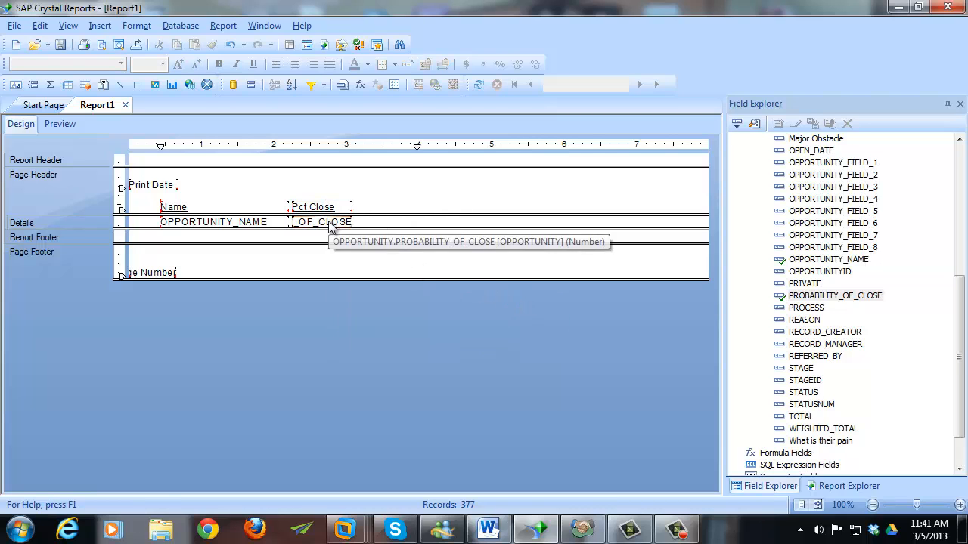
- Drag the probability field's right edge to narrow field and heading to 0.7 wide
{"action": "left_click", "coordinate": [340, 222]}
{"action": "mouse_move", "coordinate": [353, 222]}
{"action": "left_mouse_down"}
{"action": "mouse_move", "coordinate": [399, 221]}
{"action": "mouse_move", "coordinate": [370, 221]}
{"action": "left_mouse_up"}
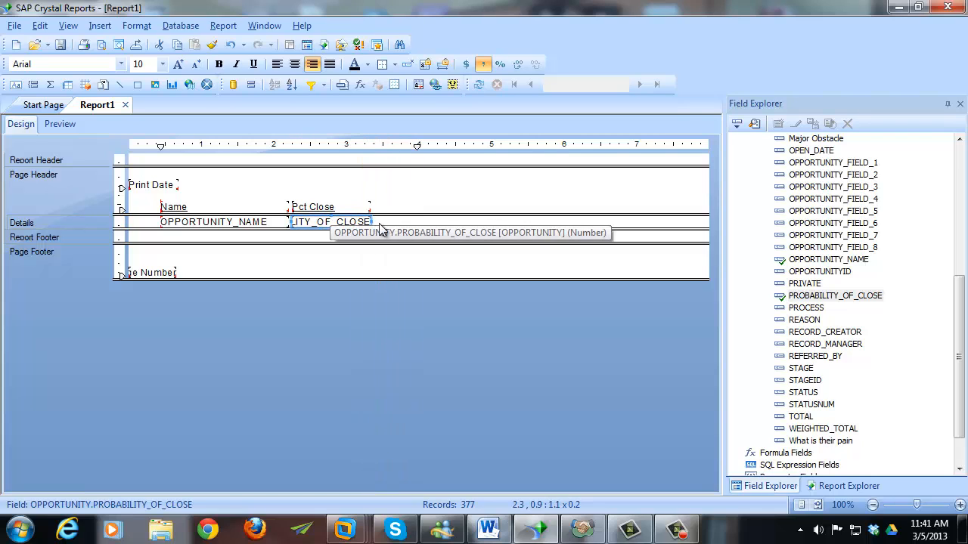
{"action": "left_click", "coordinate": [388, 222]}
{"action": "left_click", "coordinate": [358, 223]}
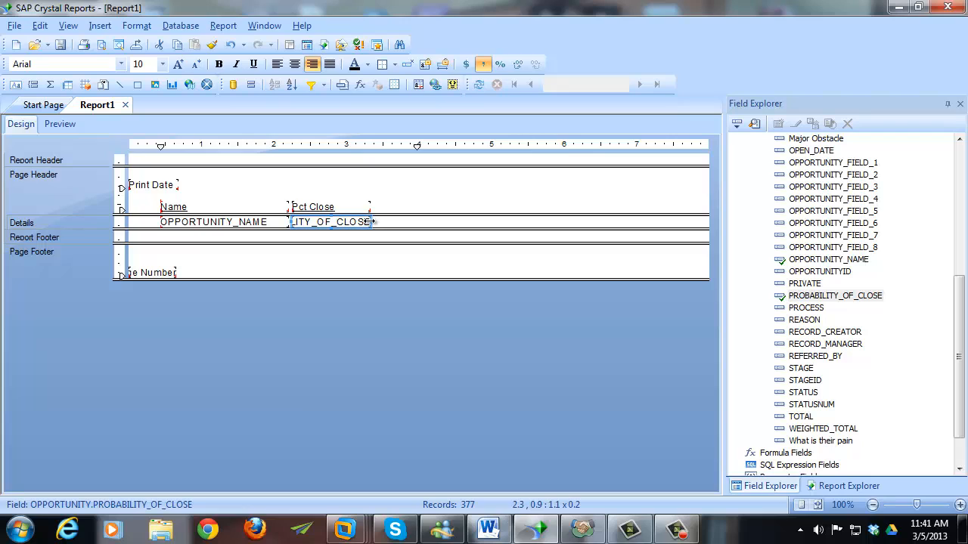
{"action": "left_click_drag", "start_coordinate": [370, 221], "coordinate": [341, 222]}
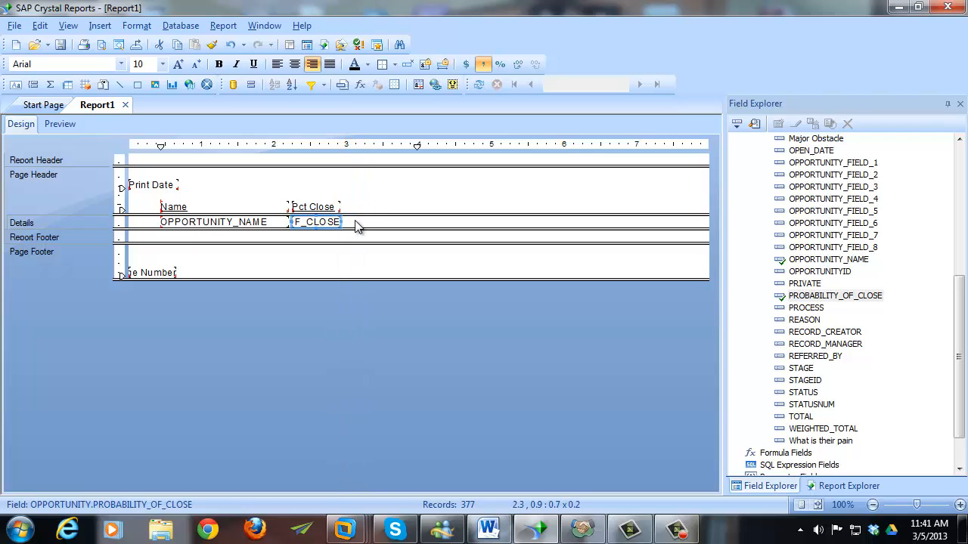
{"action": "left_click", "coordinate": [362, 226]}
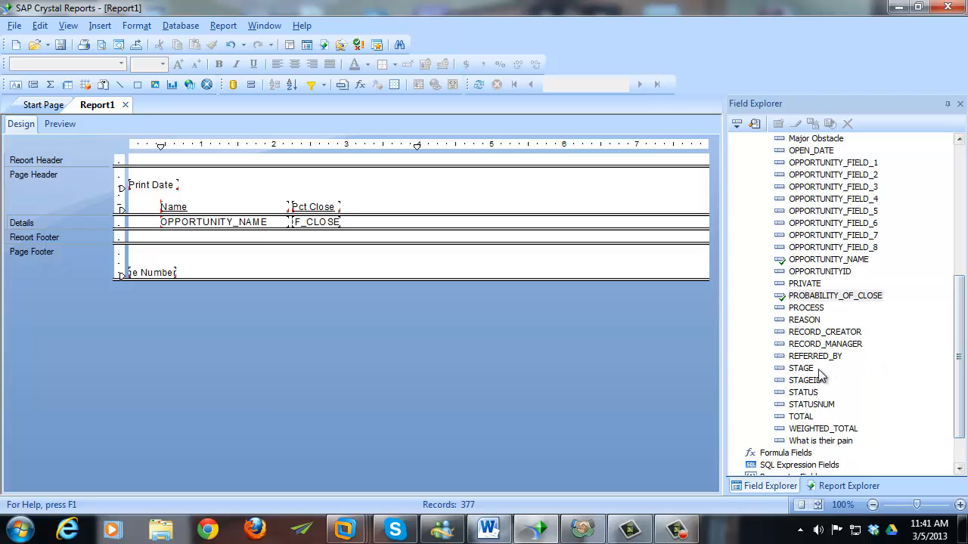
- Browse the values stored in the STAGE field
{"action": "left_click", "coordinate": [805, 368]}
{"action": "right_click", "coordinate": [807, 369]}
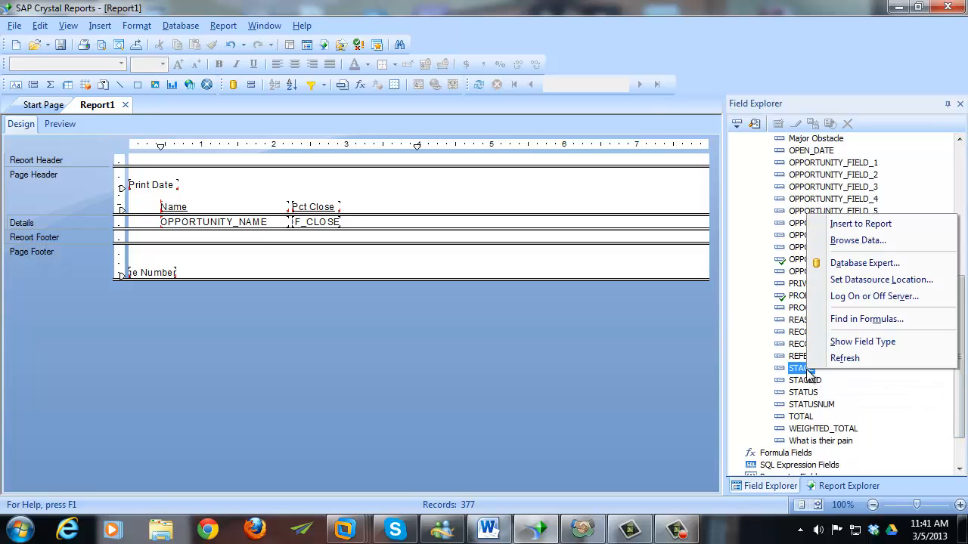
{"action": "left_click", "coordinate": [850, 241]}
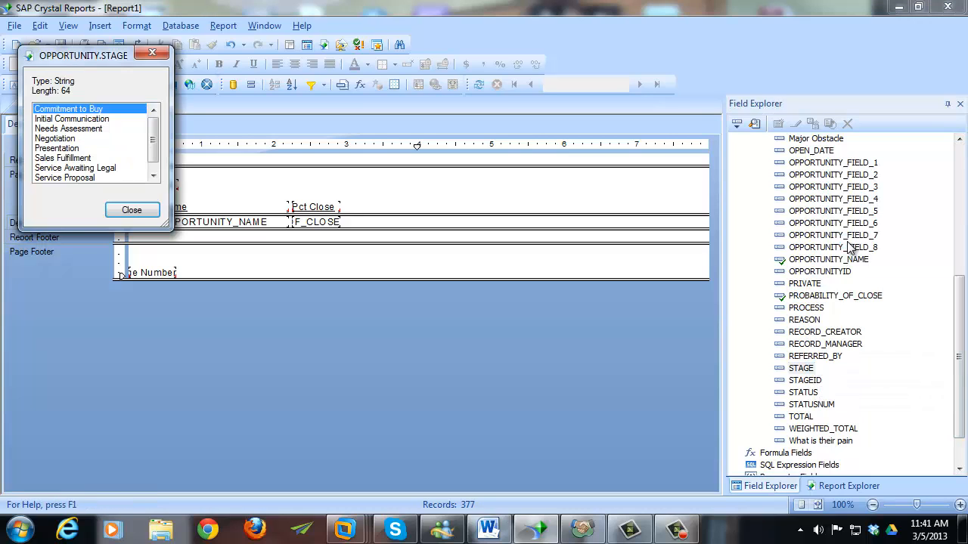
{"action": "left_click", "coordinate": [130, 207]}
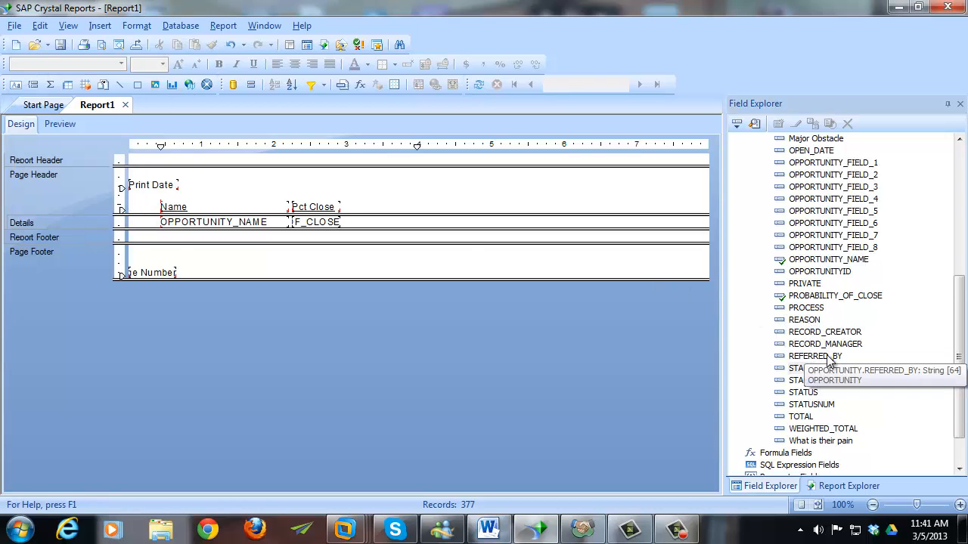
- Add STAGE as a column after Pct Close and rename its heading to 'Sales Stage'
{"action": "left_click_drag", "start_coordinate": [806, 370], "coordinate": [353, 222]}
{"action": "left_click", "coordinate": [421, 209]}
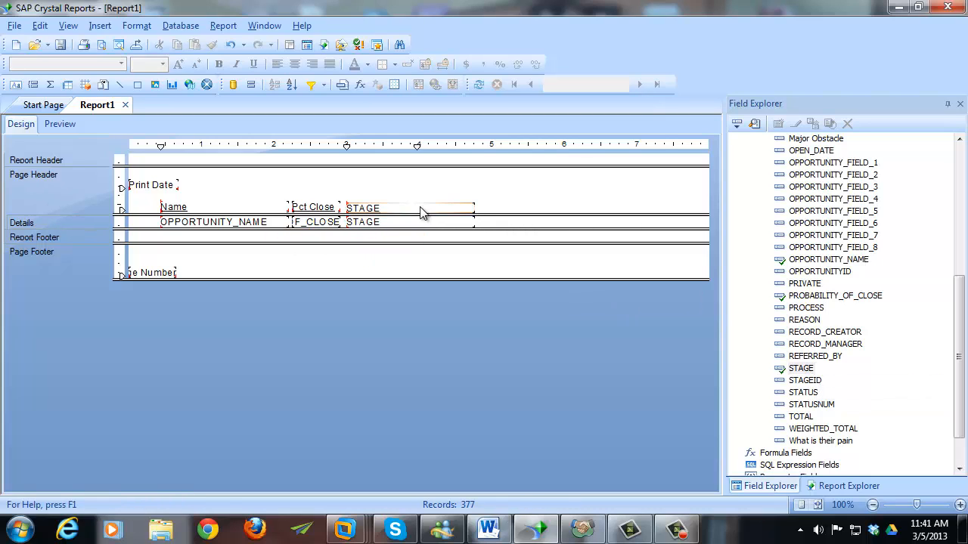
{"action": "left_click", "coordinate": [421, 208]}
{"action": "key", "text": "ctrl+a"}
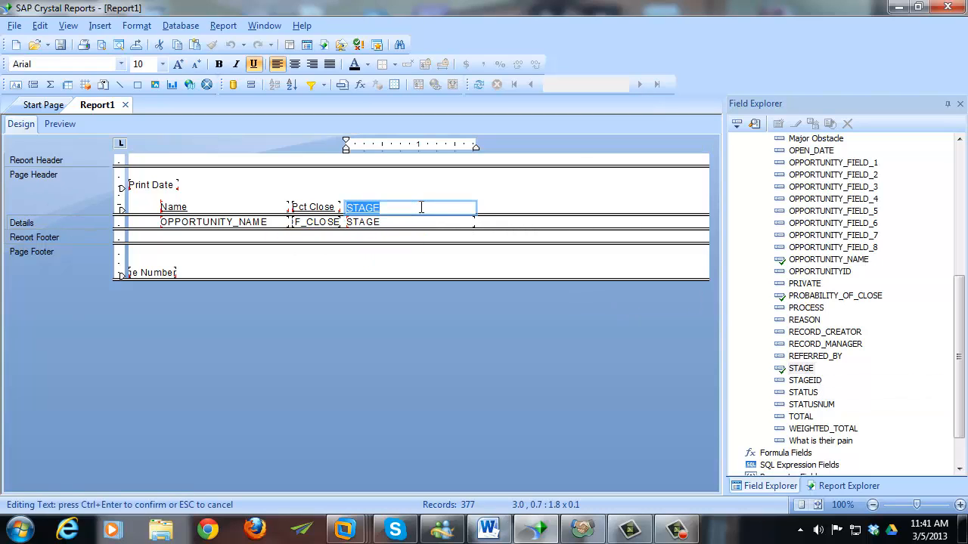
{"action": "type", "text": "Sales Stage"}
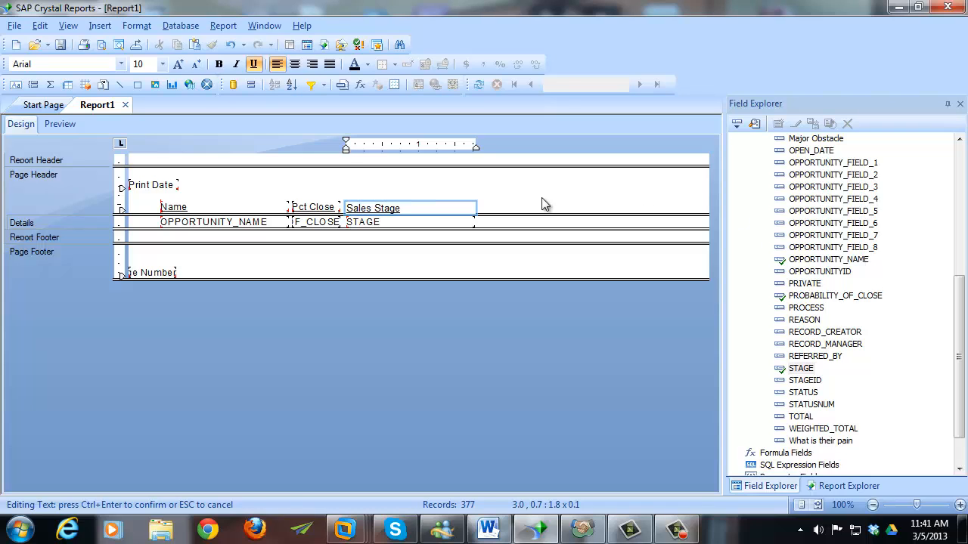
{"action": "left_click", "coordinate": [541, 202]}
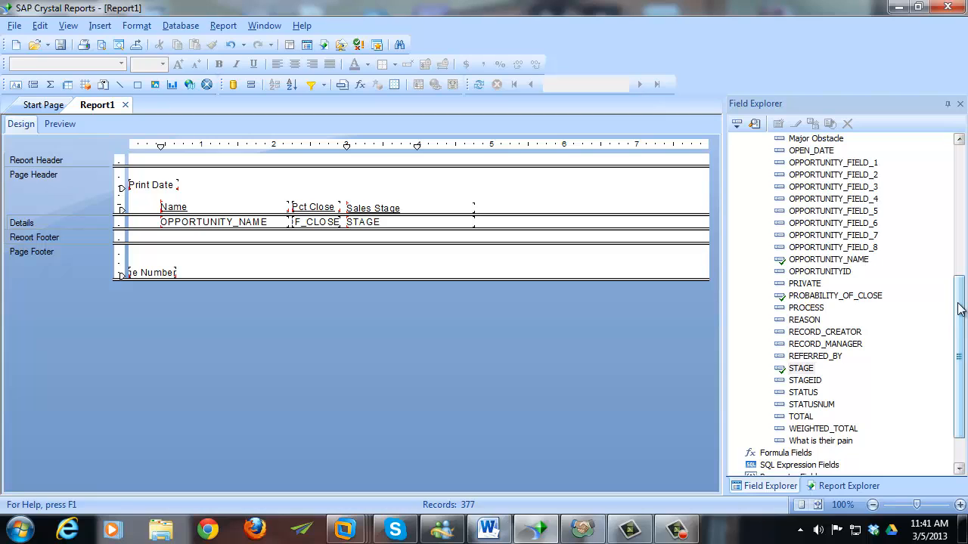
{"action": "mouse_move", "coordinate": [959, 303]}
{"action": "left_mouse_down"}
{"action": "mouse_move", "coordinate": [959, 315]}
{"action": "mouse_move", "coordinate": [959, 305]}
{"action": "left_mouse_up"}
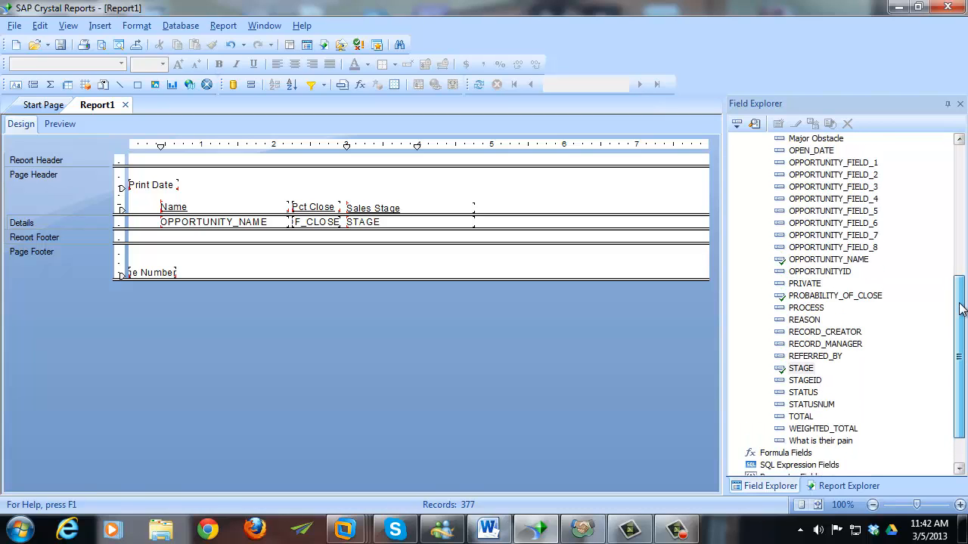
- Add TOTAL and WEIGHTED_TOTAL as columns after Sales Stage
{"action": "left_click_drag", "start_coordinate": [959, 310], "coordinate": [960, 318]}
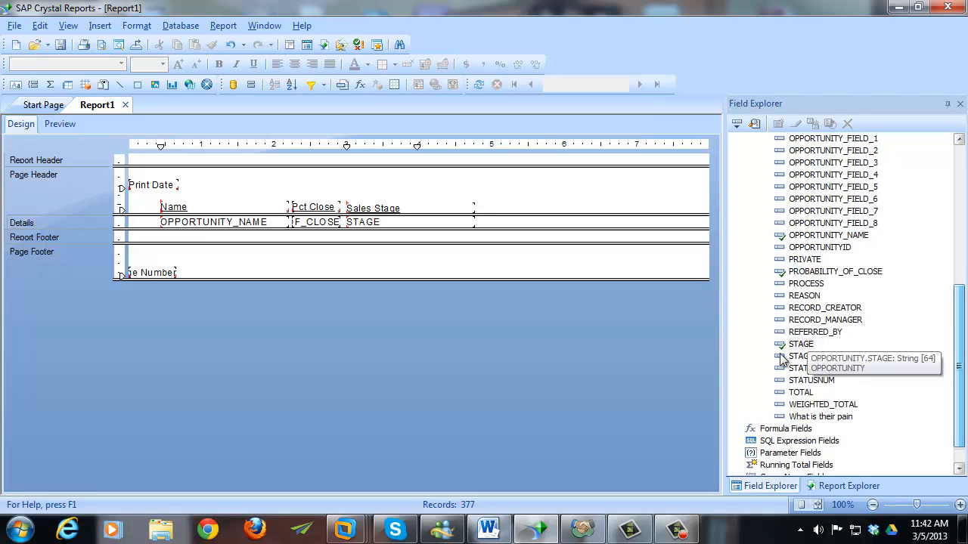
{"action": "left_click", "coordinate": [808, 392]}
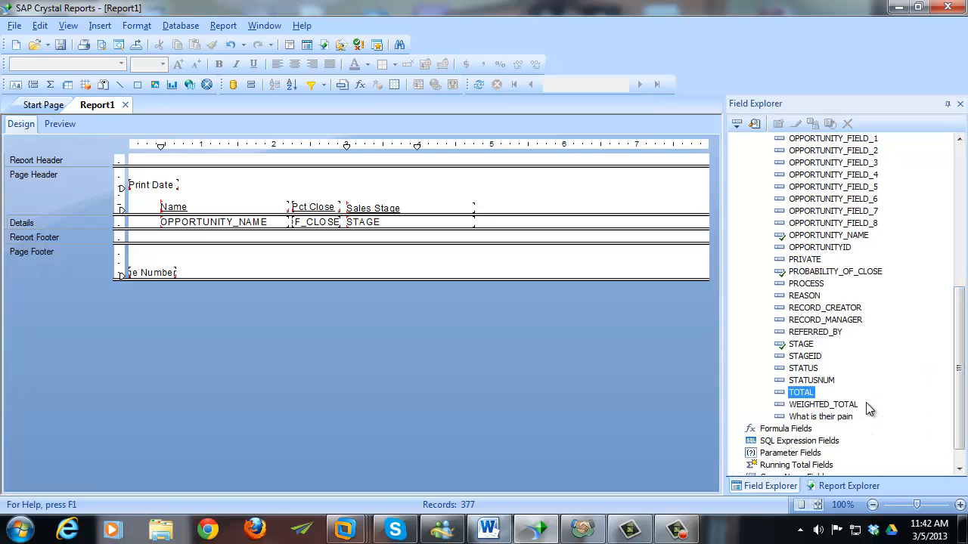
{"action": "left_click_drag", "start_coordinate": [808, 393], "coordinate": [484, 224]}
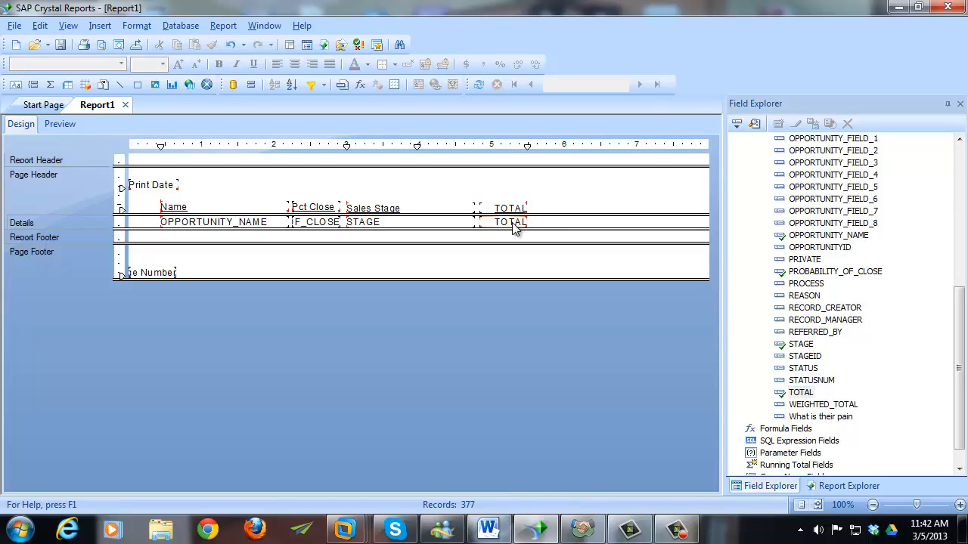
{"action": "left_click_drag", "start_coordinate": [822, 404], "coordinate": [534, 225]}
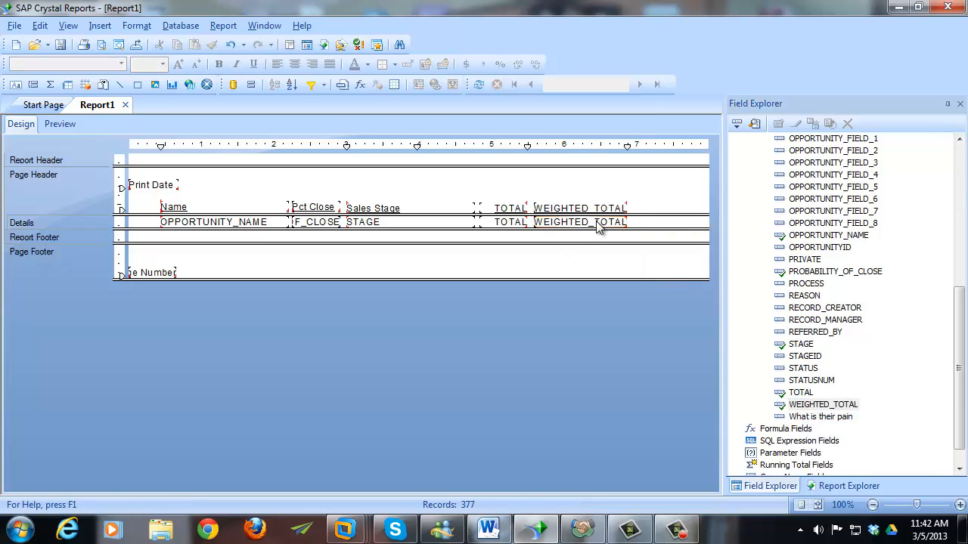
- Make the WEIGHTED_TOTAL heading and field the same width as TOTAL
{"action": "left_click", "coordinate": [588, 206], "text": "ctrl"}
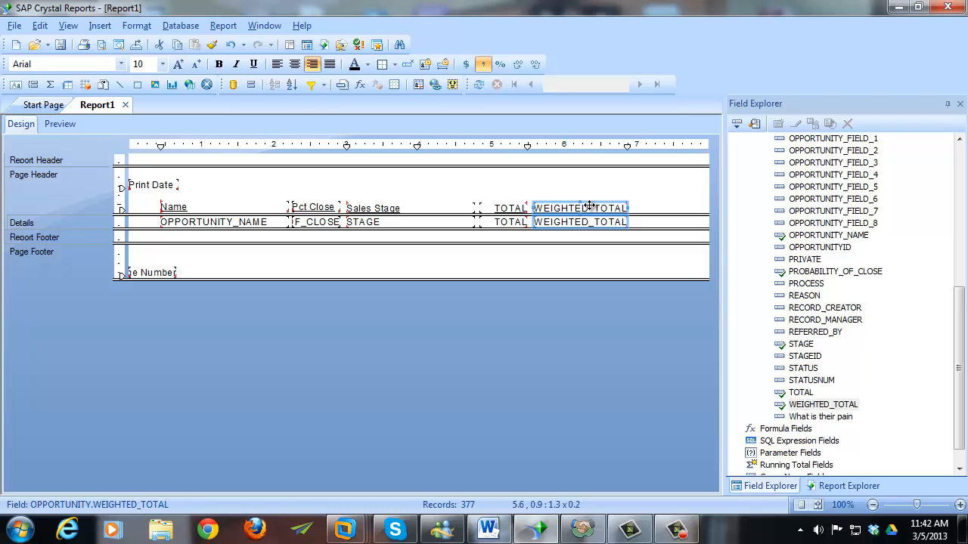
{"action": "left_click", "coordinate": [506, 210], "text": "ctrl"}
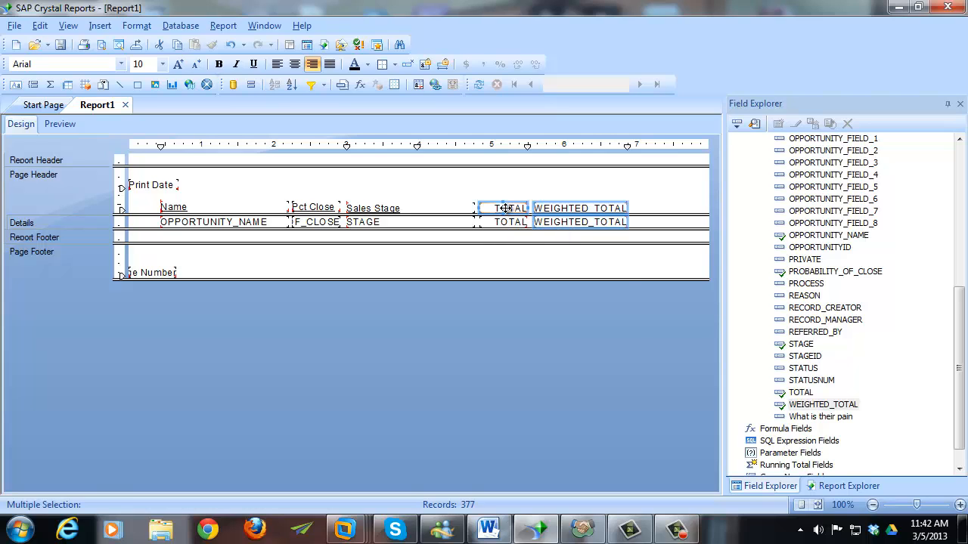
{"action": "right_click", "coordinate": [506, 208]}
{"action": "mouse_move", "coordinate": [605, 307]}
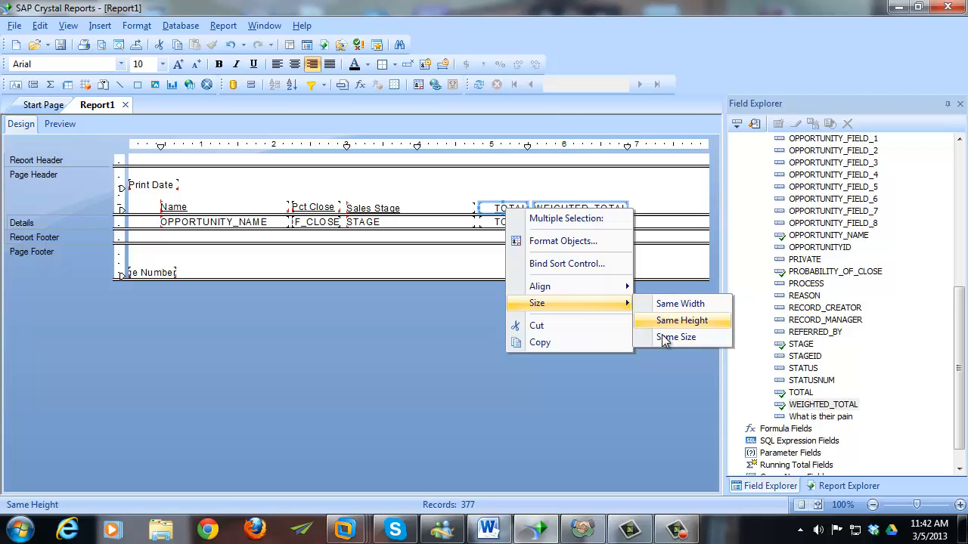
{"action": "left_click", "coordinate": [679, 304]}
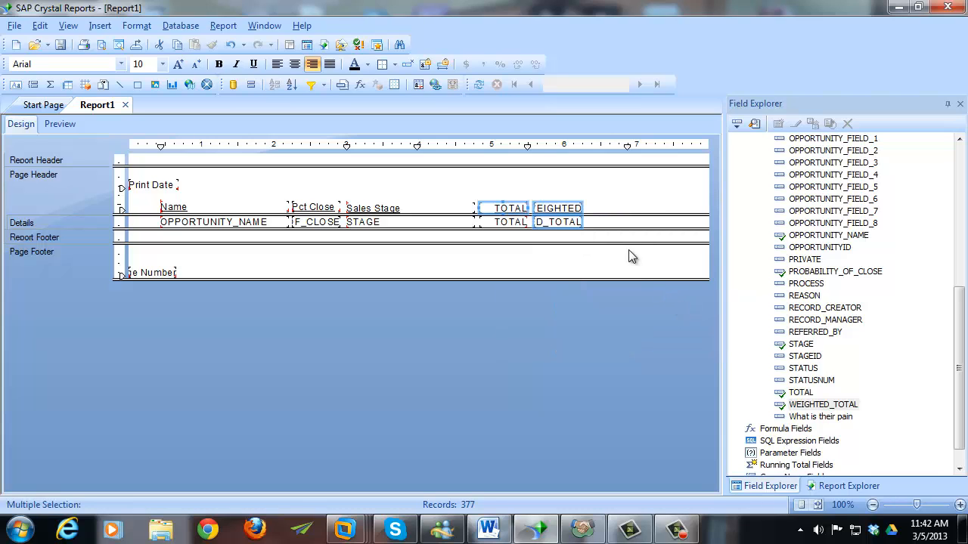
{"action": "left_click", "coordinate": [612, 227]}
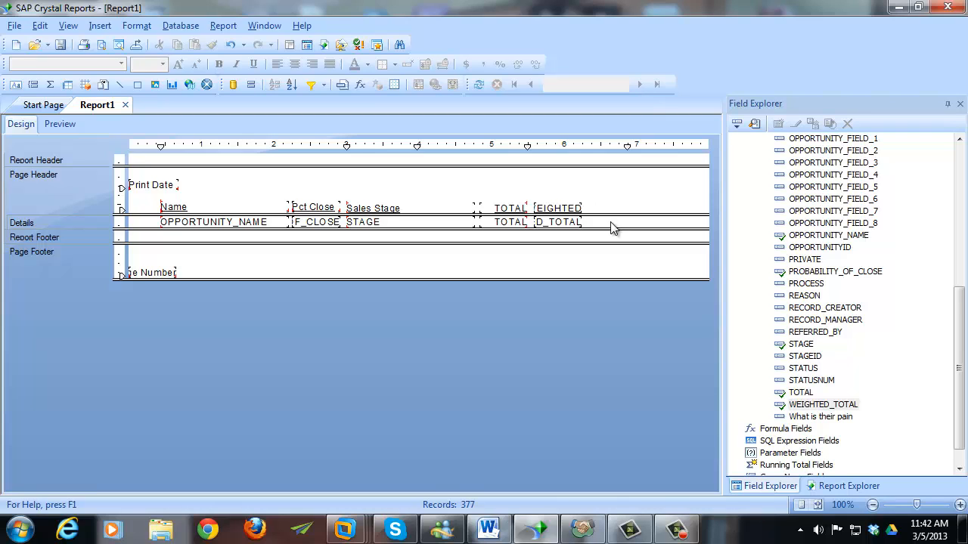
- Retitle the TOTAL heading as 'Total' and the WEIGHTED_TOTAL heading as 'Weighted'
{"action": "double_click", "coordinate": [507, 207]}
{"action": "key", "text": "ctrl+a"}
{"action": "type", "text": "T"}
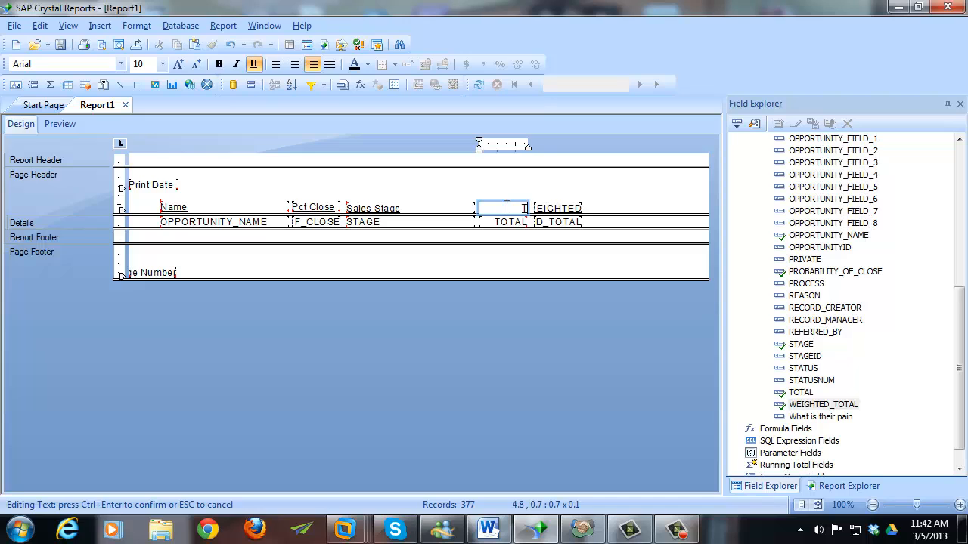
{"action": "double_click", "coordinate": [560, 208]}
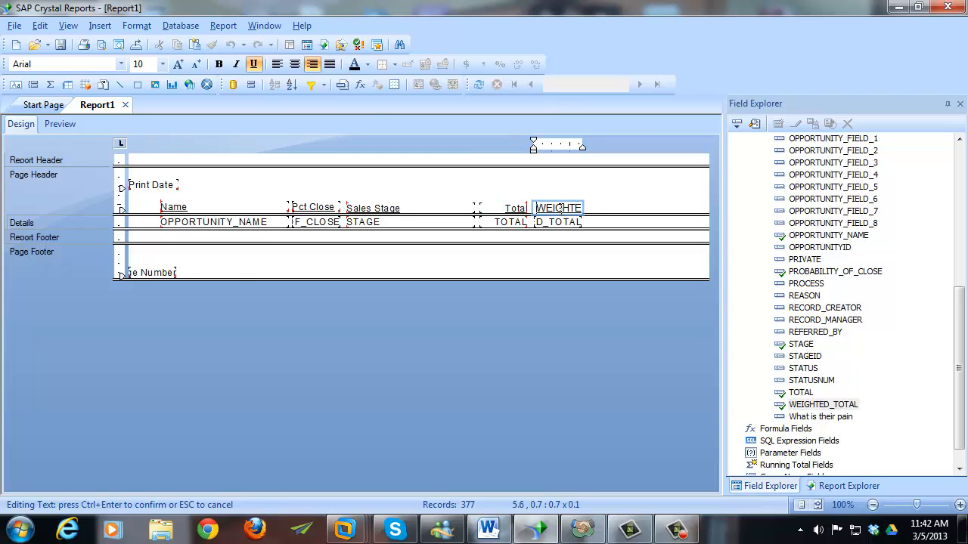
{"action": "key", "text": "ctrl+a"}
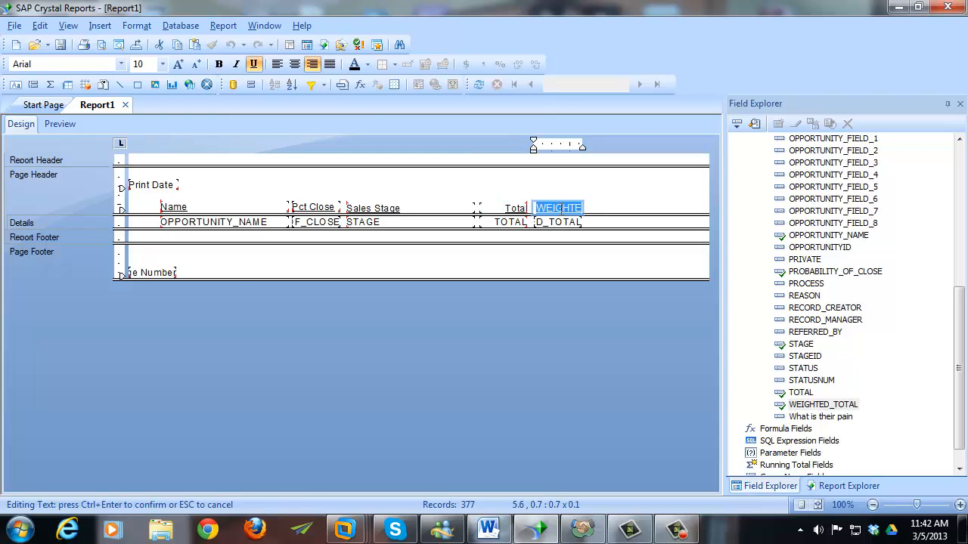
{"action": "type", "text": "WD TOT"}
{"action": "key", "text": "shift+End"}
{"action": "type", "text": "eigh"}
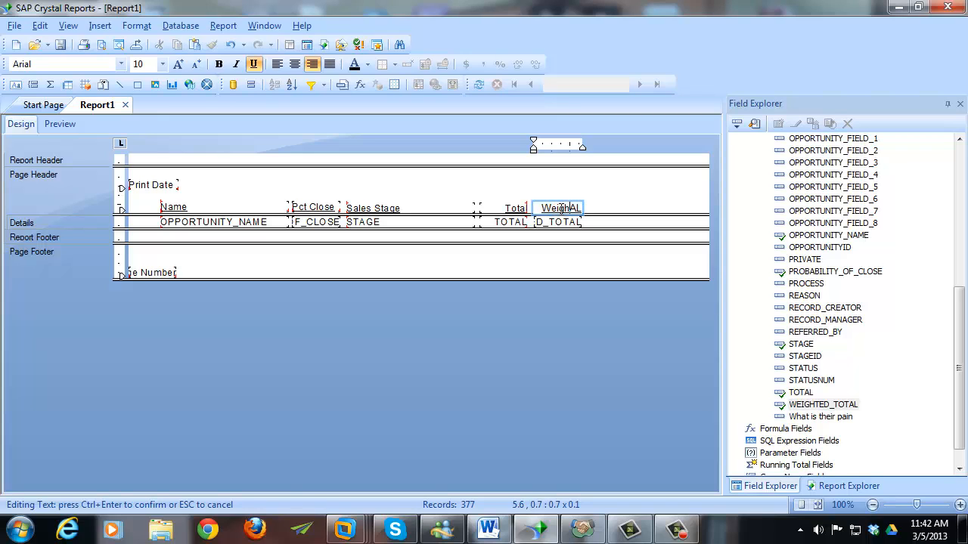
{"action": "type", "text": "t"}
{"action": "key", "text": "shift+End"}
{"action": "type", "text": "ed"}
{"action": "left_click", "coordinate": [635, 208]}
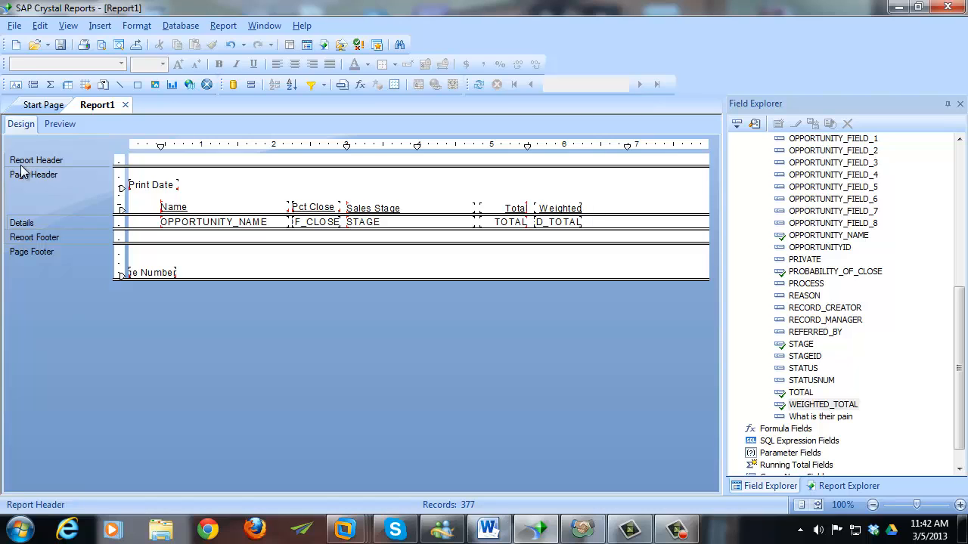
- Save the report to the Desktop as crystal-opps.rpt without saving data
{"action": "left_click", "coordinate": [60, 44]}
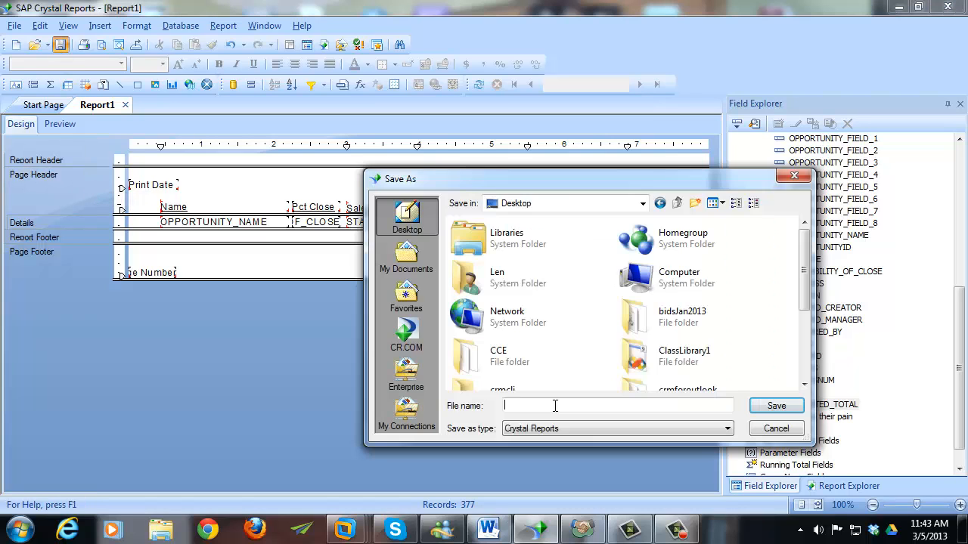
{"action": "type", "text": "crystal"}
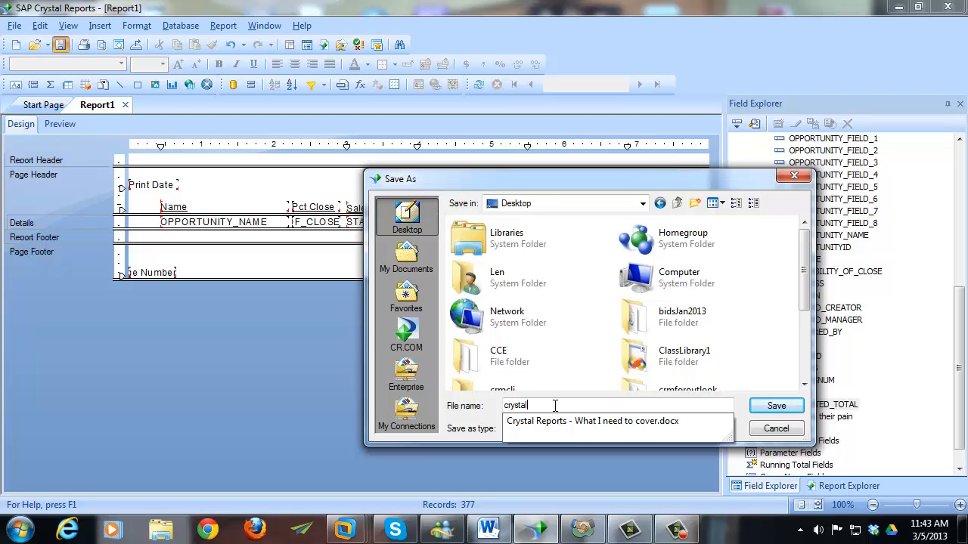
{"action": "type", "text": "-opps"}
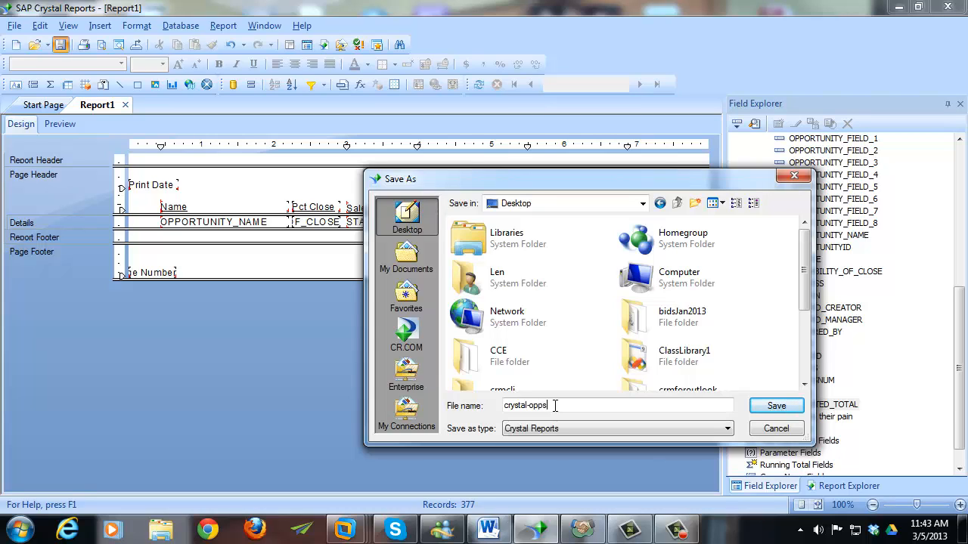
{"action": "key", "text": "Return"}
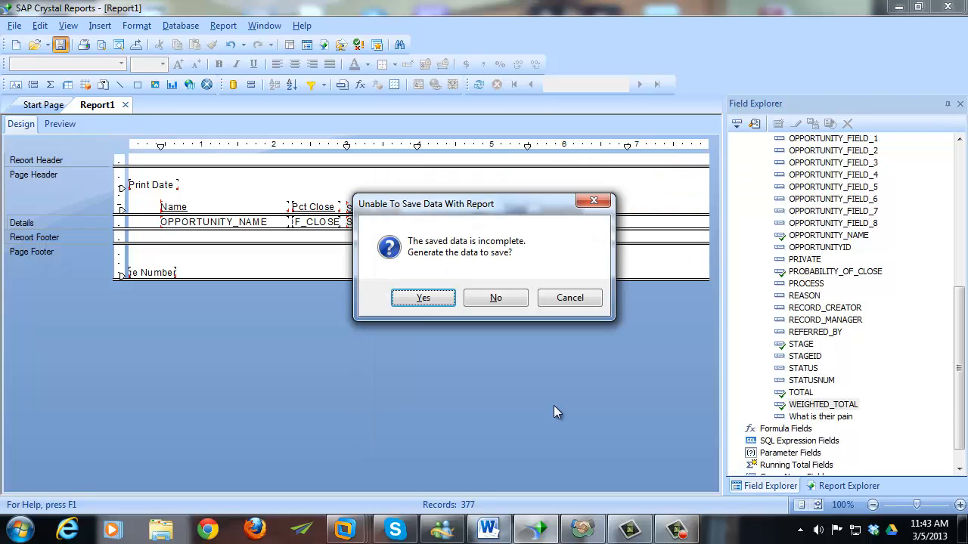
{"action": "left_click", "coordinate": [478, 298]}
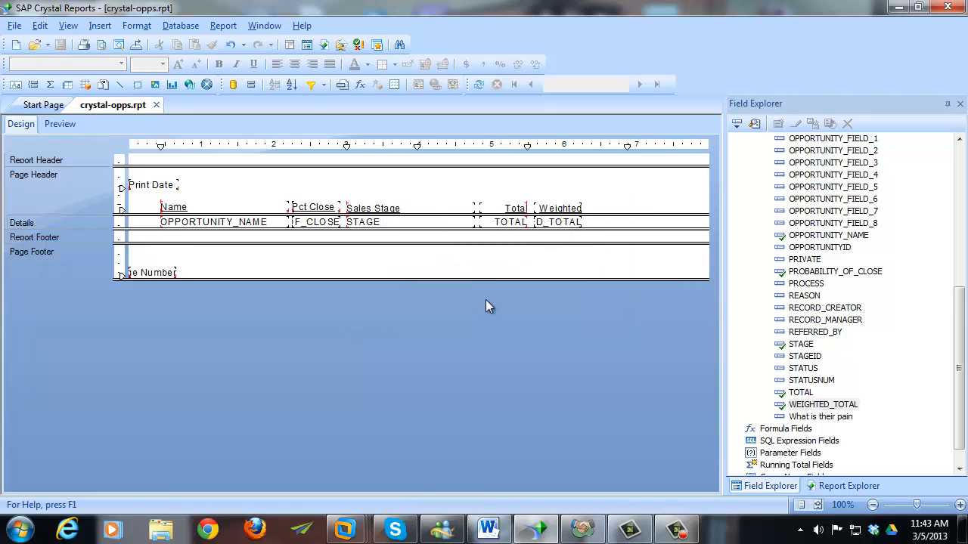
- Preview the report and right-align the Pct Close heading
{"action": "left_click", "coordinate": [60, 123]}
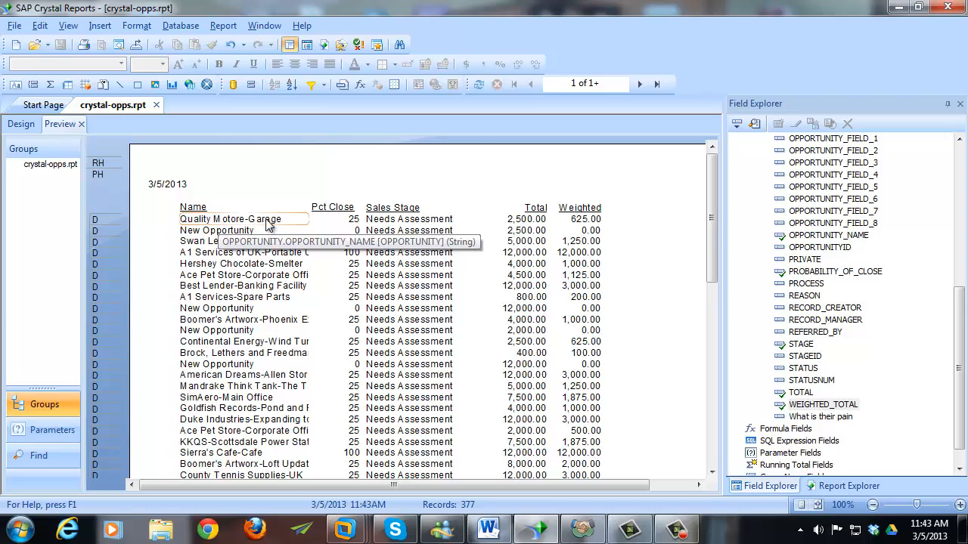
{"action": "left_click", "coordinate": [336, 213]}
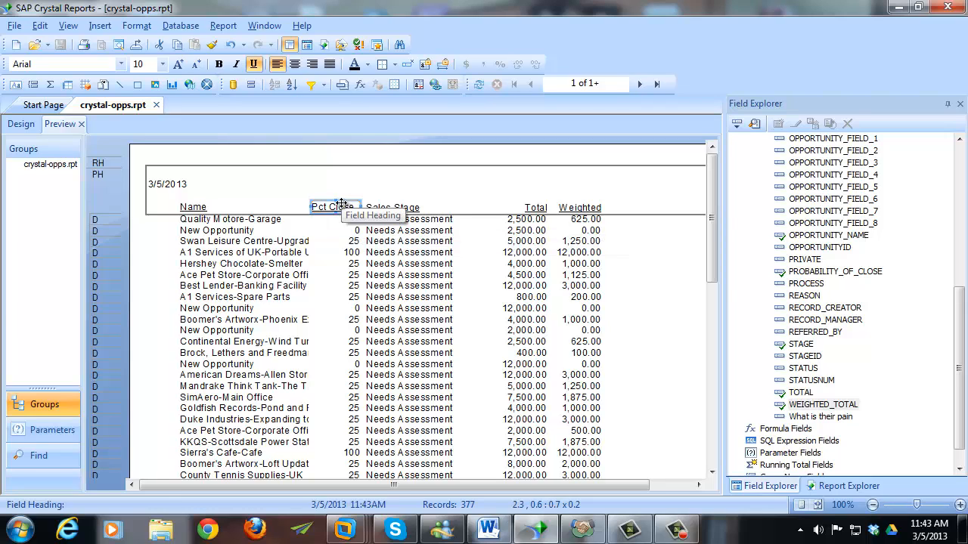
{"action": "left_click", "coordinate": [313, 65]}
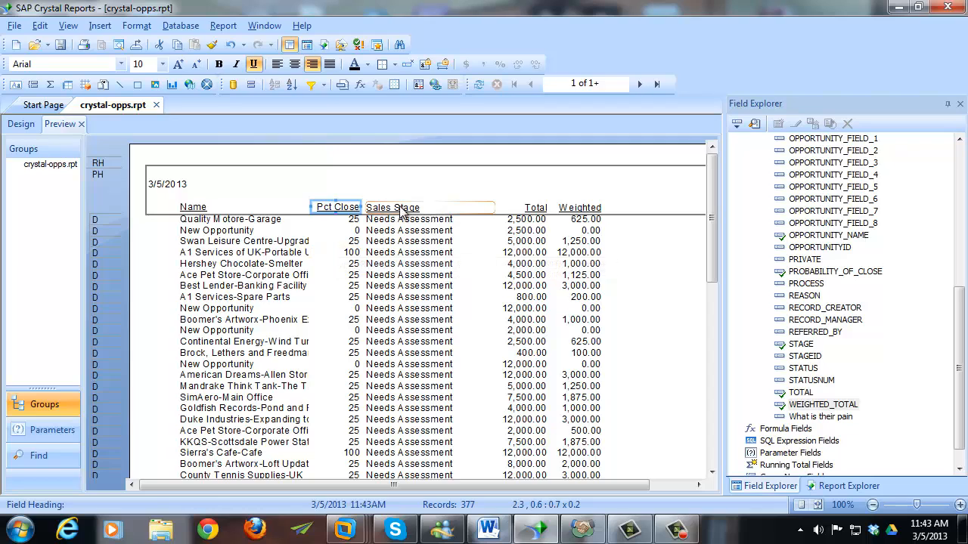
- Check the Sales Stage column through to the last preview page, then return to Design
{"action": "left_click", "coordinate": [441, 205]}
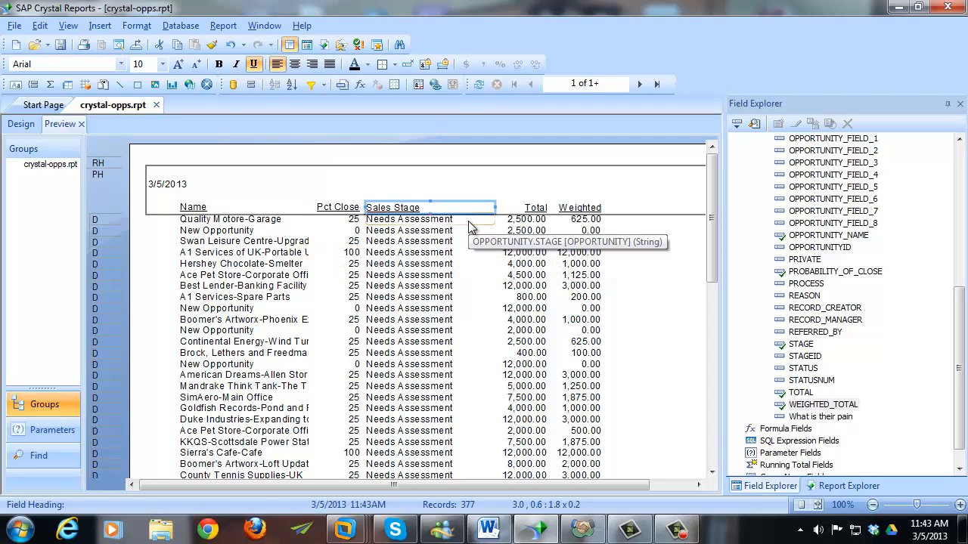
{"action": "left_click", "coordinate": [468, 220]}
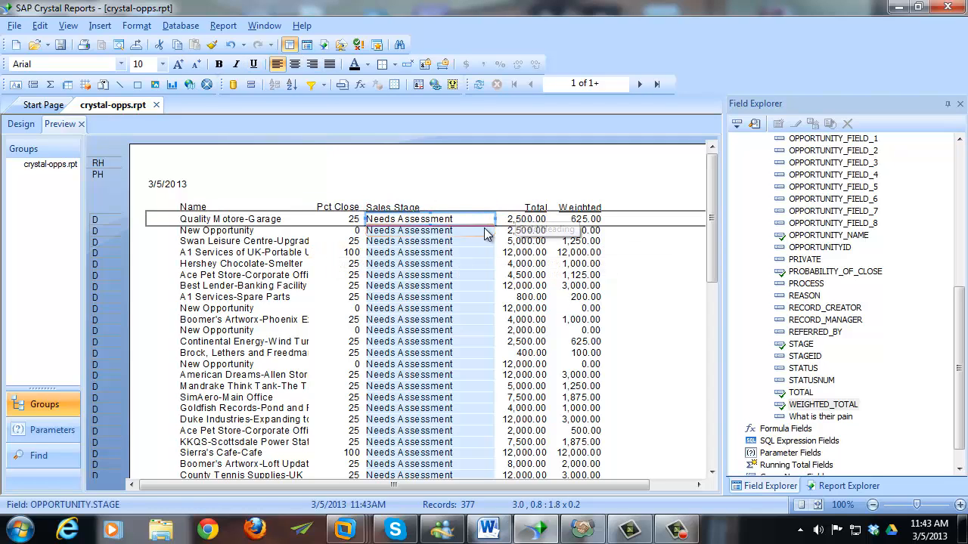
{"action": "scroll", "coordinate": [470, 336], "scroll_direction": "down", "scroll_amount": 5}
{"action": "scroll", "coordinate": [469, 337], "scroll_direction": "down", "scroll_amount": 5}
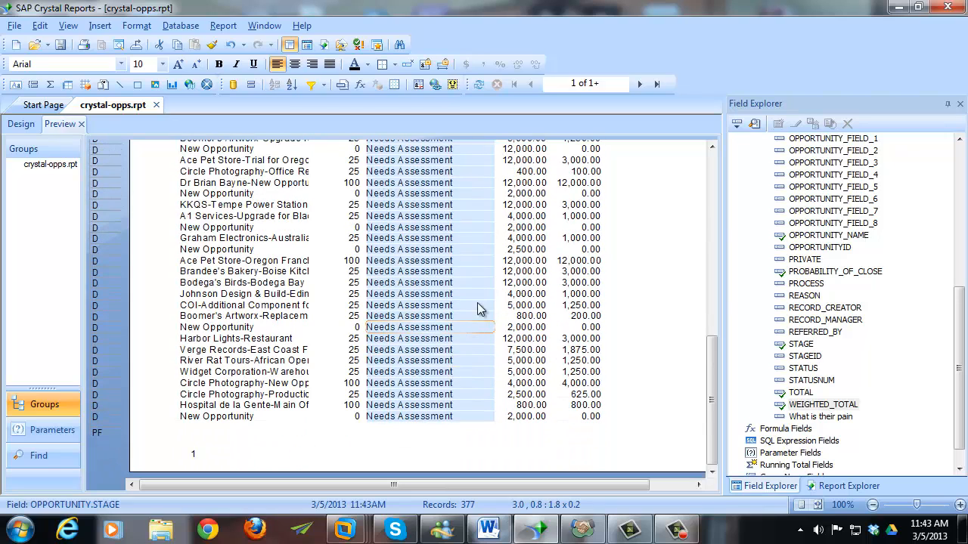
{"action": "left_click", "coordinate": [659, 83]}
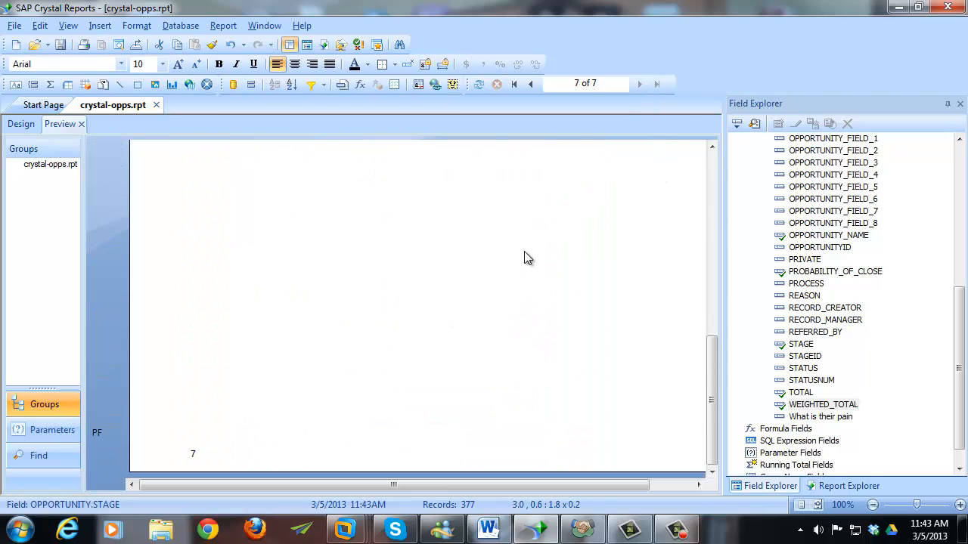
{"action": "scroll", "coordinate": [526, 265], "scroll_direction": "up", "scroll_amount": 5}
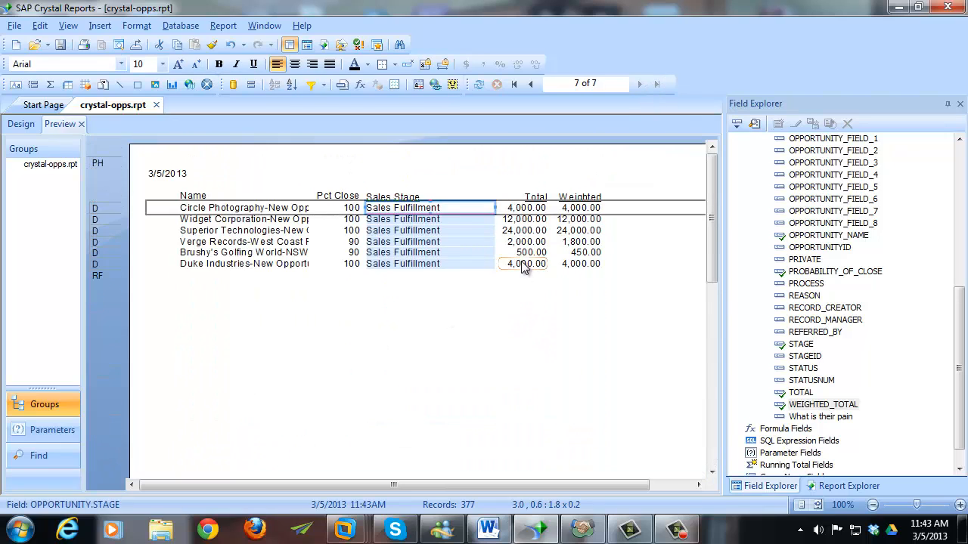
{"action": "left_click", "coordinate": [440, 195]}
{"action": "left_click", "coordinate": [25, 125]}
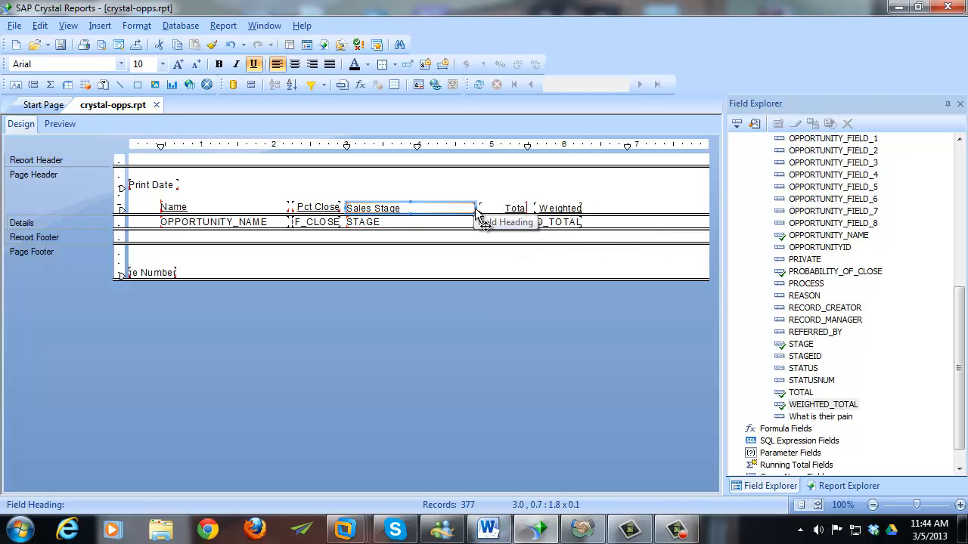
- Narrow the Sales Stage heading and make it the same size as the STAGE field
{"action": "left_click_drag", "start_coordinate": [475, 208], "coordinate": [456, 212]}
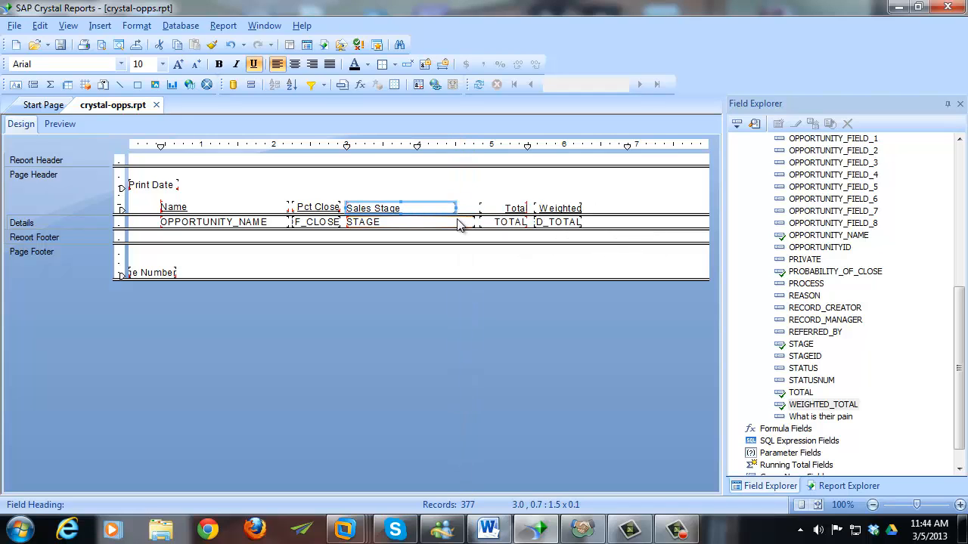
{"action": "left_click", "coordinate": [452, 222]}
{"action": "left_click", "coordinate": [439, 207], "text": "ctrl"}
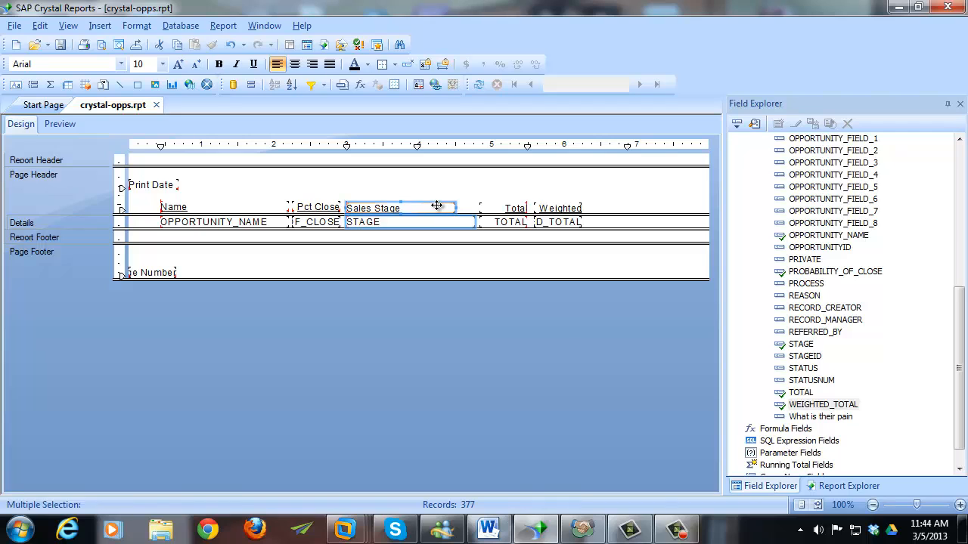
{"action": "right_click", "coordinate": [437, 206]}
{"action": "mouse_move", "coordinate": [521, 299]}
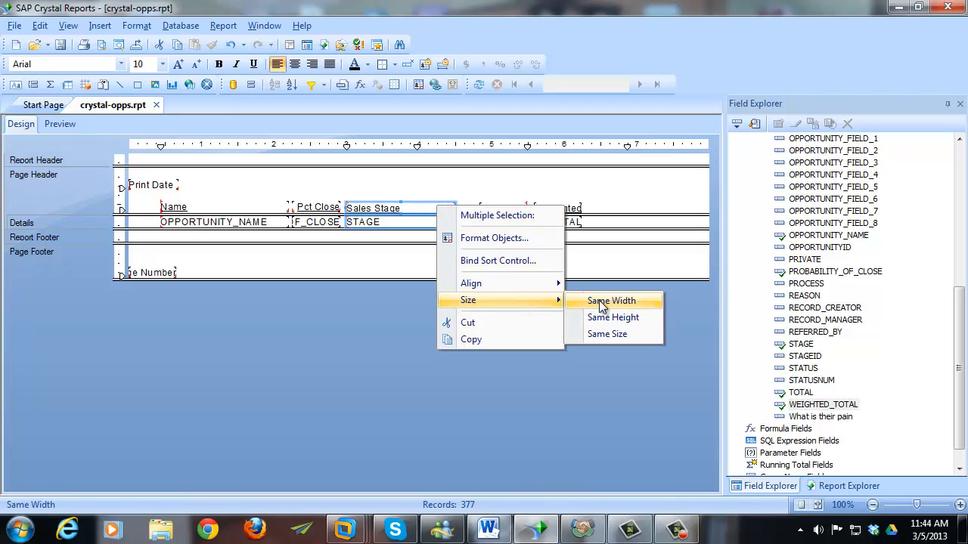
{"action": "left_click", "coordinate": [607, 335]}
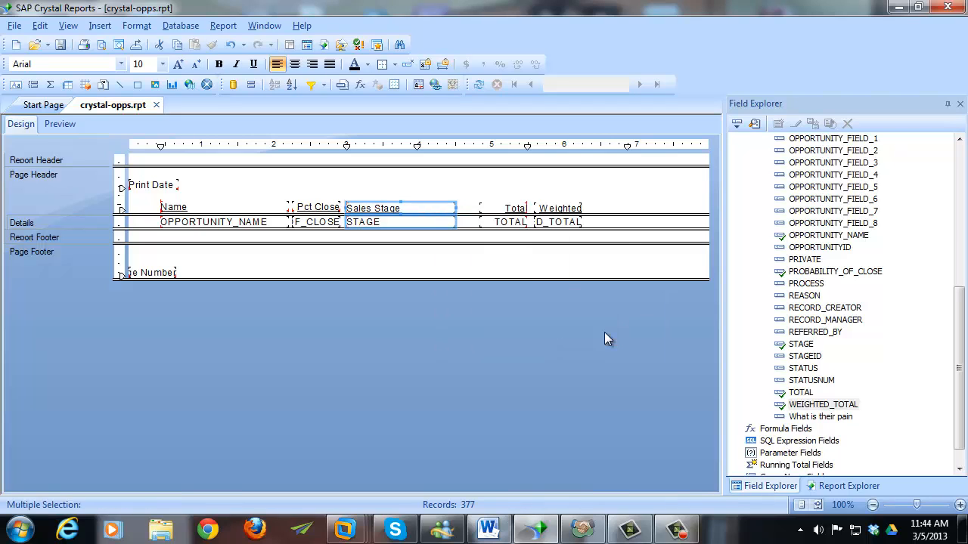
{"action": "left_click", "coordinate": [476, 227]}
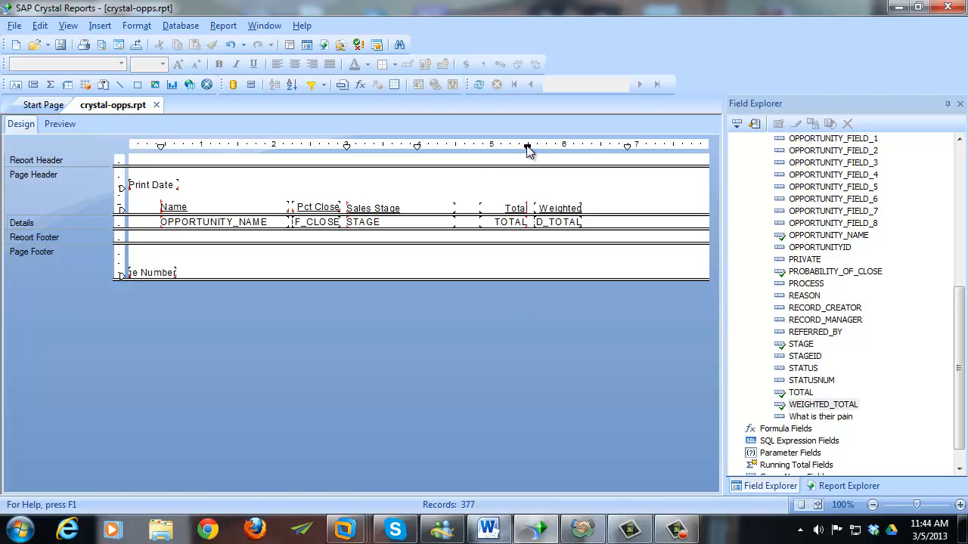
- Shift the Total column left along its guide and move Weighted up beside it
{"action": "left_click_drag", "start_coordinate": [527, 146], "coordinate": [515, 147]}
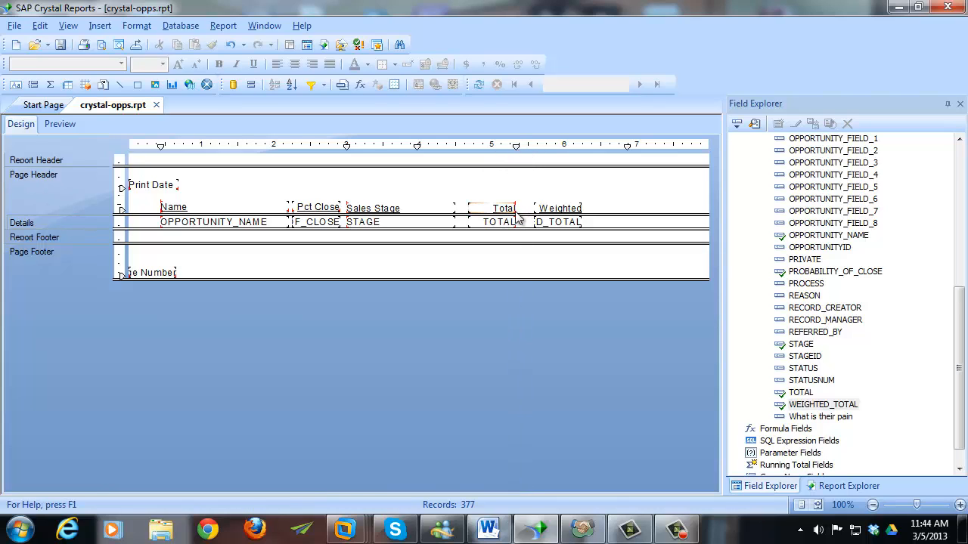
{"action": "left_click", "coordinate": [517, 147]}
{"action": "left_click_drag", "start_coordinate": [517, 148], "coordinate": [511, 151]}
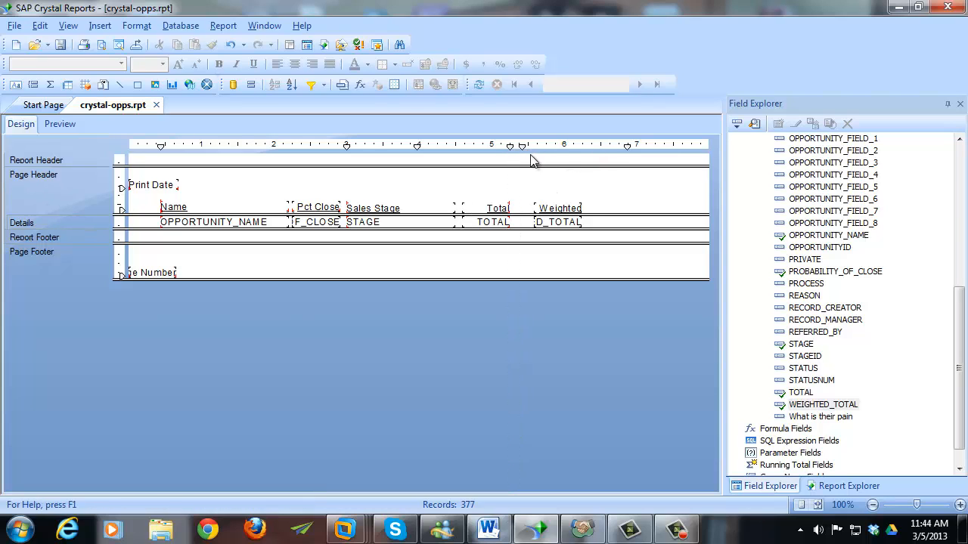
{"action": "left_click", "coordinate": [546, 209]}
{"action": "left_click", "coordinate": [546, 221], "text": "ctrl"}
{"action": "left_click_drag", "start_coordinate": [546, 221], "coordinate": [527, 221]}
{"action": "left_click", "coordinate": [511, 215]}
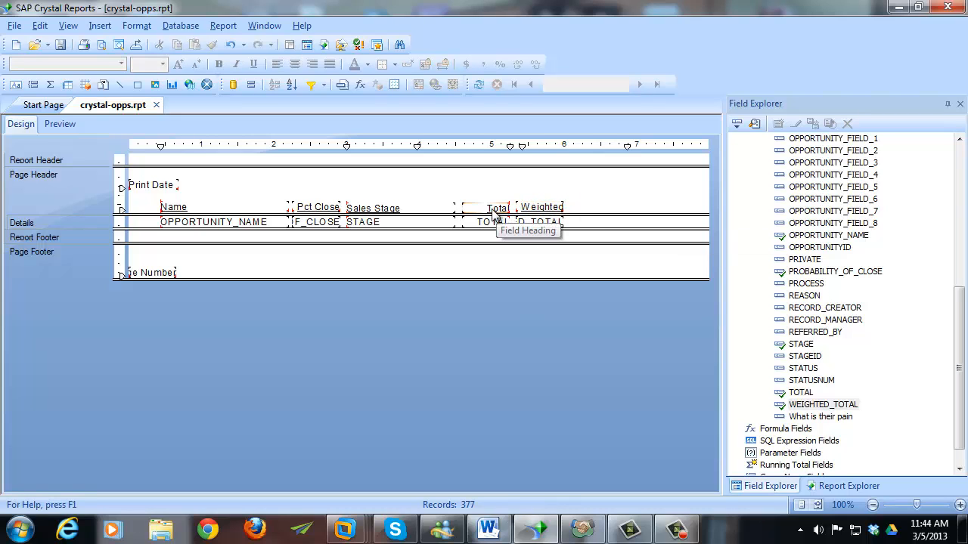
- Check the Total and Weighted columns and preview the finished report
{"action": "left_click", "coordinate": [480, 208]}
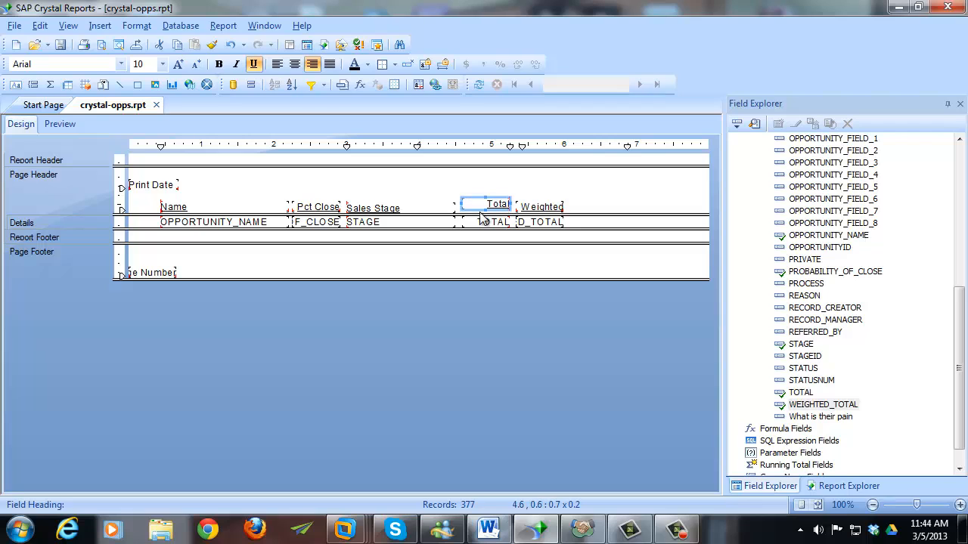
{"action": "left_click", "coordinate": [484, 222]}
{"action": "left_click", "coordinate": [584, 205]}
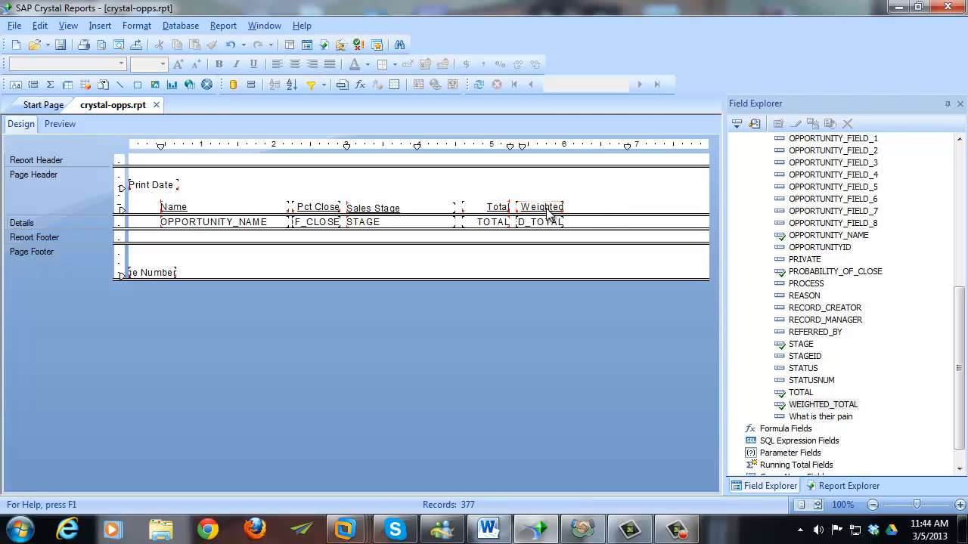
{"action": "left_click", "coordinate": [560, 209]}
{"action": "left_click", "coordinate": [575, 205]}
{"action": "left_click", "coordinate": [48, 126]}
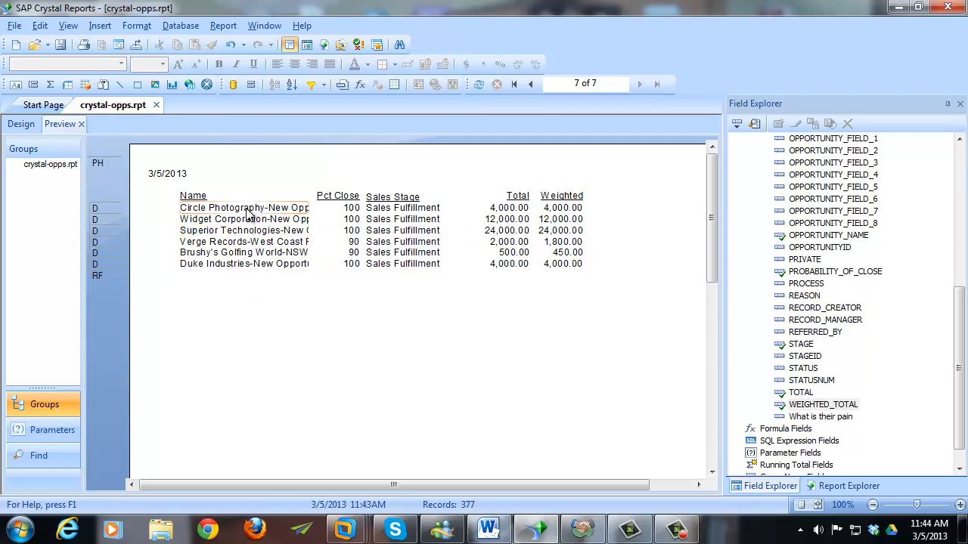
- In the design layout, nudge the Pct Close through Weighted headings and fields to the right
{"action": "left_click", "coordinate": [23, 125]}
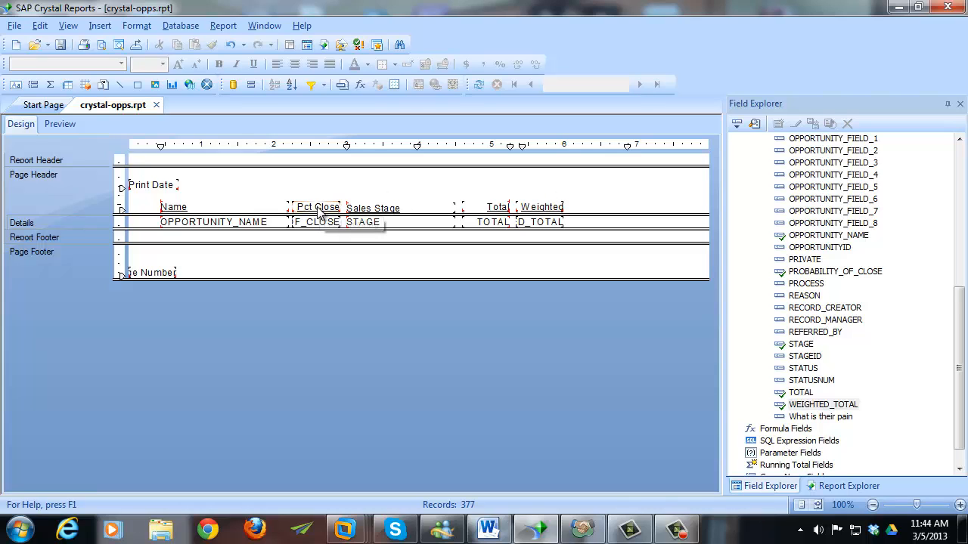
{"action": "left_click_drag", "start_coordinate": [319, 191], "coordinate": [573, 231]}
{"action": "key", "text": "Right"}
{"action": "key", "text": "Right"}
{"action": "key", "text": "Right"}
{"action": "key", "text": "Right"}
{"action": "key", "text": "Right"}
{"action": "key", "text": "Right"}
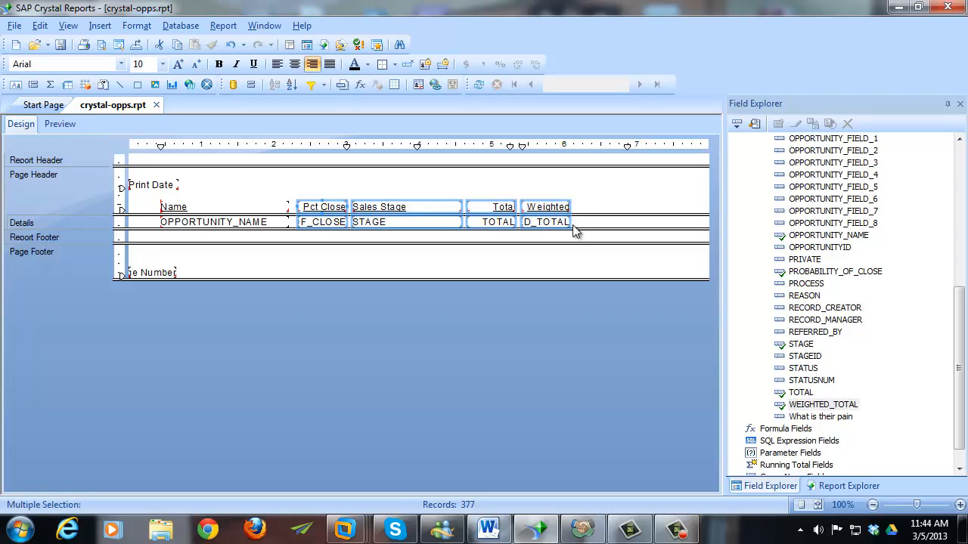
{"action": "left_click", "coordinate": [625, 227]}
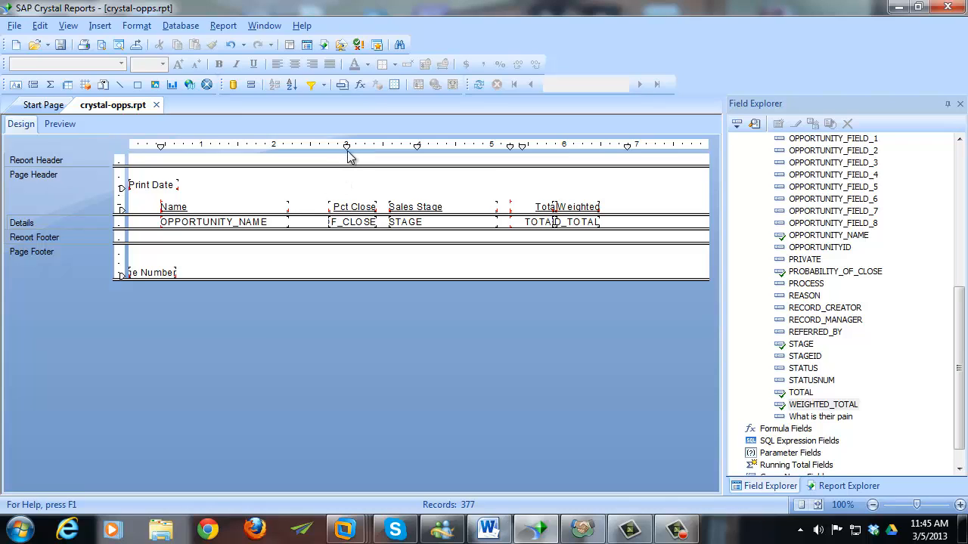
- Move the column alignment guides left and shift the Weighted heading and field further right
{"action": "left_click_drag", "start_coordinate": [347, 150], "coordinate": [330, 149]}
{"action": "left_click_drag", "start_coordinate": [417, 151], "coordinate": [390, 153]}
{"action": "left_click", "coordinate": [586, 208]}
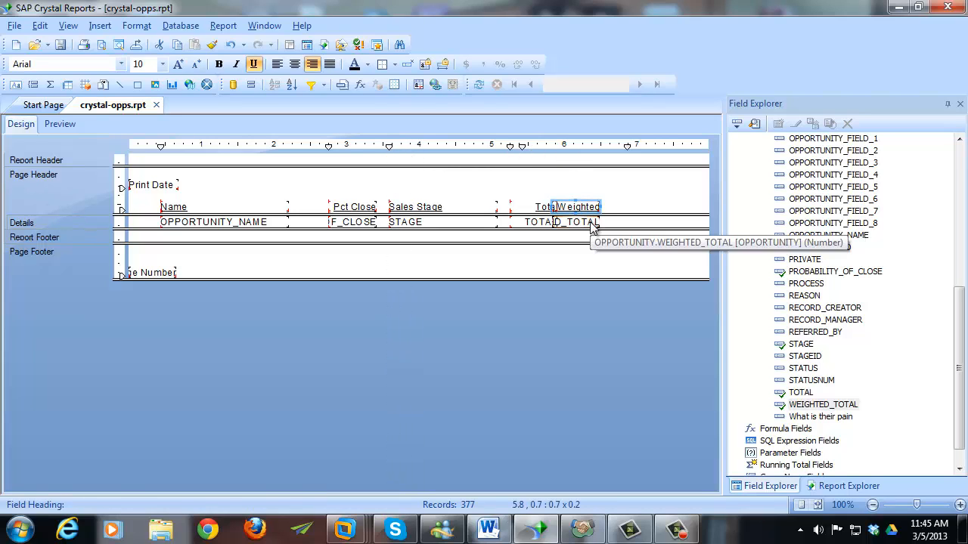
{"action": "left_click", "coordinate": [592, 224], "text": "ctrl"}
{"action": "left_click_drag", "start_coordinate": [592, 225], "coordinate": [624, 209]}
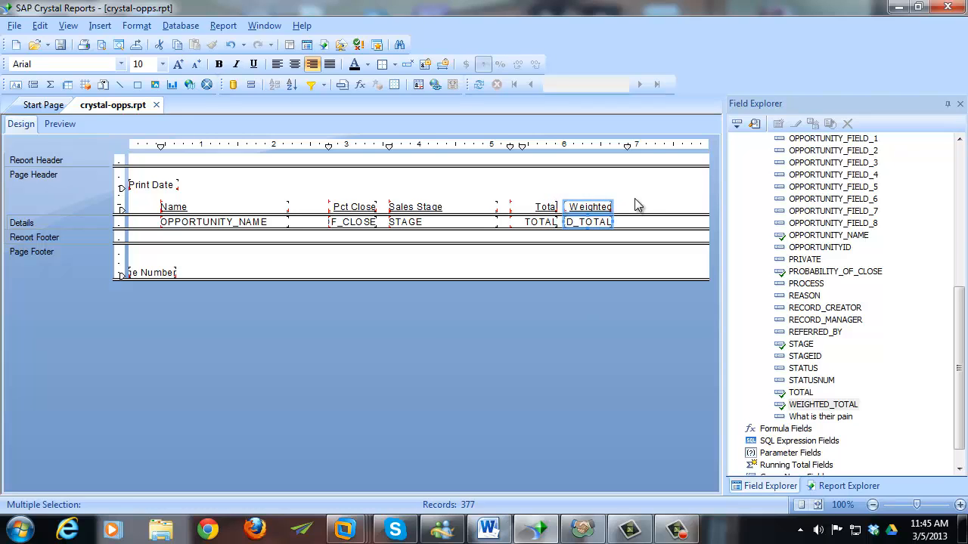
{"action": "left_click", "coordinate": [635, 205]}
{"action": "left_click_drag", "start_coordinate": [627, 146], "coordinate": [509, 147]}
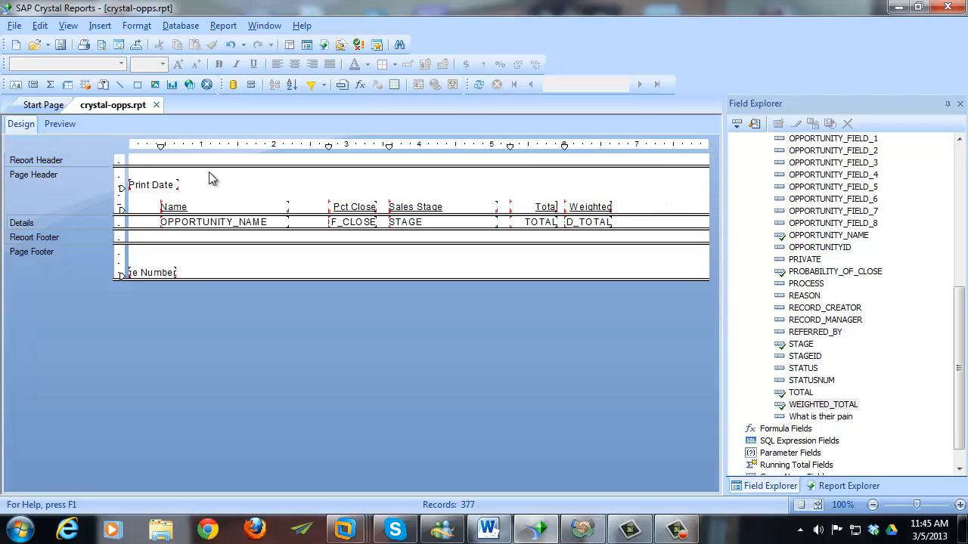
- Widen the OPPORTUNITY_NAME field to 2.2 so it reaches Pct Close
{"action": "left_click", "coordinate": [272, 222]}
{"action": "left_click_drag", "start_coordinate": [289, 221], "coordinate": [326, 222]}
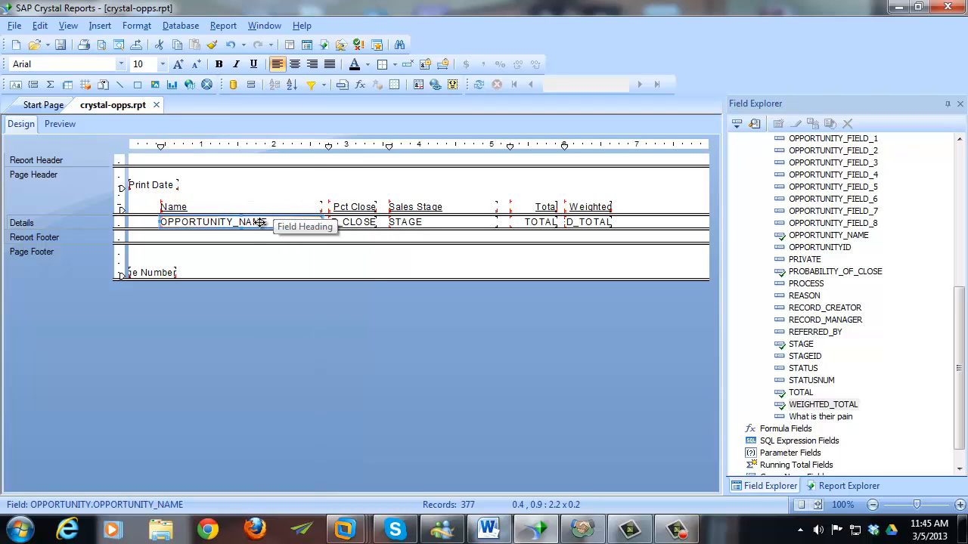
{"action": "left_click", "coordinate": [227, 258]}
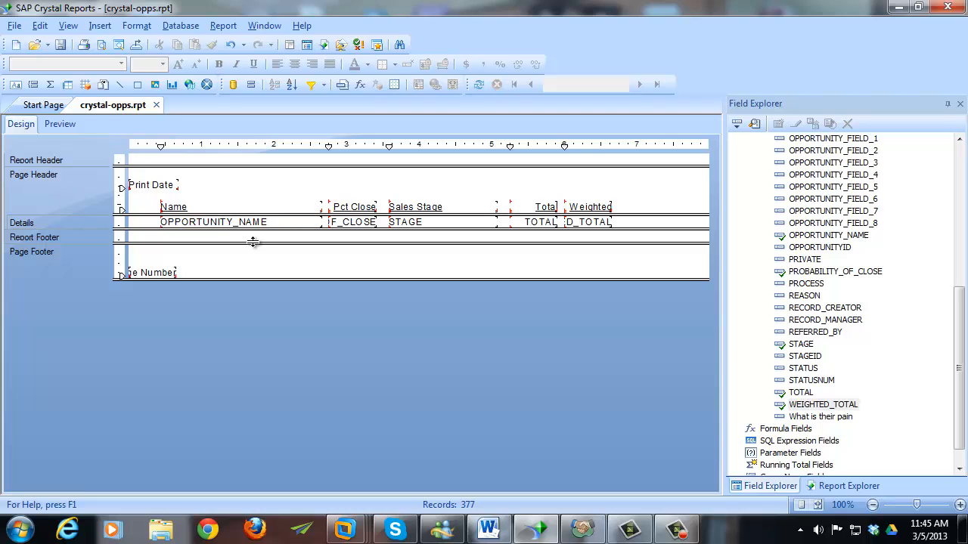
{"action": "left_click", "coordinate": [60, 124]}
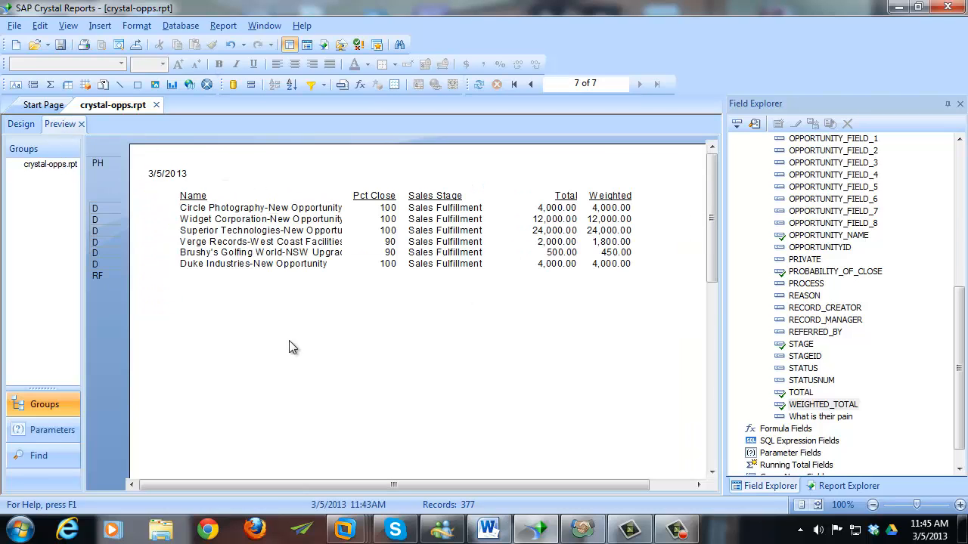
{"action": "scroll", "coordinate": [587, 487], "scroll_direction": "right", "scroll_amount": 3}
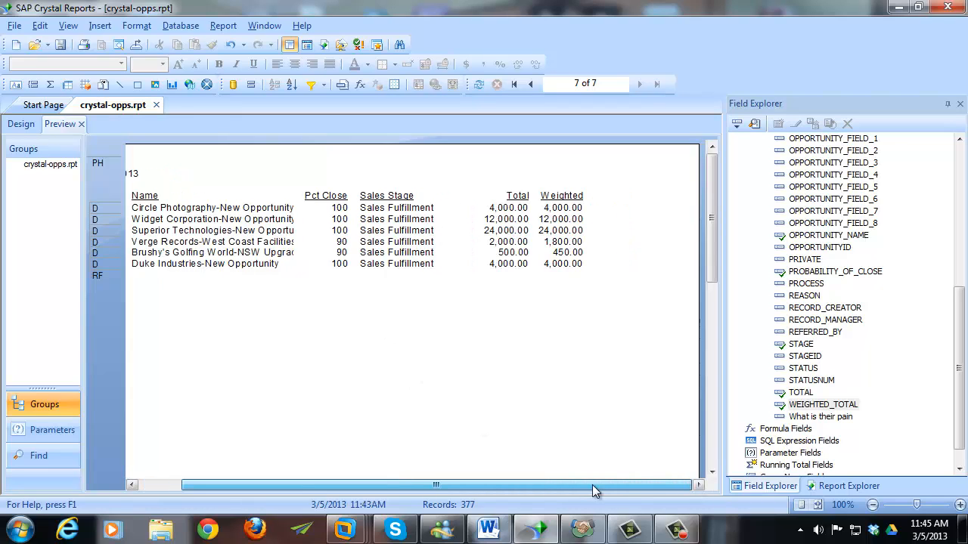
{"action": "scroll", "coordinate": [594, 490], "scroll_direction": "left", "scroll_amount": 3}
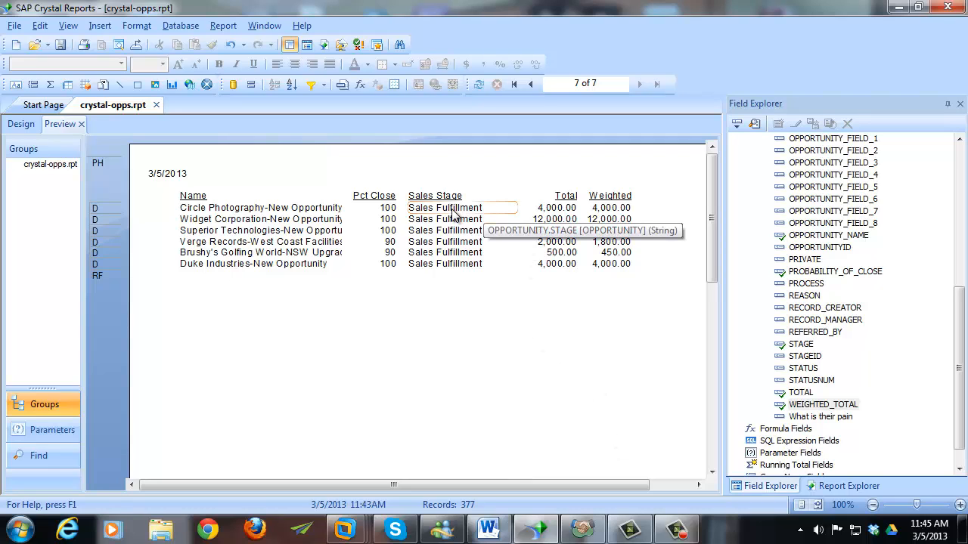
{"action": "left_click", "coordinate": [22, 125]}
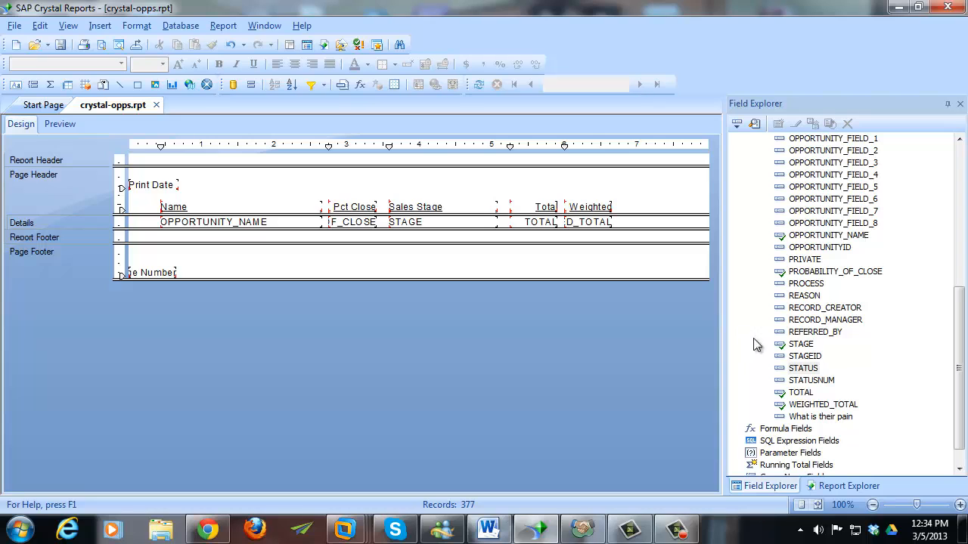
{"action": "right_click", "coordinate": [803, 368]}
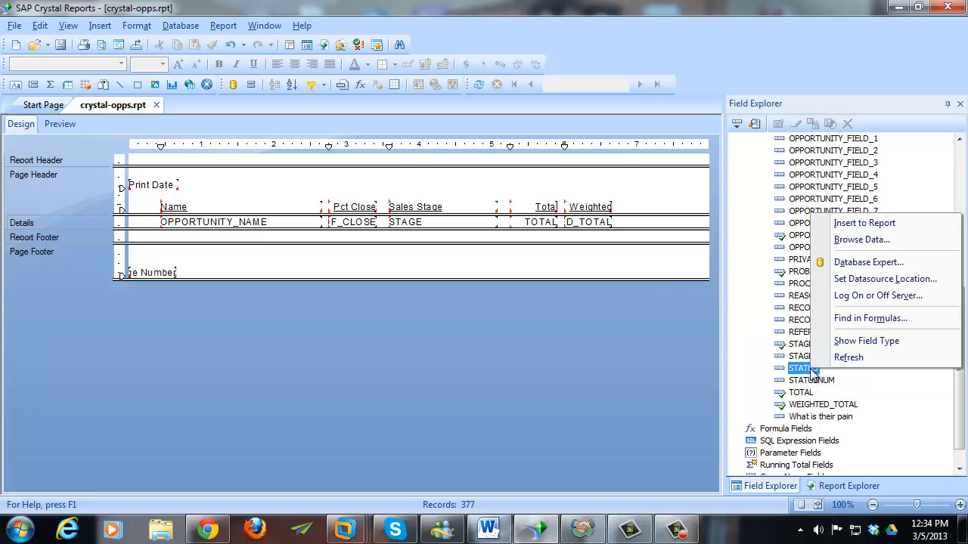
{"action": "left_click", "coordinate": [861, 239]}
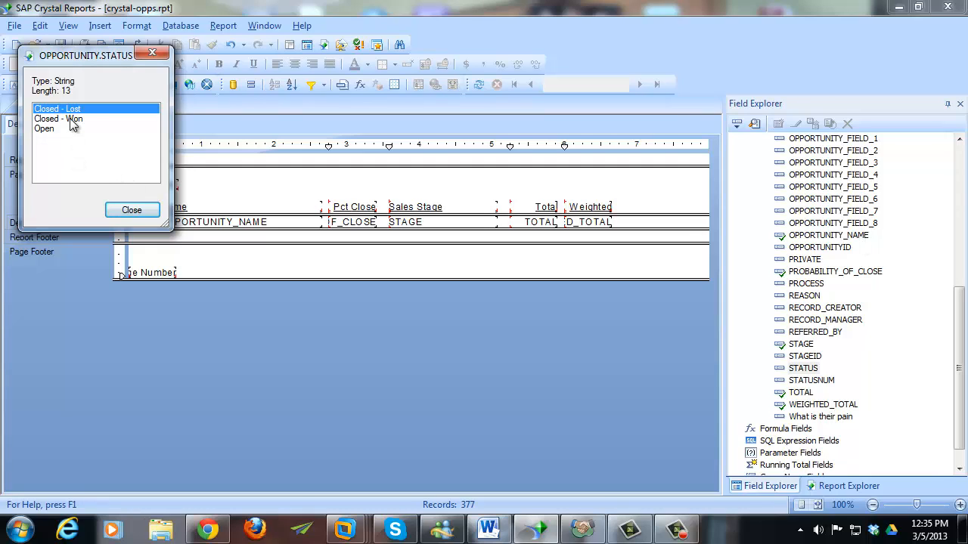
{"action": "left_click_drag", "start_coordinate": [92, 60], "coordinate": [319, 185]}
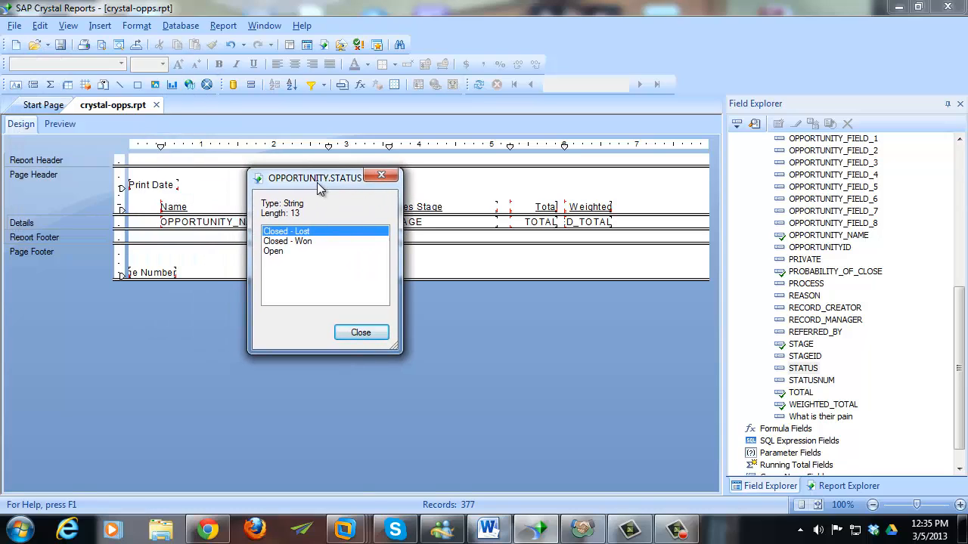
{"action": "left_click", "coordinate": [352, 334]}
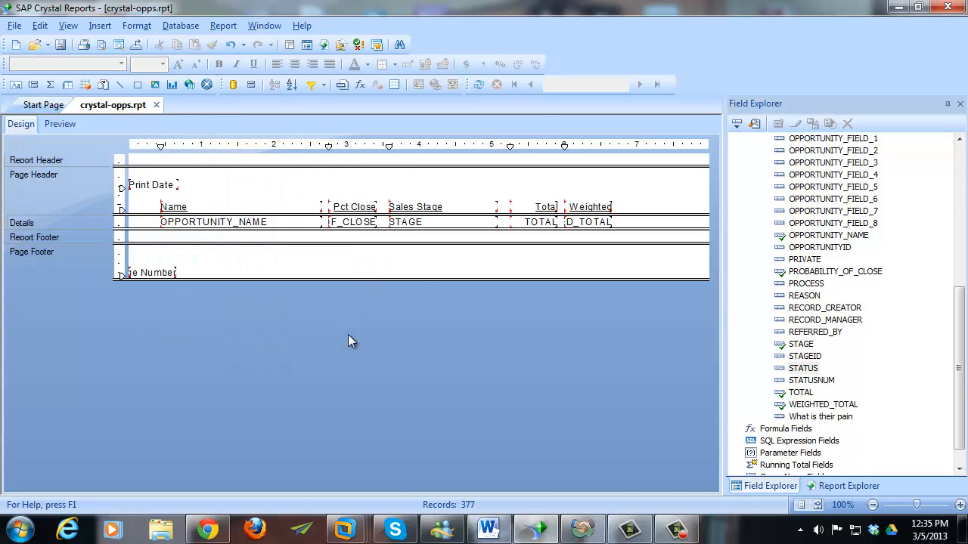
- Start a record selection in Select Expert on the OPPORTUNITY.STATUS field
{"action": "left_click", "coordinate": [219, 27]}
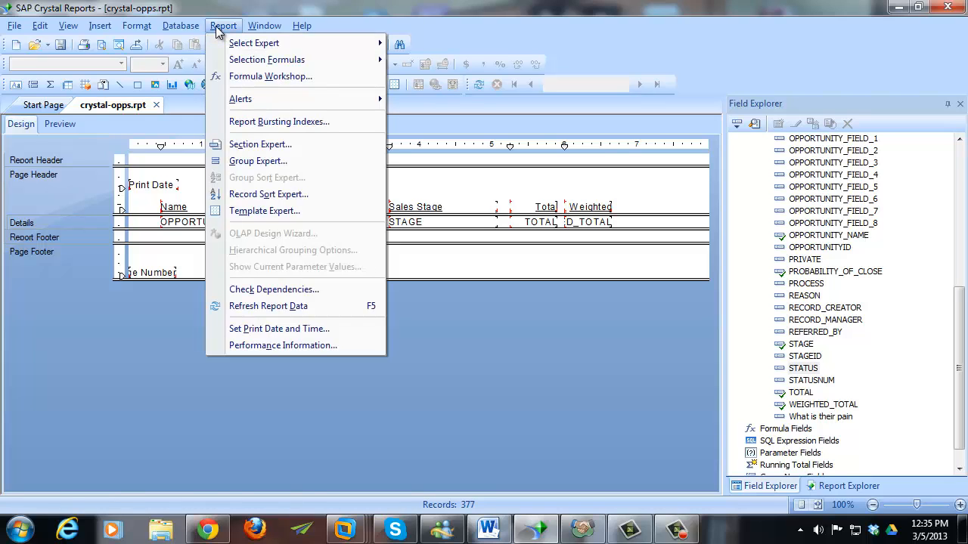
{"action": "mouse_move", "coordinate": [306, 45]}
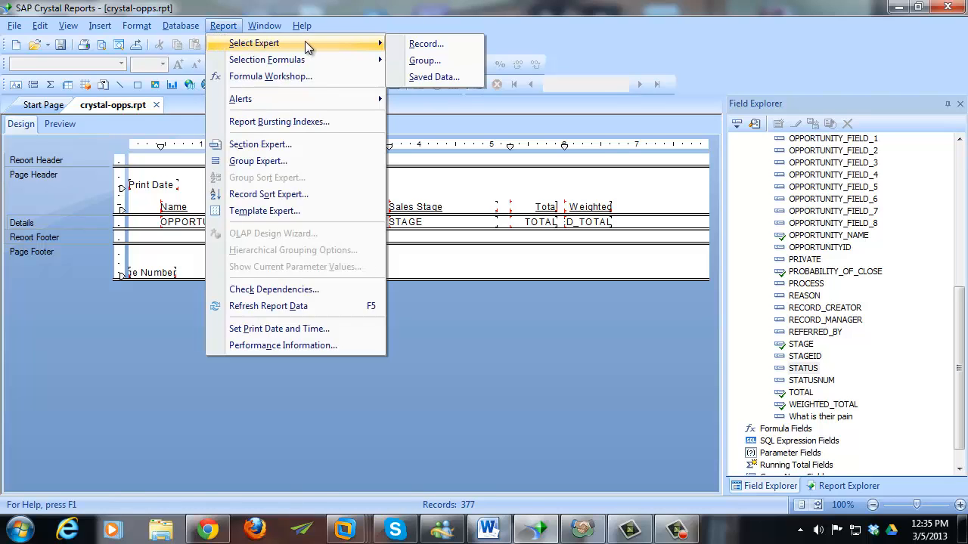
{"action": "left_click", "coordinate": [456, 49]}
{"action": "left_click_drag", "start_coordinate": [481, 154], "coordinate": [446, 86]}
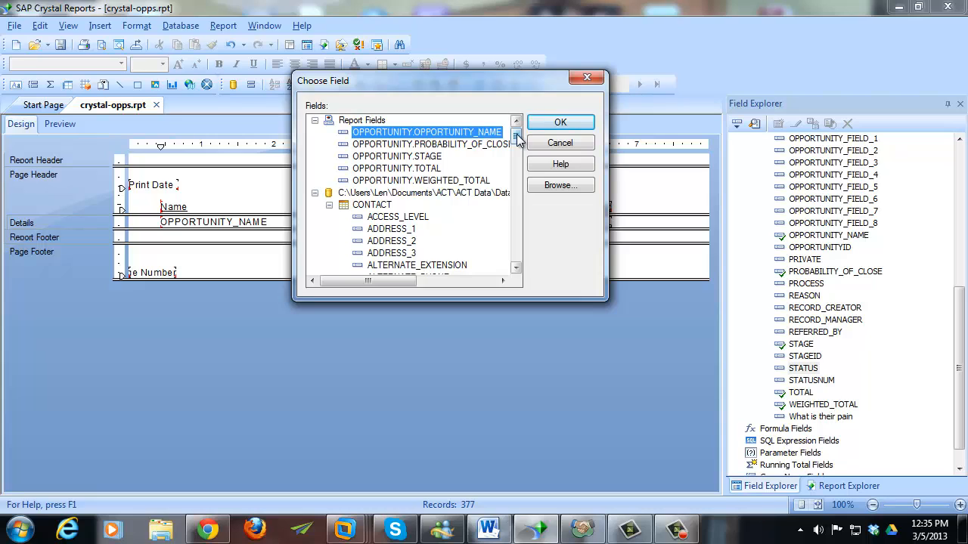
{"action": "left_click_drag", "start_coordinate": [517, 137], "coordinate": [516, 143]}
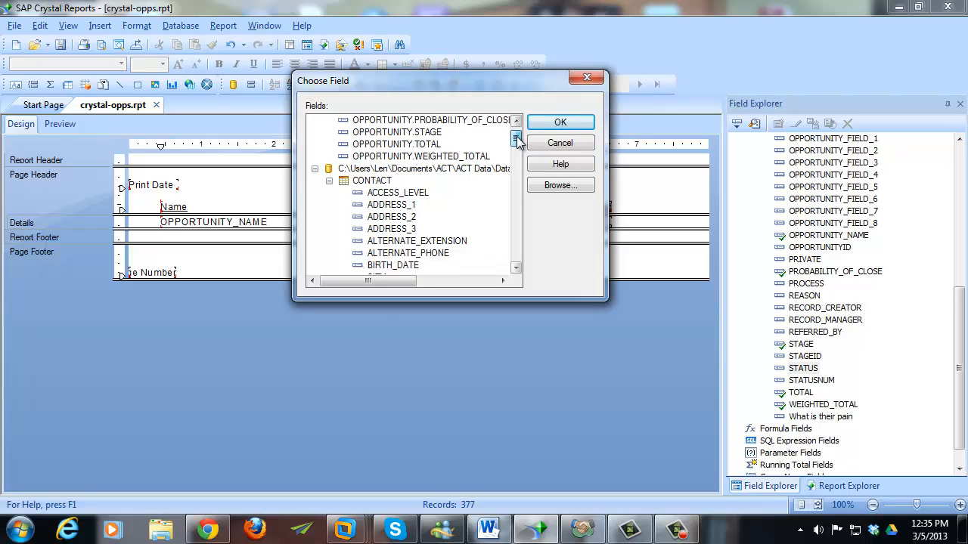
{"action": "left_click", "coordinate": [328, 183]}
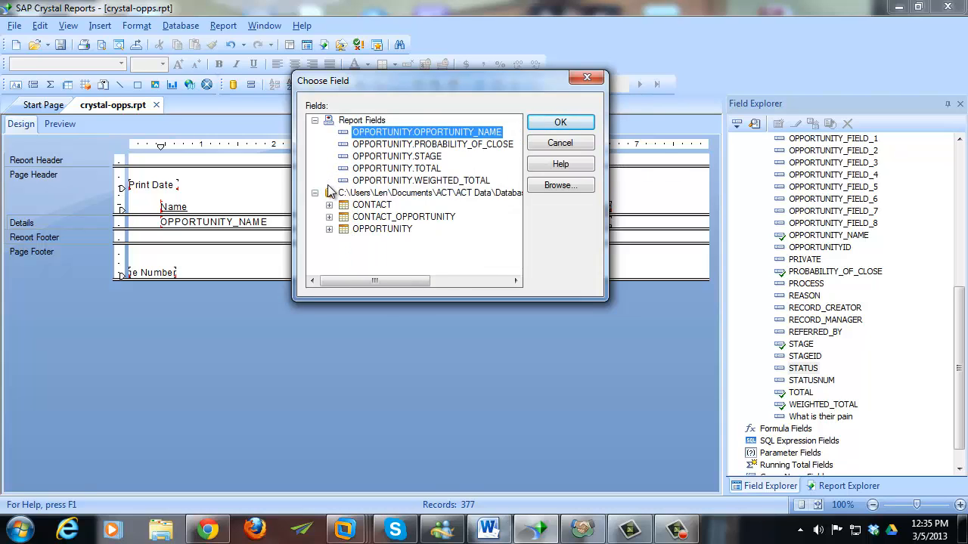
{"action": "left_click", "coordinate": [360, 230]}
{"action": "left_click", "coordinate": [328, 229]}
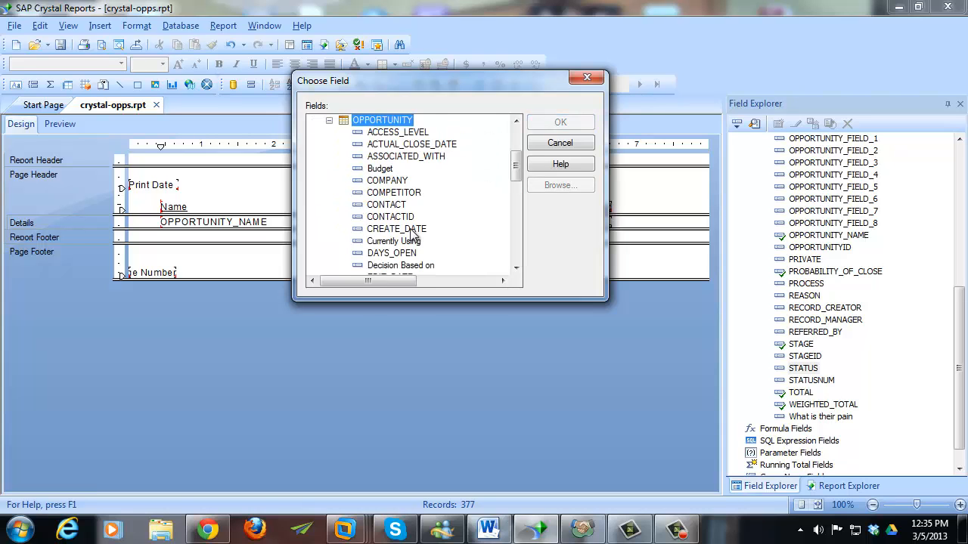
{"action": "scroll", "coordinate": [408, 235], "scroll_direction": "down", "scroll_amount": 10}
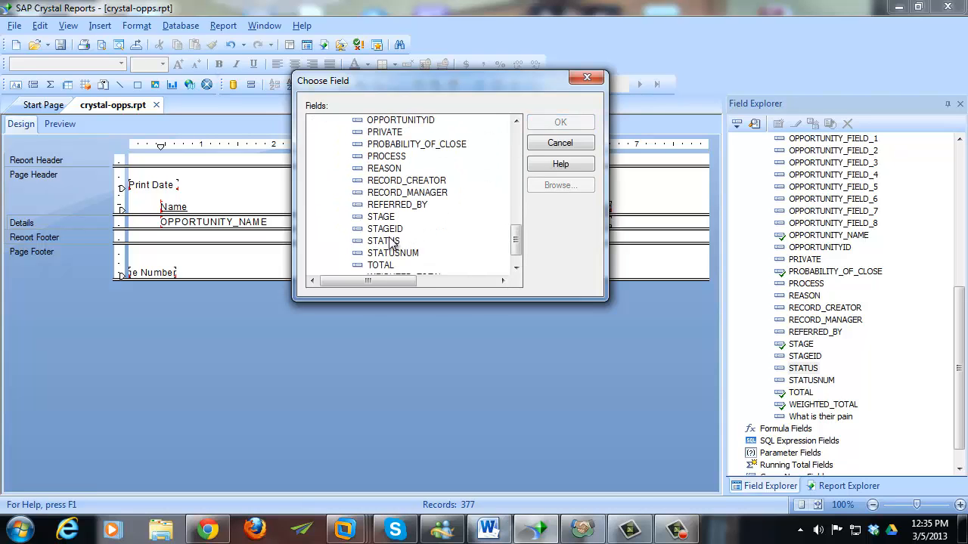
{"action": "left_click", "coordinate": [384, 240]}
{"action": "left_click", "coordinate": [571, 124]}
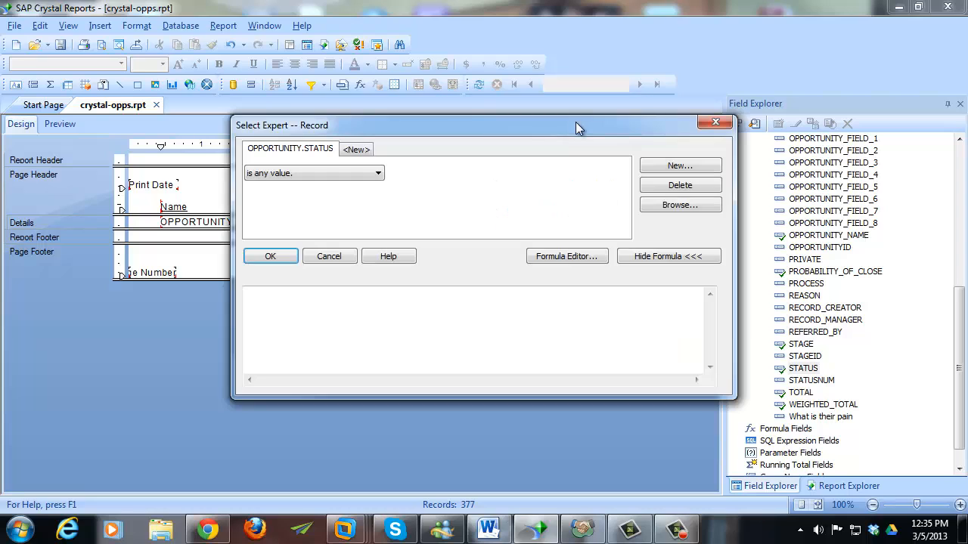
- Set the STATUS condition to 'is equal to' Open and apply it
{"action": "left_click", "coordinate": [371, 177]}
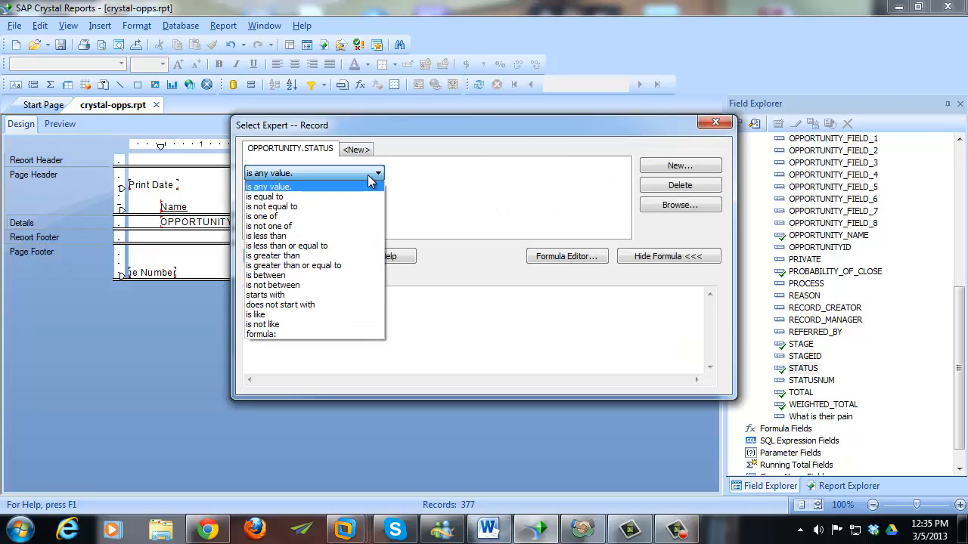
{"action": "left_click", "coordinate": [306, 197]}
{"action": "left_click", "coordinate": [621, 173]}
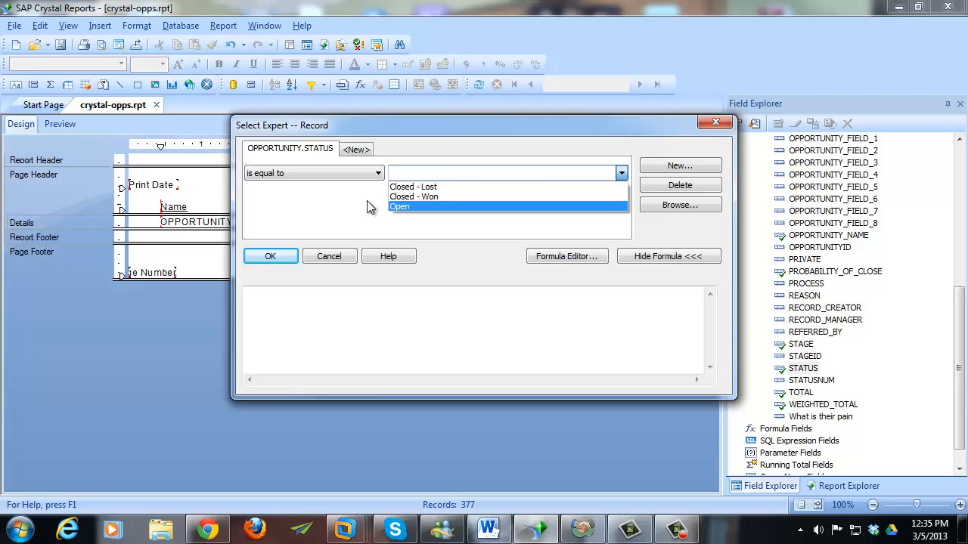
{"action": "left_click", "coordinate": [458, 206]}
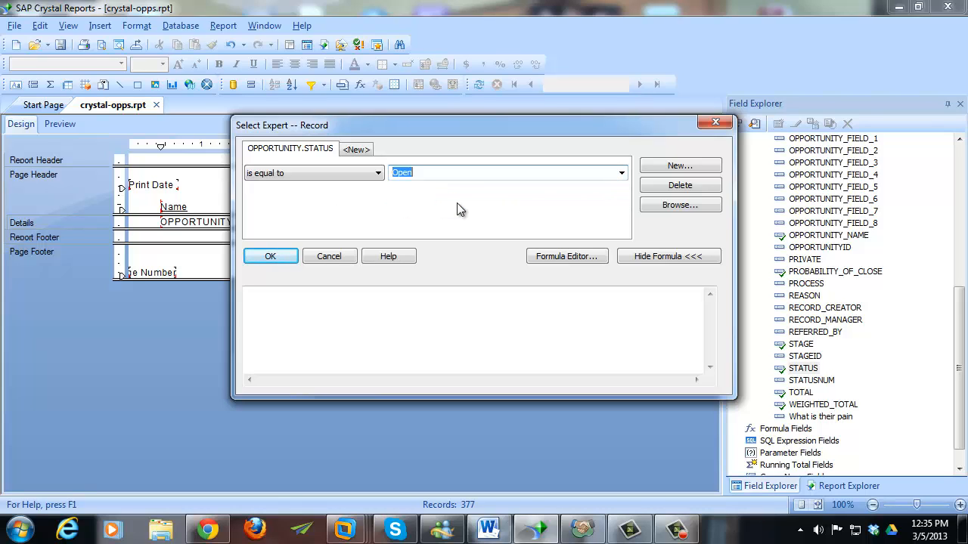
{"action": "left_click", "coordinate": [272, 257]}
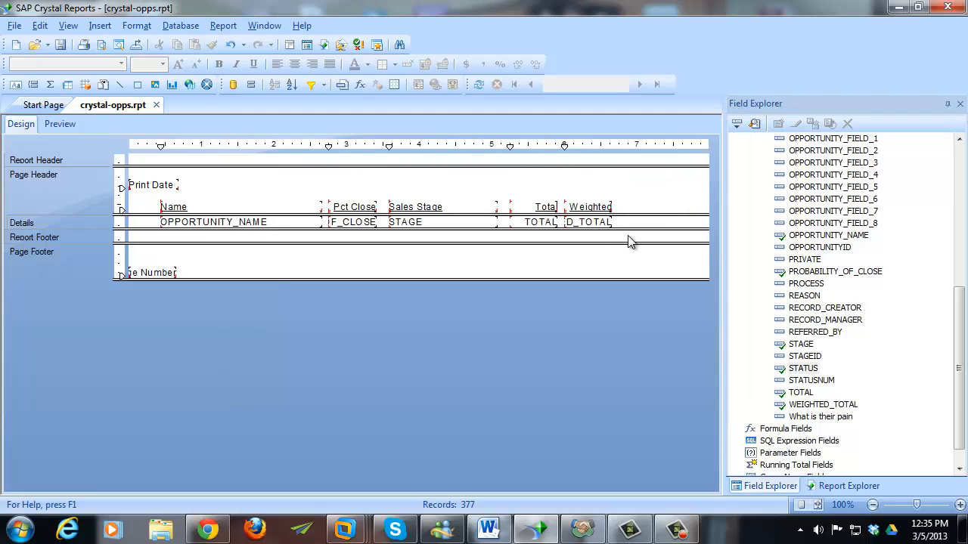
{"action": "left_click", "coordinate": [64, 127]}
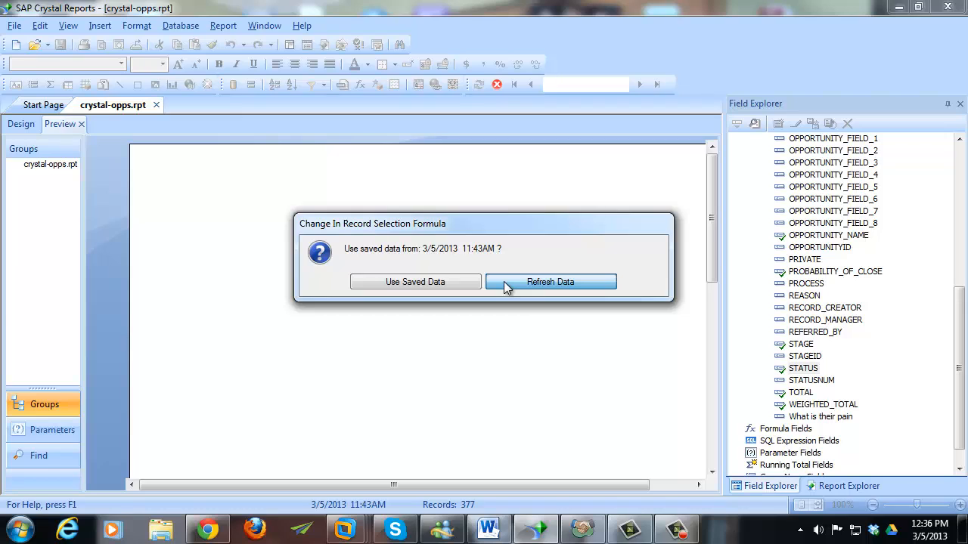
{"action": "left_click_drag", "start_coordinate": [512, 231], "coordinate": [503, 221]}
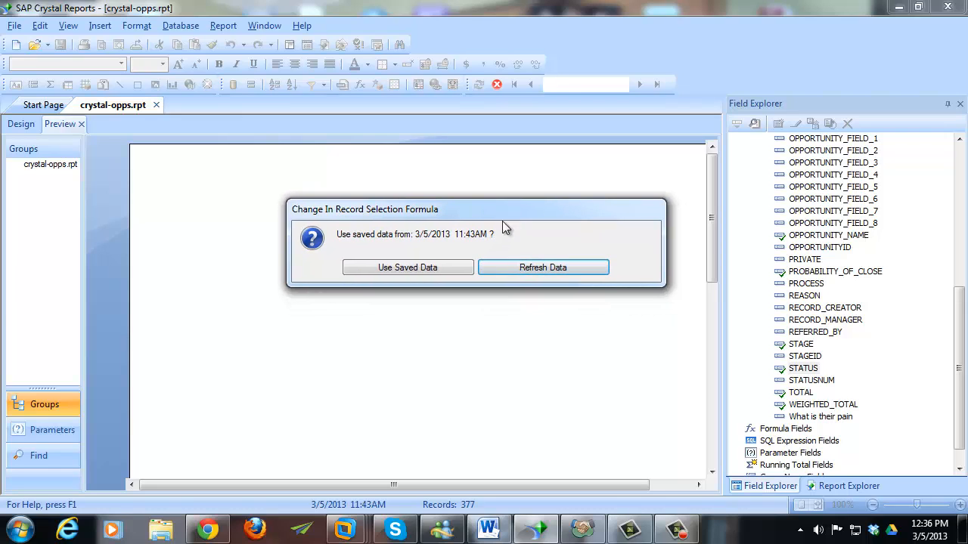
{"action": "left_click", "coordinate": [499, 268]}
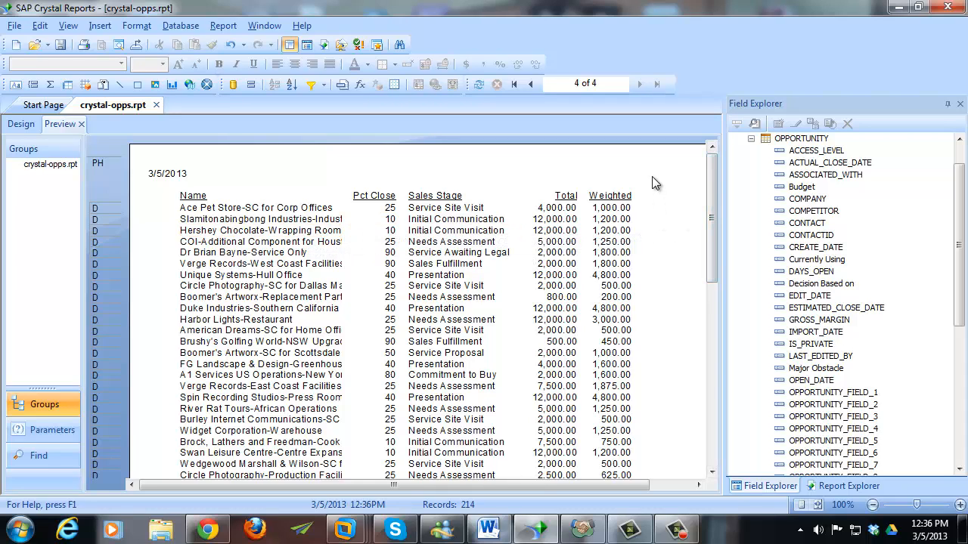
{"action": "left_click", "coordinate": [220, 24]}
{"action": "left_click", "coordinate": [228, 25]}
{"action": "left_click", "coordinate": [227, 30]}
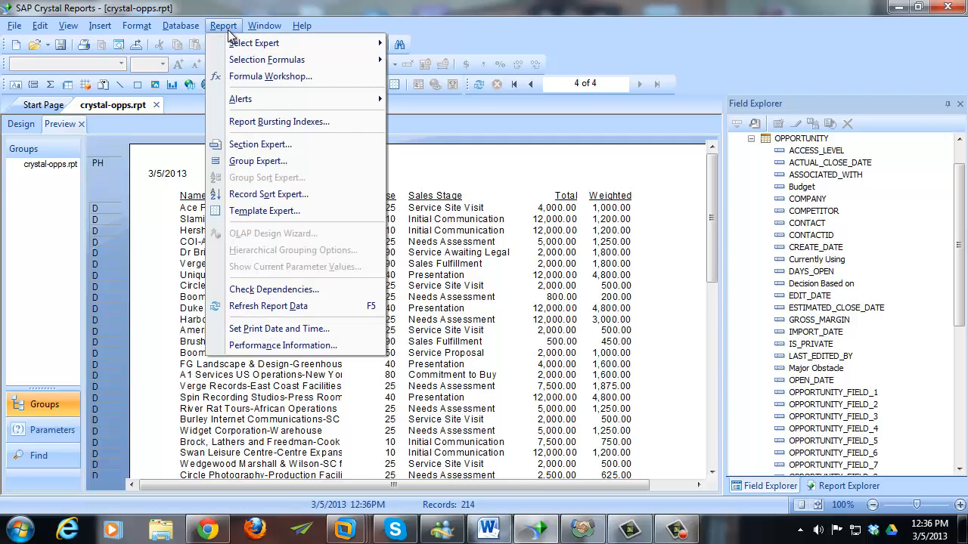
{"action": "mouse_move", "coordinate": [268, 61]}
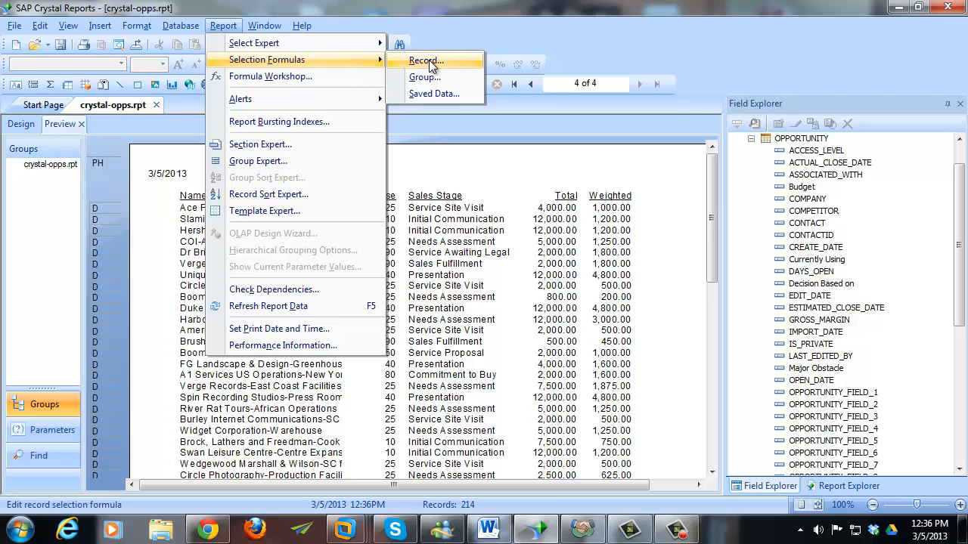
{"action": "left_click", "coordinate": [435, 63]}
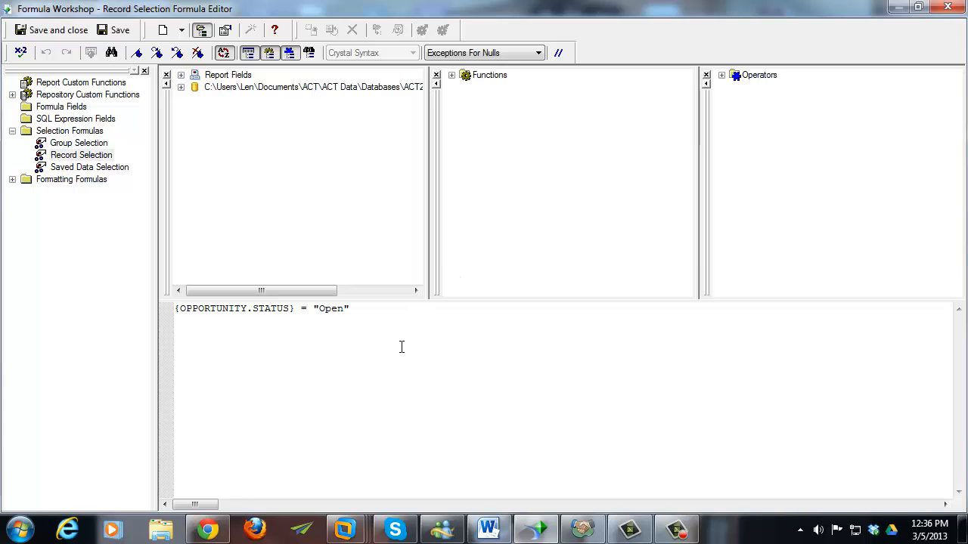
{"action": "left_click", "coordinate": [946, 6]}
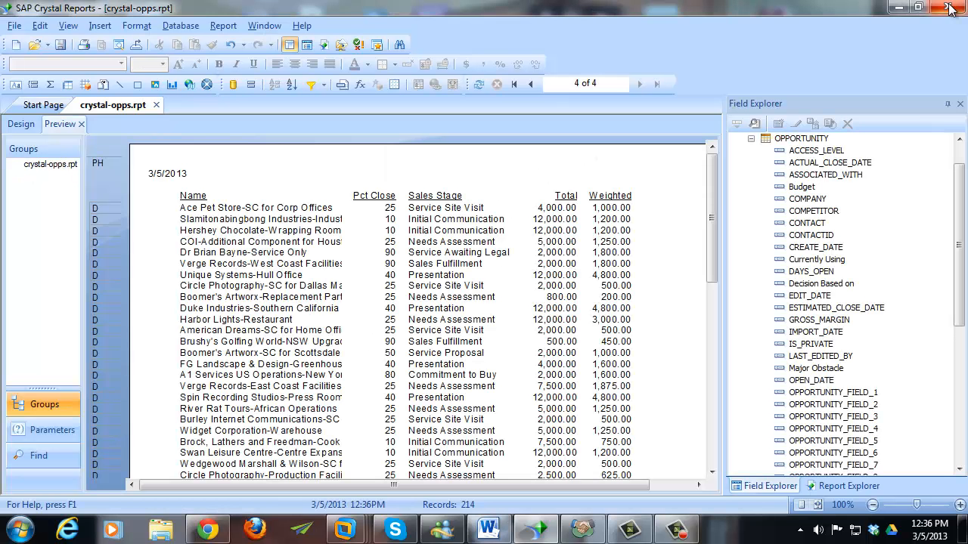
- Reopen the Record Select Expert showing the STATUS is equal to 'Open' condition
{"action": "left_click", "coordinate": [225, 26]}
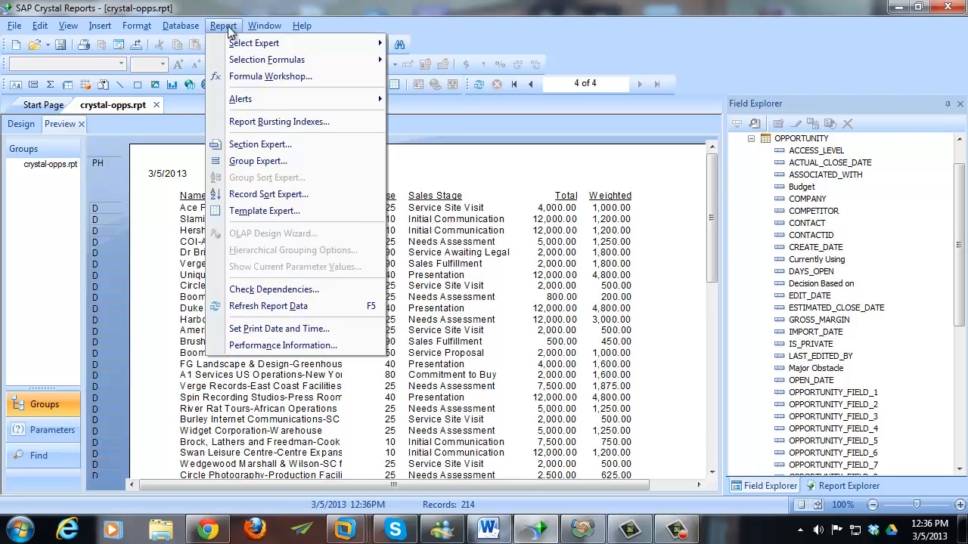
{"action": "mouse_move", "coordinate": [320, 47]}
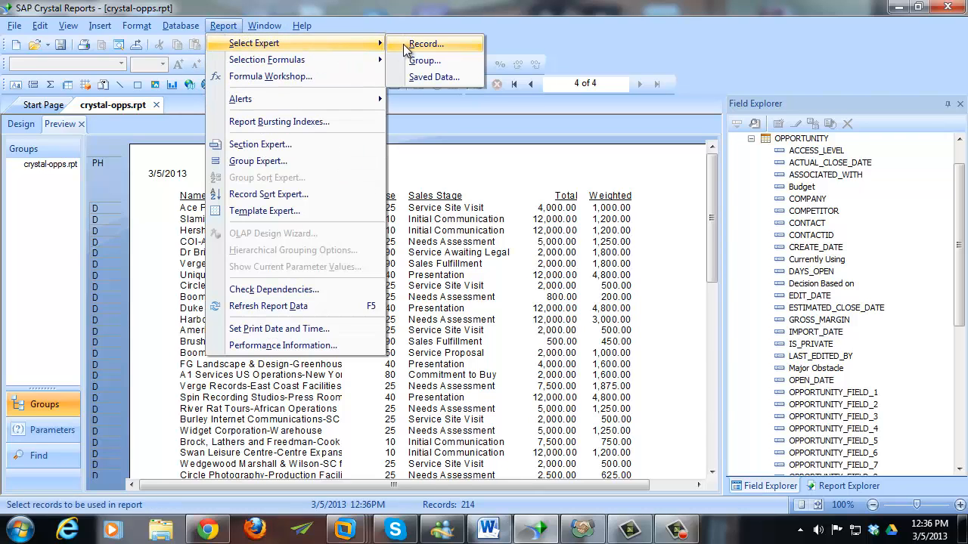
{"action": "left_click", "coordinate": [411, 48]}
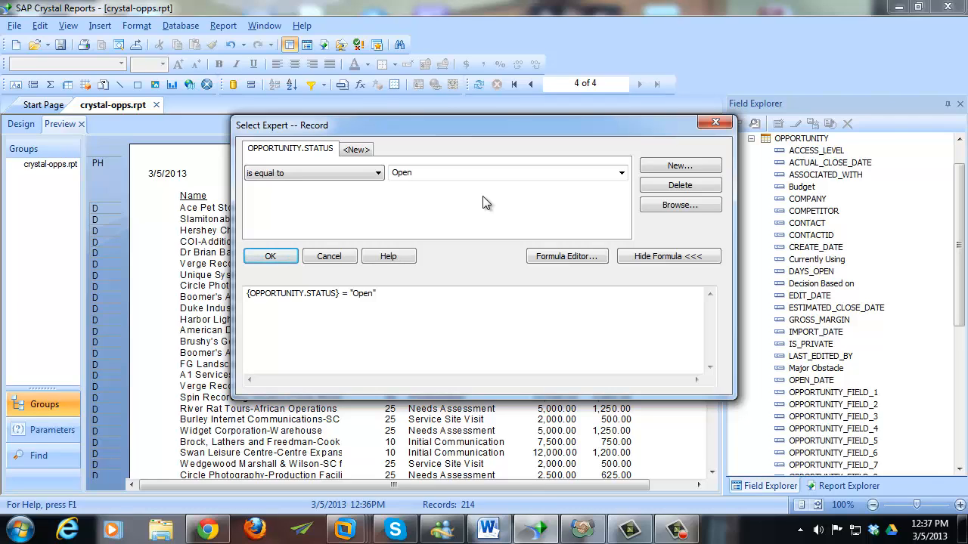
{"action": "left_click_drag", "start_coordinate": [481, 128], "coordinate": [468, 115]}
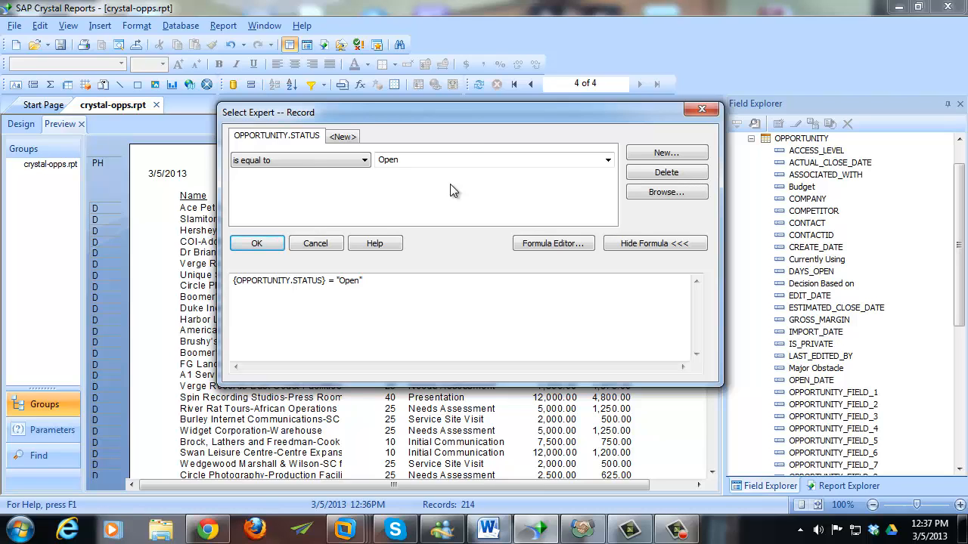
{"action": "mouse_move", "coordinate": [457, 115]}
{"action": "left_mouse_down"}
{"action": "mouse_move", "coordinate": [472, 100]}
{"action": "mouse_move", "coordinate": [456, 121]}
{"action": "left_mouse_up"}
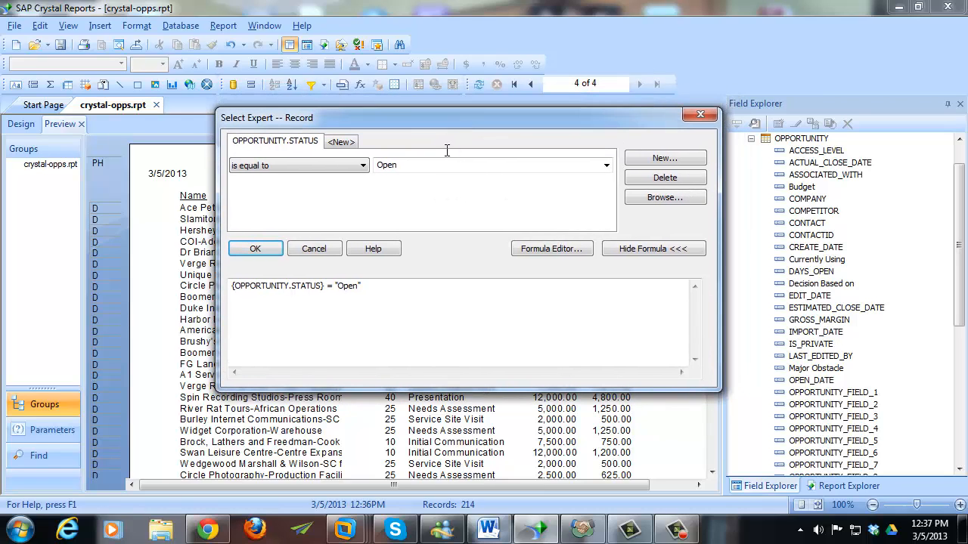
- Add a new condition tab and locate OPEN_DATE in the OPPORTUNITY field list
{"action": "left_click", "coordinate": [340, 143]}
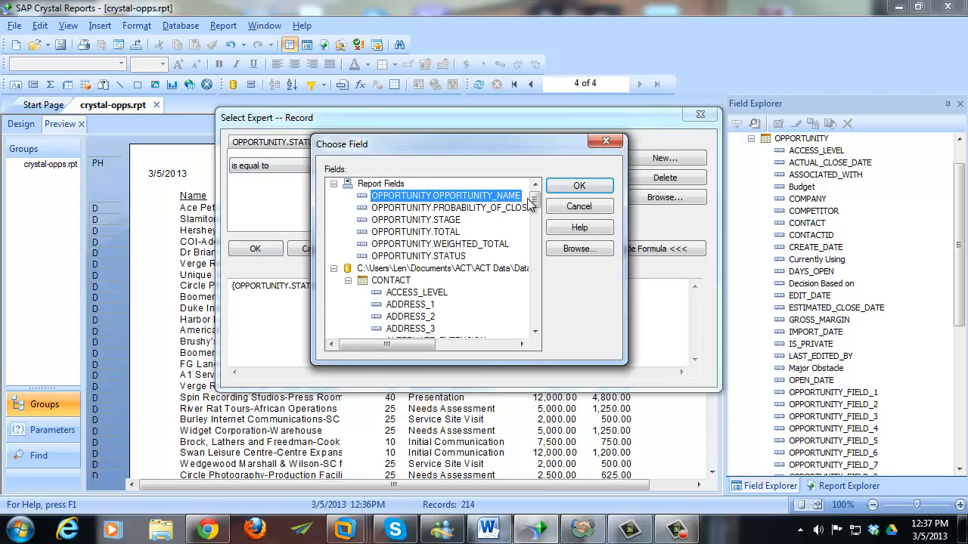
{"action": "left_click_drag", "start_coordinate": [535, 200], "coordinate": [539, 341]}
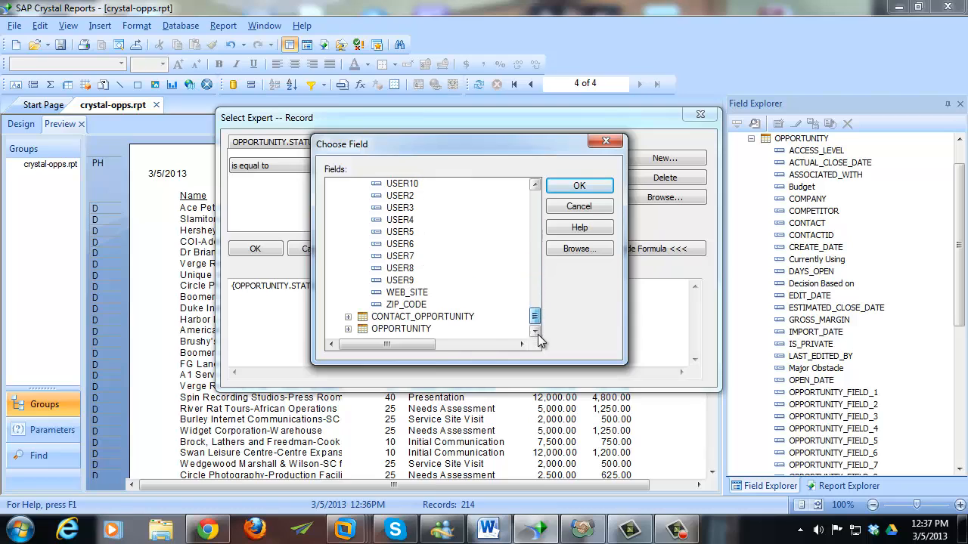
{"action": "double_click", "coordinate": [382, 330]}
{"action": "scroll", "coordinate": [423, 317], "scroll_direction": "down", "scroll_amount": 1}
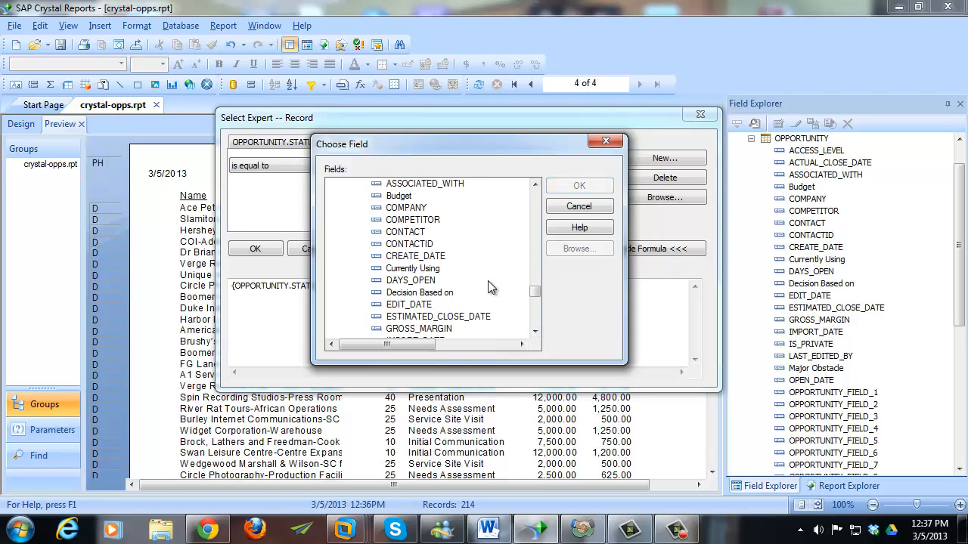
{"action": "scroll", "coordinate": [482, 295], "scroll_direction": "down", "scroll_amount": 1}
{"action": "scroll", "coordinate": [484, 297], "scroll_direction": "down", "scroll_amount": 6}
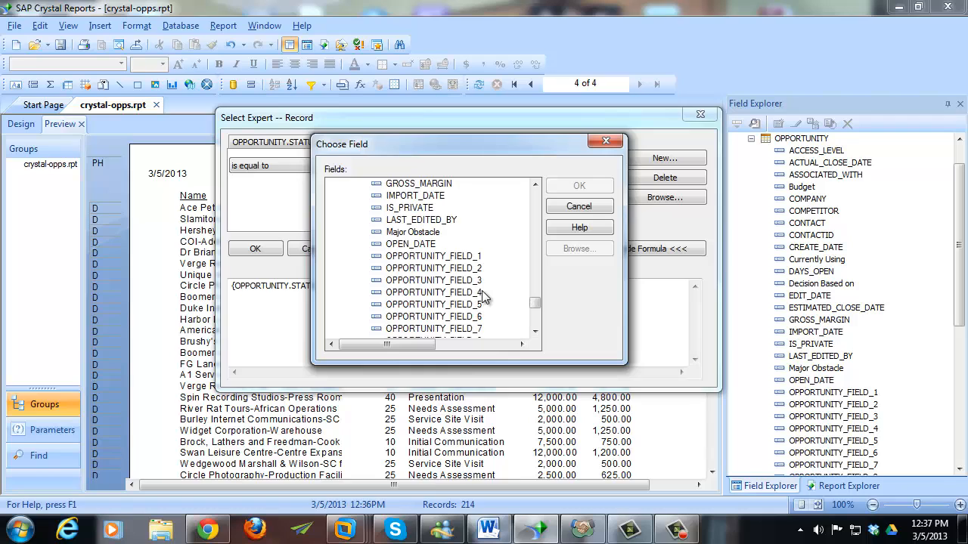
{"action": "scroll", "coordinate": [482, 291], "scroll_direction": "down", "scroll_amount": 2}
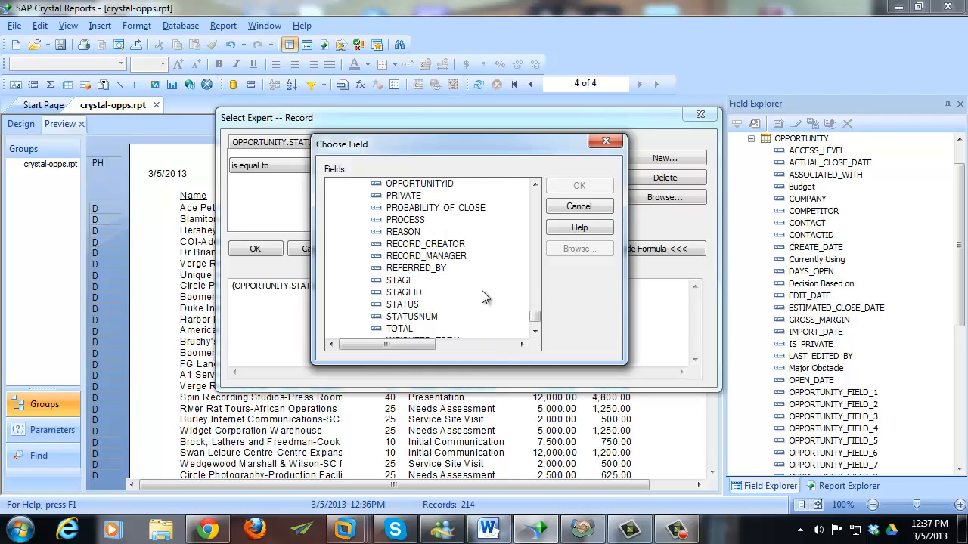
{"action": "scroll", "coordinate": [482, 290], "scroll_direction": "up", "scroll_amount": 1}
{"action": "scroll", "coordinate": [535, 323], "scroll_direction": "down", "scroll_amount": 1}
{"action": "left_click_drag", "start_coordinate": [535, 323], "coordinate": [536, 297]}
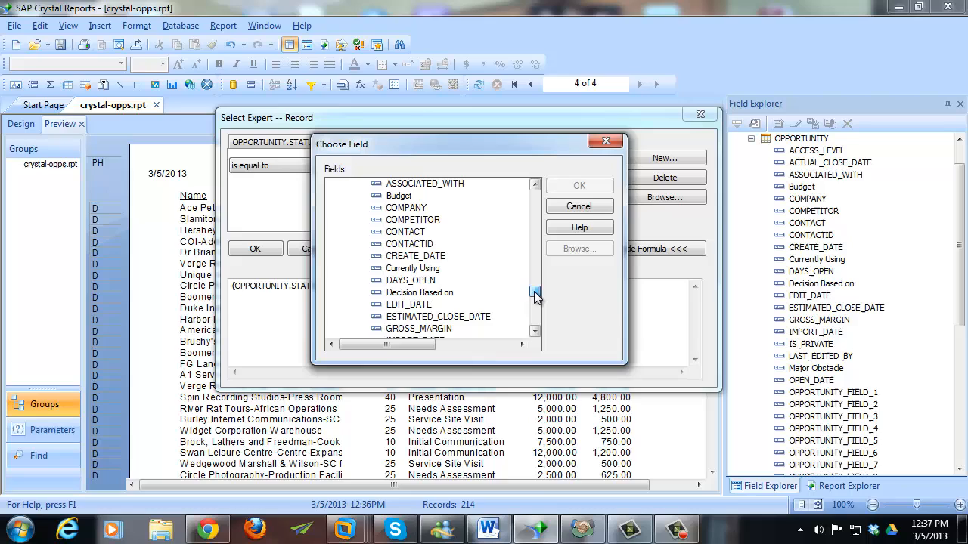
{"action": "left_click", "coordinate": [426, 257]}
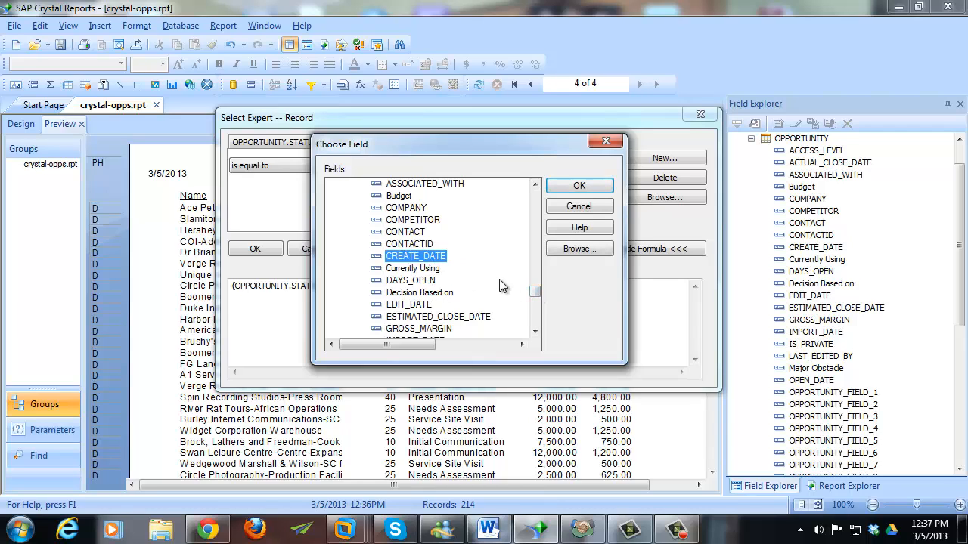
{"action": "scroll", "coordinate": [503, 292], "scroll_direction": "down", "scroll_amount": 1}
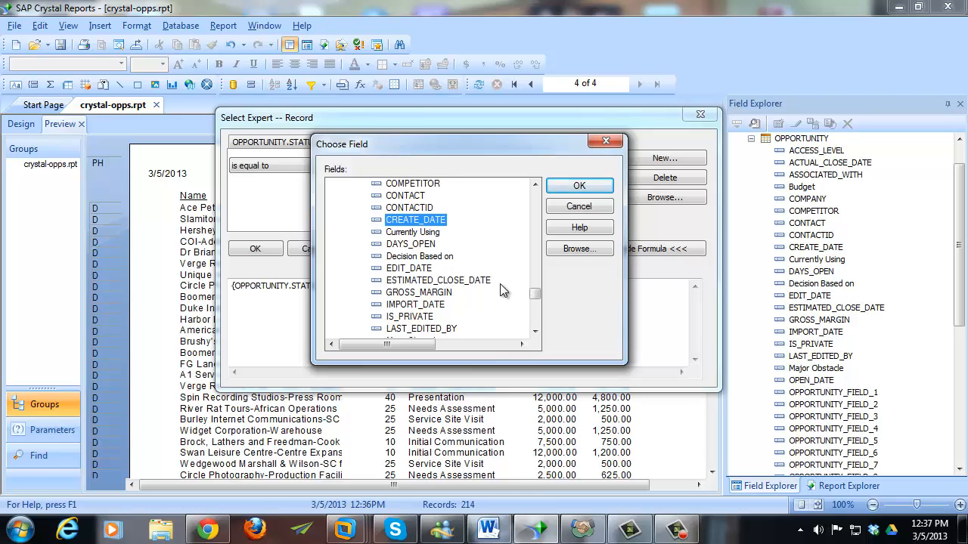
{"action": "scroll", "coordinate": [503, 291], "scroll_direction": "down", "scroll_amount": 2}
{"action": "left_click", "coordinate": [441, 282]}
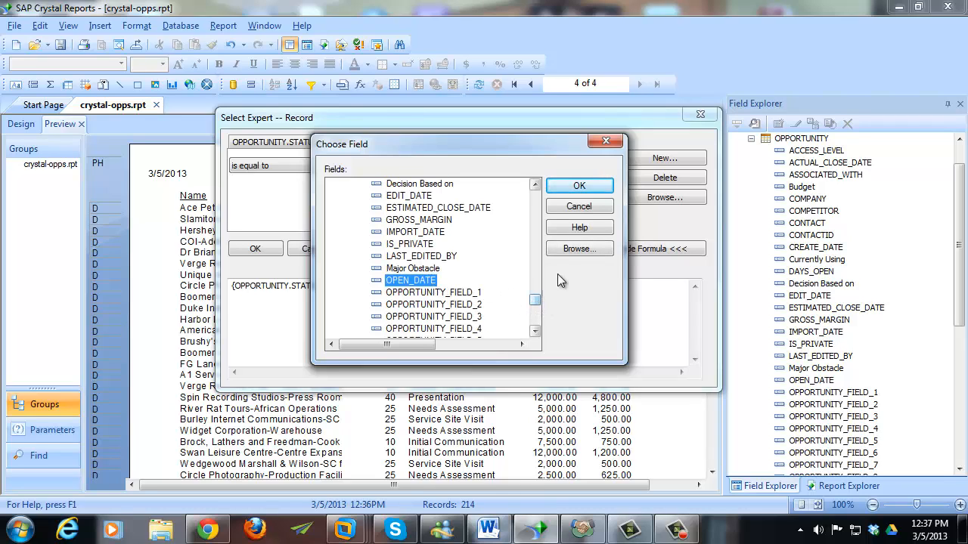
- Browse the existing OPEN_DATE values, then confirm OPEN_DATE as the second condition's field
{"action": "left_click", "coordinate": [571, 249]}
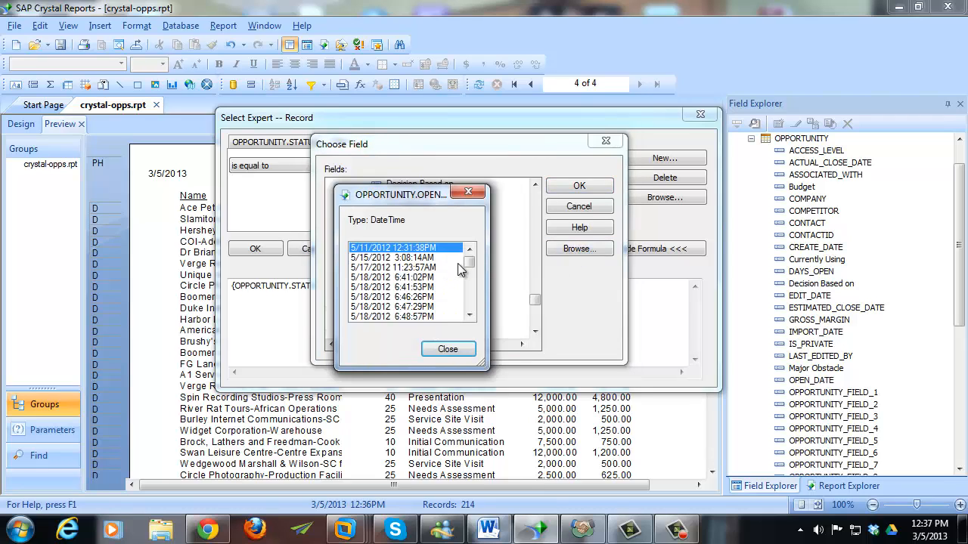
{"action": "mouse_move", "coordinate": [470, 265]}
{"action": "left_mouse_down"}
{"action": "mouse_move", "coordinate": [469, 318]}
{"action": "mouse_move", "coordinate": [470, 262]}
{"action": "left_mouse_up"}
{"action": "left_click_drag", "start_coordinate": [420, 195], "coordinate": [442, 195]}
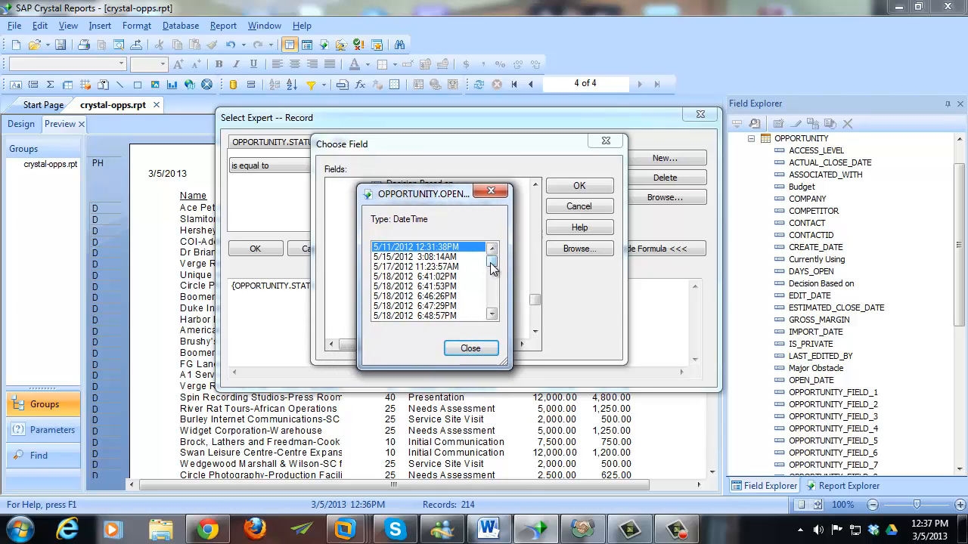
{"action": "mouse_move", "coordinate": [492, 267]}
{"action": "left_mouse_down"}
{"action": "mouse_move", "coordinate": [492, 297]}
{"action": "mouse_move", "coordinate": [494, 264]}
{"action": "left_mouse_up"}
{"action": "left_click", "coordinate": [470, 347]}
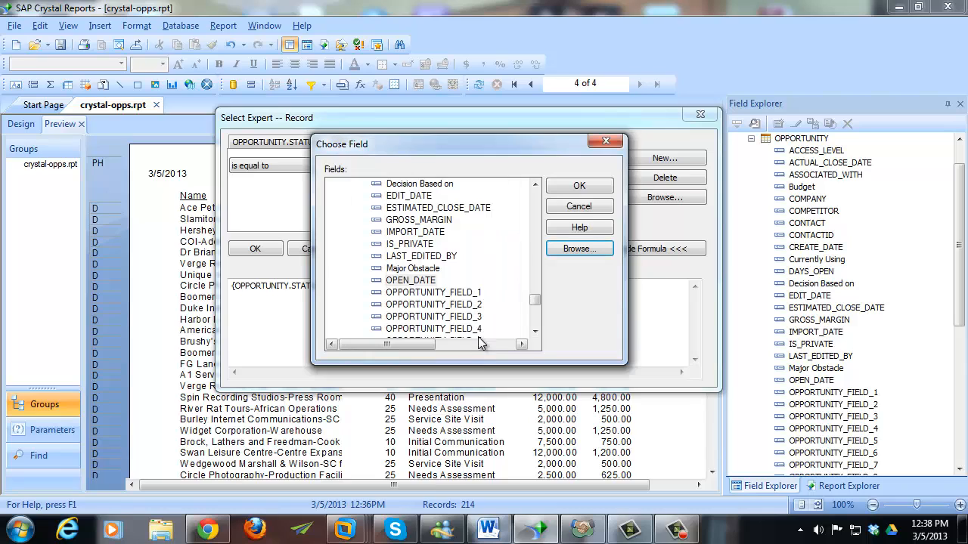
{"action": "left_click", "coordinate": [420, 282]}
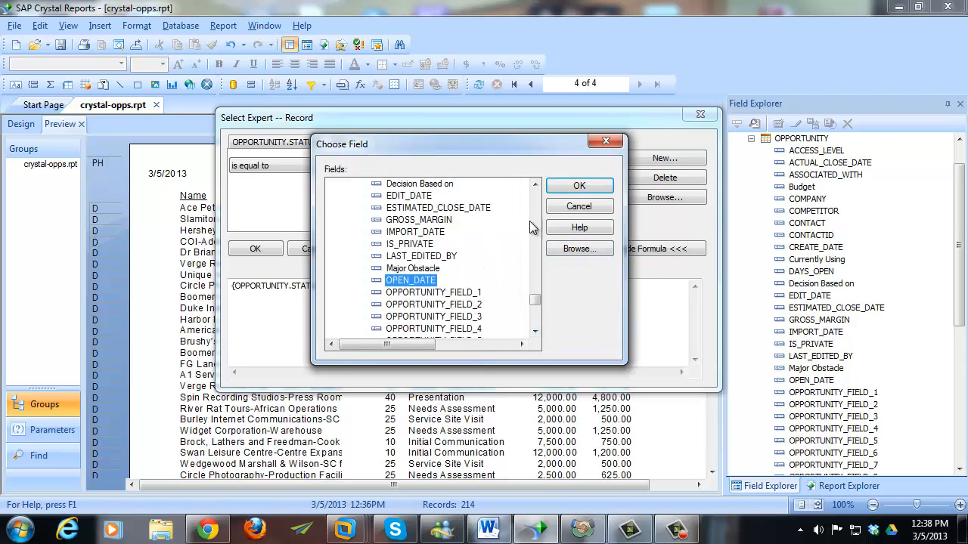
{"action": "left_click", "coordinate": [557, 186]}
{"action": "left_click", "coordinate": [319, 162]}
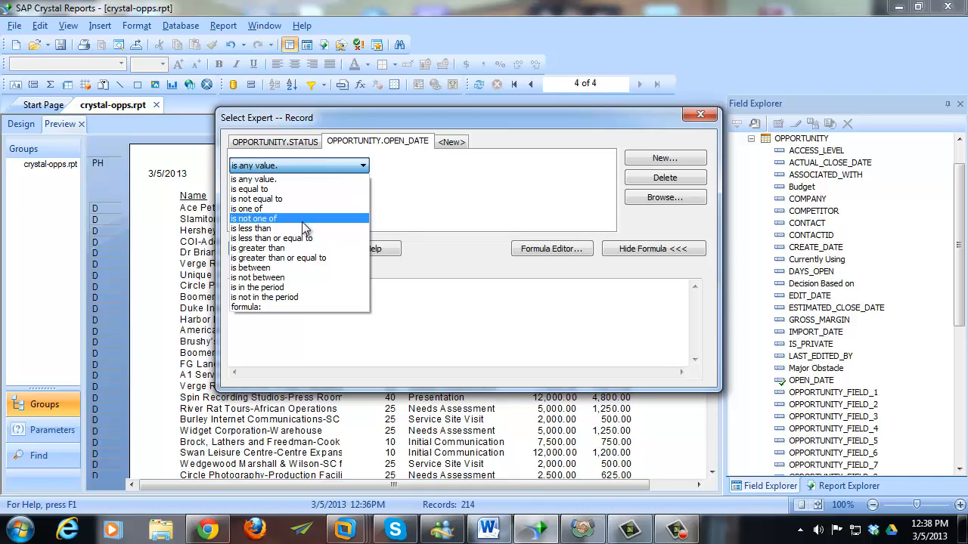
- Filter OPEN_DATE to 'is greater than or equal to' 6/1/2012 12:00:01AM and refresh the data
{"action": "left_click", "coordinate": [285, 258]}
{"action": "left_click", "coordinate": [607, 167]}
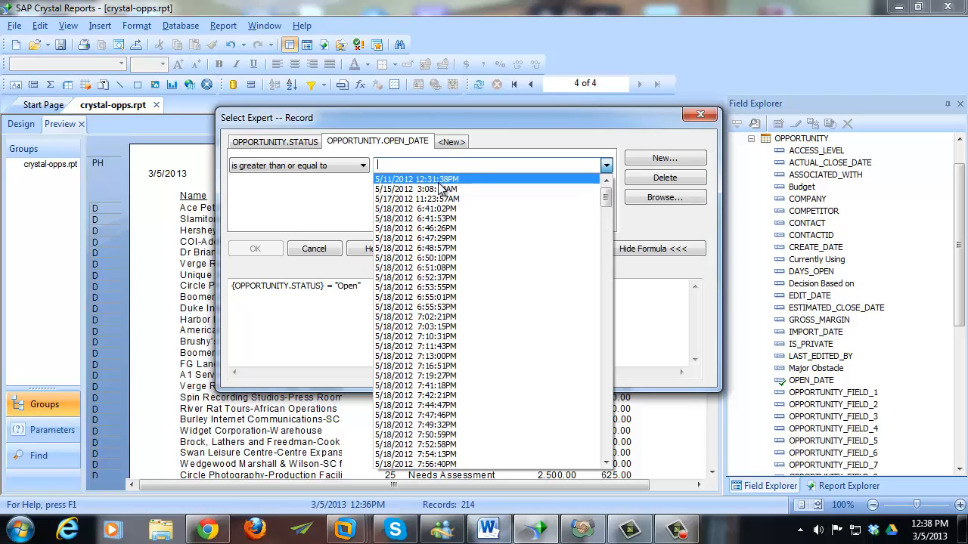
{"action": "type", "text": "6/"}
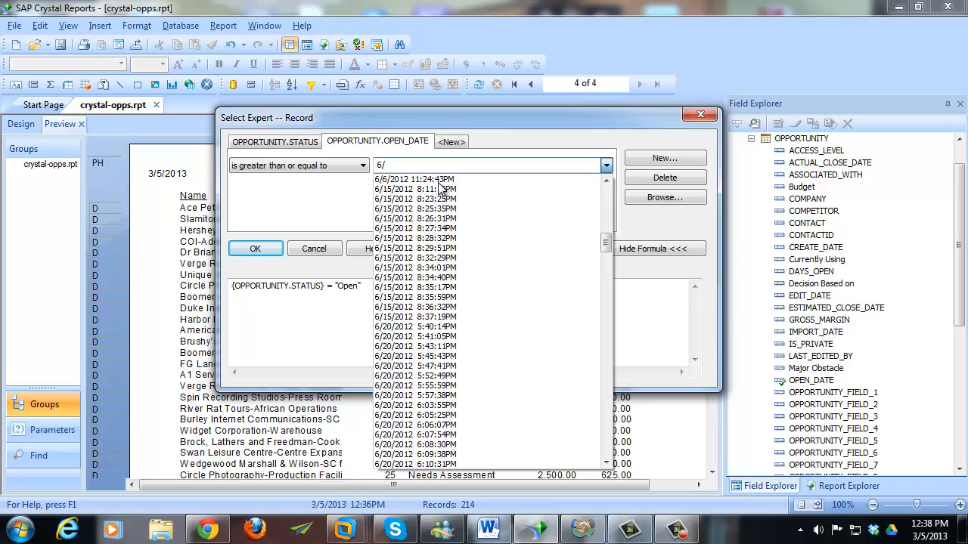
{"action": "type", "text": "1/"}
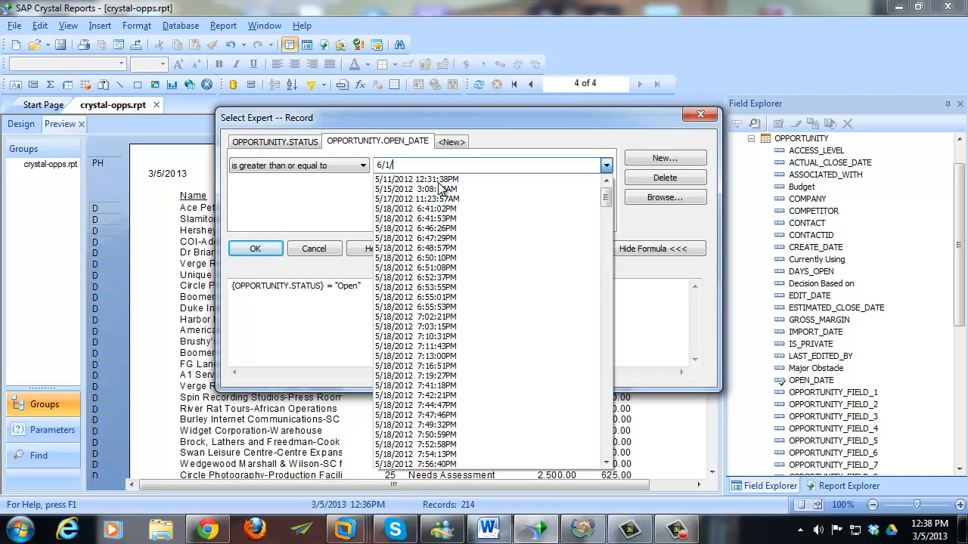
{"action": "type", "text": "2012 12:00:00am"}
{"action": "key", "text": "BackSpace"}
{"action": "type", "text": "1"}
{"action": "left_click", "coordinate": [472, 168]}
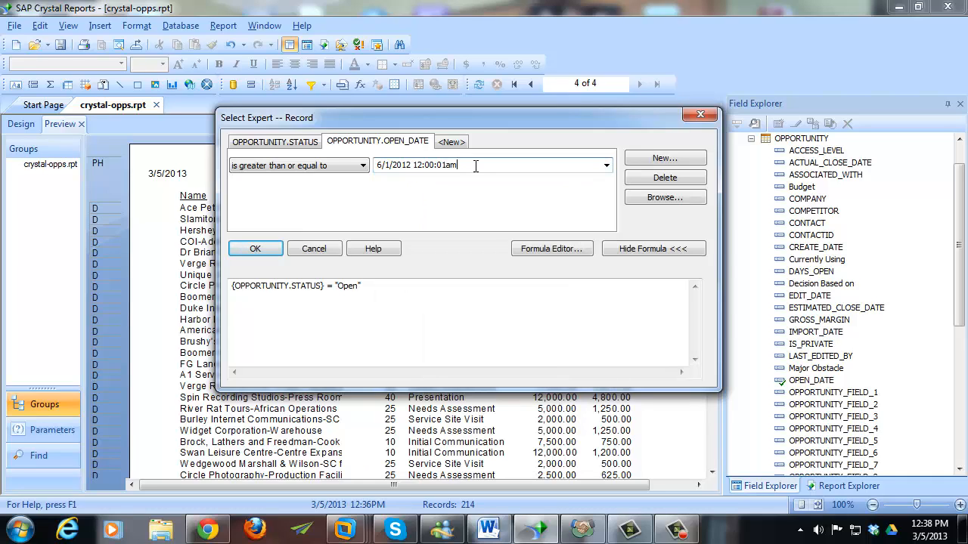
{"action": "key", "text": "shift+Left"}
{"action": "key", "text": "shift+Left"}
{"action": "type", "text": "AM"}
{"action": "left_click", "coordinate": [257, 248]}
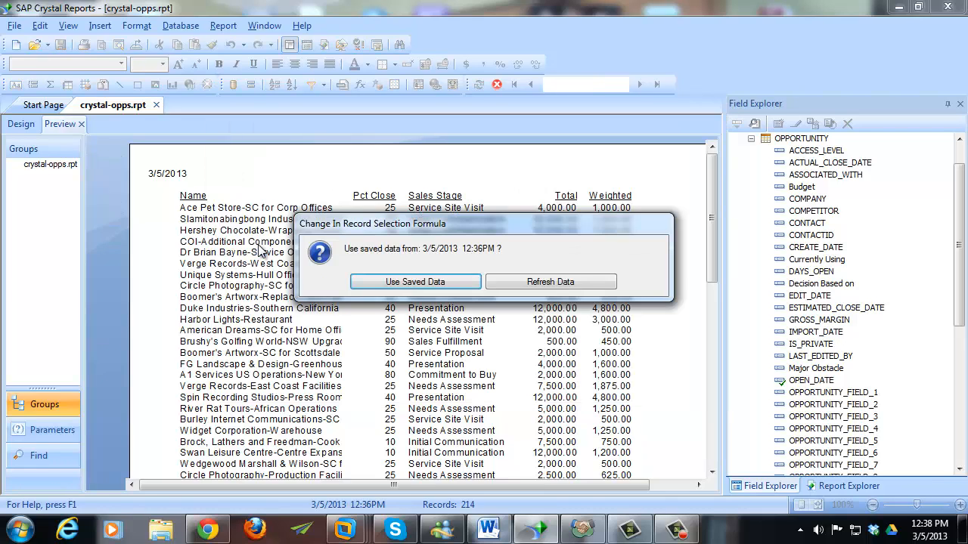
{"action": "left_click", "coordinate": [533, 283]}
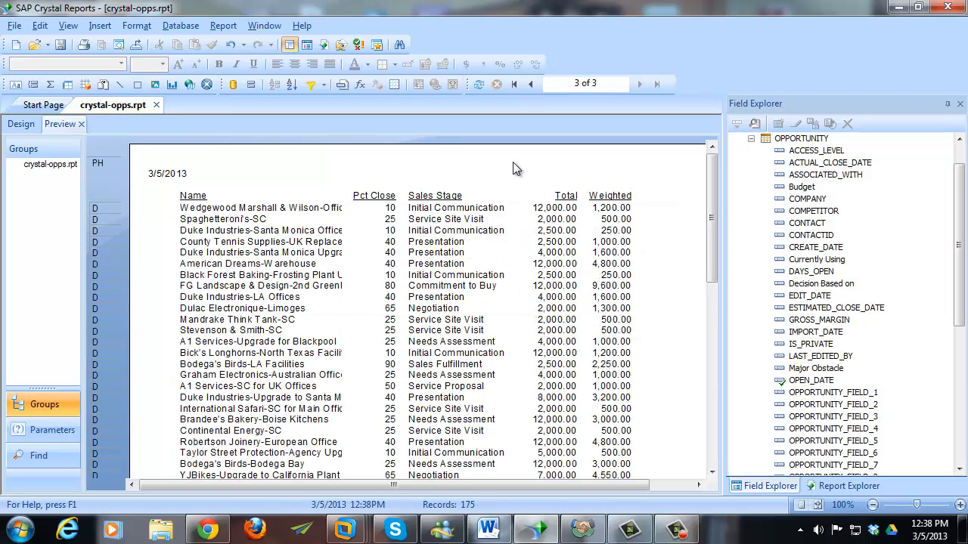
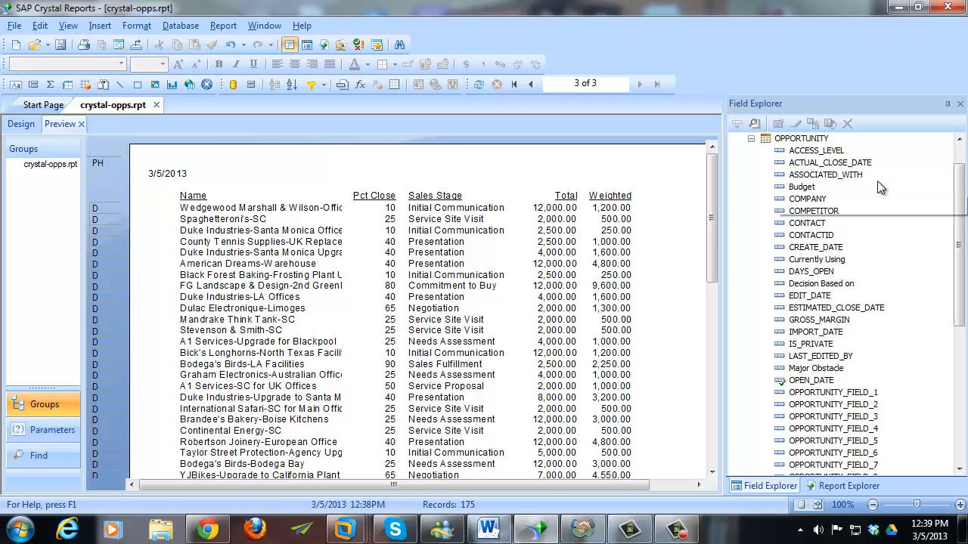
- Collapse the OPPORTUNITY table in Field Explorer and select the Parameter Fields category
{"action": "left_click_drag", "start_coordinate": [959, 189], "coordinate": [959, 169]}
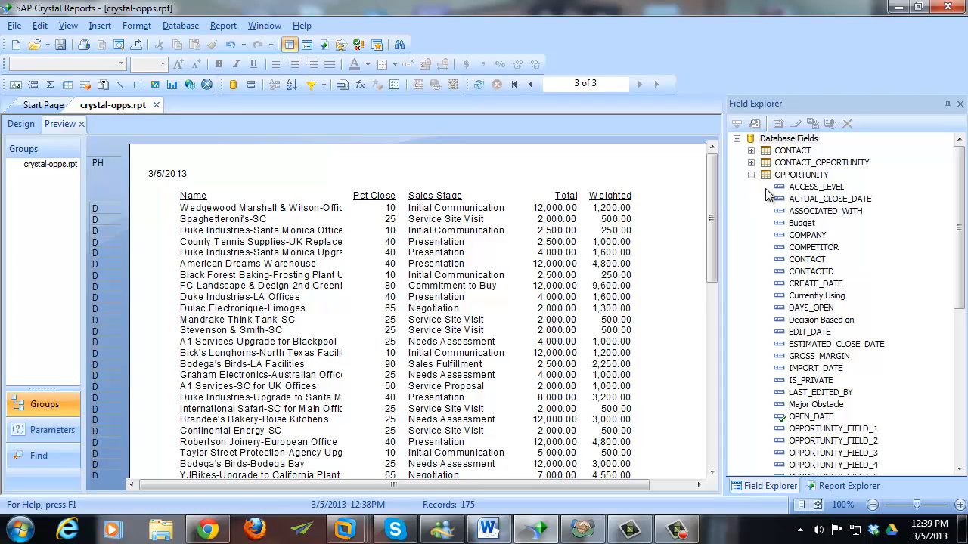
{"action": "left_click", "coordinate": [751, 174]}
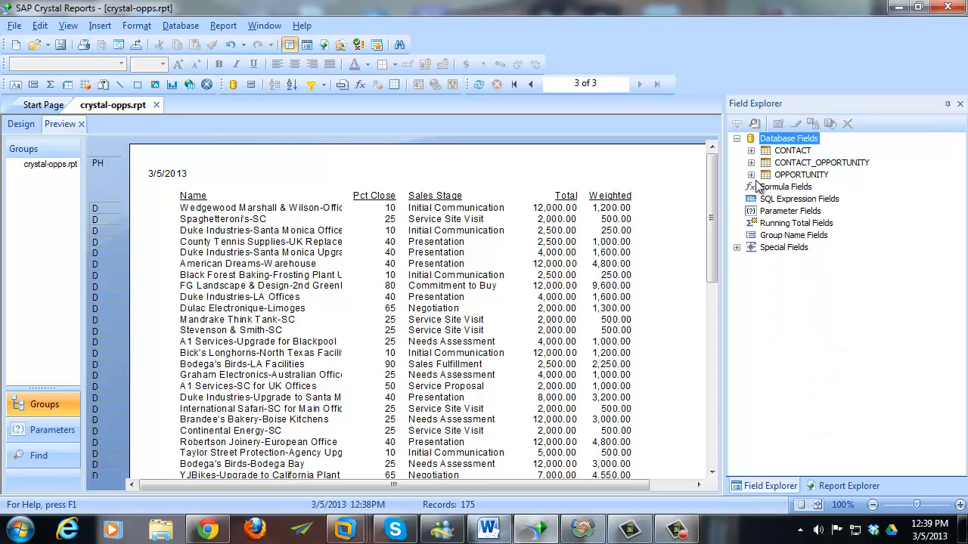
{"action": "left_click", "coordinate": [791, 212]}
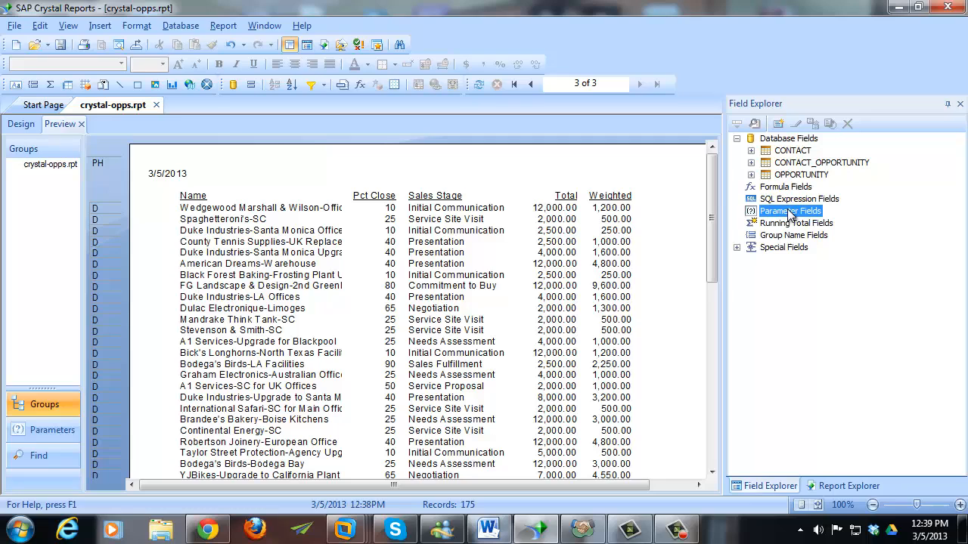
- Create a Date parameter named 'Open on or after' with a Static list of values
{"action": "left_click", "coordinate": [778, 125]}
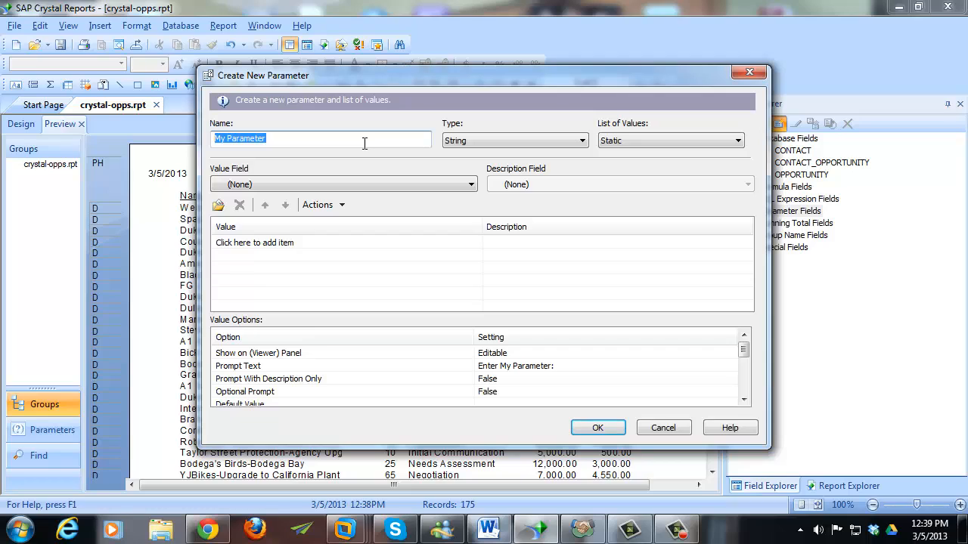
{"action": "type", "text": "Opened"}
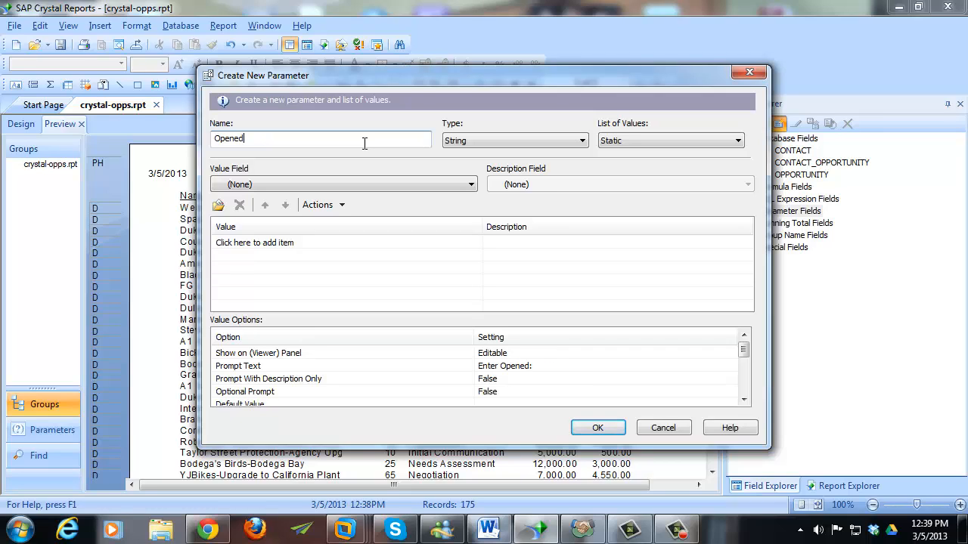
{"action": "key", "text": "BackSpace"}
{"action": "key", "text": "BackSpace"}
{"action": "type", "text": "on or after"}
{"action": "left_click", "coordinate": [480, 143]}
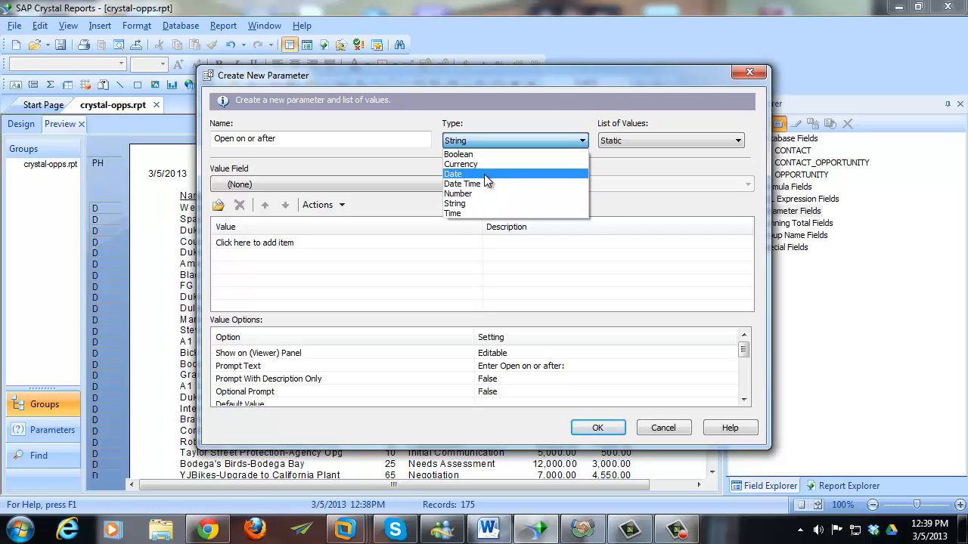
{"action": "left_click", "coordinate": [484, 174]}
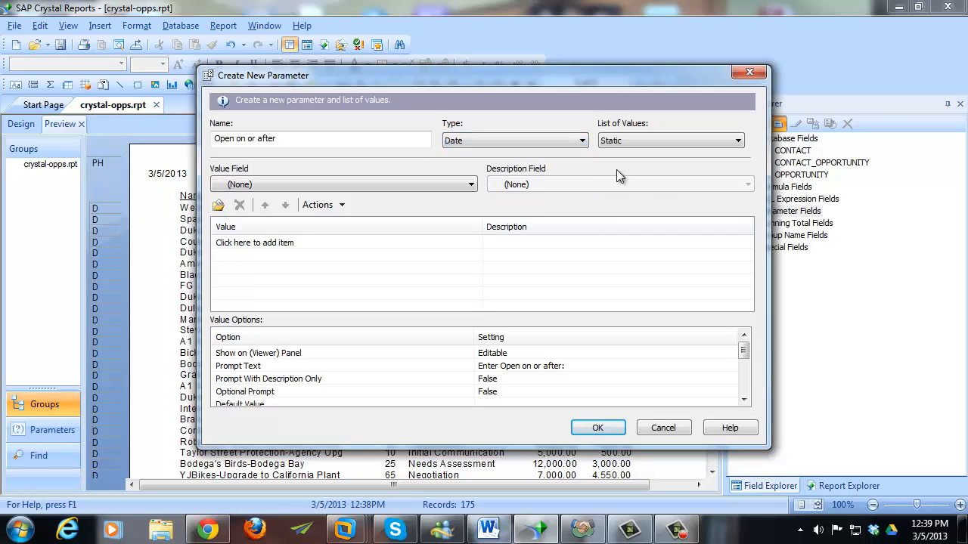
{"action": "left_click", "coordinate": [712, 142]}
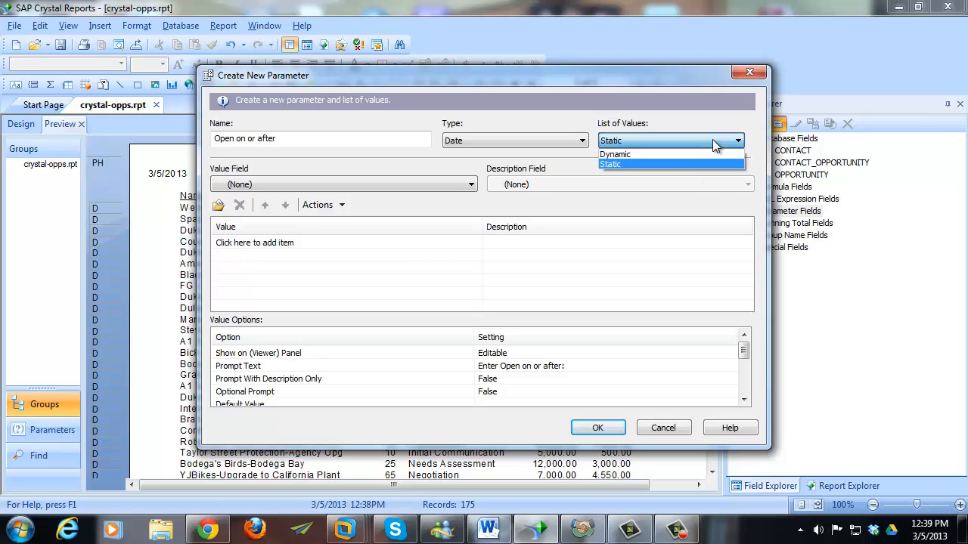
{"action": "left_click", "coordinate": [712, 143]}
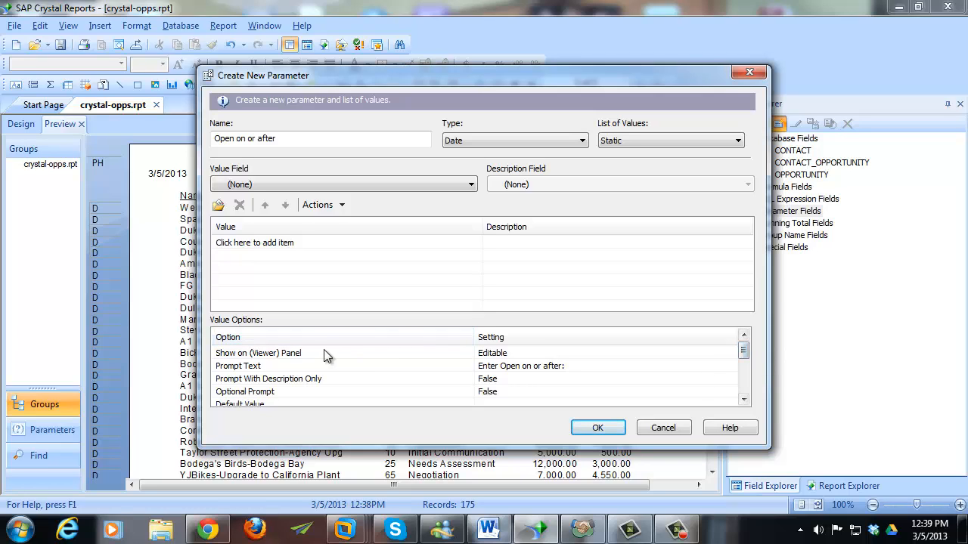
{"action": "left_click", "coordinate": [458, 366]}
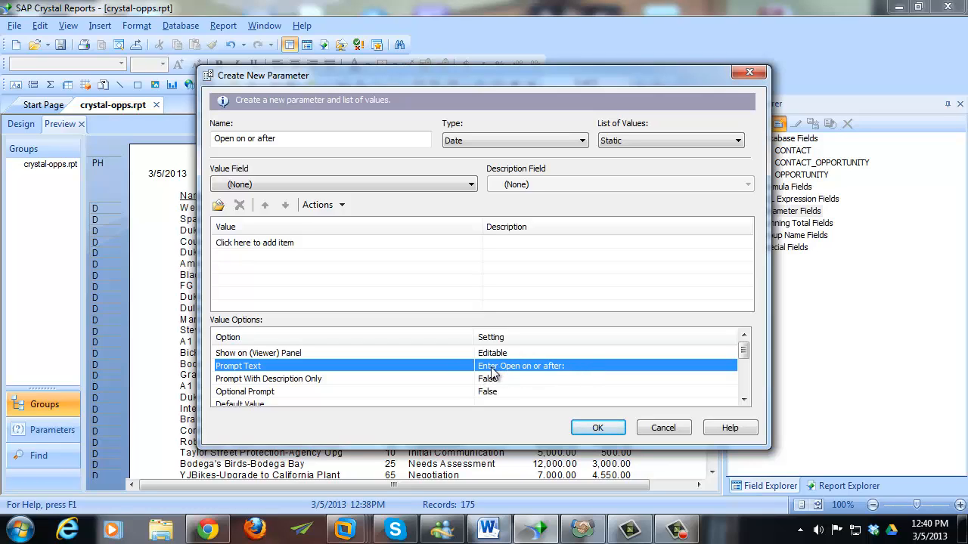
- Set the parameter's prompt text to 'Enter the cutoff for open date (on or after)'
{"action": "left_click", "coordinate": [575, 366]}
{"action": "left_click_drag", "start_coordinate": [575, 366], "coordinate": [440, 370]}
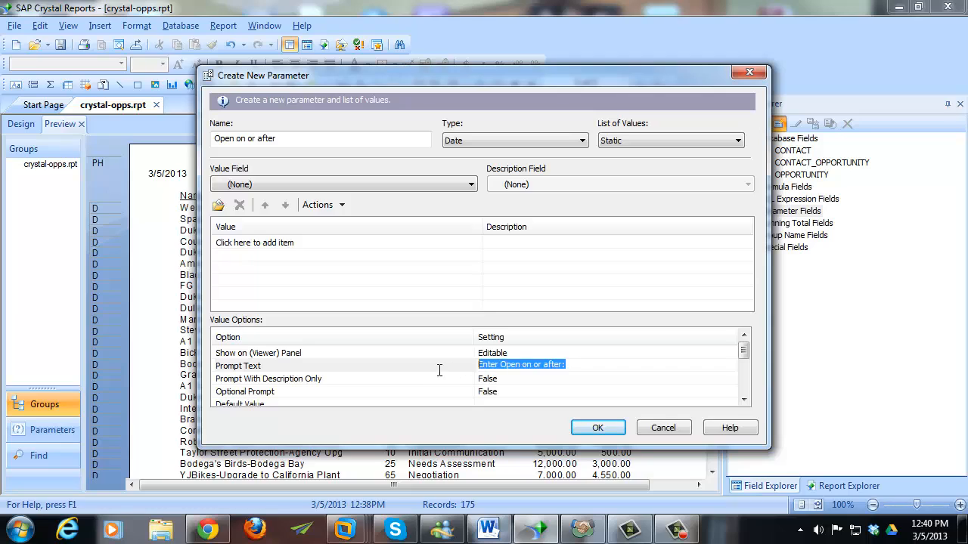
{"action": "type", "text": "Put the c"}
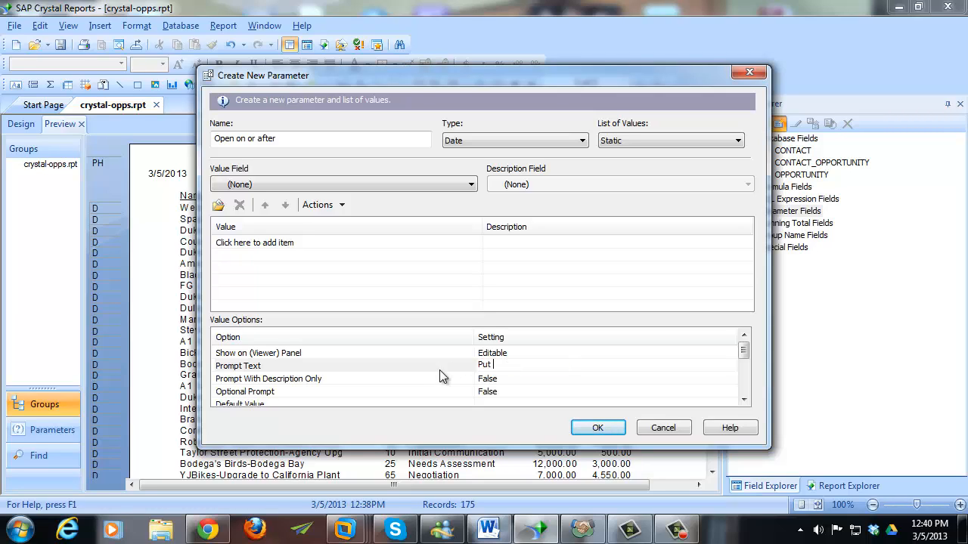
{"action": "key", "text": "ctrl+a"}
{"action": "type", "text": "Enter the cu"}
{"action": "type", "text": "toff date for "}
{"action": "type", "text": "op"}
{"action": "key", "text": "BackSpace"}
{"action": "type", "text": "pen"}
{"action": "key", "text": "BackSpace"}
{"action": "key", "text": "BackSpace"}
{"action": "key", "text": "BackSpace"}
{"action": "key", "text": "BackSpace"}
{"action": "key", "text": "BackSpace"}
{"action": "type", "text": "date (on or after)"}
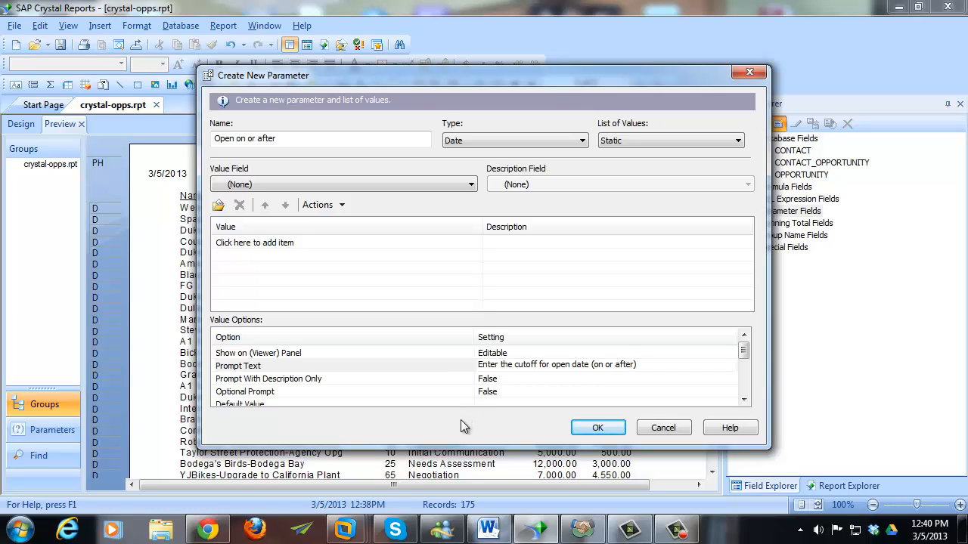
- Enable Allow custom values and save the parameter to the report
{"action": "left_click", "coordinate": [744, 400]}
{"action": "left_click", "coordinate": [745, 400]}
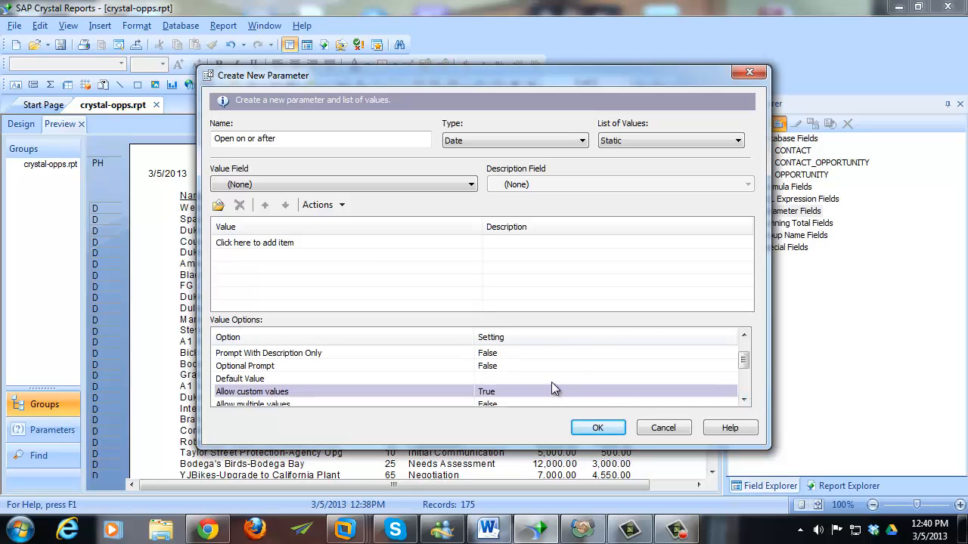
{"action": "left_click_drag", "start_coordinate": [744, 360], "coordinate": [744, 367]}
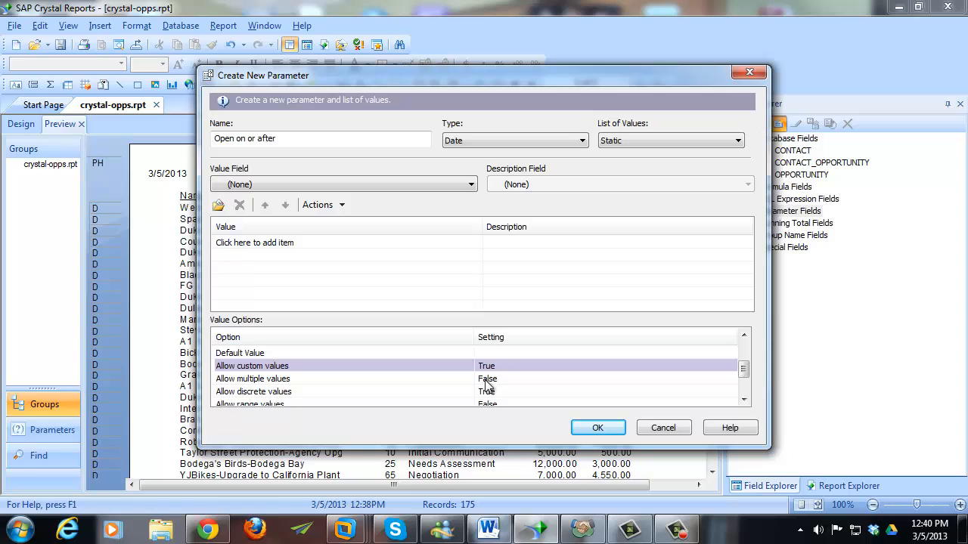
{"action": "left_click", "coordinate": [615, 430]}
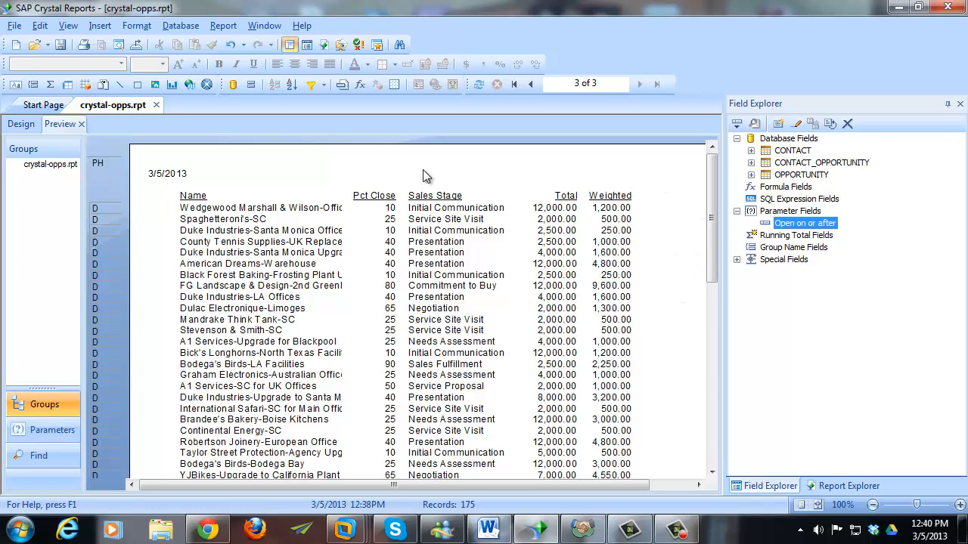
- Open Select Expert Record criteria and delete the fixed 6/1/2012 OPEN_DATE cutoff
{"action": "left_click", "coordinate": [223, 25]}
{"action": "mouse_move", "coordinate": [220, 46]}
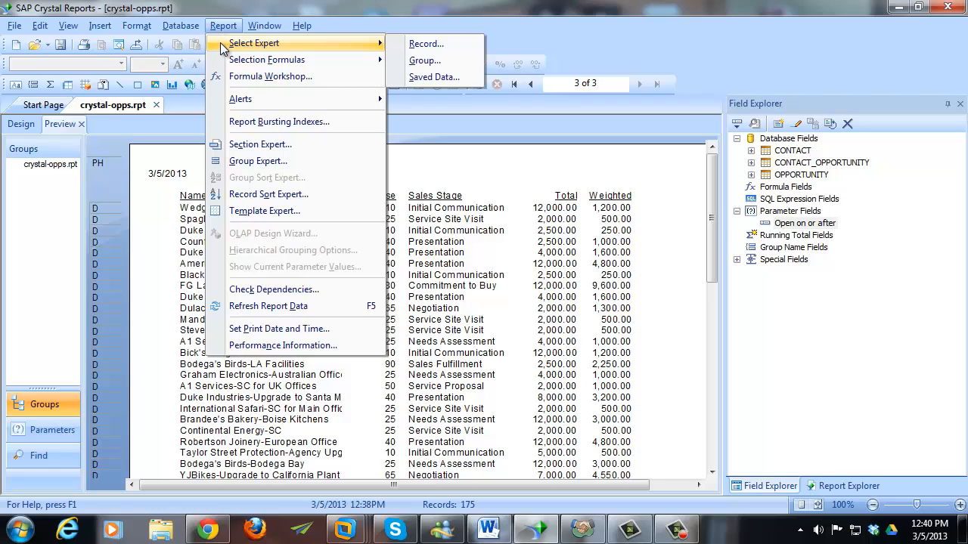
{"action": "left_click", "coordinate": [422, 44]}
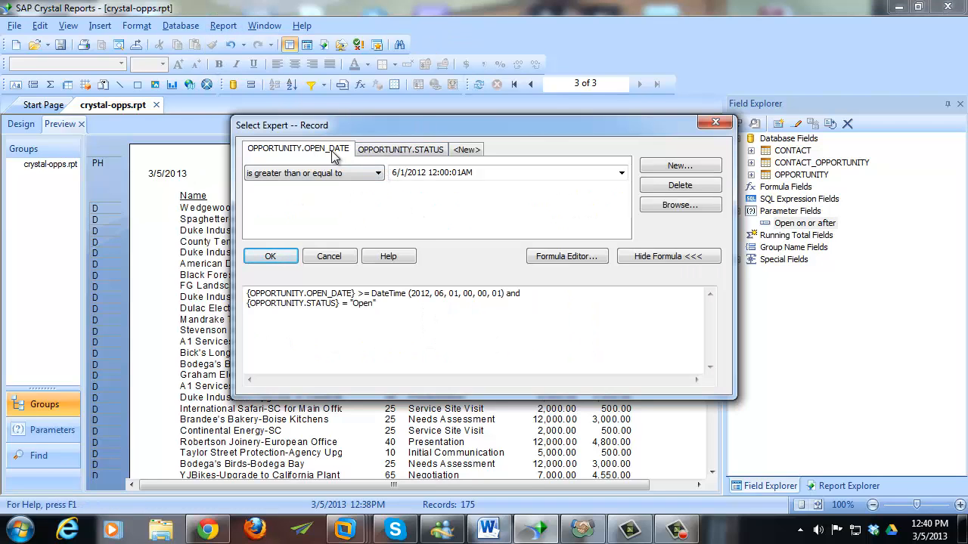
{"action": "left_click_drag", "start_coordinate": [392, 173], "coordinate": [499, 170]}
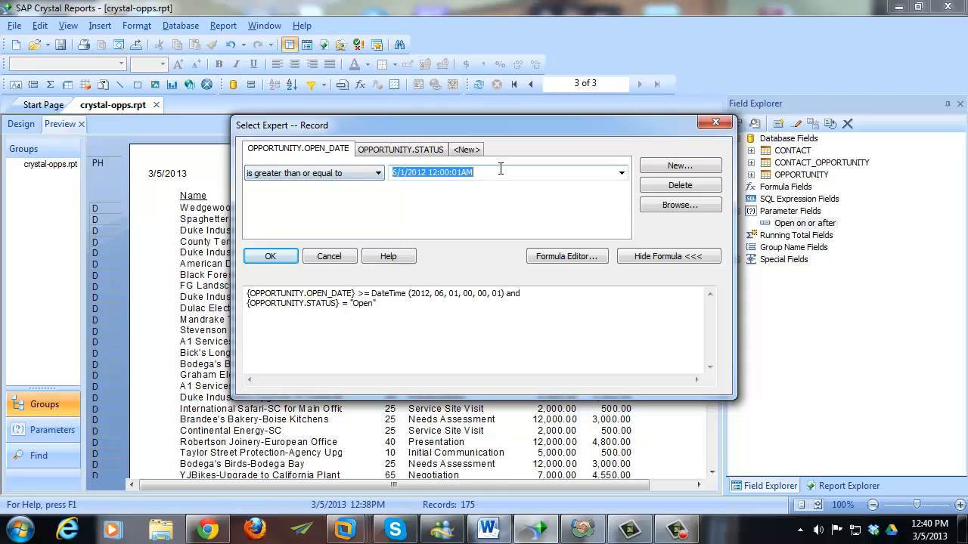
{"action": "key", "text": "Delete"}
{"action": "left_click", "coordinate": [621, 173]}
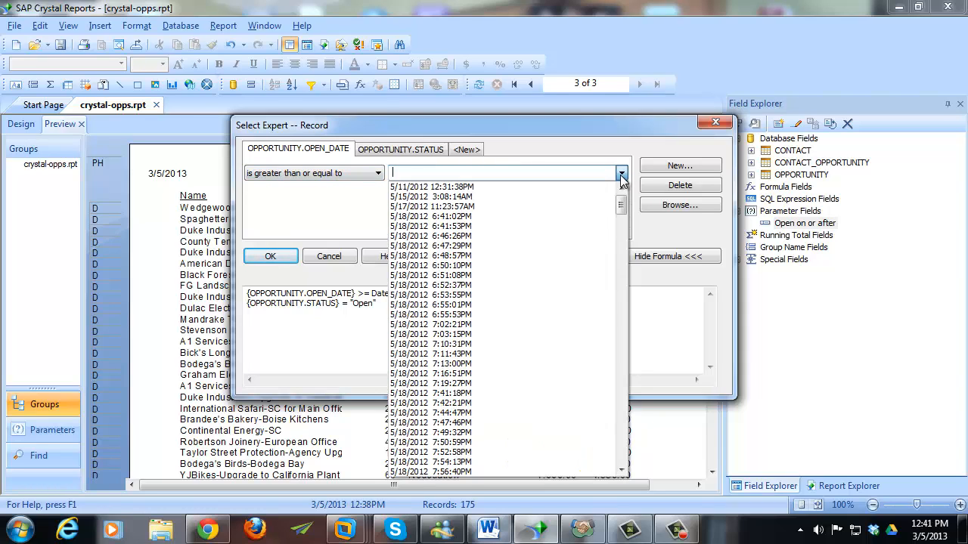
{"action": "mouse_move", "coordinate": [620, 206]}
{"action": "left_mouse_down"}
{"action": "mouse_move", "coordinate": [616, 499]}
{"action": "mouse_move", "coordinate": [620, 196]}
{"action": "left_mouse_up"}
{"action": "left_click", "coordinate": [596, 174]}
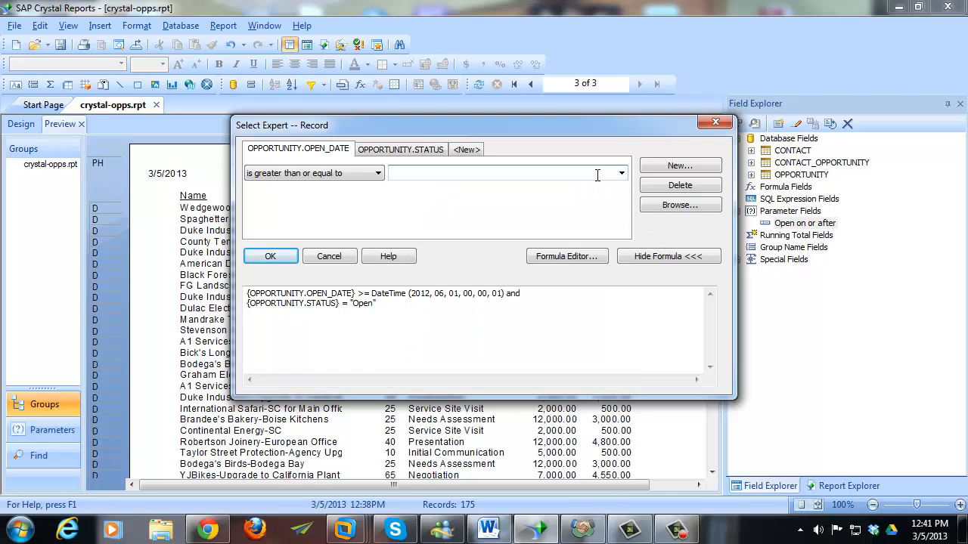
{"action": "left_click", "coordinate": [621, 174]}
{"action": "left_click", "coordinate": [620, 174]}
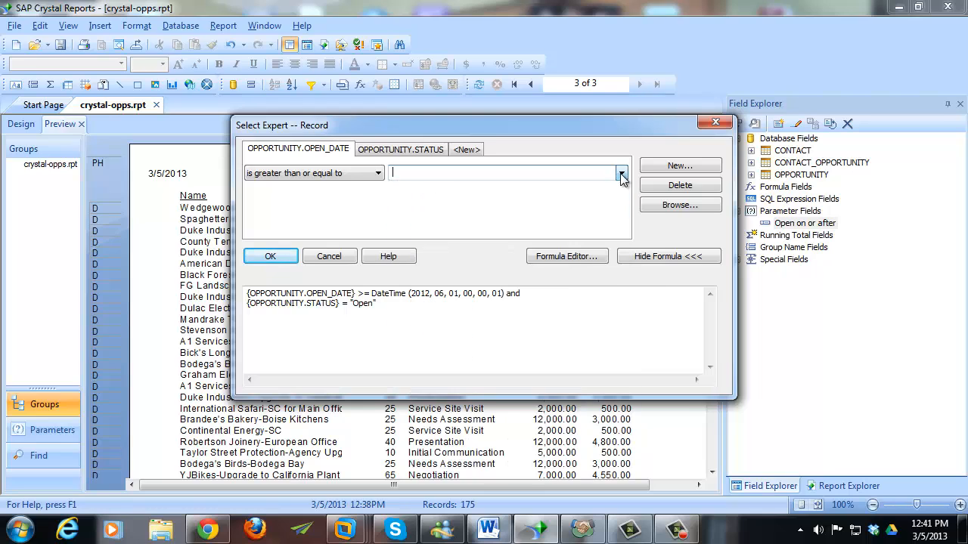
- In the Formula Editor, replace the DateTime placeholder with {?Open on or after}
{"action": "left_click", "coordinate": [568, 255]}
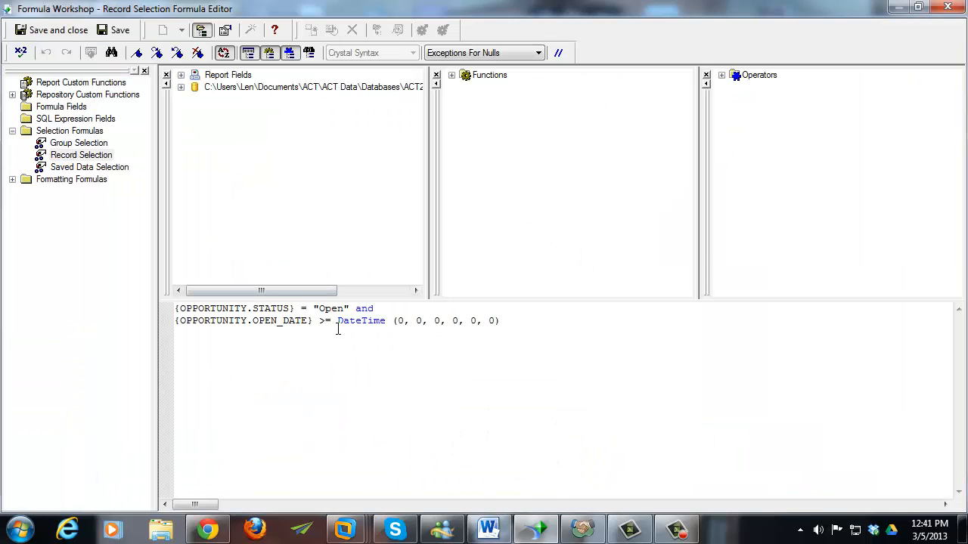
{"action": "left_click", "coordinate": [338, 322]}
{"action": "key", "text": "shift+End"}
{"action": "key", "text": "Delete"}
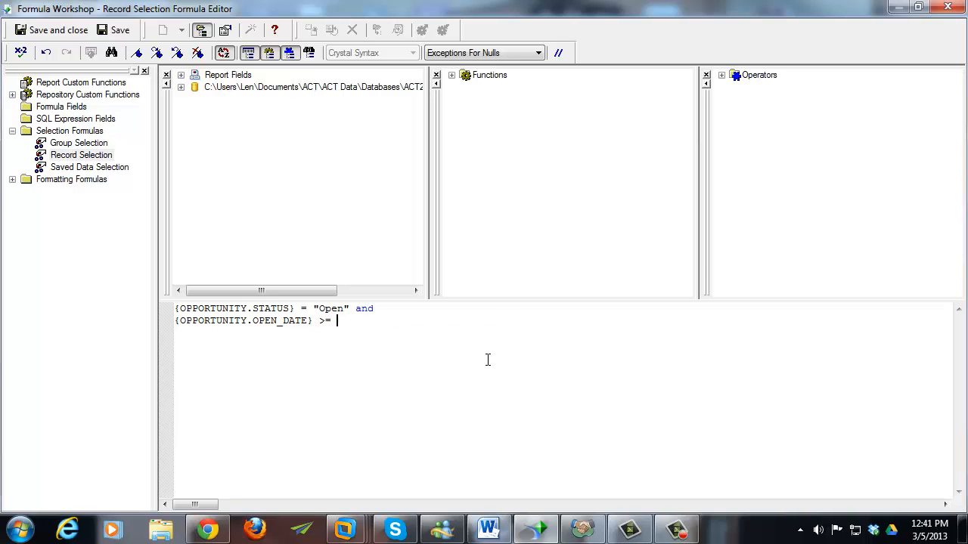
{"action": "left_click", "coordinate": [181, 76]}
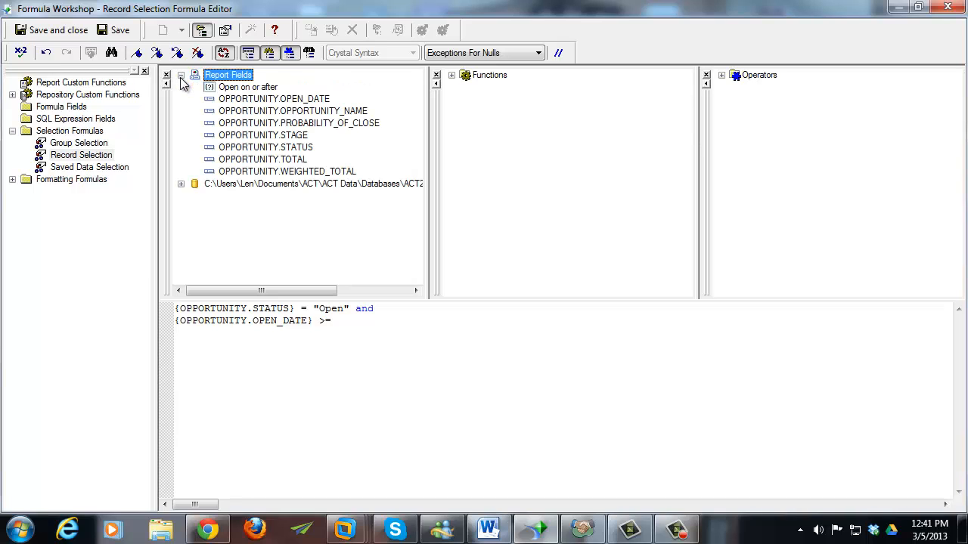
{"action": "left_click", "coordinate": [244, 89]}
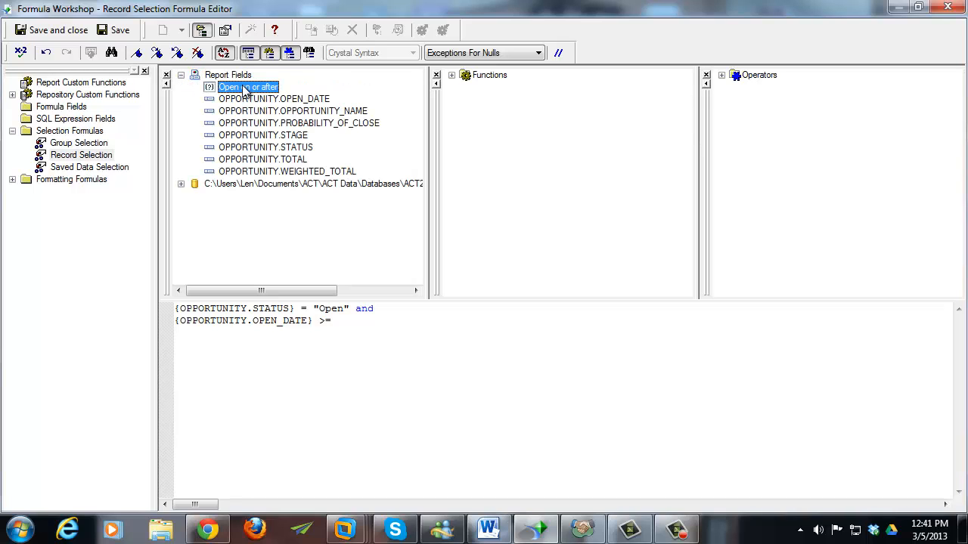
{"action": "left_click_drag", "start_coordinate": [244, 89], "coordinate": [361, 321]}
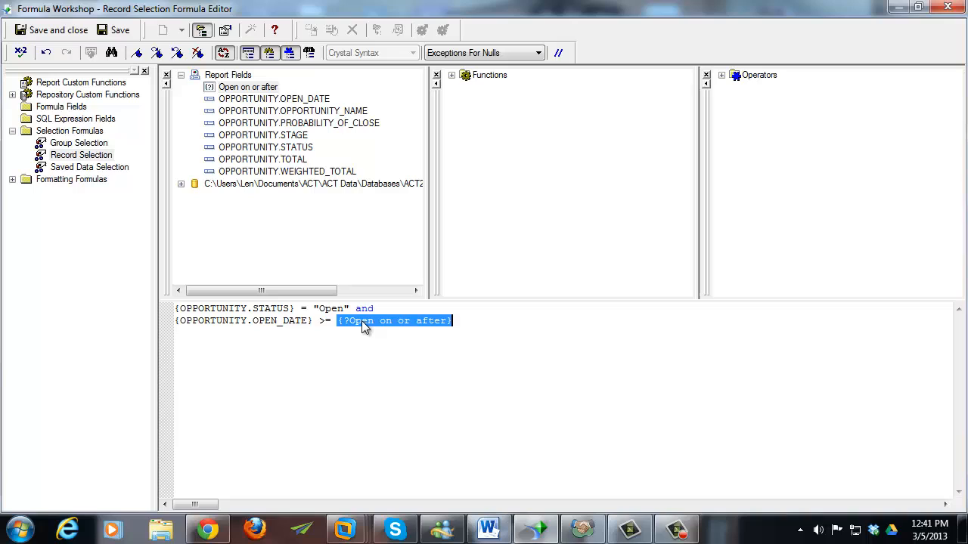
{"action": "left_click", "coordinate": [490, 320]}
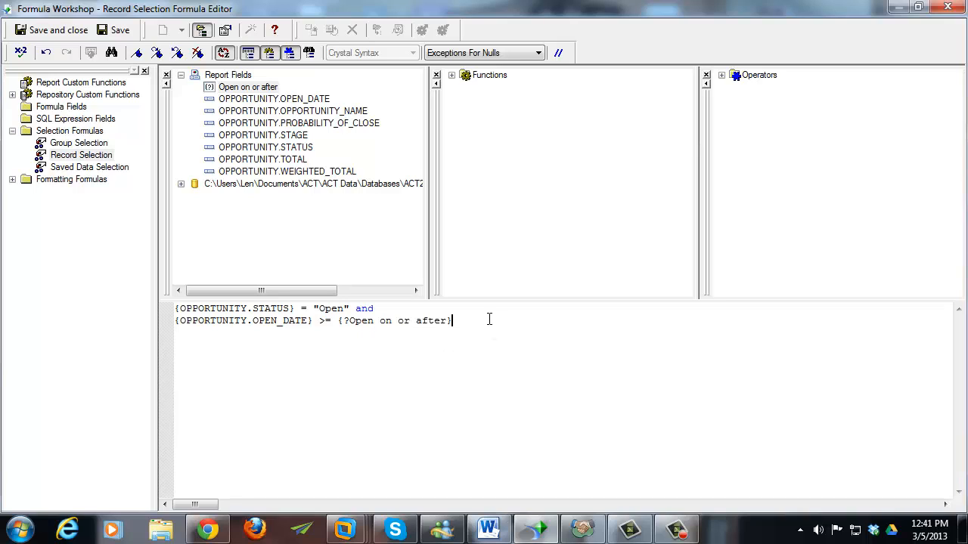
- Check the selection formula for errors, then save and close it
{"action": "left_click", "coordinate": [21, 54]}
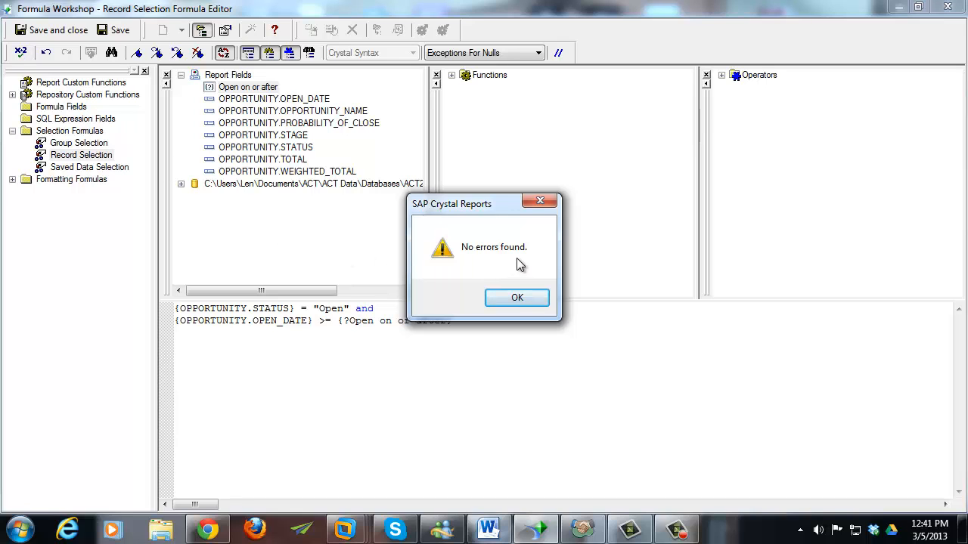
{"action": "left_click", "coordinate": [522, 297]}
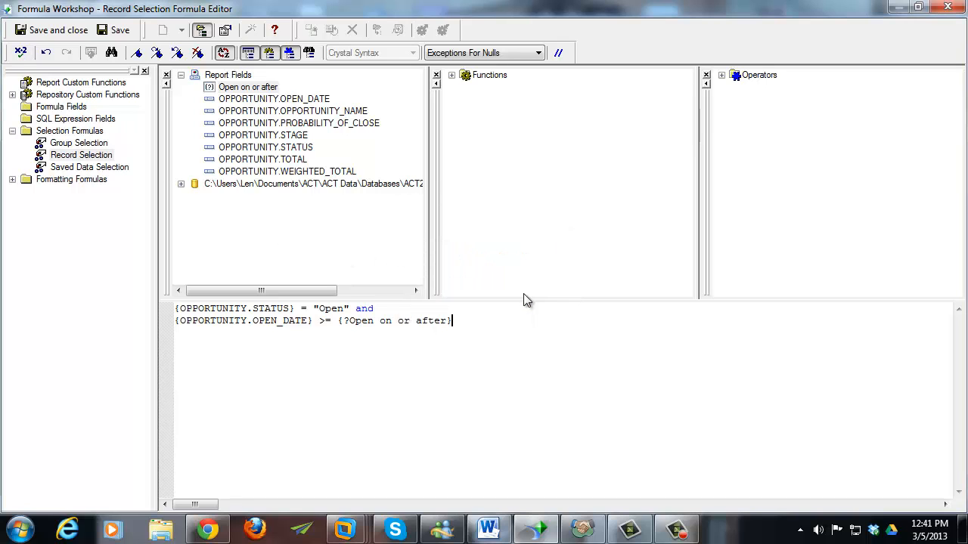
{"action": "left_click", "coordinate": [75, 30]}
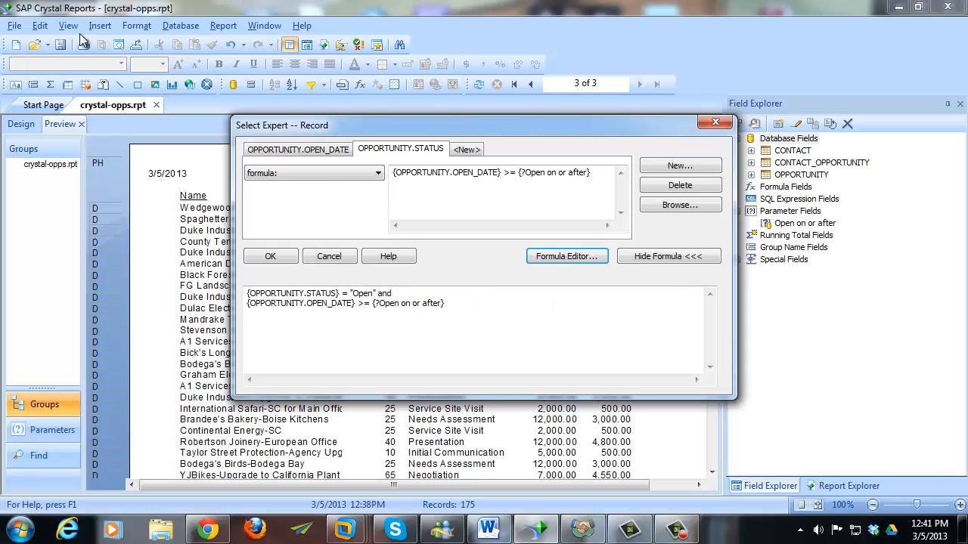
- Apply the new selection criteria and browse the prompt's calendar to June 2012
{"action": "left_click", "coordinate": [281, 254]}
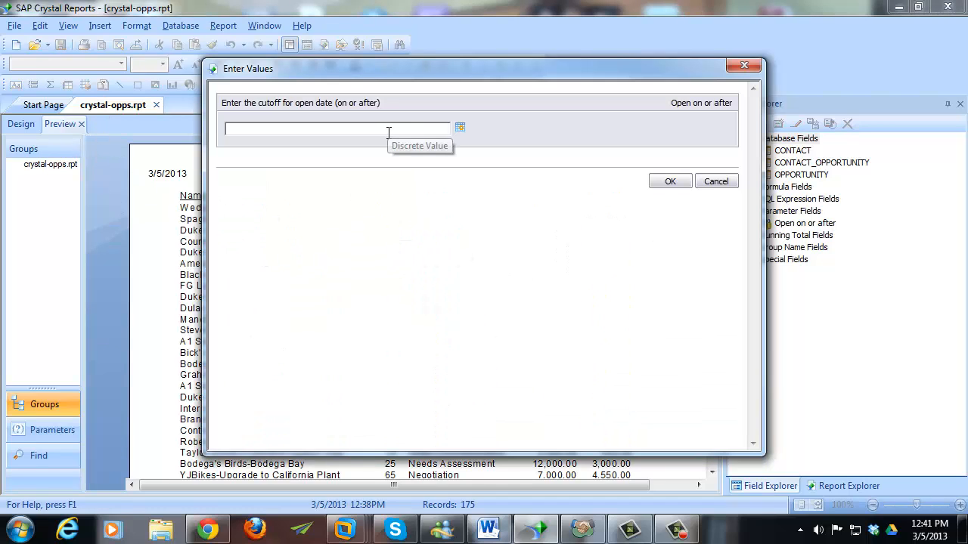
{"action": "left_click_drag", "start_coordinate": [360, 77], "coordinate": [453, 136]}
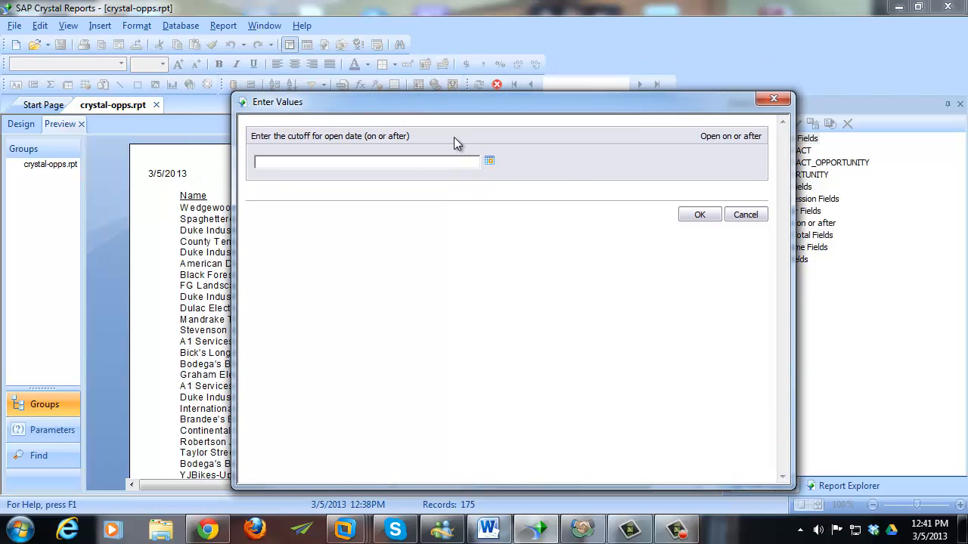
{"action": "left_click", "coordinate": [488, 164]}
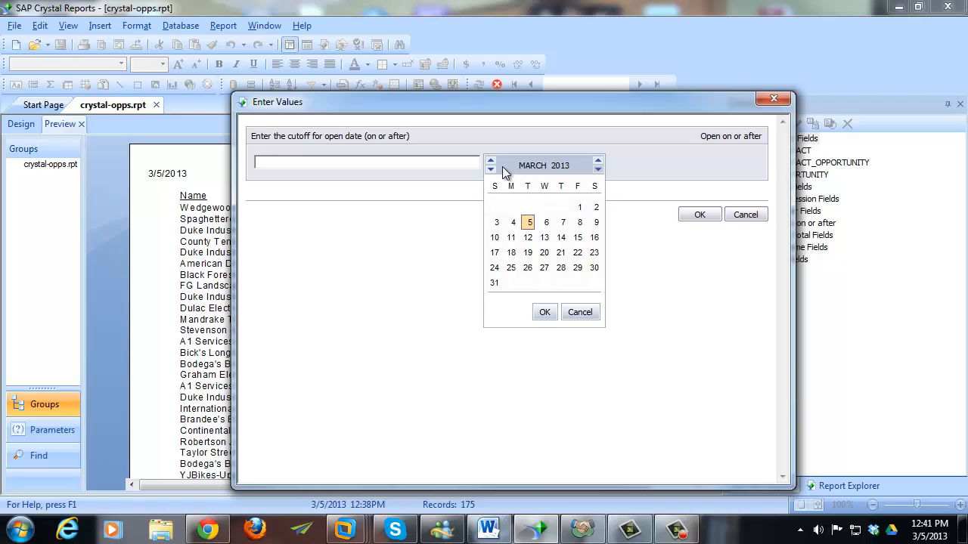
{"action": "left_click", "coordinate": [491, 163]}
{"action": "left_click", "coordinate": [492, 163]}
{"action": "left_click", "coordinate": [492, 163]}
{"action": "left_click", "coordinate": [492, 163]}
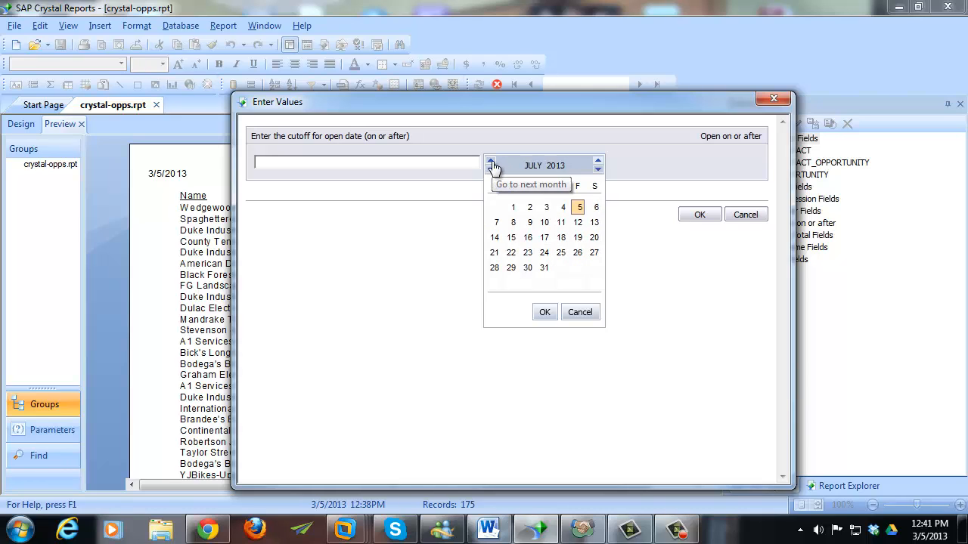
{"action": "left_click", "coordinate": [492, 163]}
{"action": "left_click", "coordinate": [491, 163]}
{"action": "left_click", "coordinate": [491, 163]}
{"action": "left_click", "coordinate": [492, 163]}
{"action": "left_click", "coordinate": [491, 164]}
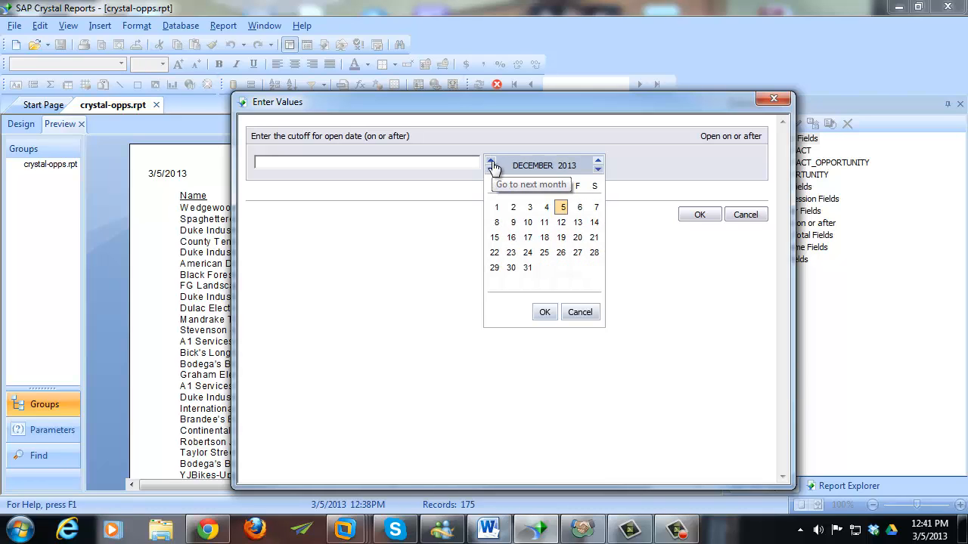
{"action": "left_click", "coordinate": [491, 164]}
{"action": "left_click", "coordinate": [492, 163]}
{"action": "left_click", "coordinate": [492, 164]}
{"action": "left_click", "coordinate": [491, 171]}
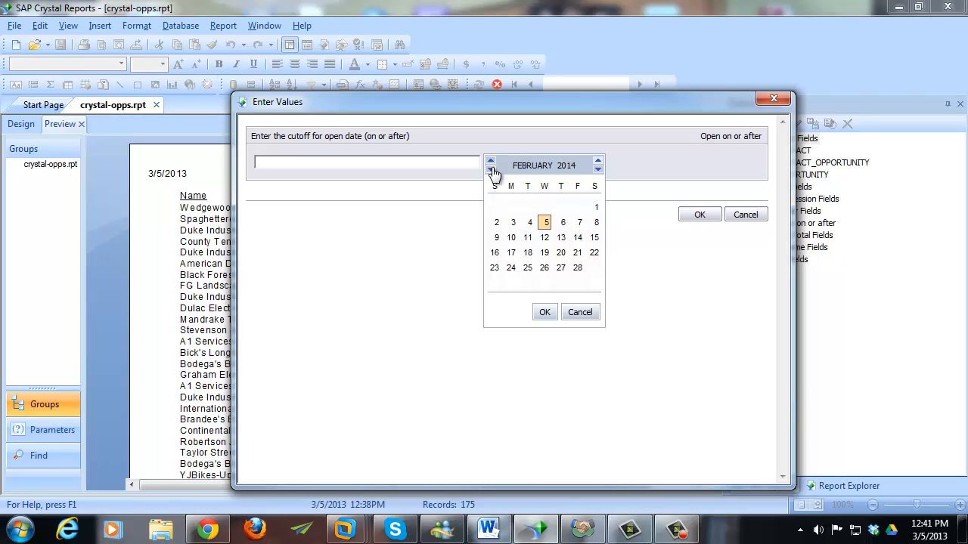
{"action": "left_click", "coordinate": [492, 170]}
{"action": "left_click", "coordinate": [491, 170]}
{"action": "left_click", "coordinate": [492, 170]}
{"action": "left_click", "coordinate": [491, 170]}
{"action": "left_click", "coordinate": [491, 170]}
{"action": "left_click", "coordinate": [491, 171]}
{"action": "left_click", "coordinate": [491, 170]}
{"action": "left_click", "coordinate": [491, 170]}
{"action": "left_click", "coordinate": [491, 170]}
{"action": "left_click", "coordinate": [492, 170]}
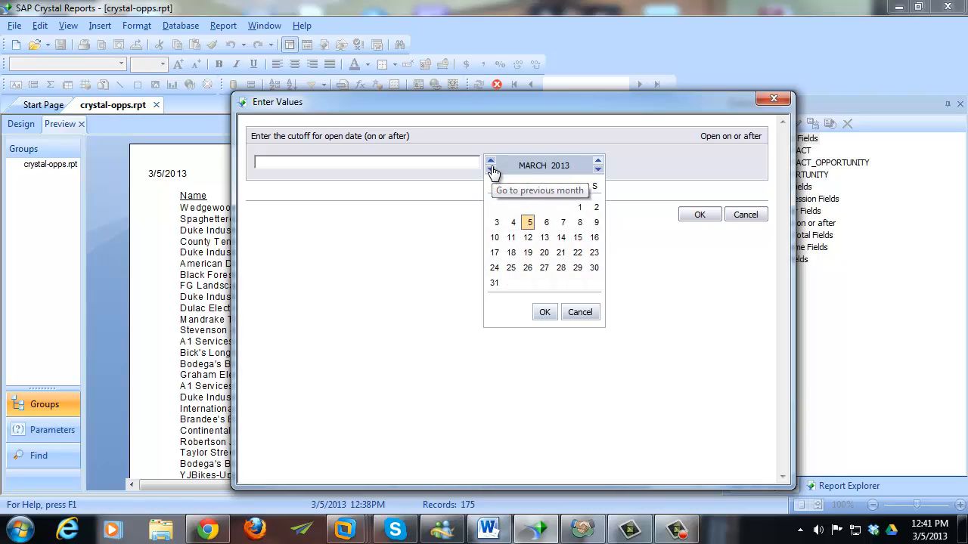
{"action": "left_click", "coordinate": [491, 170]}
{"action": "left_click", "coordinate": [491, 170]}
{"action": "left_click", "coordinate": [492, 170]}
{"action": "left_click", "coordinate": [492, 170]}
{"action": "left_click", "coordinate": [491, 170]}
{"action": "left_click", "coordinate": [491, 170]}
{"action": "left_click", "coordinate": [492, 170]}
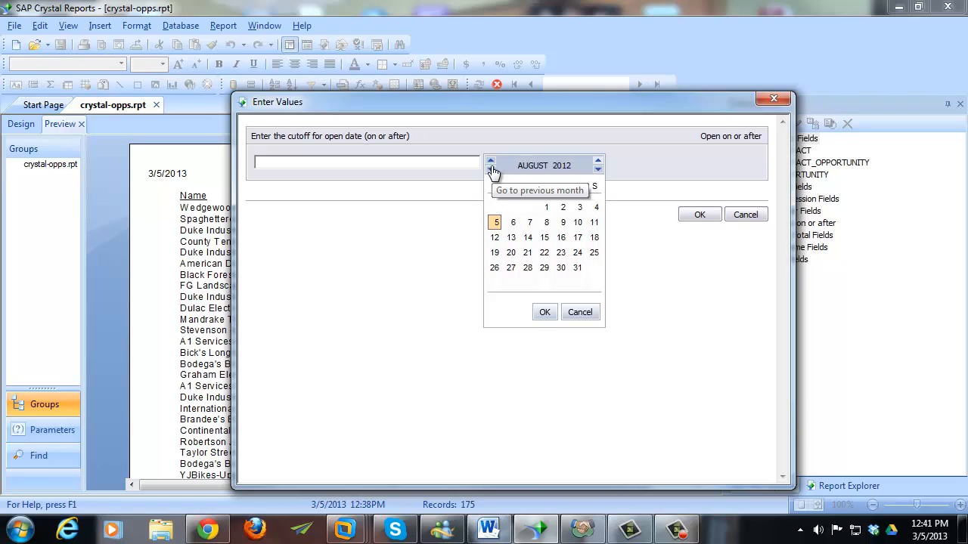
{"action": "left_click", "coordinate": [492, 170]}
{"action": "left_click", "coordinate": [491, 170]}
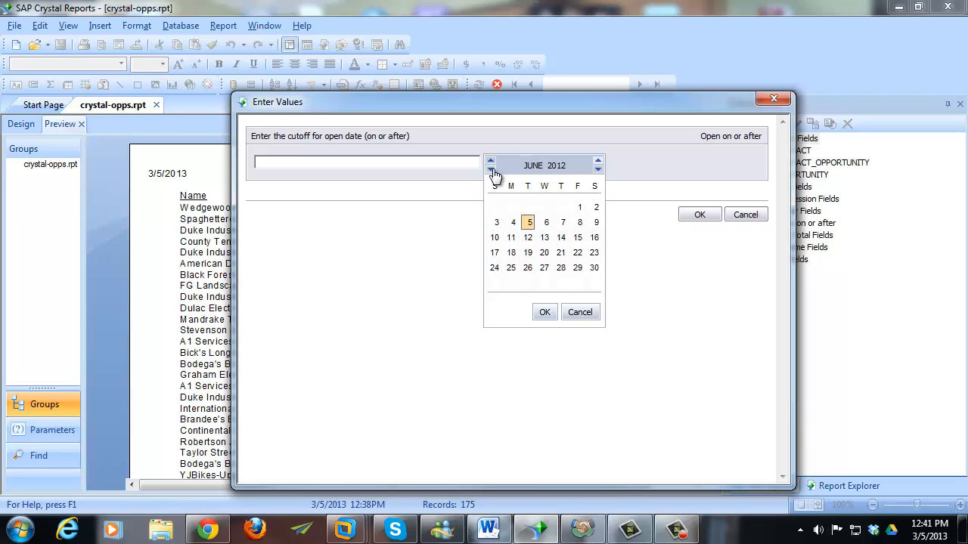
- Enter June 1, 2012 as the Open on or after cutoff and refresh the preview
{"action": "left_click", "coordinate": [578, 207]}
{"action": "left_click", "coordinate": [556, 315]}
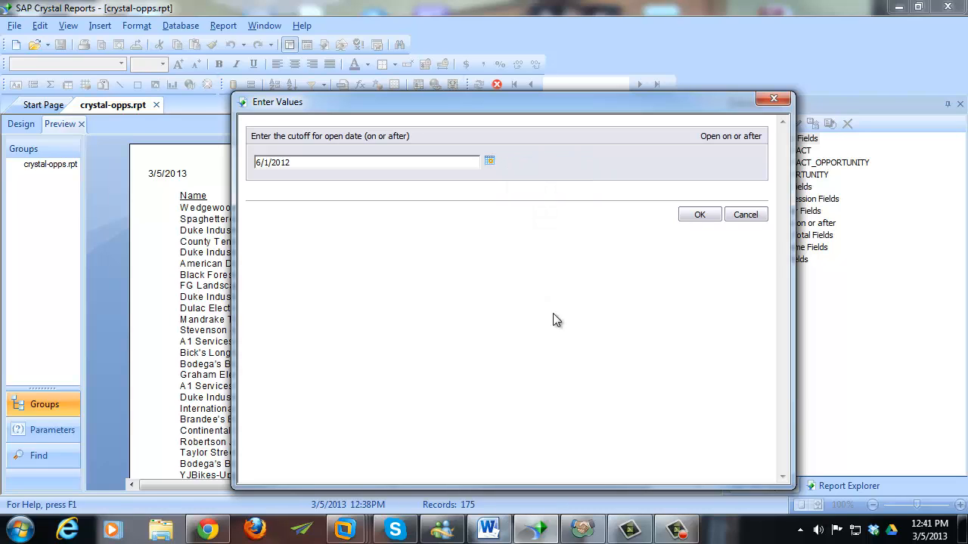
{"action": "left_click", "coordinate": [698, 216]}
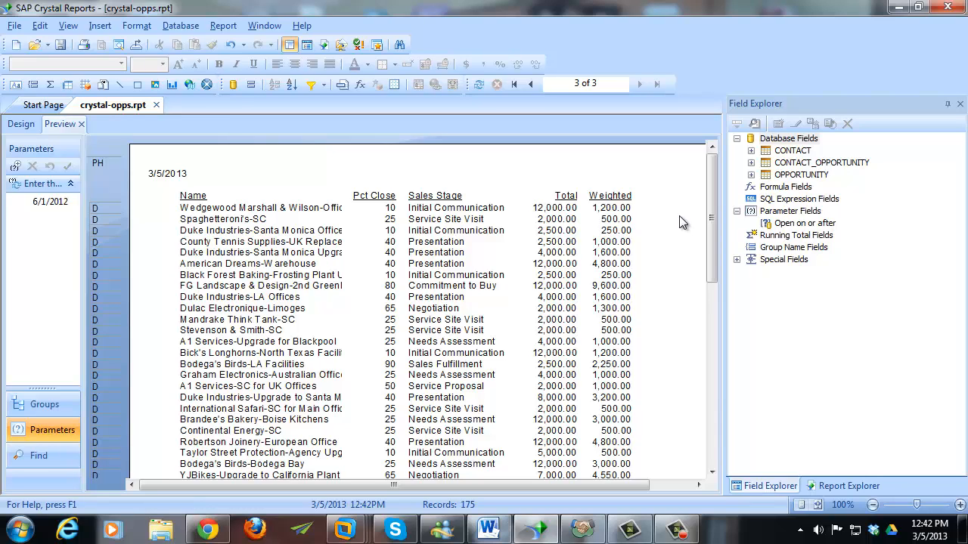
- Switch to Design view and select the Name column heading
{"action": "left_click", "coordinate": [21, 124]}
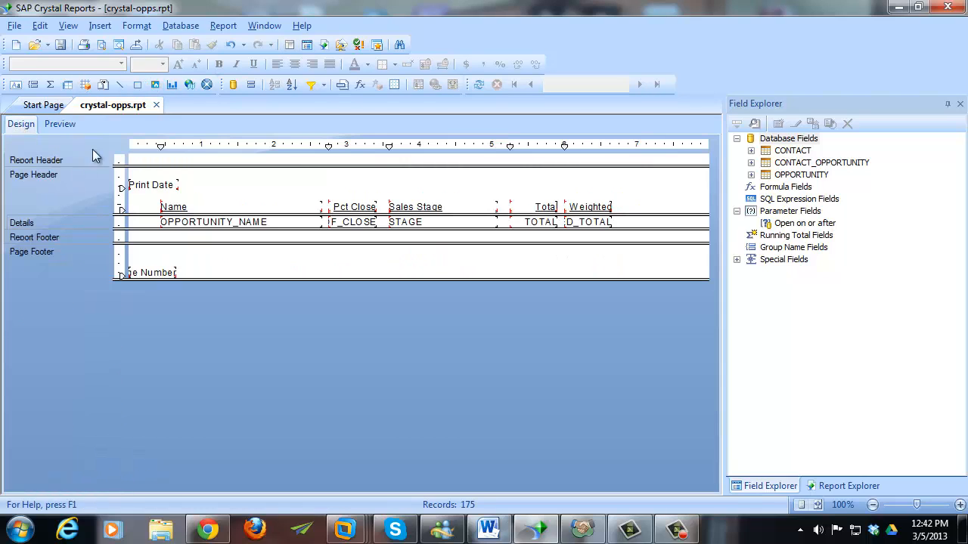
{"action": "left_click", "coordinate": [214, 207]}
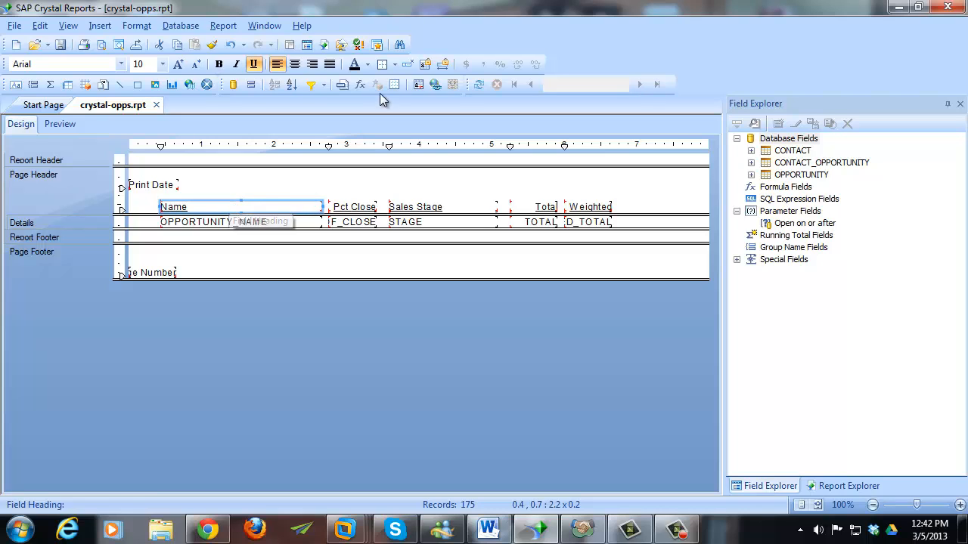
{"action": "left_click", "coordinate": [395, 65]}
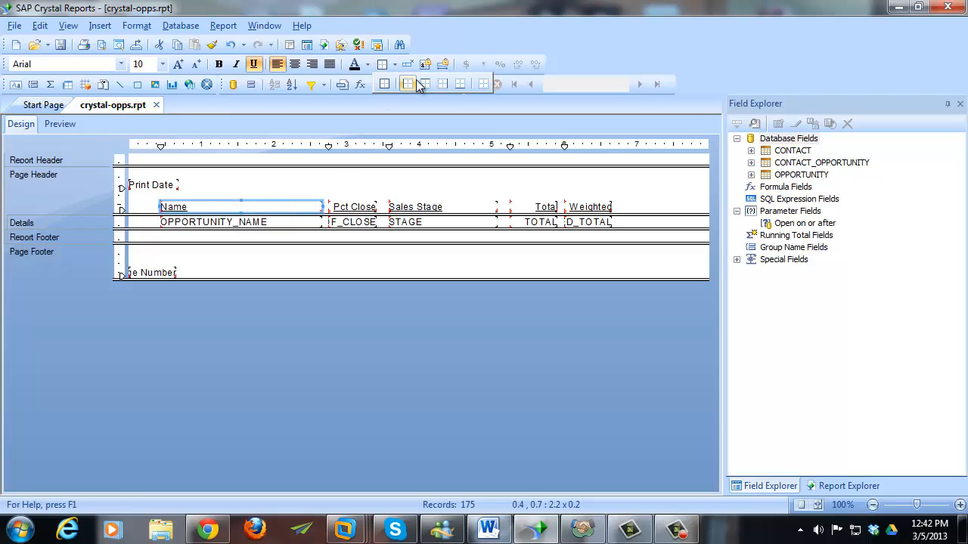
- Open the Format Editor for the Name heading via Format Text
{"action": "left_click", "coordinate": [476, 35]}
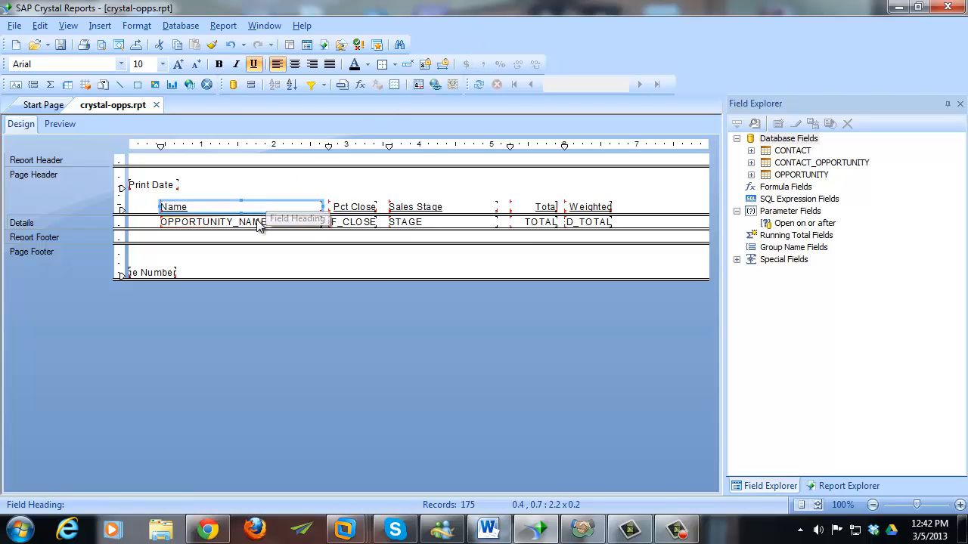
{"action": "right_click", "coordinate": [264, 207]}
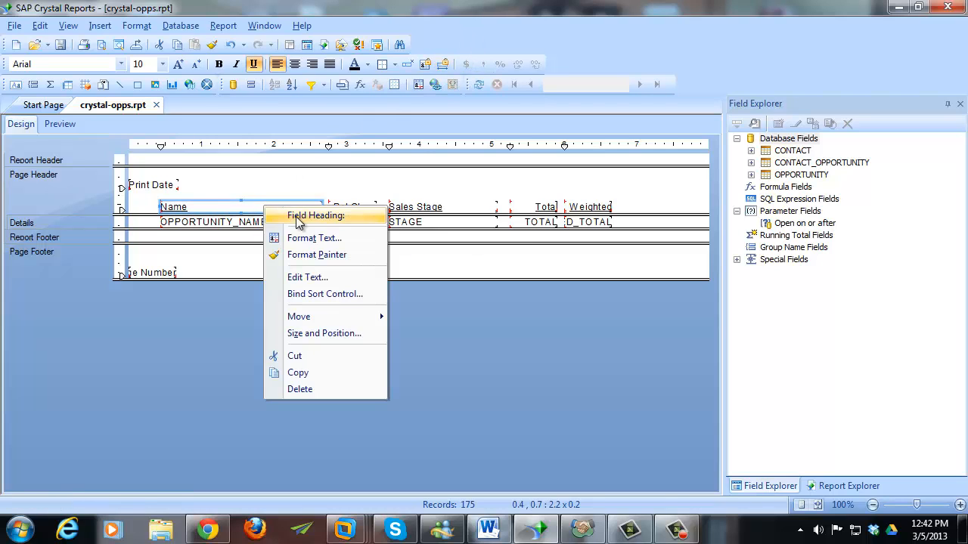
{"action": "left_click", "coordinate": [357, 237]}
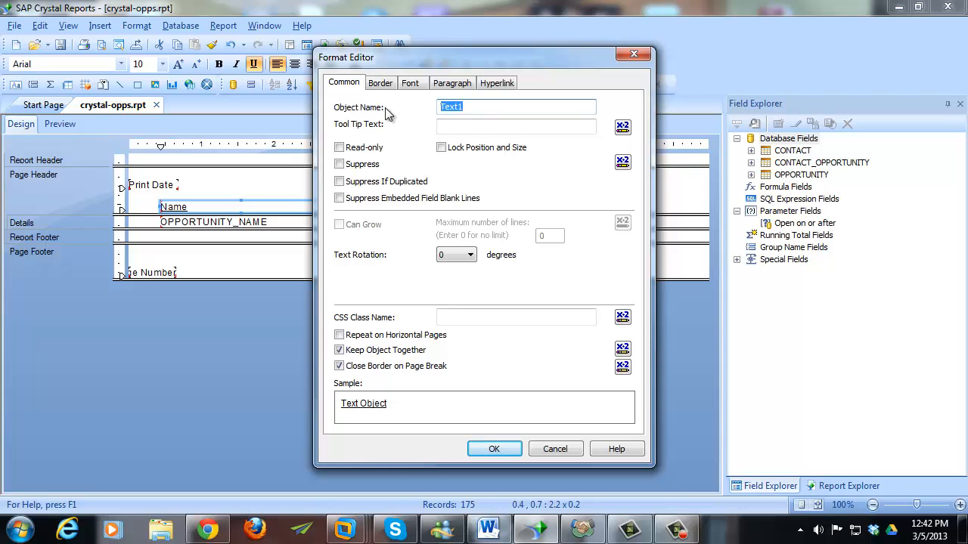
{"action": "left_click_drag", "start_coordinate": [398, 54], "coordinate": [337, 52]}
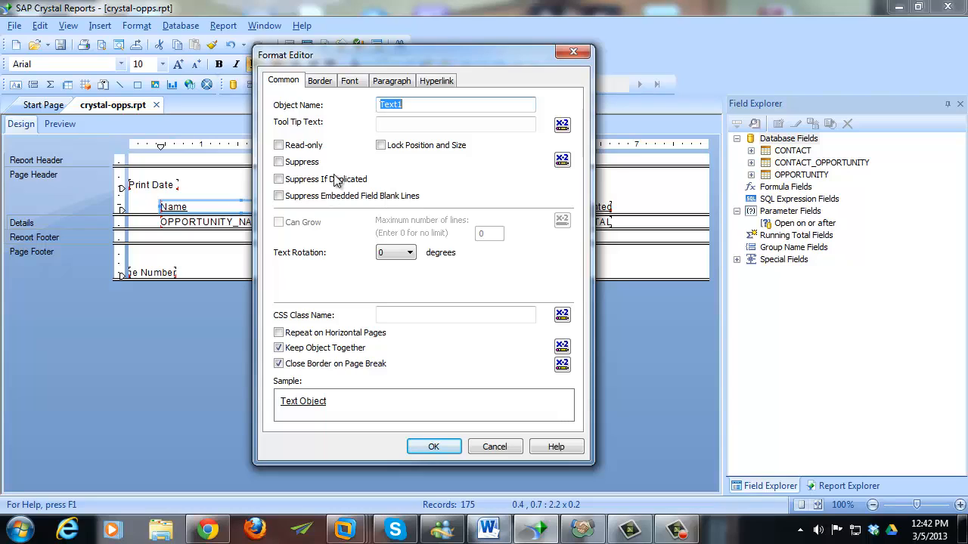
- Show the Border tab, leaving the Left line style at None
{"action": "left_click", "coordinate": [321, 81]}
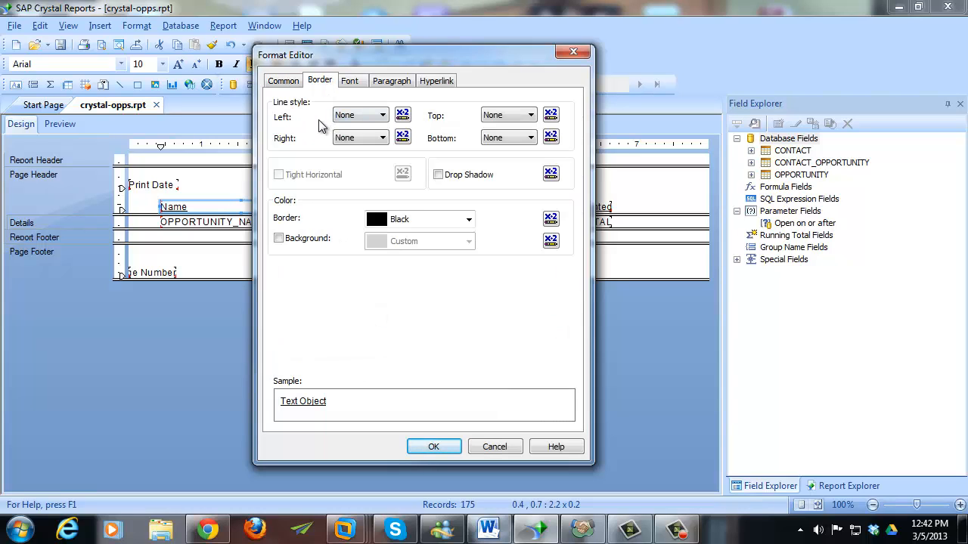
{"action": "left_click", "coordinate": [373, 119]}
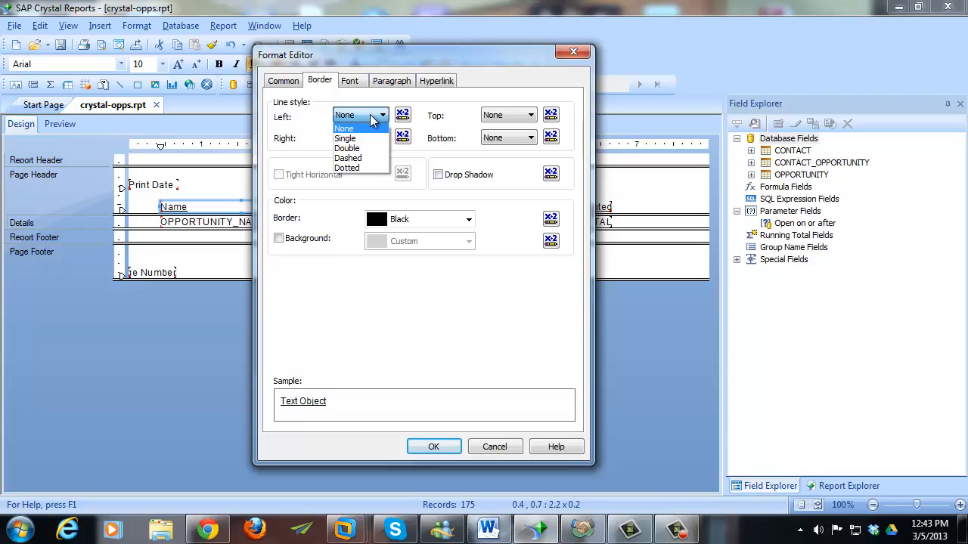
{"action": "left_click", "coordinate": [372, 120]}
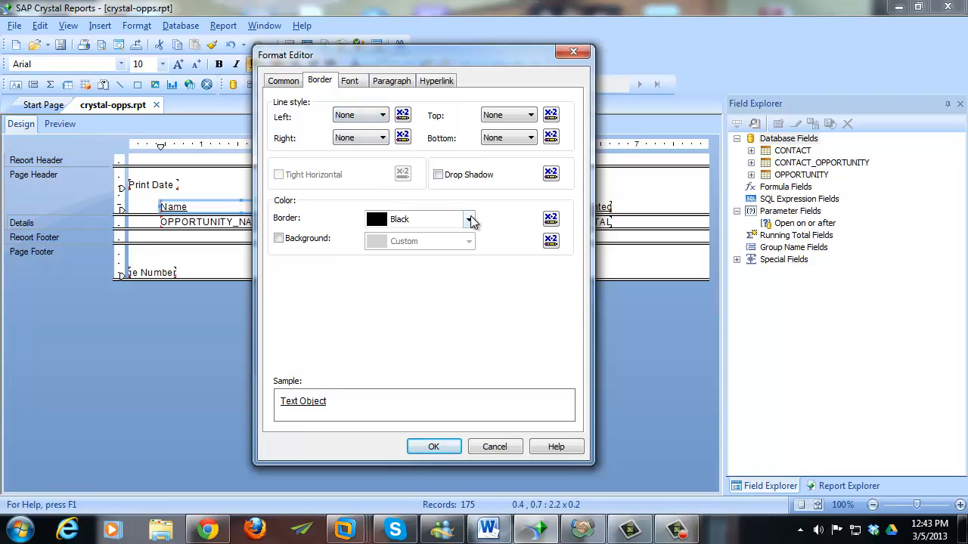
{"action": "left_click_drag", "start_coordinate": [486, 55], "coordinate": [650, 56]}
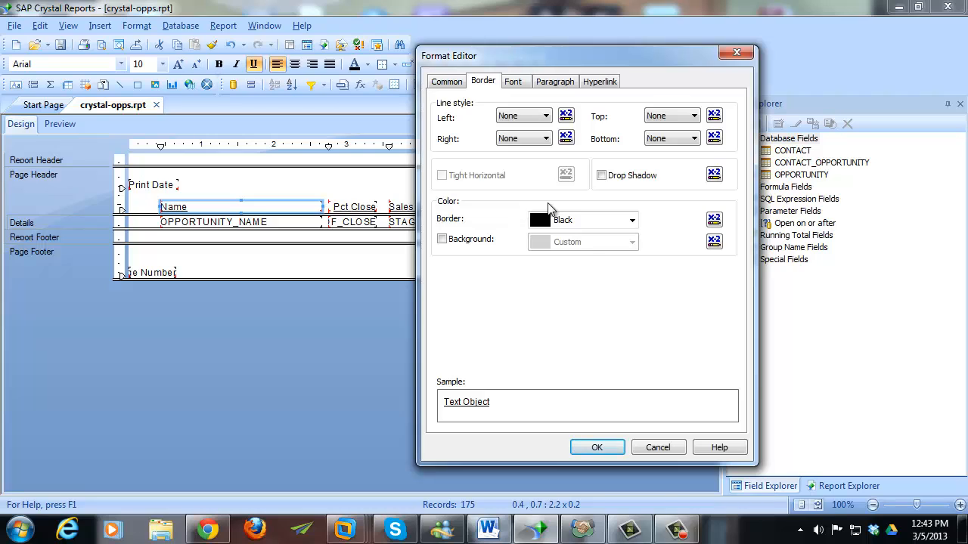
{"action": "left_click_drag", "start_coordinate": [618, 60], "coordinate": [562, 56]}
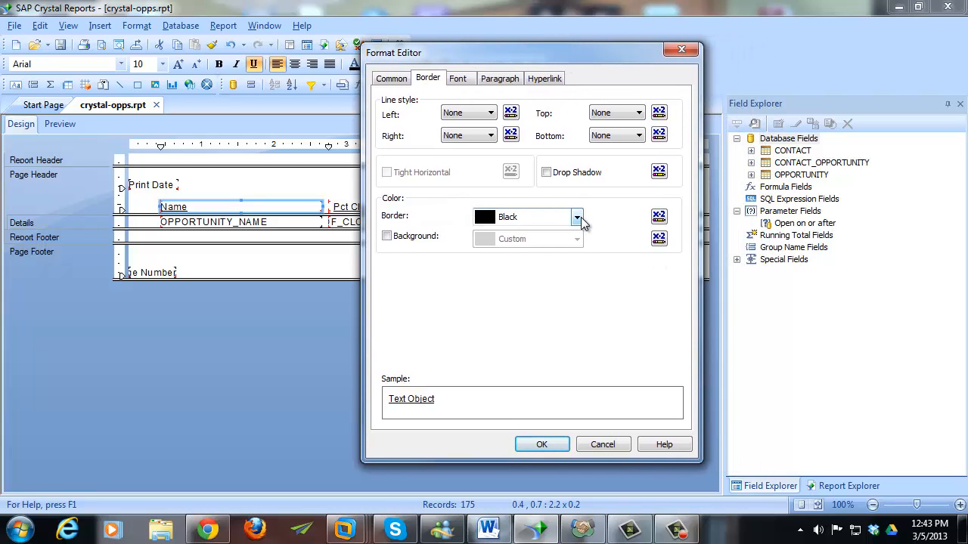
- Open and save-close the Left Line Style and Border Color conditional formulas
{"action": "left_click", "coordinate": [510, 112]}
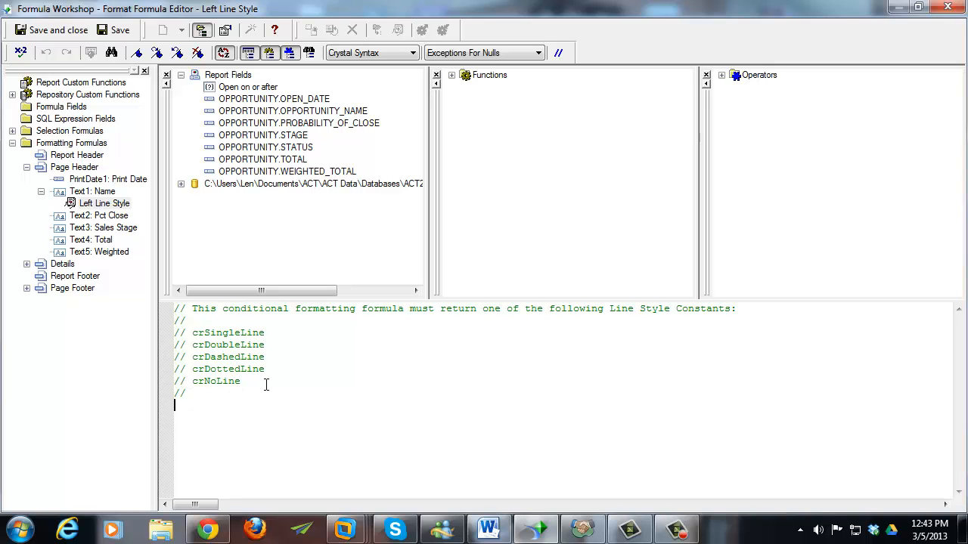
{"action": "left_click", "coordinate": [76, 33]}
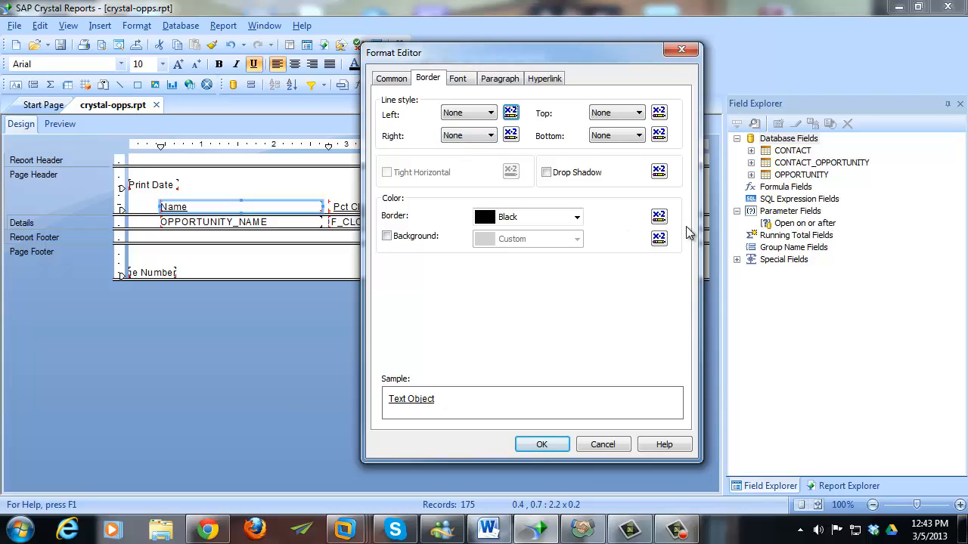
{"action": "left_click", "coordinate": [658, 218]}
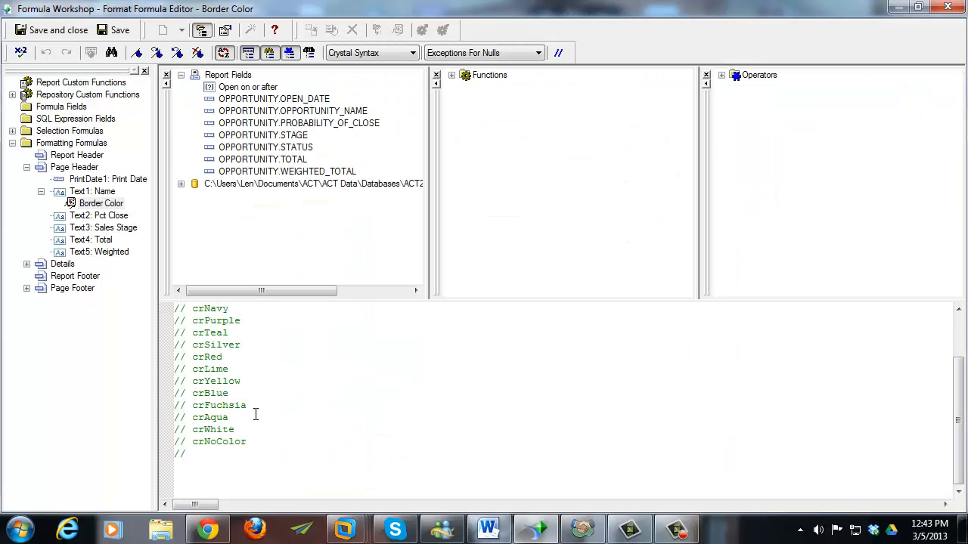
{"action": "left_click", "coordinate": [53, 30]}
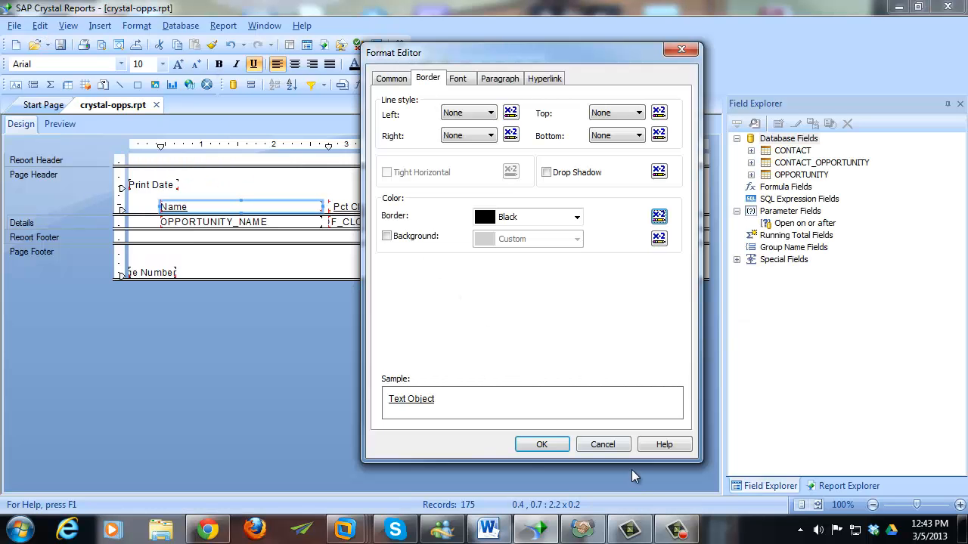
{"action": "left_click", "coordinate": [625, 446]}
{"action": "left_click", "coordinate": [590, 271]}
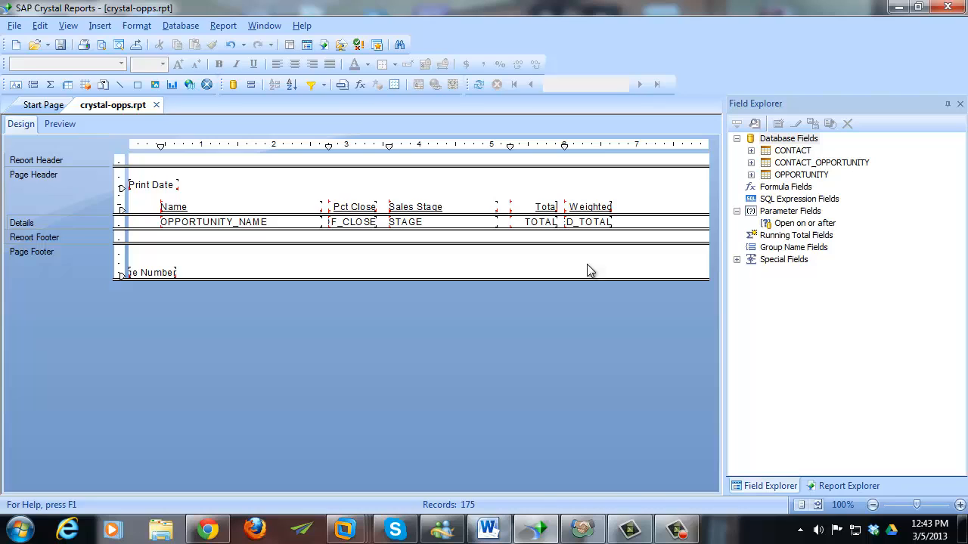
{"action": "right_click", "coordinate": [538, 225]}
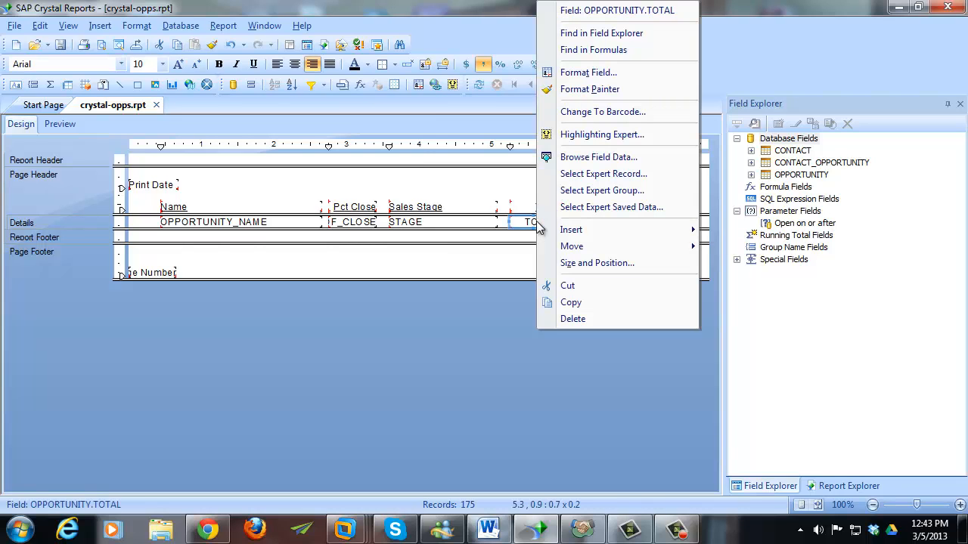
{"action": "left_click", "coordinate": [627, 73]}
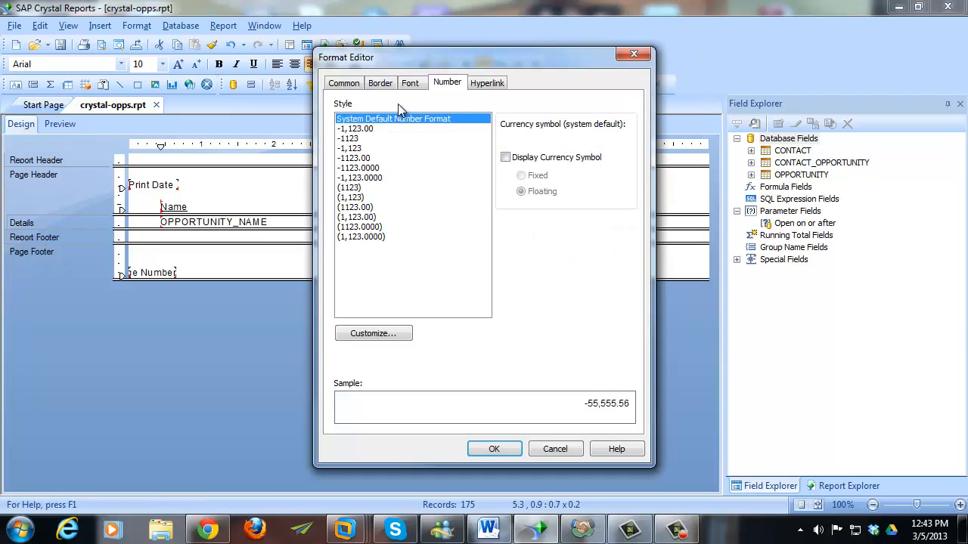
{"action": "left_click", "coordinate": [408, 84]}
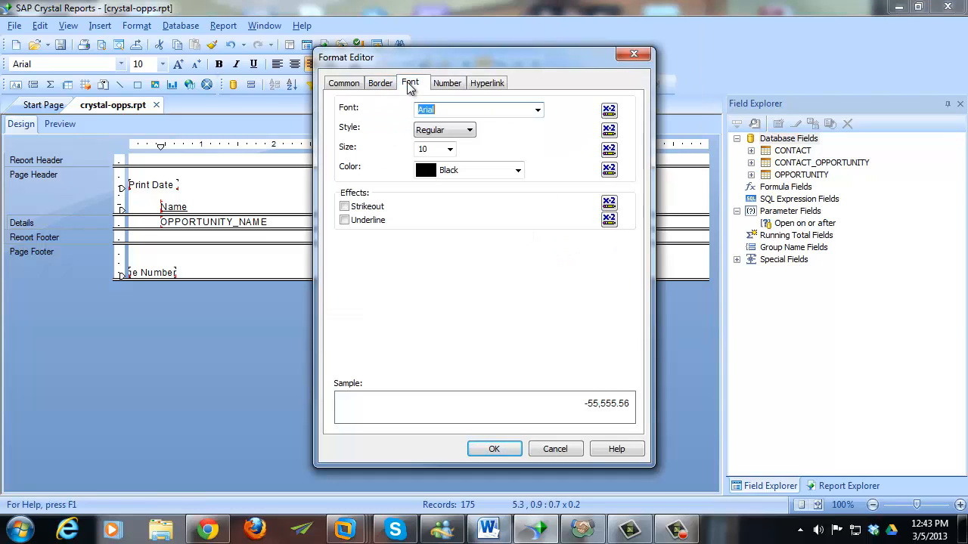
{"action": "left_click", "coordinate": [609, 170]}
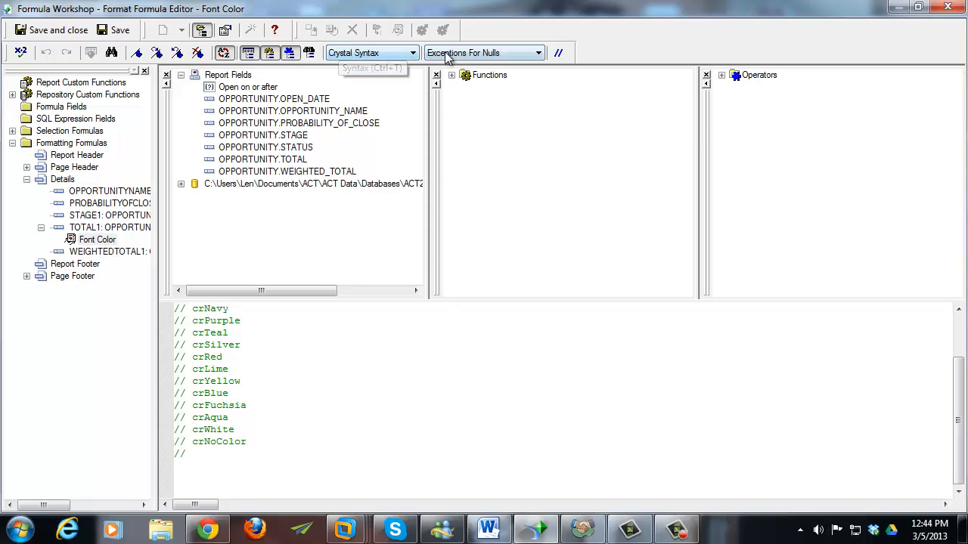
- Keep Crystal Syntax and set the TOTAL1 Font Color formula to Default Values For Nulls
{"action": "left_click", "coordinate": [404, 56]}
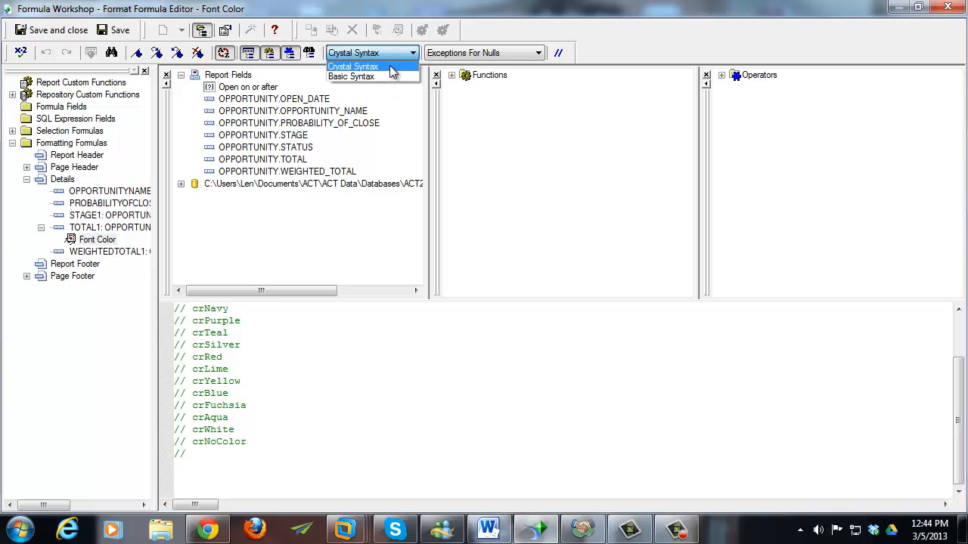
{"action": "left_click", "coordinate": [391, 70]}
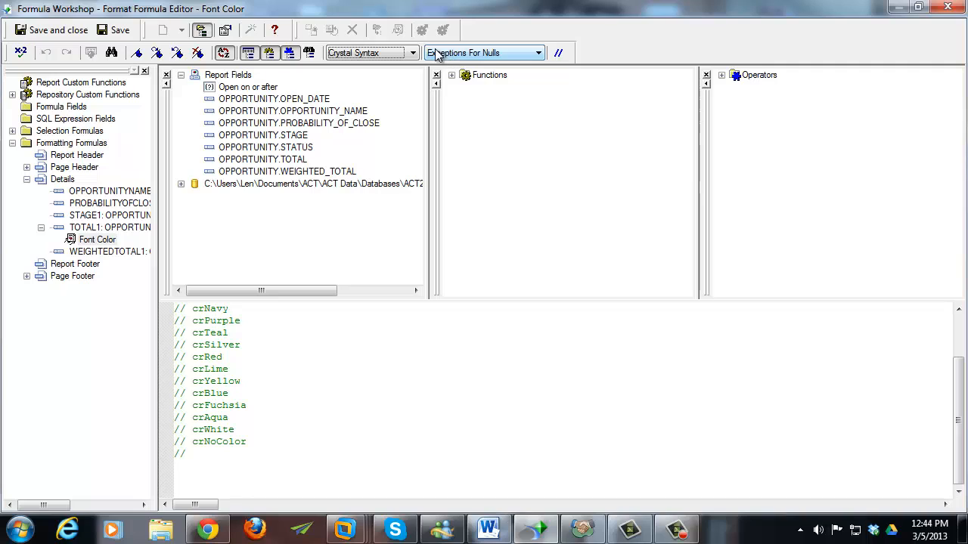
{"action": "left_click", "coordinate": [514, 56]}
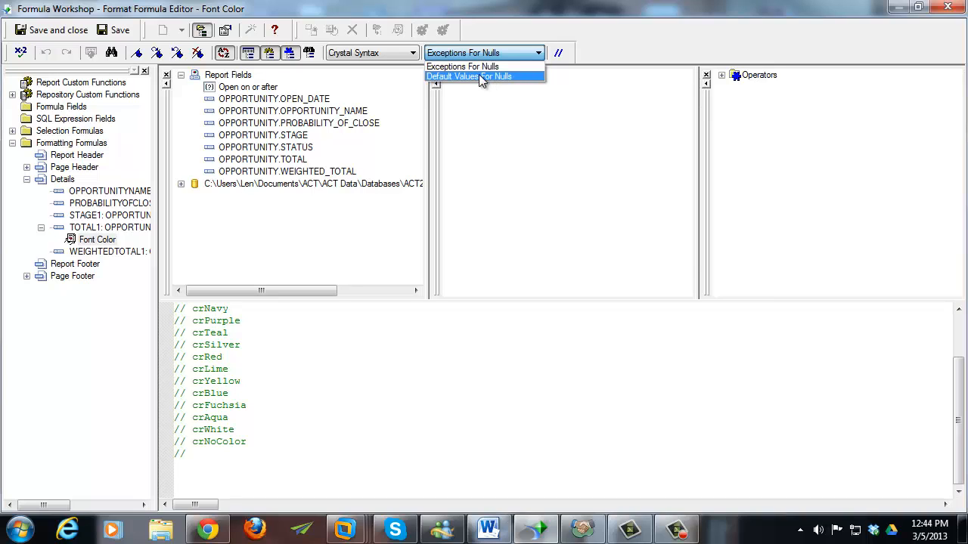
{"action": "left_click", "coordinate": [479, 77]}
{"action": "left_click", "coordinate": [208, 473]}
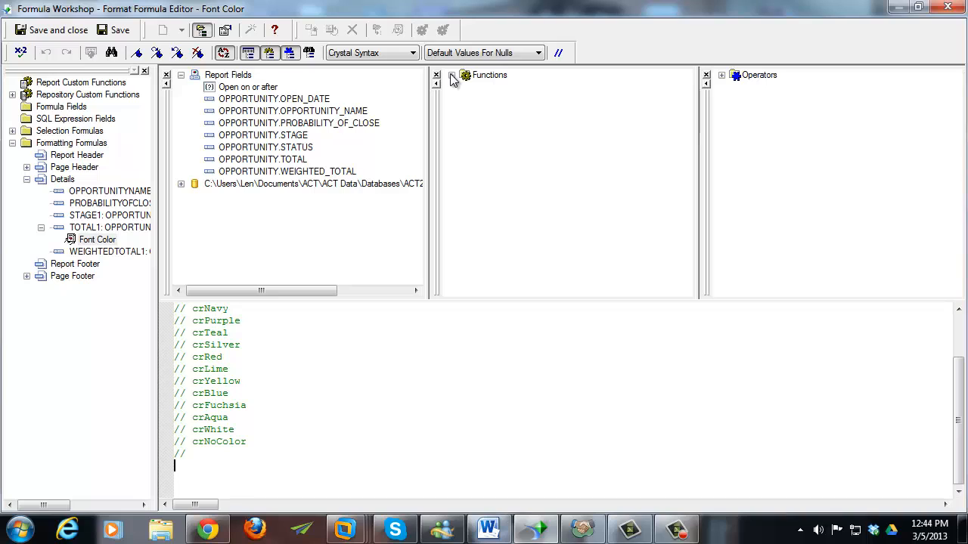
- Write the font colour formula: if {OPPORTUNITY.TOTAL} > 1000 then crLime else crBlue
{"action": "left_click", "coordinate": [722, 75]}
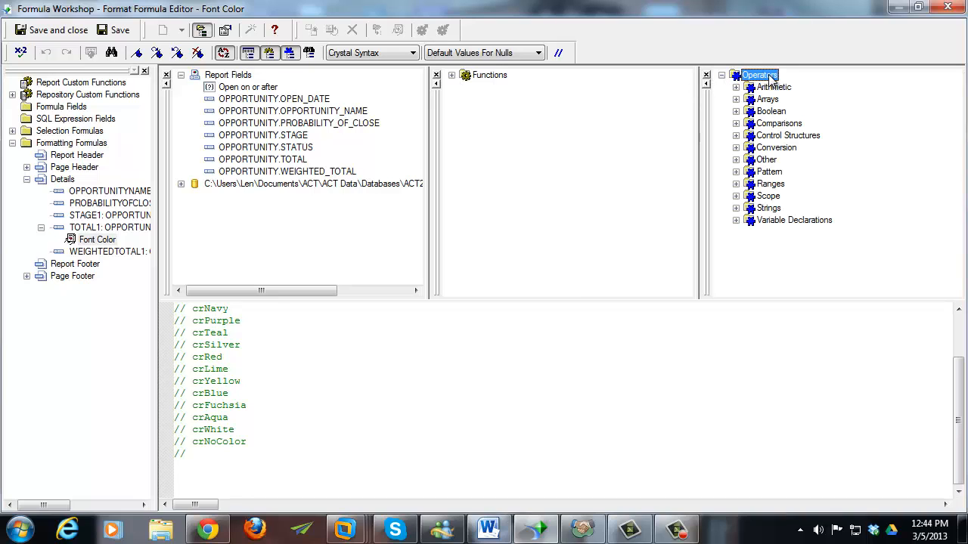
{"action": "left_click", "coordinate": [736, 136]}
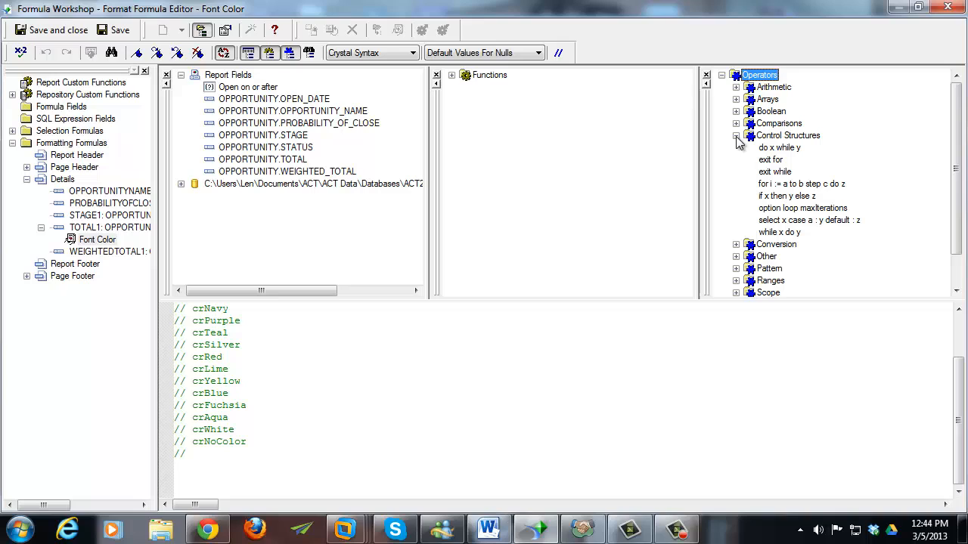
{"action": "double_click", "coordinate": [792, 197]}
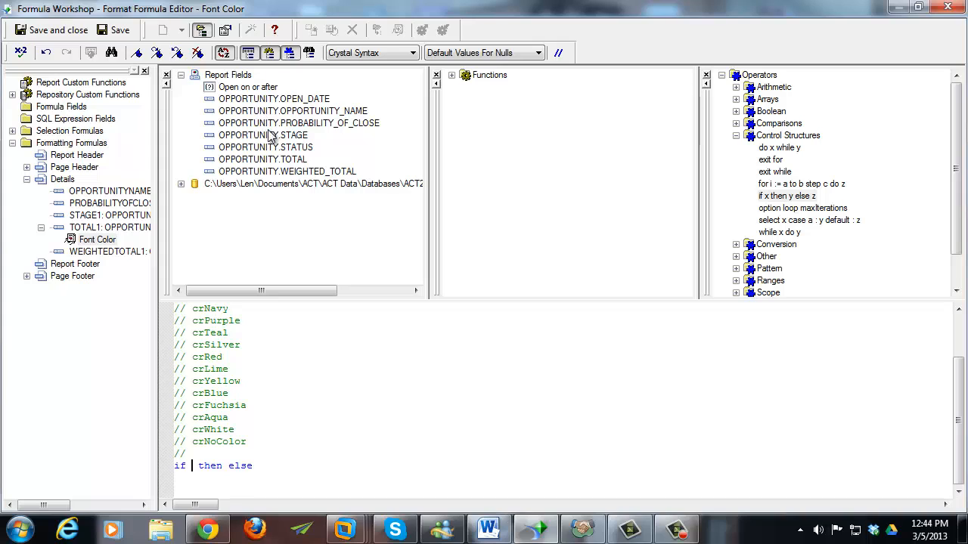
{"action": "double_click", "coordinate": [268, 159]}
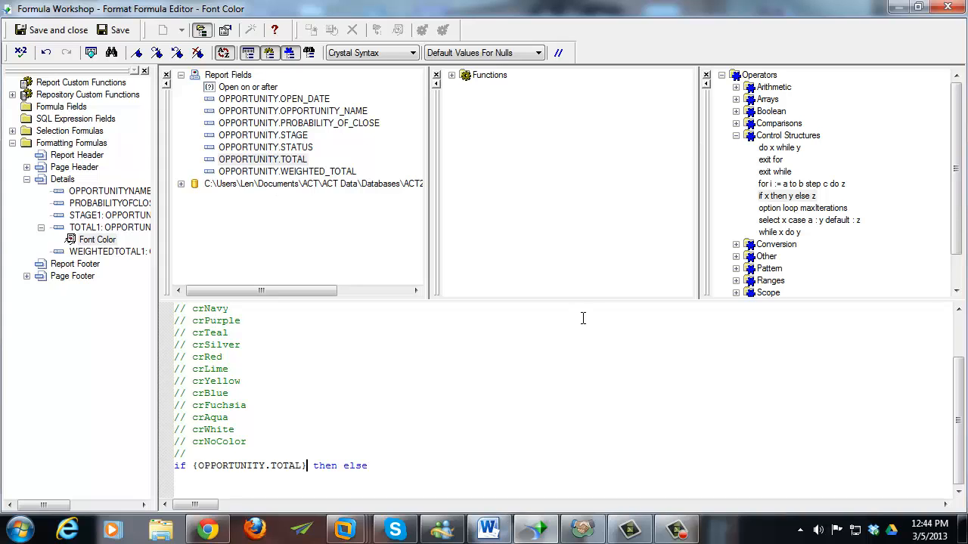
{"action": "type", "text": "> 1000"}
{"action": "key", "text": "Return"}
{"action": "key", "text": "Return"}
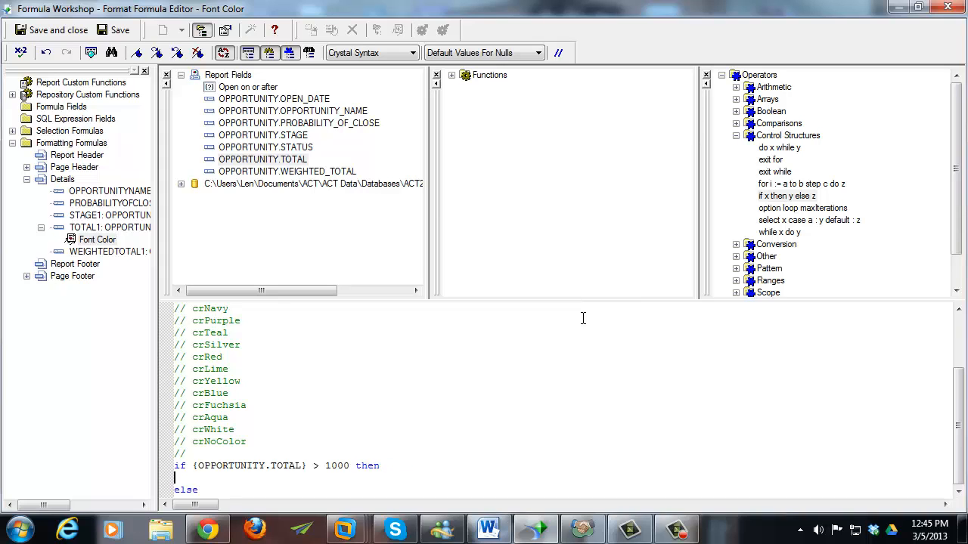
{"action": "key", "text": "Tab"}
{"action": "type", "text": "cr"}
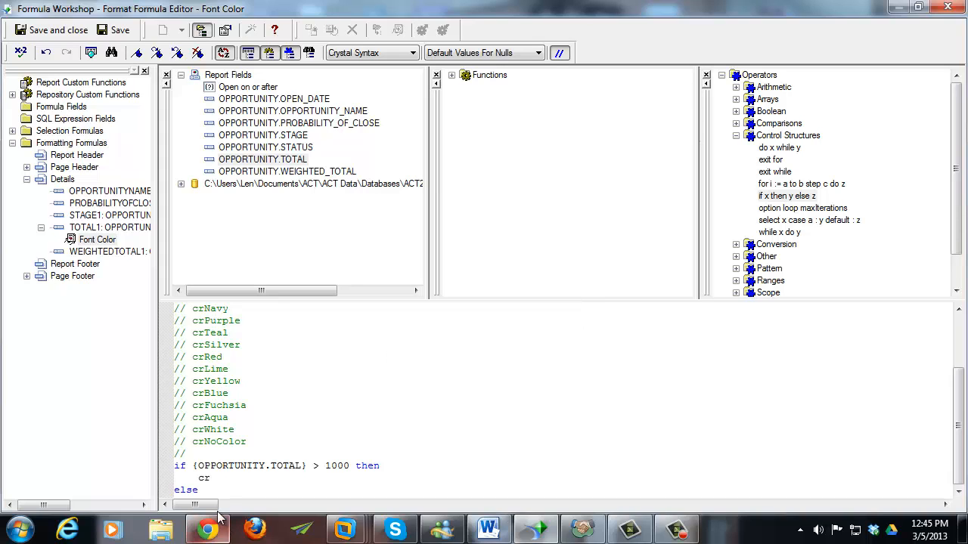
{"action": "left_click", "coordinate": [217, 482]}
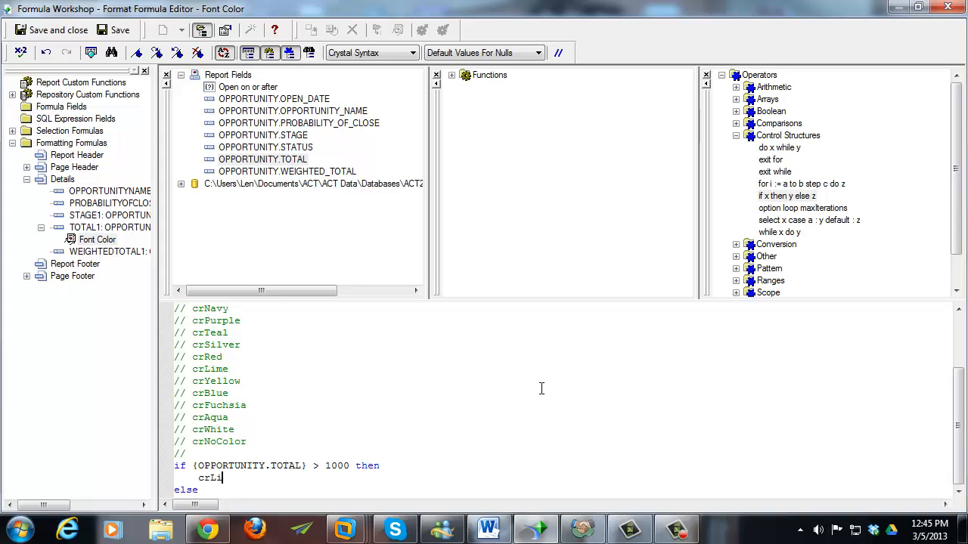
{"action": "key", "text": "Return"}
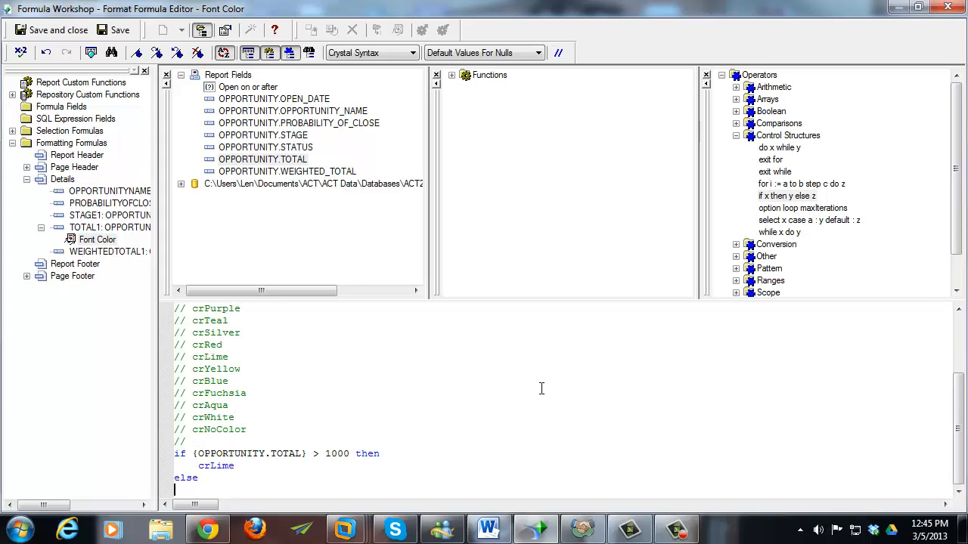
{"action": "type", "text": "crBlue"}
- Check the formula for errors, then save it and close the Formula Workshop
{"action": "left_click", "coordinate": [21, 52]}
{"action": "left_click", "coordinate": [518, 298]}
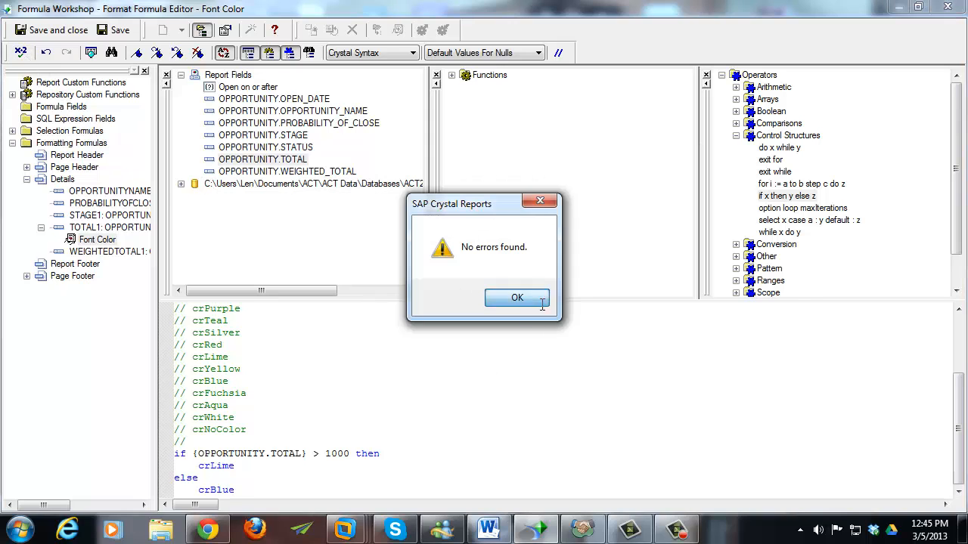
{"action": "left_click", "coordinate": [51, 29]}
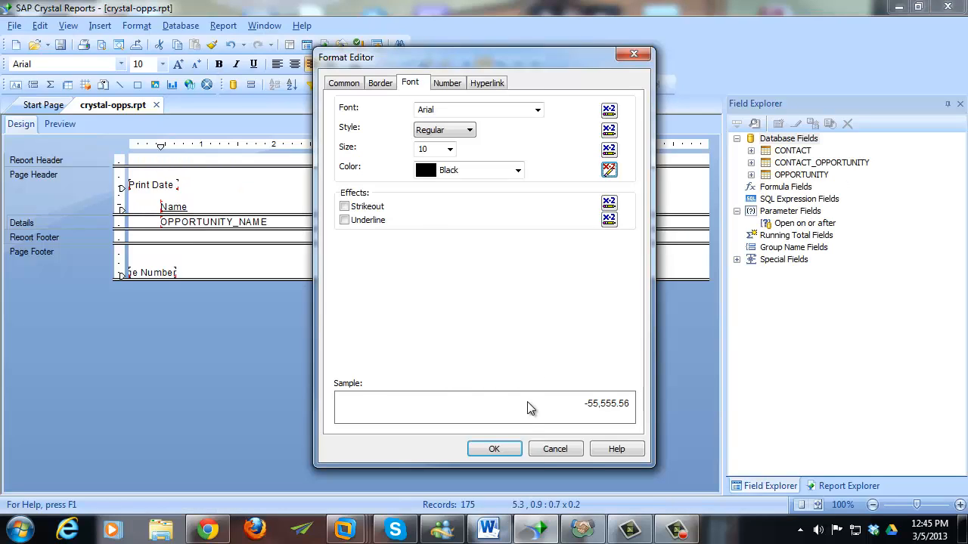
- Apply the colour formatting and preview: Totals above 1000 show lime, the 500.00 amount blue
{"action": "left_click", "coordinate": [501, 448]}
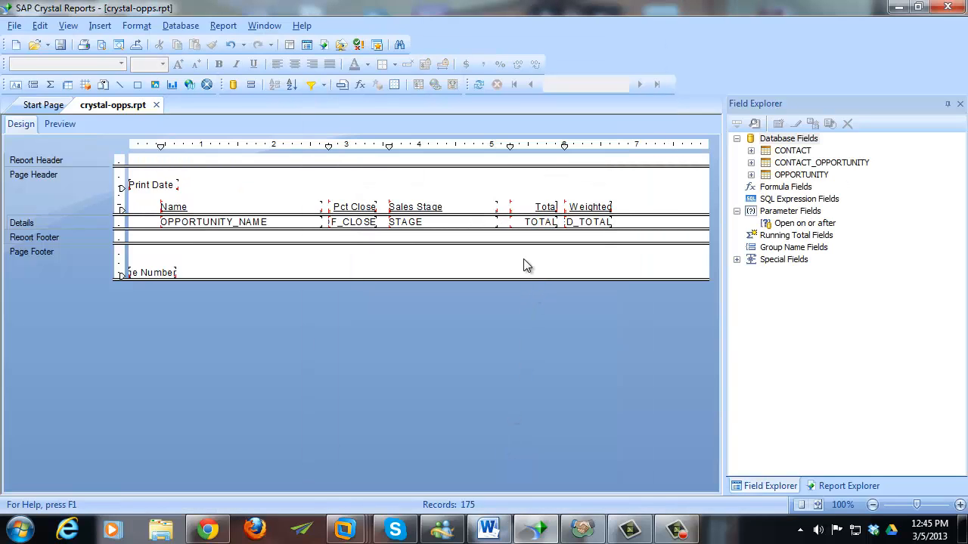
{"action": "left_click", "coordinate": [68, 126]}
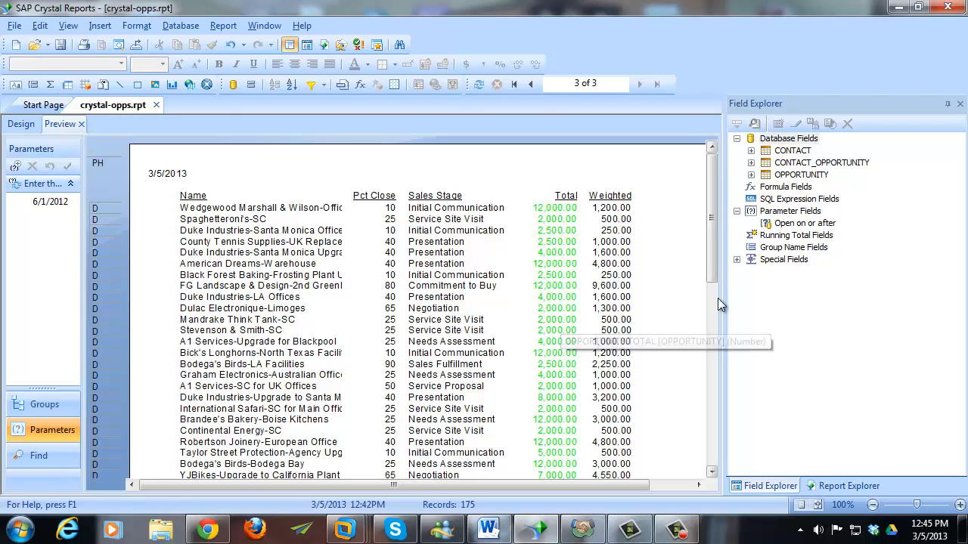
{"action": "scroll", "coordinate": [712, 301], "scroll_direction": "down", "scroll_amount": 10}
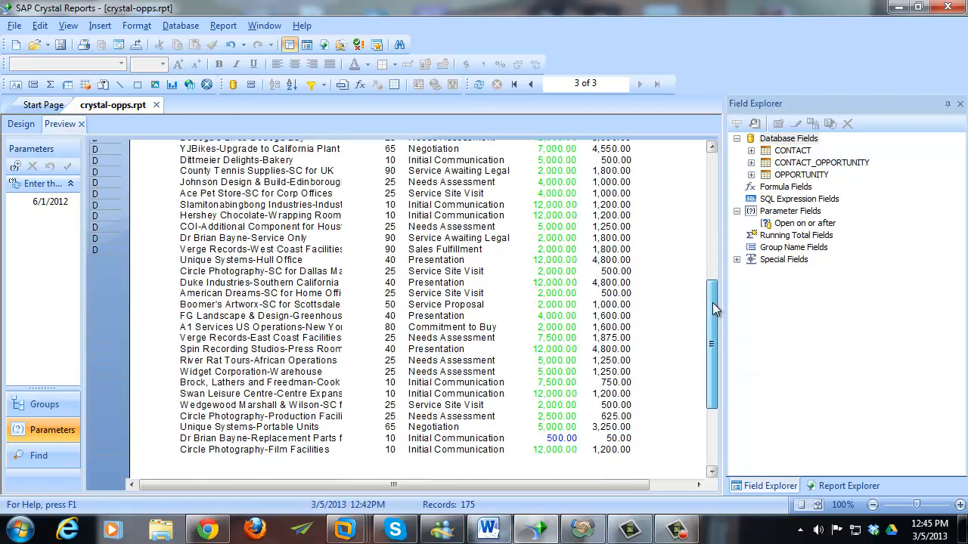
{"action": "left_click_drag", "start_coordinate": [716, 320], "coordinate": [707, 162]}
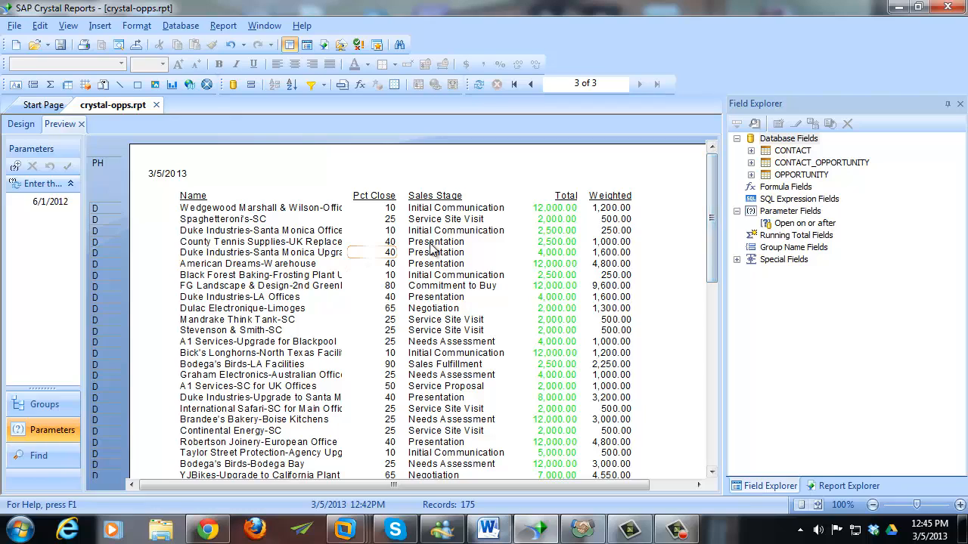
{"action": "left_click", "coordinate": [550, 211]}
{"action": "right_click", "coordinate": [549, 213]}
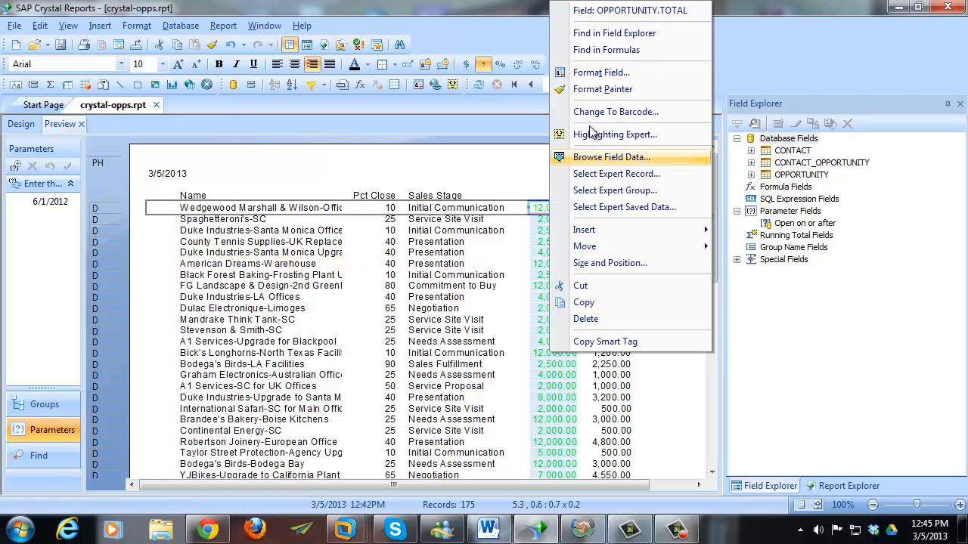
- Edit the Total field's font colour formula, raising the threshold from 1000 to 10000
{"action": "left_click", "coordinate": [601, 73]}
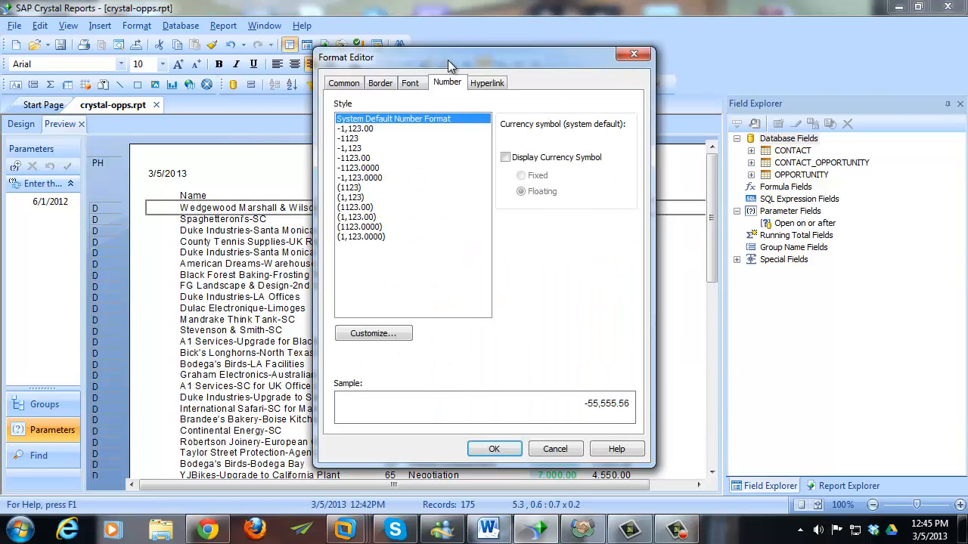
{"action": "left_click", "coordinate": [410, 83]}
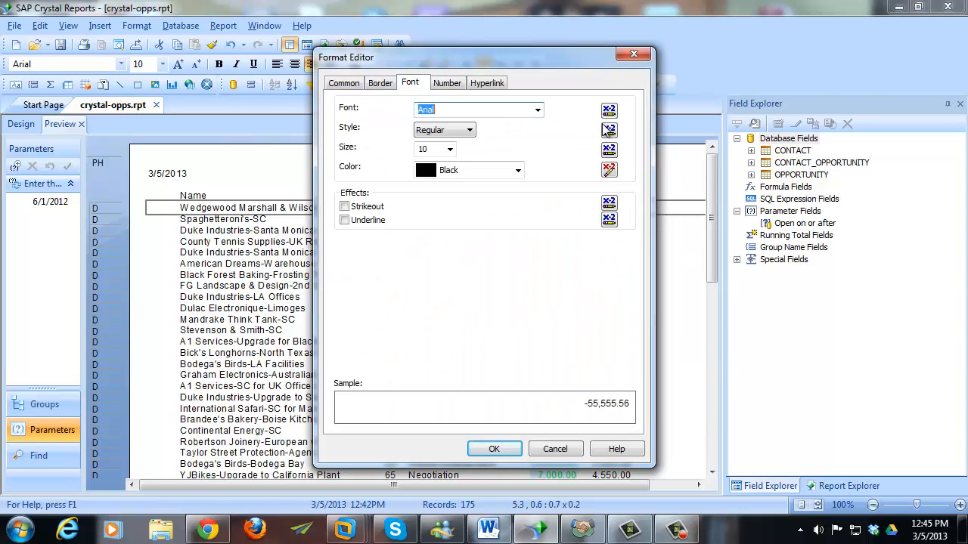
{"action": "left_click", "coordinate": [610, 170]}
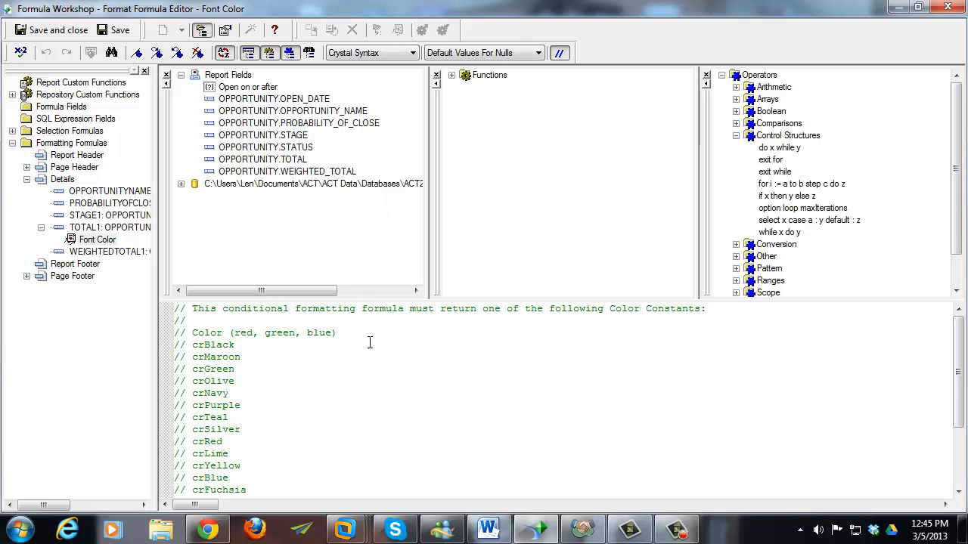
{"action": "left_click_drag", "start_coordinate": [967, 363], "coordinate": [966, 420]}
{"action": "left_click", "coordinate": [326, 454]}
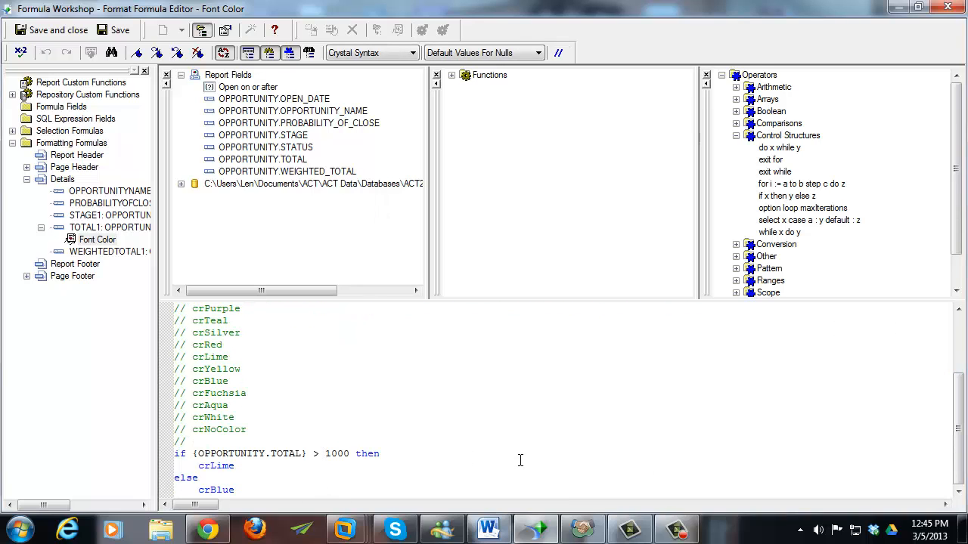
{"action": "key", "text": "Right"}
{"action": "type", "text": "0"}
- Change crLime to crGreen, save and apply the formatting, then return to Design view
{"action": "key", "text": "ctrl+Home"}
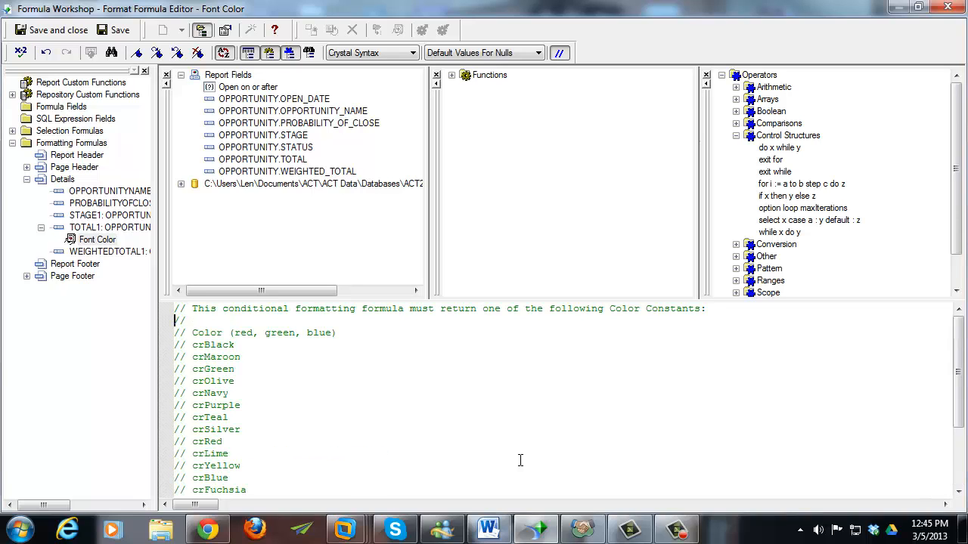
{"action": "key", "text": "Down"}
{"action": "key", "text": "Down"}
{"action": "key", "text": "Down"}
{"action": "key", "text": "Down"}
{"action": "key", "text": "Down"}
{"action": "key", "text": "Down"}
{"action": "key", "text": "Down"}
{"action": "key", "text": "Down"}
{"action": "key", "text": "Down"}
{"action": "key", "text": "Down"}
{"action": "key", "text": "Down"}
{"action": "key", "text": "Down"}
{"action": "key", "text": "Down"}
{"action": "key", "text": "Down"}
{"action": "key", "text": "Down"}
{"action": "key", "text": "Down"}
{"action": "key", "text": "Down"}
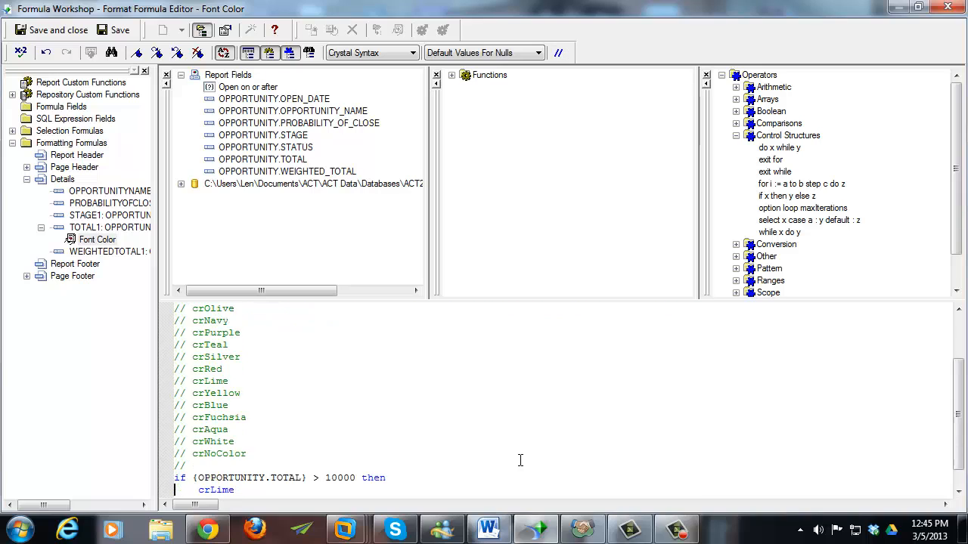
{"action": "key", "text": "shift+Left"}
{"action": "key", "text": "shift+Left"}
{"action": "key", "text": "shift+Left"}
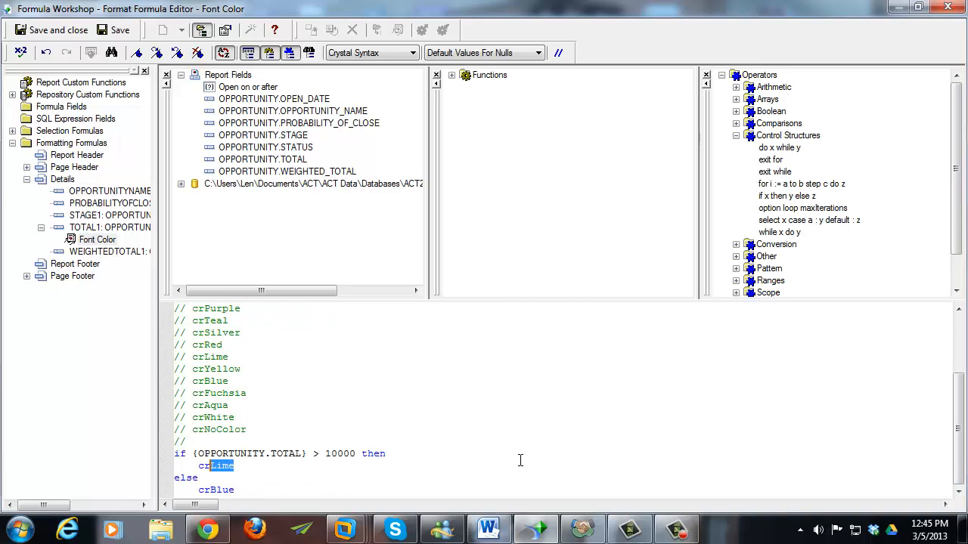
{"action": "type", "text": "Green"}
{"action": "left_click", "coordinate": [38, 31]}
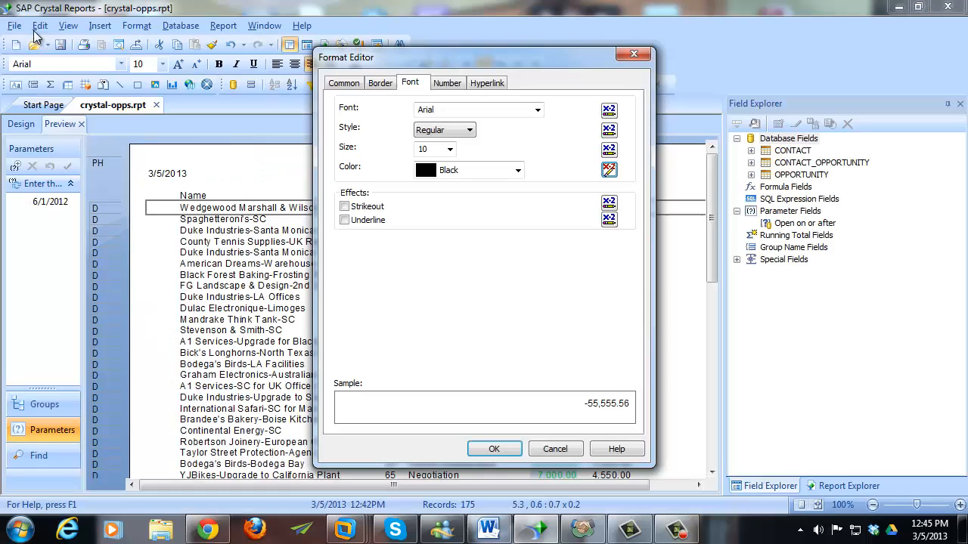
{"action": "left_click", "coordinate": [496, 451]}
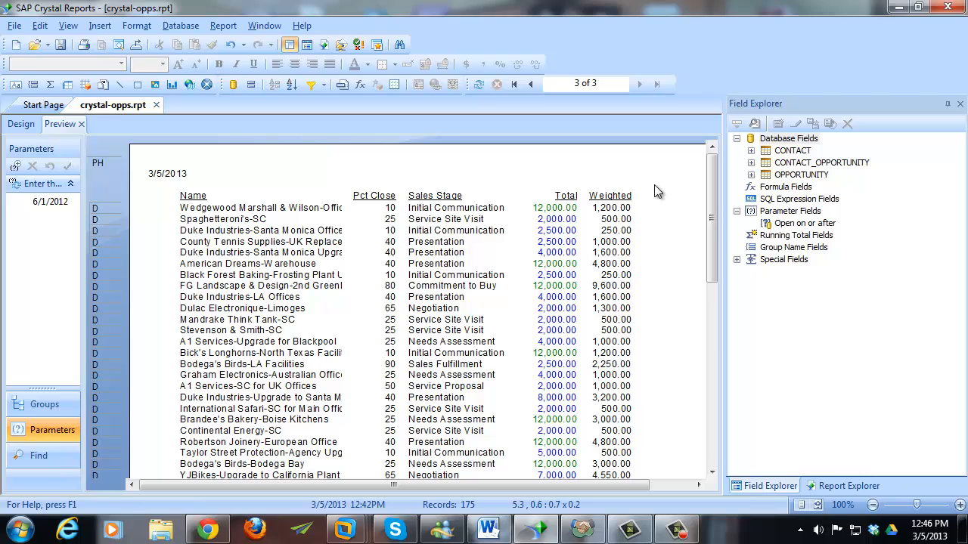
{"action": "left_click", "coordinate": [21, 126]}
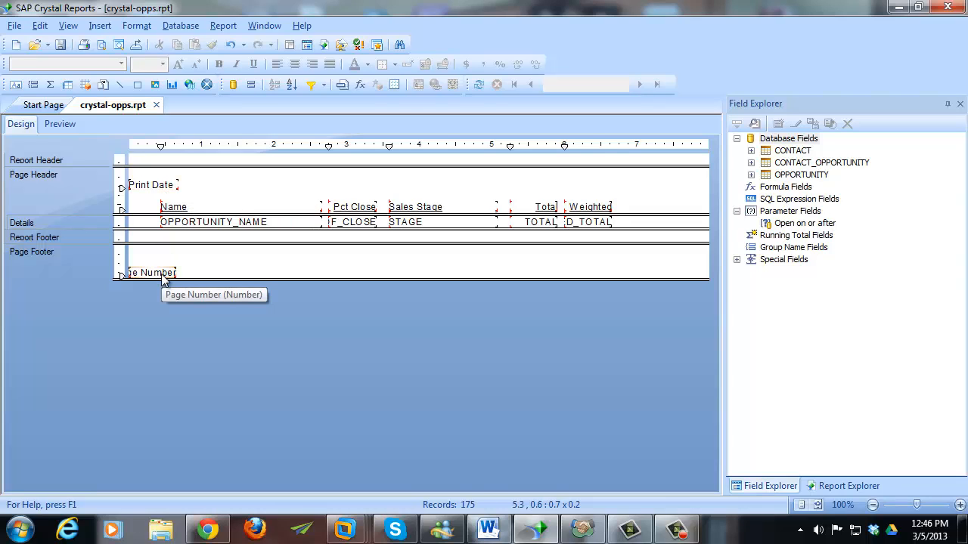
- Scroll through the preview to check the page footer, then return to Design
{"action": "left_click", "coordinate": [60, 124]}
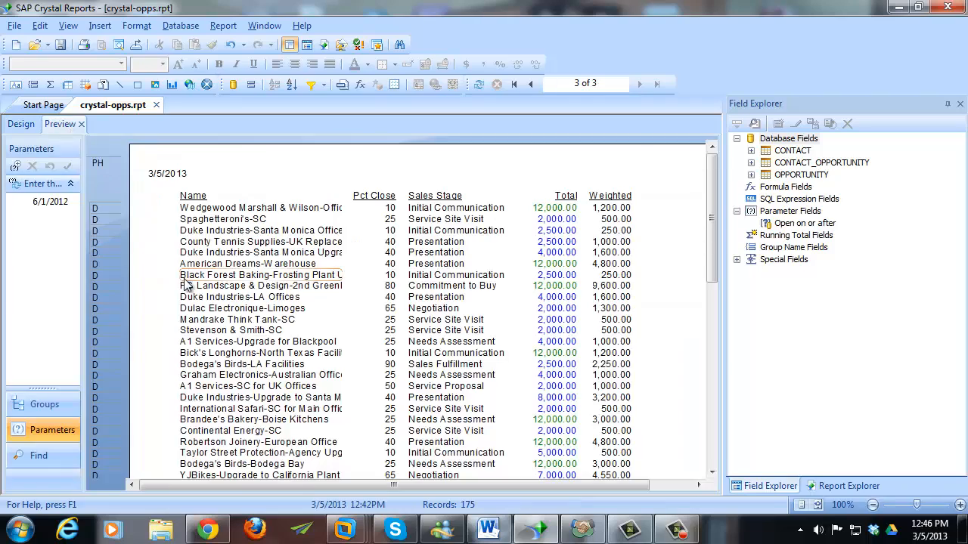
{"action": "scroll", "coordinate": [208, 331], "scroll_direction": "down", "scroll_amount": 5}
{"action": "scroll", "coordinate": [210, 333], "scroll_direction": "down", "scroll_amount": 5}
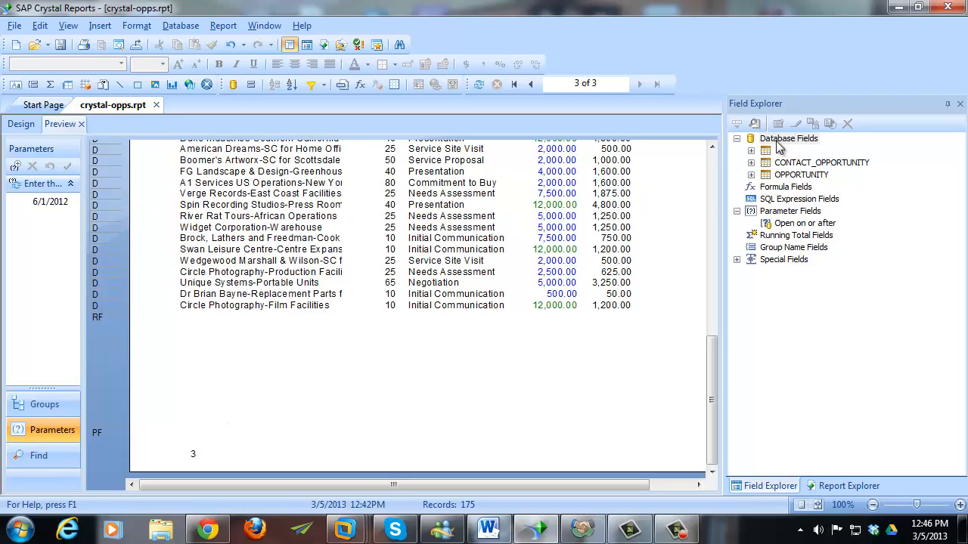
{"action": "left_click", "coordinate": [21, 126]}
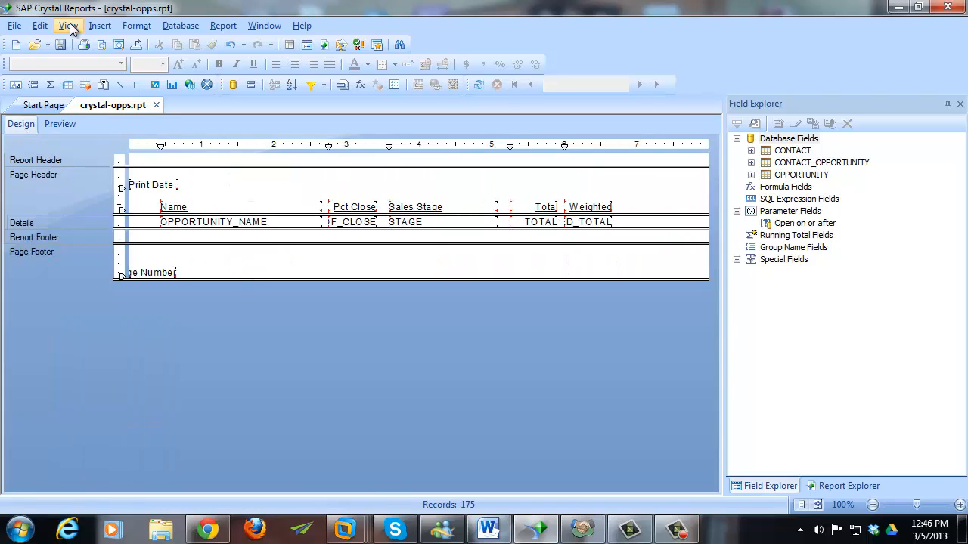
- Insert a text object reading 'Page' in the page footer and widen it
{"action": "left_click", "coordinate": [99, 25]}
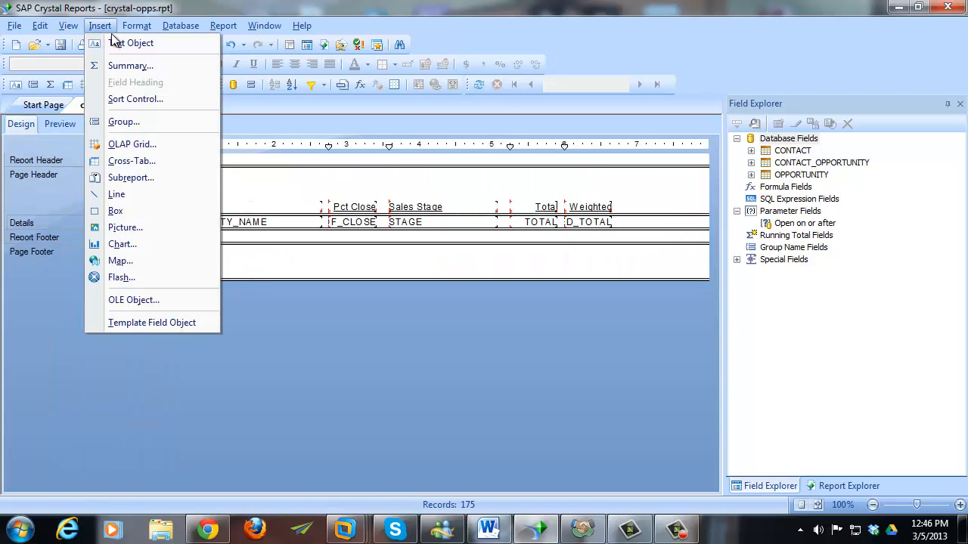
{"action": "left_click", "coordinate": [121, 42]}
{"action": "left_click_drag", "start_coordinate": [200, 251], "coordinate": [330, 270]}
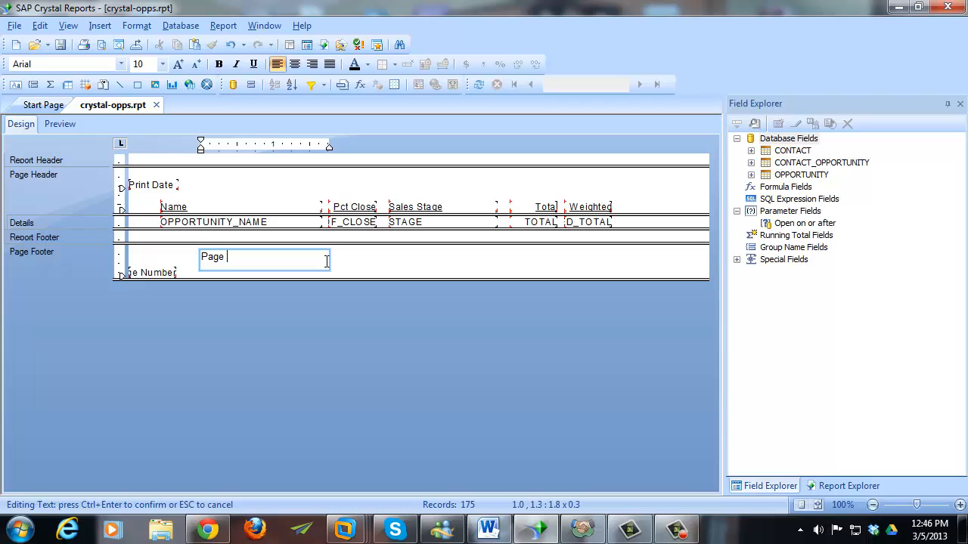
{"action": "left_click", "coordinate": [367, 270]}
{"action": "left_click", "coordinate": [260, 268]}
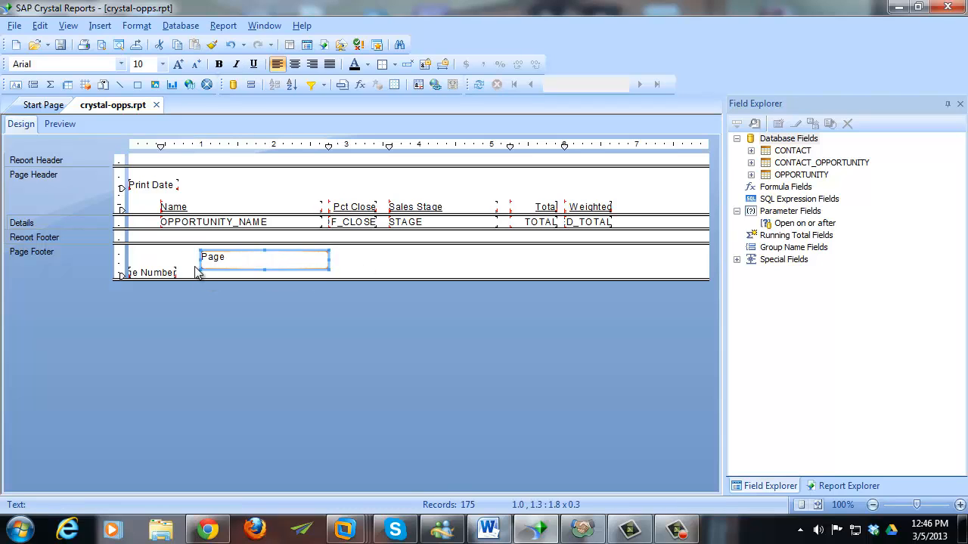
{"action": "left_click", "coordinate": [189, 272]}
{"action": "left_click", "coordinate": [238, 266]}
{"action": "left_click", "coordinate": [344, 266]}
{"action": "left_click", "coordinate": [279, 260]}
{"action": "left_click_drag", "start_coordinate": [329, 258], "coordinate": [370, 258]}
{"action": "left_click", "coordinate": [386, 267]}
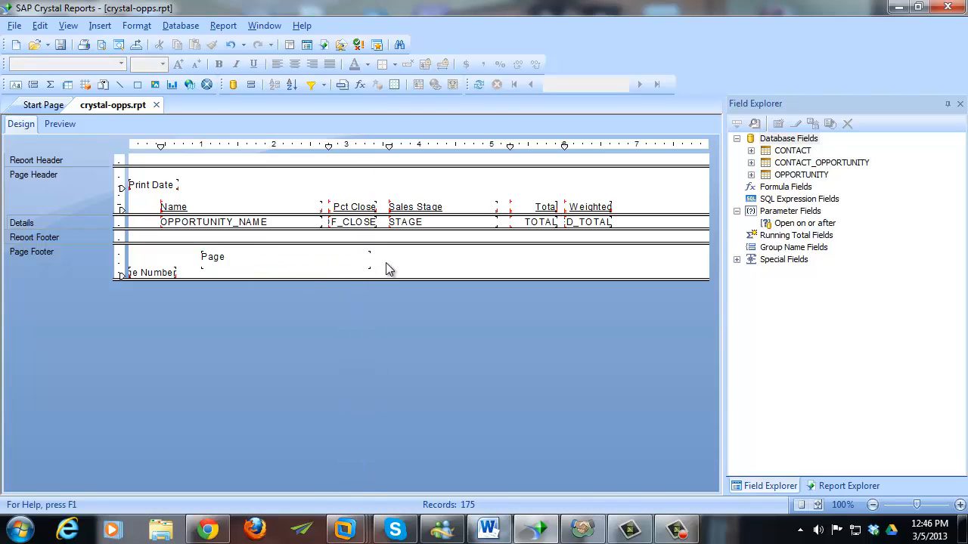
- Drag the Page Number field into the footer text and add 'of' after it
{"action": "left_click", "coordinate": [150, 273]}
{"action": "left_click_drag", "start_coordinate": [150, 272], "coordinate": [237, 266]}
{"action": "left_click", "coordinate": [292, 260]}
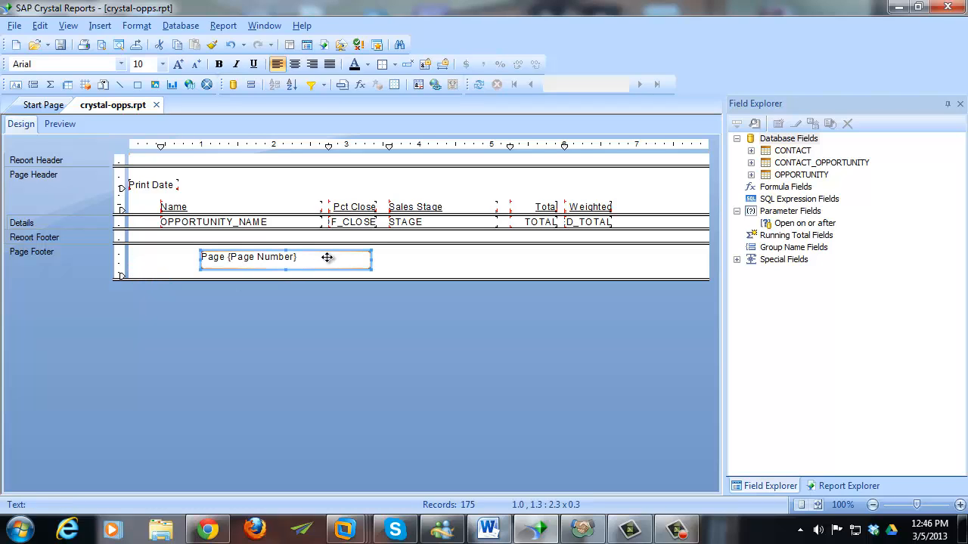
{"action": "left_click_drag", "start_coordinate": [371, 260], "coordinate": [408, 261]}
{"action": "double_click", "coordinate": [367, 261]}
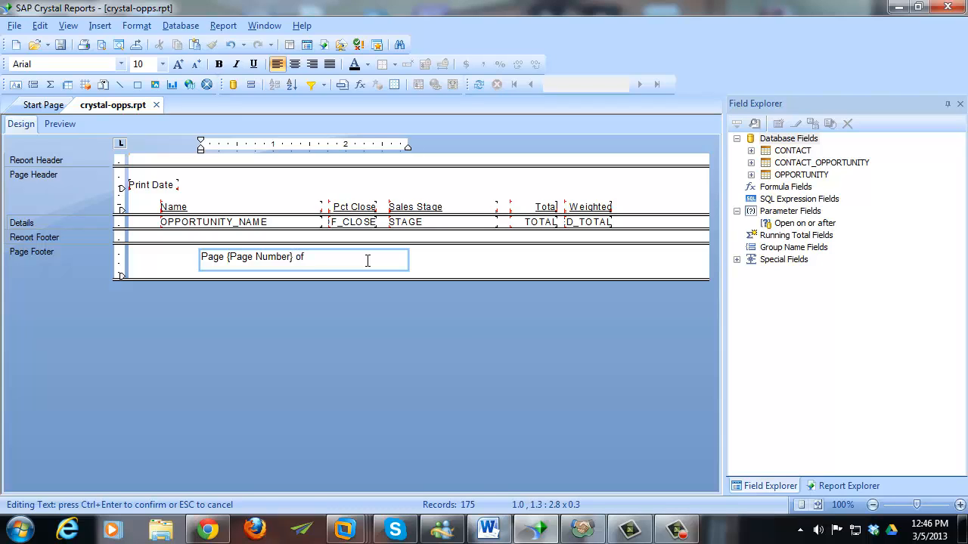
{"action": "left_click", "coordinate": [441, 270]}
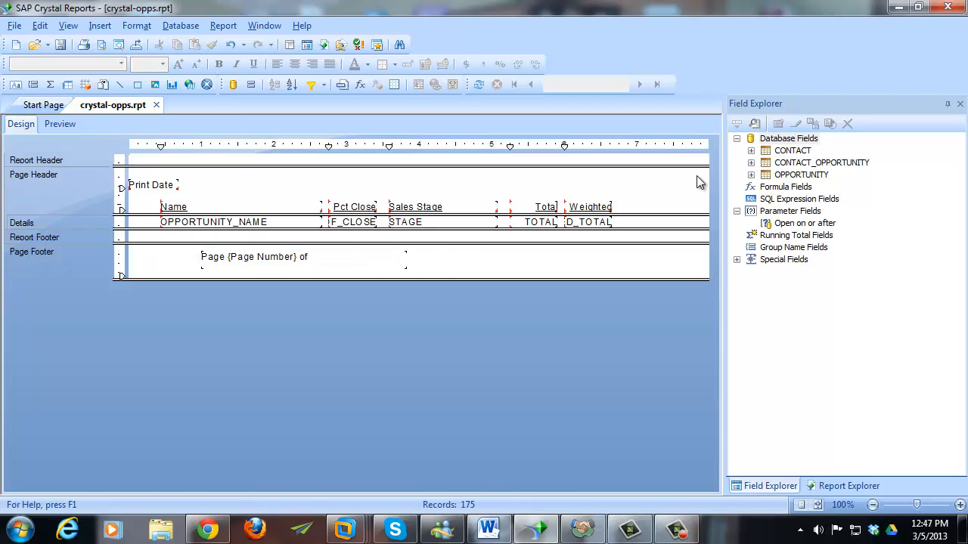
- Insert the Total Page Count special field after 'of' in the footer text
{"action": "left_click", "coordinate": [737, 260]}
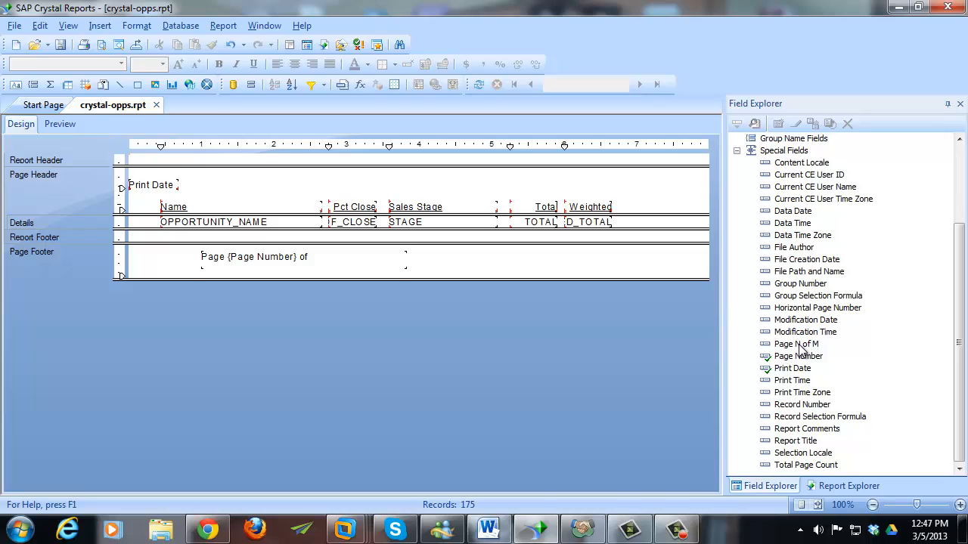
{"action": "left_click", "coordinate": [319, 260]}
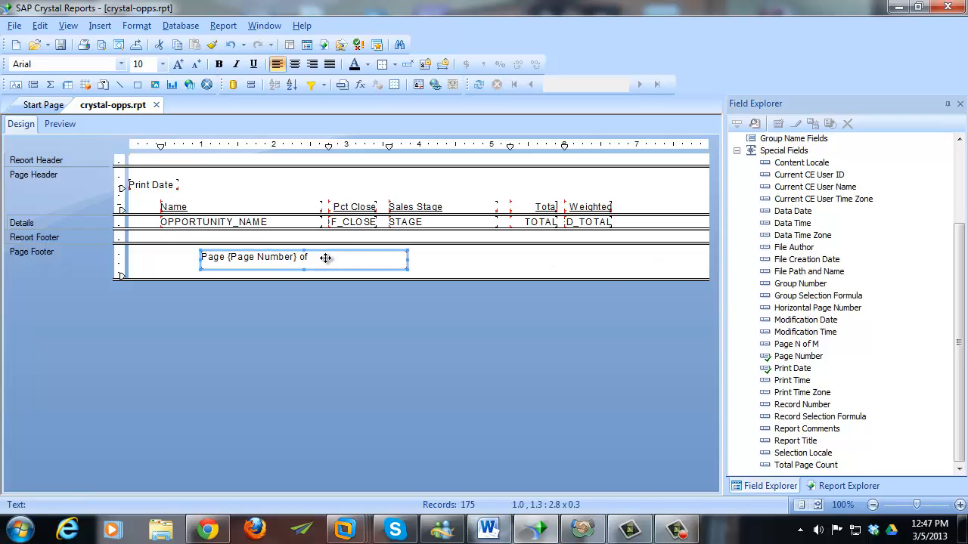
{"action": "left_click", "coordinate": [325, 259]}
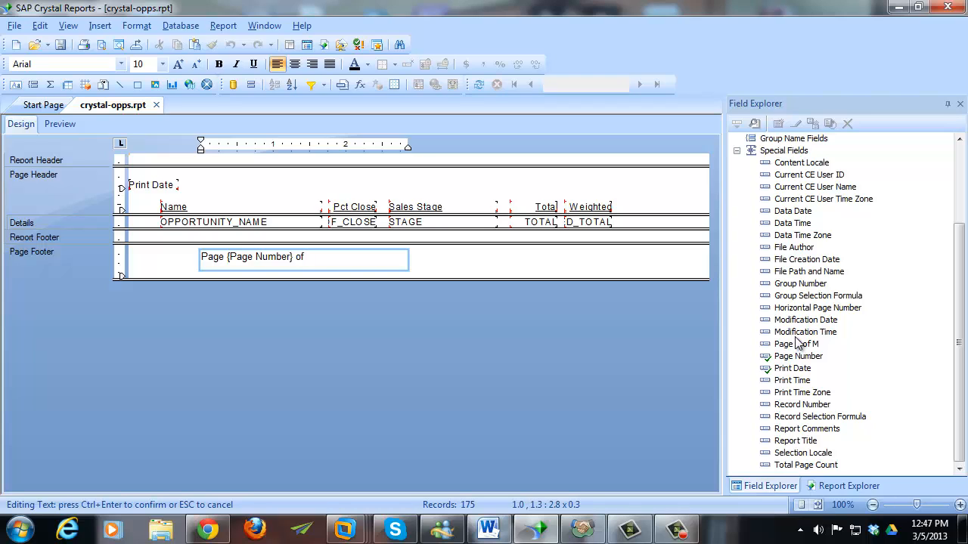
{"action": "left_click_drag", "start_coordinate": [807, 464], "coordinate": [361, 261]}
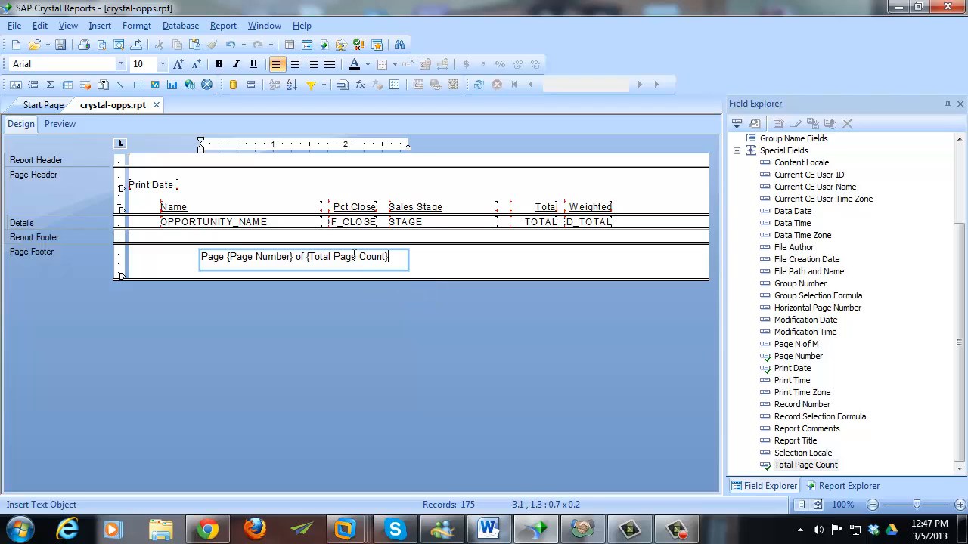
{"action": "left_click", "coordinate": [431, 262]}
- Move the footer text to the page's right edge and right-align it
{"action": "left_click", "coordinate": [396, 257]}
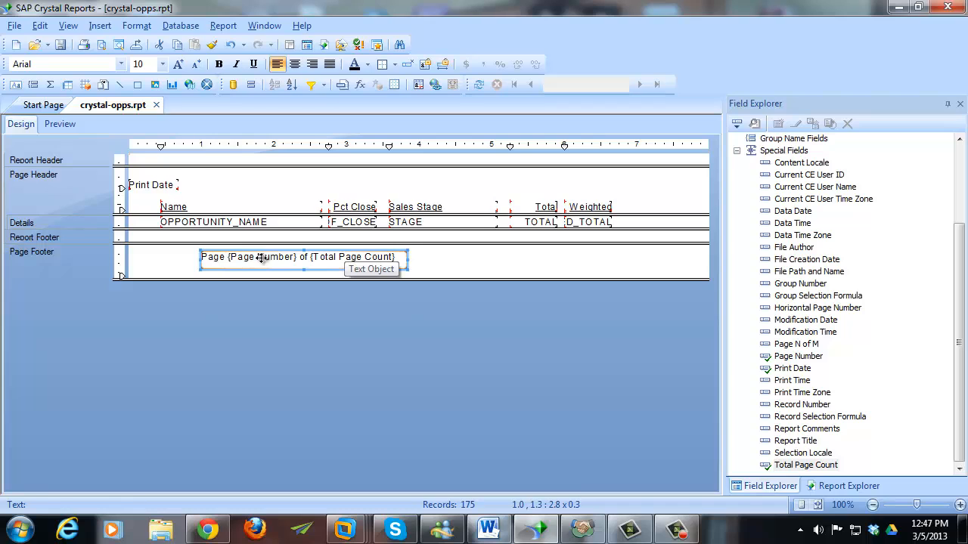
{"action": "left_click_drag", "start_coordinate": [261, 258], "coordinate": [561, 270]}
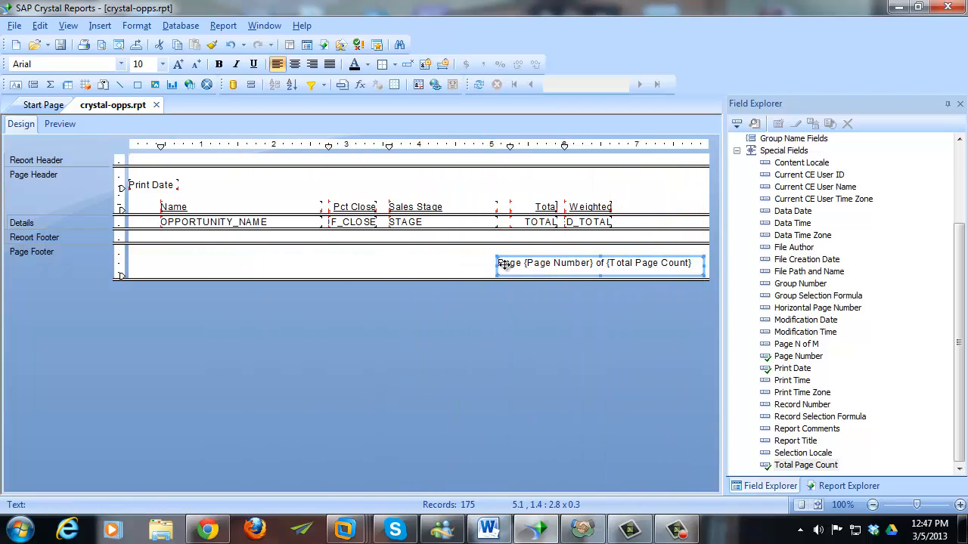
{"action": "left_click", "coordinate": [311, 63]}
{"action": "left_click", "coordinate": [384, 273]}
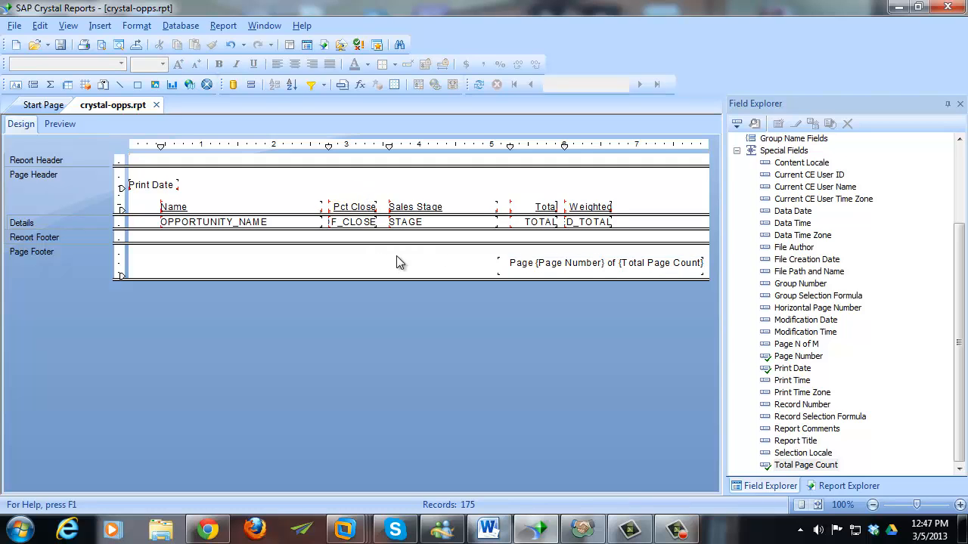
- Preview pages 3 back to 1, then in Design make the Report Header taller
{"action": "left_click", "coordinate": [64, 124]}
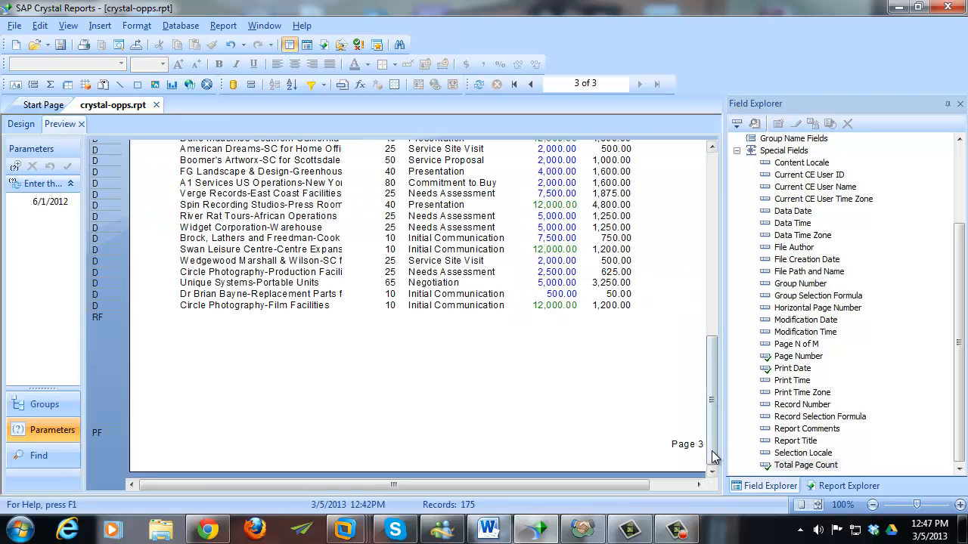
{"action": "scroll", "coordinate": [713, 424], "scroll_direction": "up", "scroll_amount": 1}
{"action": "scroll", "coordinate": [713, 424], "scroll_direction": "down", "scroll_amount": 2}
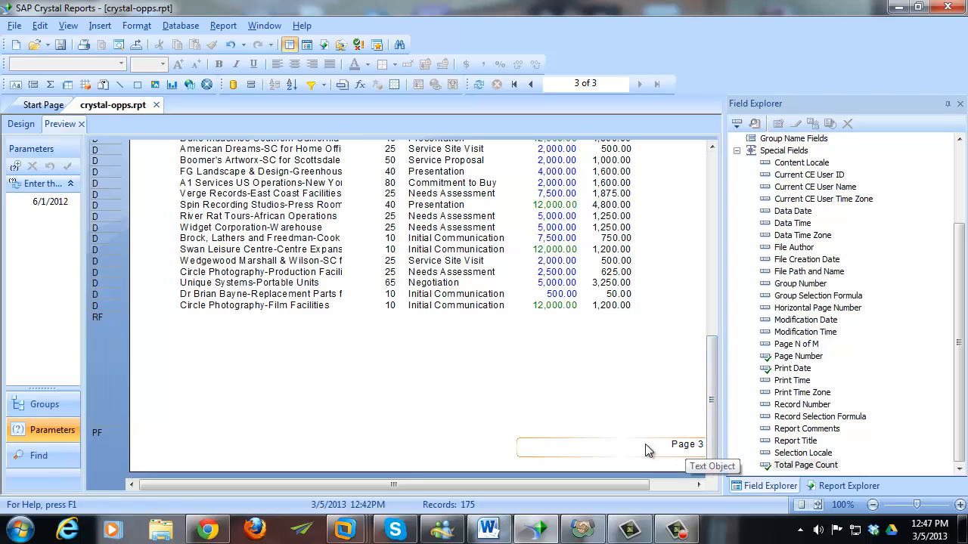
{"action": "left_click", "coordinate": [530, 84]}
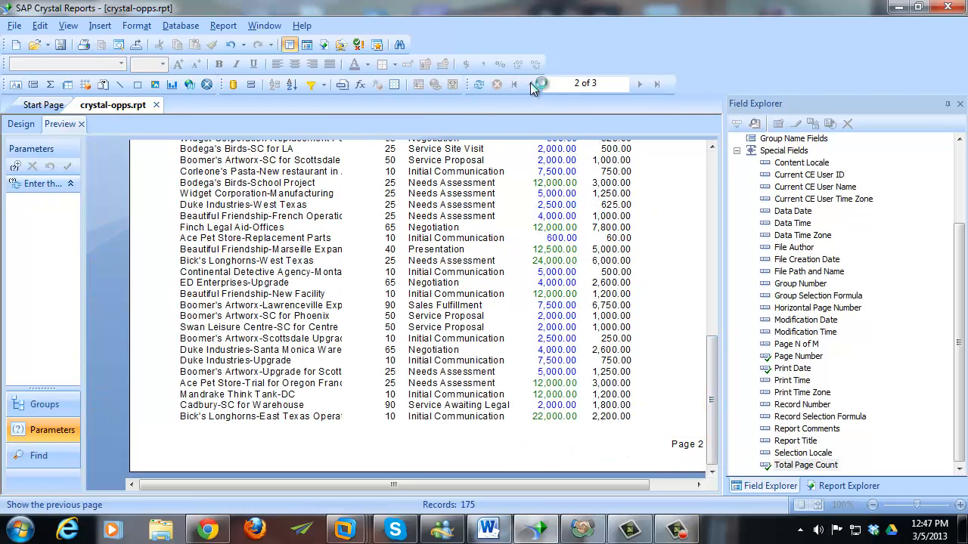
{"action": "left_click", "coordinate": [530, 84]}
{"action": "scroll", "coordinate": [710, 156], "scroll_direction": "up", "scroll_amount": 10}
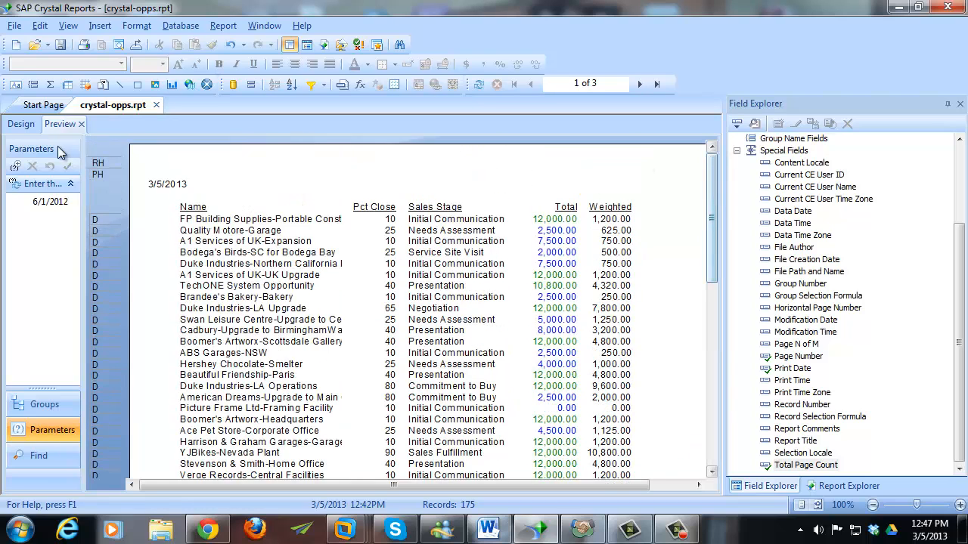
{"action": "left_click", "coordinate": [20, 124]}
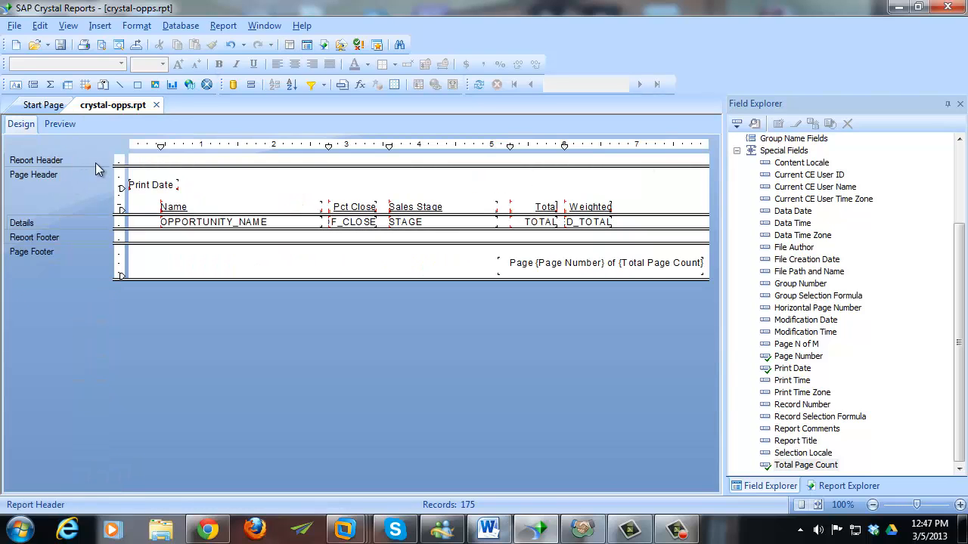
{"action": "left_click_drag", "start_coordinate": [136, 165], "coordinate": [134, 183]}
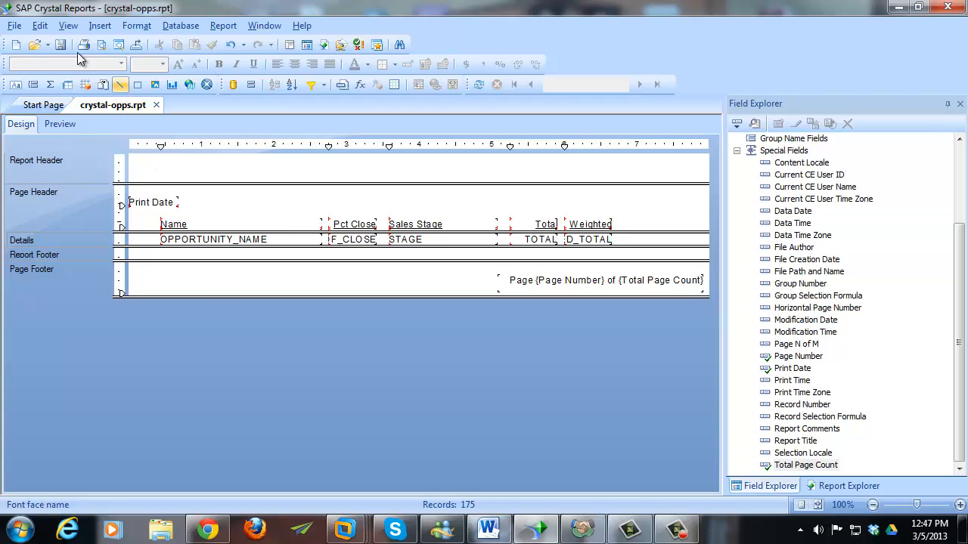
- Add a report header text object 'Open Opportunity Report' in 14 pt bold, centred
{"action": "left_click", "coordinate": [91, 31]}
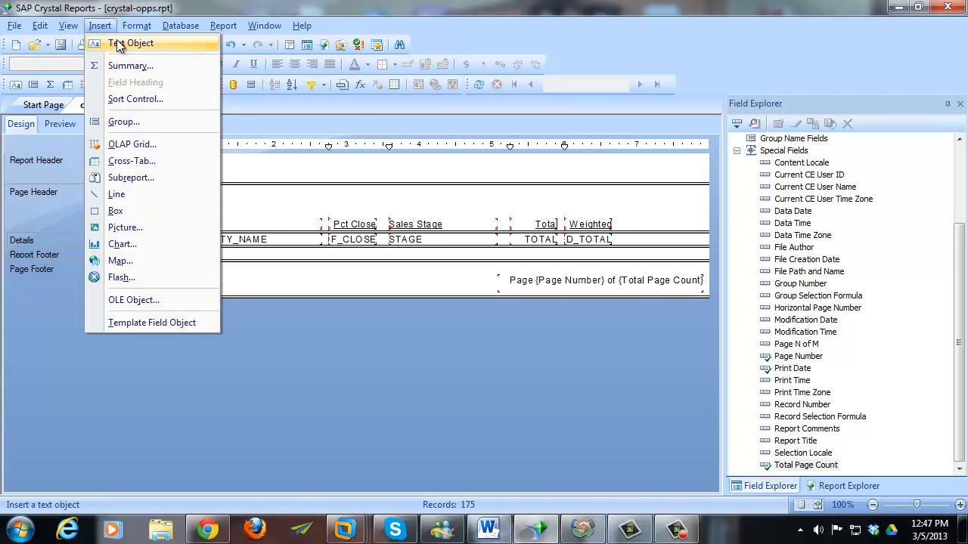
{"action": "left_click", "coordinate": [119, 43]}
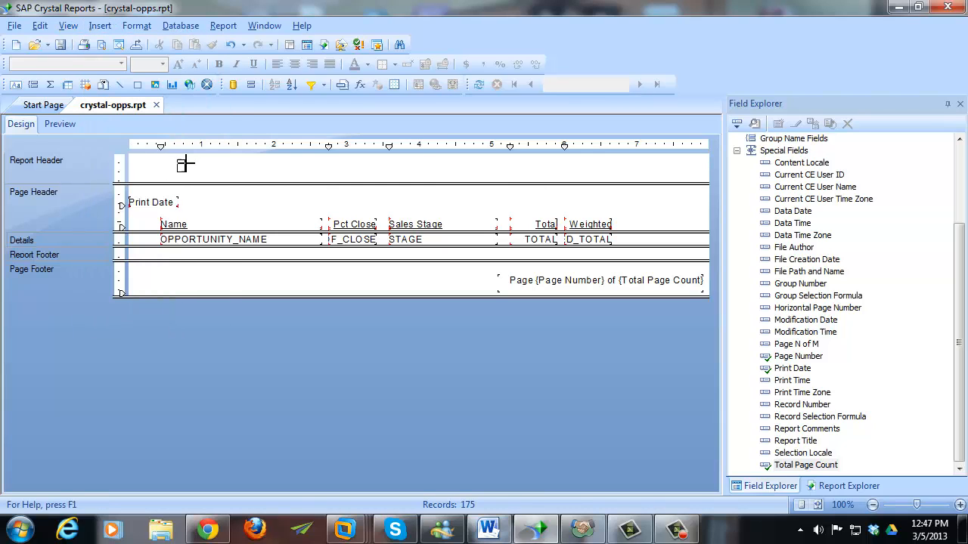
{"action": "left_click_drag", "start_coordinate": [179, 160], "coordinate": [563, 178]}
{"action": "type", "text": "Open Opp"}
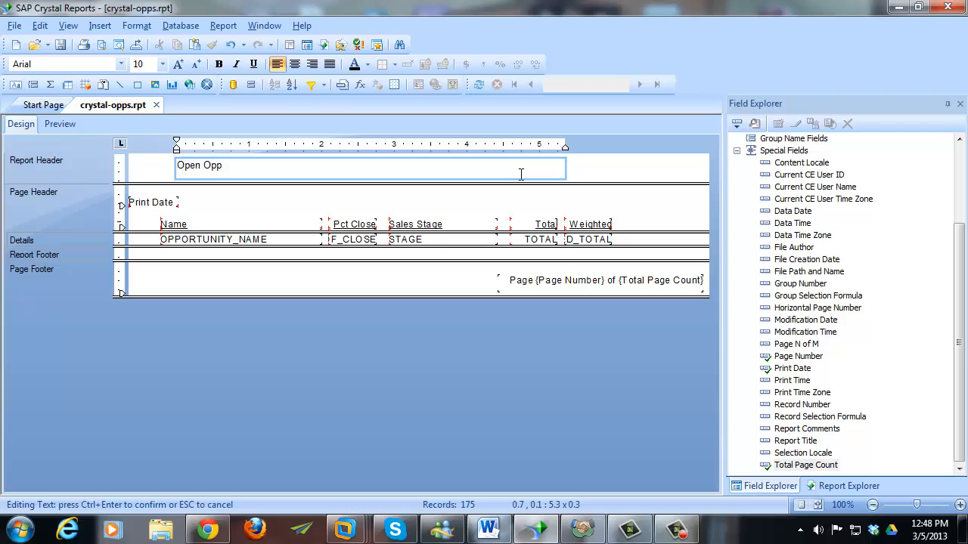
{"action": "type", "text": "ortunity Report"}
{"action": "key", "text": "ctrl+a"}
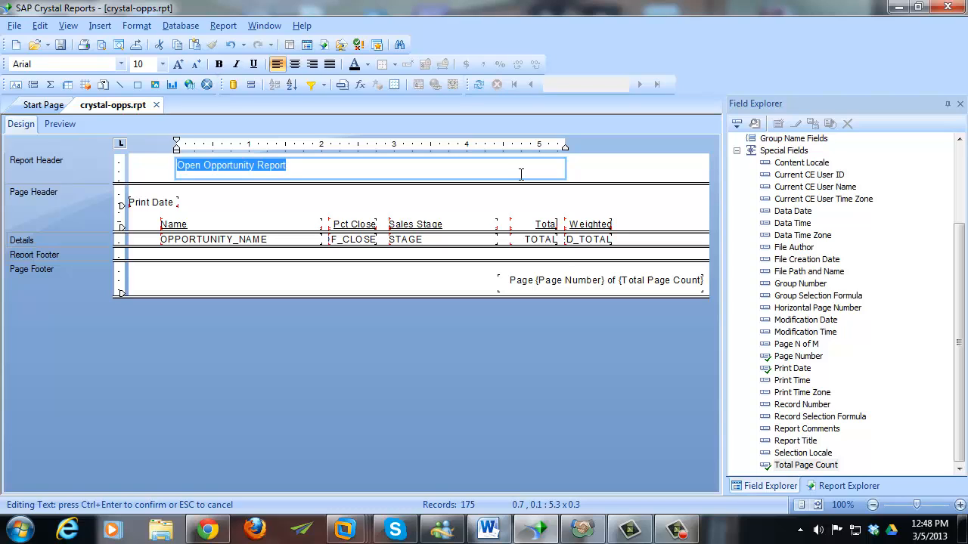
{"action": "left_click", "coordinate": [161, 64]}
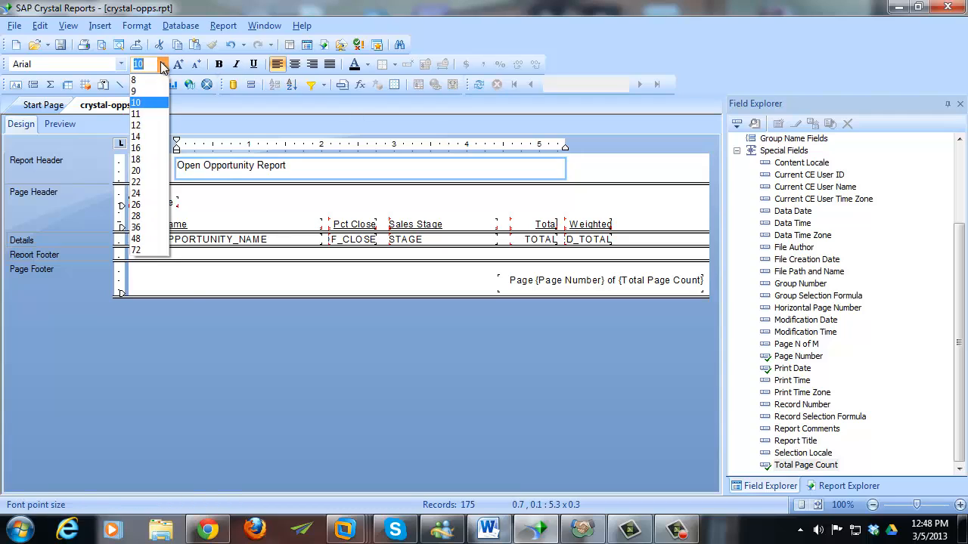
{"action": "left_click", "coordinate": [140, 136]}
{"action": "left_click", "coordinate": [219, 65]}
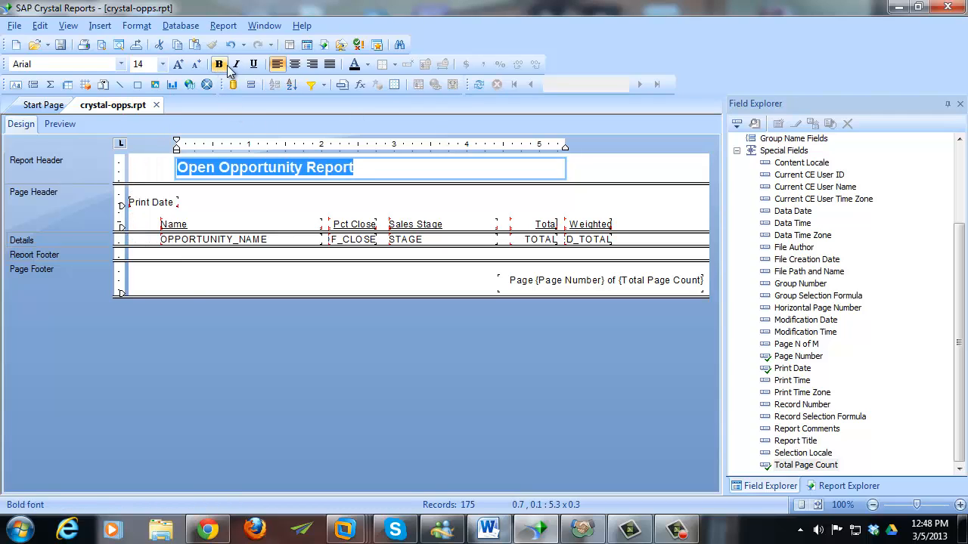
{"action": "left_click", "coordinate": [296, 66]}
- Stretch the title box across the full header width and preview the report
{"action": "left_click", "coordinate": [157, 166]}
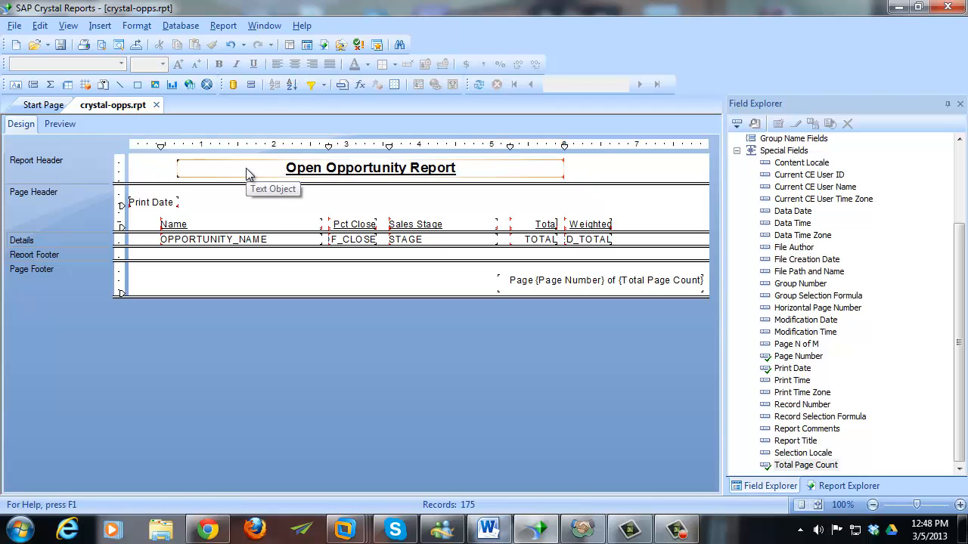
{"action": "left_click", "coordinate": [246, 169]}
{"action": "left_click_drag", "start_coordinate": [174, 167], "coordinate": [133, 167]}
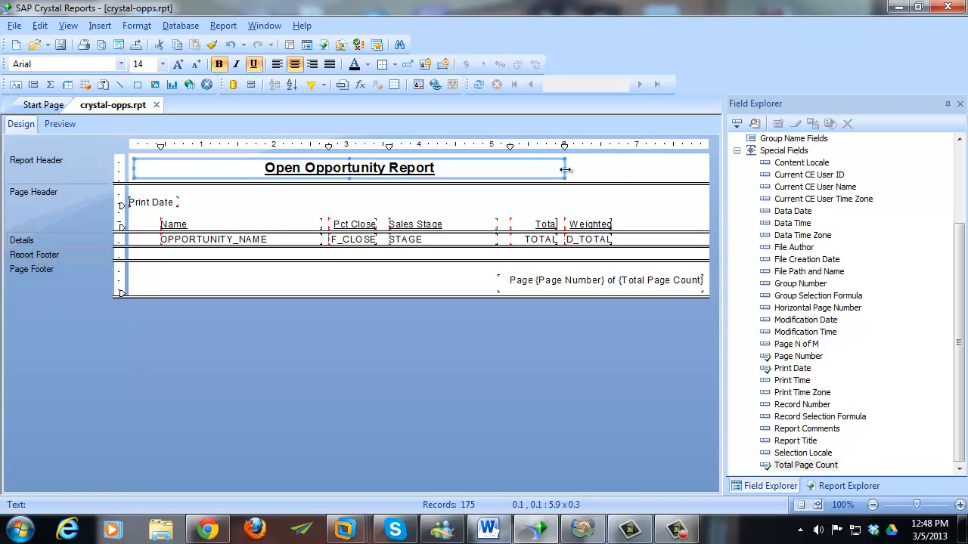
{"action": "left_click_drag", "start_coordinate": [565, 167], "coordinate": [702, 168]}
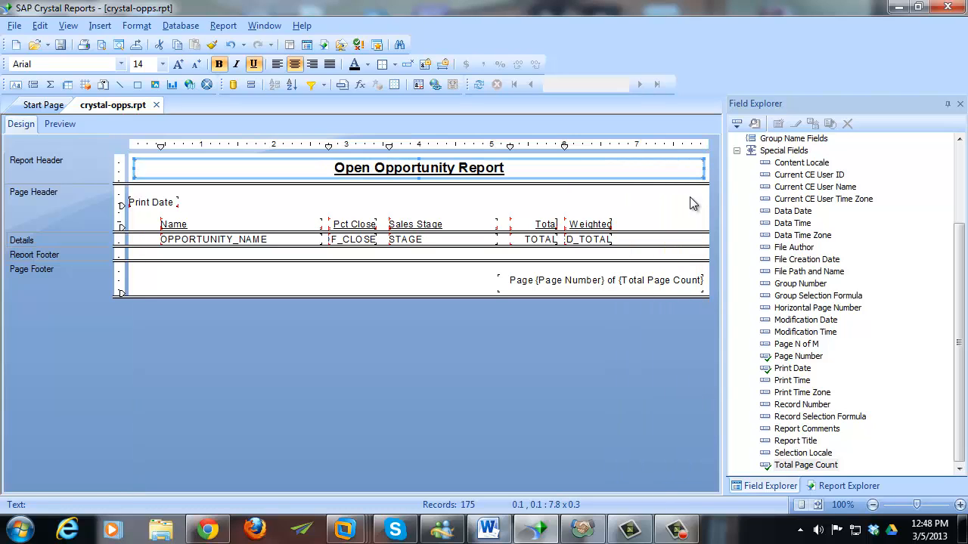
{"action": "left_click", "coordinate": [688, 201]}
{"action": "left_click", "coordinate": [61, 123]}
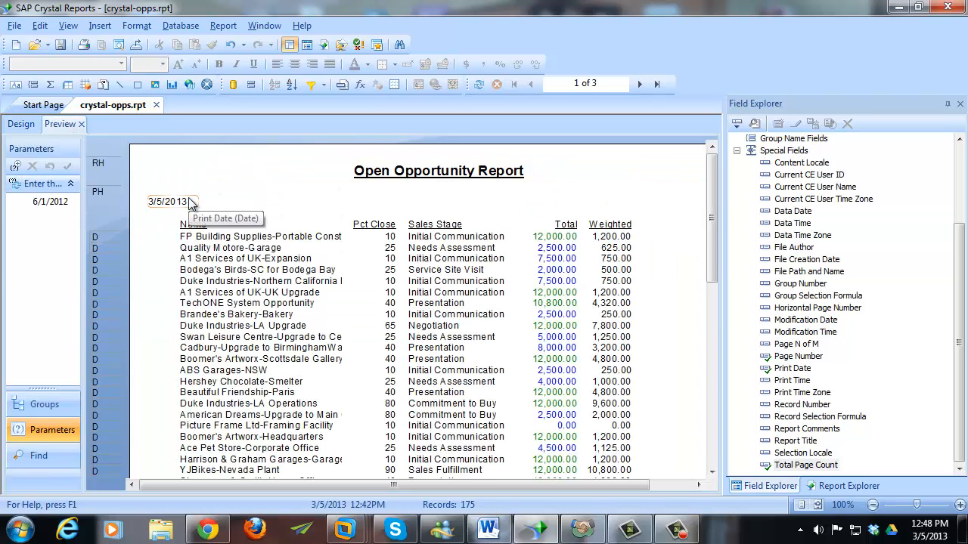
- Check page 2 of the preview for the title, then return to Design
{"action": "left_click", "coordinate": [709, 303]}
{"action": "left_click", "coordinate": [709, 303]}
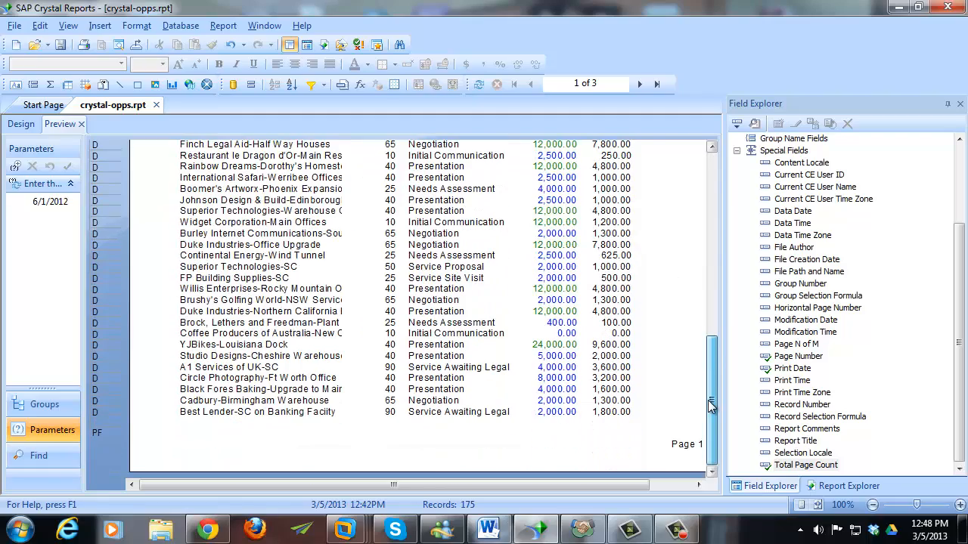
{"action": "left_click_drag", "start_coordinate": [708, 401], "coordinate": [706, 170]}
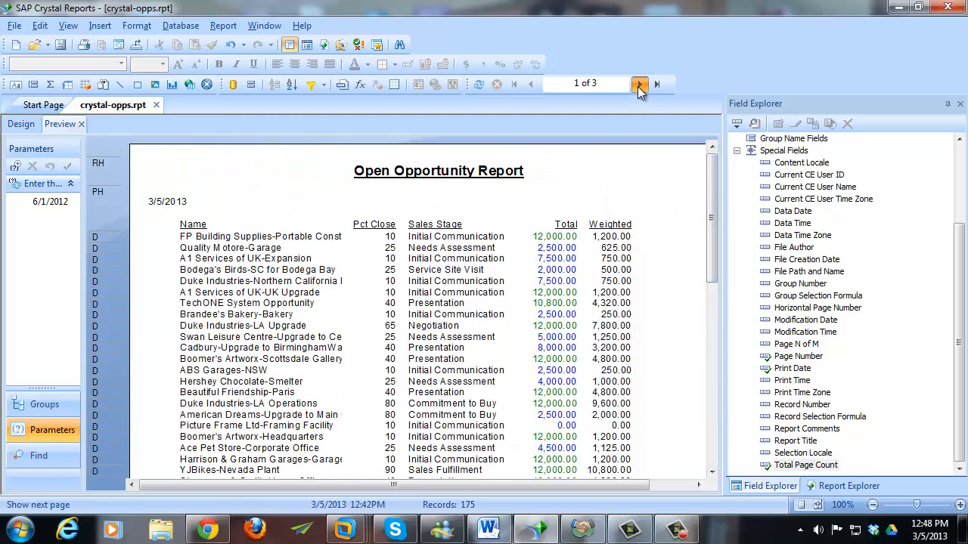
{"action": "left_click", "coordinate": [639, 85]}
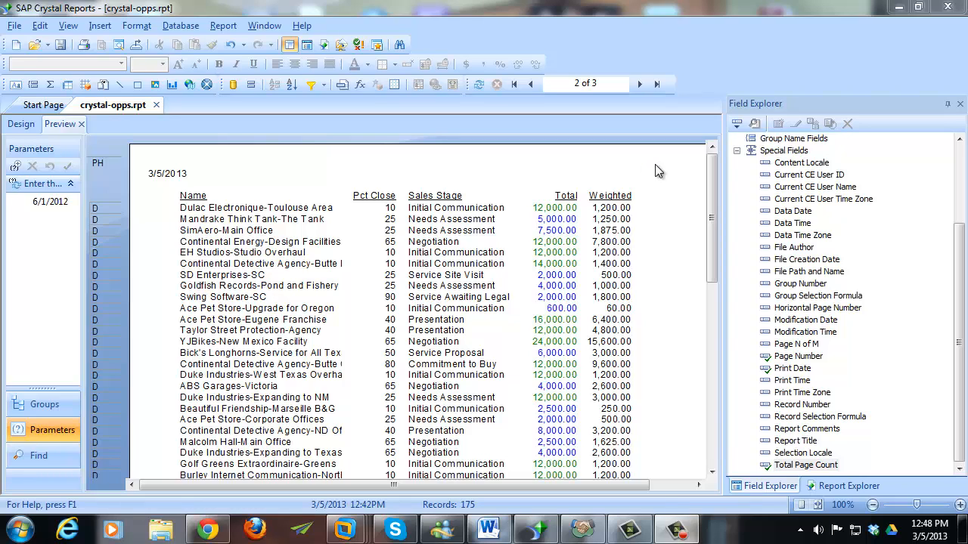
{"action": "left_click", "coordinate": [23, 124]}
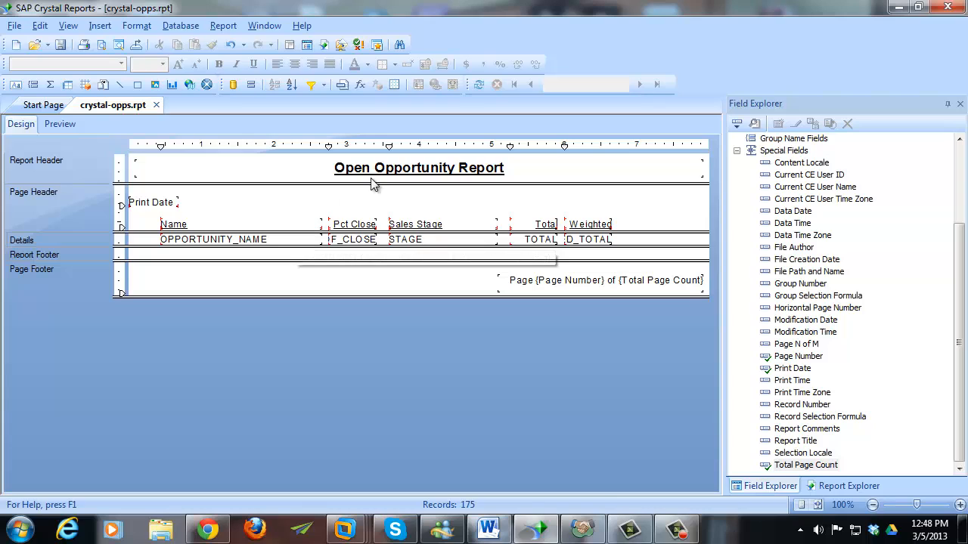
- Move the Open Opportunity Report title down from the Report Header into the Page Header
{"action": "left_click", "coordinate": [375, 169]}
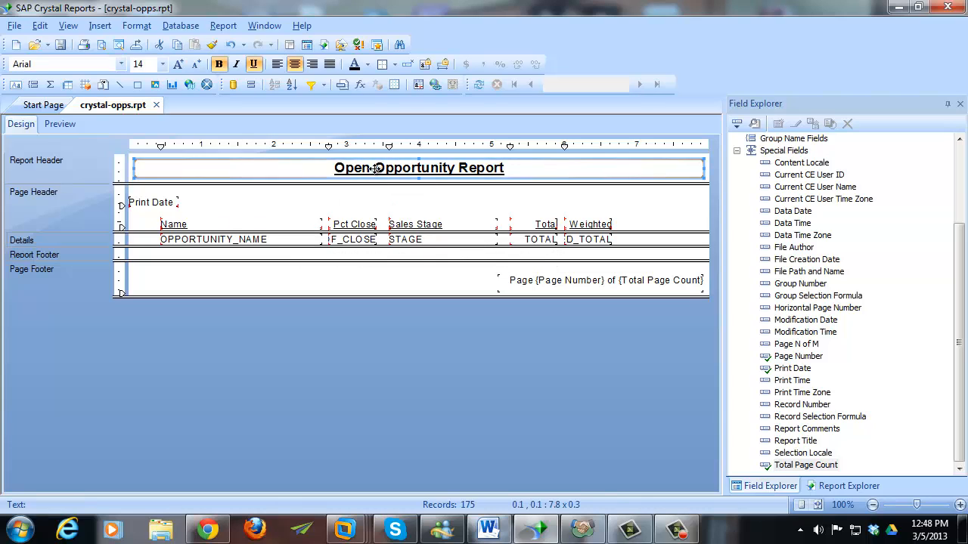
{"action": "left_click_drag", "start_coordinate": [375, 169], "coordinate": [377, 194]}
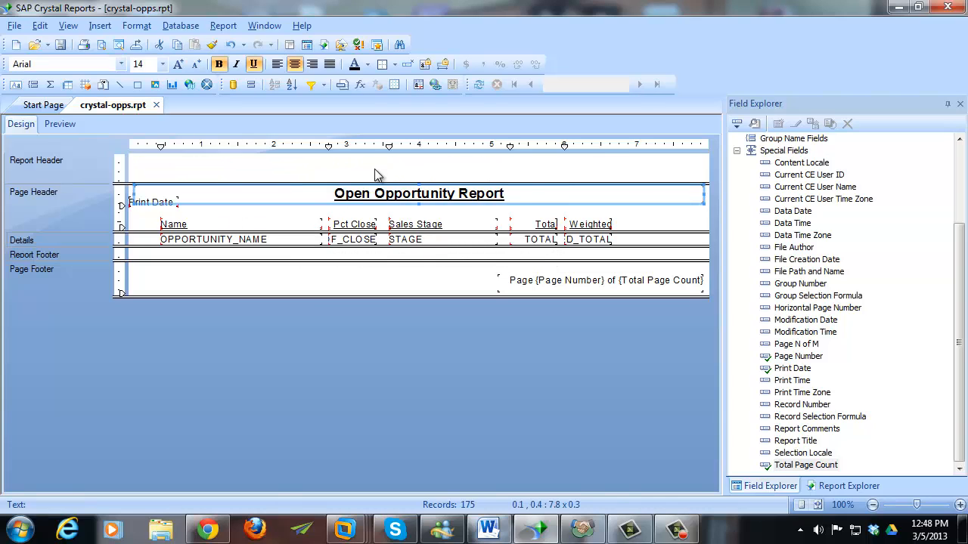
{"action": "left_click", "coordinate": [409, 171]}
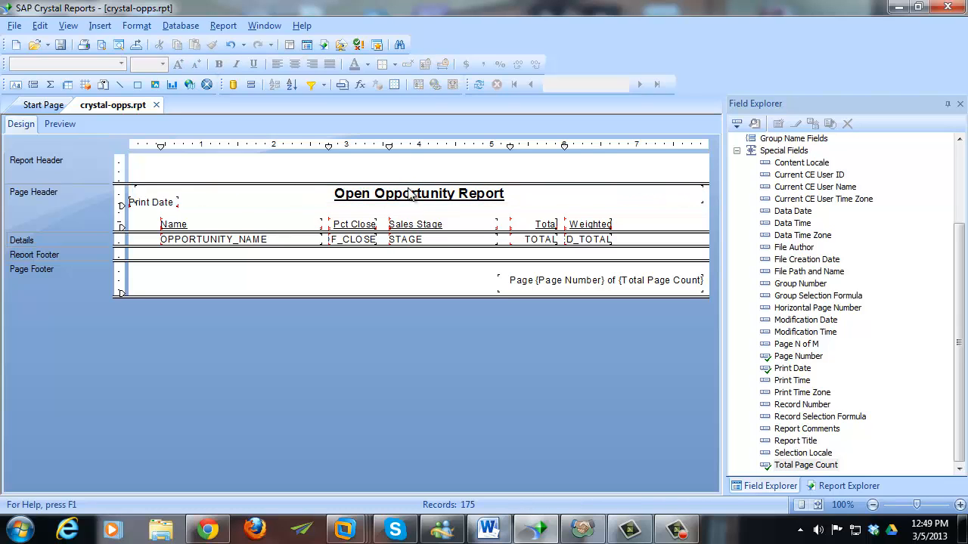
{"action": "left_click", "coordinate": [409, 194]}
{"action": "left_click", "coordinate": [393, 174]}
- Preview all three pages to confirm the title repeats, then return to Design
{"action": "left_click", "coordinate": [60, 124]}
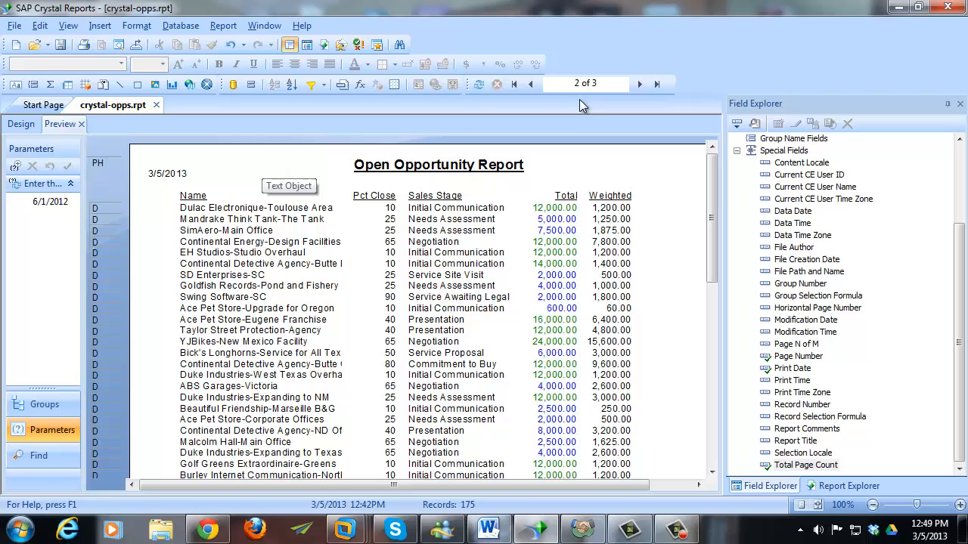
{"action": "left_click", "coordinate": [639, 84]}
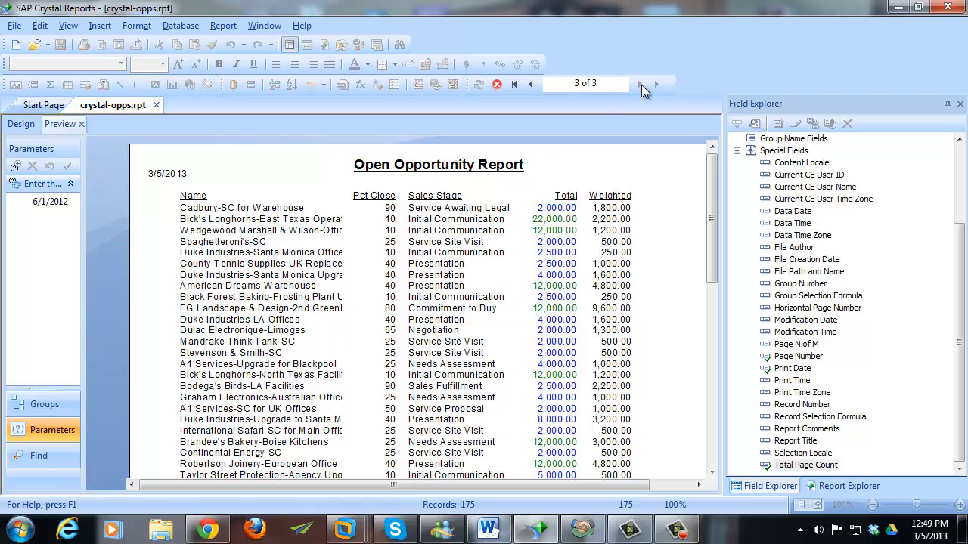
{"action": "left_click", "coordinate": [532, 83]}
{"action": "left_click", "coordinate": [531, 84]}
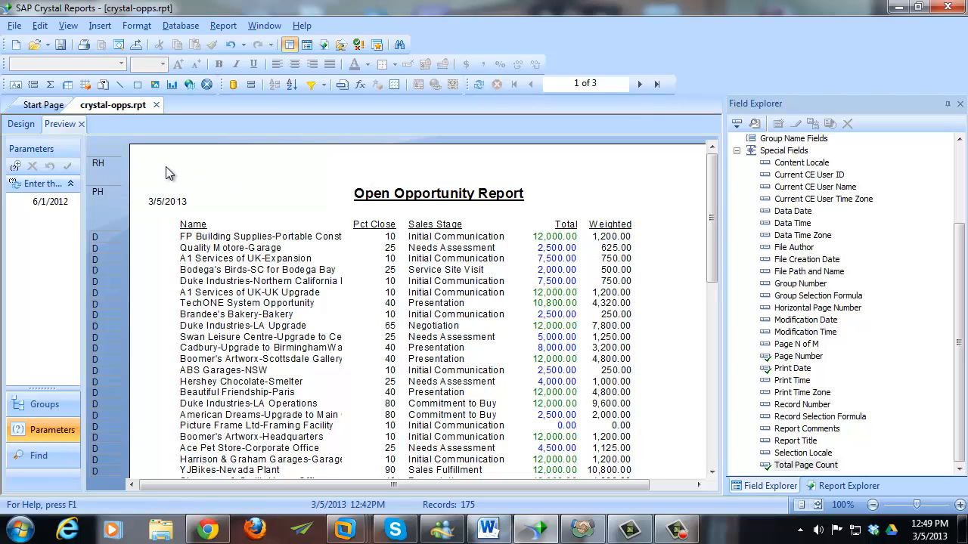
{"action": "left_click", "coordinate": [22, 126]}
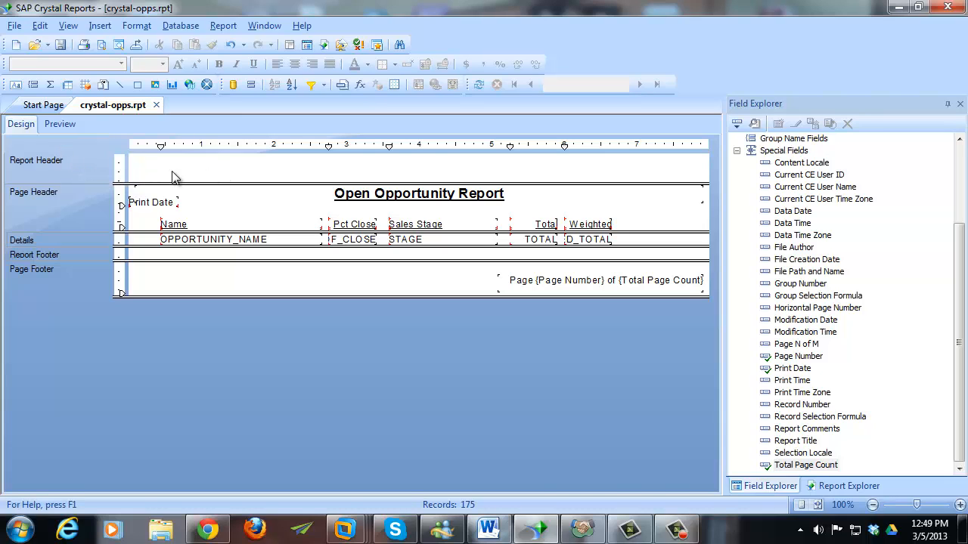
- Resize the Report Header band and hide it, checking the result in Preview
{"action": "mouse_move", "coordinate": [199, 184]}
{"action": "left_mouse_down"}
{"action": "mouse_move", "coordinate": [199, 162]}
{"action": "mouse_move", "coordinate": [200, 194]}
{"action": "left_mouse_up"}
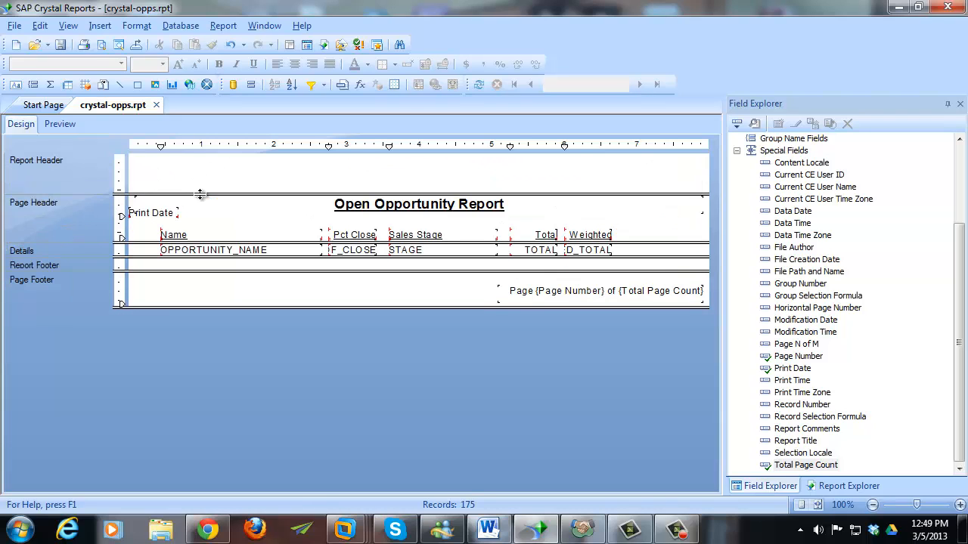
{"action": "right_click", "coordinate": [88, 165]}
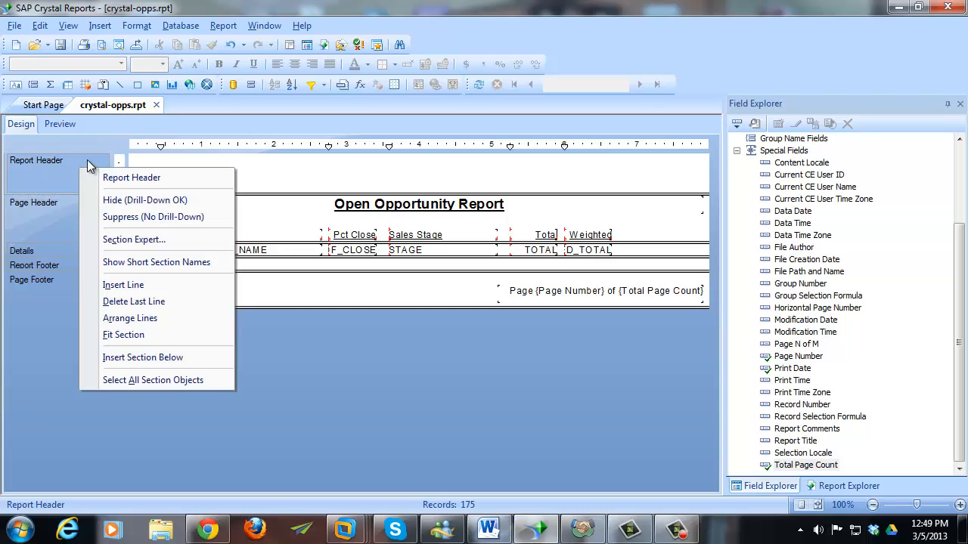
{"action": "left_click", "coordinate": [204, 199]}
{"action": "left_click", "coordinate": [61, 127]}
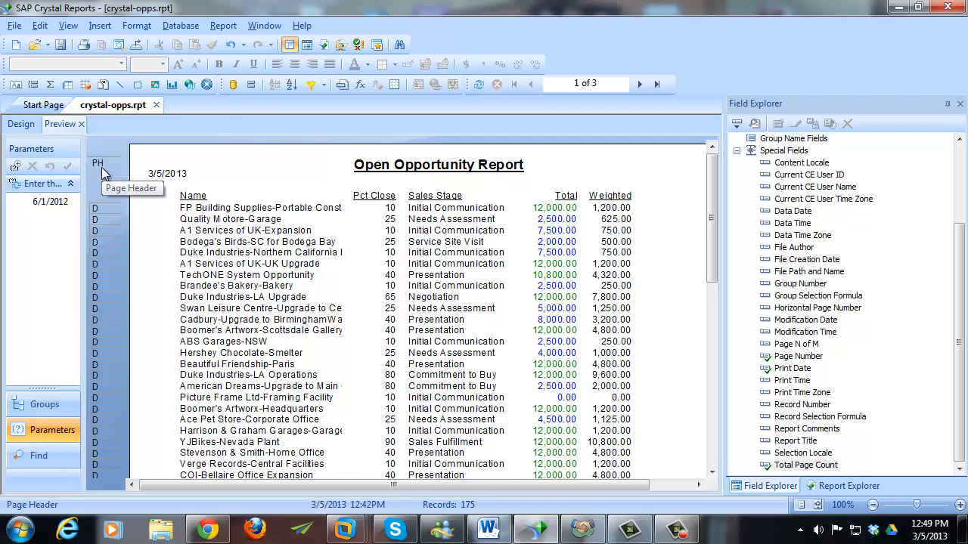
{"action": "left_click", "coordinate": [21, 125]}
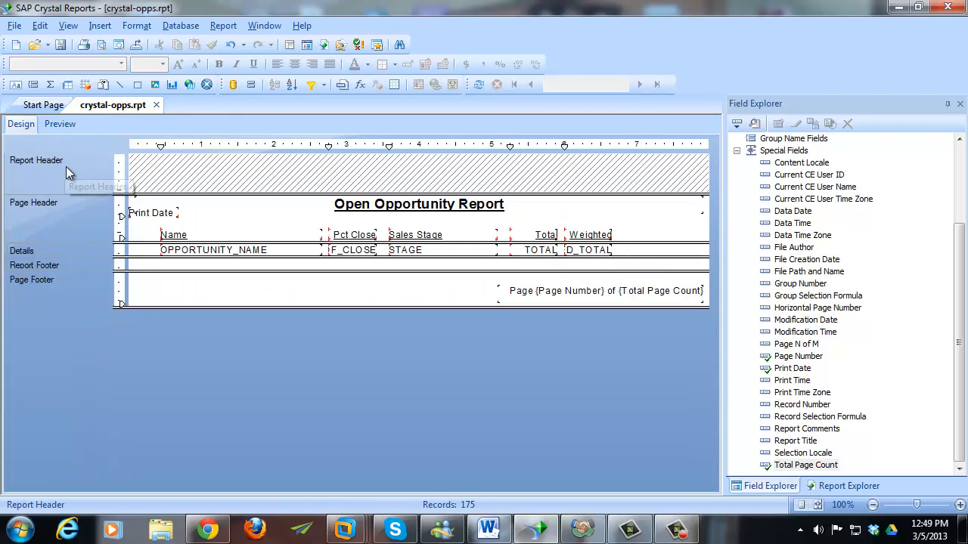
- Suppress the Report Header section (No Drill-Down) and verify it in Preview
{"action": "right_click", "coordinate": [68, 173]}
{"action": "left_click", "coordinate": [108, 217]}
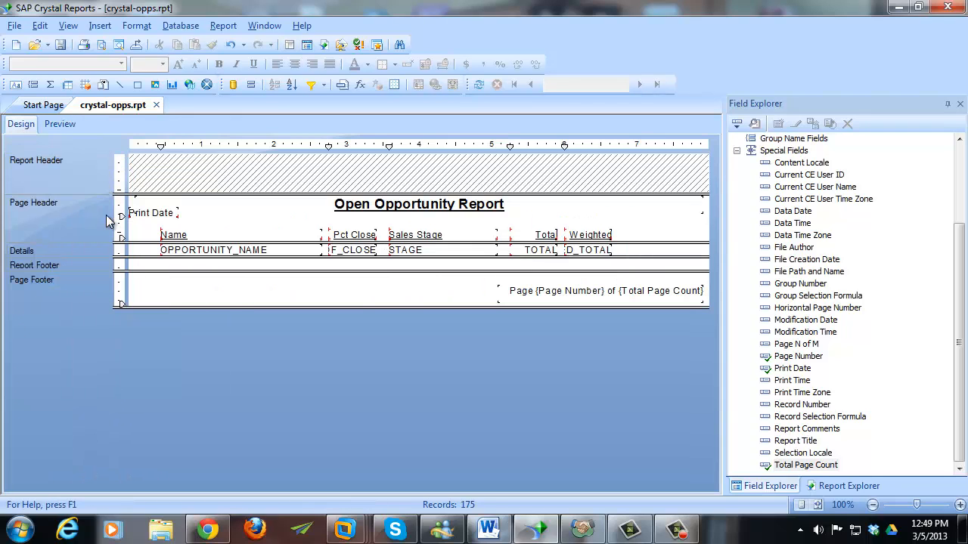
{"action": "left_click", "coordinate": [67, 127]}
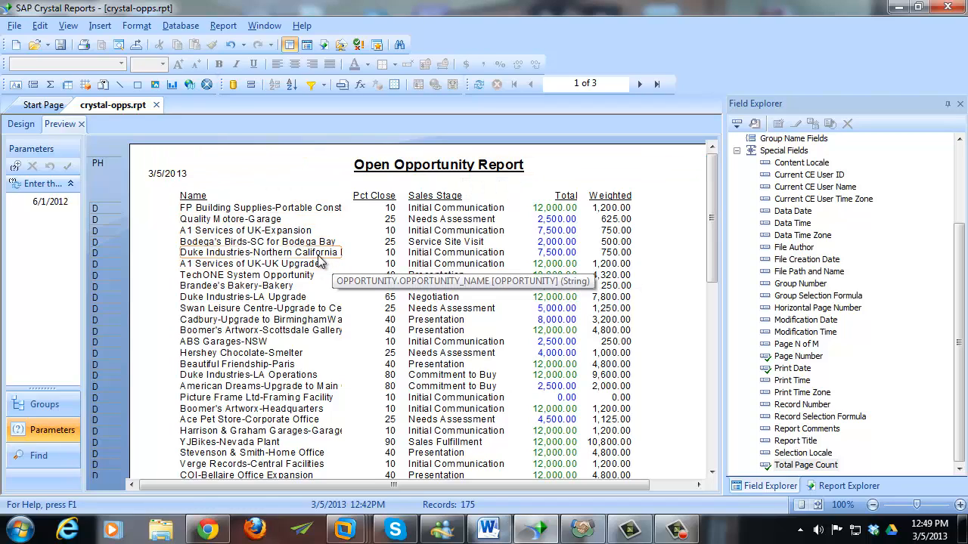
{"action": "left_click", "coordinate": [22, 126]}
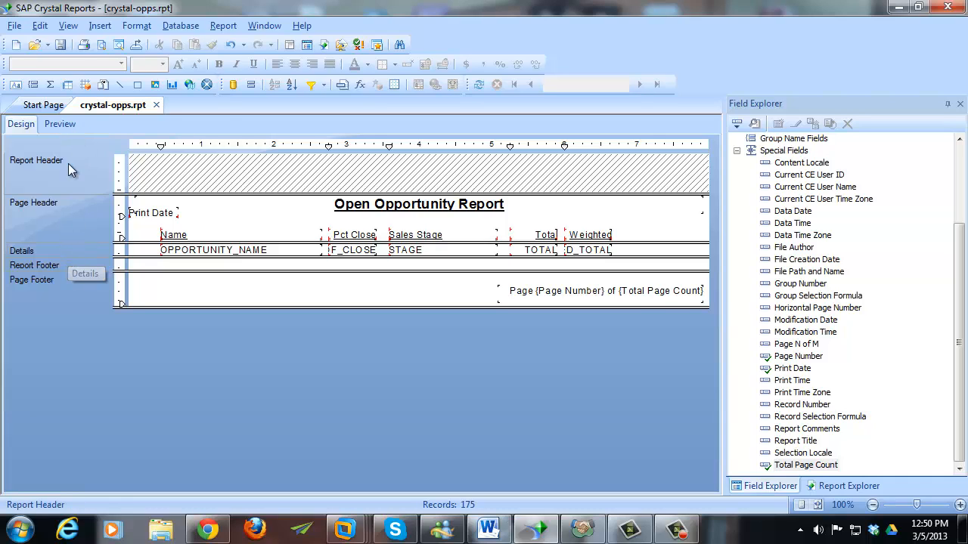
{"action": "left_click", "coordinate": [60, 125]}
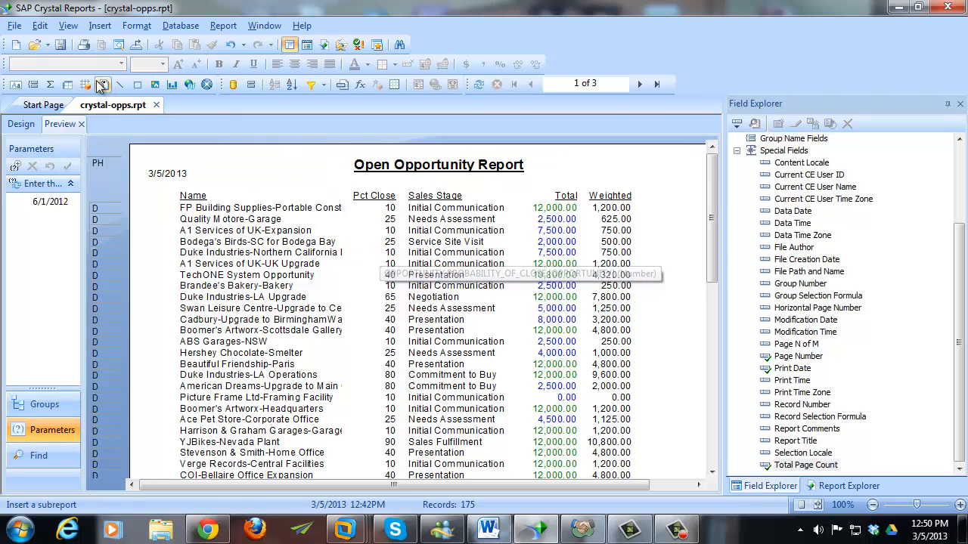
{"action": "left_click", "coordinate": [25, 131]}
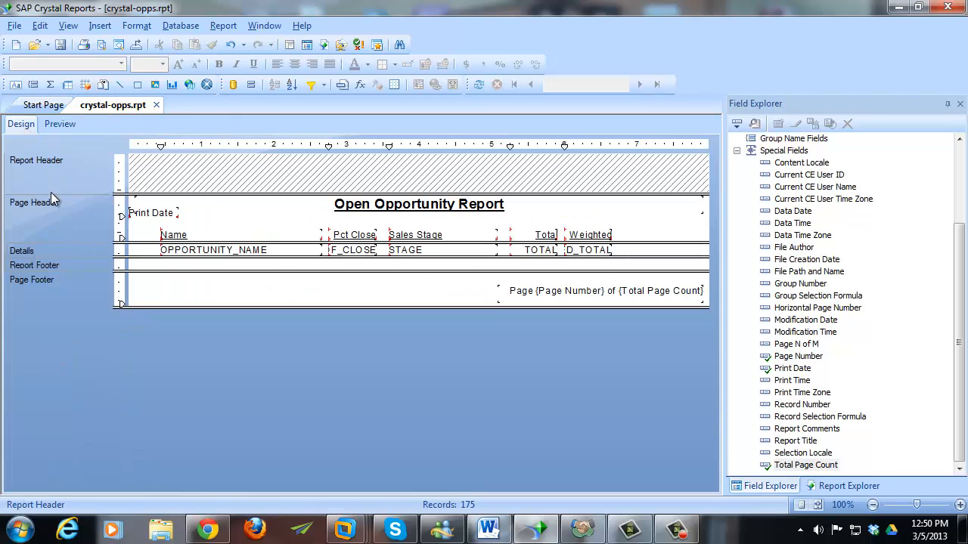
- Test suppressing the Details section in Preview, then set it back to Don't Suppress
{"action": "right_click", "coordinate": [58, 247]}
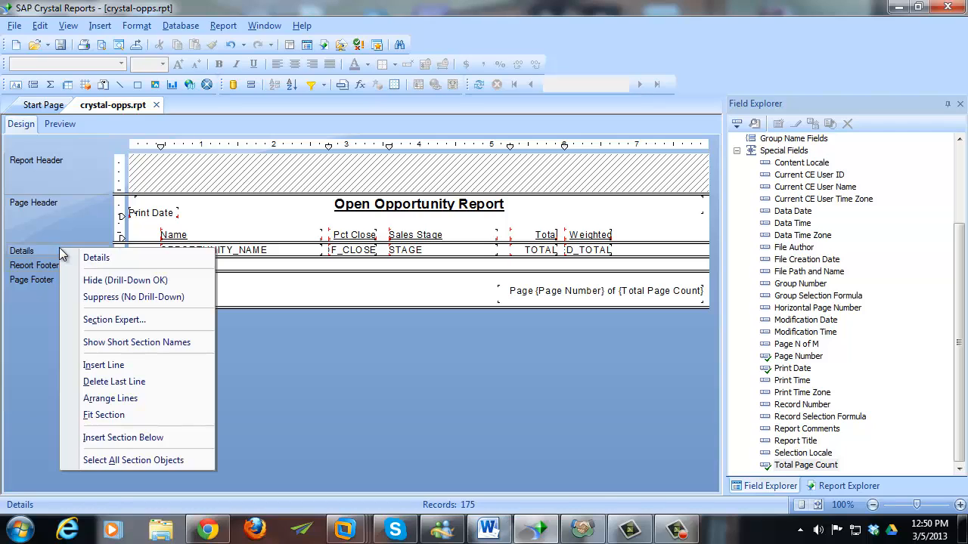
{"action": "left_click", "coordinate": [96, 298]}
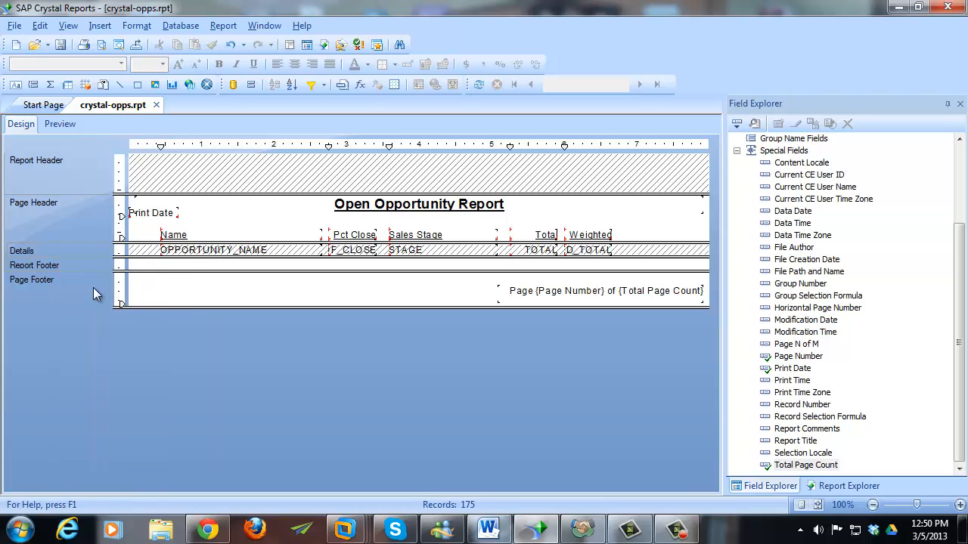
{"action": "left_click", "coordinate": [62, 124]}
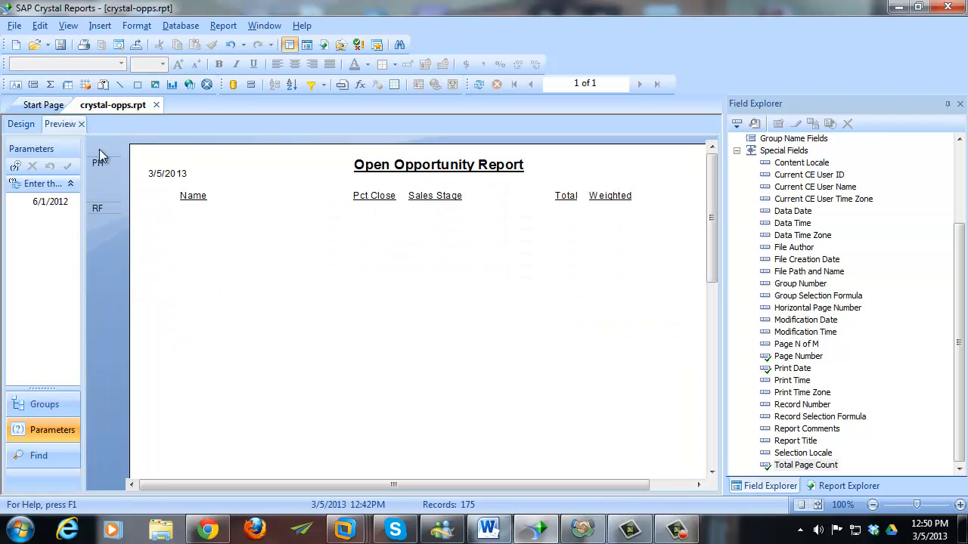
{"action": "left_click", "coordinate": [21, 124]}
{"action": "right_click", "coordinate": [72, 248]}
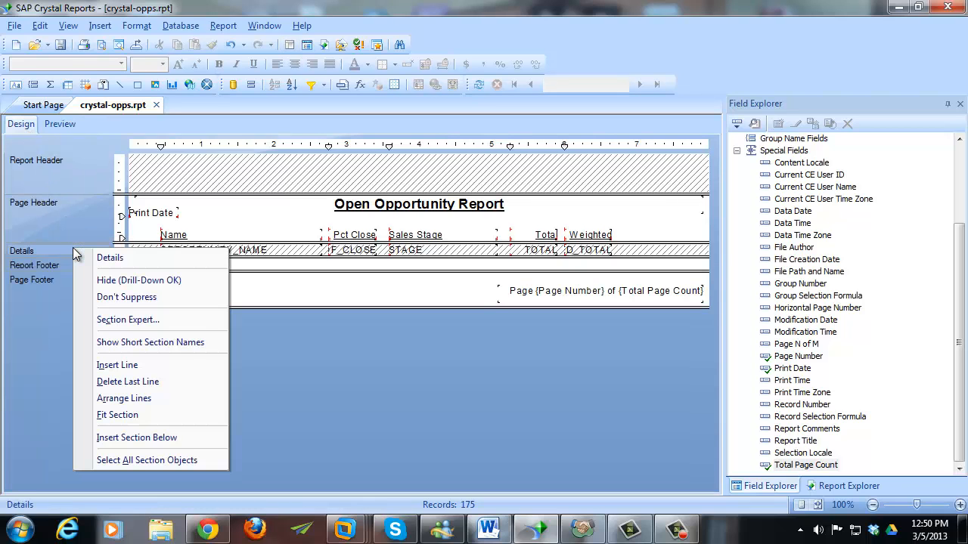
{"action": "left_click", "coordinate": [96, 298]}
- Open the Section Expert for the Details section
{"action": "right_click", "coordinate": [74, 250]}
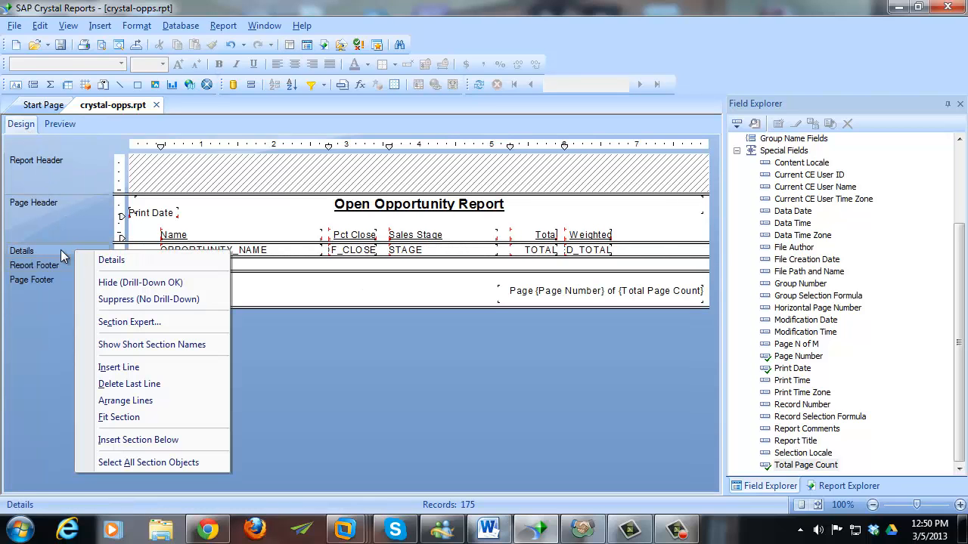
{"action": "left_click", "coordinate": [176, 323]}
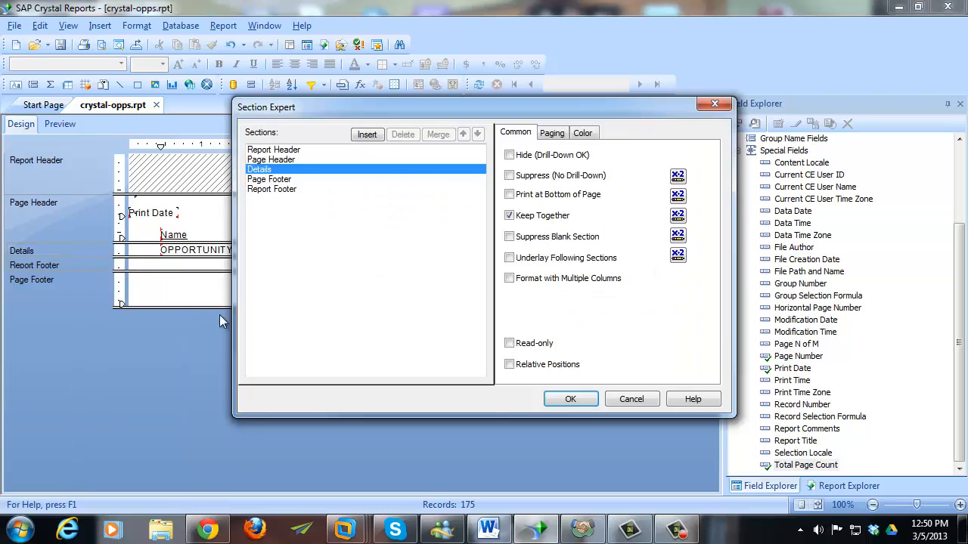
{"action": "mouse_move", "coordinate": [594, 104]}
{"action": "left_mouse_down"}
{"action": "mouse_move", "coordinate": [520, 112]}
{"action": "mouse_move", "coordinate": [591, 118]}
{"action": "left_mouse_up"}
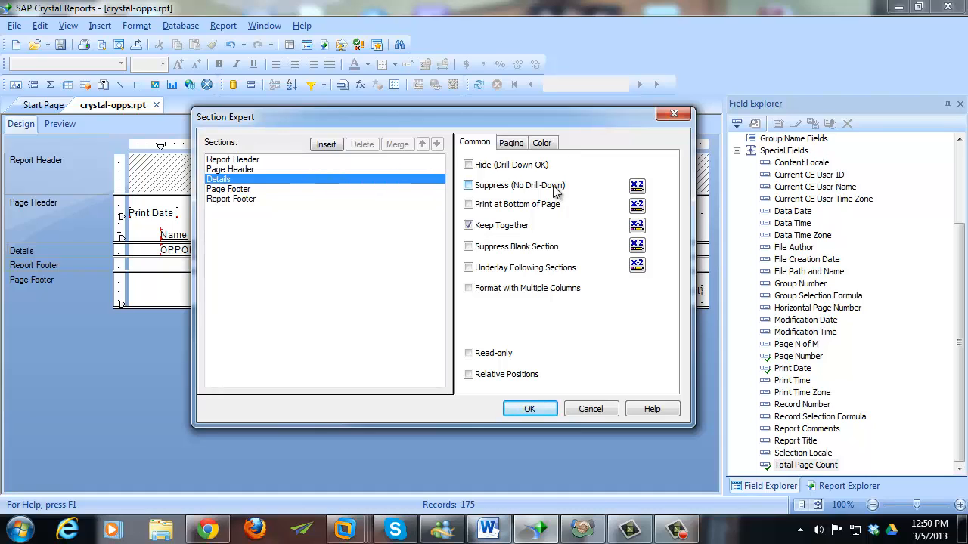
- Write the Details suppress formula 'if PROBABILITY_OF_CLOSE <= 10 true else false', treating nulls as default values
{"action": "left_click", "coordinate": [637, 186]}
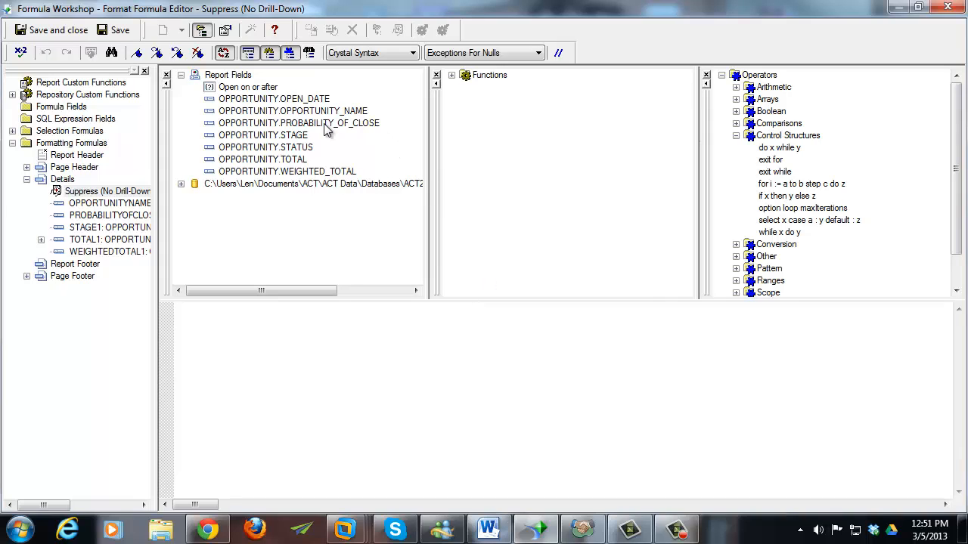
{"action": "type", "text": "if"}
{"action": "double_click", "coordinate": [325, 126]}
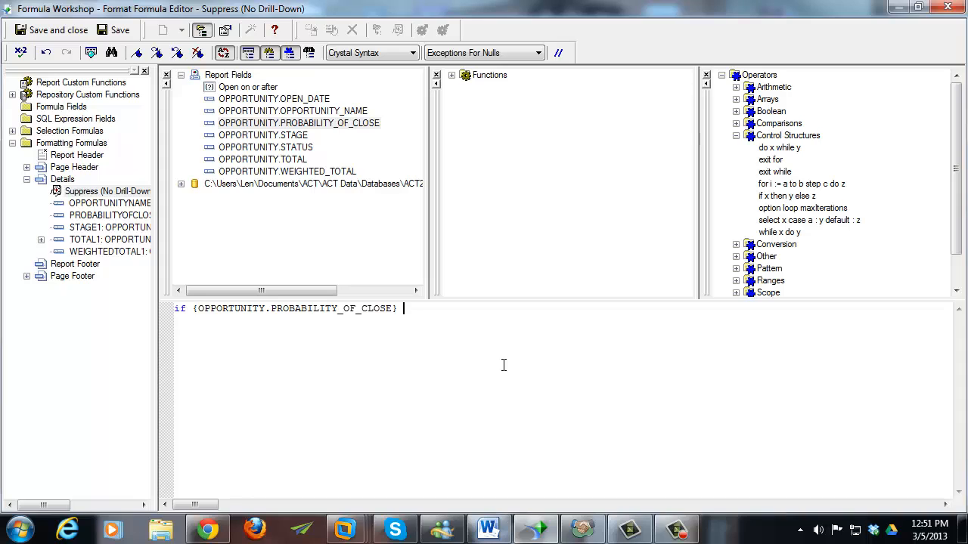
{"action": "type", "text": "<"}
{"action": "key", "text": "BackSpace"}
{"action": "type", "text": "= 10"}
{"action": "key", "text": "Return"}
{"action": "key", "text": "Tab"}
{"action": "type", "text": "true "}
{"action": "type", "text": "else"}
{"action": "key", "text": "Return"}
{"action": "key", "text": "Tab"}
{"action": "type", "text": "false"}
{"action": "left_click", "coordinate": [520, 52]}
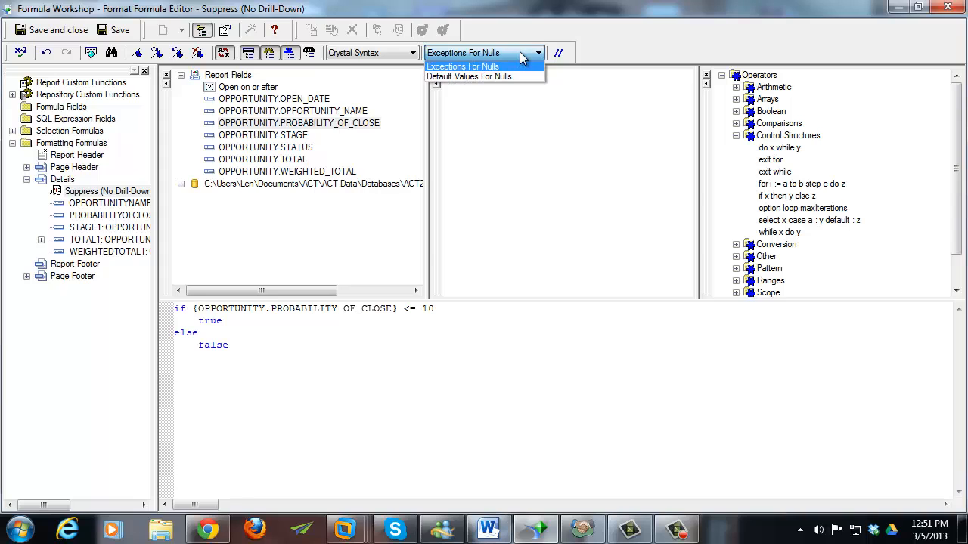
{"action": "left_click", "coordinate": [485, 78]}
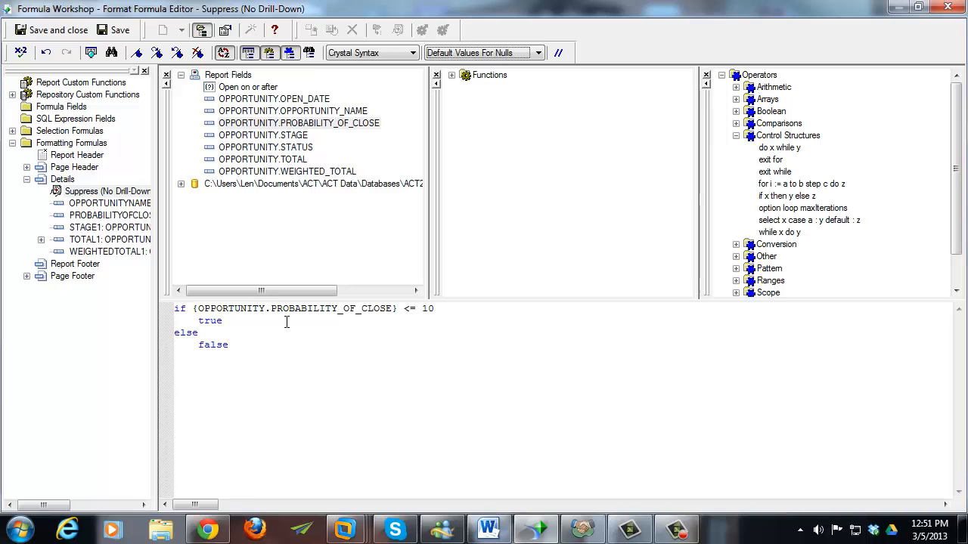
- Check the formula, add the missing 'then' after '<= 10', and save it
{"action": "left_click", "coordinate": [21, 52]}
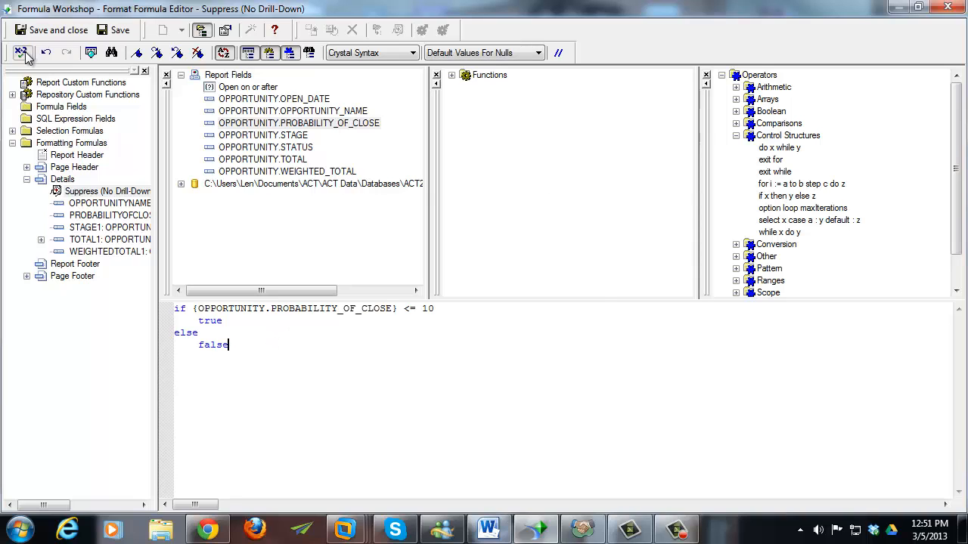
{"action": "left_click", "coordinate": [558, 298]}
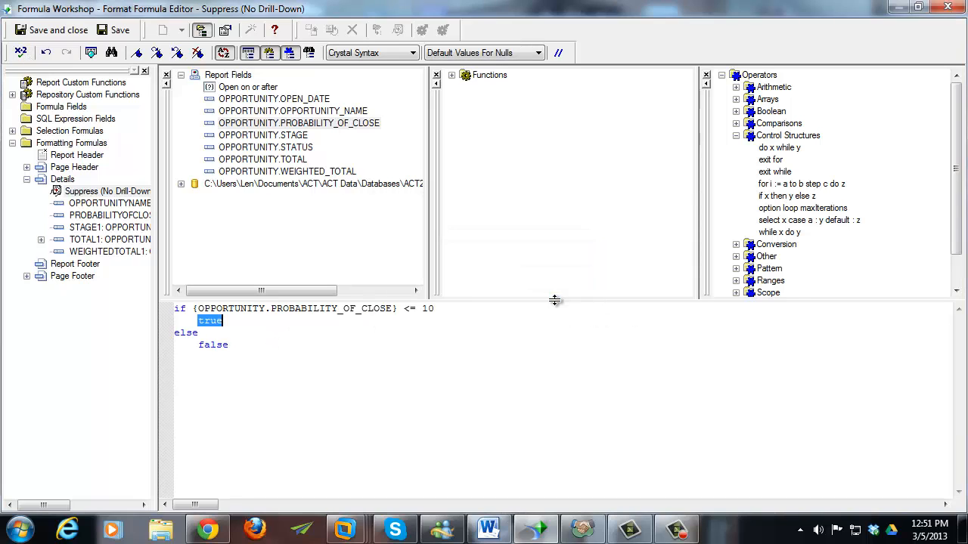
{"action": "left_click", "coordinate": [444, 308]}
{"action": "type", "text": "then"}
{"action": "key", "text": "Down"}
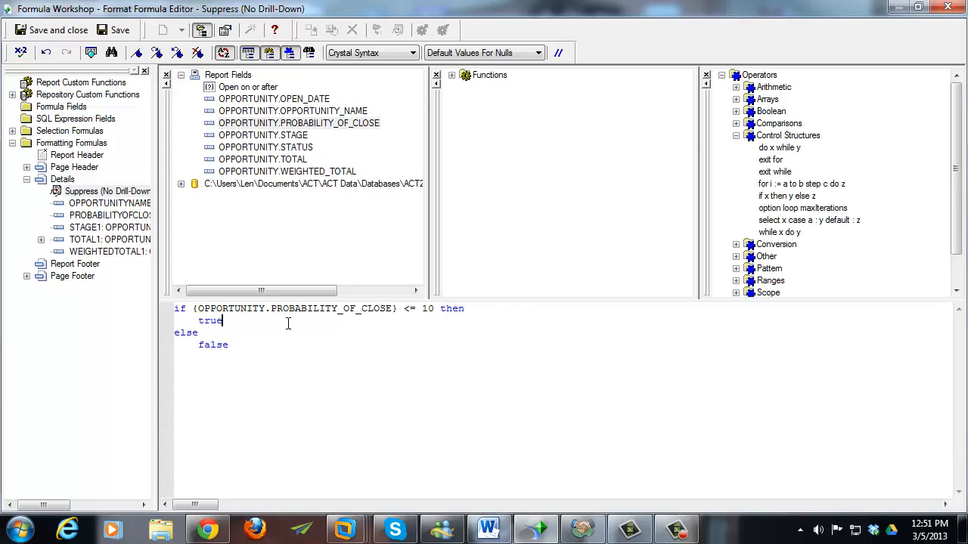
{"action": "left_click", "coordinate": [264, 343]}
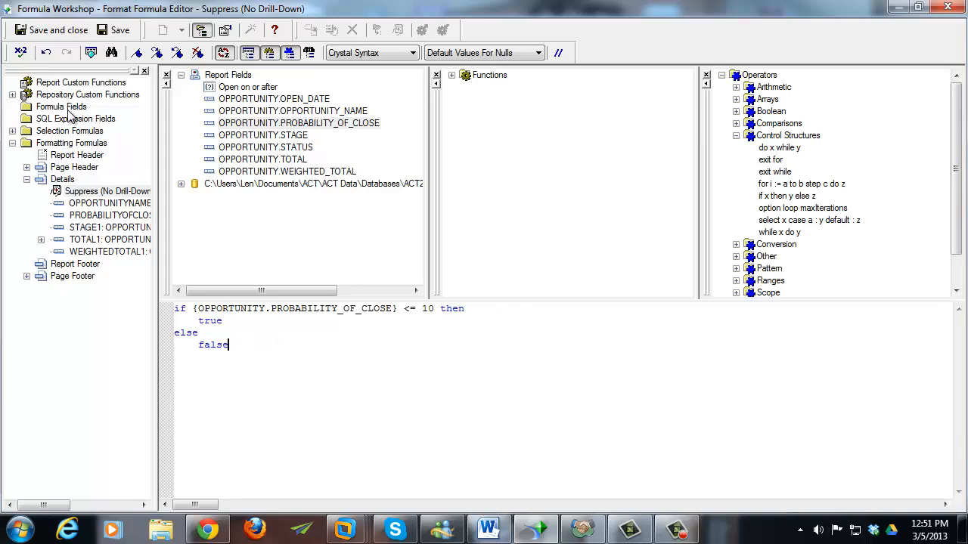
{"action": "left_click", "coordinate": [60, 34]}
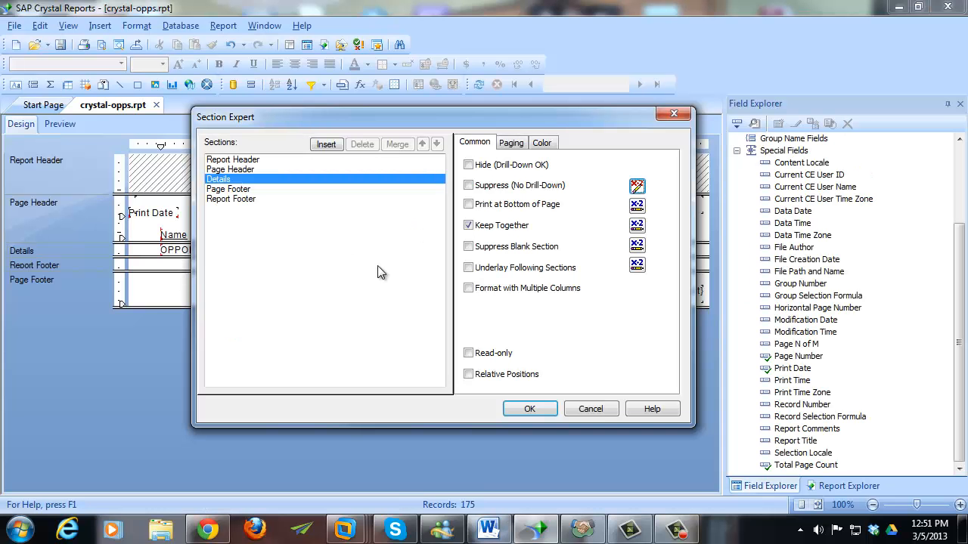
- Accept the Section Expert settings and preview the report with low-probability rows hidden
{"action": "left_click", "coordinate": [529, 409]}
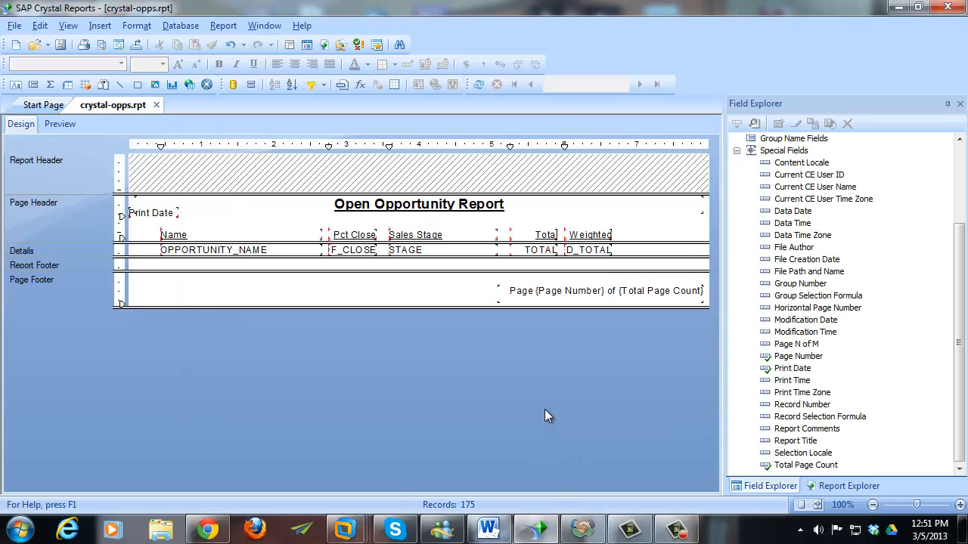
{"action": "left_click", "coordinate": [57, 123]}
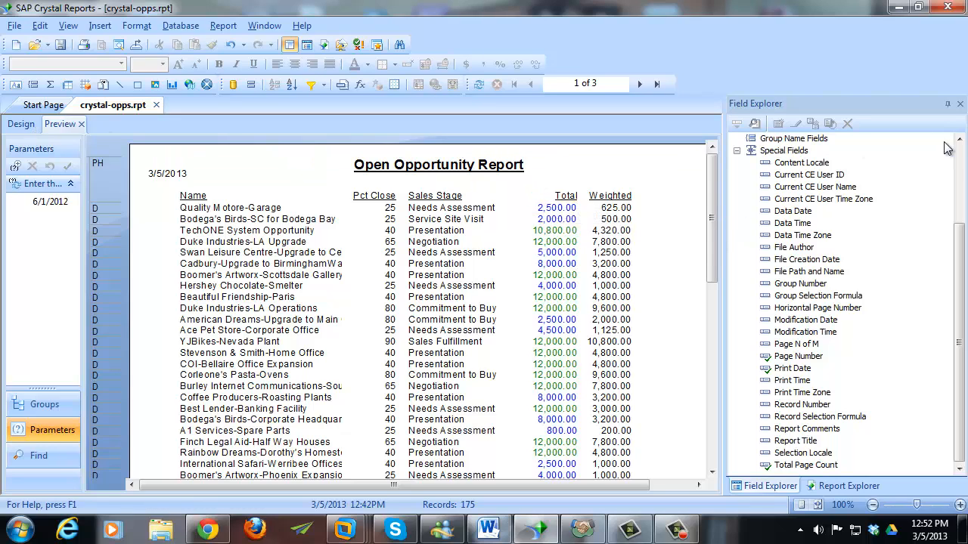
- Create a new formula field named 'Potential Commission' under Formula Fields
{"action": "left_click", "coordinate": [960, 179]}
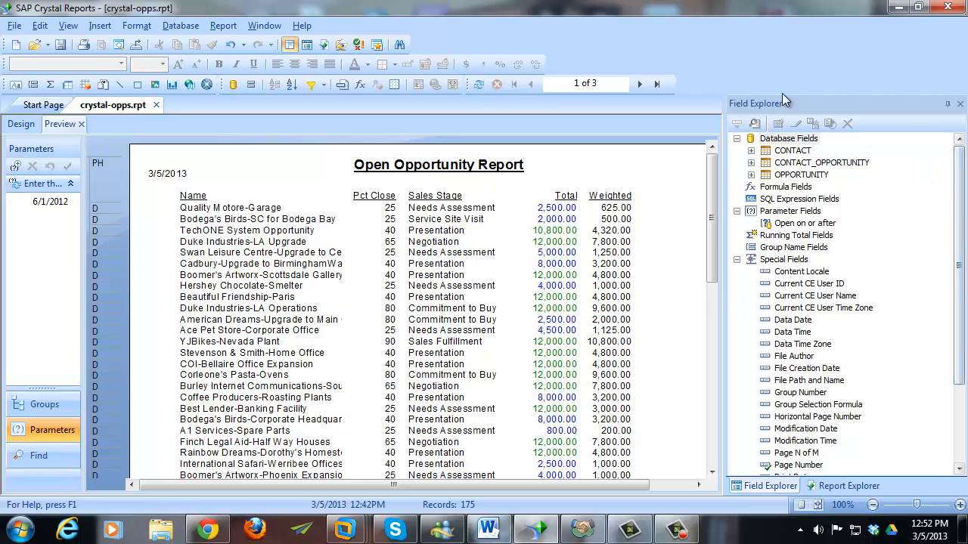
{"action": "left_click", "coordinate": [787, 189]}
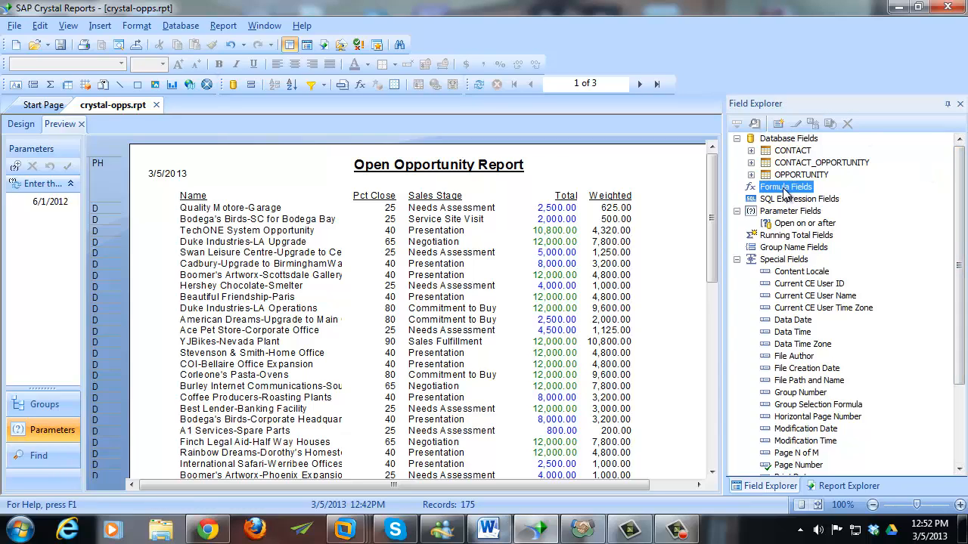
{"action": "left_click", "coordinate": [779, 124]}
{"action": "left_click_drag", "start_coordinate": [469, 235], "coordinate": [425, 201]}
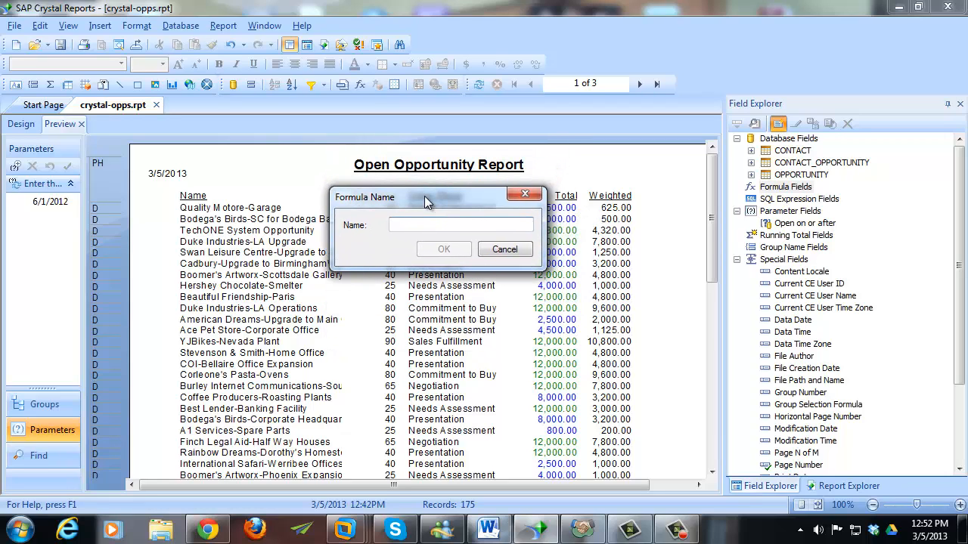
{"action": "type", "text": "Poten"}
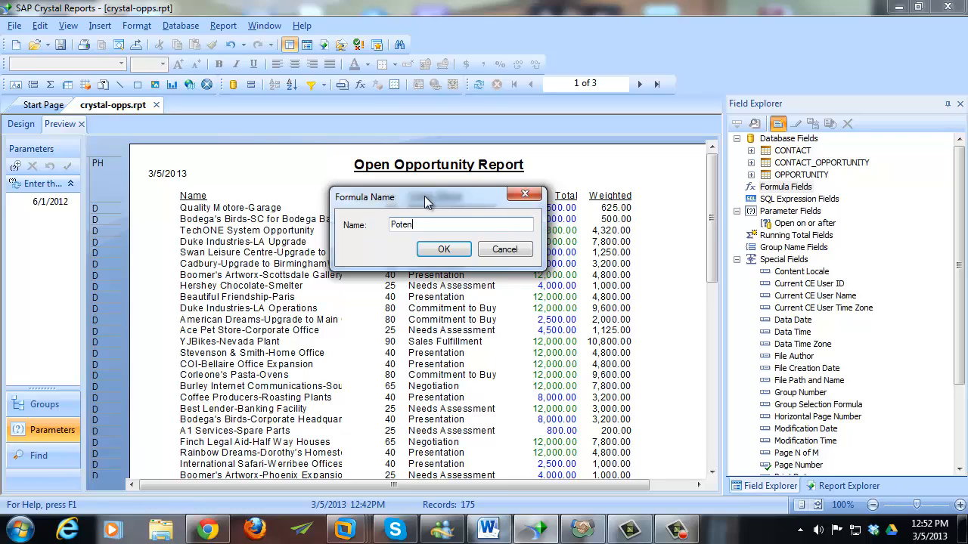
{"action": "type", "text": "tial Commission"}
{"action": "left_click", "coordinate": [443, 249]}
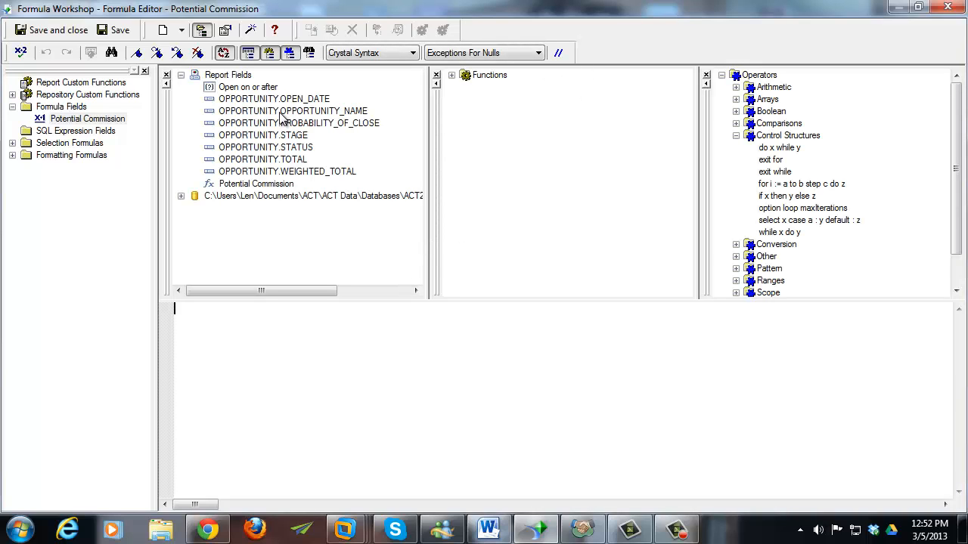
- Set the Potential Commission formula to {OPPORTUNITY.TOTAL} * 0.12 and save it
{"action": "double_click", "coordinate": [282, 160]}
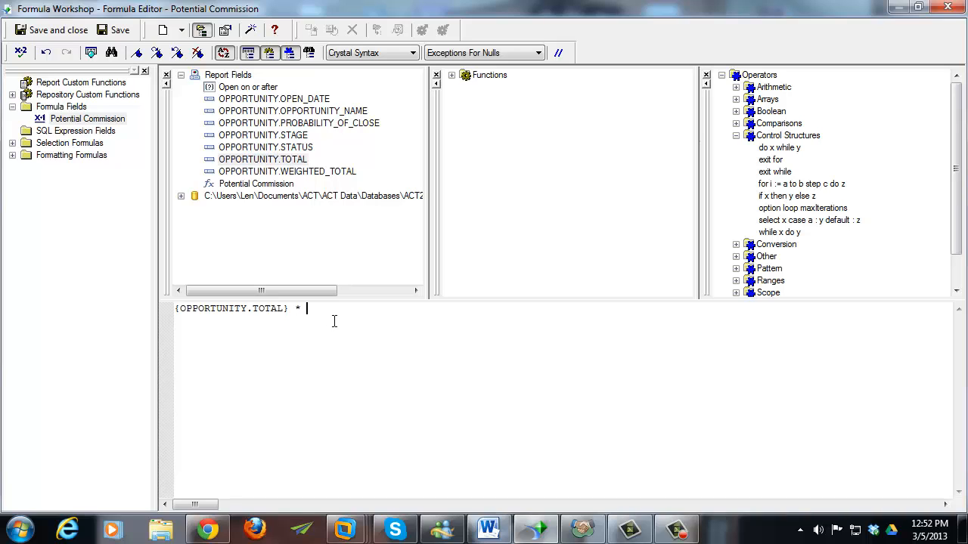
{"action": "type", "text": "* 0.12"}
{"action": "left_click", "coordinate": [47, 29]}
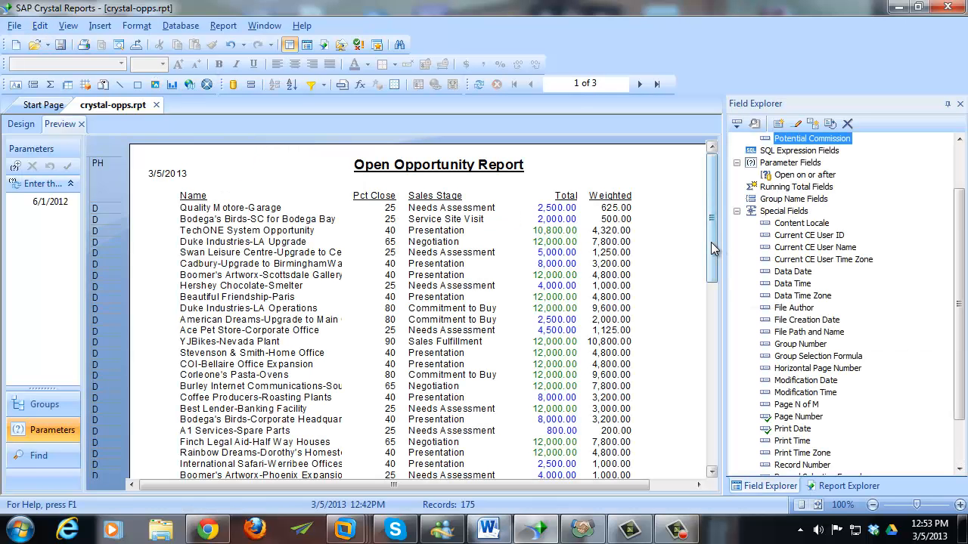
- Place Potential Commission in the Details row and rename its heading to 'P Comm'
{"action": "left_click", "coordinate": [21, 125]}
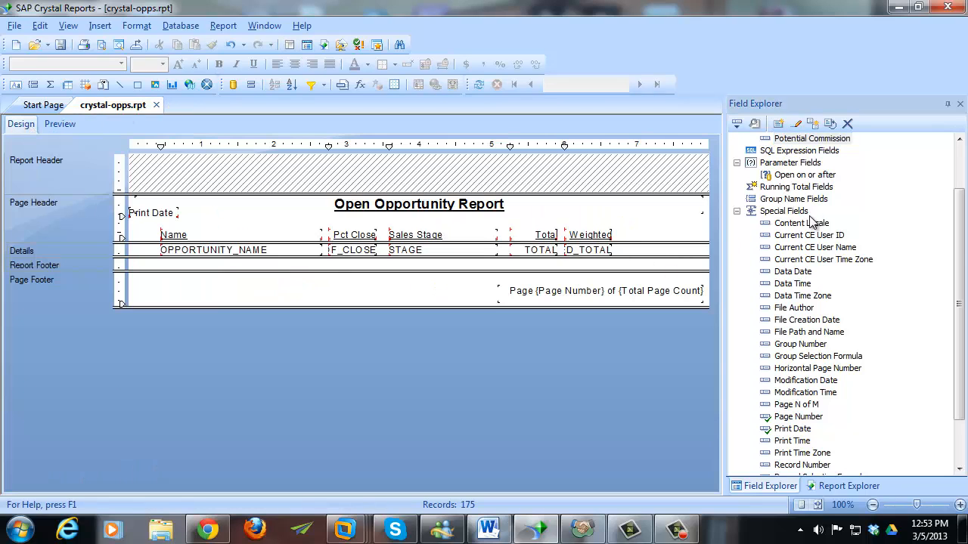
{"action": "scroll", "coordinate": [813, 204], "scroll_direction": "up", "scroll_amount": 1}
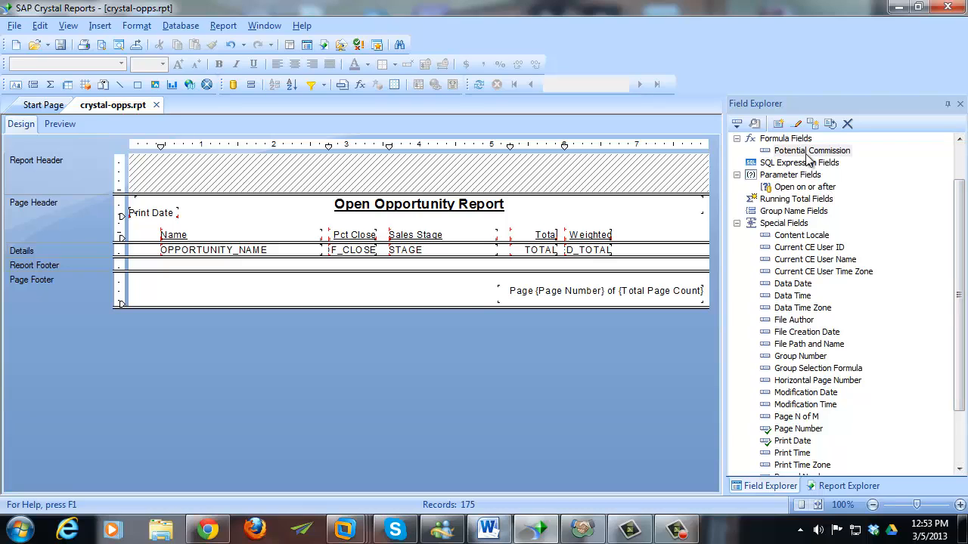
{"action": "left_click_drag", "start_coordinate": [807, 154], "coordinate": [624, 252]}
{"action": "left_click", "coordinate": [675, 236]}
{"action": "left_click", "coordinate": [675, 236]}
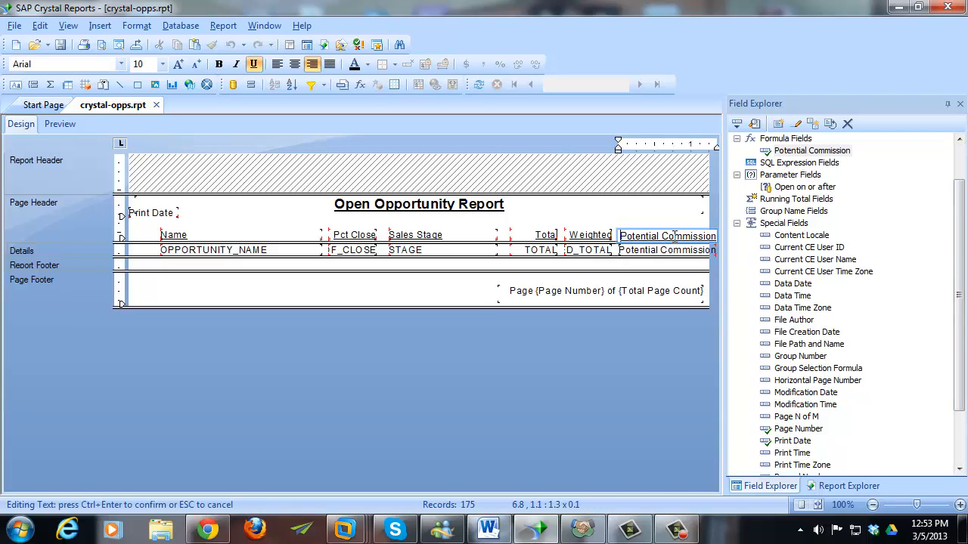
{"action": "key", "text": "ctrl+a"}
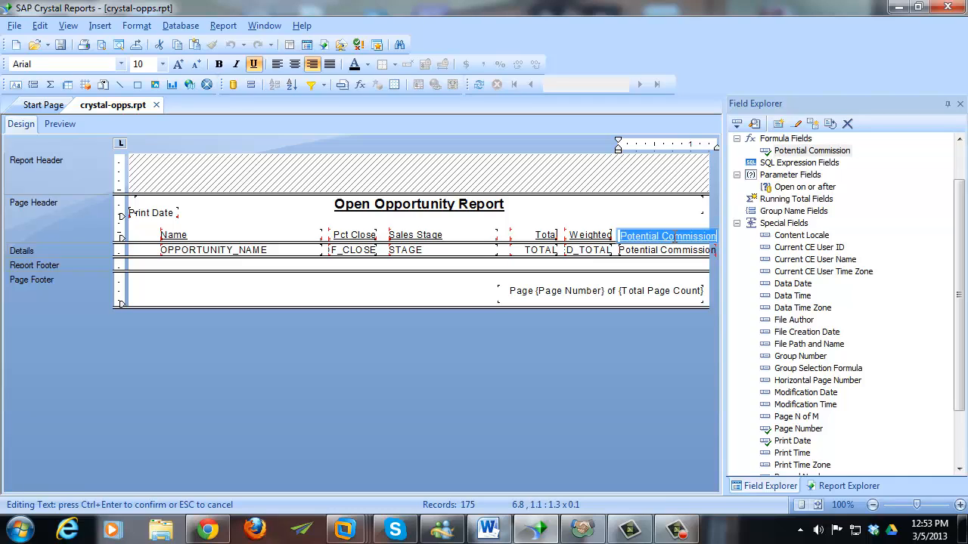
{"action": "type", "text": "P"}
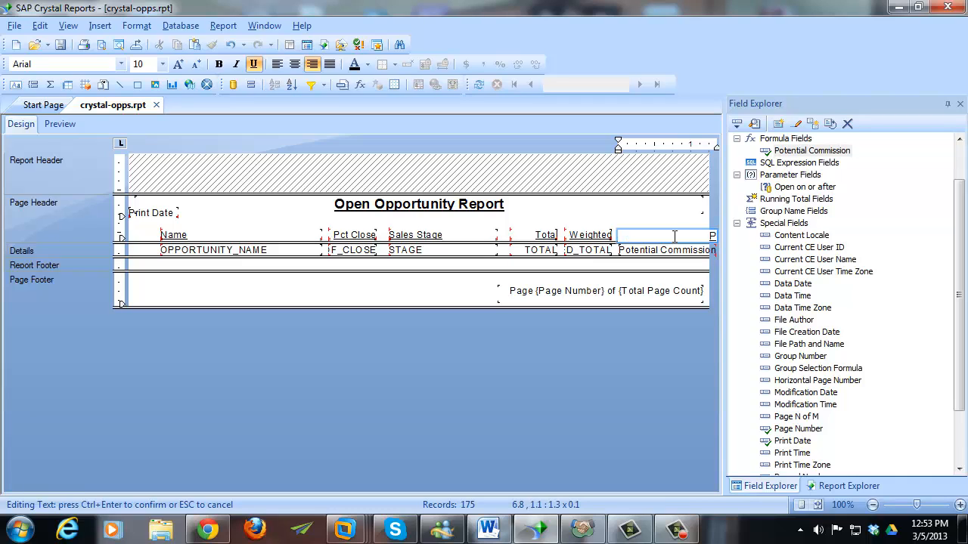
{"action": "type", "text": " Comm"}
{"action": "left_click", "coordinate": [670, 231]}
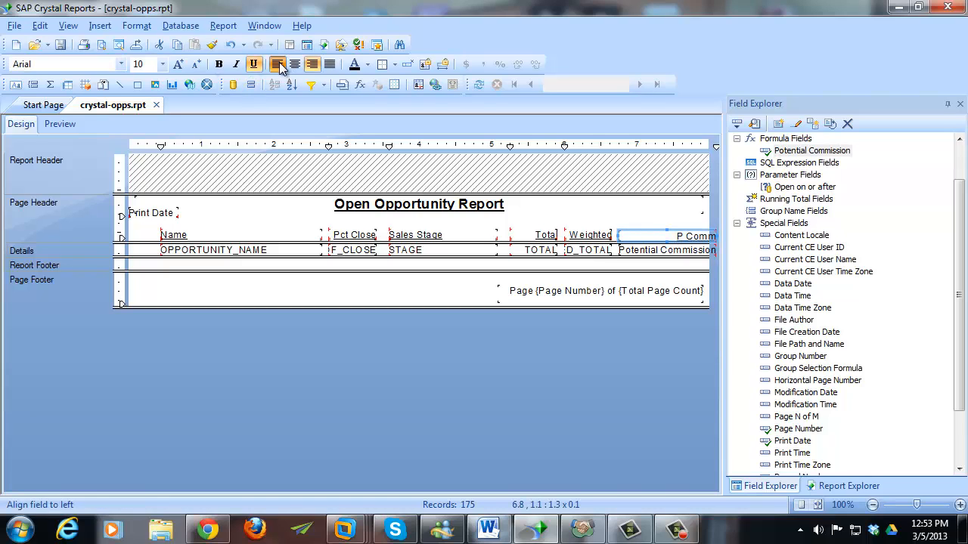
- Left-align the P Comm heading, narrow the commission field, and preview the new column
{"action": "left_click", "coordinate": [279, 64]}
{"action": "left_click", "coordinate": [684, 251]}
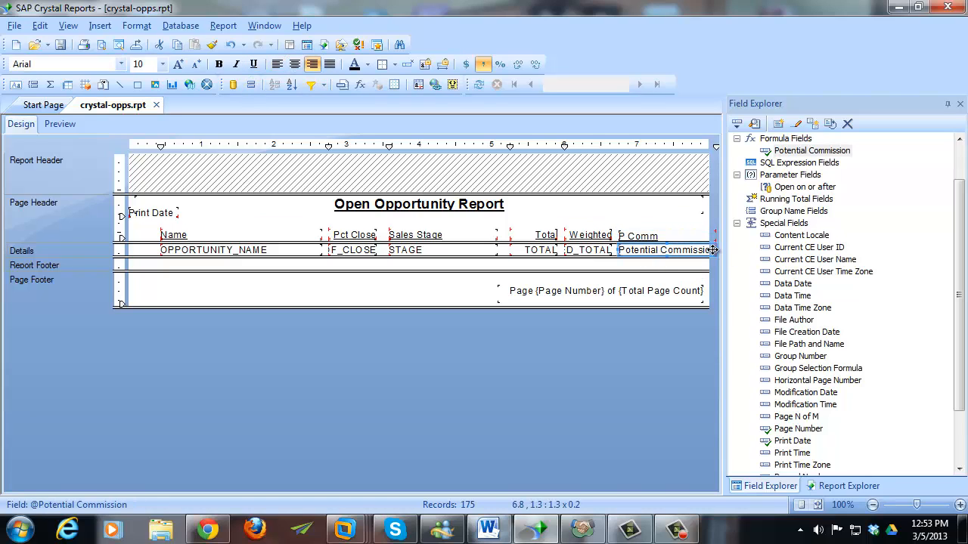
{"action": "left_click_drag", "start_coordinate": [713, 251], "coordinate": [661, 250]}
{"action": "left_click", "coordinate": [676, 239]}
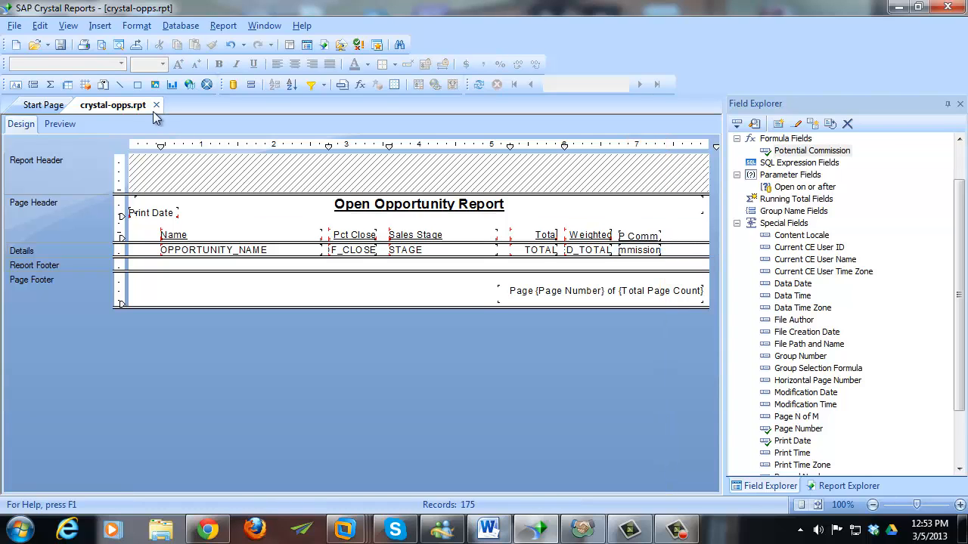
{"action": "left_click", "coordinate": [60, 124]}
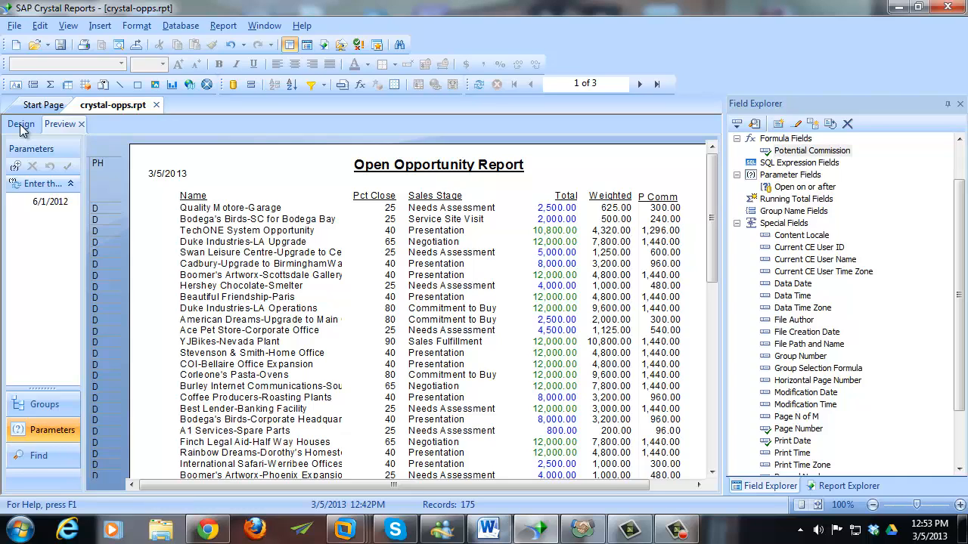
- Align the bottoms of all six detail fields and preview the result
{"action": "left_click", "coordinate": [20, 126]}
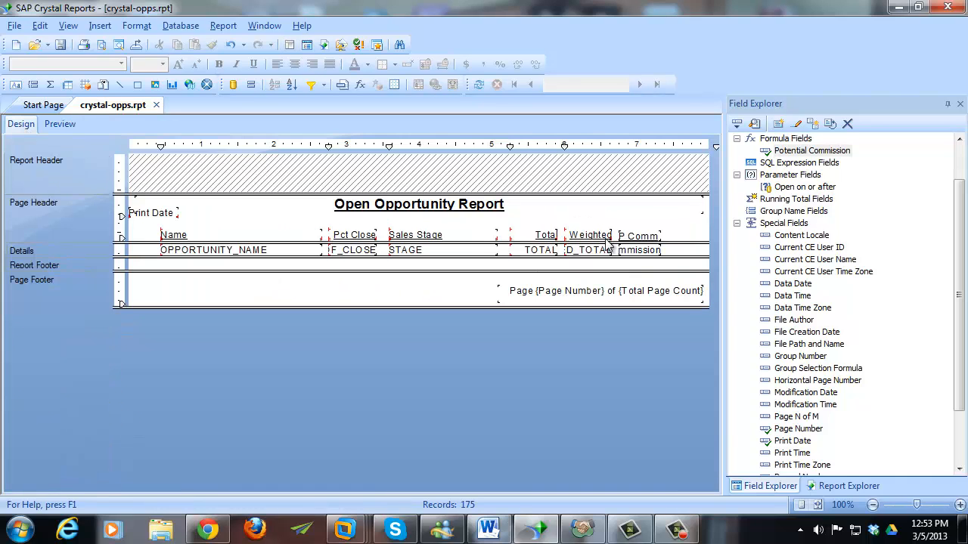
{"action": "left_click", "coordinate": [638, 236]}
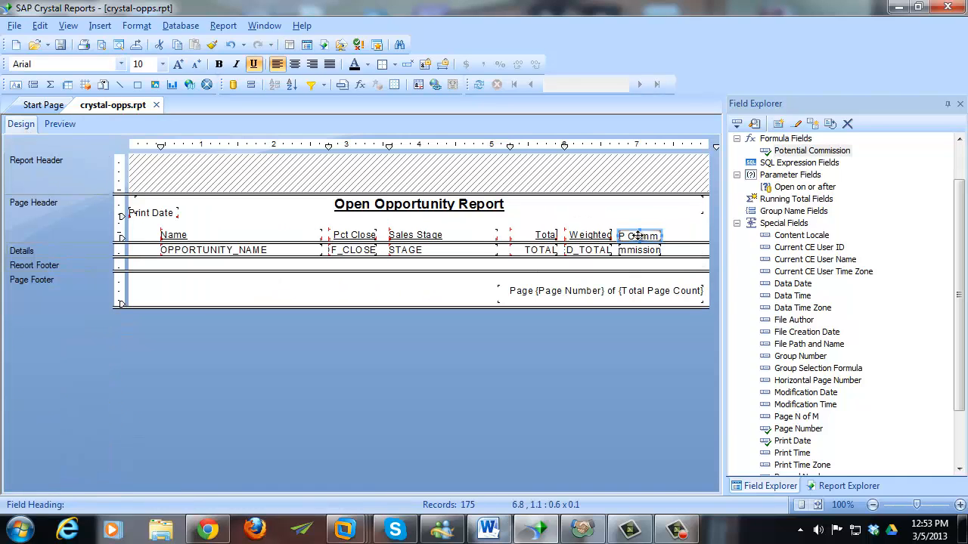
{"action": "left_click", "coordinate": [681, 239]}
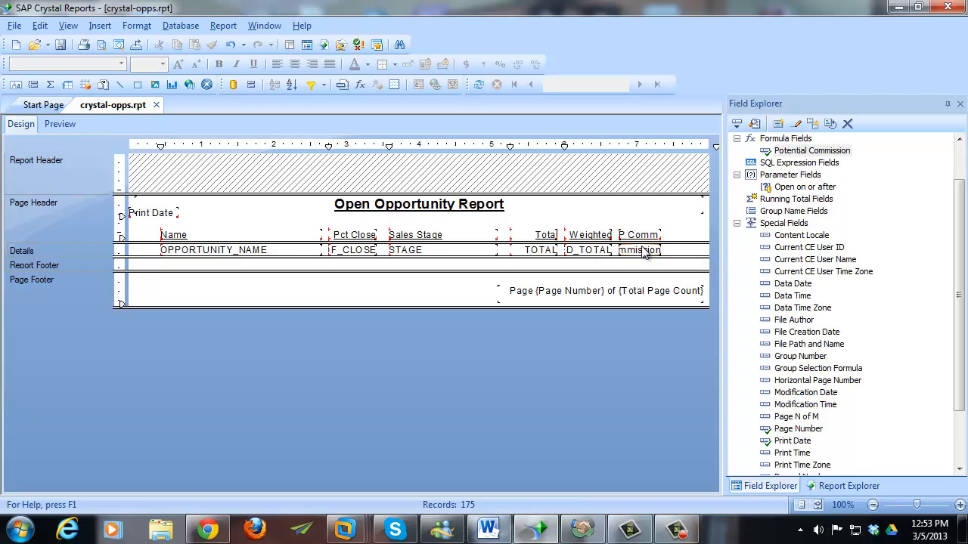
{"action": "left_click", "coordinate": [642, 250]}
{"action": "left_click", "coordinate": [588, 250], "text": "ctrl"}
{"action": "left_click", "coordinate": [539, 250], "text": "ctrl"}
{"action": "left_click", "coordinate": [469, 252], "text": "ctrl"}
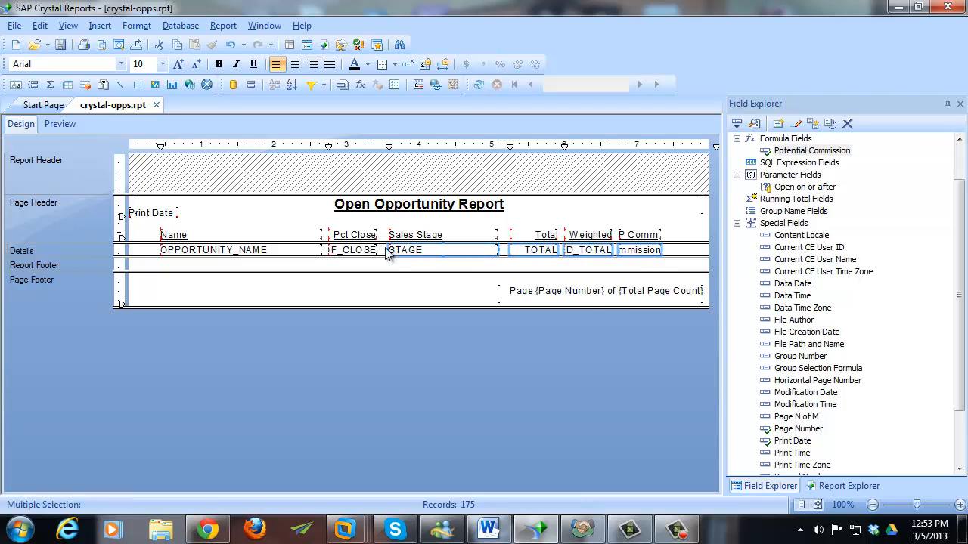
{"action": "left_click", "coordinate": [354, 249], "text": "ctrl"}
{"action": "left_click", "coordinate": [297, 250], "text": "ctrl"}
{"action": "right_click", "coordinate": [297, 250]}
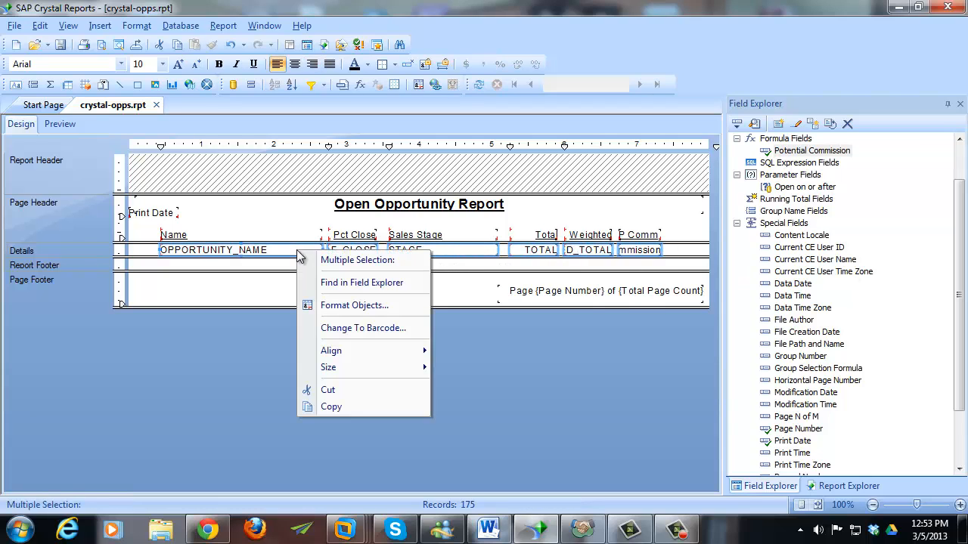
{"action": "mouse_move", "coordinate": [373, 353]}
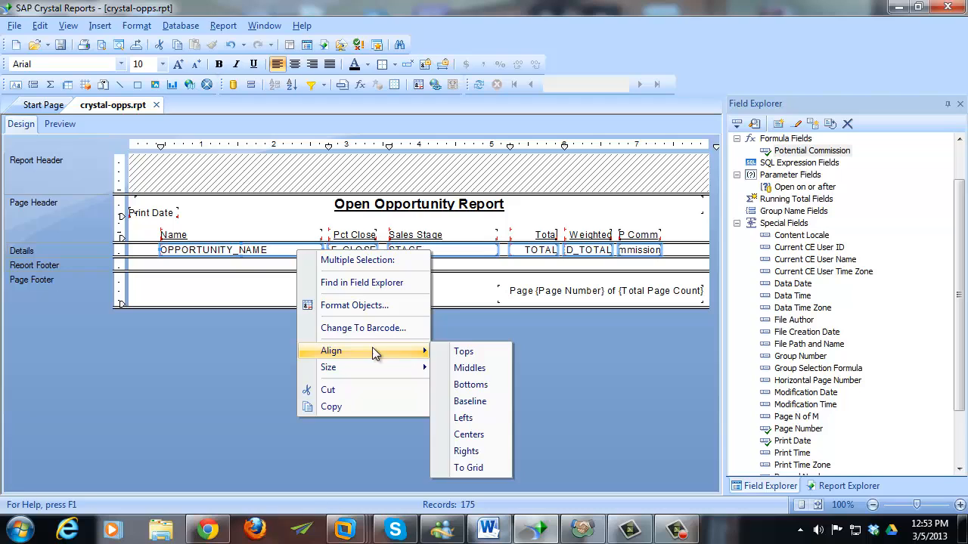
{"action": "left_click", "coordinate": [488, 402]}
{"action": "left_click", "coordinate": [694, 257]}
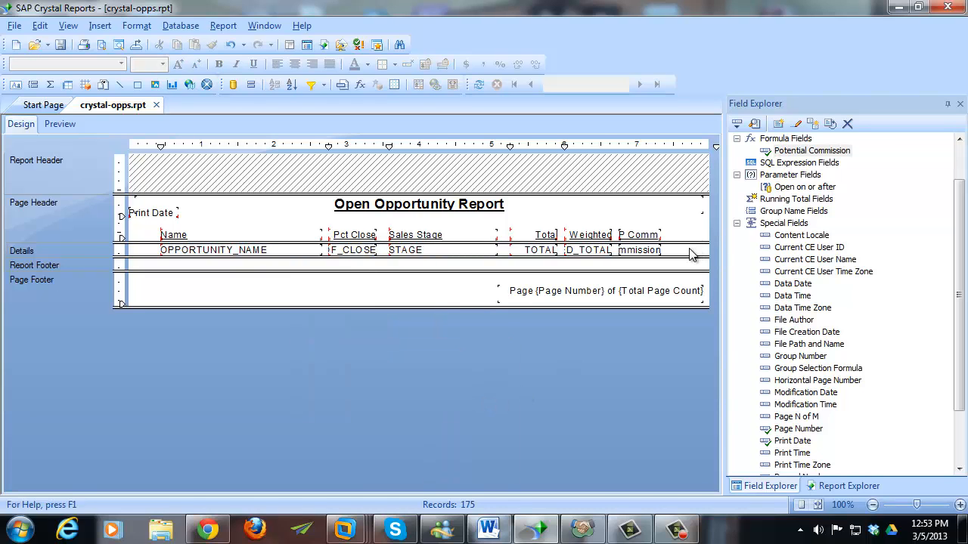
{"action": "left_click", "coordinate": [59, 124]}
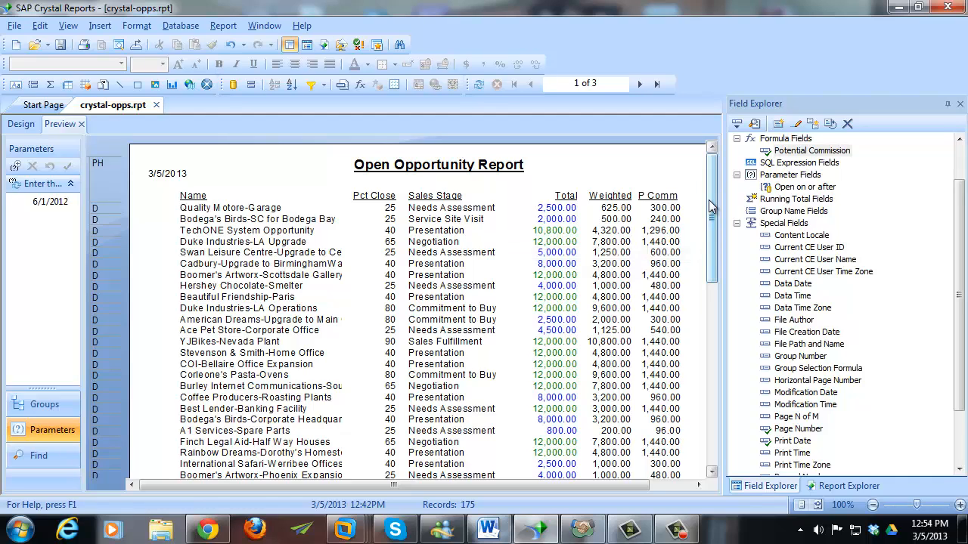
- Review the {OPPORTUNITY.TOTAL} * 0.12 formula, then bring up Potential Commission's options in Field Explorer
{"action": "right_click", "coordinate": [668, 217]}
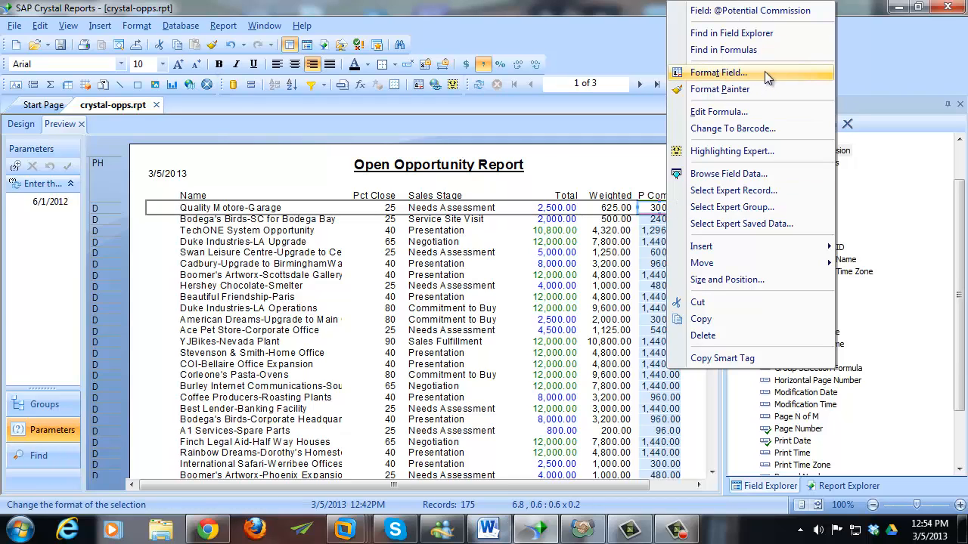
{"action": "left_click", "coordinate": [715, 120]}
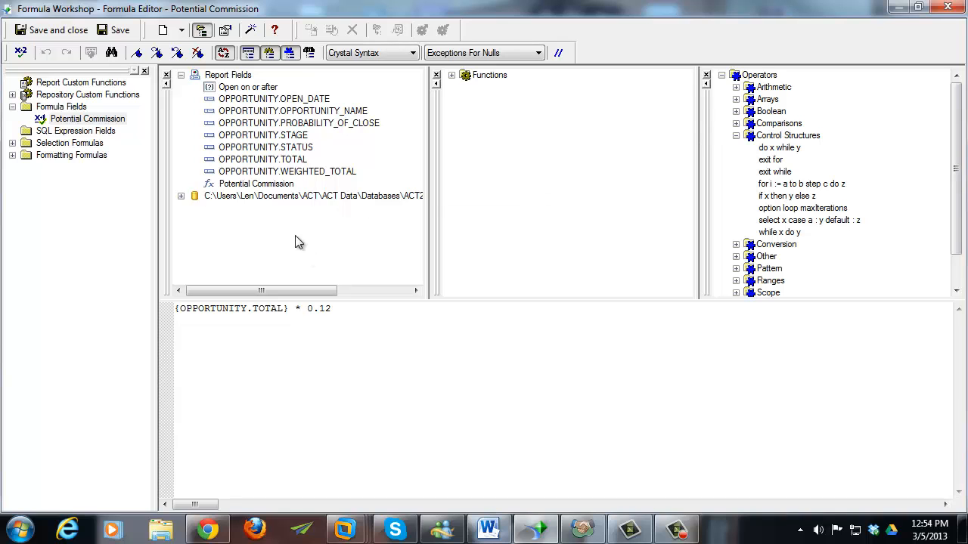
{"action": "left_click", "coordinate": [65, 31]}
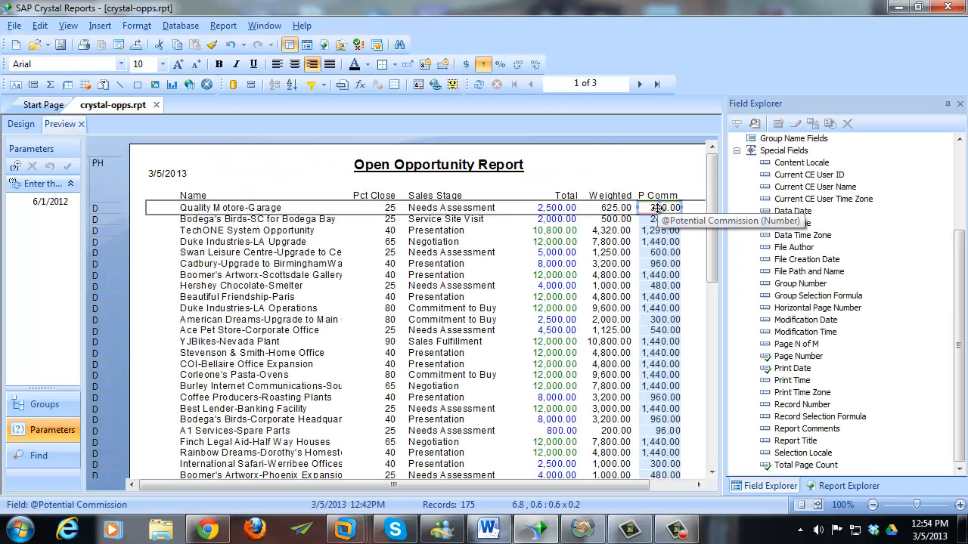
{"action": "scroll", "coordinate": [831, 203], "scroll_direction": "up", "scroll_amount": 3}
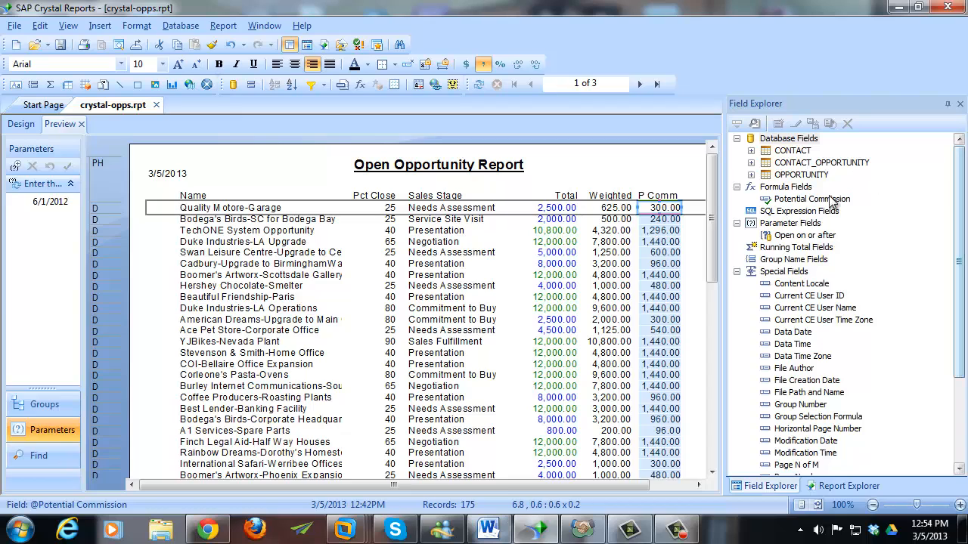
{"action": "right_click", "coordinate": [814, 203]}
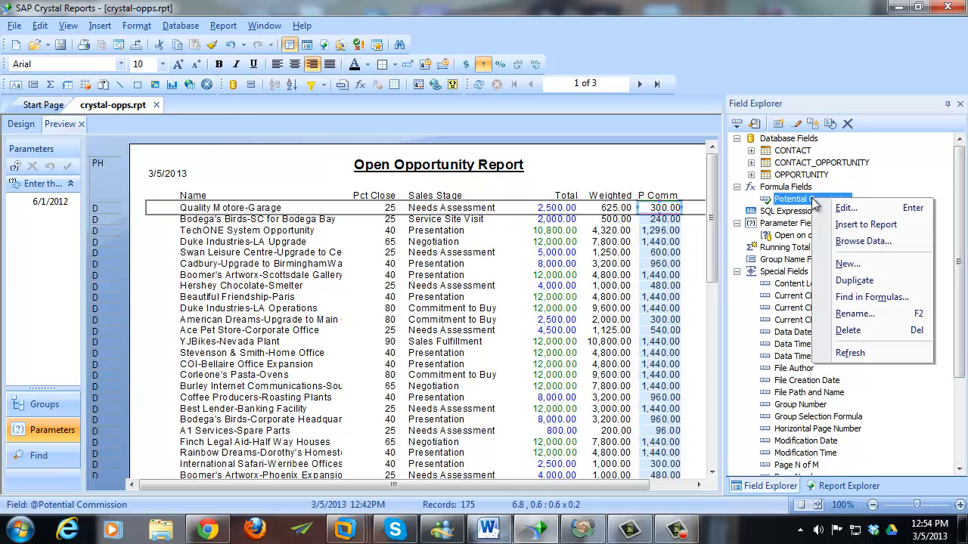
- Add the condition {OPPORTUNITY.TOTAL} >= 2500 then, changing the multiplier to 0.15
{"action": "left_click", "coordinate": [872, 208]}
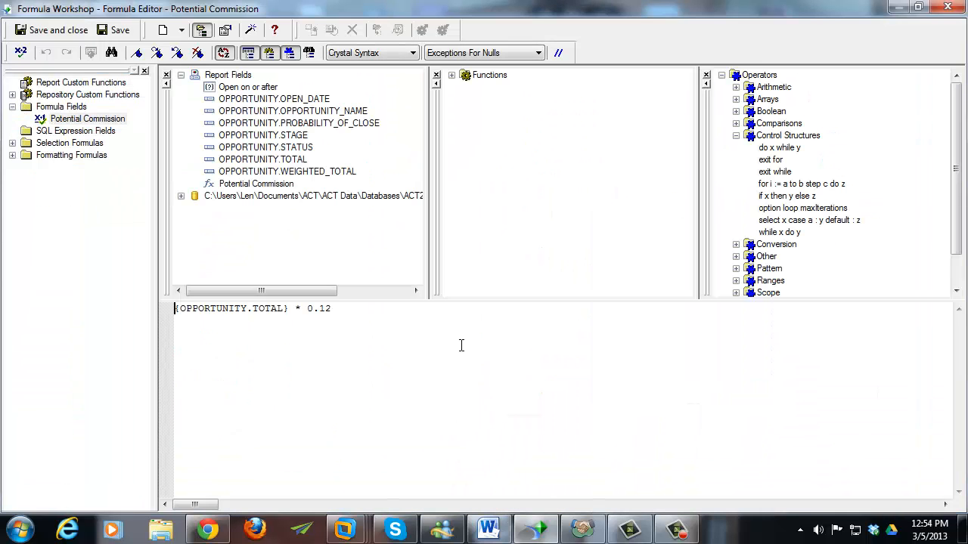
{"action": "key", "text": "Return"}
{"action": "key", "text": "Up"}
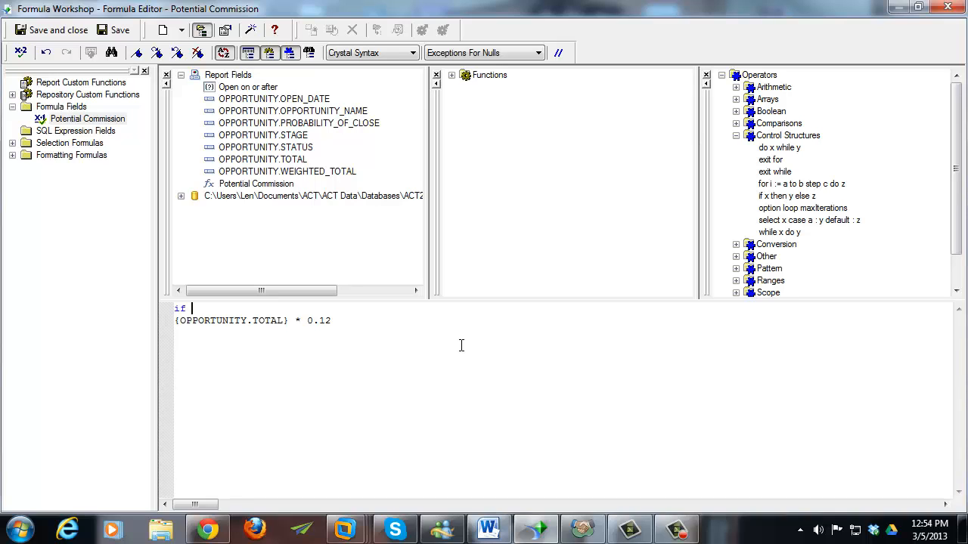
{"action": "double_click", "coordinate": [290, 159]}
{"action": "type", "text": ">"}
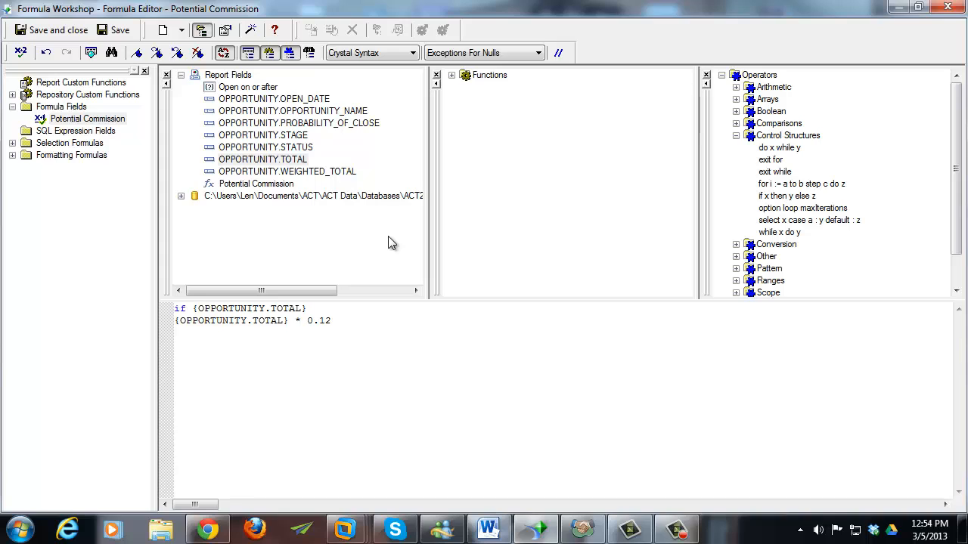
{"action": "type", "text": "= 2500 then"}
{"action": "key", "text": "Return"}
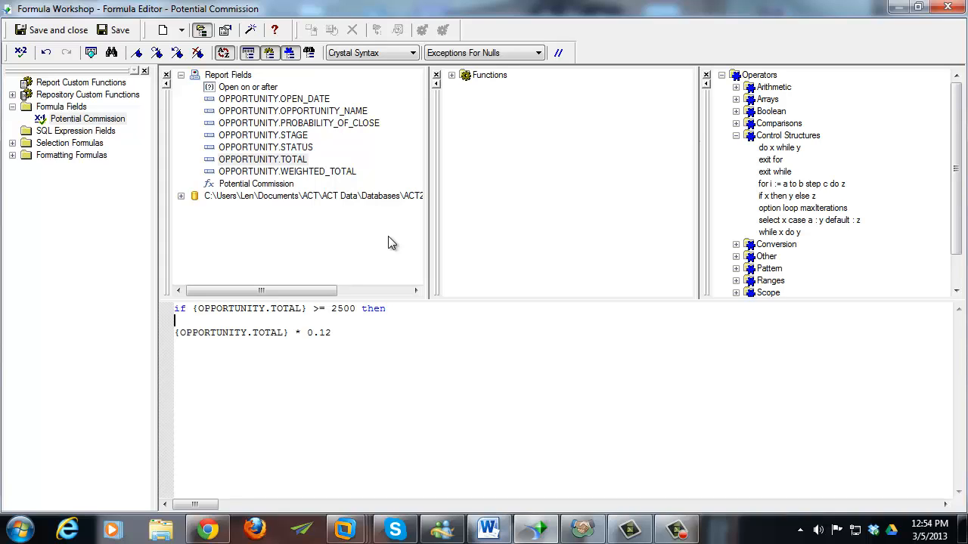
{"action": "key", "text": "Tab"}
{"action": "key", "text": "BackSpace"}
{"action": "key", "text": "End"}
{"action": "key", "text": "BackSpace"}
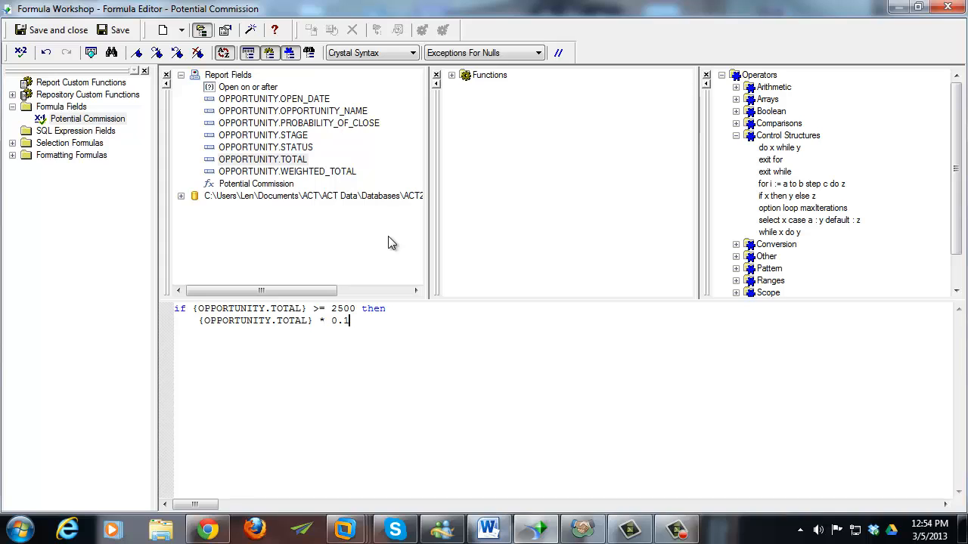
{"action": "type", "text": "5"}
- Add an else branch of {OPPORTUNITY.TOTAL} * 0.12 and save the tiered formula
{"action": "key", "text": "shift+Home"}
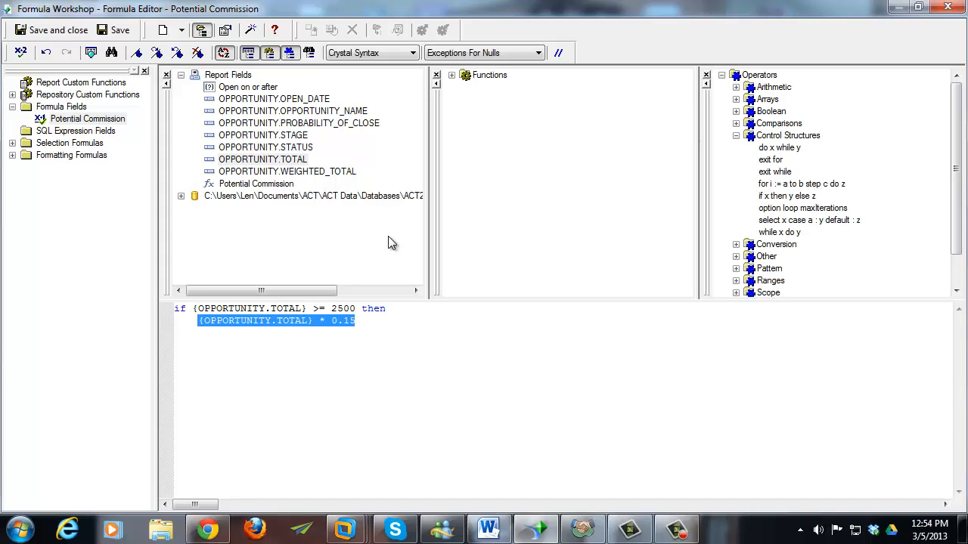
{"action": "key", "text": "End"}
{"action": "key", "text": "Return"}
{"action": "type", "text": "else"}
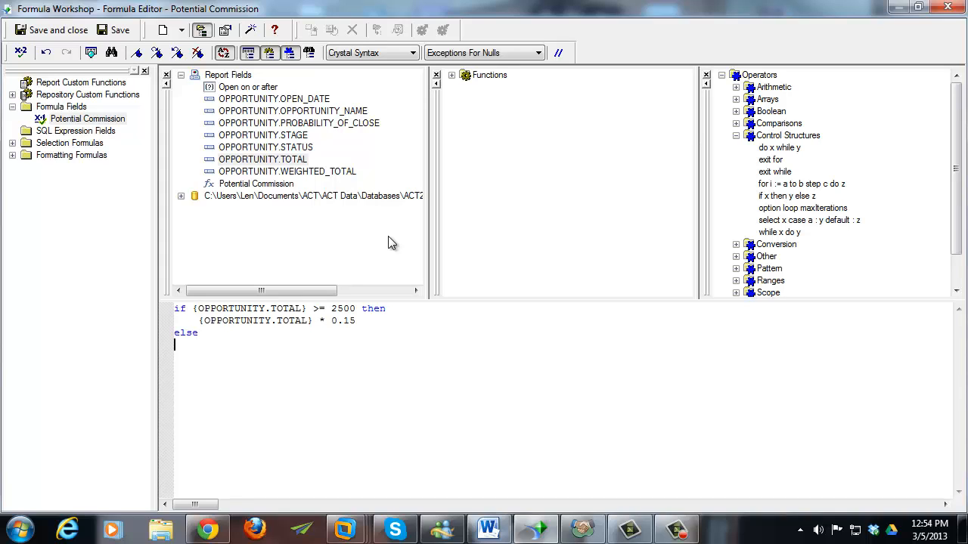
{"action": "key", "text": "Tab"}
{"action": "double_click", "coordinate": [243, 162]}
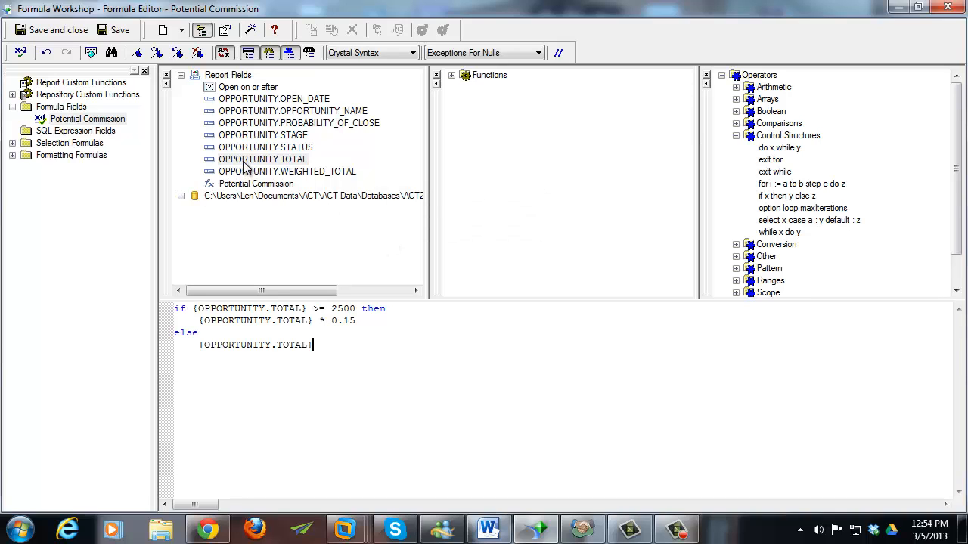
{"action": "type", "text": "* 0.12"}
{"action": "left_click", "coordinate": [46, 33]}
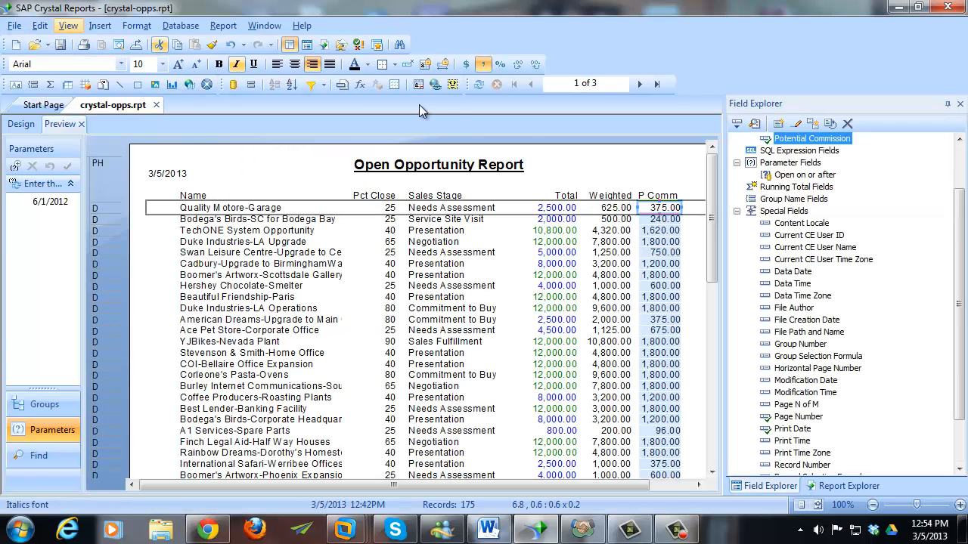
{"action": "left_click", "coordinate": [685, 172]}
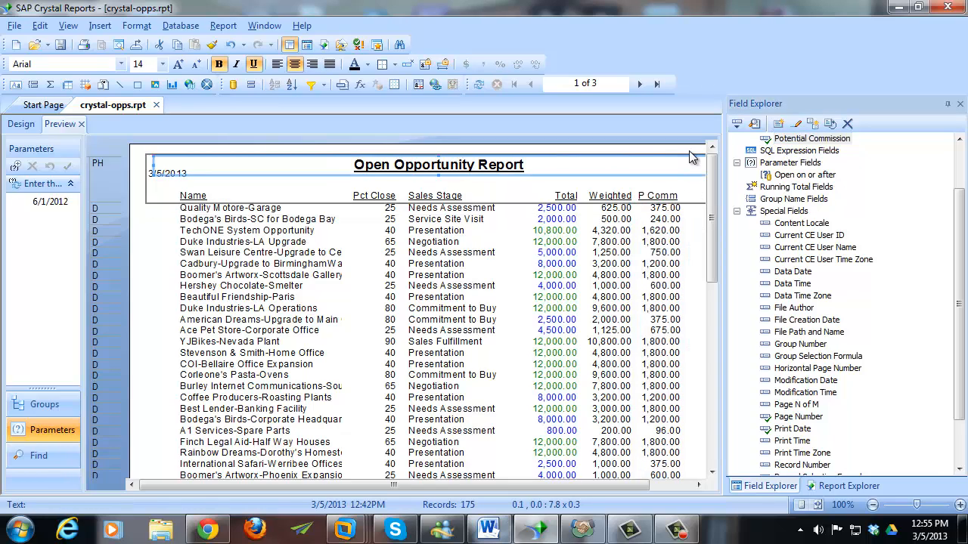
{"action": "left_click", "coordinate": [689, 152]}
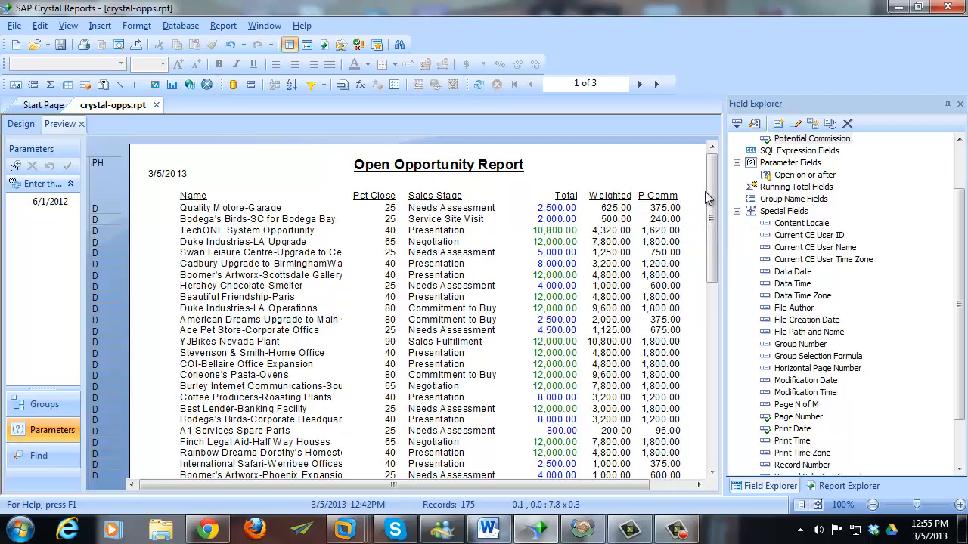
{"action": "mouse_move", "coordinate": [712, 196]}
{"action": "left_mouse_down"}
{"action": "mouse_move", "coordinate": [710, 303]}
{"action": "mouse_move", "coordinate": [696, 193]}
{"action": "left_mouse_up"}
- Give the P Comm field a font style formula that bolds Potential Commission values >= 1500
{"action": "right_click", "coordinate": [664, 215]}
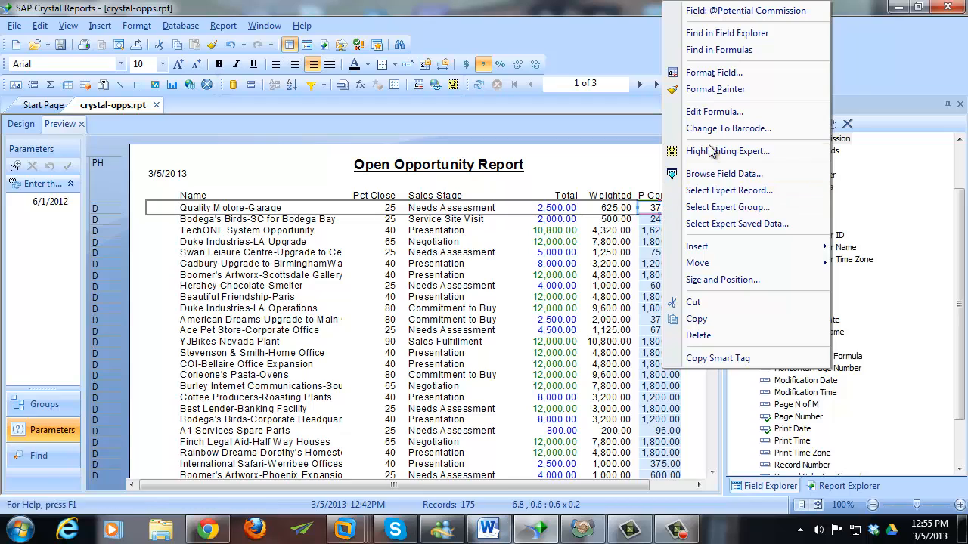
{"action": "left_click", "coordinate": [711, 73]}
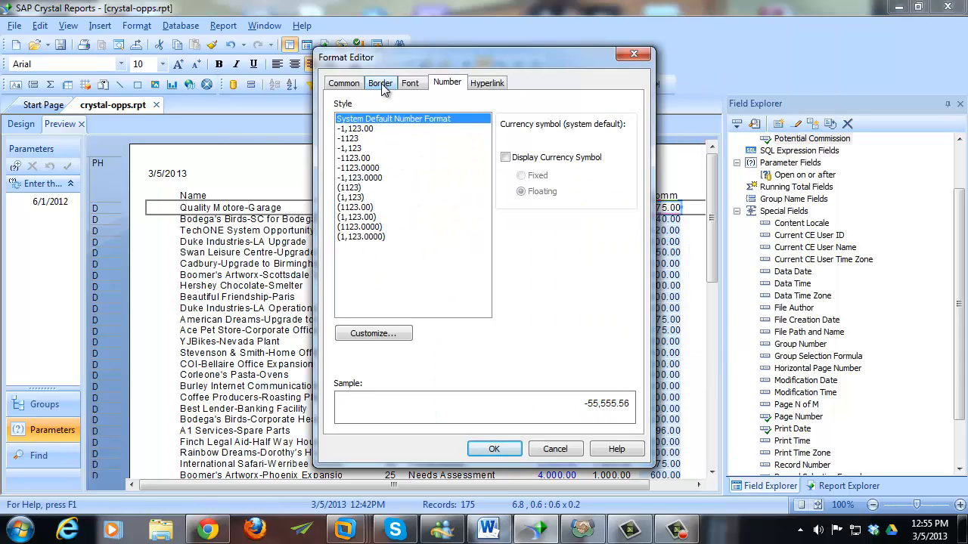
{"action": "left_click", "coordinate": [410, 84]}
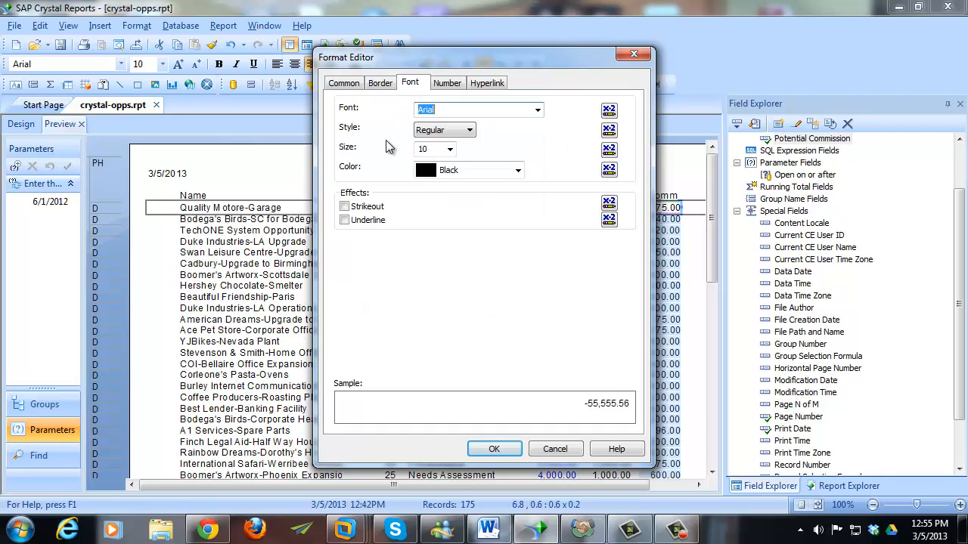
{"action": "left_click", "coordinate": [463, 130]}
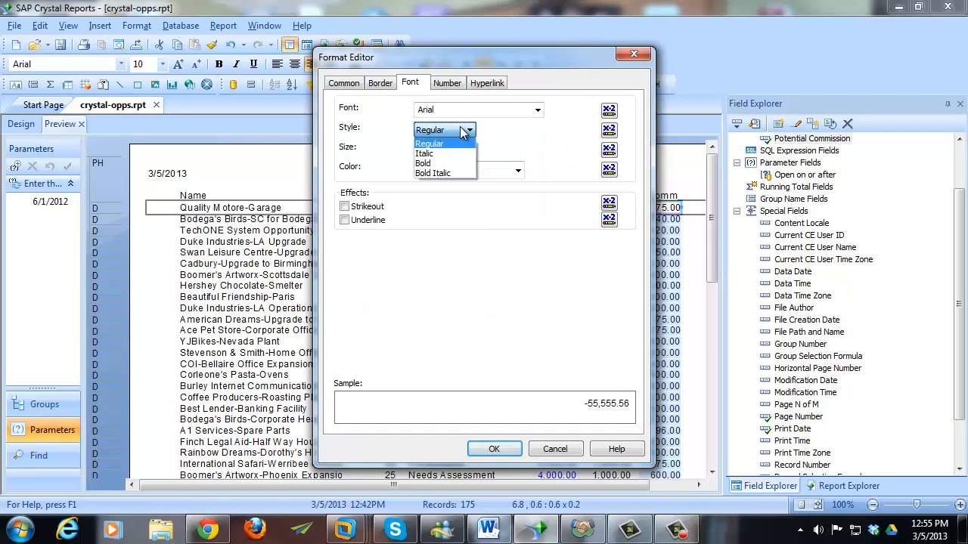
{"action": "left_click", "coordinate": [464, 131]}
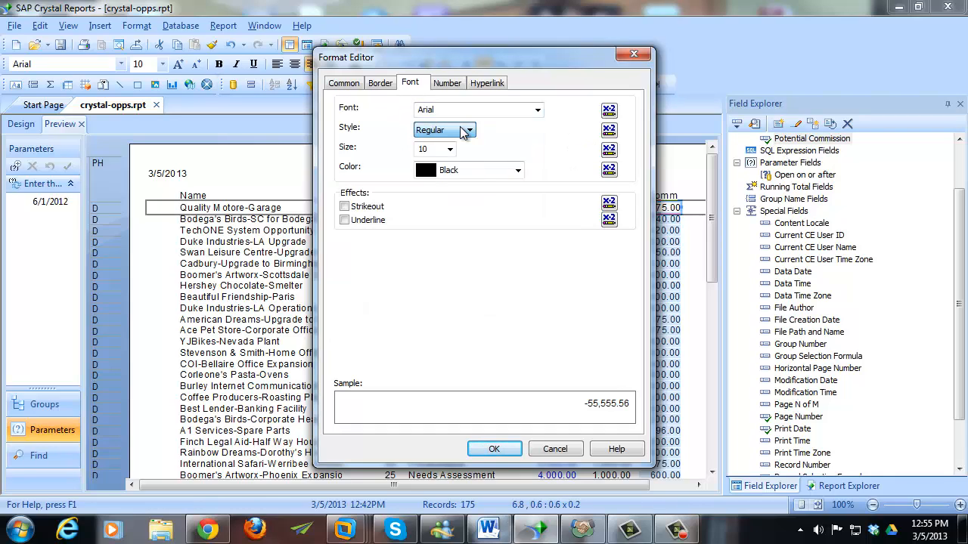
{"action": "left_click", "coordinate": [608, 130]}
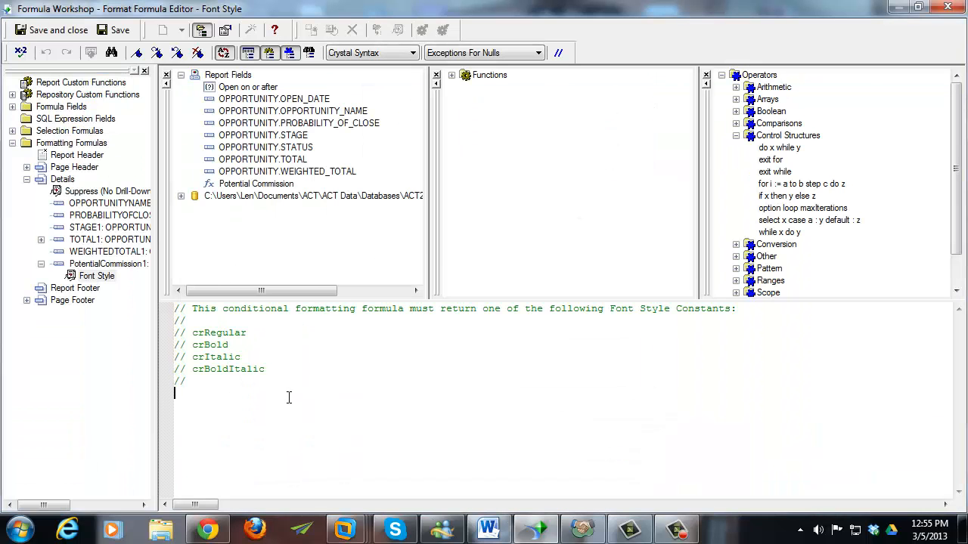
{"action": "double_click", "coordinate": [257, 184]}
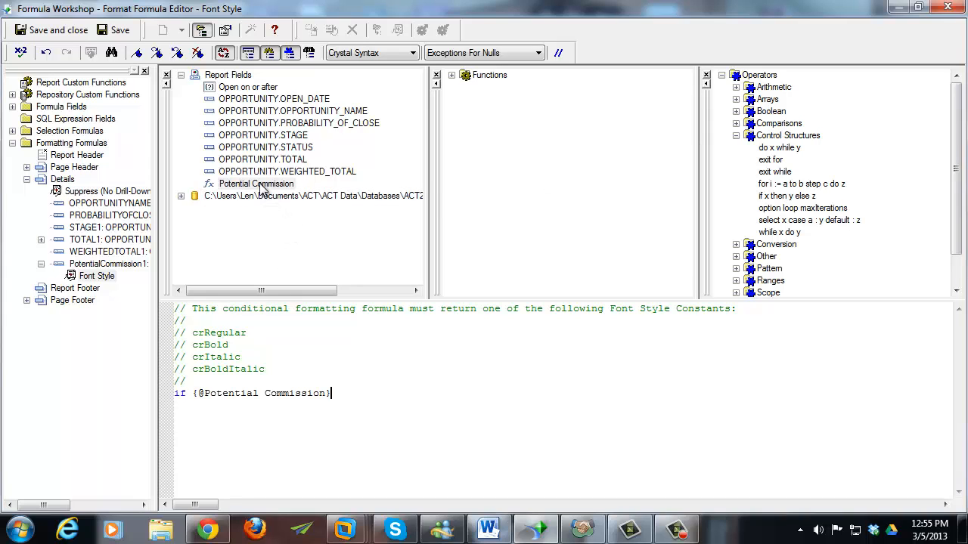
{"action": "type", "text": ">= 1500 then"}
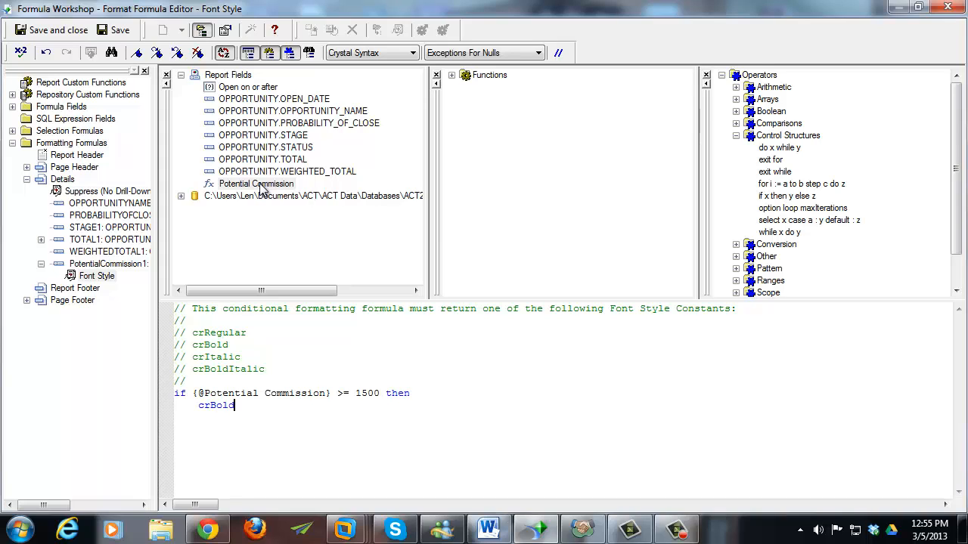
{"action": "key", "text": "Return"}
{"action": "type", "text": "else"}
{"action": "left_click", "coordinate": [50, 30]}
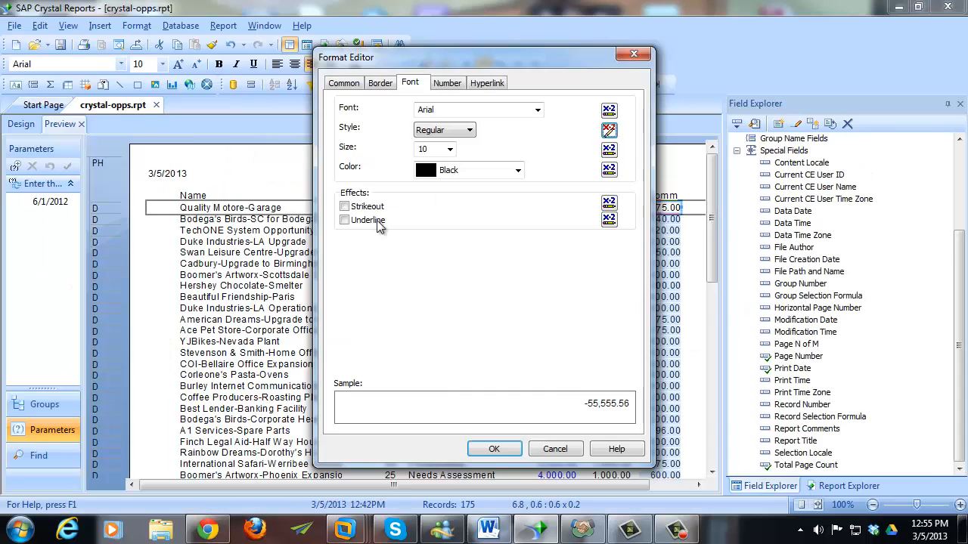
{"action": "left_click", "coordinate": [494, 449]}
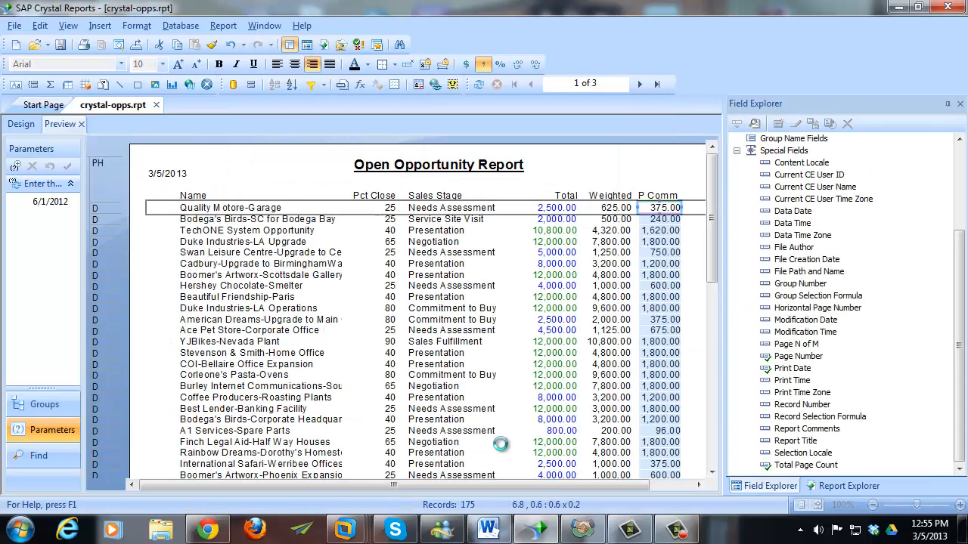
- Save crystal-opps.rpt with the bold P Comm values showing in the preview
{"action": "left_click", "coordinate": [690, 178]}
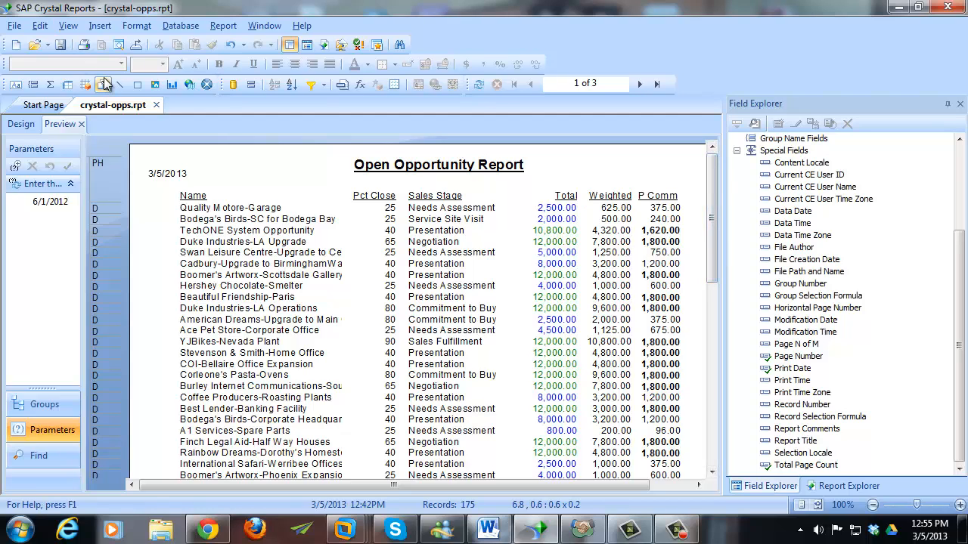
{"action": "left_click", "coordinate": [61, 45]}
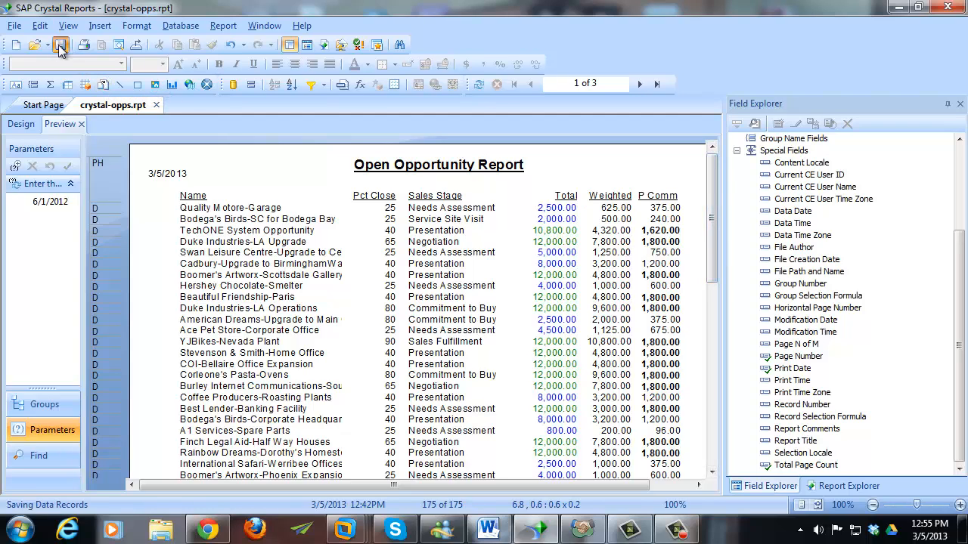
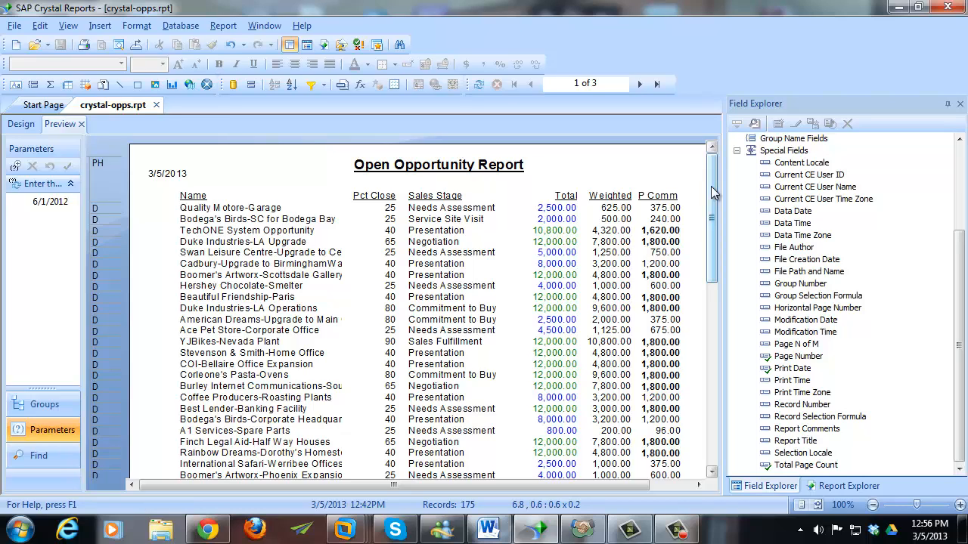
- Open the Group Expert and expand the OPPORTUNITY table's fields
{"action": "left_click", "coordinate": [224, 28]}
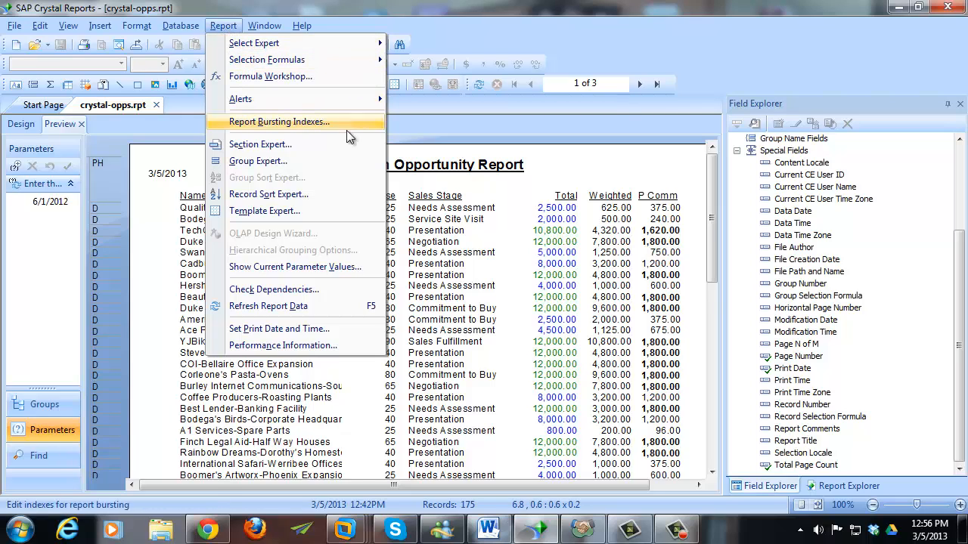
{"action": "left_click", "coordinate": [303, 161]}
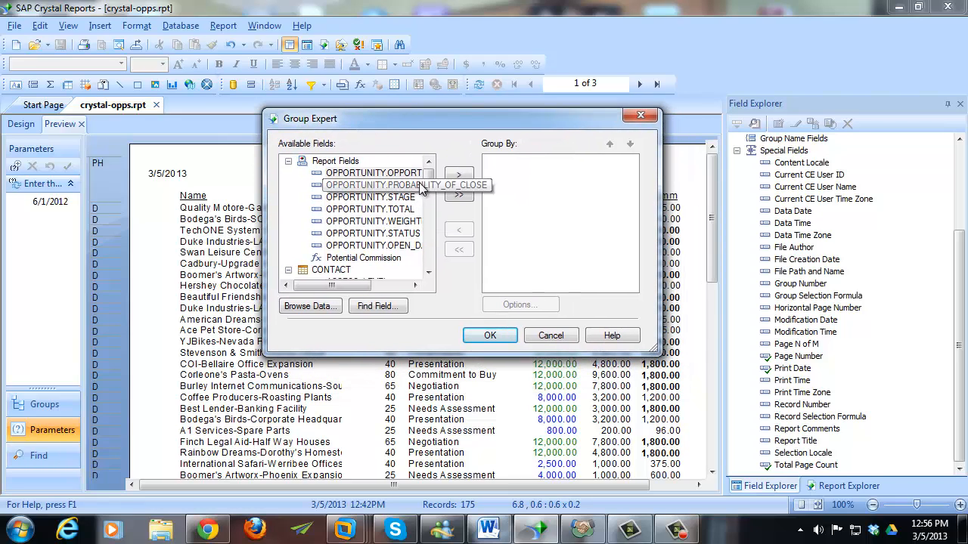
{"action": "left_click_drag", "start_coordinate": [428, 175], "coordinate": [426, 267]}
{"action": "double_click", "coordinate": [359, 273]}
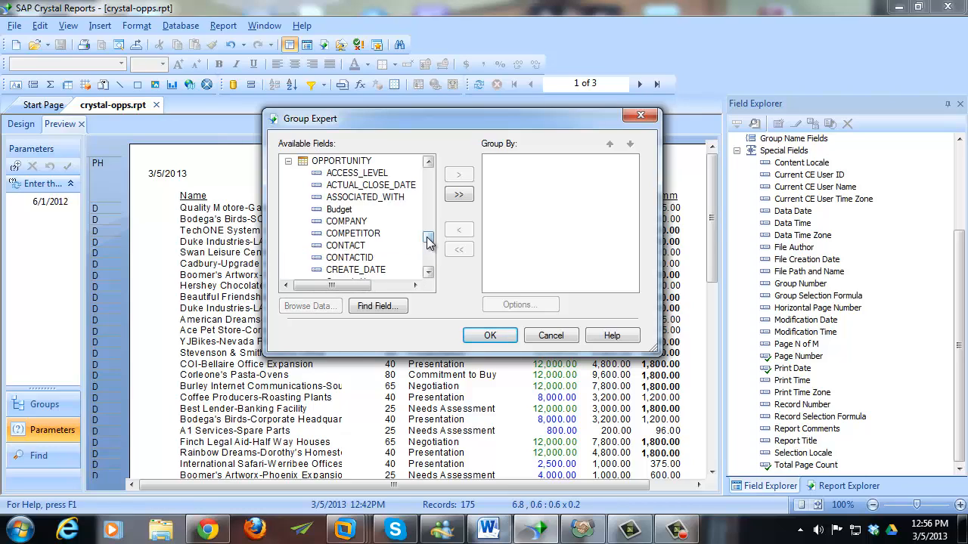
{"action": "left_click", "coordinate": [428, 272]}
{"action": "left_click", "coordinate": [428, 272]}
{"action": "left_click", "coordinate": [428, 272]}
{"action": "left_click", "coordinate": [428, 272]}
{"action": "left_click", "coordinate": [428, 272]}
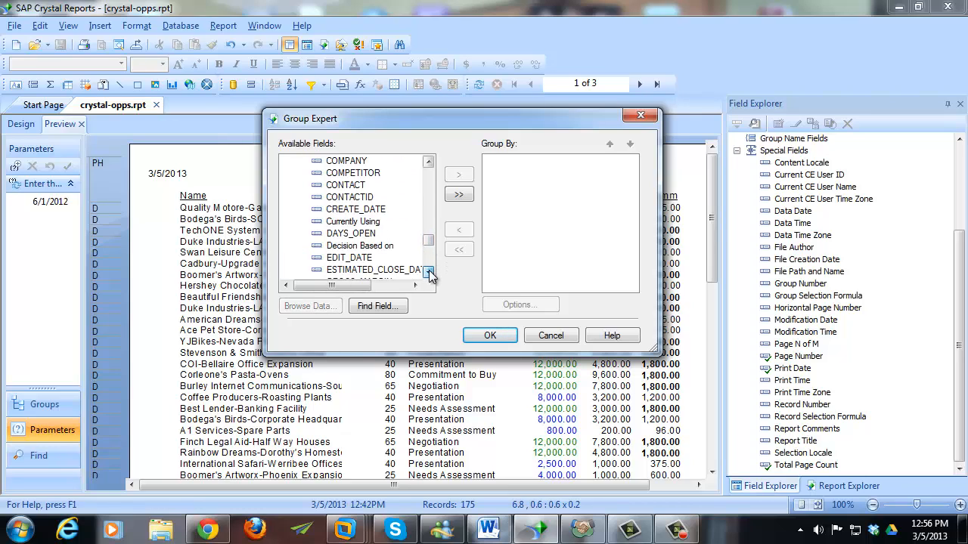
{"action": "left_click", "coordinate": [428, 272]}
{"action": "left_click", "coordinate": [428, 273]}
{"action": "left_click", "coordinate": [428, 273]}
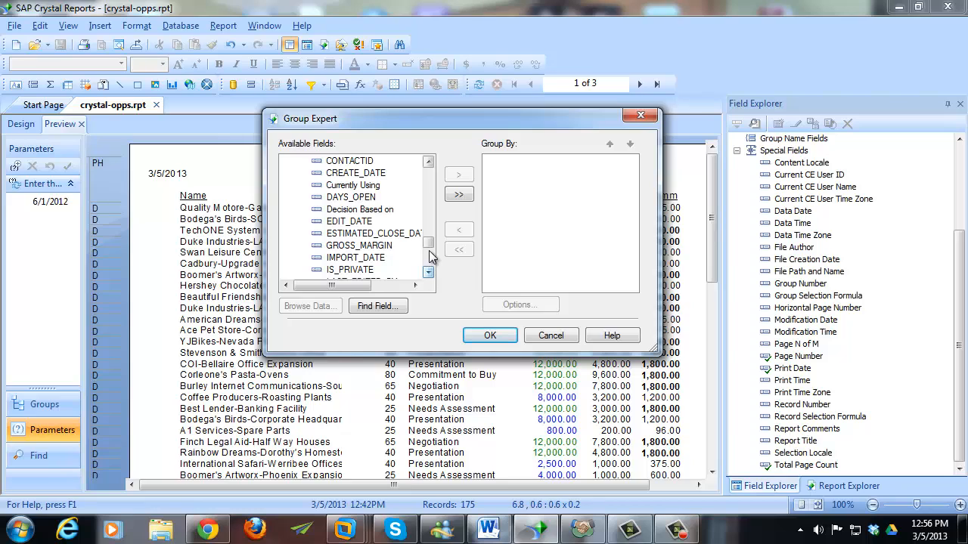
{"action": "left_click_drag", "start_coordinate": [428, 242], "coordinate": [428, 253]}
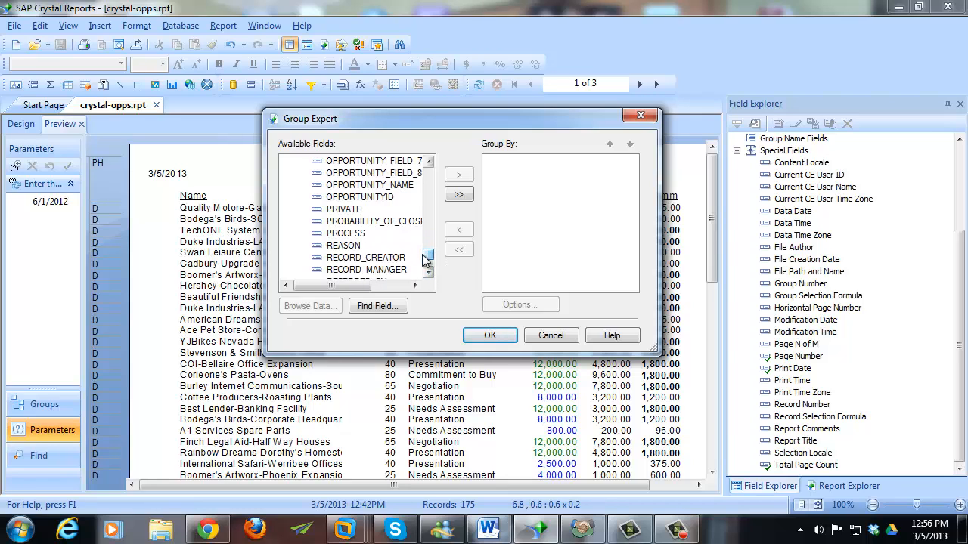
- Add OPPORTUNITY.RECORD_MANAGER as the Group By field and confirm
{"action": "left_click", "coordinate": [363, 279]}
{"action": "left_click", "coordinate": [327, 306]}
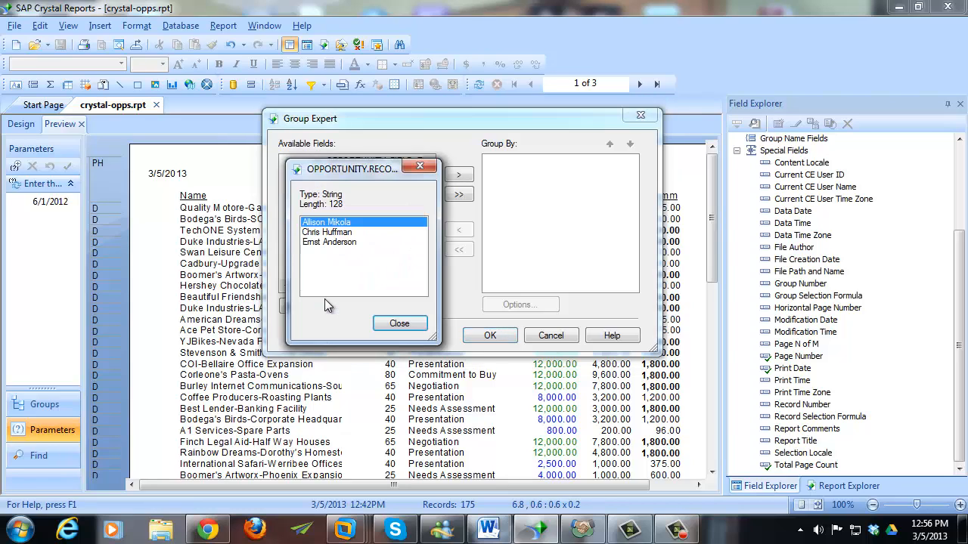
{"action": "left_click", "coordinate": [398, 324]}
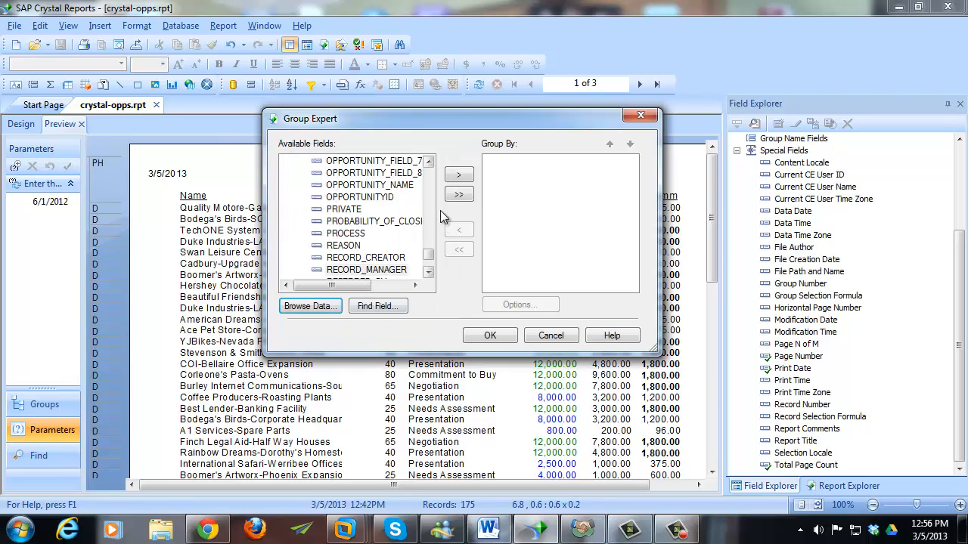
{"action": "left_click", "coordinate": [457, 176]}
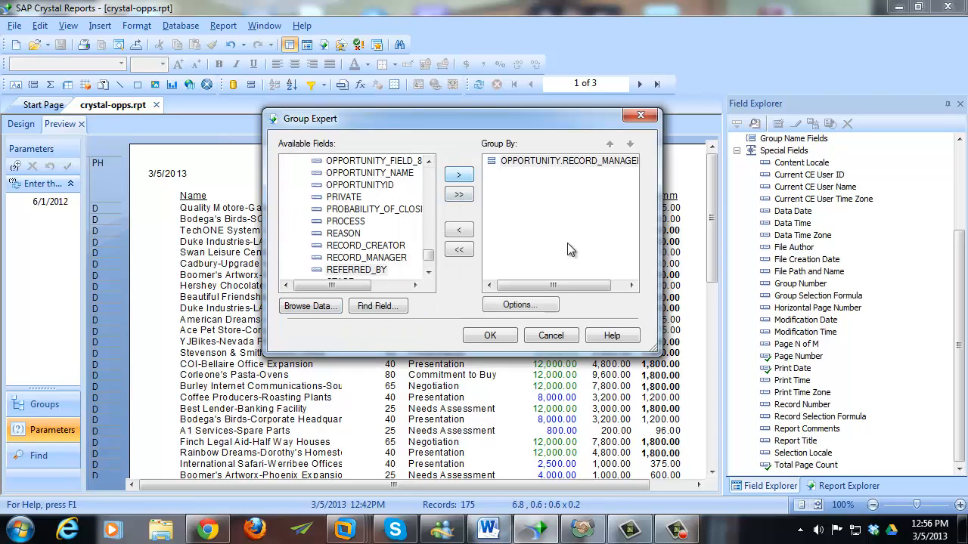
{"action": "left_click", "coordinate": [493, 336]}
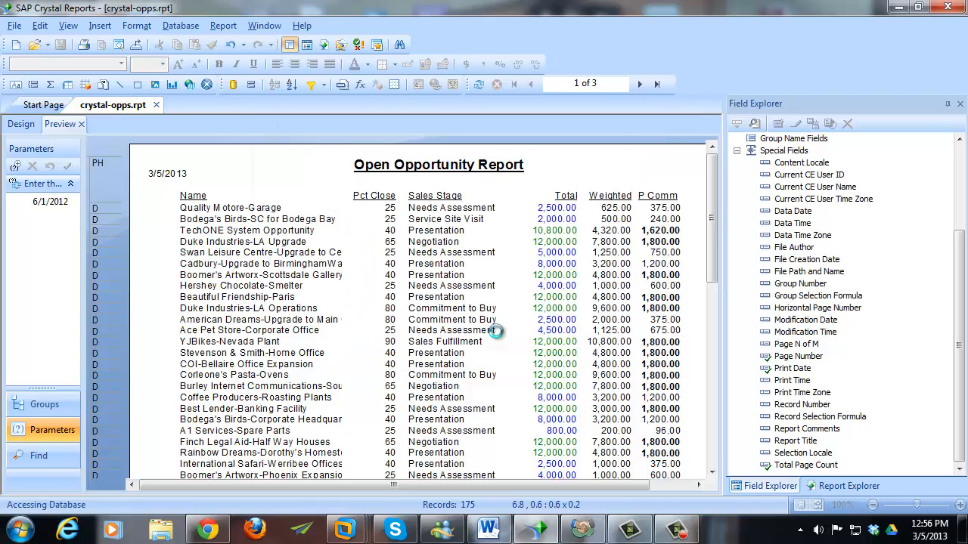
- Review the record manager groups from page 1 to the last page and back, then go to Design
{"action": "left_click", "coordinate": [164, 241]}
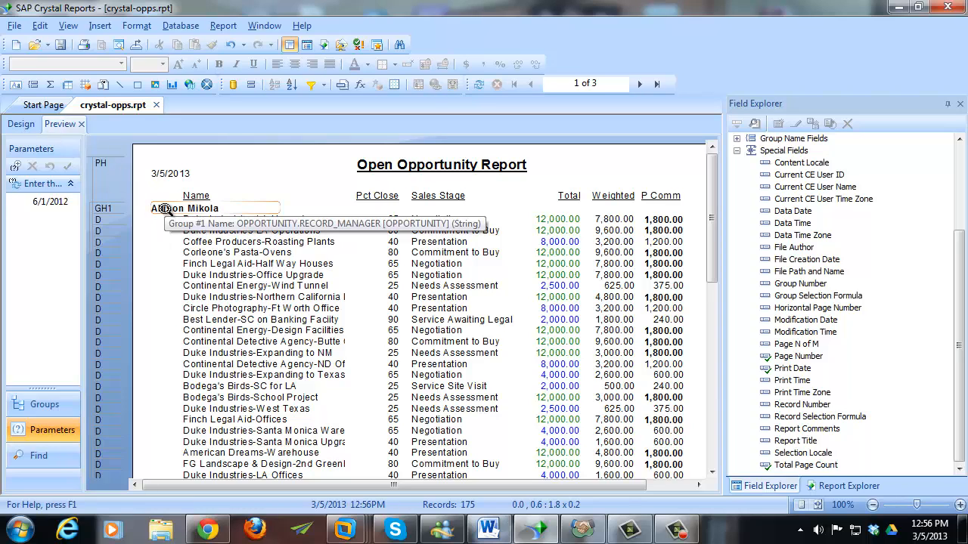
{"action": "left_click", "coordinate": [639, 85]}
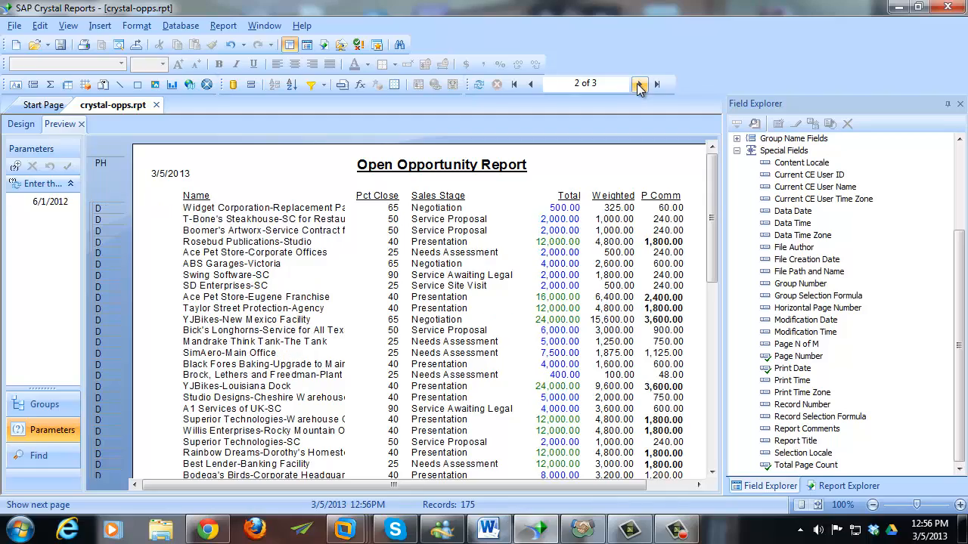
{"action": "left_click_drag", "start_coordinate": [711, 170], "coordinate": [718, 322]}
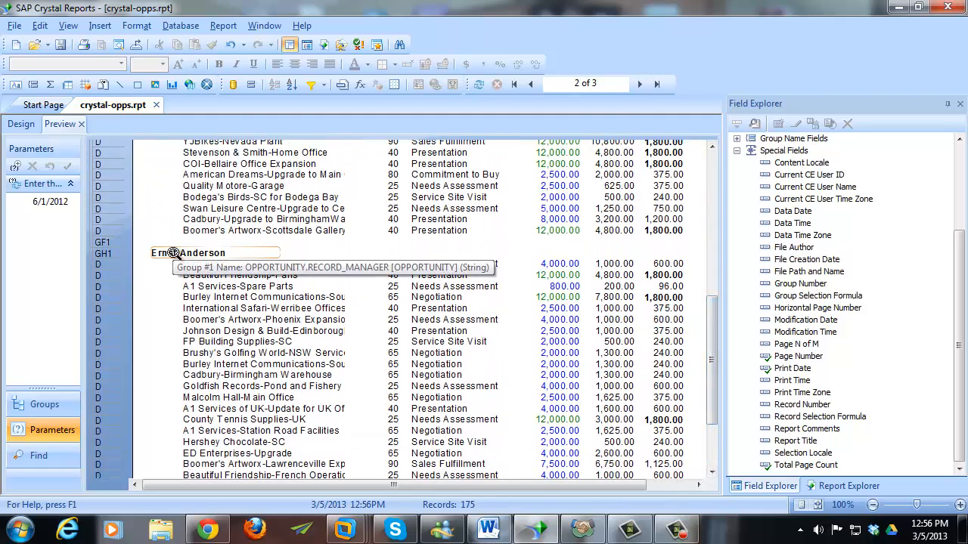
{"action": "left_click", "coordinate": [639, 84]}
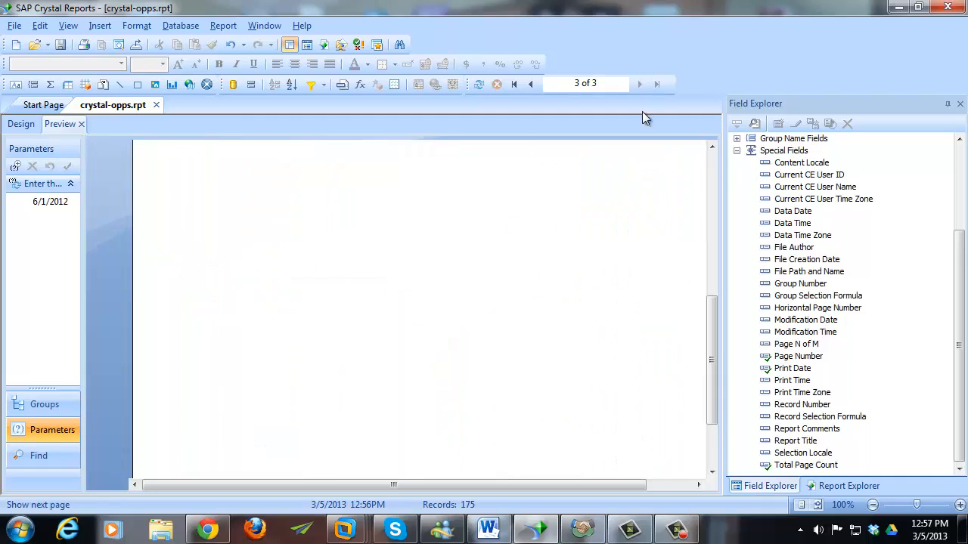
{"action": "scroll", "coordinate": [643, 263], "scroll_direction": "up", "scroll_amount": 5}
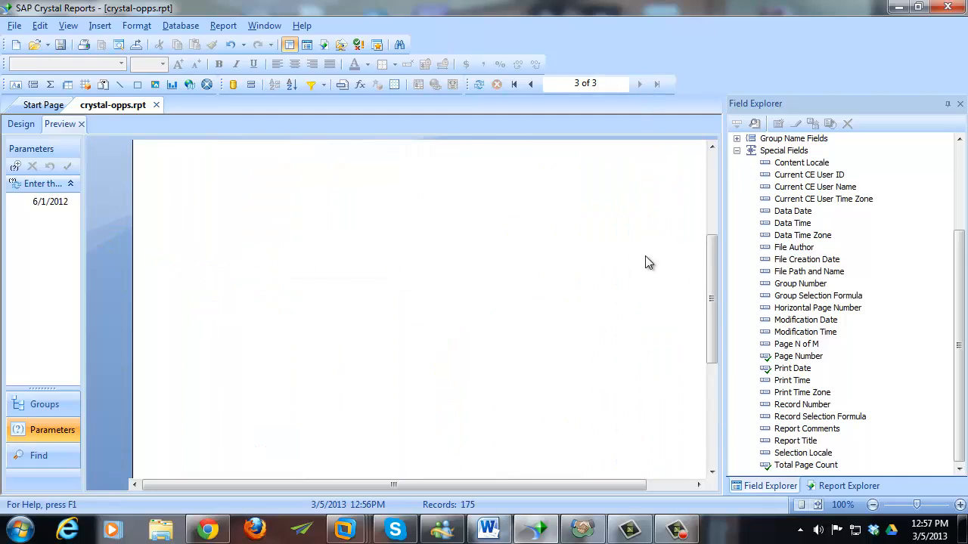
{"action": "left_click", "coordinate": [530, 84]}
{"action": "scroll", "coordinate": [527, 379], "scroll_direction": "down", "scroll_amount": 10}
{"action": "scroll", "coordinate": [523, 390], "scroll_direction": "down", "scroll_amount": 3}
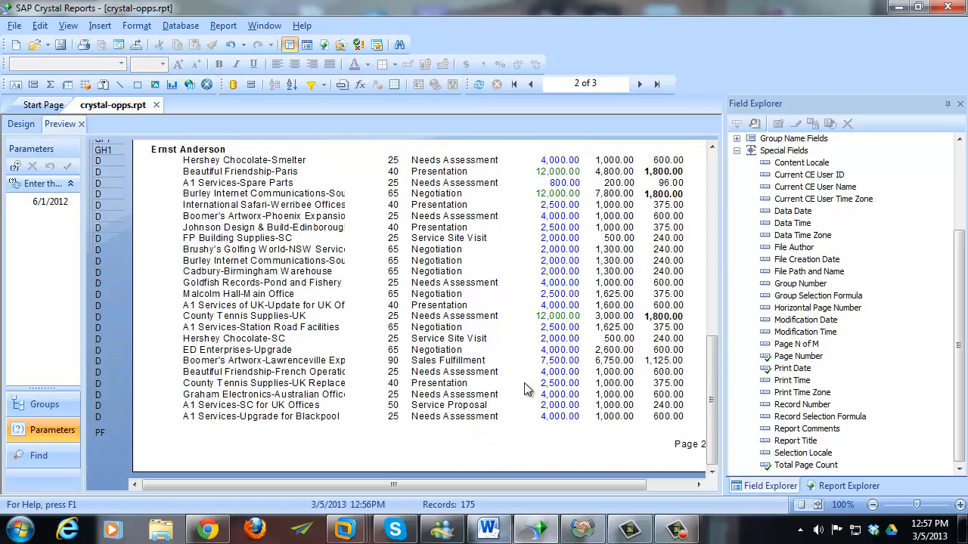
{"action": "left_click", "coordinate": [530, 84]}
{"action": "scroll", "coordinate": [416, 284], "scroll_direction": "up", "scroll_amount": 7}
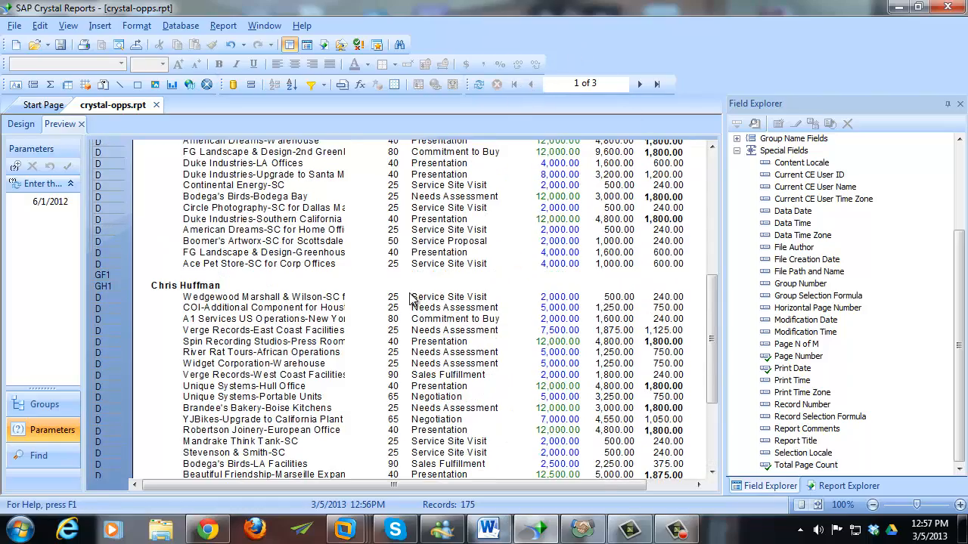
{"action": "scroll", "coordinate": [243, 375], "scroll_direction": "up", "scroll_amount": 5}
{"action": "scroll", "coordinate": [244, 370], "scroll_direction": "up", "scroll_amount": 2}
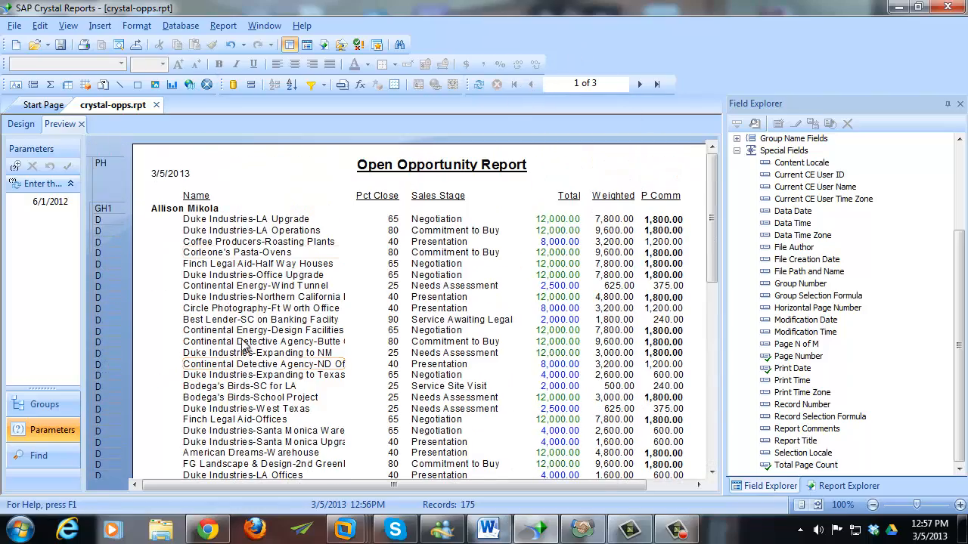
{"action": "left_click", "coordinate": [19, 126]}
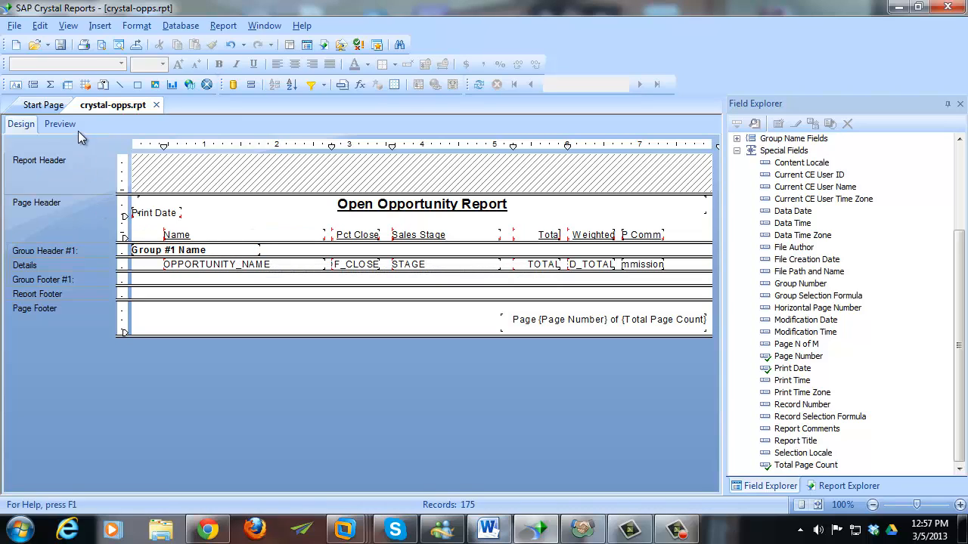
{"action": "left_click", "coordinate": [249, 248]}
{"action": "right_click", "coordinate": [248, 248]}
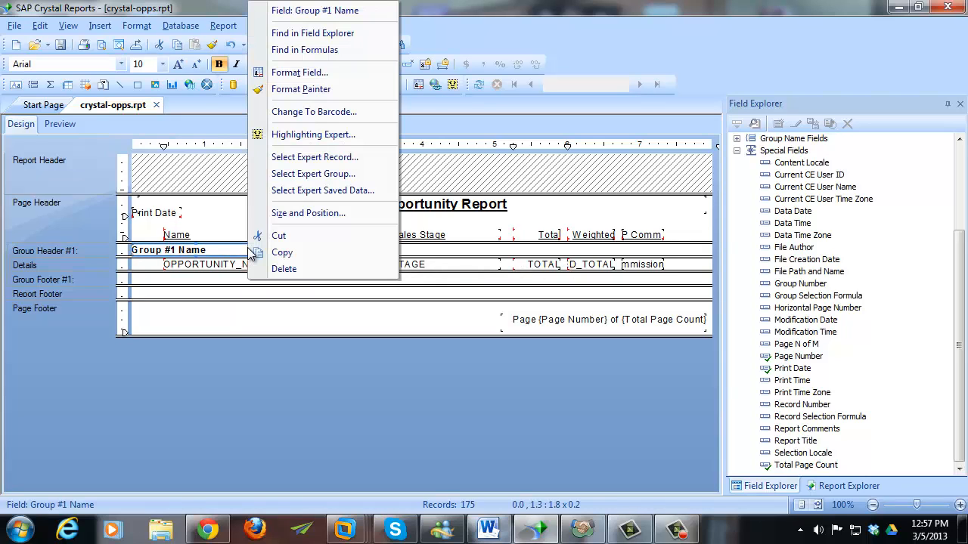
{"action": "left_click", "coordinate": [357, 173]}
{"action": "left_click", "coordinate": [593, 216]}
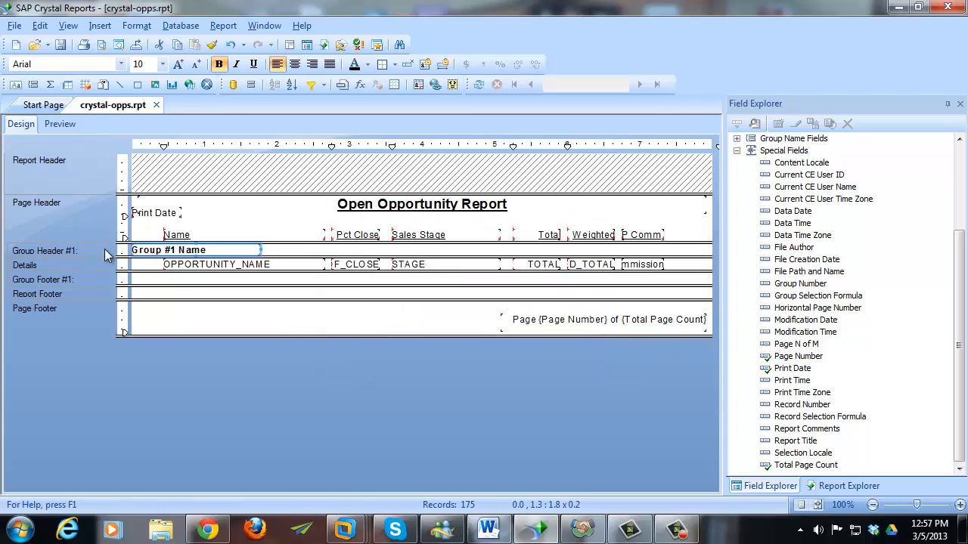
{"action": "right_click", "coordinate": [82, 250]}
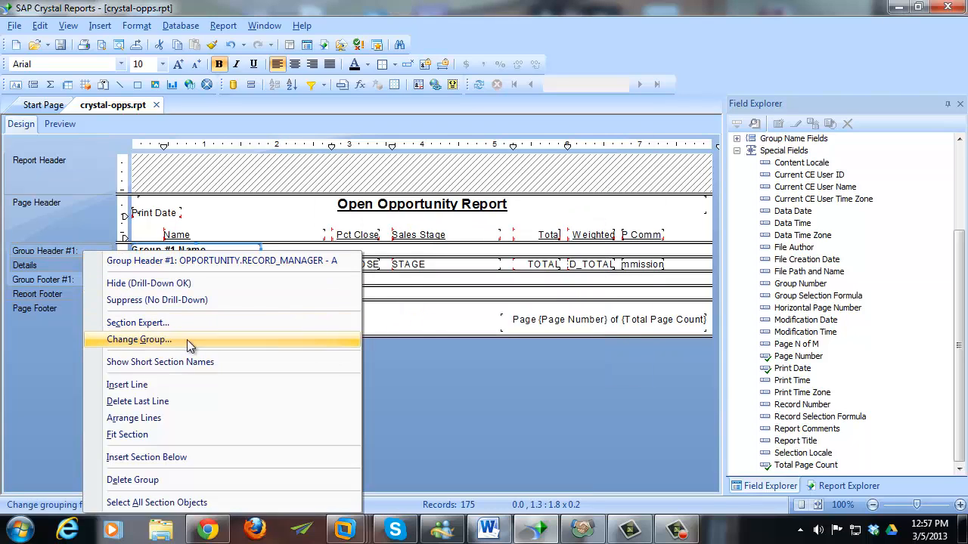
{"action": "left_click", "coordinate": [216, 342]}
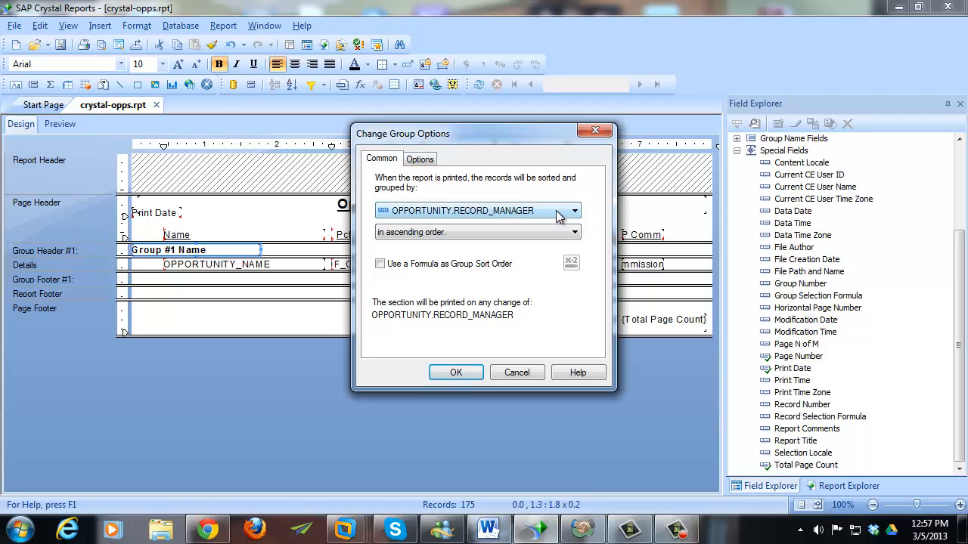
{"action": "left_click", "coordinate": [421, 159]}
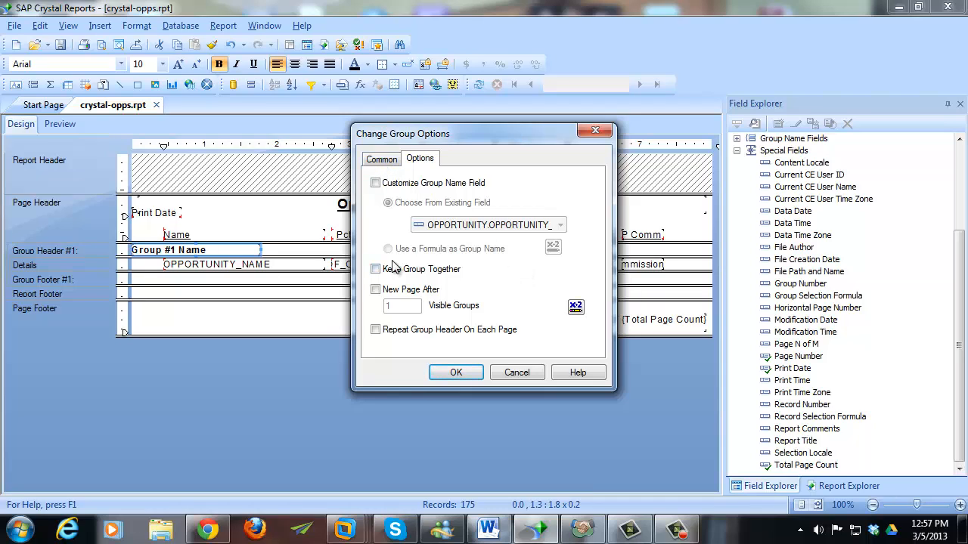
{"action": "left_click", "coordinate": [376, 183]}
{"action": "left_click", "coordinate": [388, 250]}
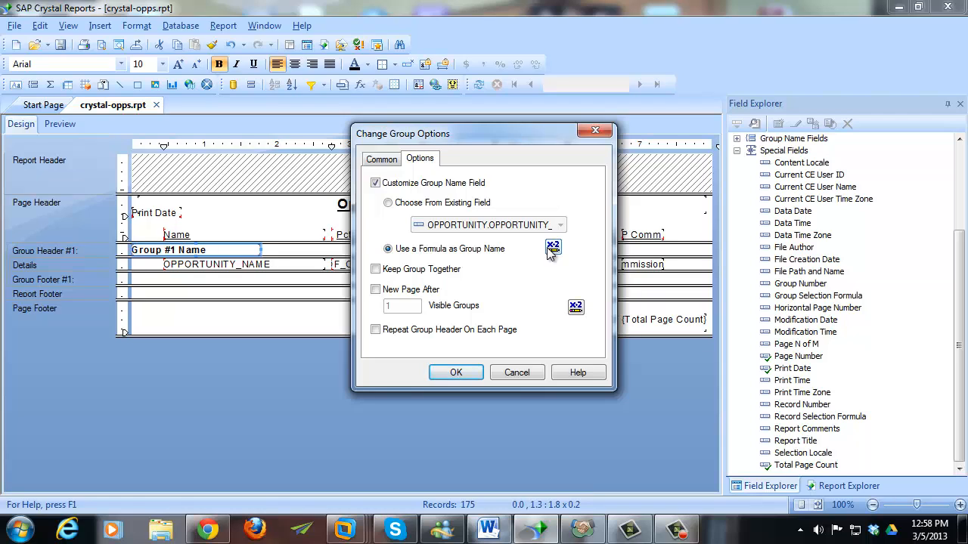
{"action": "left_click", "coordinate": [387, 161]}
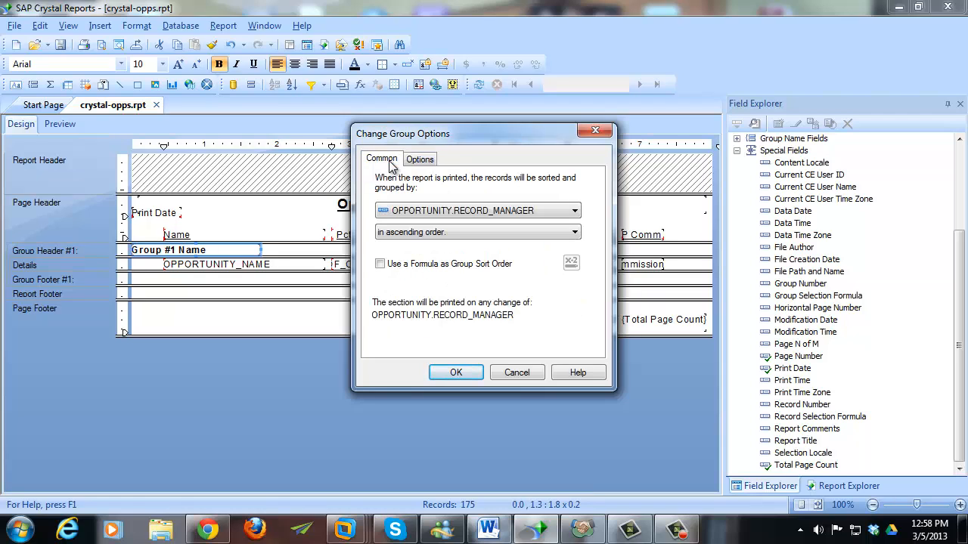
{"action": "left_click", "coordinate": [420, 162]}
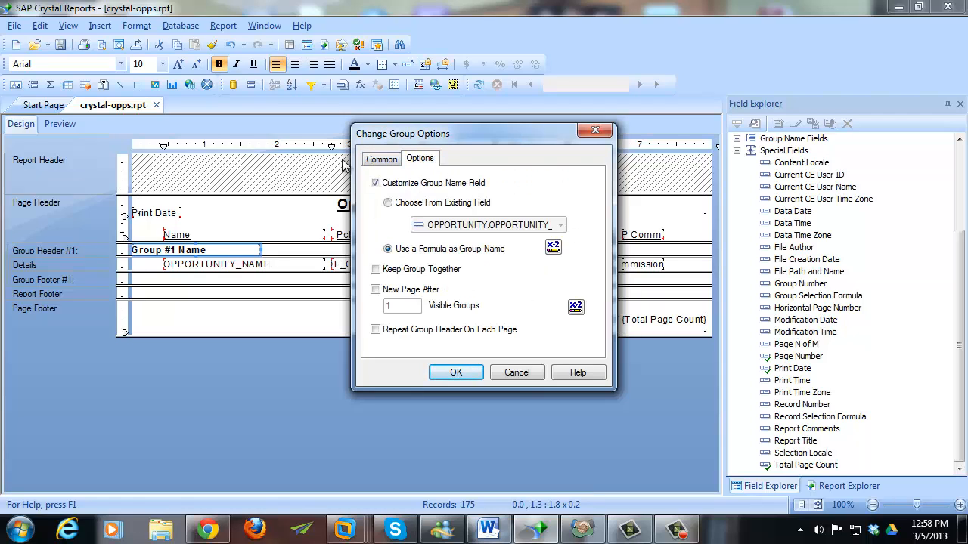
{"action": "left_click", "coordinate": [375, 183]}
{"action": "left_click", "coordinate": [388, 184]}
{"action": "left_click", "coordinate": [382, 160]}
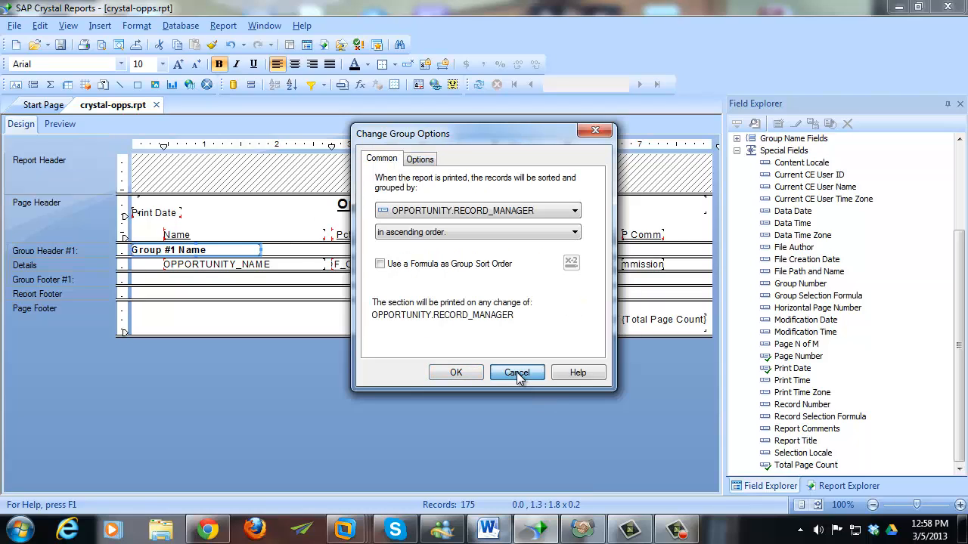
{"action": "left_click", "coordinate": [517, 374]}
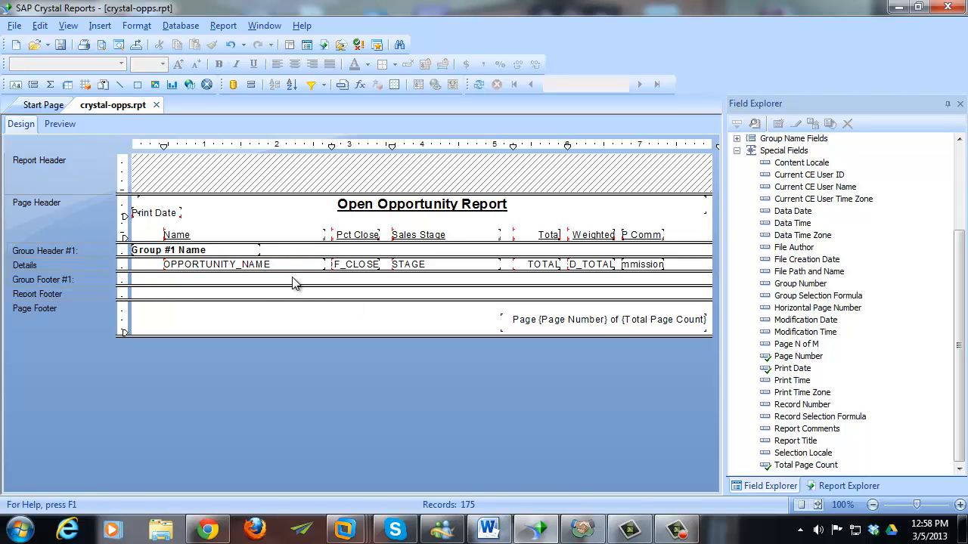
- Heighten Group Footer #1 and insert a Sum of Potential Commission at grand total and all group levels
{"action": "left_click_drag", "start_coordinate": [290, 285], "coordinate": [291, 300]}
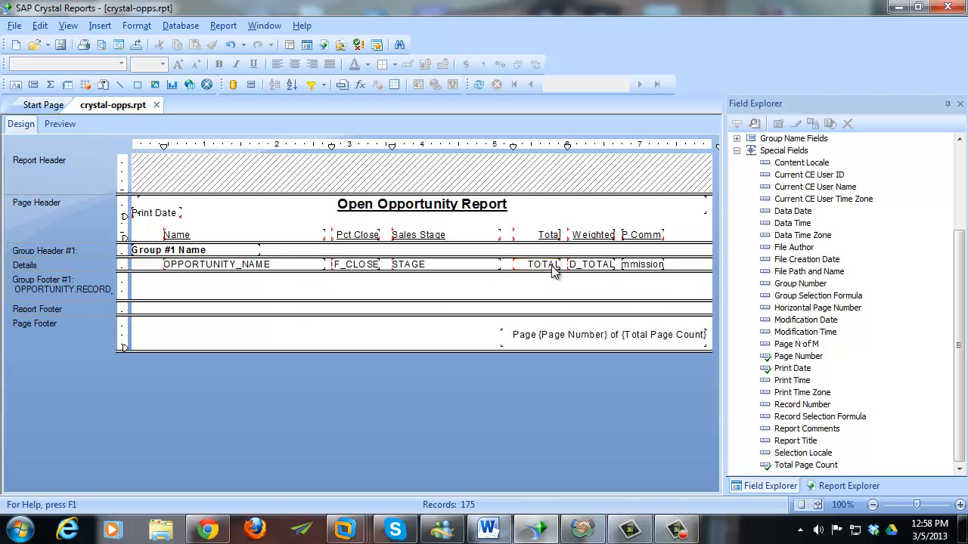
{"action": "right_click", "coordinate": [627, 266]}
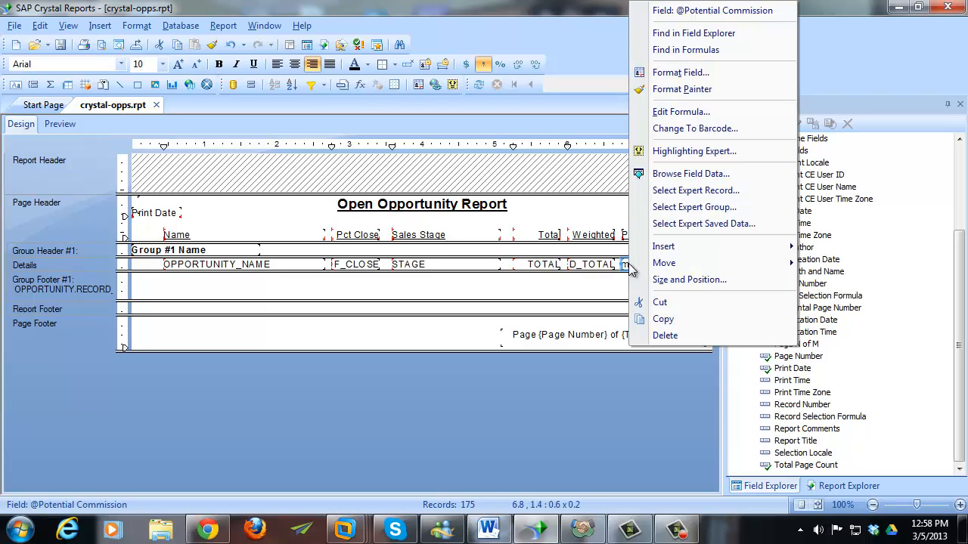
{"action": "mouse_move", "coordinate": [749, 247]}
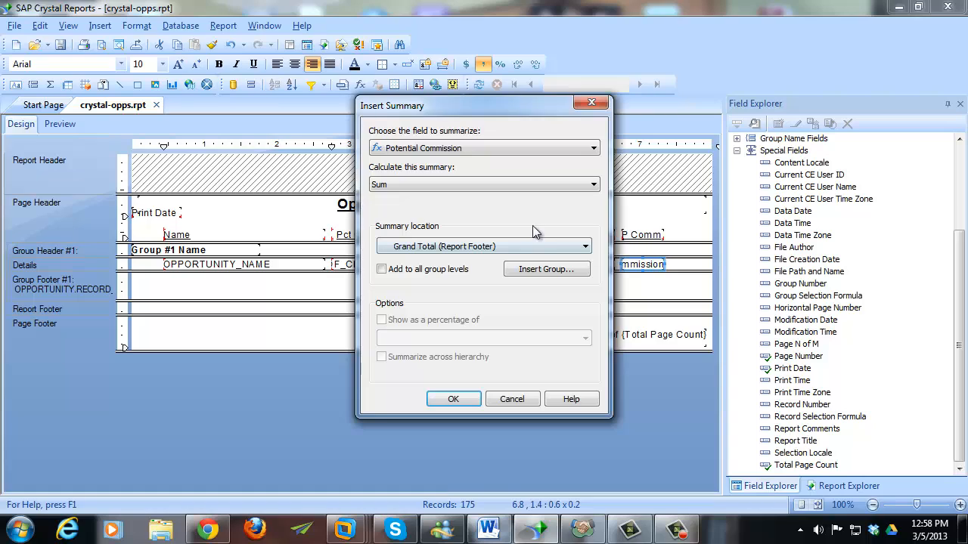
{"action": "left_click", "coordinate": [458, 271]}
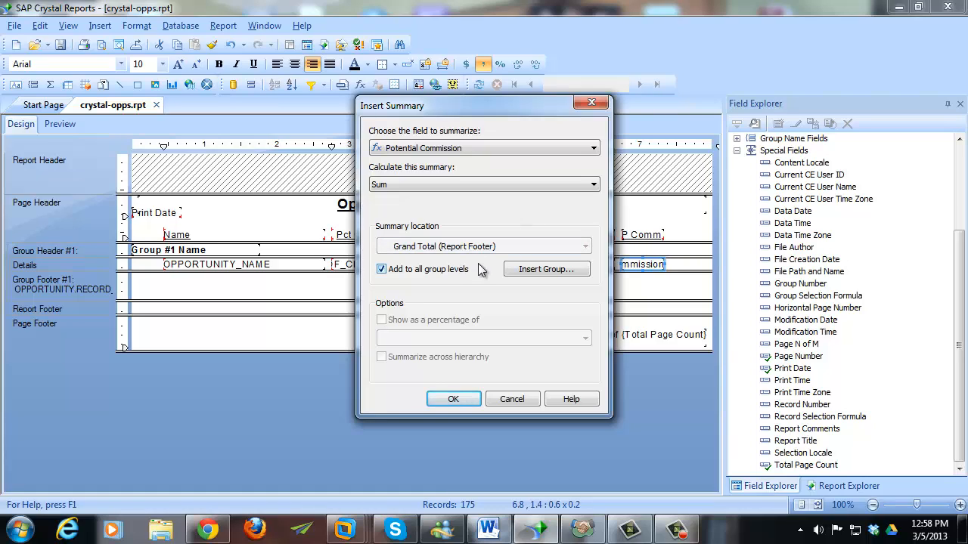
{"action": "left_click", "coordinate": [458, 271]}
{"action": "left_click", "coordinate": [460, 246]}
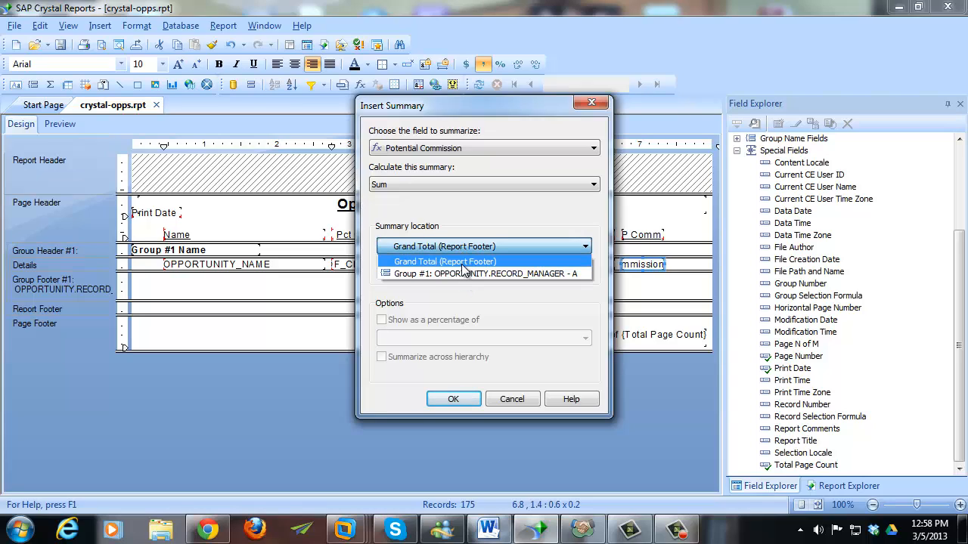
{"action": "left_click", "coordinate": [463, 262]}
{"action": "left_click", "coordinate": [452, 270]}
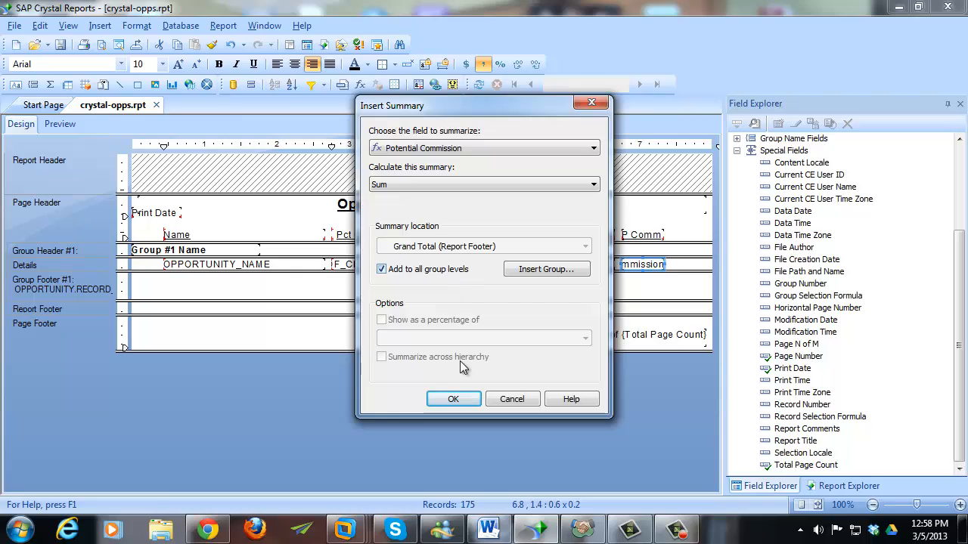
{"action": "left_click", "coordinate": [453, 399]}
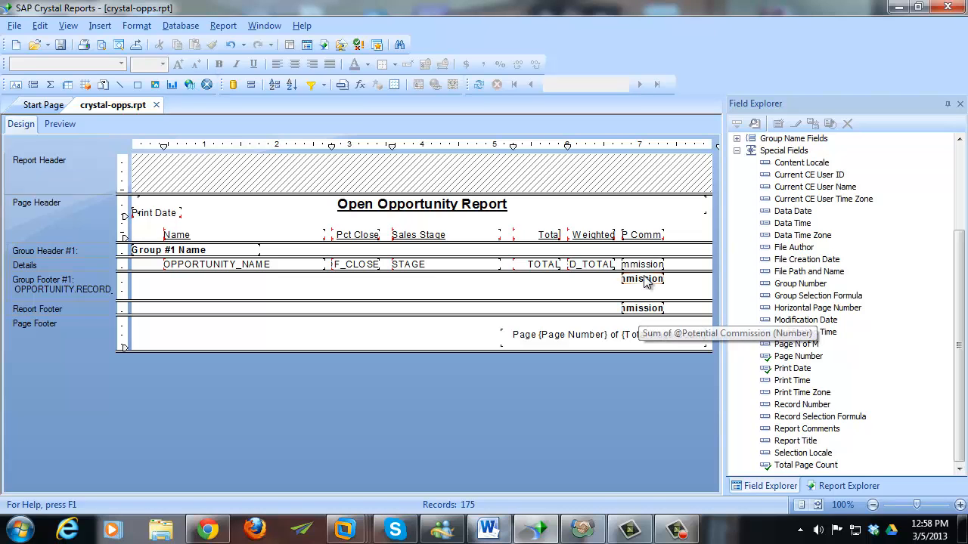
- Preview the report, where the commission group sum appears as ####
{"action": "left_click", "coordinate": [61, 126]}
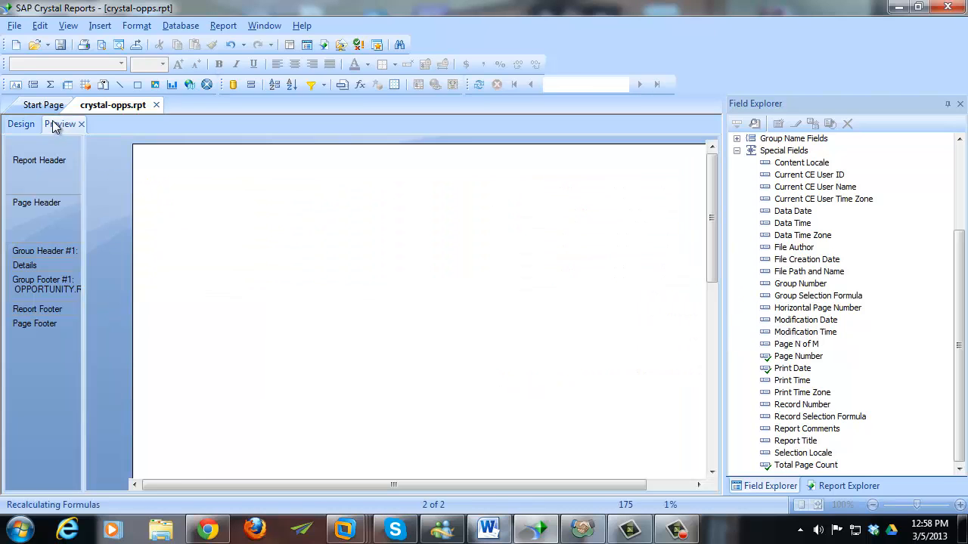
{"action": "left_click_drag", "start_coordinate": [713, 242], "coordinate": [711, 360]}
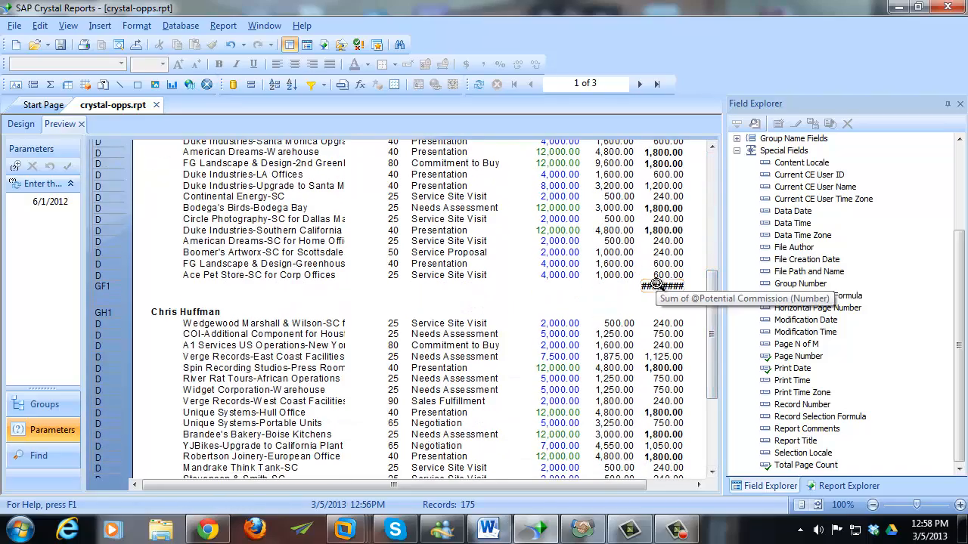
{"action": "left_click_drag", "start_coordinate": [713, 303], "coordinate": [713, 219]}
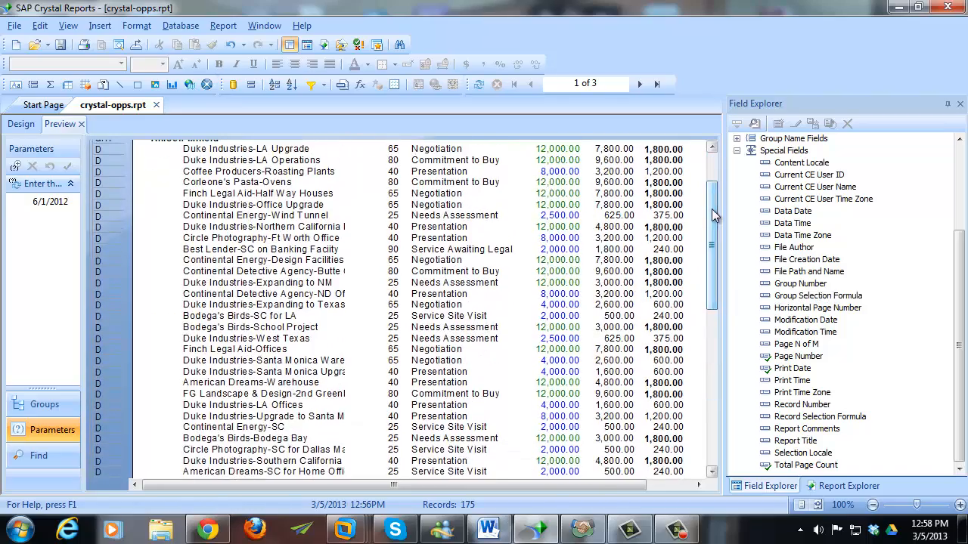
- Widen the P Comm heading and Potential Commission detail field to 0.8 in
{"action": "left_click", "coordinate": [22, 125]}
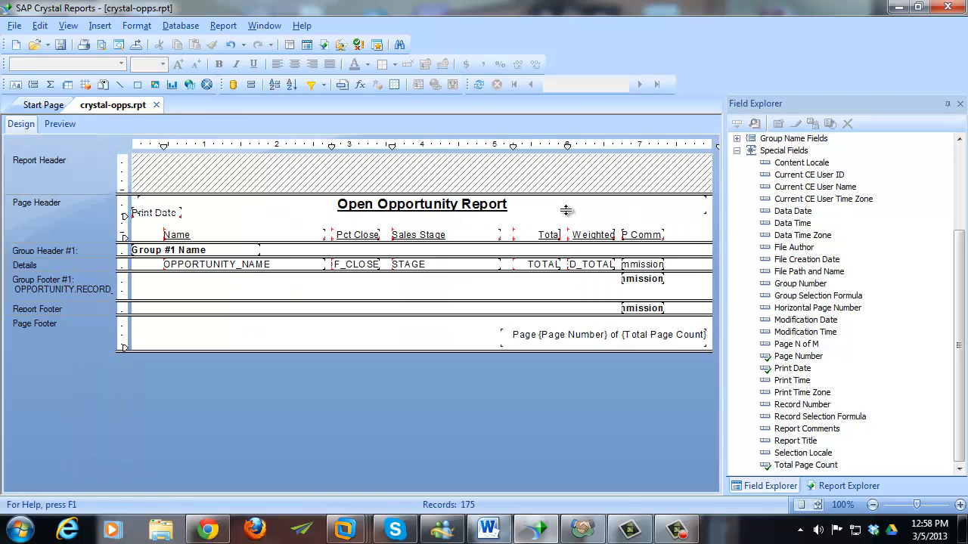
{"action": "left_click", "coordinate": [649, 236]}
{"action": "left_click", "coordinate": [650, 264]}
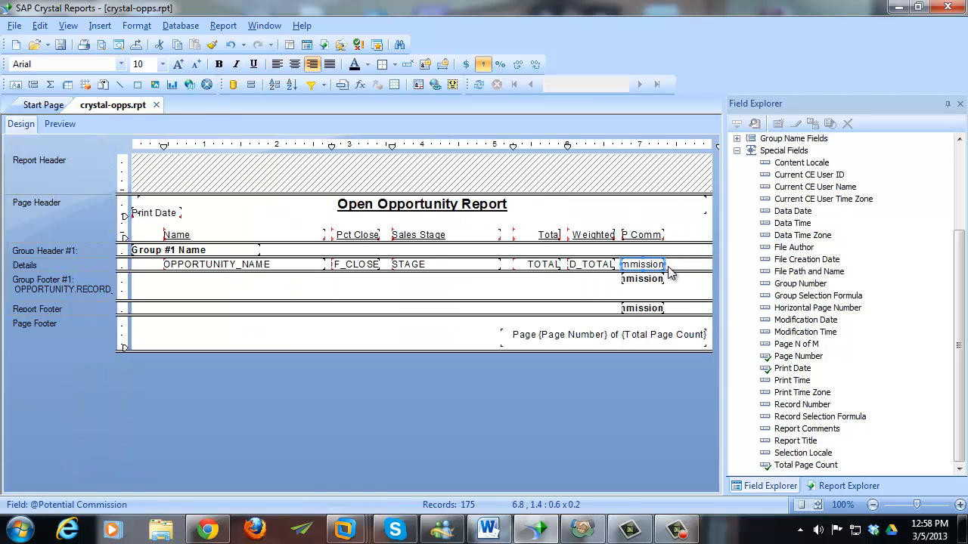
{"action": "left_click_drag", "start_coordinate": [663, 264], "coordinate": [676, 264]}
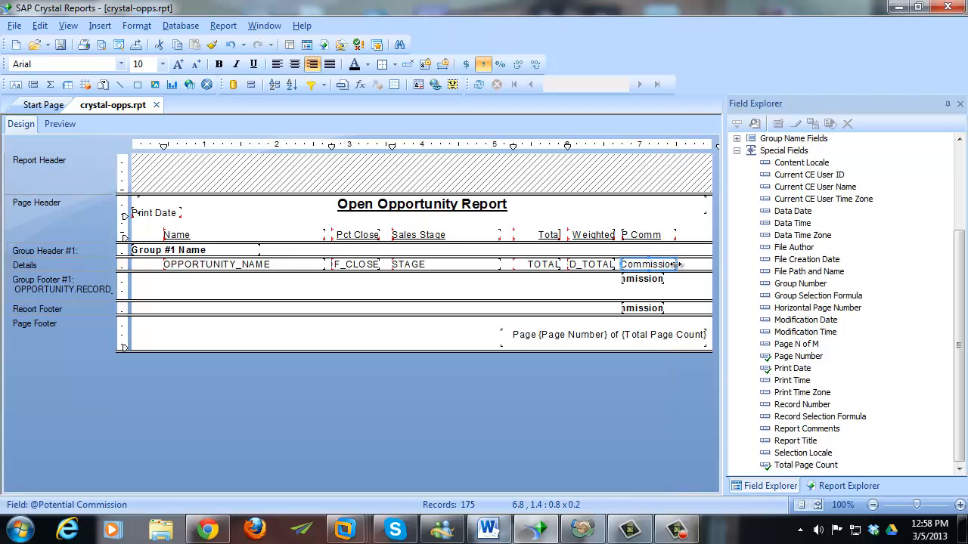
{"action": "left_click", "coordinate": [670, 299]}
{"action": "left_click", "coordinate": [651, 309]}
- Make the Details, Group Footer and Report Footer commission fields the same width
{"action": "left_click", "coordinate": [651, 279], "text": "ctrl"}
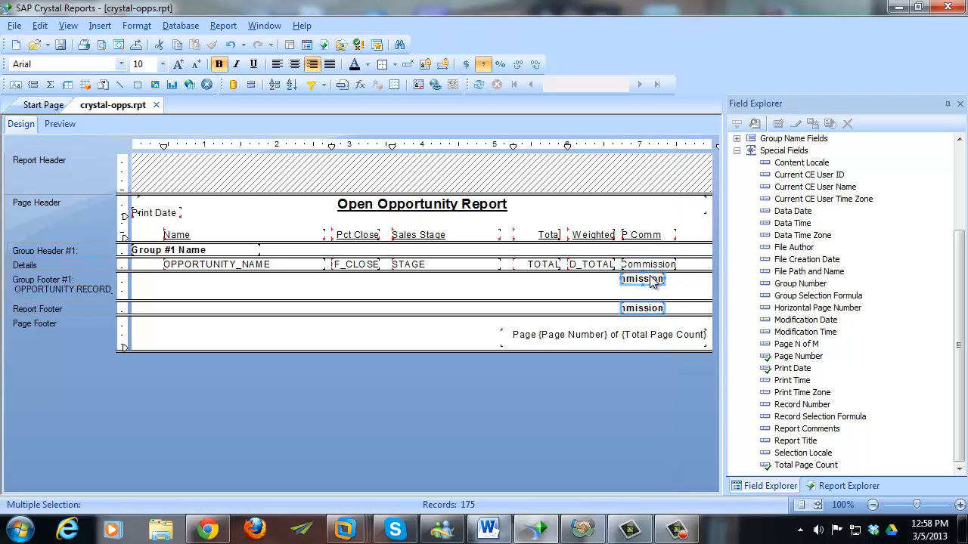
{"action": "left_click", "coordinate": [649, 264], "text": "ctrl"}
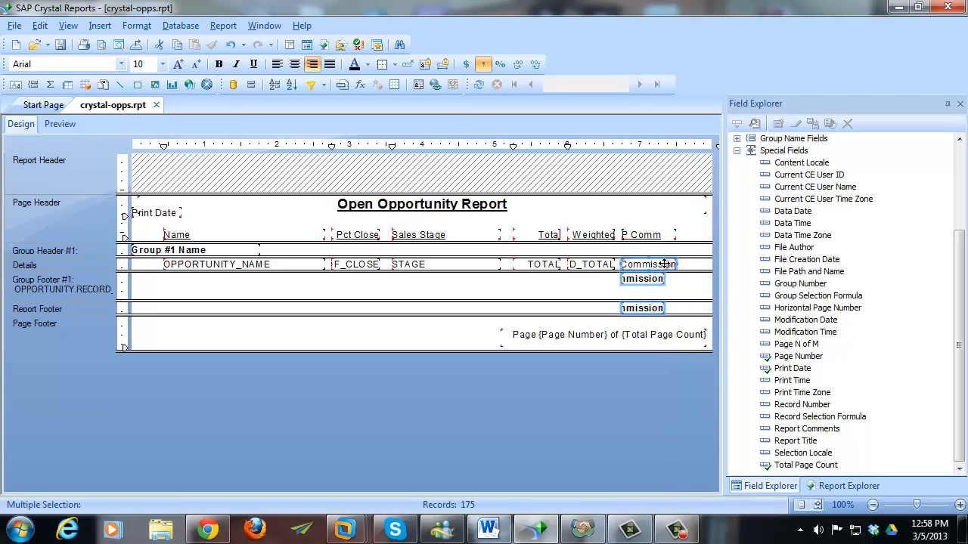
{"action": "right_click", "coordinate": [666, 263]}
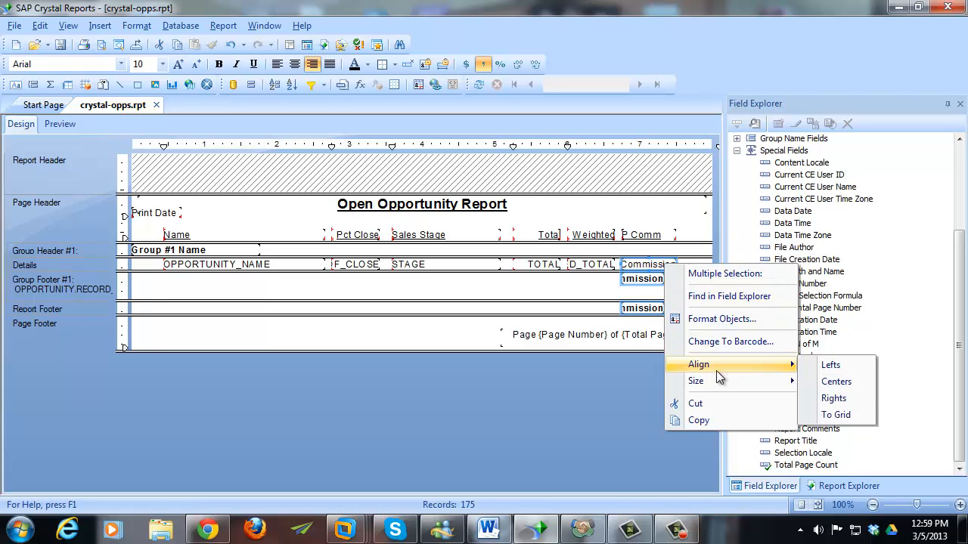
{"action": "mouse_move", "coordinate": [719, 382]}
{"action": "left_click", "coordinate": [845, 381]}
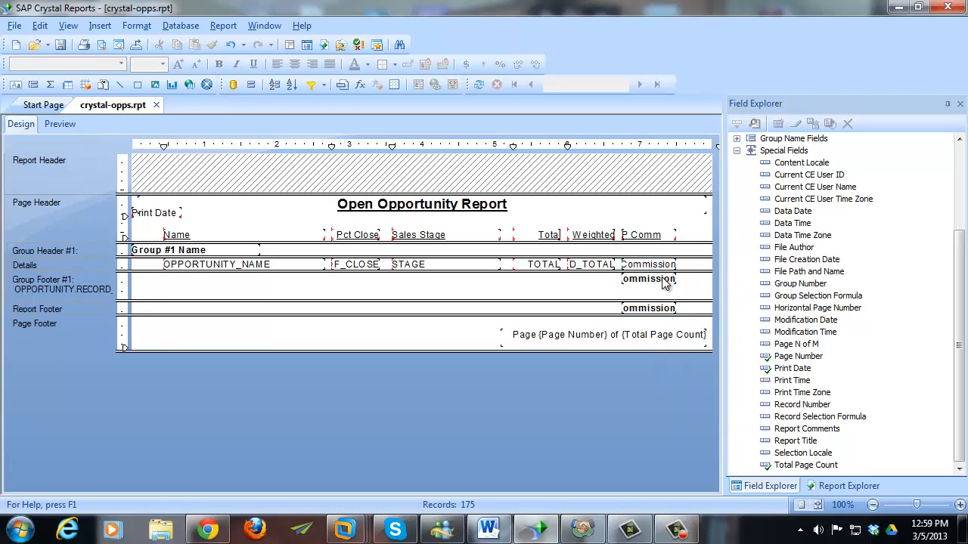
- Confirm in the preview that the group sum shows 54,765.00, then return to Design
{"action": "left_click", "coordinate": [67, 121]}
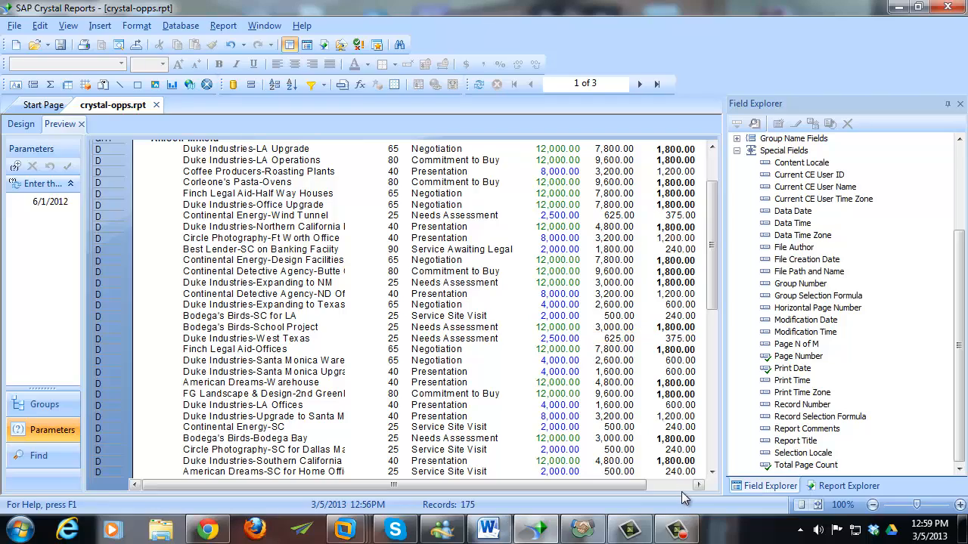
{"action": "left_click", "coordinate": [713, 457]}
{"action": "left_click", "coordinate": [712, 457]}
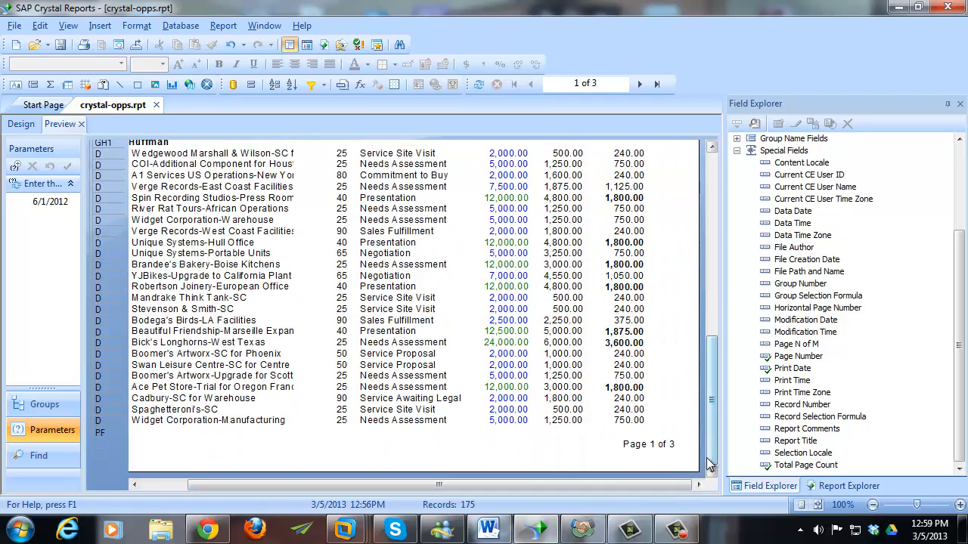
{"action": "left_click_drag", "start_coordinate": [707, 348], "coordinate": [708, 270]}
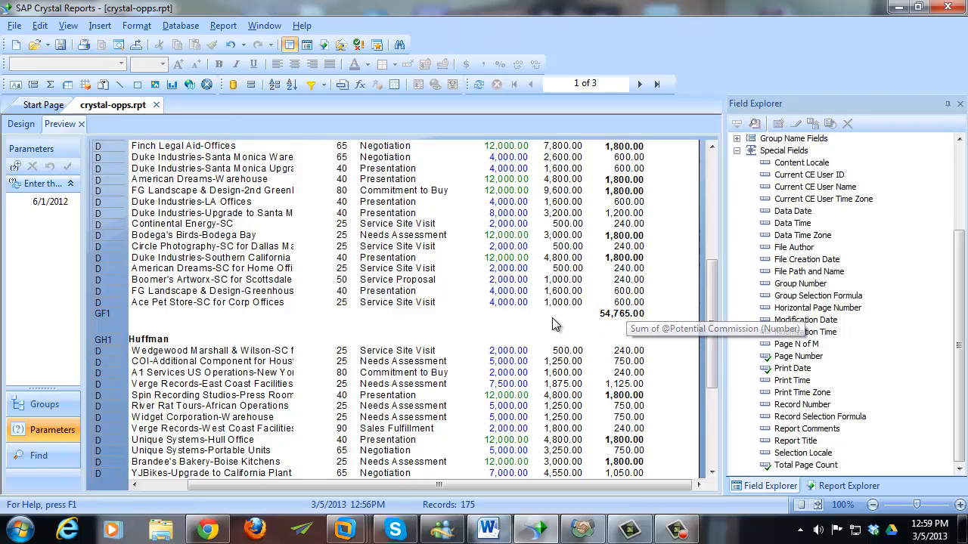
{"action": "left_click", "coordinate": [30, 123]}
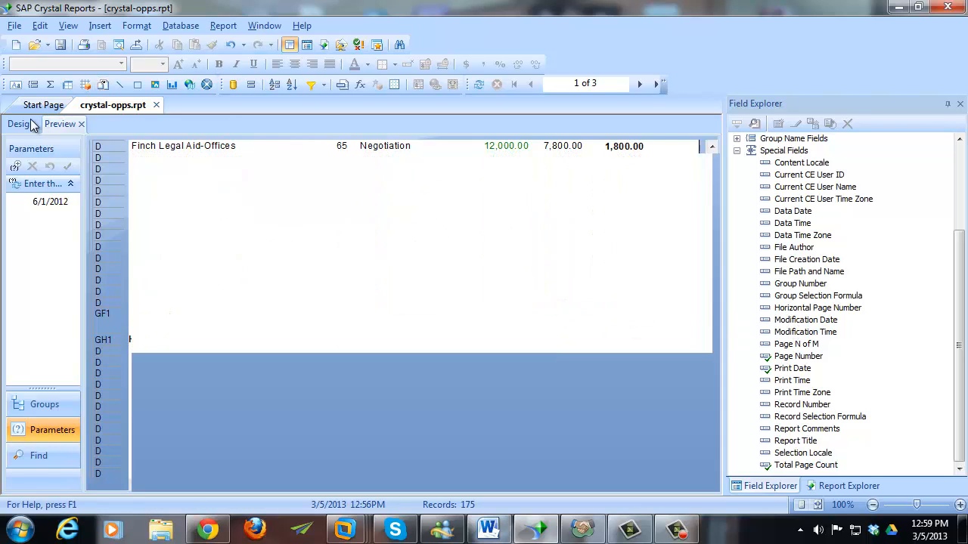
- Insert a Sum of the Total field at grand total and all group levels
{"action": "right_click", "coordinate": [548, 267]}
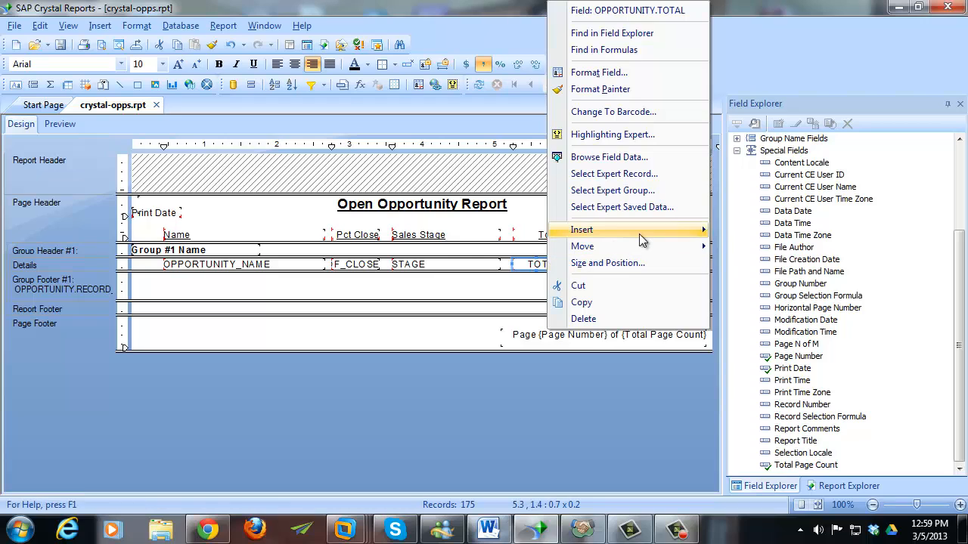
{"action": "mouse_move", "coordinate": [640, 231]}
{"action": "left_click", "coordinate": [760, 232]}
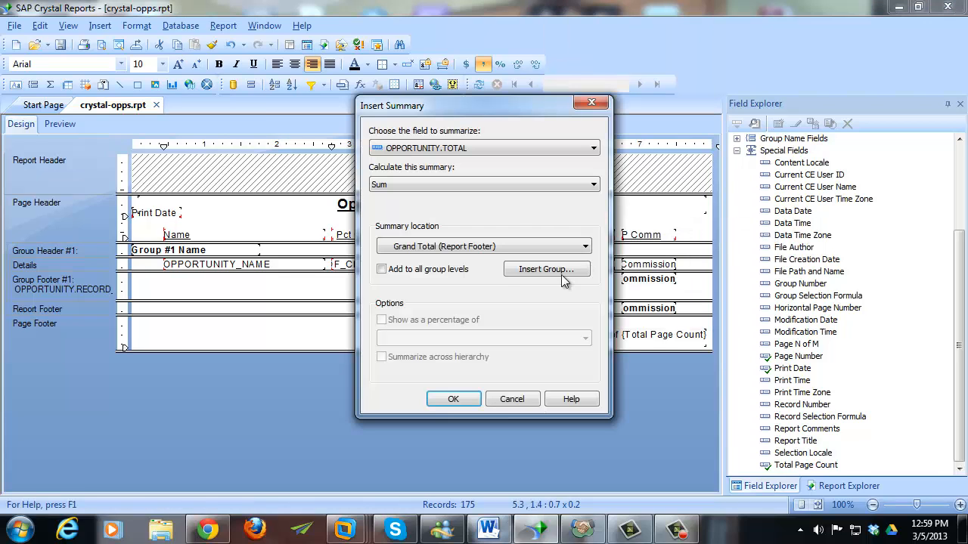
{"action": "left_click", "coordinate": [415, 184]}
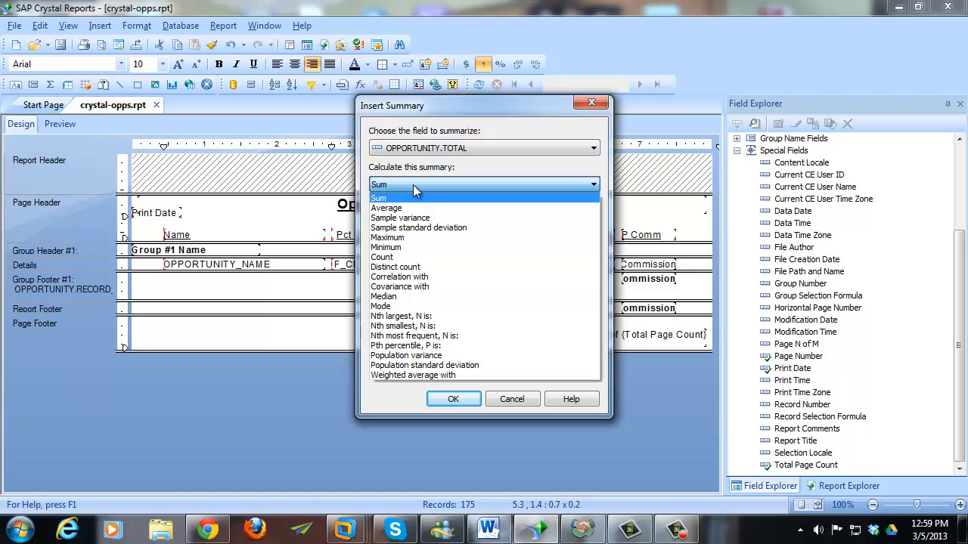
{"action": "left_click", "coordinate": [413, 188]}
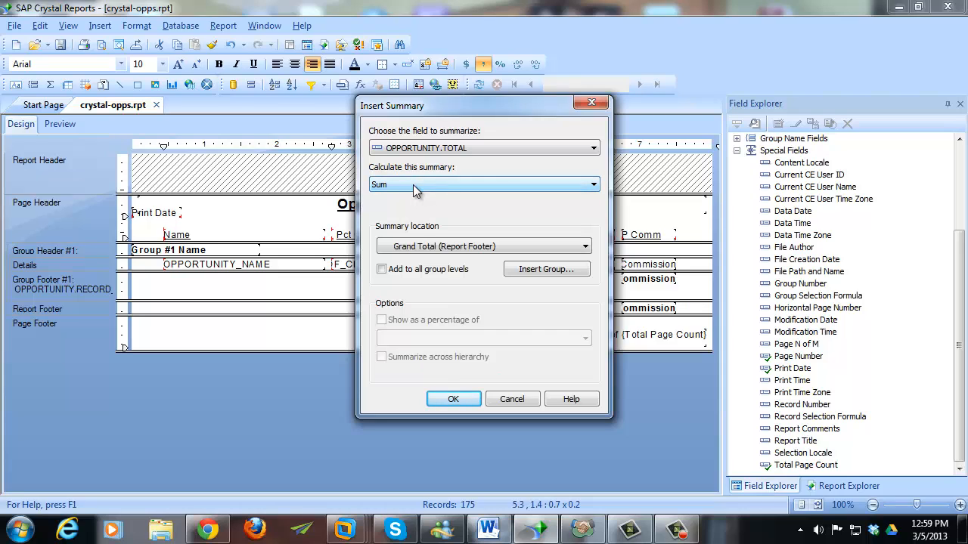
{"action": "left_click", "coordinate": [415, 274]}
{"action": "left_click", "coordinate": [452, 397]}
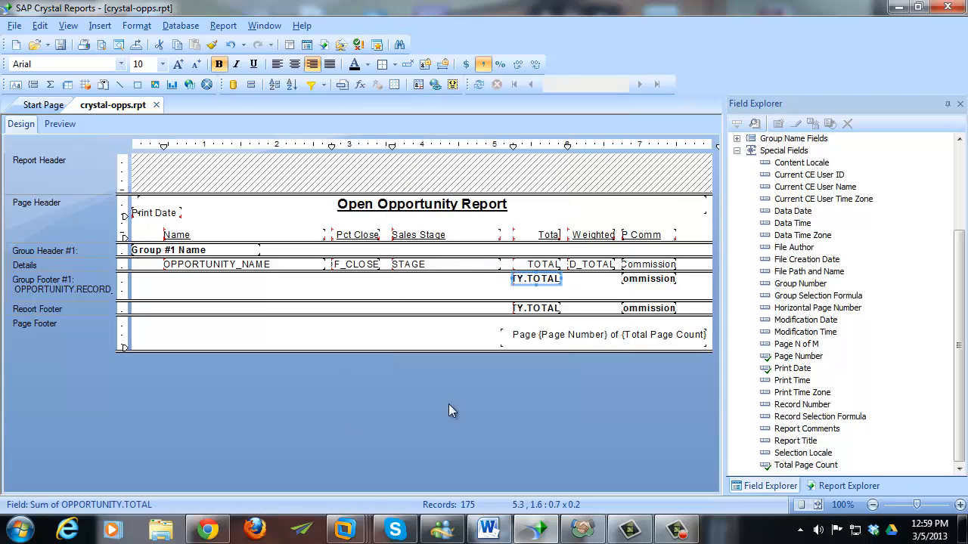
- Insert a Sum of Weighted Total at all group levels and preview the report
{"action": "left_click", "coordinate": [593, 264]}
{"action": "right_click", "coordinate": [595, 265]}
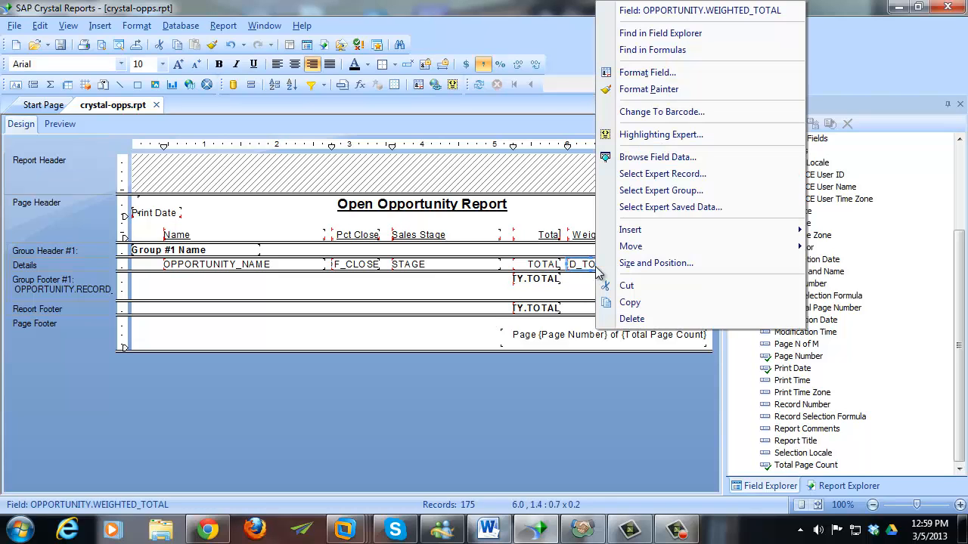
{"action": "mouse_move", "coordinate": [641, 231]}
{"action": "left_click", "coordinate": [832, 232]}
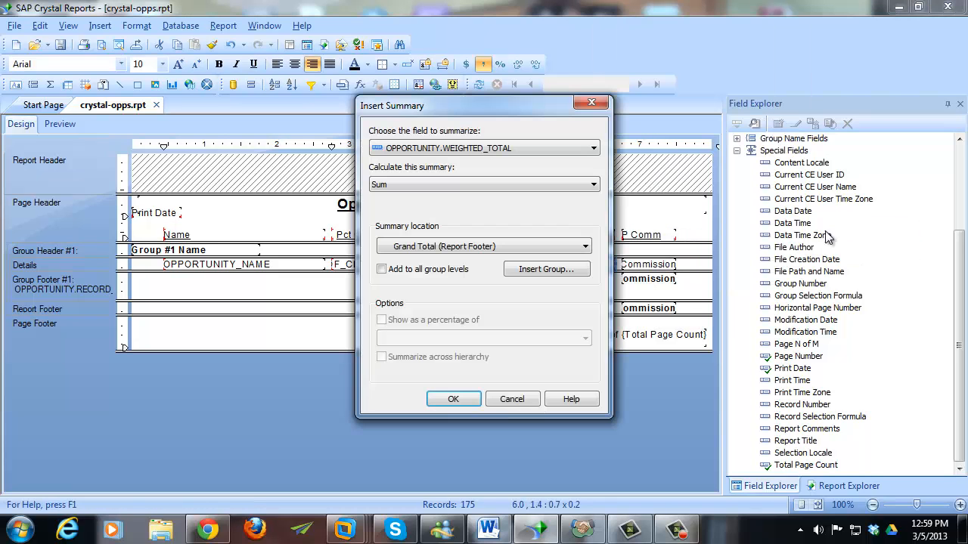
{"action": "left_click", "coordinate": [405, 270]}
{"action": "left_click", "coordinate": [453, 399]}
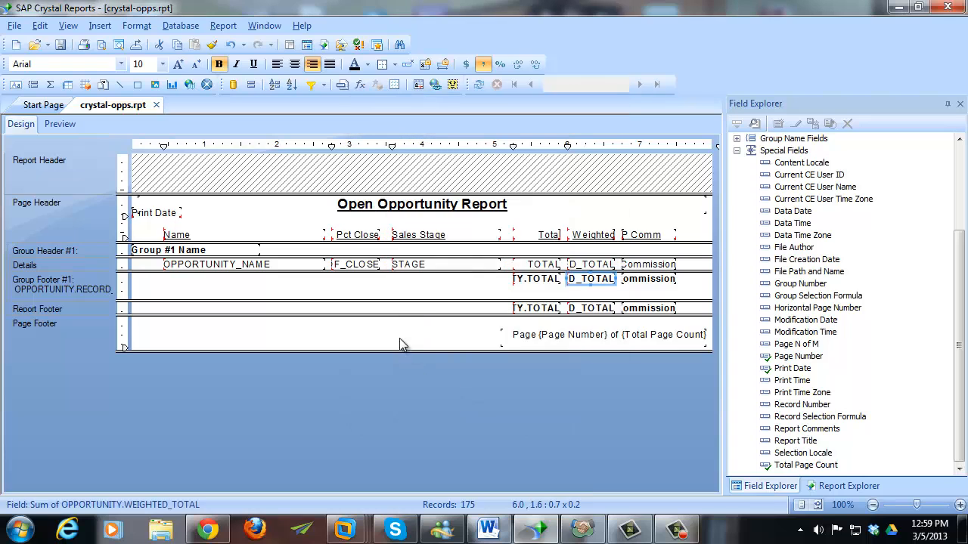
{"action": "left_click", "coordinate": [74, 122]}
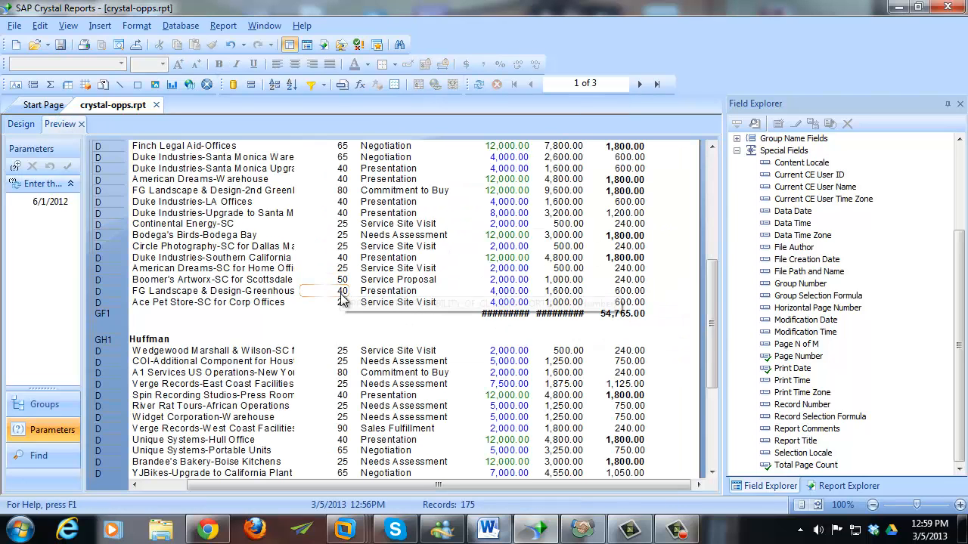
- Shift the P Comm and Weighted columns right using the ruler guides
{"action": "left_click", "coordinate": [24, 124]}
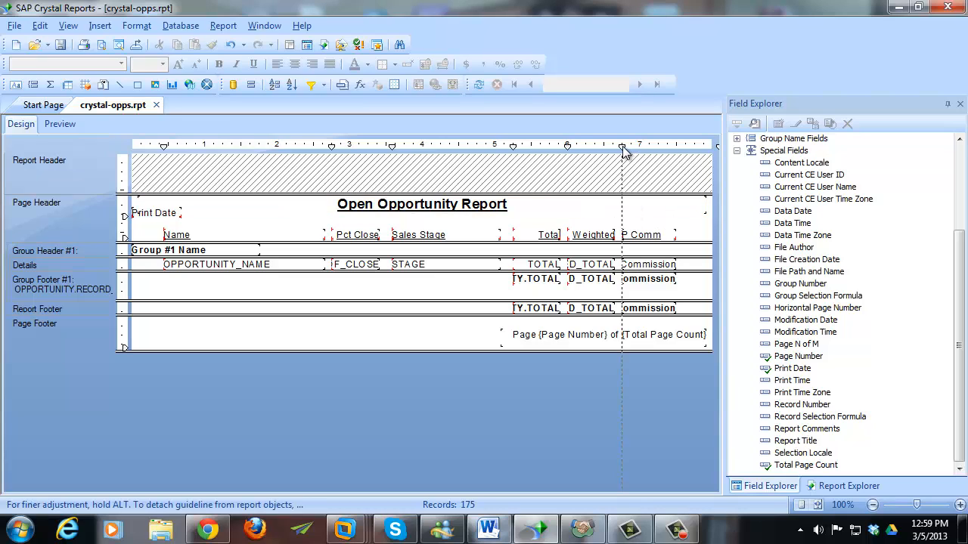
{"action": "left_click_drag", "start_coordinate": [621, 149], "coordinate": [633, 146]}
{"action": "mouse_move", "coordinate": [568, 146]}
{"action": "left_mouse_down"}
{"action": "mouse_move", "coordinate": [582, 153]}
{"action": "mouse_move", "coordinate": [573, 148]}
{"action": "left_mouse_up"}
- Widen the Weighted Total detail field and give its two footer sums the same width
{"action": "left_click", "coordinate": [614, 265]}
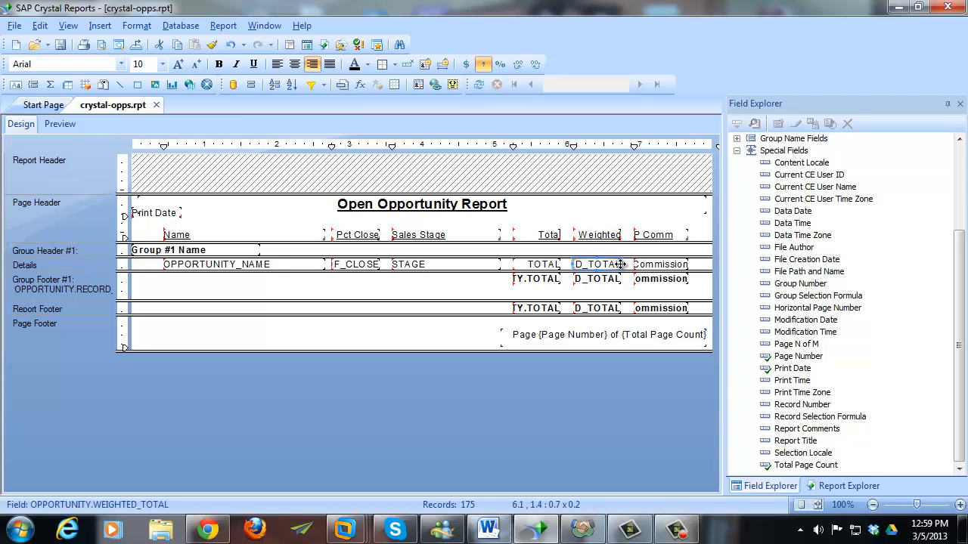
{"action": "mouse_move", "coordinate": [622, 263]}
{"action": "left_mouse_down"}
{"action": "mouse_move", "coordinate": [630, 265]}
{"action": "mouse_move", "coordinate": [624, 280]}
{"action": "left_mouse_up"}
{"action": "left_click", "coordinate": [616, 281]}
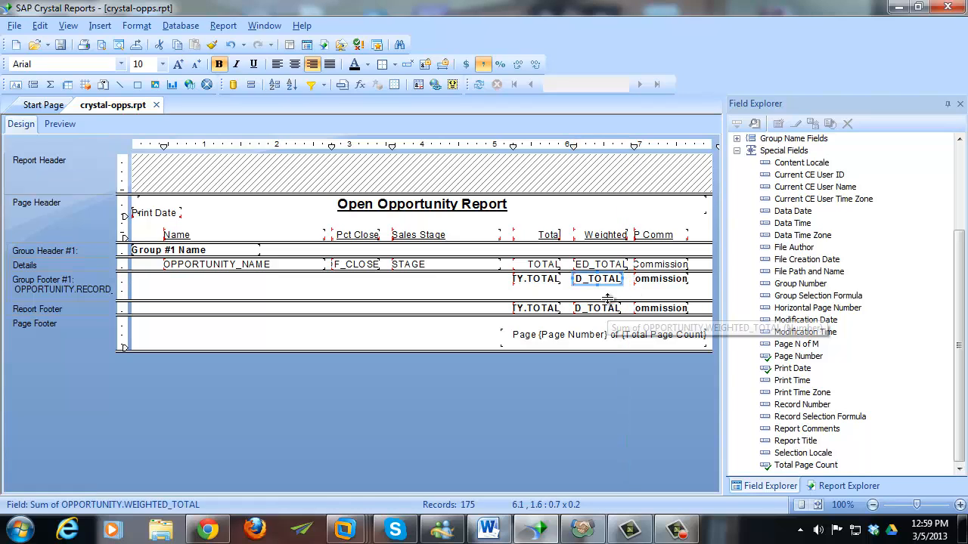
{"action": "left_click", "coordinate": [605, 307]}
{"action": "left_click", "coordinate": [602, 280], "text": "ctrl"}
{"action": "left_click", "coordinate": [602, 265], "text": "ctrl"}
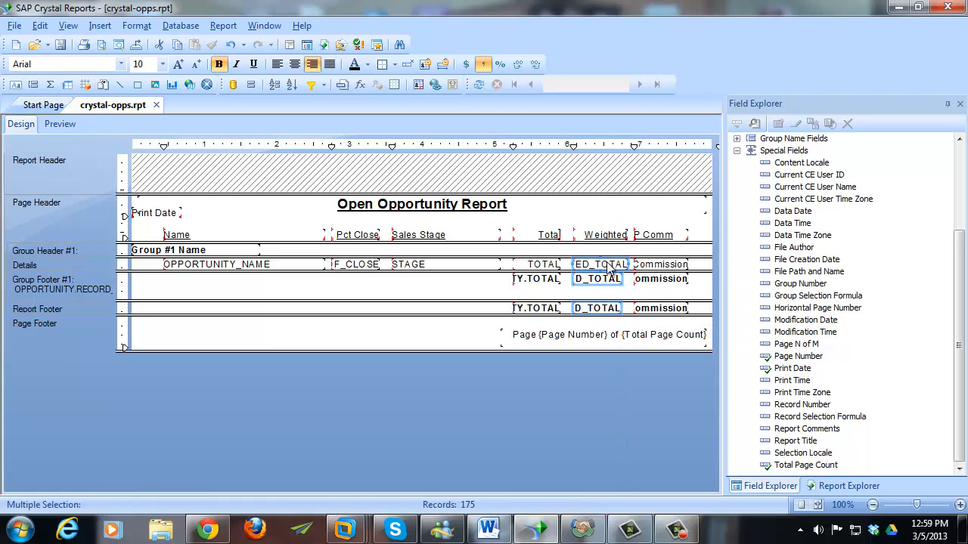
{"action": "right_click", "coordinate": [607, 265]}
{"action": "mouse_move", "coordinate": [718, 379]}
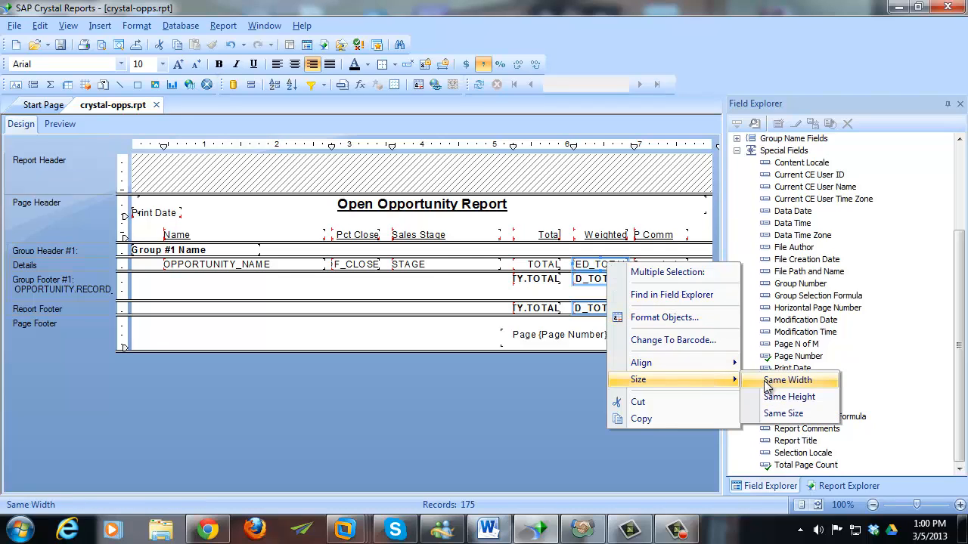
{"action": "left_click", "coordinate": [773, 382]}
{"action": "left_click", "coordinate": [560, 298]}
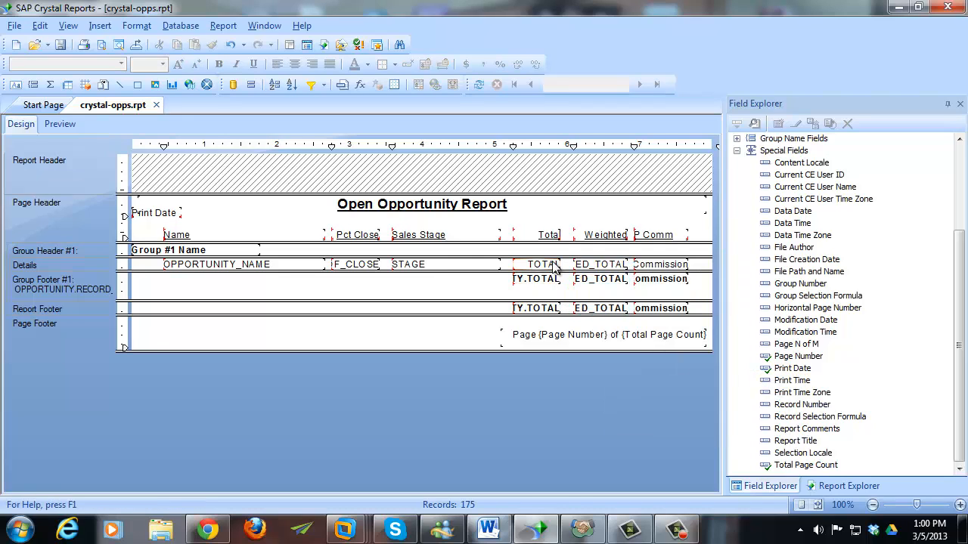
- Widen the TOTAL detail field, match its footer sums' widths, and preview the full totals
{"action": "left_click", "coordinate": [543, 264]}
{"action": "left_click_drag", "start_coordinate": [564, 263], "coordinate": [569, 263]}
{"action": "left_click", "coordinate": [549, 278]}
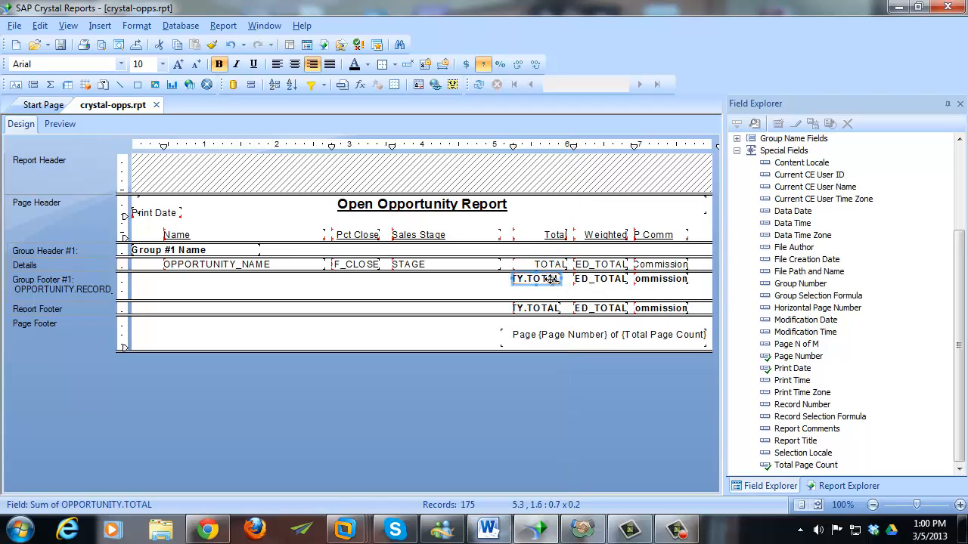
{"action": "left_click", "coordinate": [550, 307], "text": "ctrl"}
{"action": "left_click", "coordinate": [554, 266], "text": "ctrl"}
{"action": "right_click", "coordinate": [554, 266]}
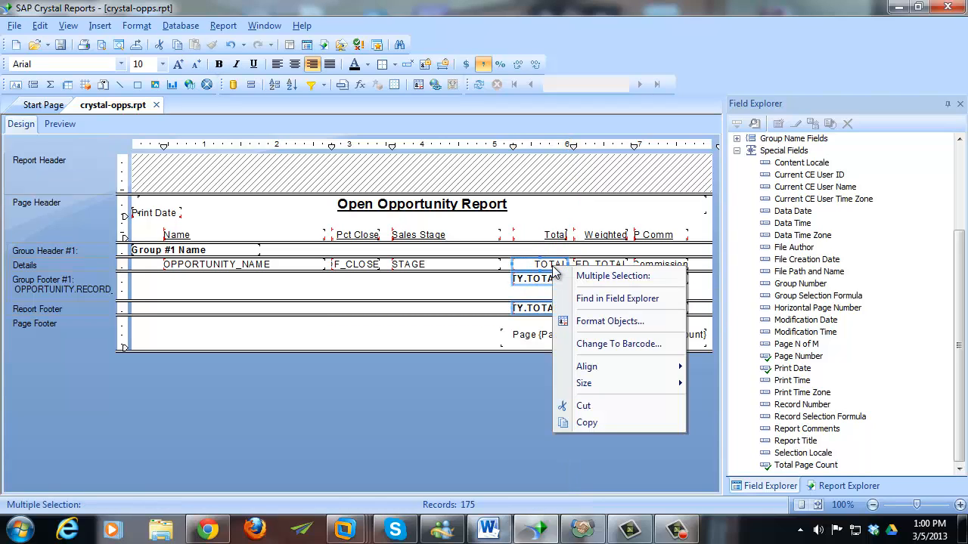
{"action": "mouse_move", "coordinate": [675, 383]}
{"action": "left_click", "coordinate": [733, 384]}
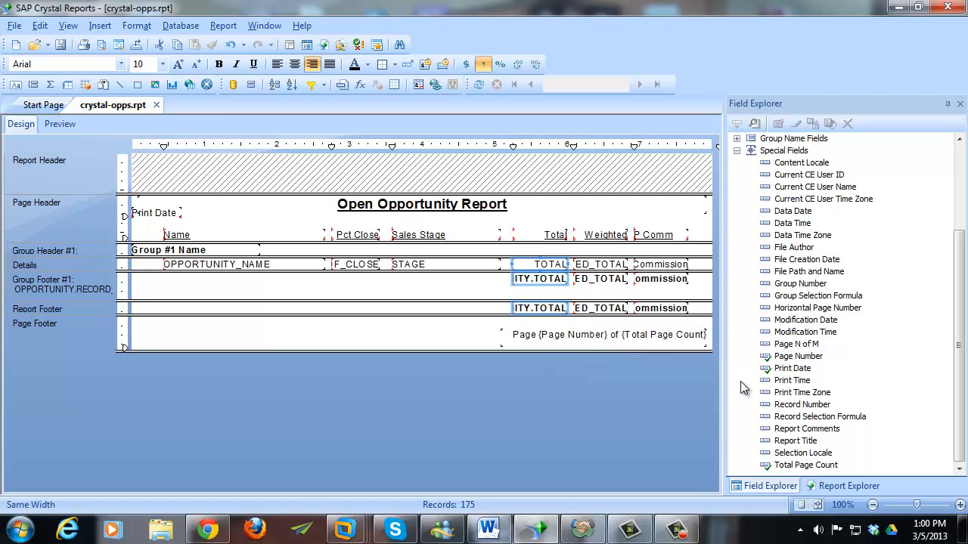
{"action": "left_click", "coordinate": [502, 297]}
{"action": "left_click", "coordinate": [55, 130]}
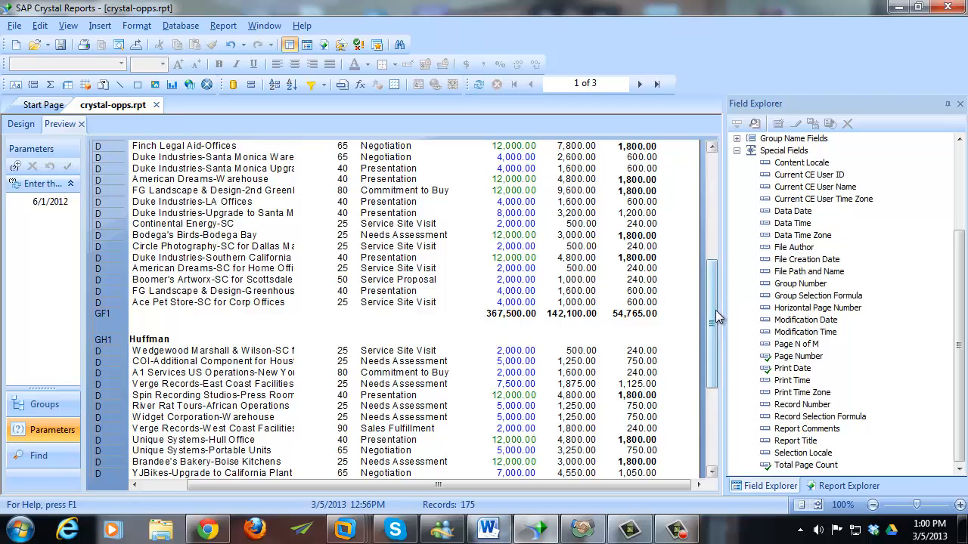
- Give the six Total, Weighted and Commission footer sums a Double top border
{"action": "left_click", "coordinate": [27, 124]}
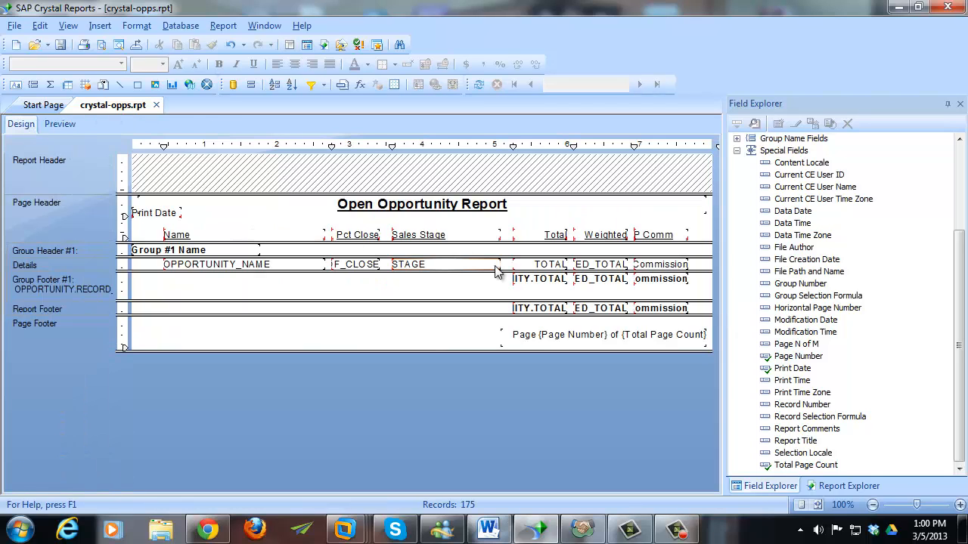
{"action": "left_click", "coordinate": [536, 279]}
{"action": "left_click", "coordinate": [593, 281], "text": "ctrl"}
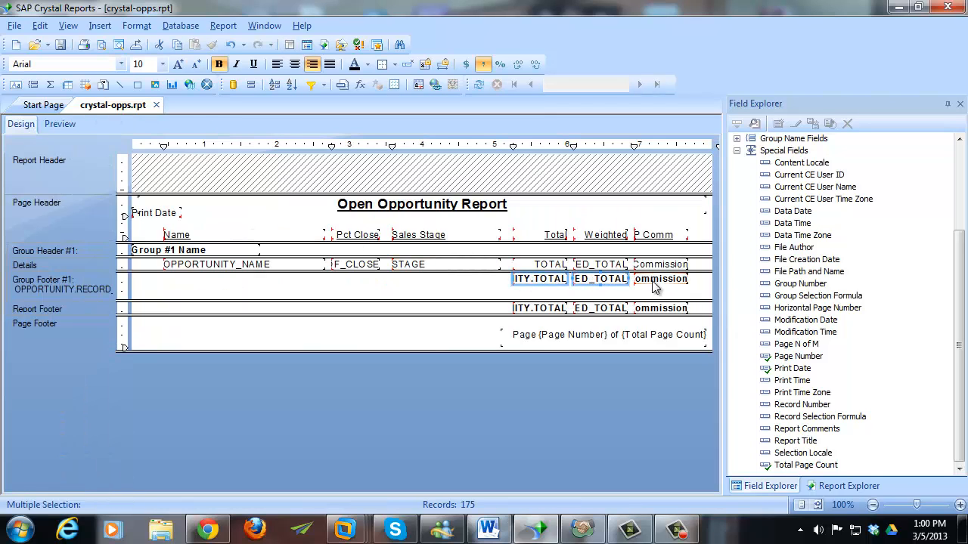
{"action": "left_click", "coordinate": [660, 279], "text": "ctrl"}
{"action": "left_click", "coordinate": [656, 308], "text": "ctrl"}
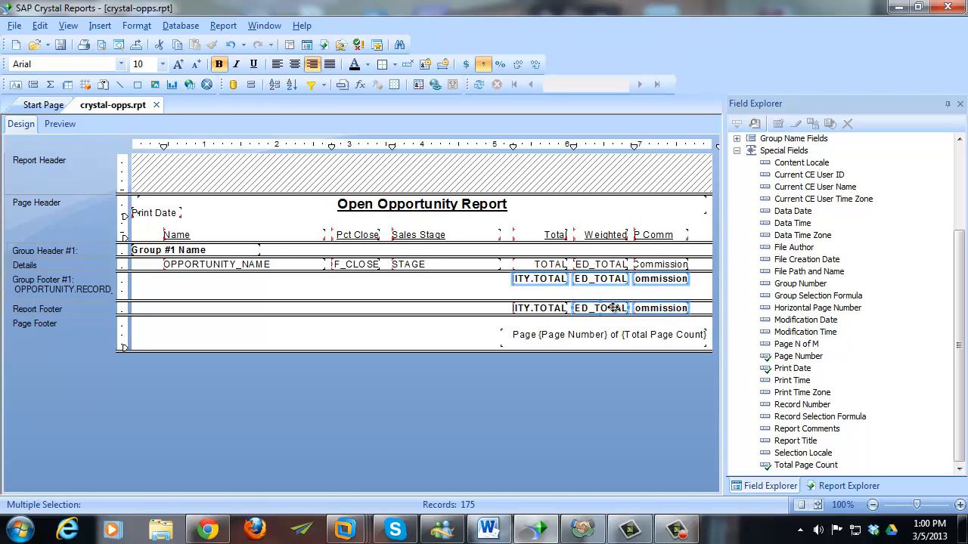
{"action": "right_click", "coordinate": [548, 308]}
{"action": "left_click", "coordinate": [582, 339]}
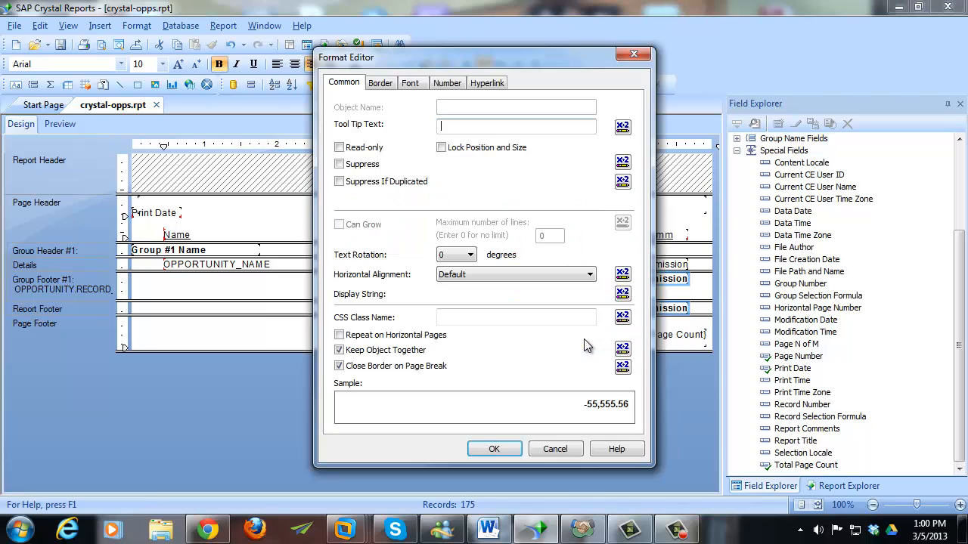
{"action": "left_click", "coordinate": [385, 83]}
{"action": "left_click", "coordinate": [567, 118]}
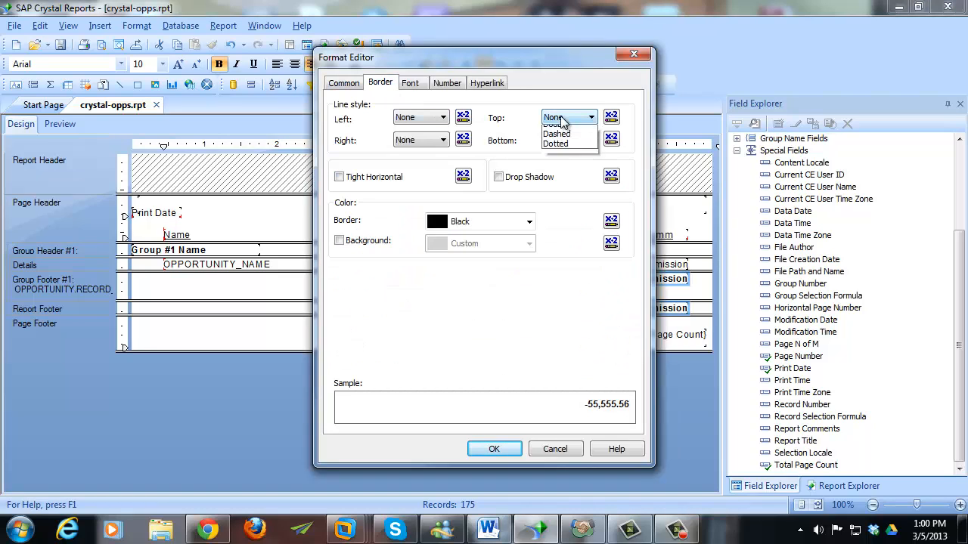
{"action": "left_click", "coordinate": [578, 152]}
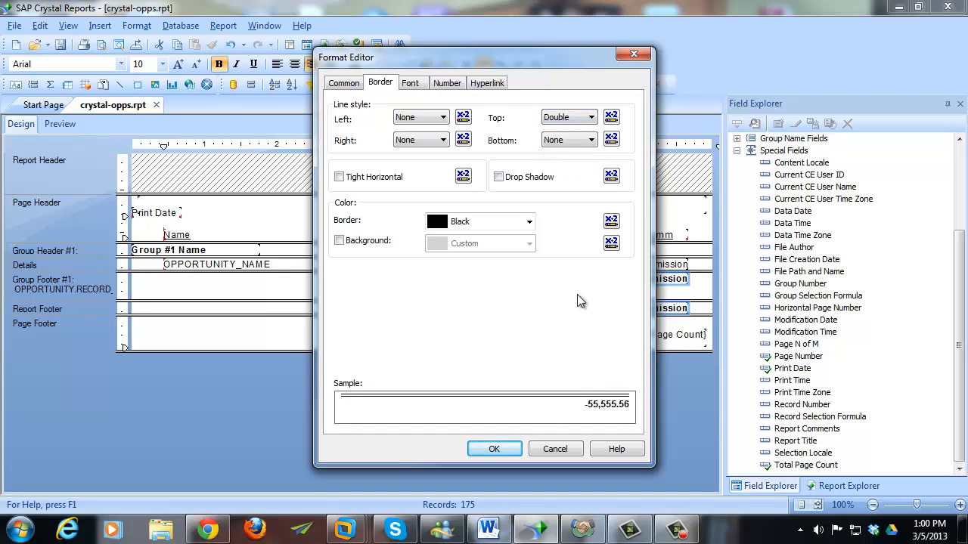
{"action": "left_click", "coordinate": [495, 449]}
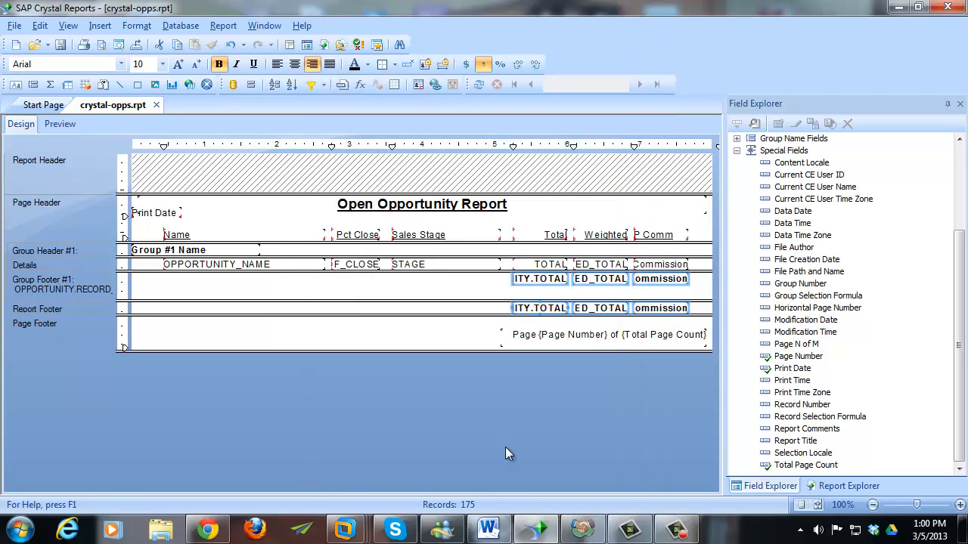
{"action": "left_click", "coordinate": [467, 311]}
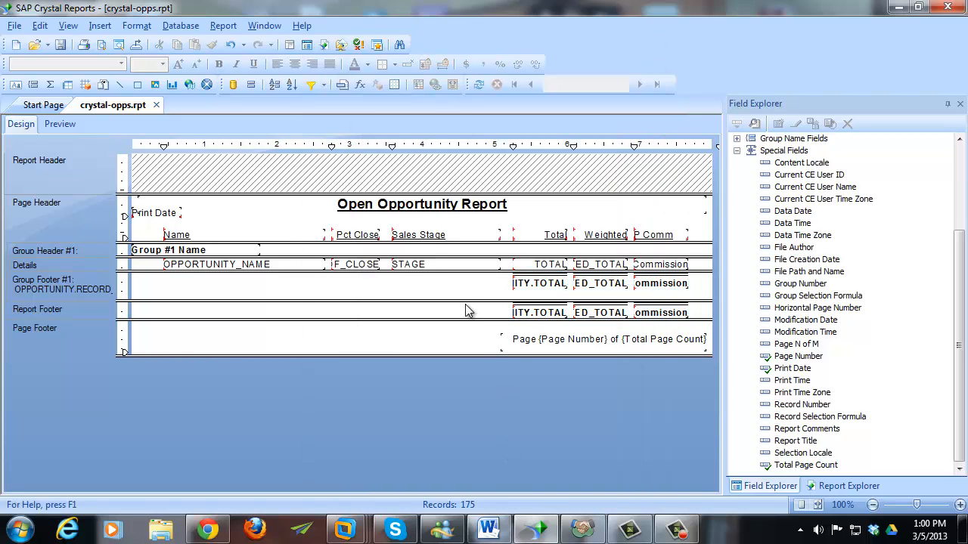
{"action": "left_click", "coordinate": [64, 124]}
{"action": "mouse_move", "coordinate": [711, 296]}
{"action": "left_mouse_down"}
{"action": "mouse_move", "coordinate": [713, 252]}
{"action": "mouse_move", "coordinate": [711, 305]}
{"action": "left_mouse_up"}
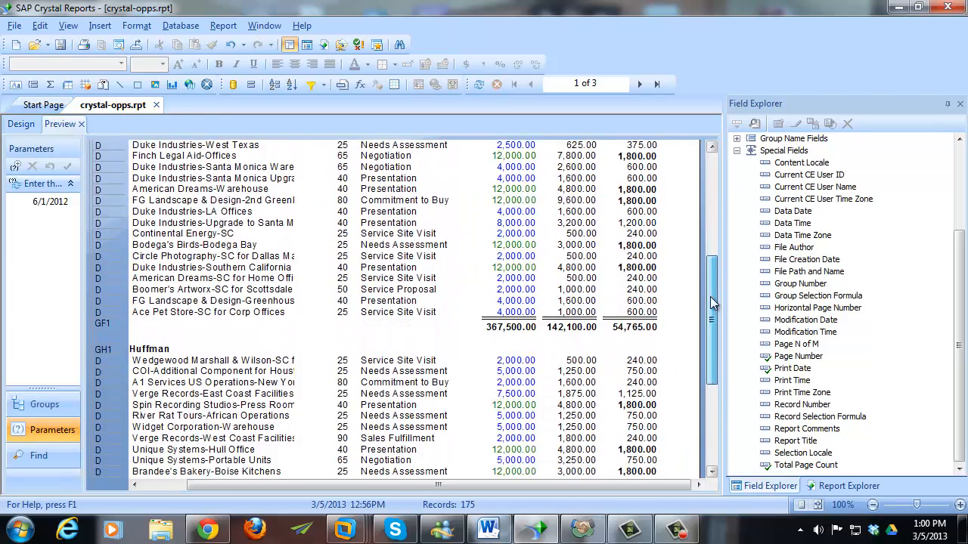
{"action": "left_click_drag", "start_coordinate": [637, 486], "coordinate": [592, 490]}
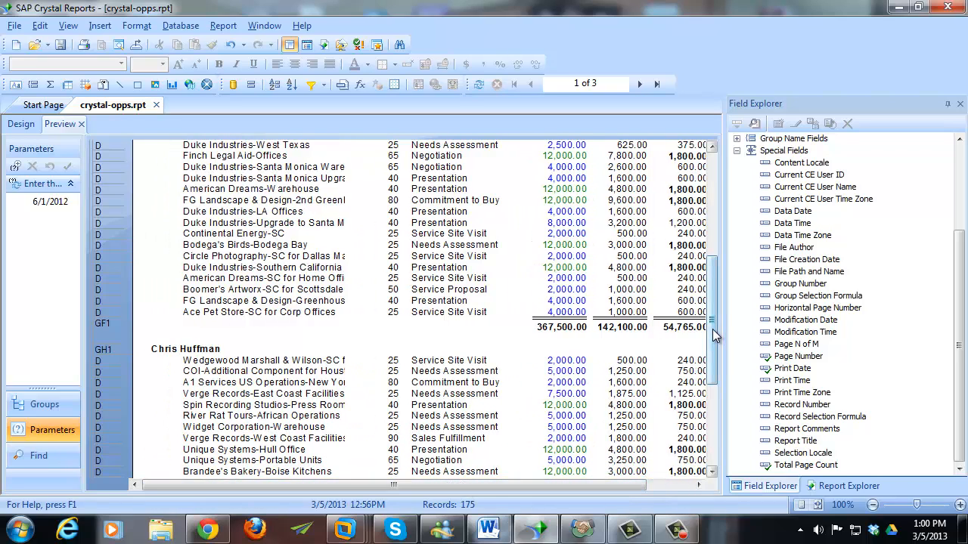
{"action": "left_click", "coordinate": [176, 350]}
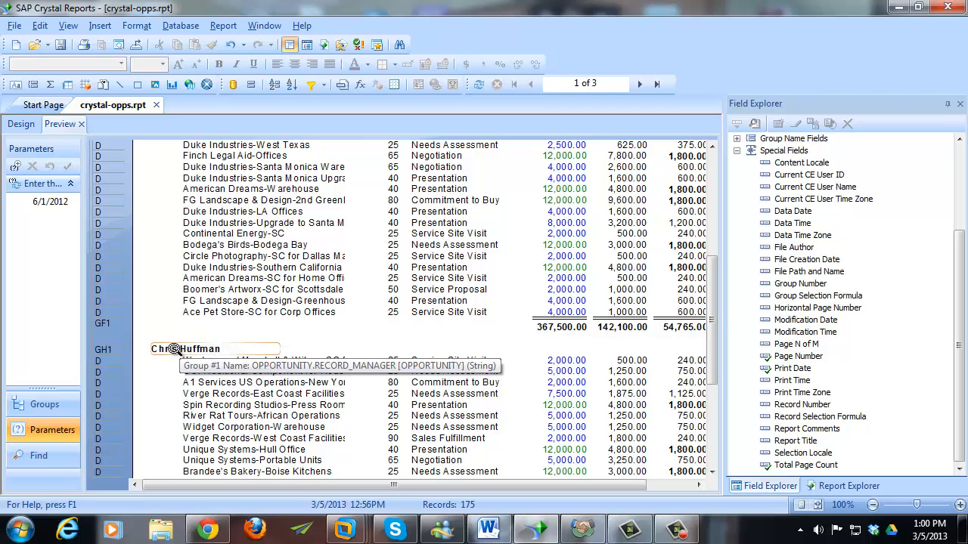
{"action": "left_click", "coordinate": [173, 338]}
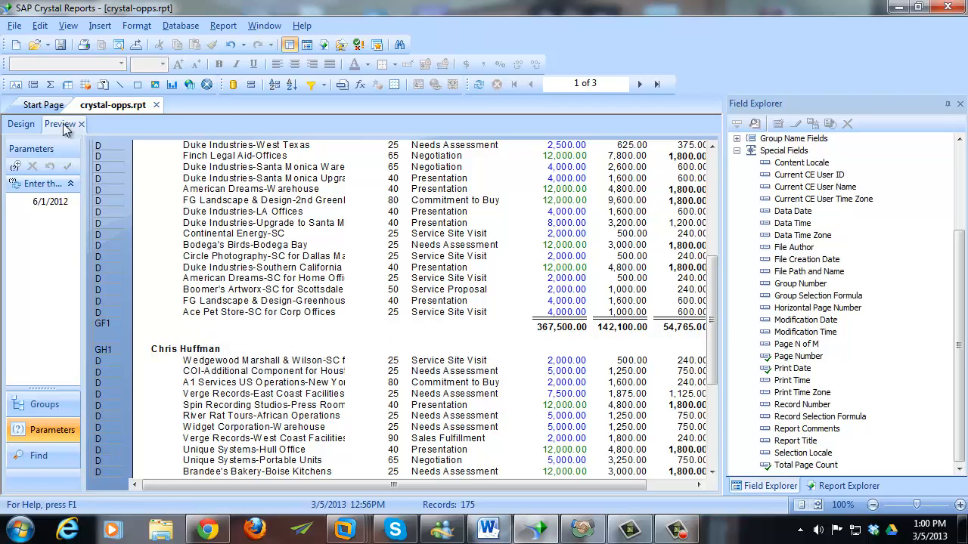
- In the Section Expert, set Group Footer #1 to New Page After
{"action": "left_click", "coordinate": [21, 124]}
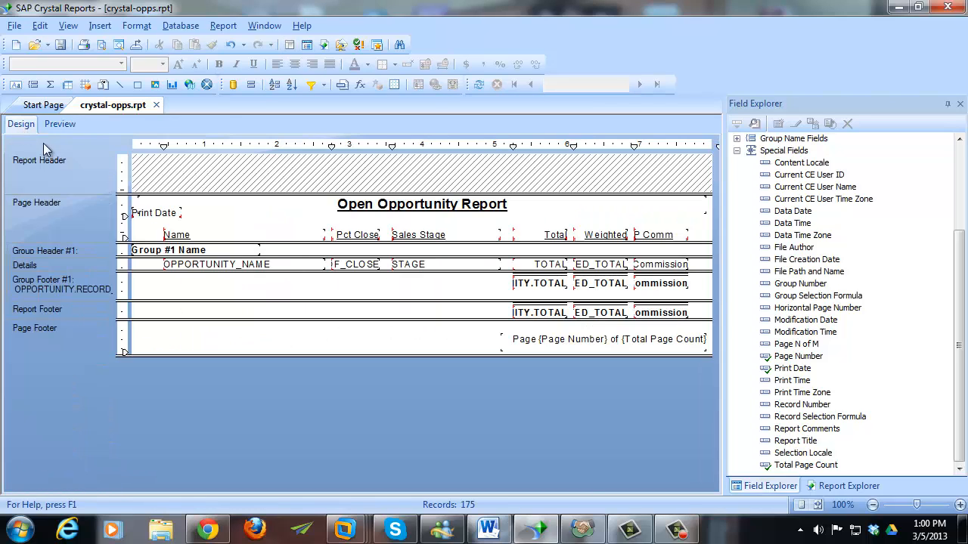
{"action": "right_click", "coordinate": [50, 258]}
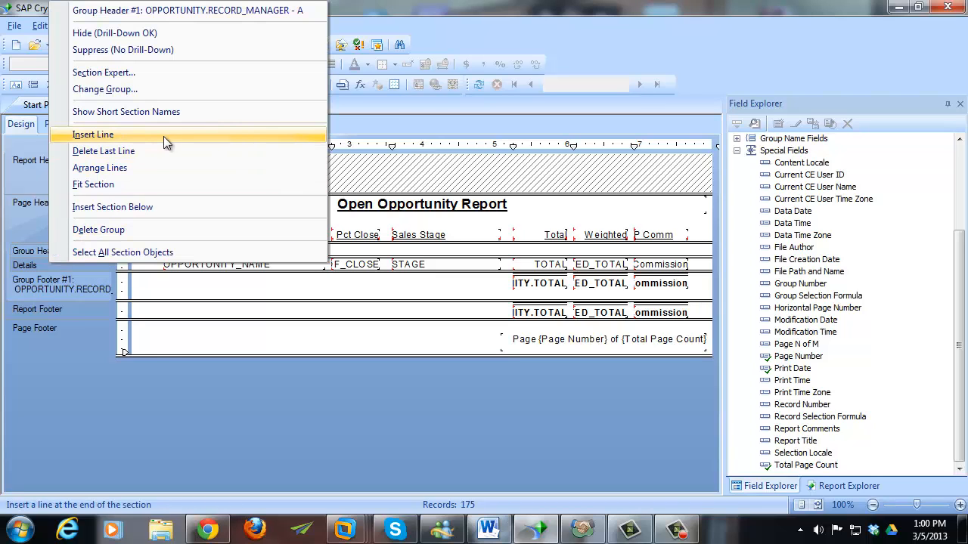
{"action": "left_click", "coordinate": [153, 73]}
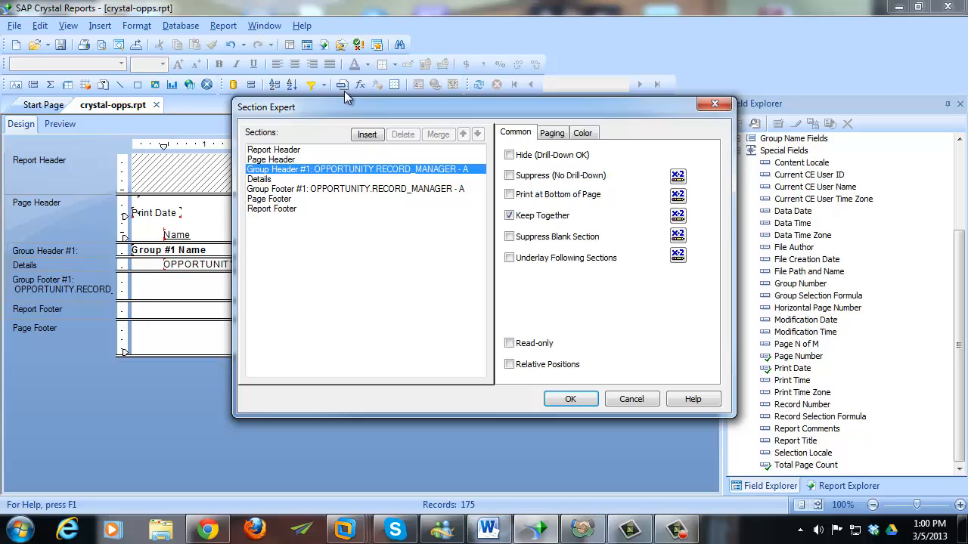
{"action": "left_click_drag", "start_coordinate": [346, 110], "coordinate": [349, 137]}
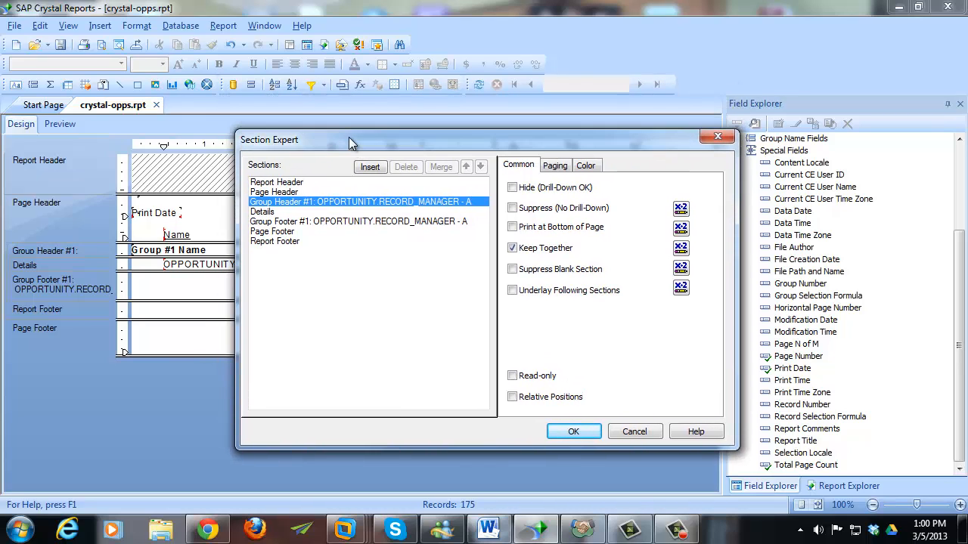
{"action": "left_click", "coordinate": [557, 167]}
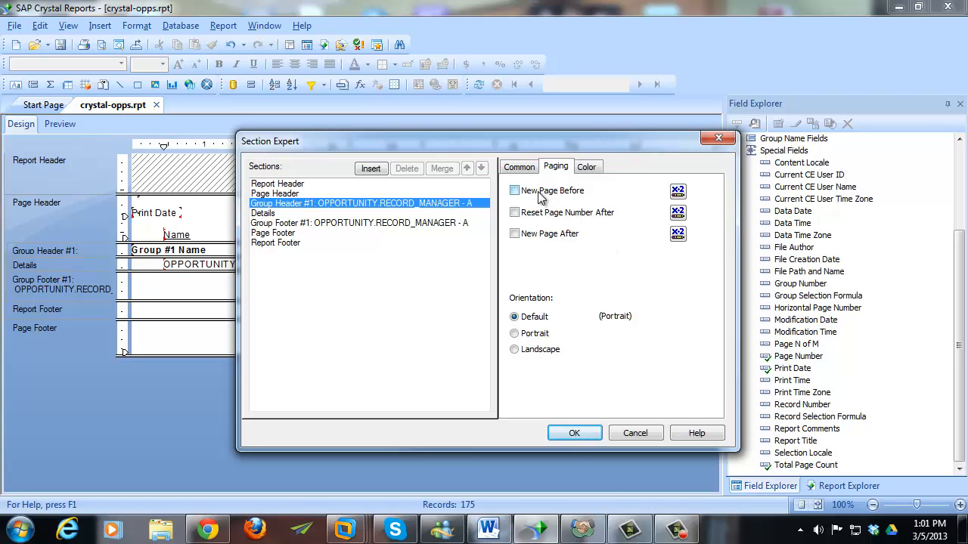
{"action": "left_click", "coordinate": [353, 223]}
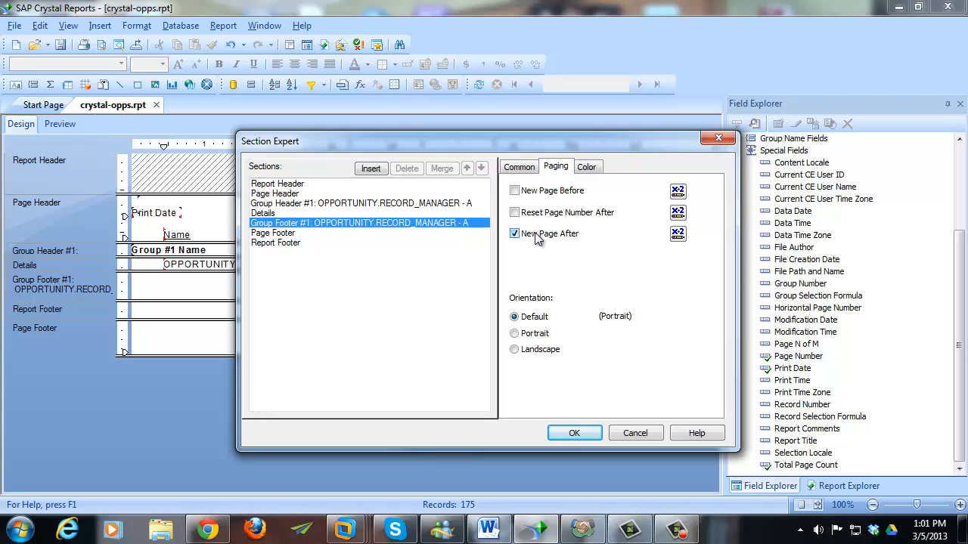
{"action": "left_click", "coordinate": [574, 433]}
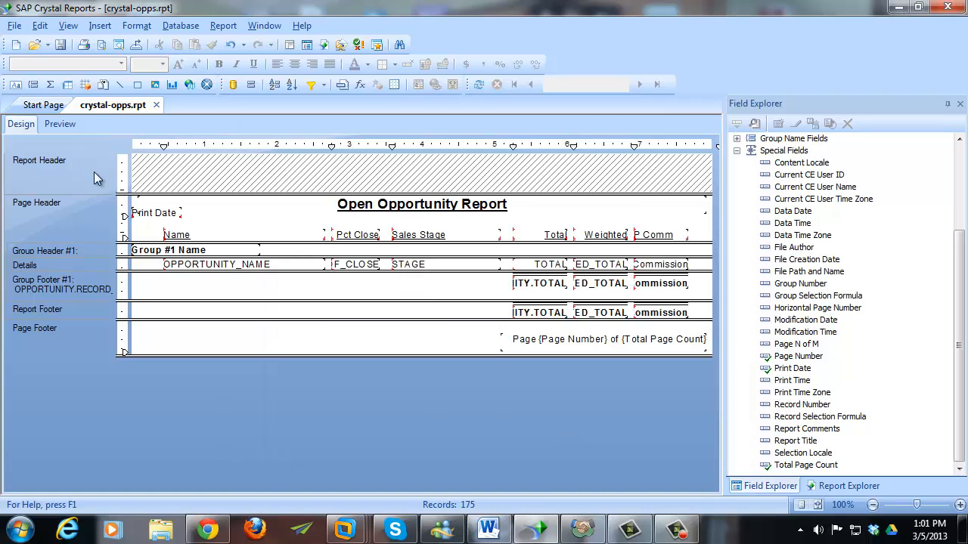
- Preview the report and step from page 1 to the grand-totals page 5 of 5
{"action": "left_click", "coordinate": [59, 123]}
{"action": "scroll", "coordinate": [350, 361], "scroll_direction": "up", "scroll_amount": 8}
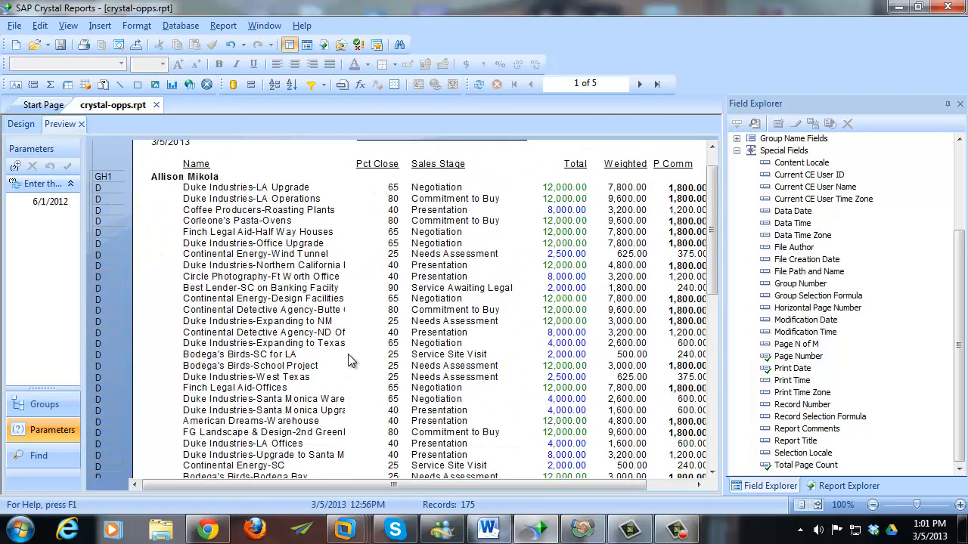
{"action": "scroll", "coordinate": [350, 361], "scroll_direction": "up", "scroll_amount": 1}
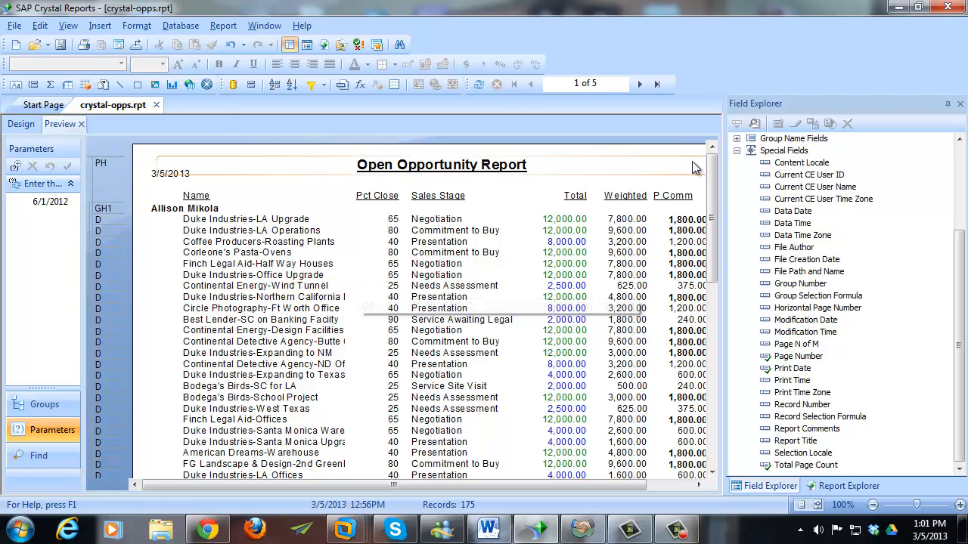
{"action": "left_click", "coordinate": [639, 85]}
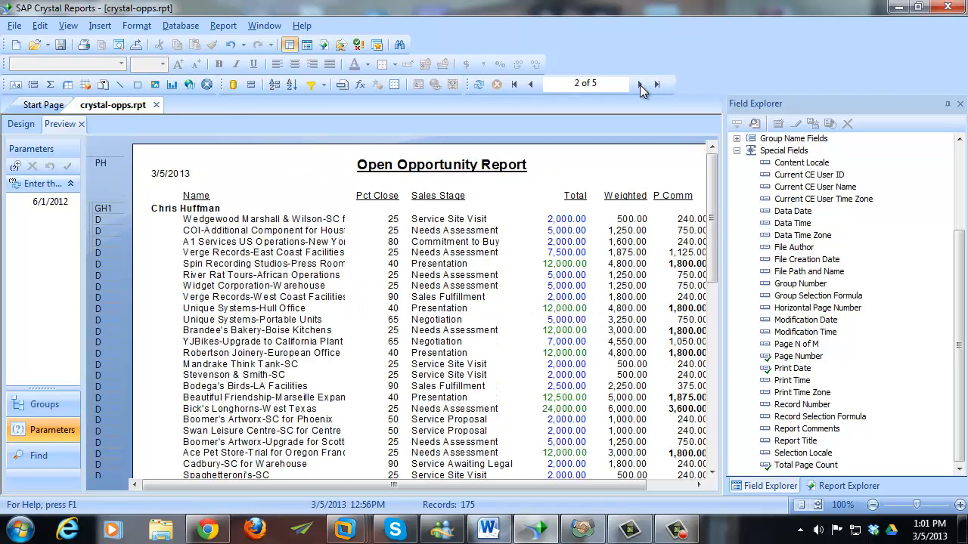
{"action": "left_click", "coordinate": [639, 85]}
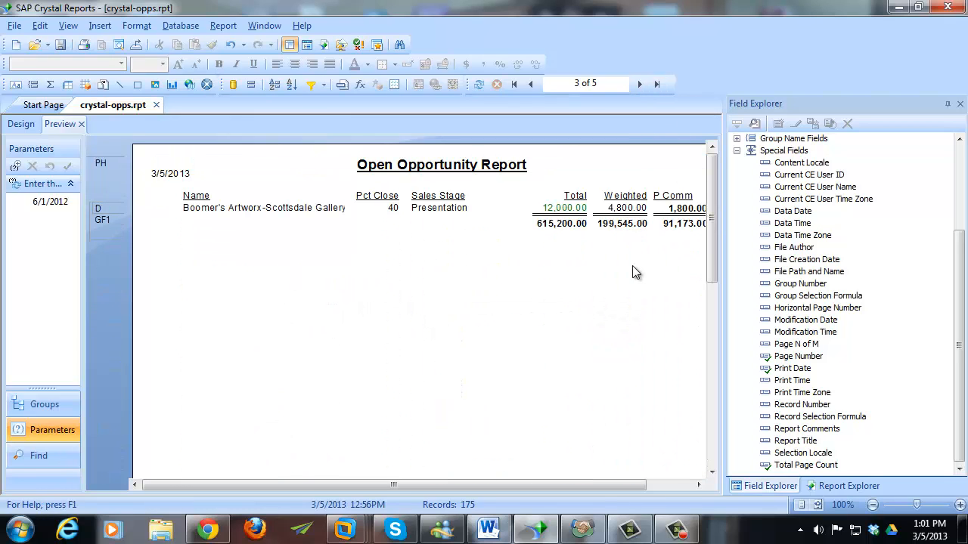
{"action": "left_click", "coordinate": [530, 84]}
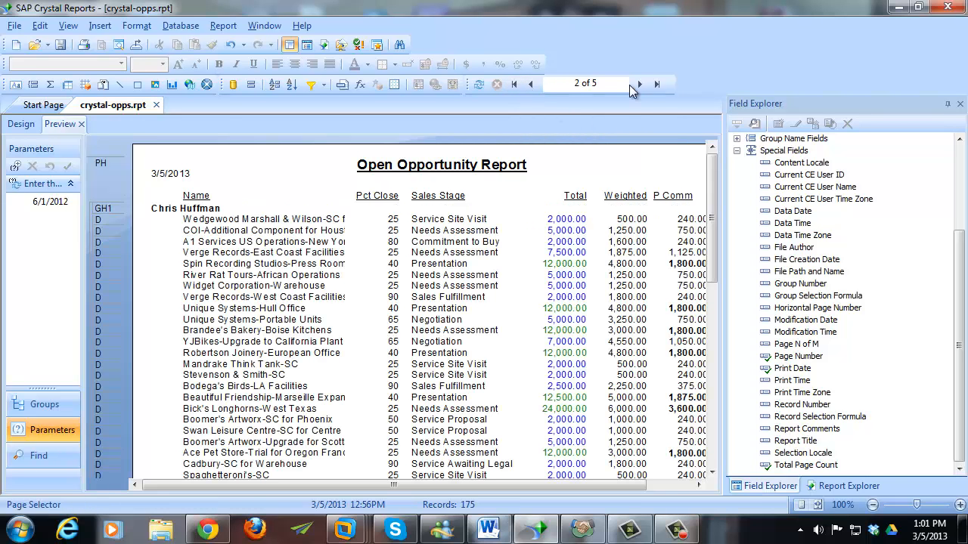
{"action": "left_click", "coordinate": [641, 84]}
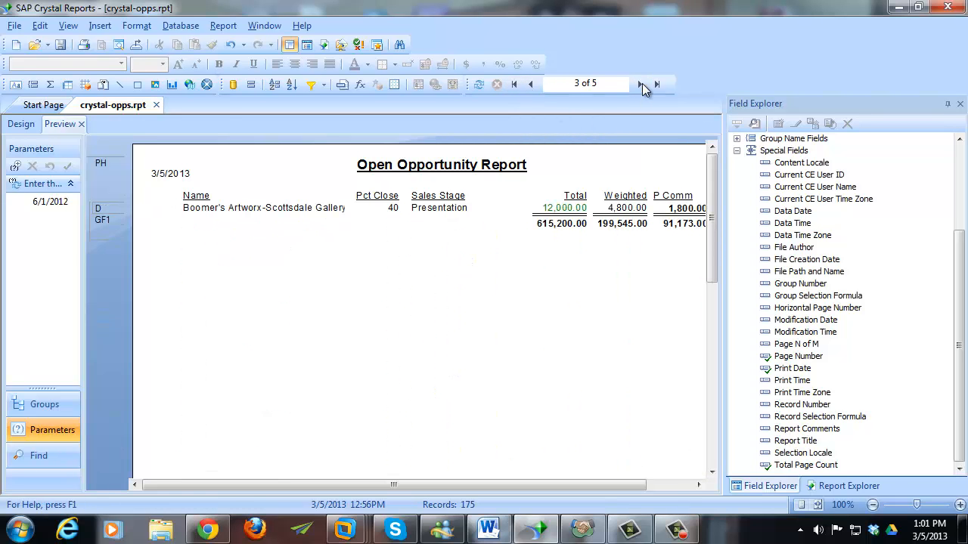
{"action": "left_click", "coordinate": [642, 84]}
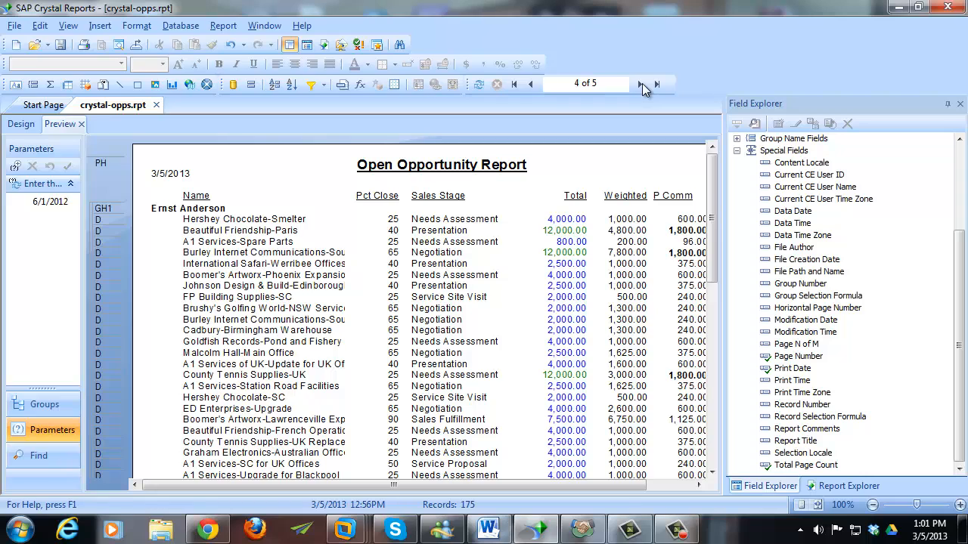
{"action": "left_click", "coordinate": [641, 85]}
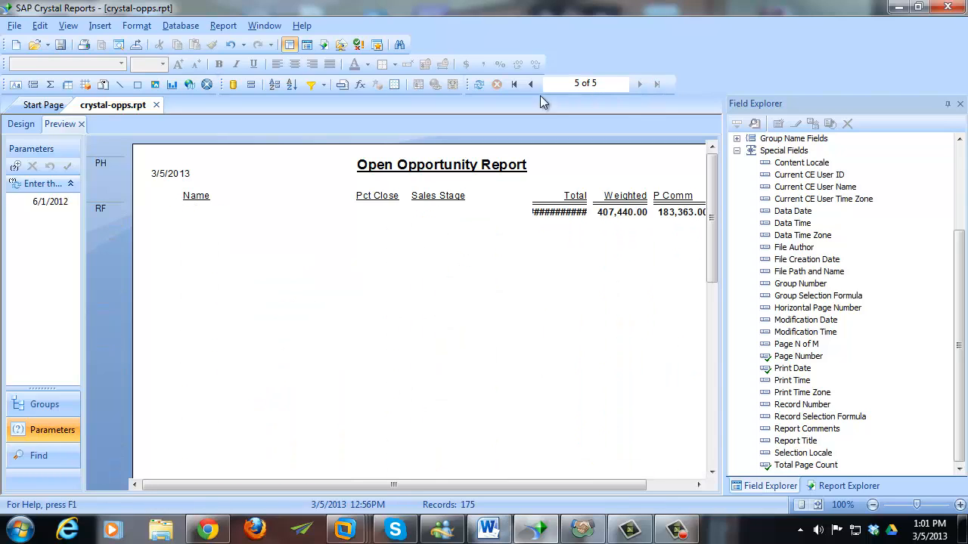
- Widen the grand Total field so 1,236,700.00 shows instead of hashes
{"action": "left_click", "coordinate": [534, 212]}
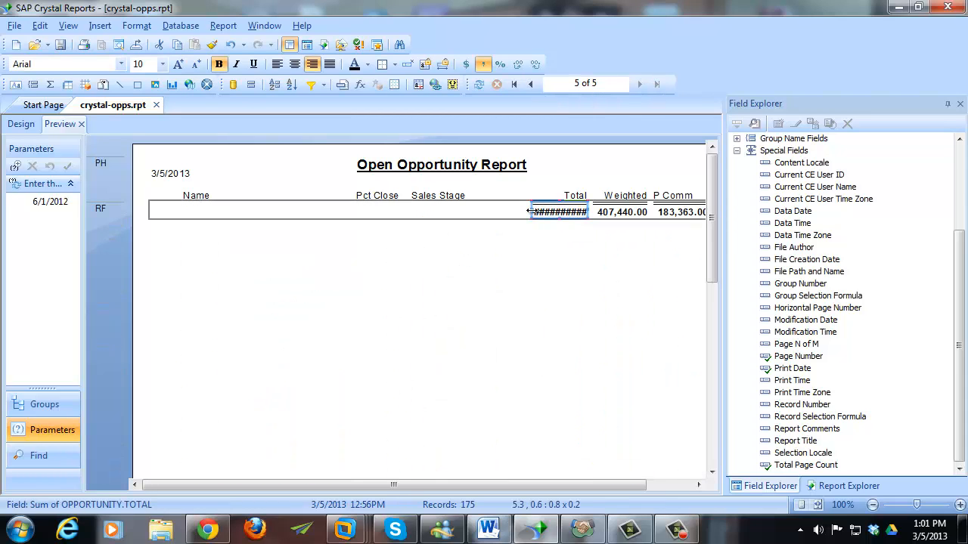
{"action": "left_click_drag", "start_coordinate": [526, 212], "coordinate": [525, 212]}
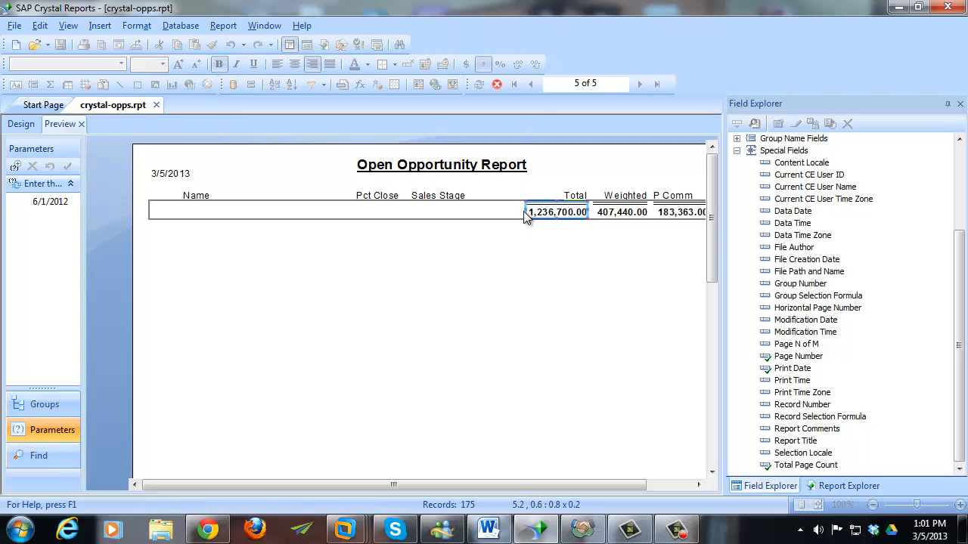
{"action": "left_click", "coordinate": [533, 257]}
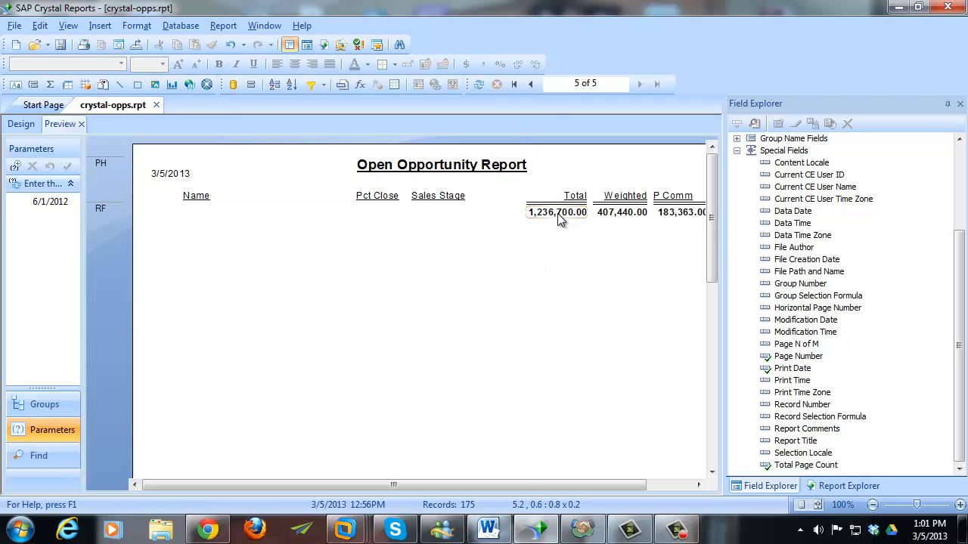
{"action": "scroll", "coordinate": [676, 330], "scroll_direction": "down", "scroll_amount": 5}
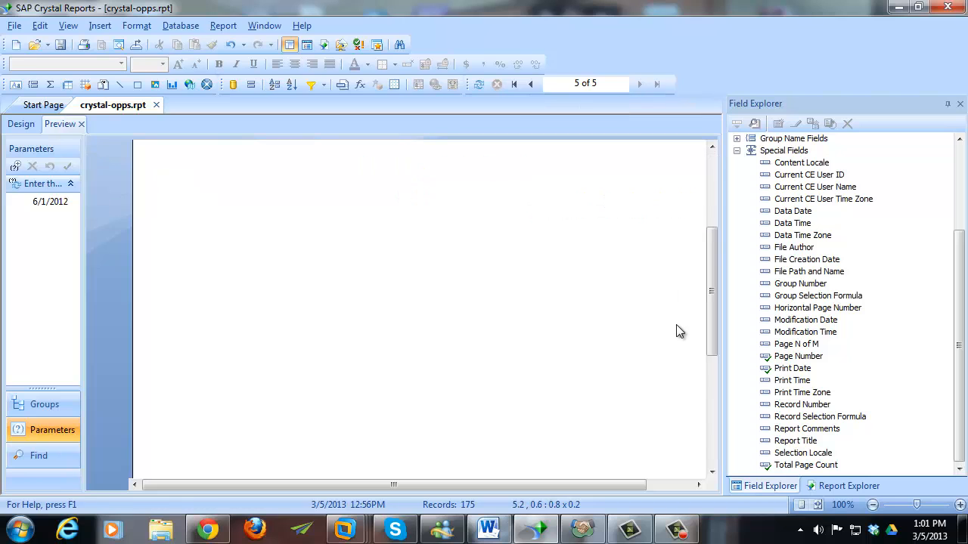
{"action": "scroll", "coordinate": [678, 331], "scroll_direction": "up", "scroll_amount": 5}
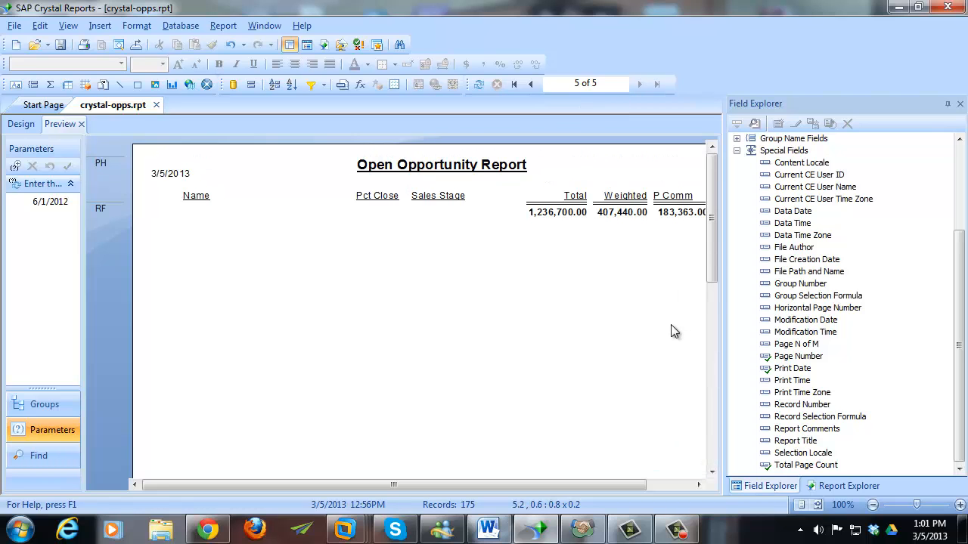
- Check page 4 and the last page's grand totals, then go back to the design layout
{"action": "left_click", "coordinate": [529, 84]}
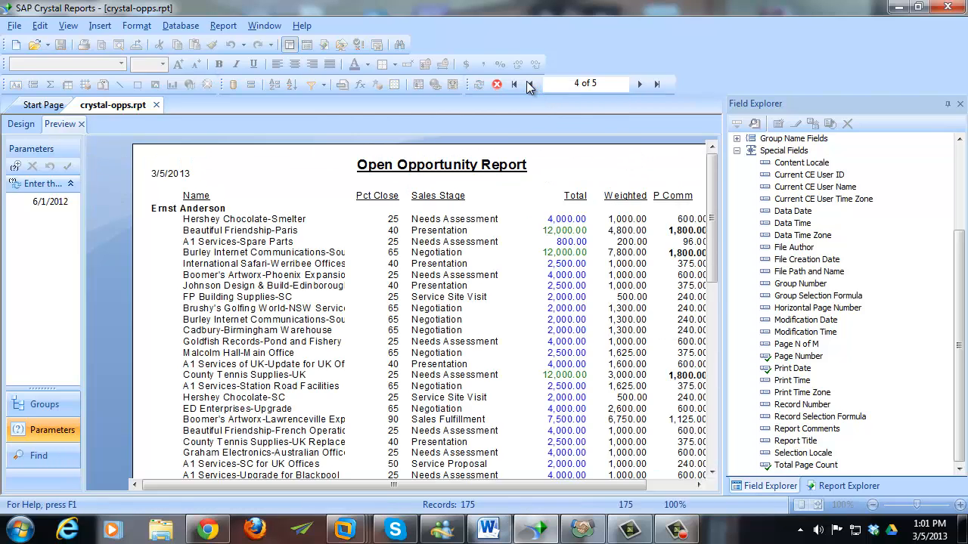
{"action": "scroll", "coordinate": [617, 303], "scroll_direction": "down", "scroll_amount": 5}
{"action": "scroll", "coordinate": [617, 303], "scroll_direction": "up", "scroll_amount": 5}
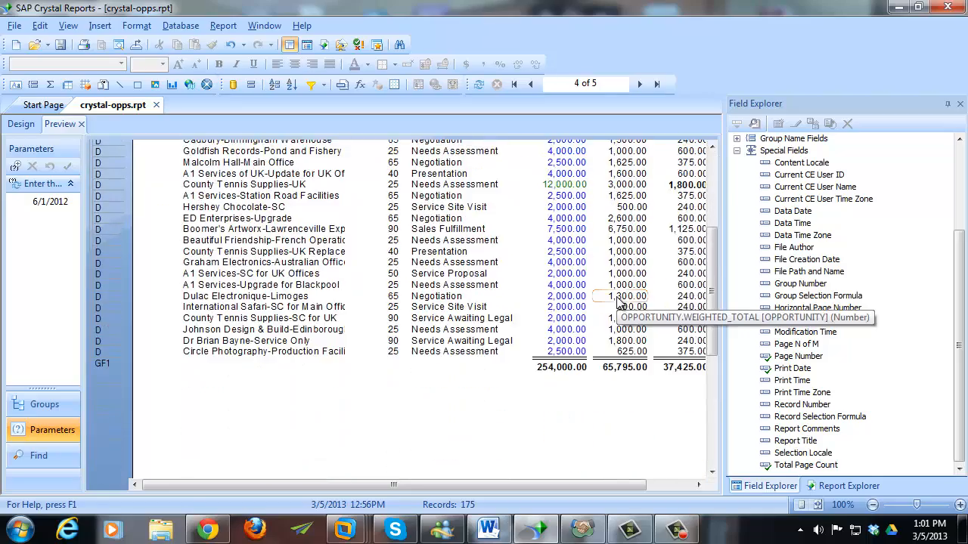
{"action": "scroll", "coordinate": [617, 303], "scroll_direction": "down", "scroll_amount": 3}
{"action": "scroll", "coordinate": [617, 303], "scroll_direction": "down", "scroll_amount": 4}
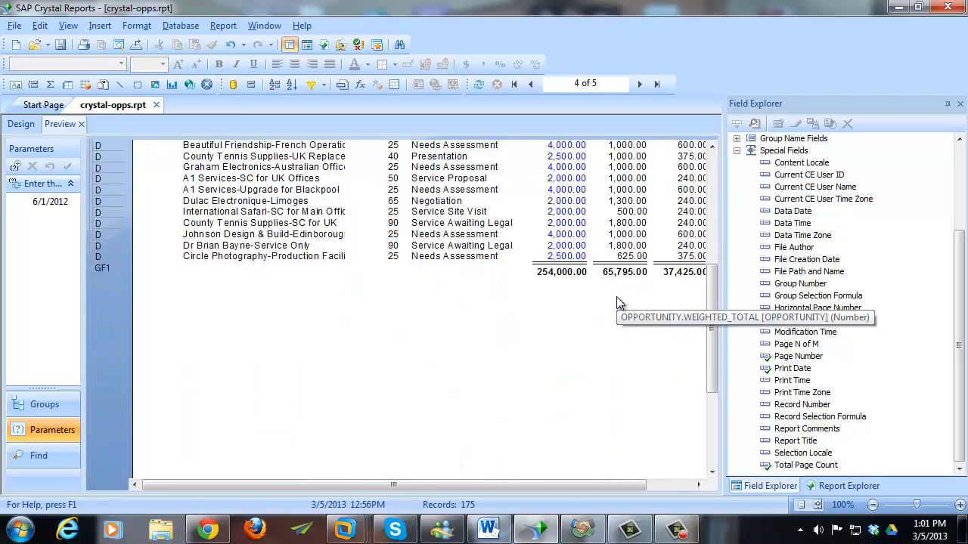
{"action": "scroll", "coordinate": [641, 316], "scroll_direction": "up", "scroll_amount": 10}
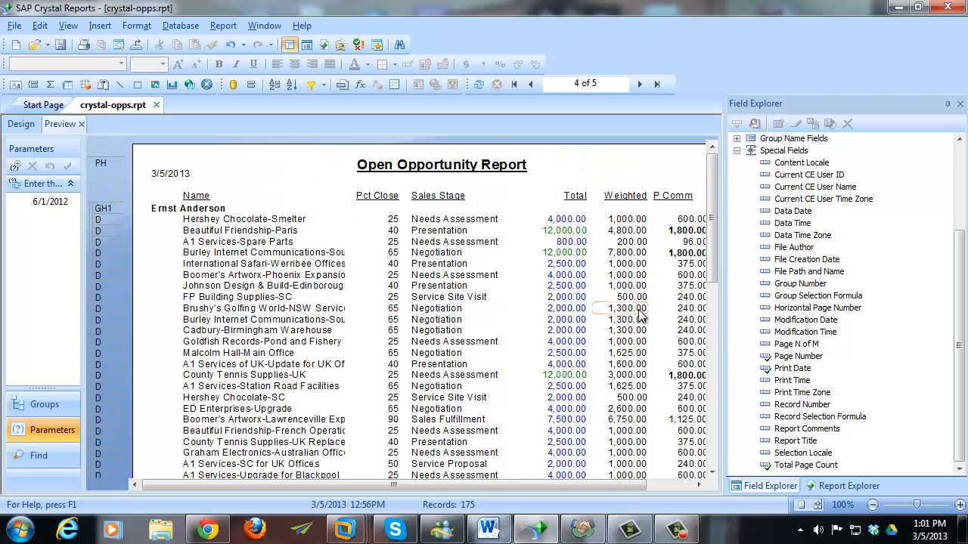
{"action": "left_click", "coordinate": [640, 84]}
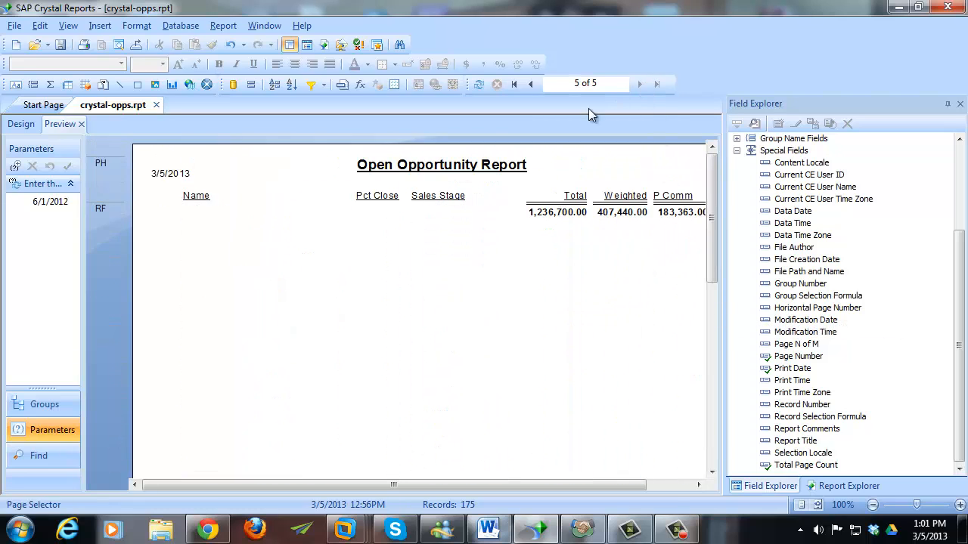
{"action": "left_click", "coordinate": [30, 124]}
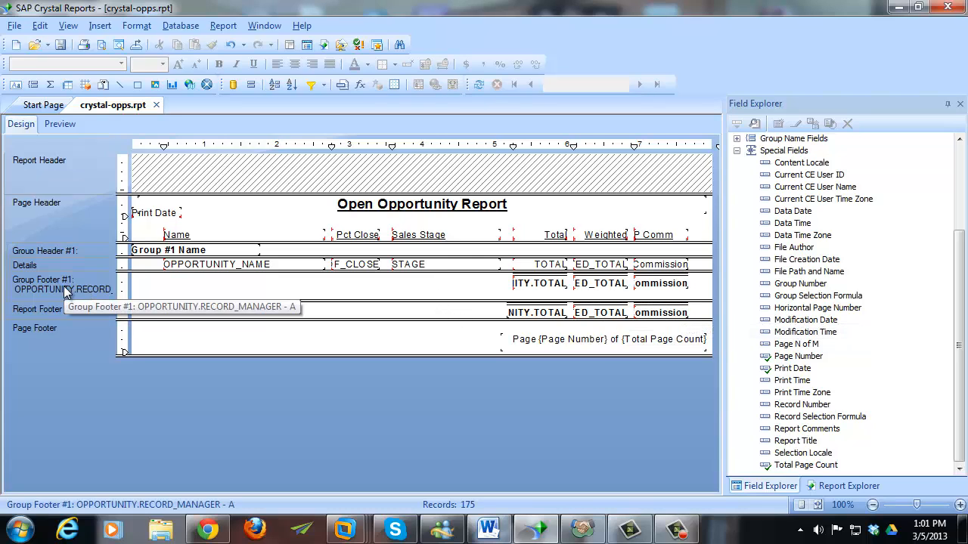
- In Section Expert, enable New Page After for Group Footer #1 and open its condition formula
{"action": "right_click", "coordinate": [72, 252]}
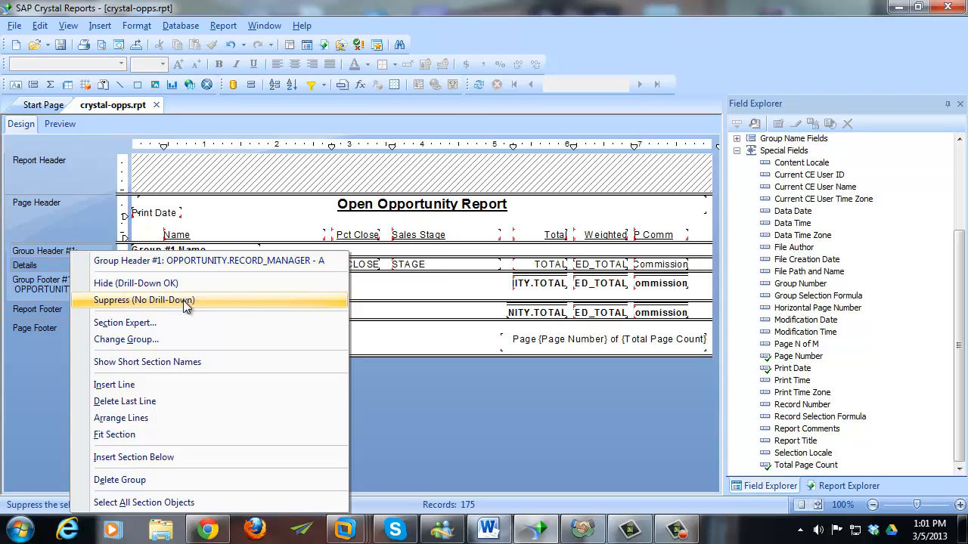
{"action": "left_click", "coordinate": [185, 322]}
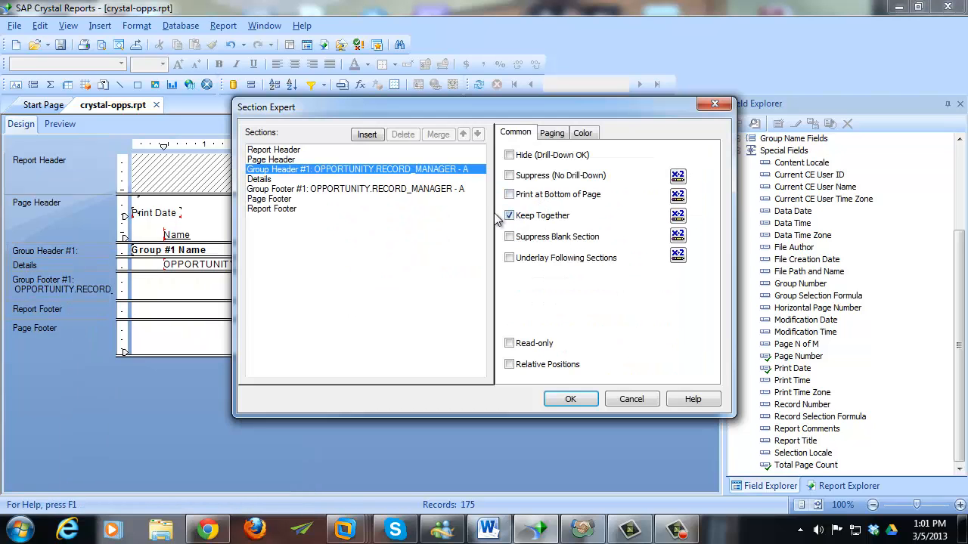
{"action": "left_click", "coordinate": [424, 189]}
{"action": "left_click", "coordinate": [553, 133]}
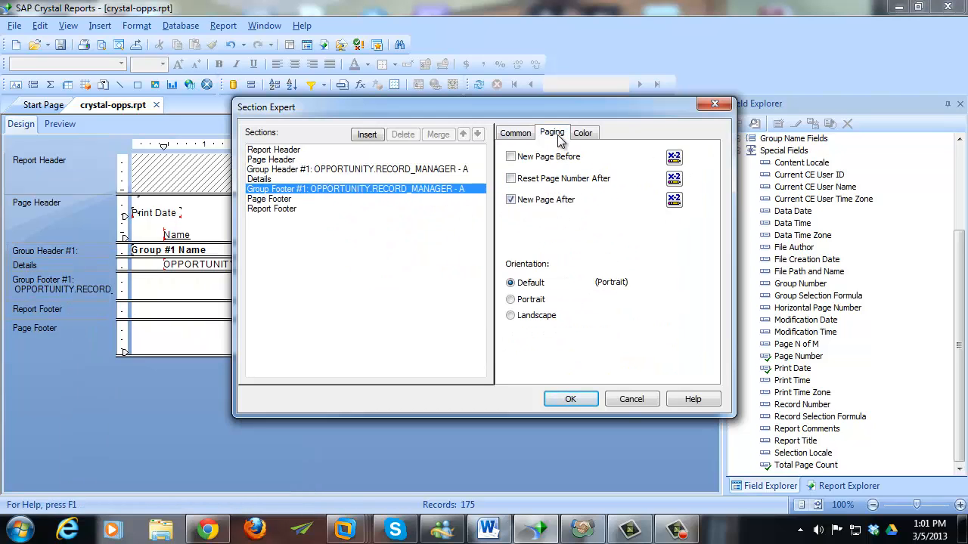
{"action": "left_click", "coordinate": [547, 200]}
{"action": "left_click", "coordinate": [673, 200]}
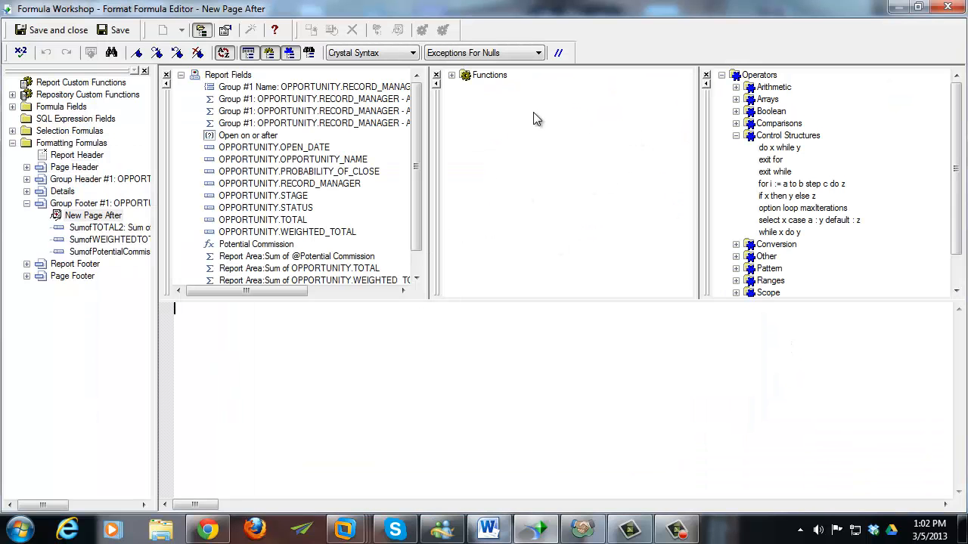
- Write the New Page After condition as 'not OnLastRecord' and save it
{"action": "left_click", "coordinate": [452, 76]}
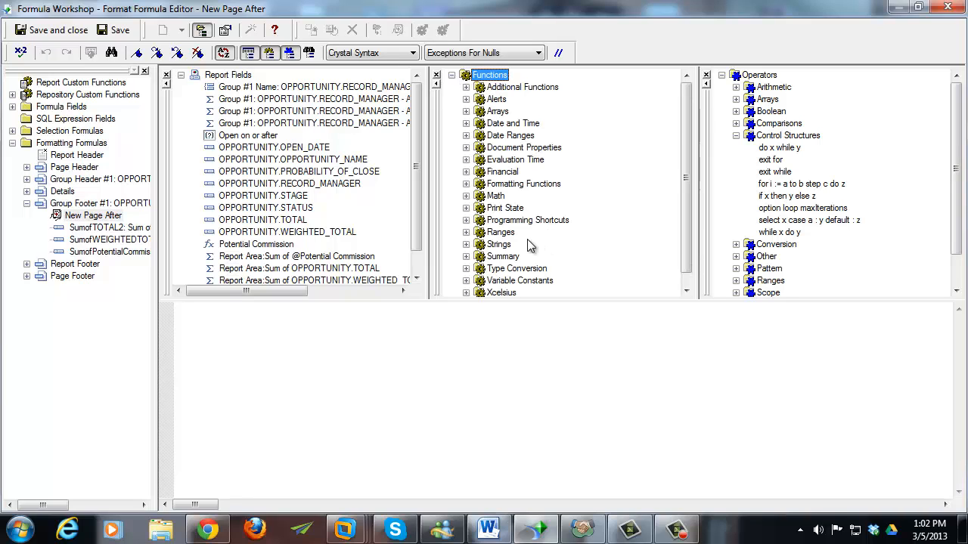
{"action": "left_click", "coordinate": [467, 208]}
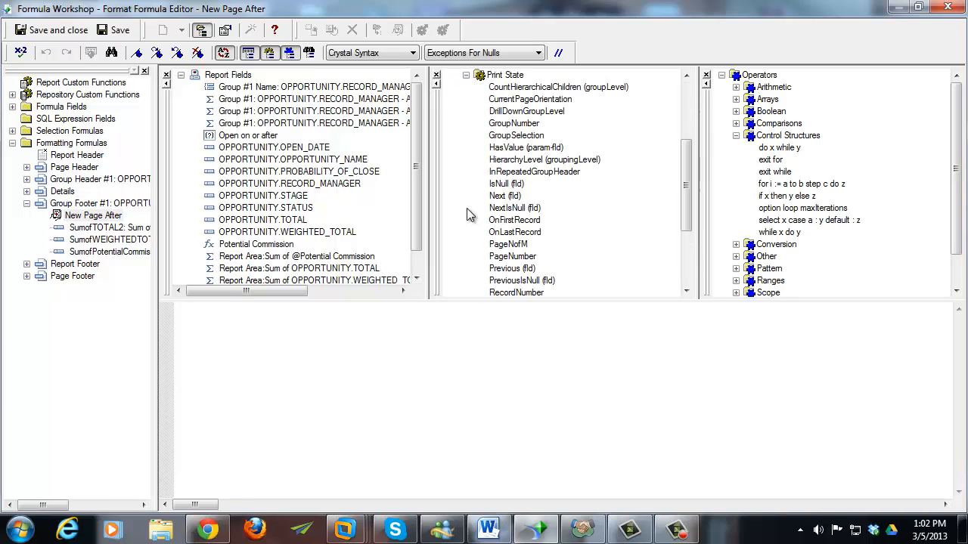
{"action": "double_click", "coordinate": [520, 234]}
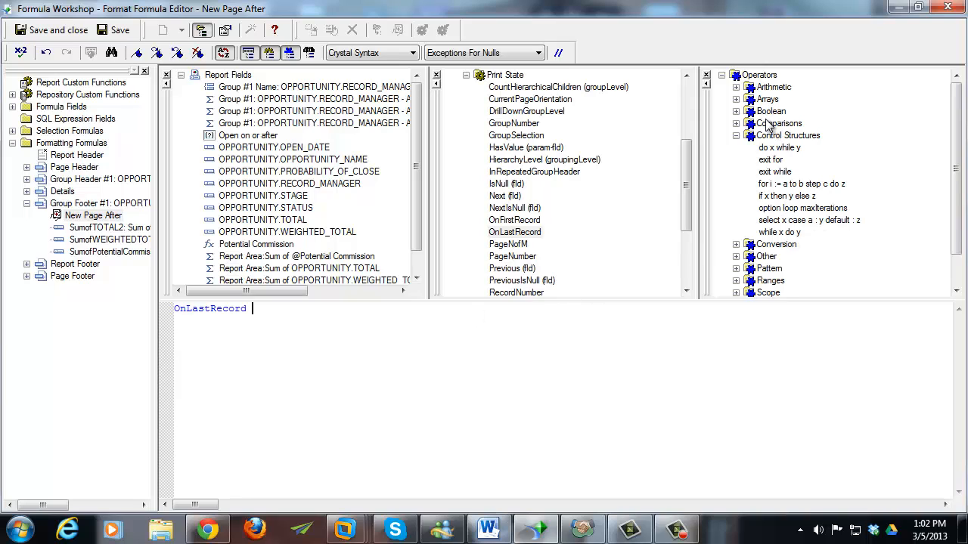
{"action": "left_click", "coordinate": [736, 112]}
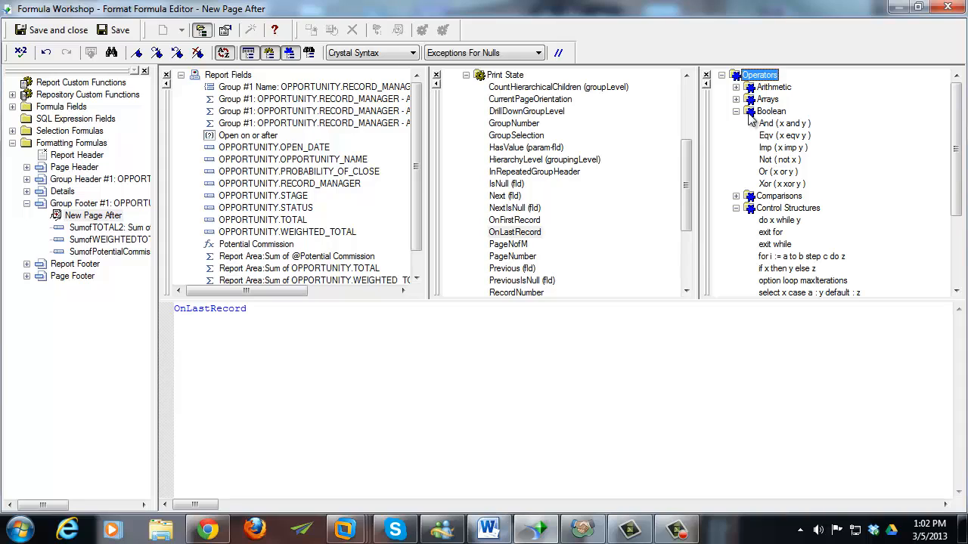
{"action": "left_click", "coordinate": [368, 306]}
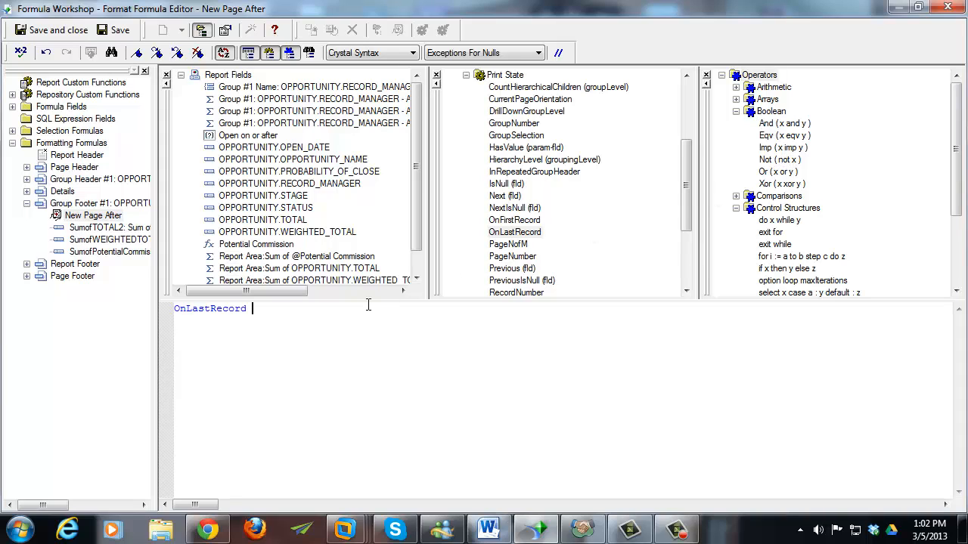
{"action": "key", "text": "Home"}
{"action": "type", "text": "not"}
{"action": "key", "text": "End"}
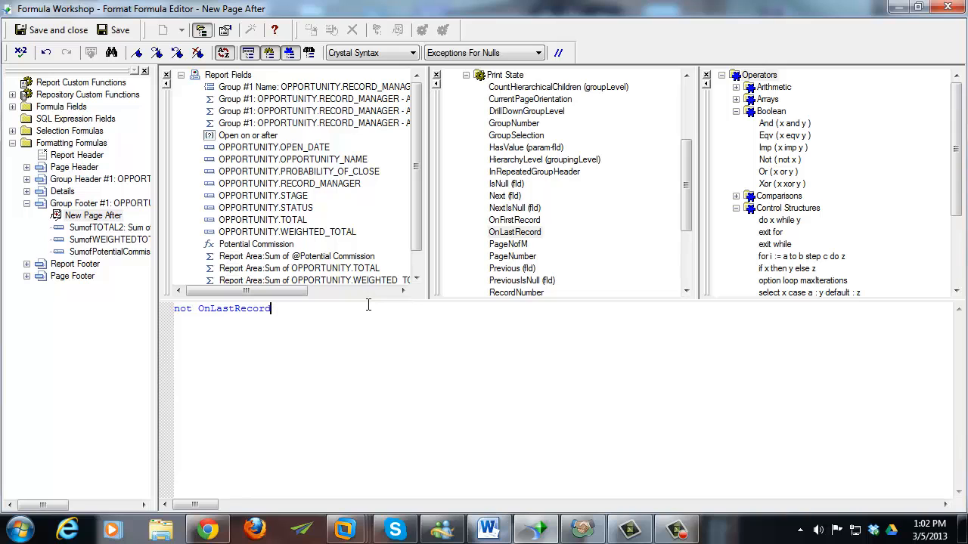
{"action": "left_click", "coordinate": [47, 31]}
- Confirm the Section Expert settings and preview the report with the new page breaks
{"action": "left_click", "coordinate": [574, 398]}
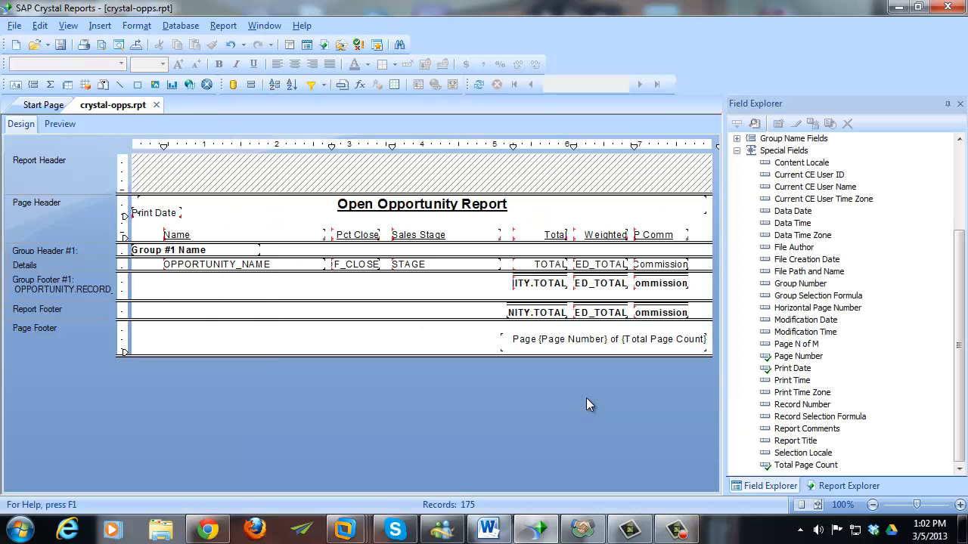
{"action": "left_click", "coordinate": [60, 125]}
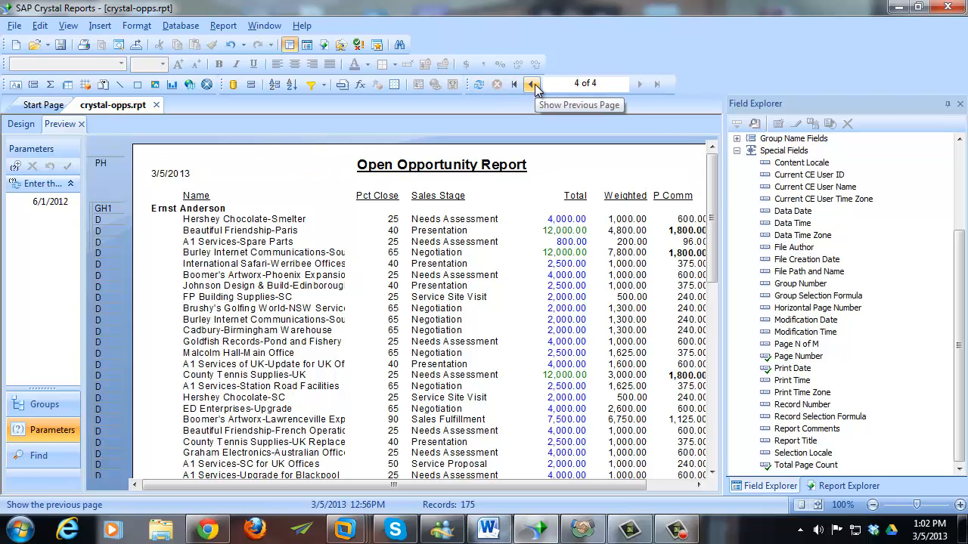
{"action": "left_click_drag", "start_coordinate": [709, 194], "coordinate": [714, 284]}
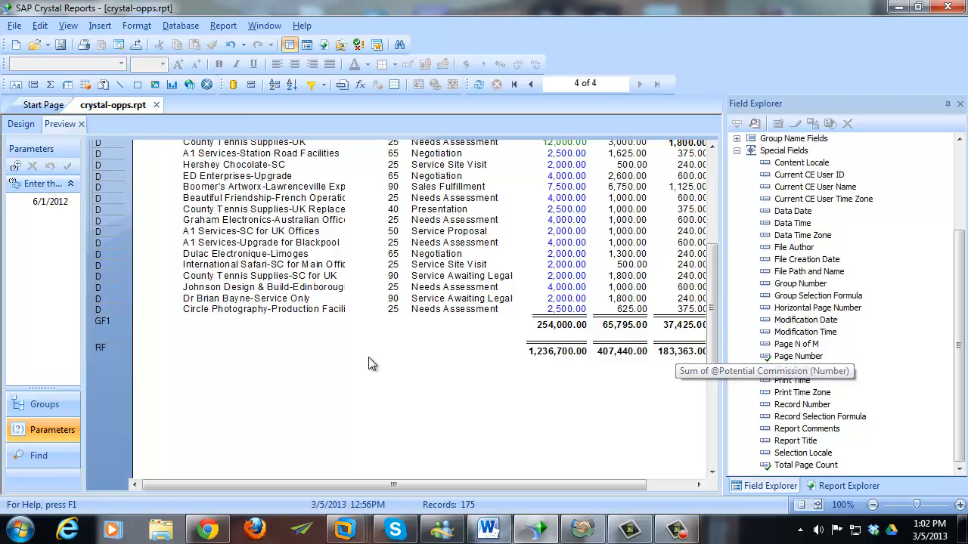
- In Section Expert, save Group Footer #1's New Page After condition as 'not OnLastRecord'
{"action": "left_click", "coordinate": [21, 124]}
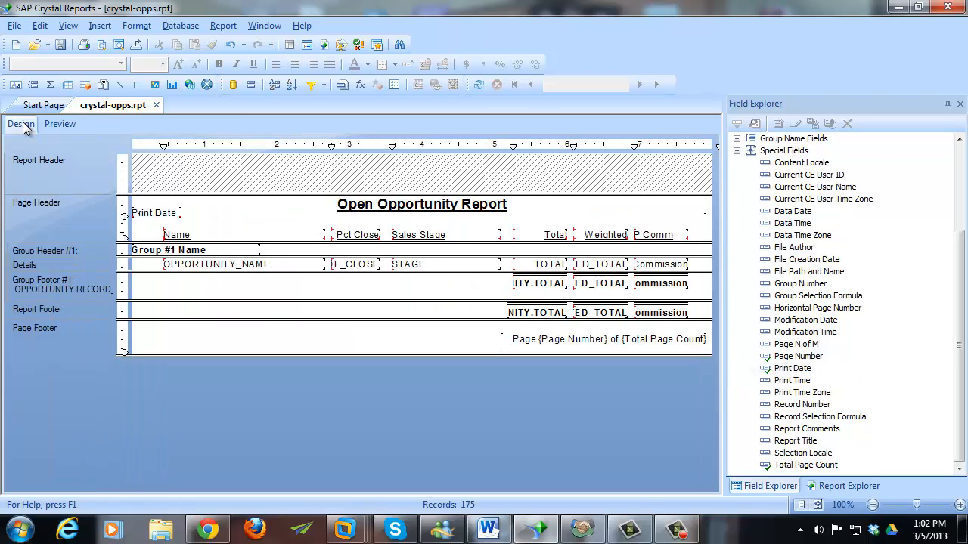
{"action": "right_click", "coordinate": [57, 251]}
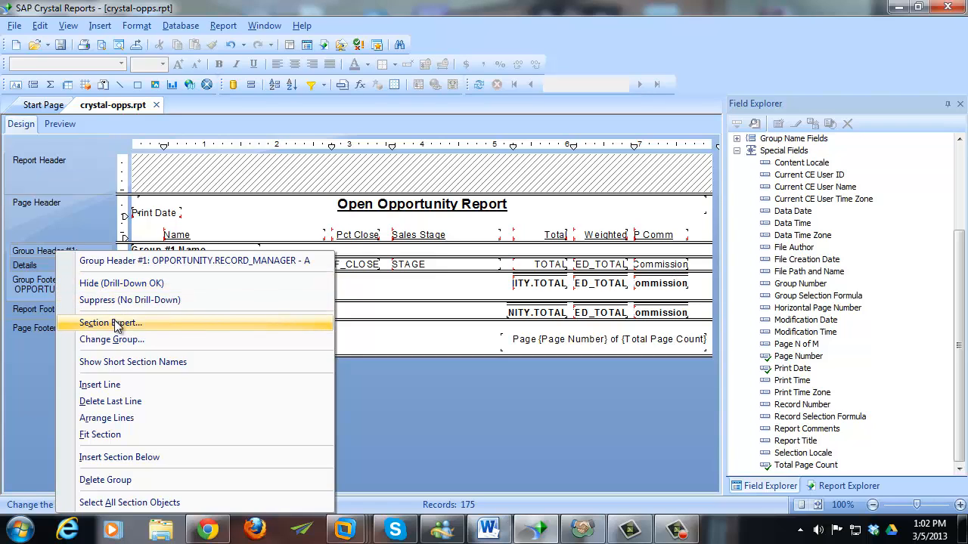
{"action": "left_click", "coordinate": [115, 323]}
{"action": "left_click", "coordinate": [342, 190]}
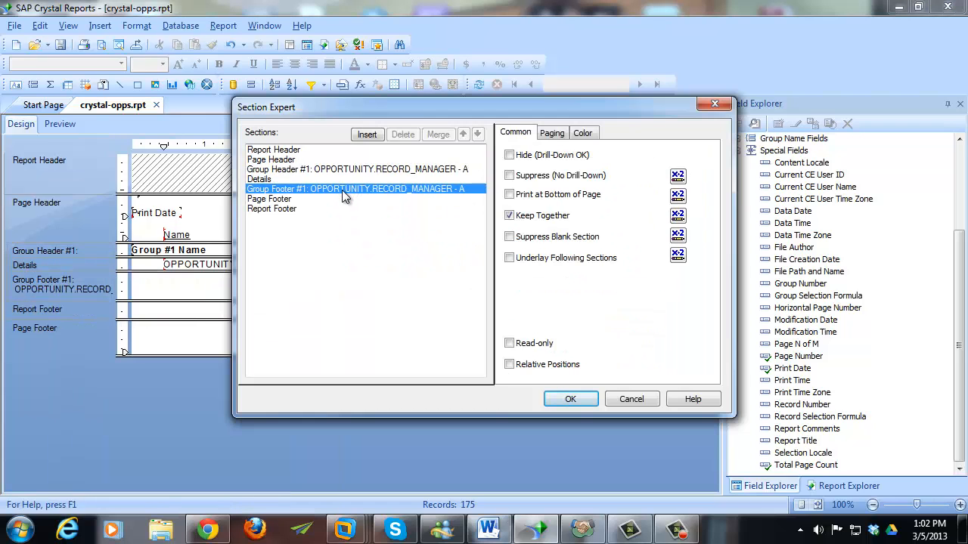
{"action": "left_click", "coordinate": [559, 137]}
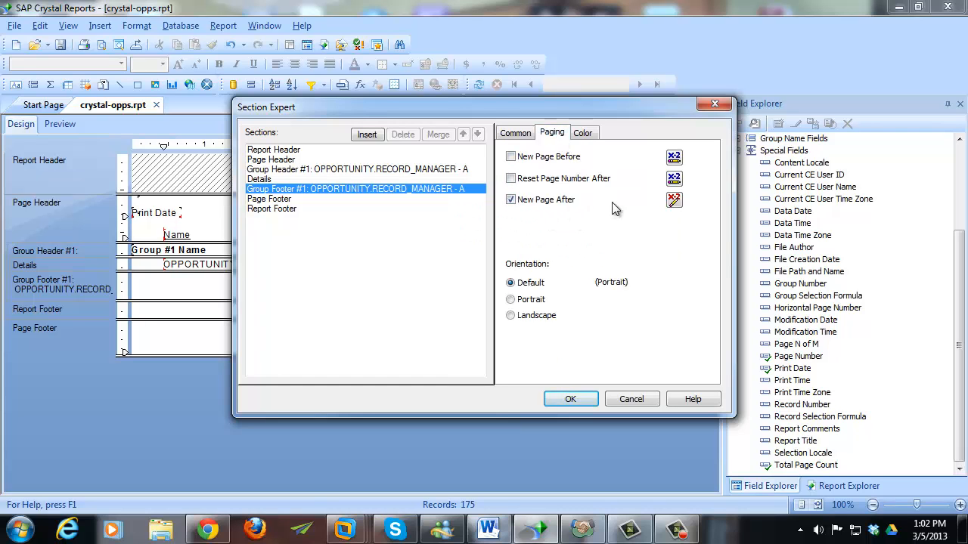
{"action": "left_click", "coordinate": [673, 199]}
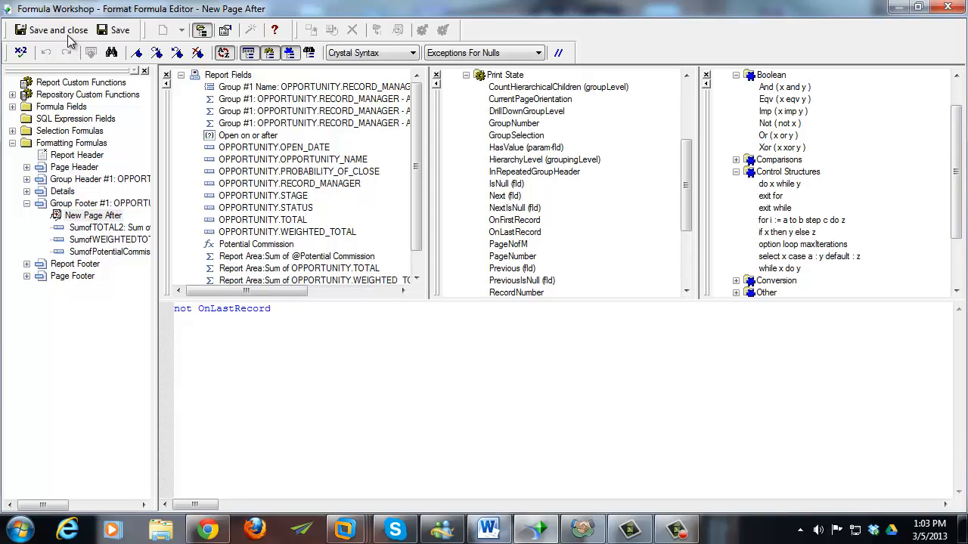
{"action": "left_click", "coordinate": [67, 36]}
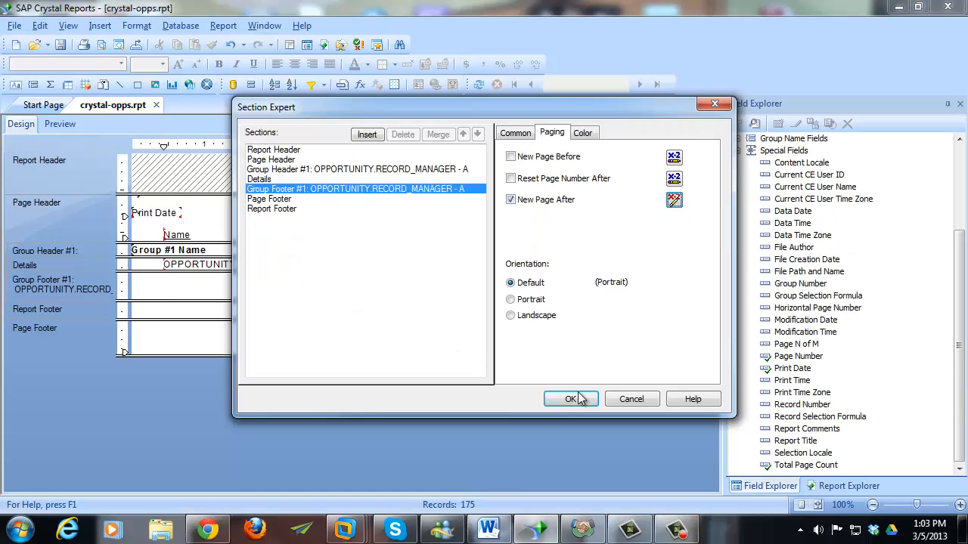
- Apply the section settings and open Group Expert showing the OPPORTUNITY.RECORD_MANAGER grouping
{"action": "left_click", "coordinate": [570, 399]}
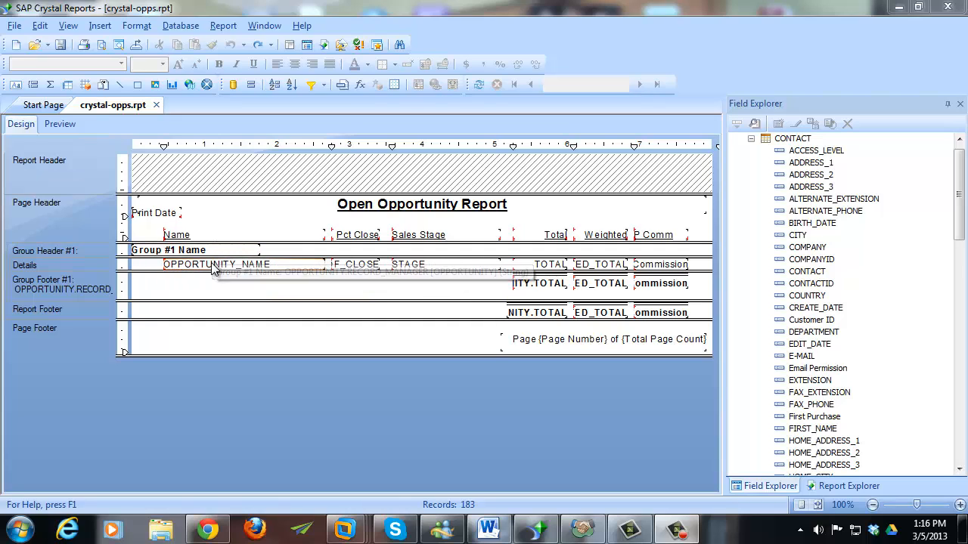
{"action": "left_click", "coordinate": [225, 28]}
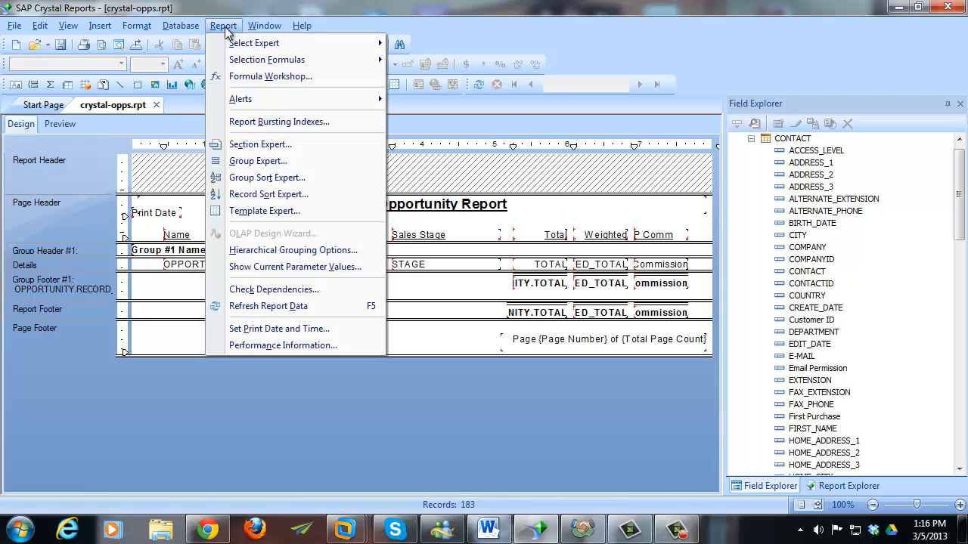
{"action": "left_click", "coordinate": [292, 163]}
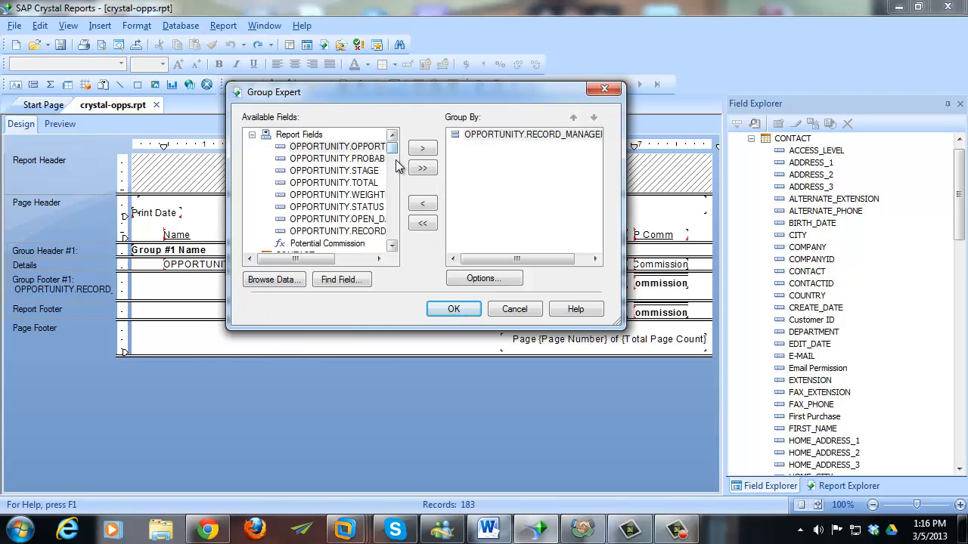
- Group by CONTACT.CONTACT under RECORD_MANAGER and preview opportunities listed per contact
{"action": "scroll", "coordinate": [398, 155], "scroll_direction": "down", "scroll_amount": 5}
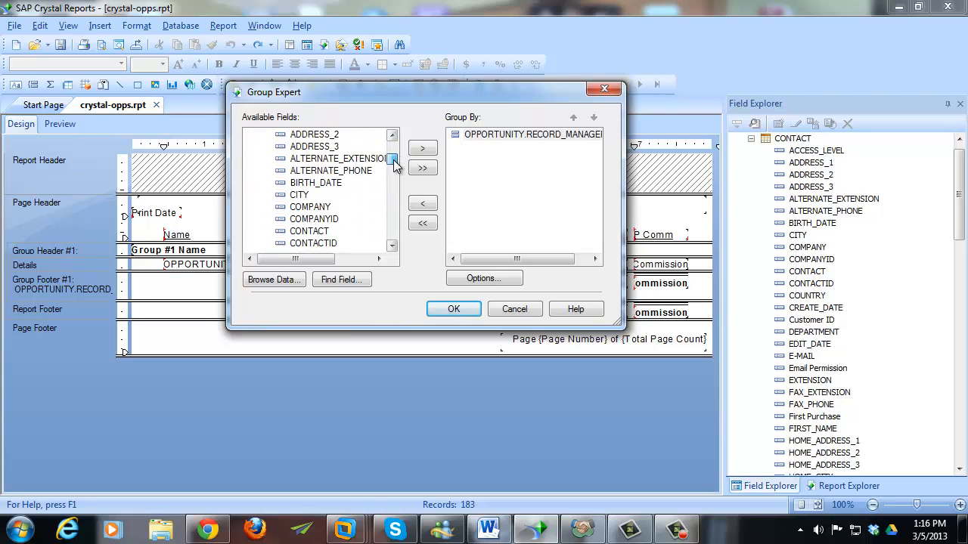
{"action": "left_click", "coordinate": [317, 220]}
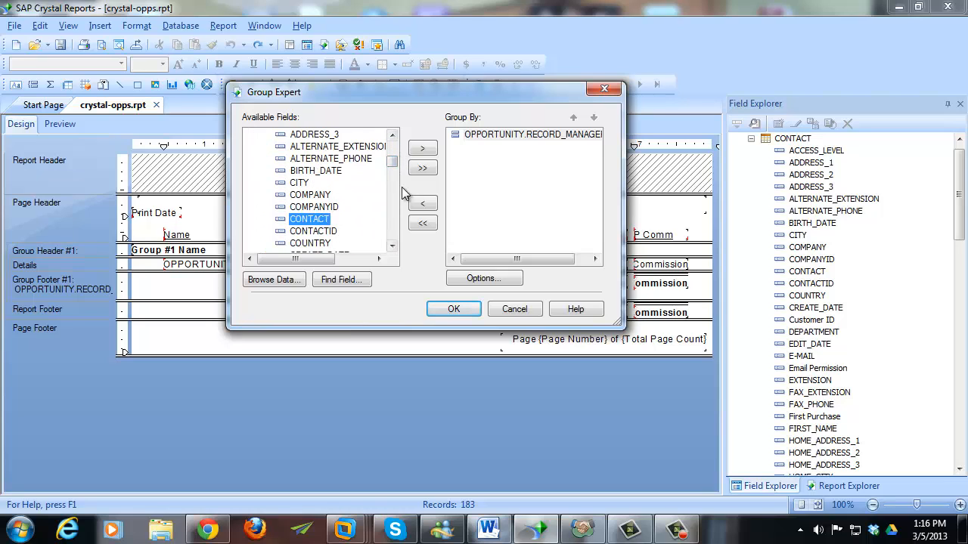
{"action": "left_click", "coordinate": [422, 149]}
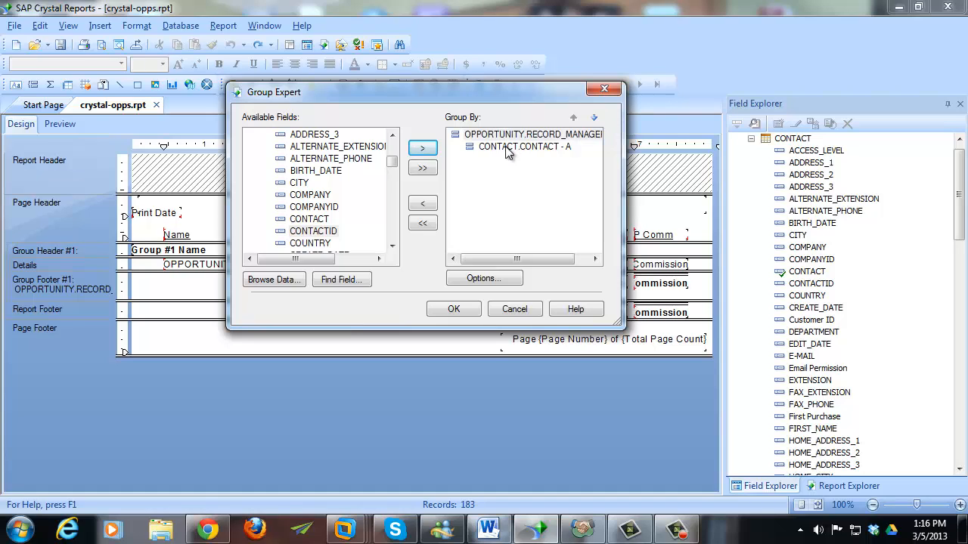
{"action": "left_click", "coordinate": [454, 310]}
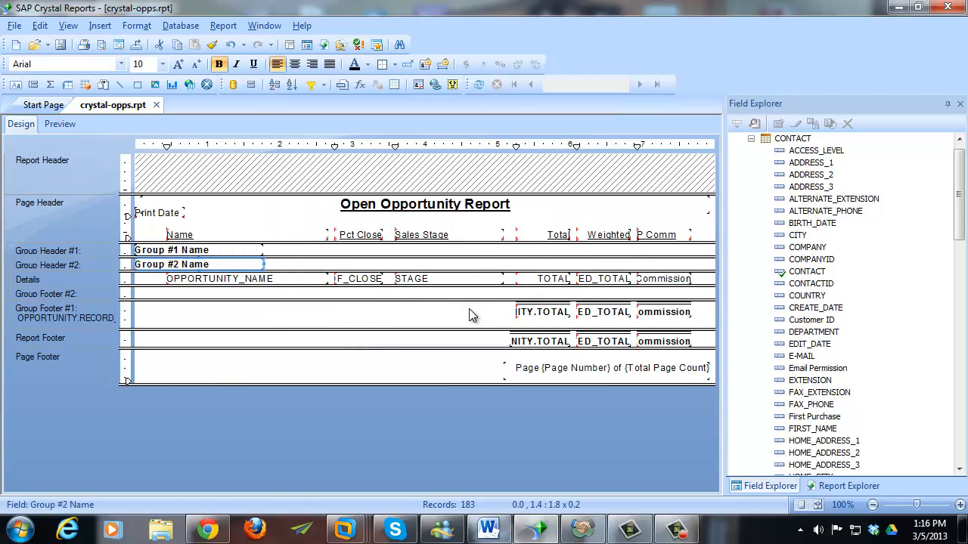
{"action": "left_click", "coordinate": [67, 125]}
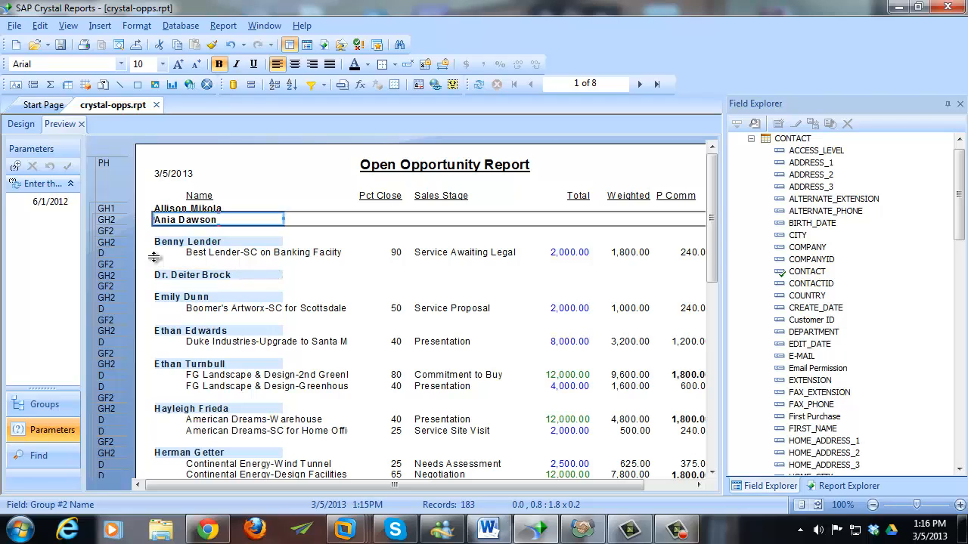
{"action": "left_click", "coordinate": [307, 271]}
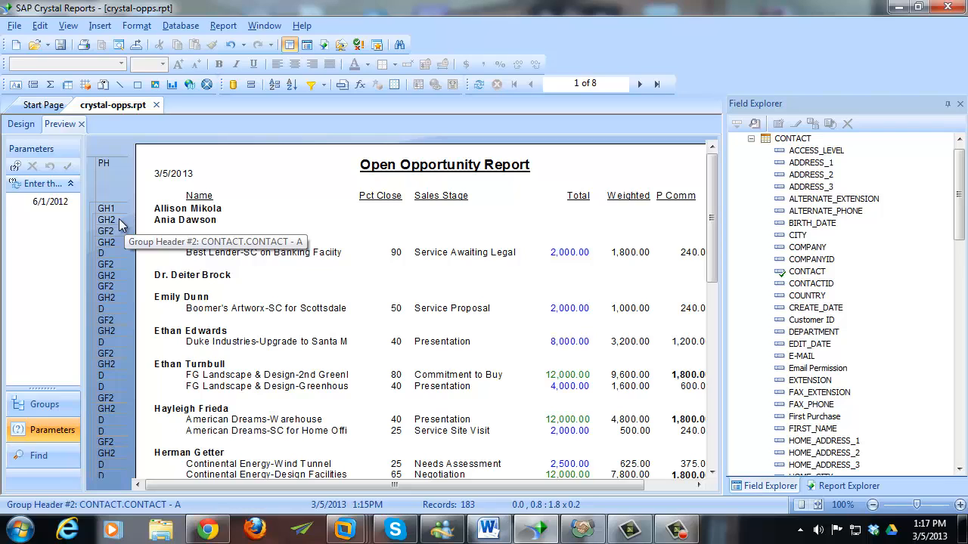
- Delete the Details section's Suppress formula so 10% Pct Close opportunities reappear in the preview
{"action": "left_click", "coordinate": [21, 125]}
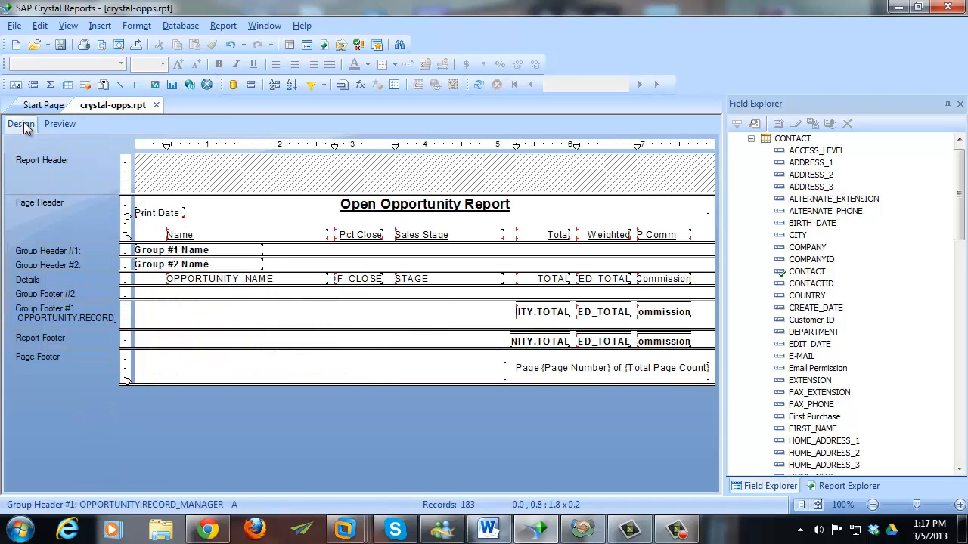
{"action": "right_click", "coordinate": [93, 279]}
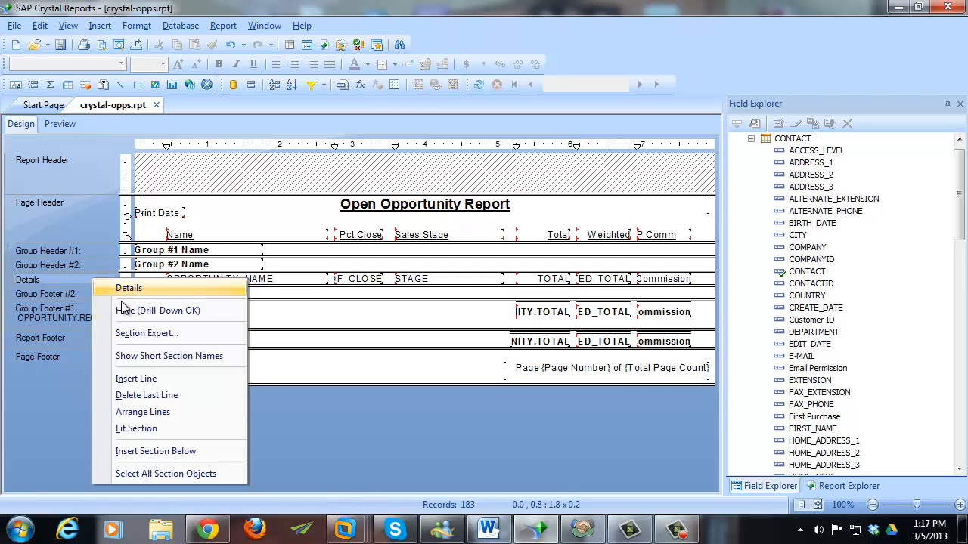
{"action": "left_click", "coordinate": [139, 338]}
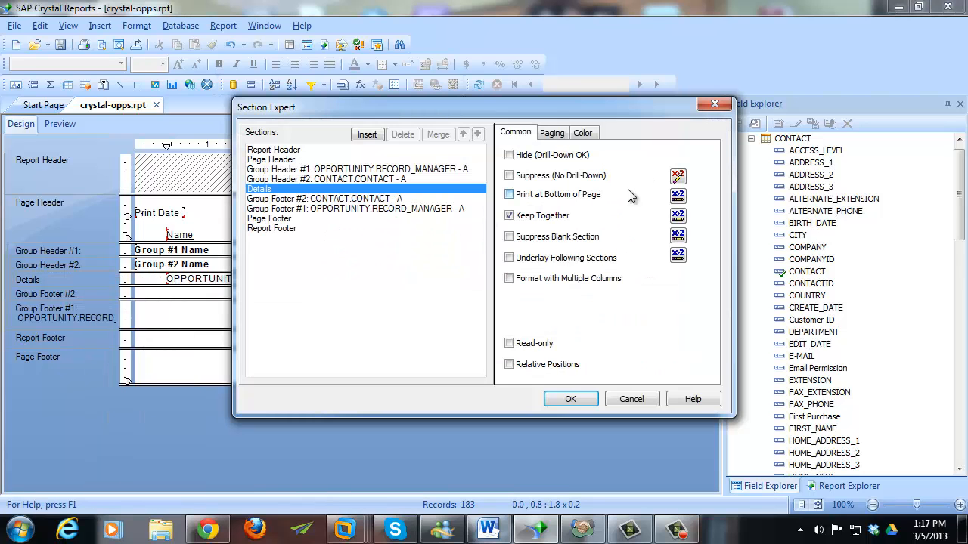
{"action": "left_click", "coordinate": [678, 176]}
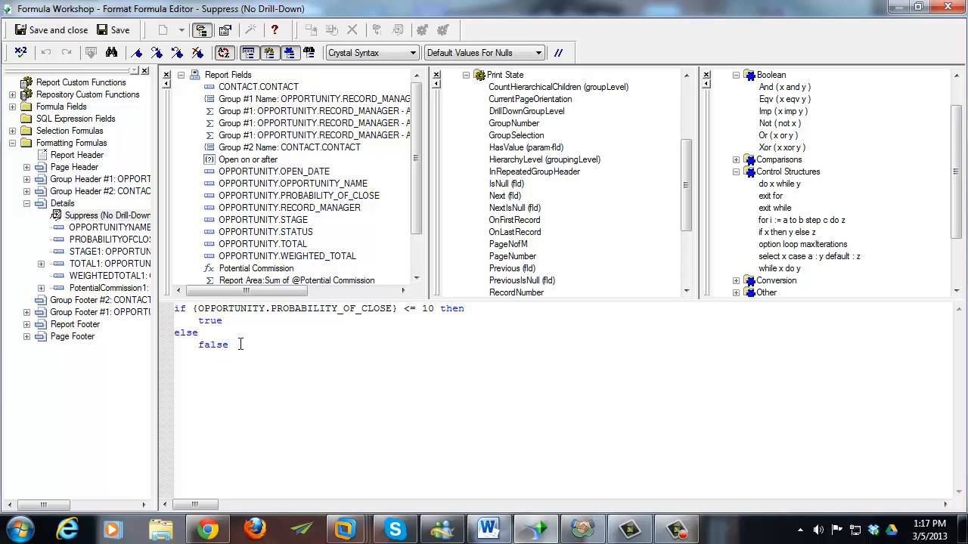
{"action": "left_click_drag", "start_coordinate": [239, 345], "coordinate": [177, 309]}
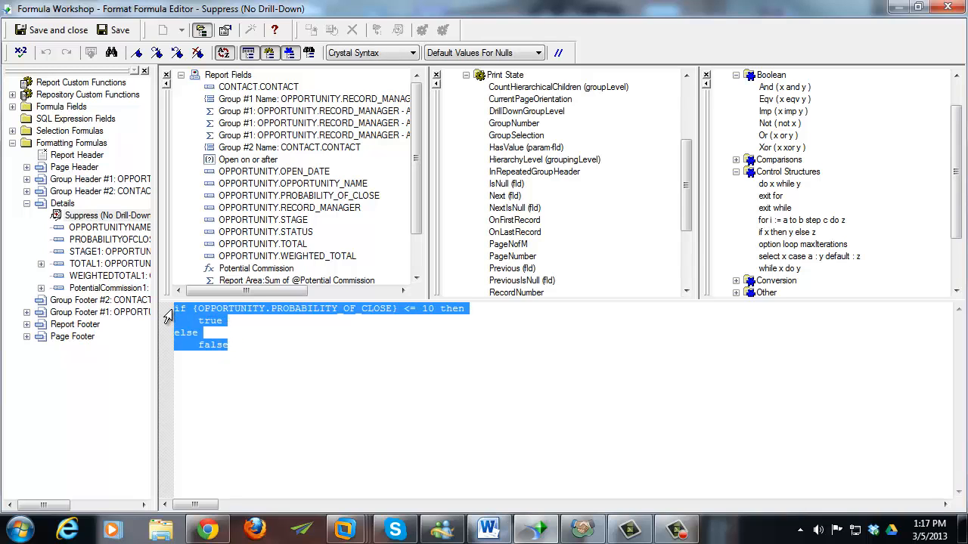
{"action": "key", "text": "Delete"}
{"action": "left_click", "coordinate": [36, 32]}
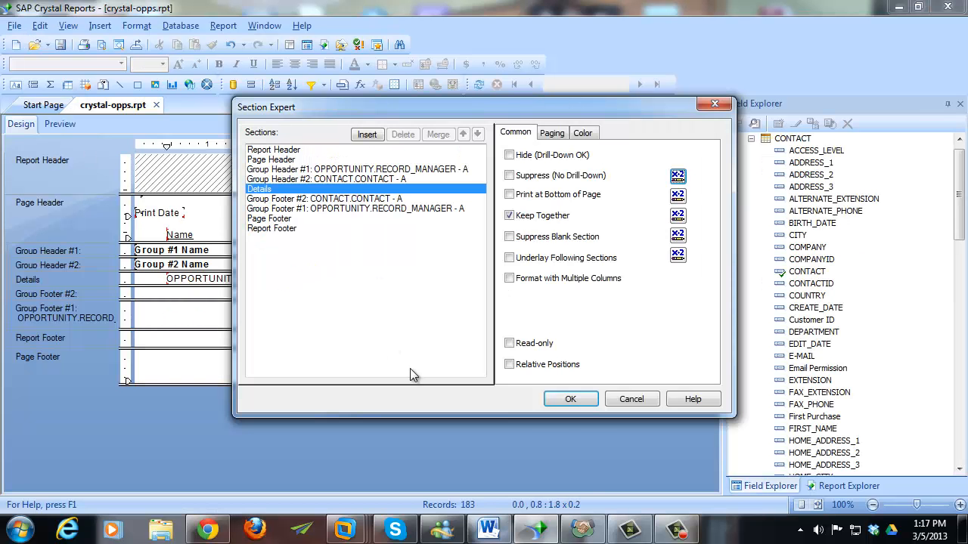
{"action": "left_click", "coordinate": [570, 399]}
{"action": "left_click", "coordinate": [60, 124]}
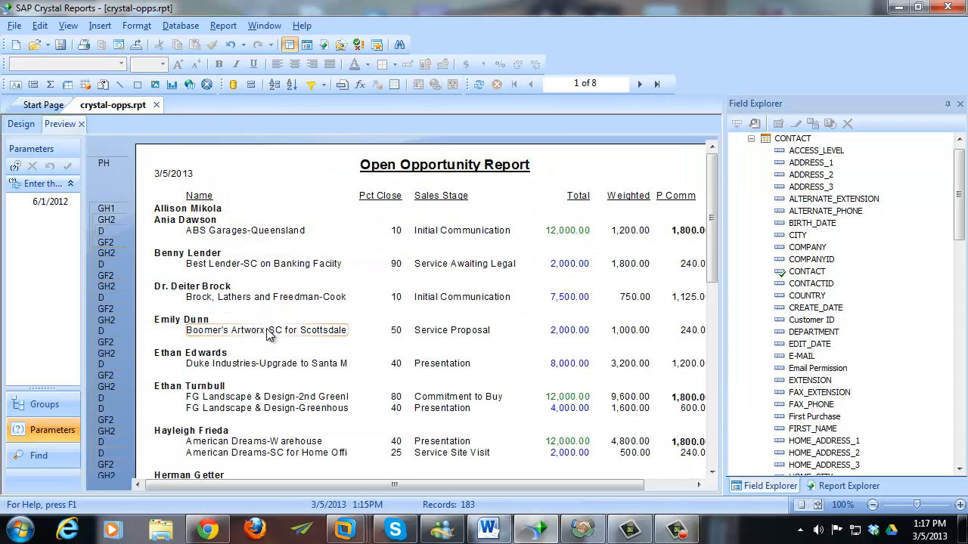
{"action": "scroll", "coordinate": [324, 401], "scroll_direction": "down", "scroll_amount": 4}
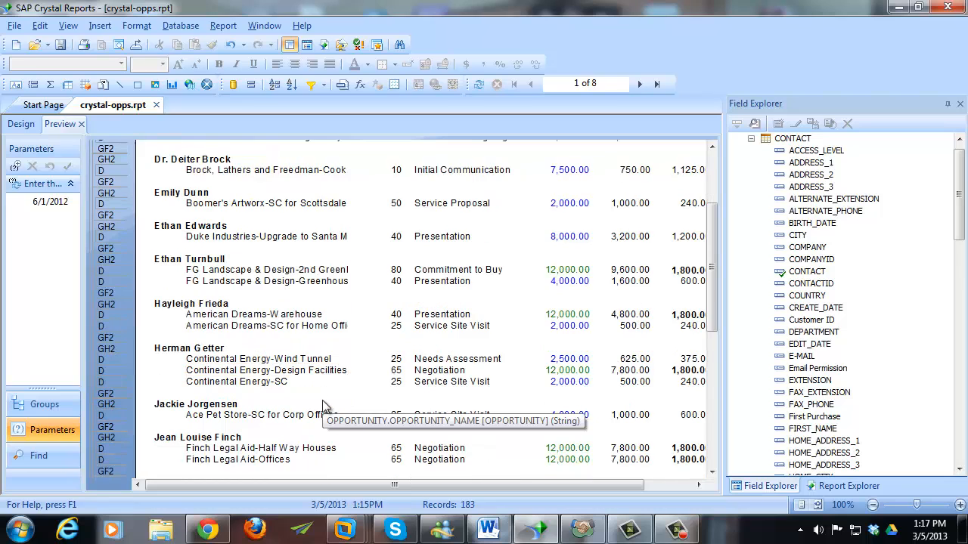
{"action": "left_click", "coordinate": [22, 125]}
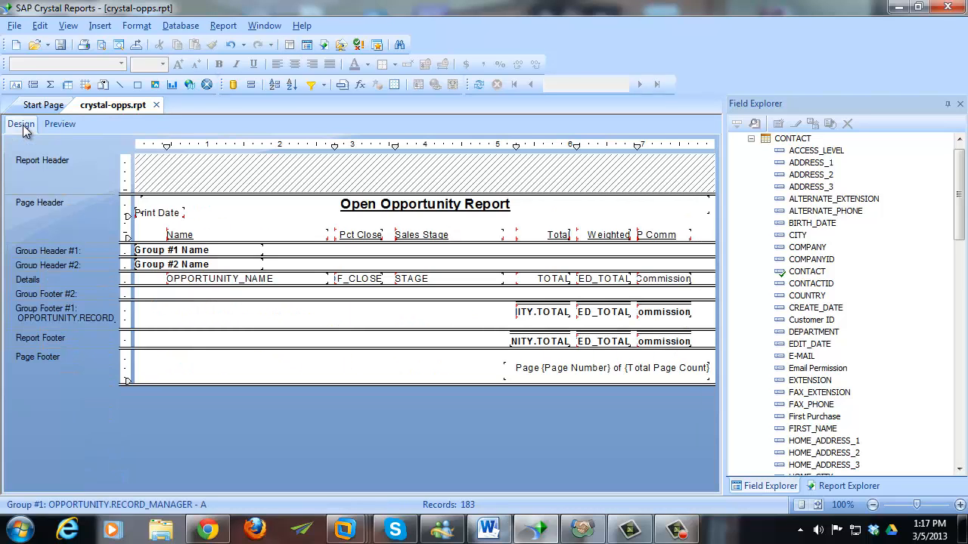
- Check the preview, then nudge the Group #2 Name field slightly right
{"action": "left_click", "coordinate": [47, 126]}
{"action": "scroll", "coordinate": [224, 249], "scroll_direction": "up", "scroll_amount": 4}
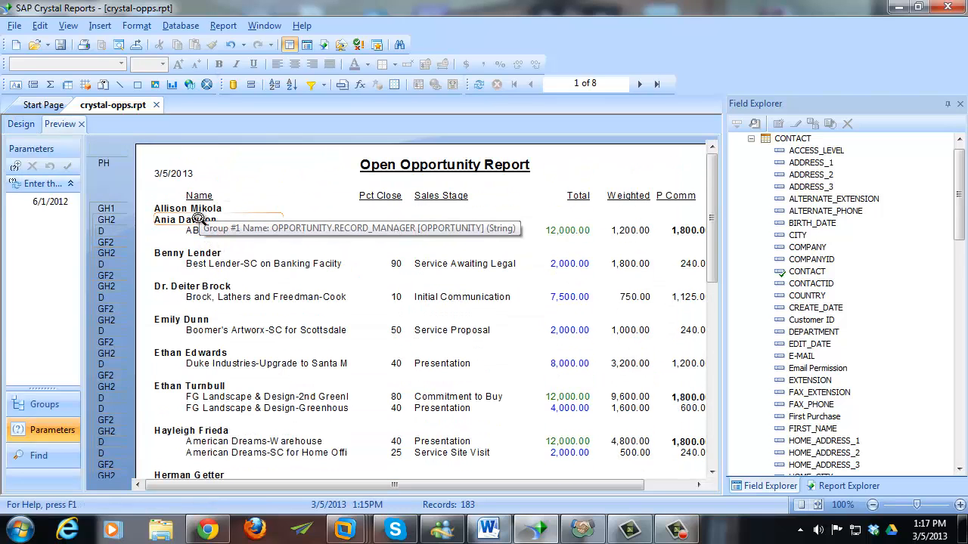
{"action": "left_click", "coordinate": [21, 125]}
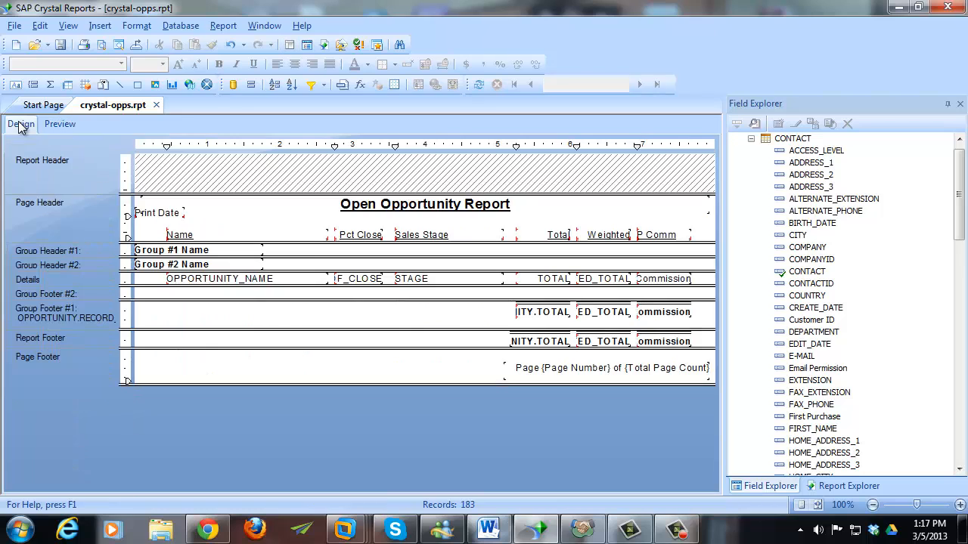
{"action": "left_click", "coordinate": [171, 264]}
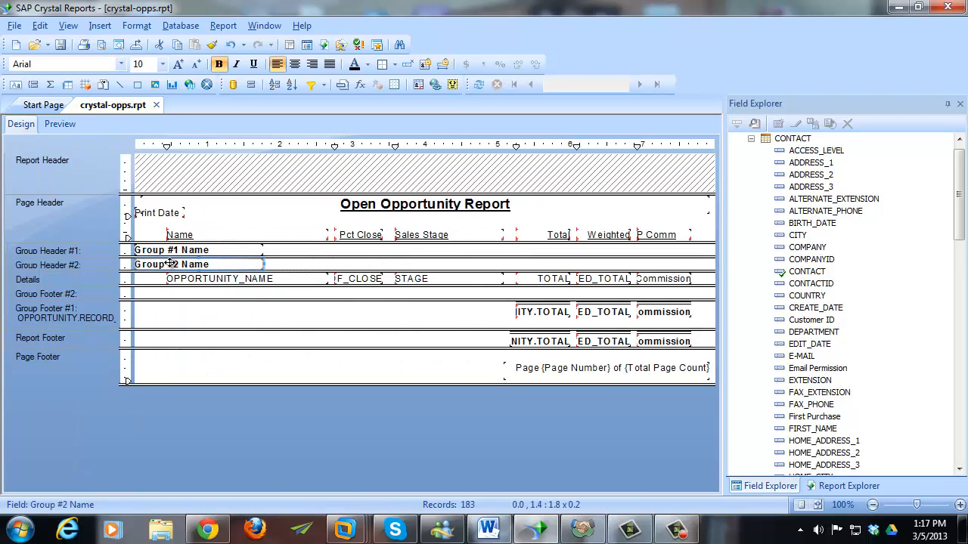
{"action": "key", "text": "Right"}
{"action": "key", "text": "Right"}
{"action": "key", "text": "Right"}
{"action": "left_click", "coordinate": [299, 264]}
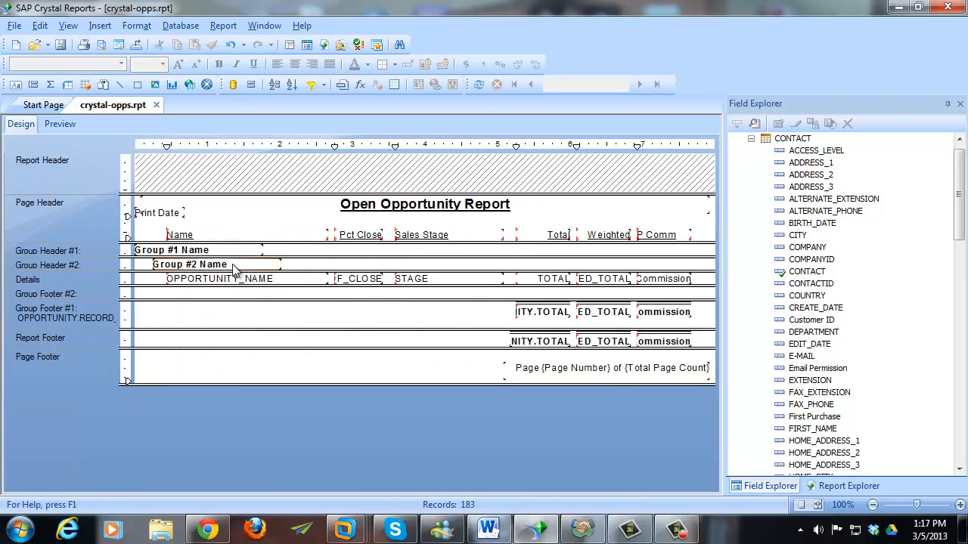
{"action": "left_click", "coordinate": [199, 251]}
{"action": "left_click", "coordinate": [273, 248]}
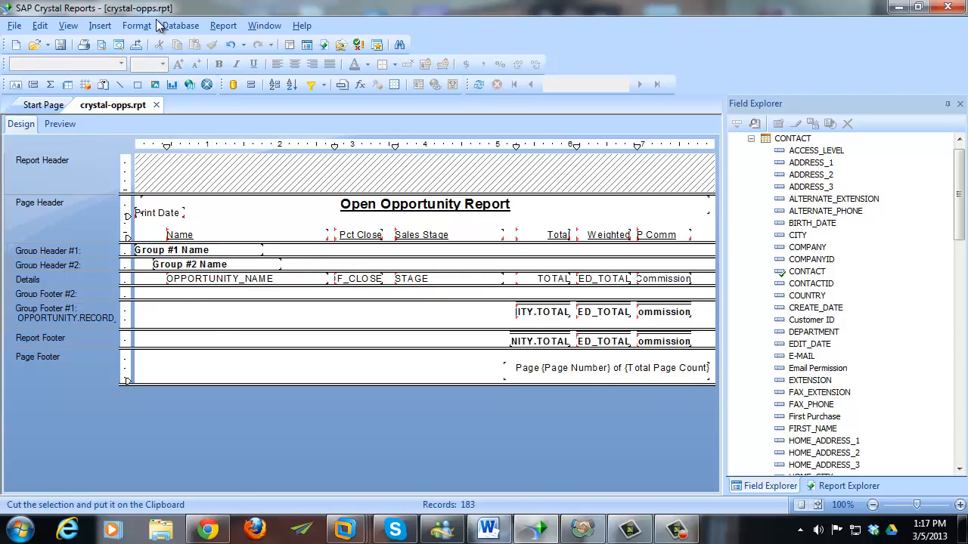
- Add a 'Rep:' text object holding Group #1 Name at Group Header #1's left margin
{"action": "left_click", "coordinate": [110, 25]}
{"action": "left_click", "coordinate": [130, 43]}
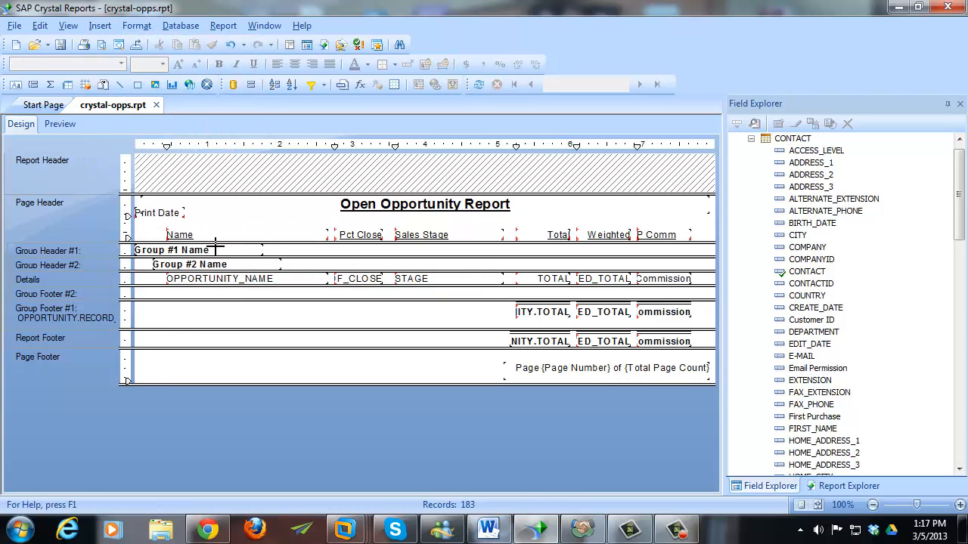
{"action": "left_click_drag", "start_coordinate": [274, 243], "coordinate": [378, 257]}
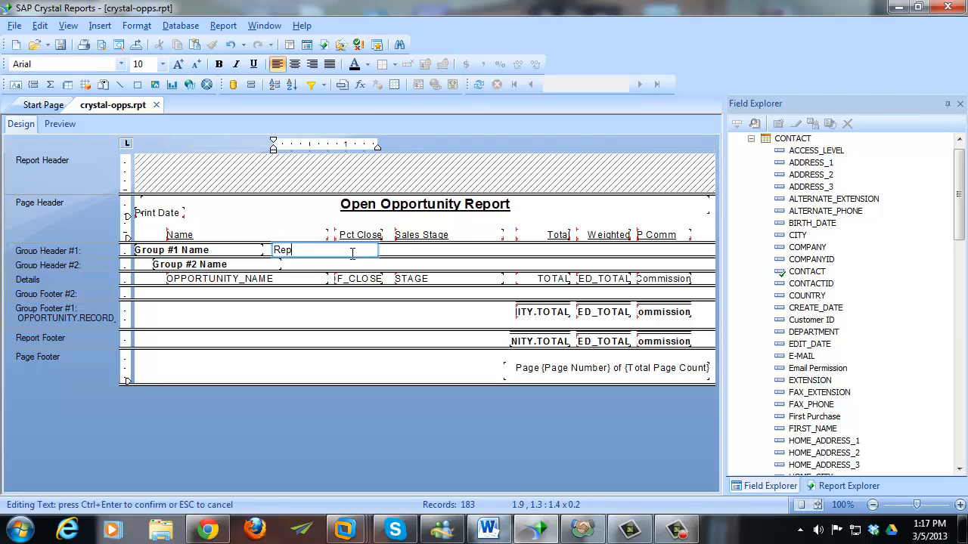
{"action": "left_click", "coordinate": [223, 250]}
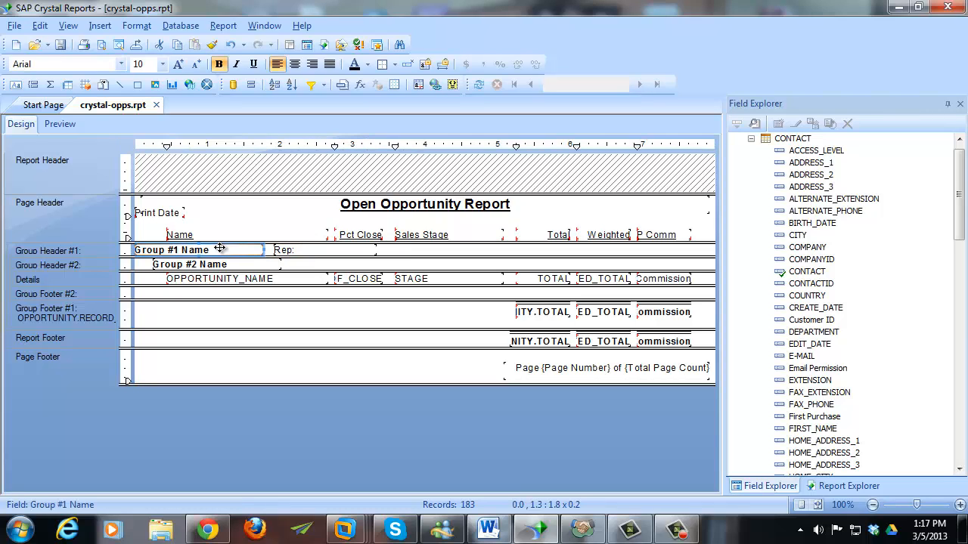
{"action": "left_click_drag", "start_coordinate": [308, 254], "coordinate": [310, 254]}
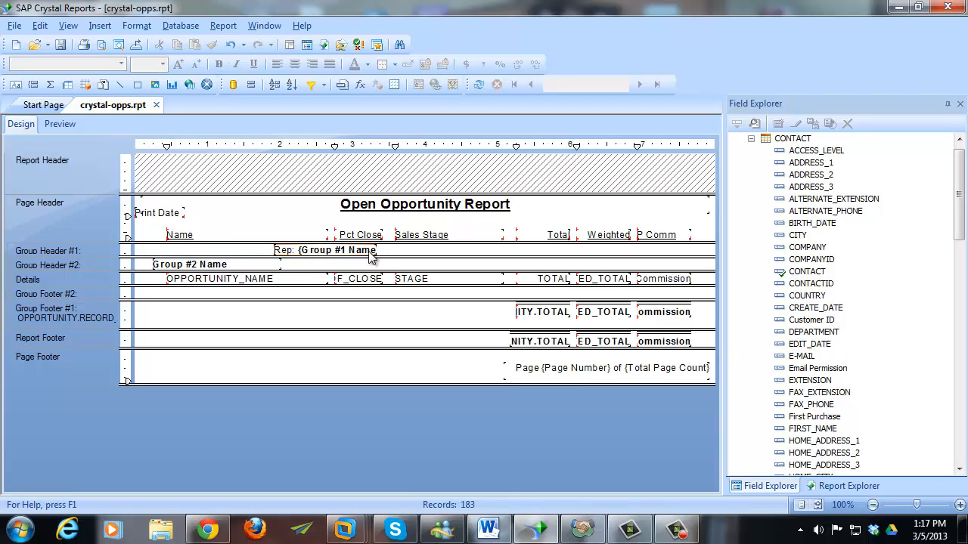
{"action": "left_click_drag", "start_coordinate": [388, 250], "coordinate": [267, 251]}
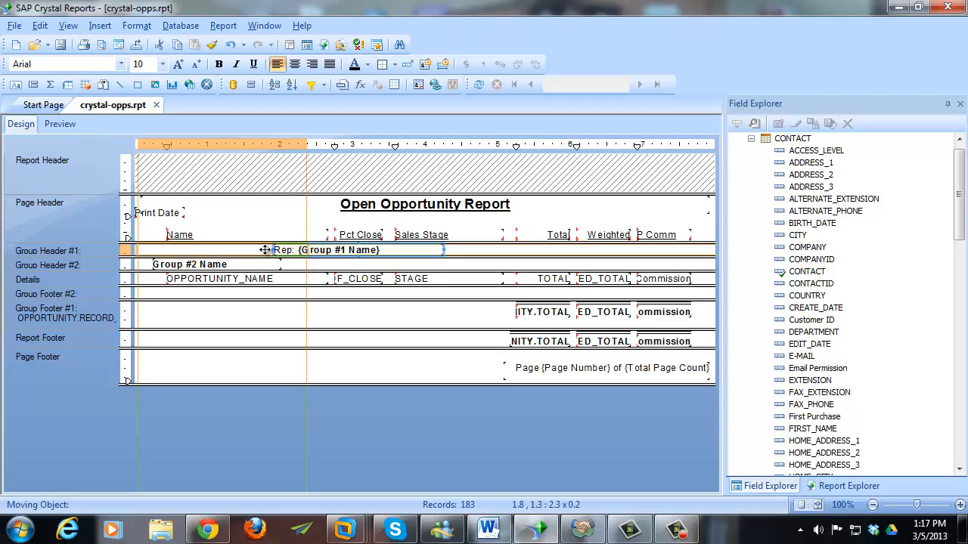
{"action": "left_click", "coordinate": [321, 252]}
- Underline the Rep label at 11 pt, adjust label and section heights, then preview
{"action": "left_click", "coordinate": [278, 255]}
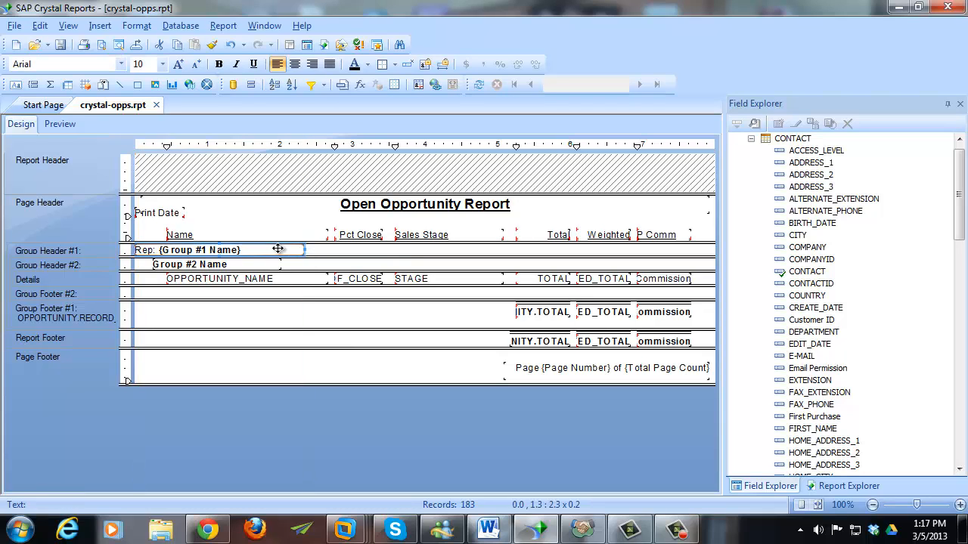
{"action": "left_click", "coordinate": [253, 63]}
{"action": "left_click", "coordinate": [162, 63]}
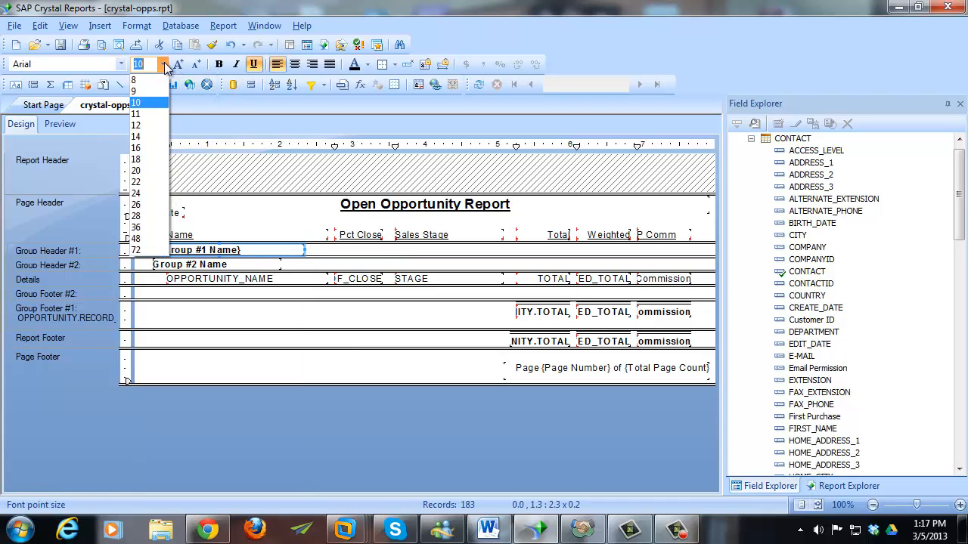
{"action": "left_click", "coordinate": [150, 115]}
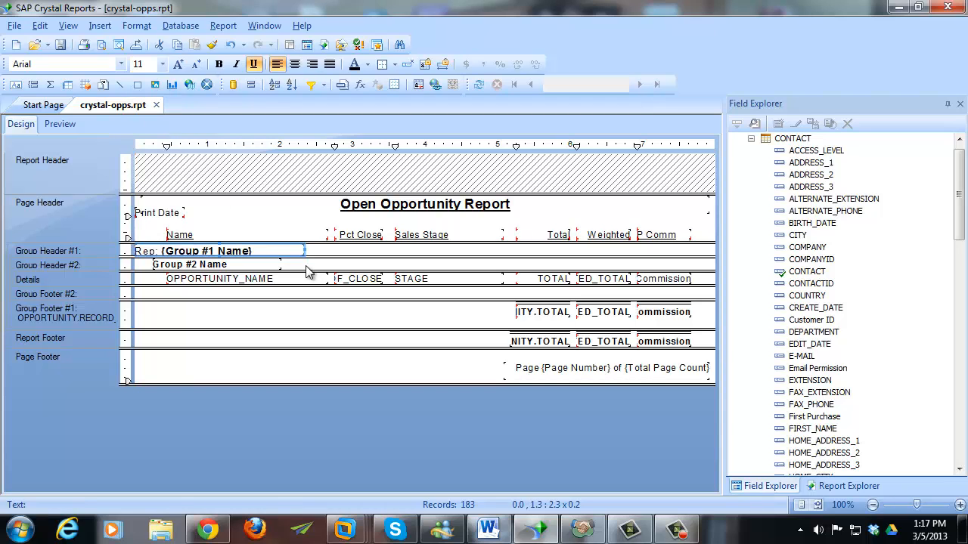
{"action": "left_click", "coordinate": [326, 257]}
{"action": "left_click_drag", "start_coordinate": [325, 256], "coordinate": [325, 263]}
{"action": "left_click", "coordinate": [297, 252]}
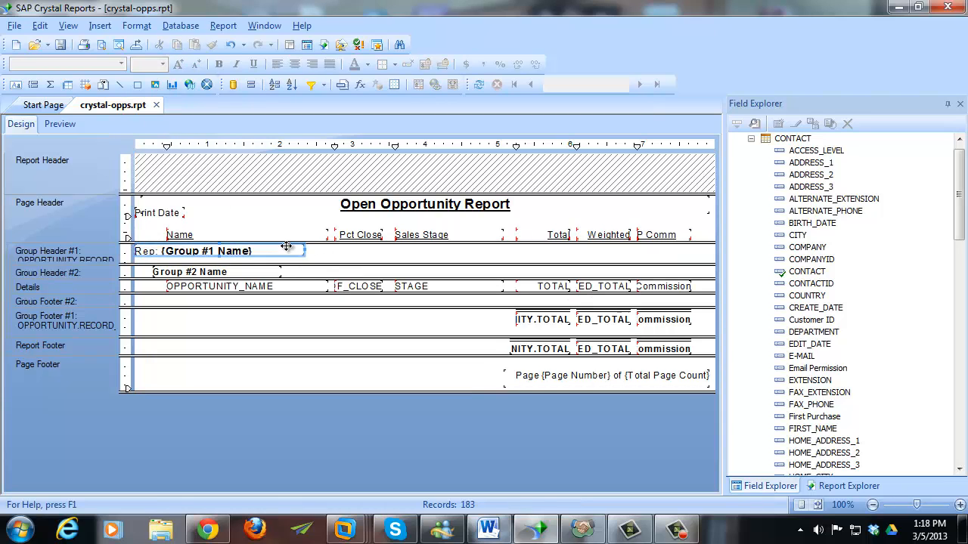
{"action": "left_click", "coordinate": [219, 255]}
{"action": "left_click_drag", "start_coordinate": [218, 260], "coordinate": [220, 265]}
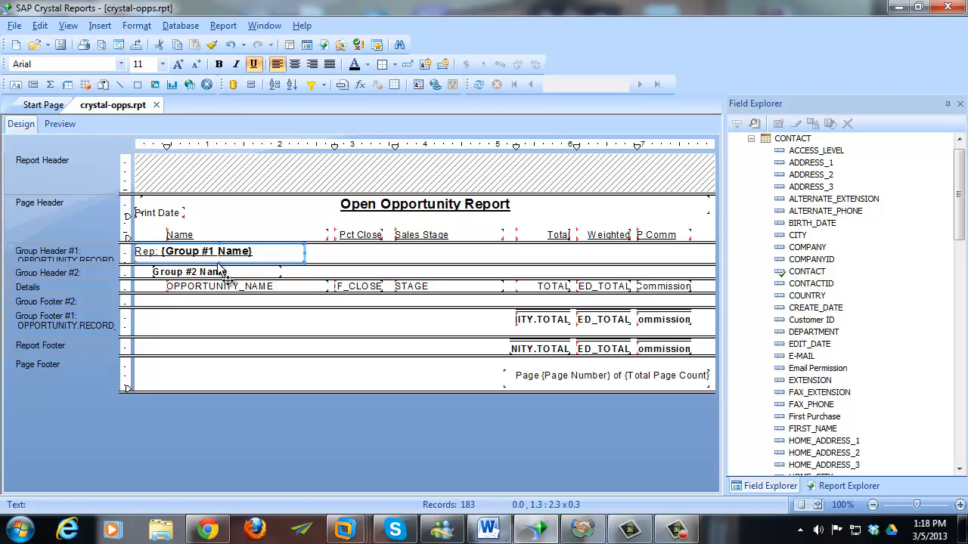
{"action": "left_click", "coordinate": [351, 263]}
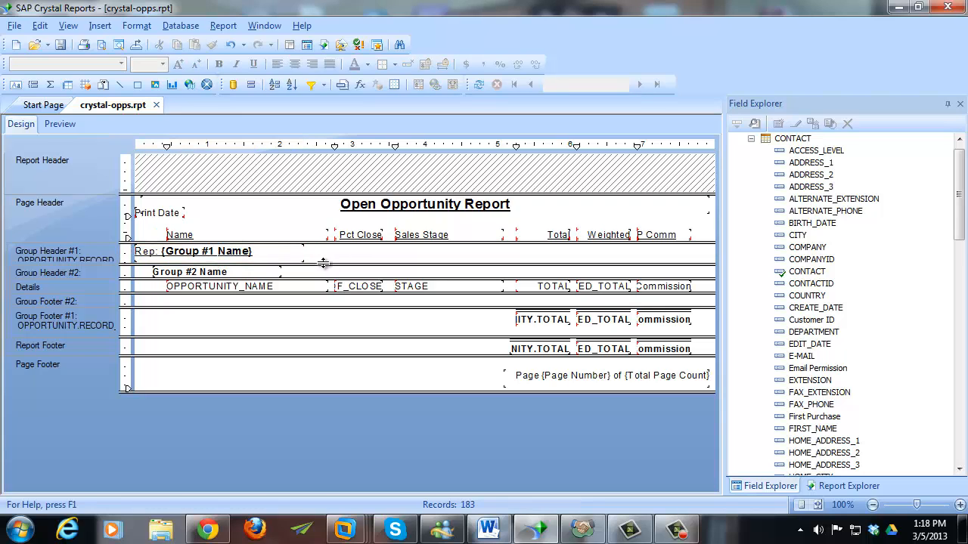
{"action": "left_click_drag", "start_coordinate": [322, 264], "coordinate": [326, 261]}
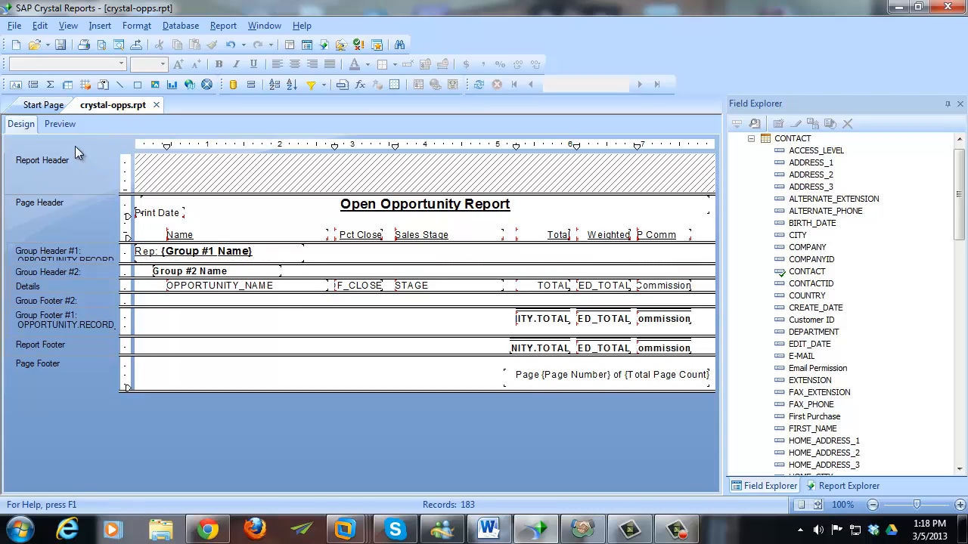
{"action": "left_click", "coordinate": [64, 126]}
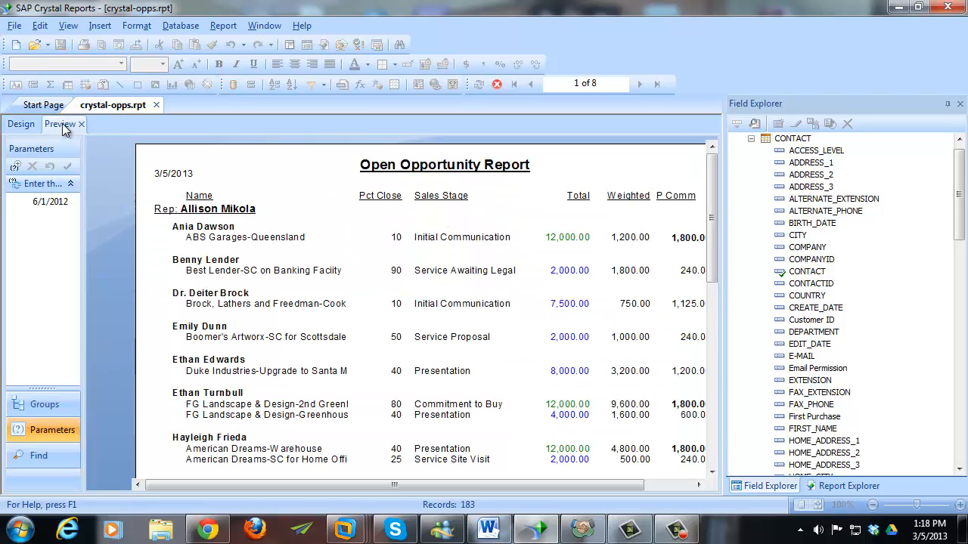
- Bold the Rep: label, save crystal-opps.rpt, and return to the design layout
{"action": "left_click", "coordinate": [165, 214]}
{"action": "left_click", "coordinate": [220, 63]}
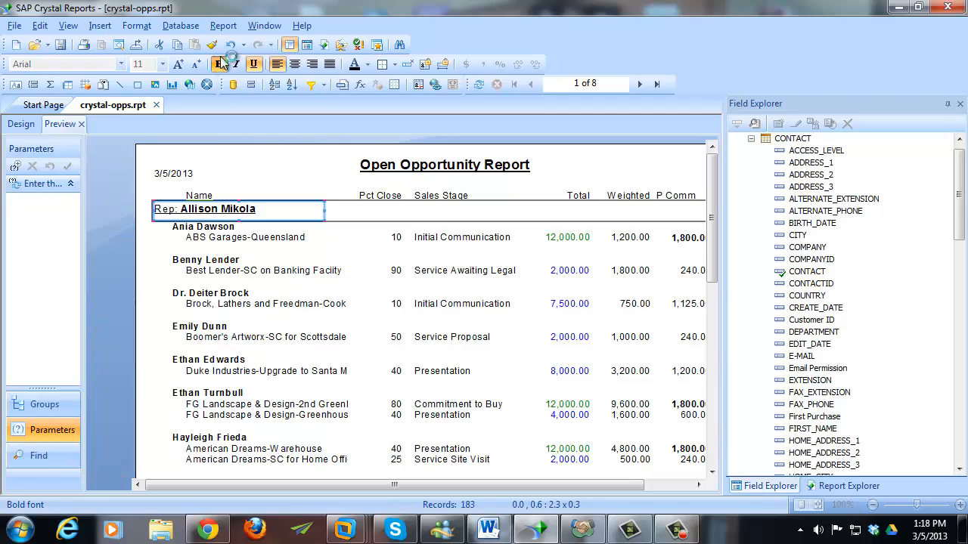
{"action": "left_click", "coordinate": [156, 254]}
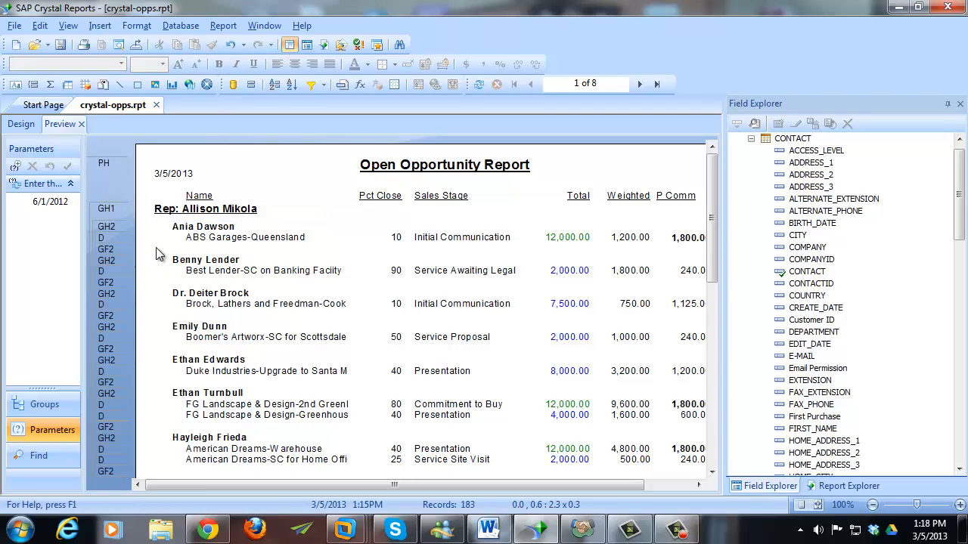
{"action": "left_click", "coordinate": [60, 44]}
{"action": "scroll", "coordinate": [359, 380], "scroll_direction": "down", "scroll_amount": 1}
{"action": "left_click", "coordinate": [22, 125]}
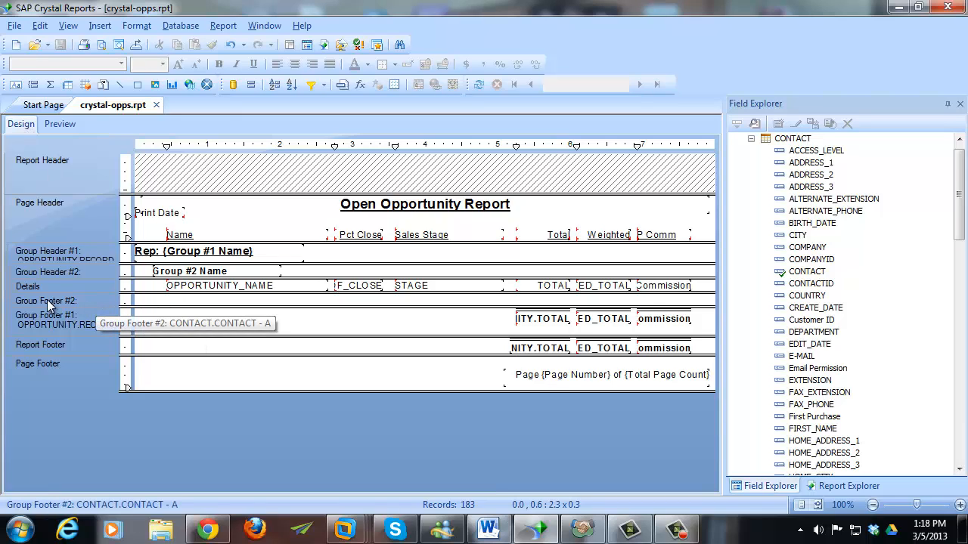
- Make Group Footer #2 taller and leave it unsuppressed
{"action": "left_click_drag", "start_coordinate": [173, 305], "coordinate": [173, 383]}
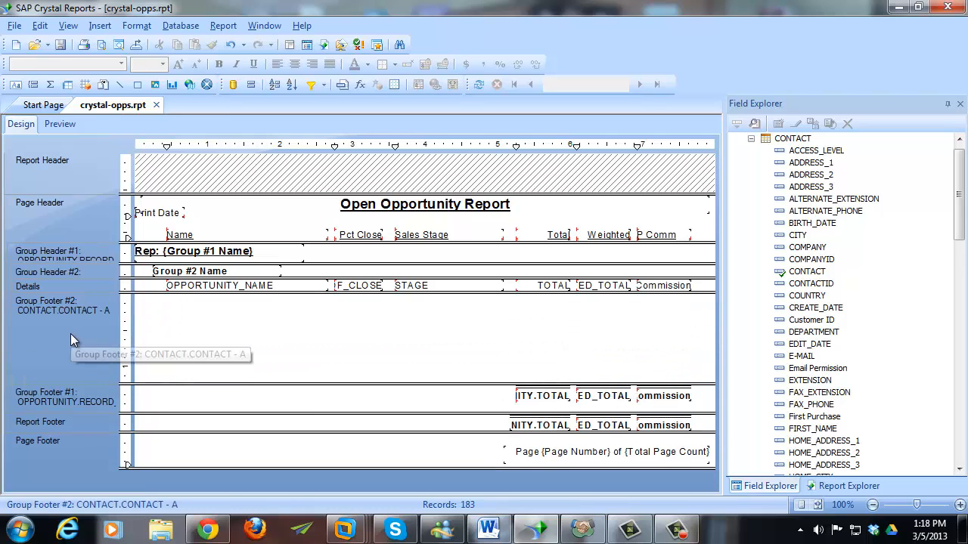
{"action": "right_click", "coordinate": [70, 334]}
{"action": "left_click", "coordinate": [144, 119]}
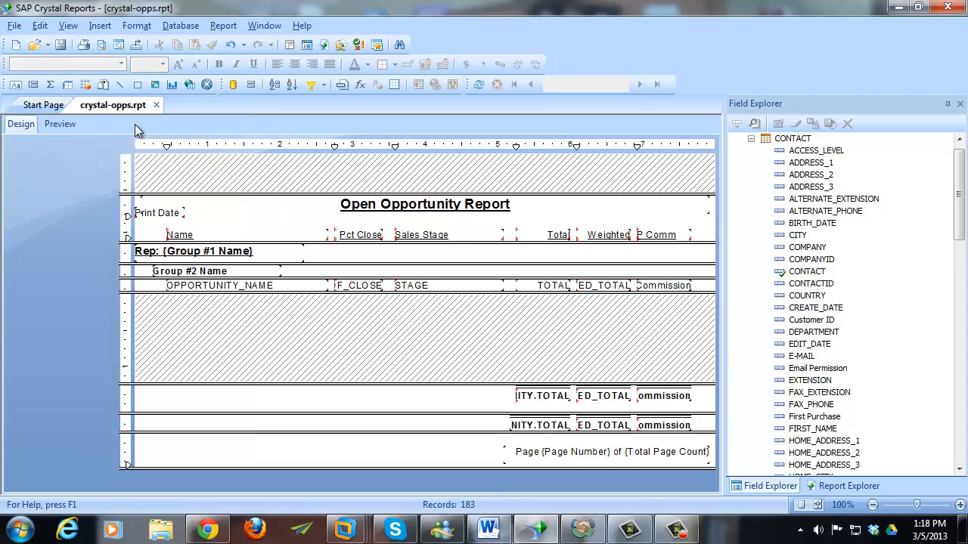
{"action": "right_click", "coordinate": [77, 330]}
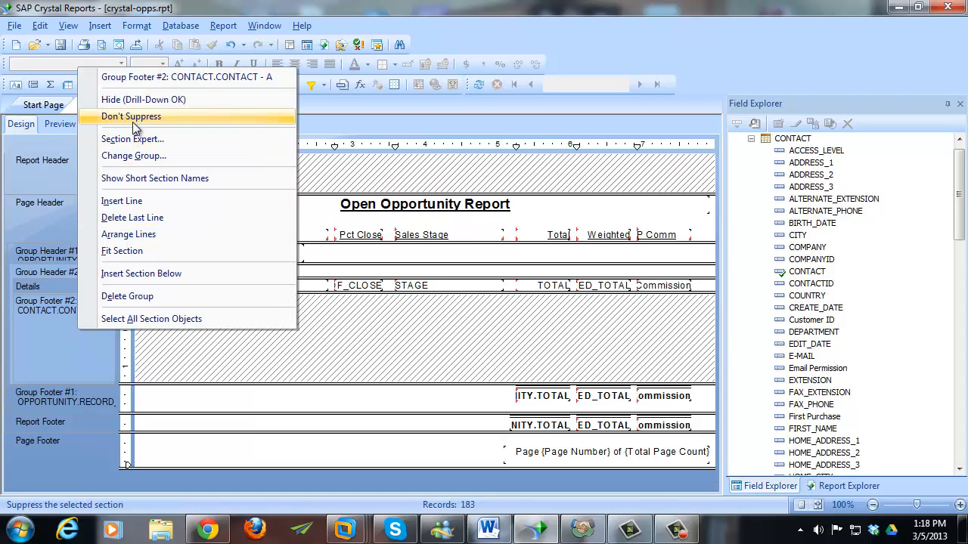
{"action": "left_click", "coordinate": [144, 120]}
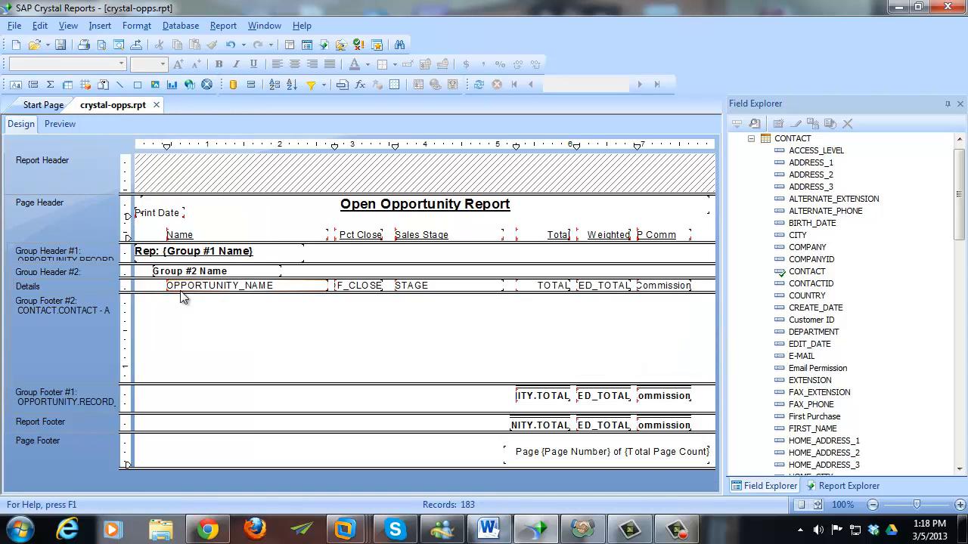
- Insert a new subreport named 'Activities for Contact' and build it with the Report Wizard
{"action": "left_click", "coordinate": [104, 28]}
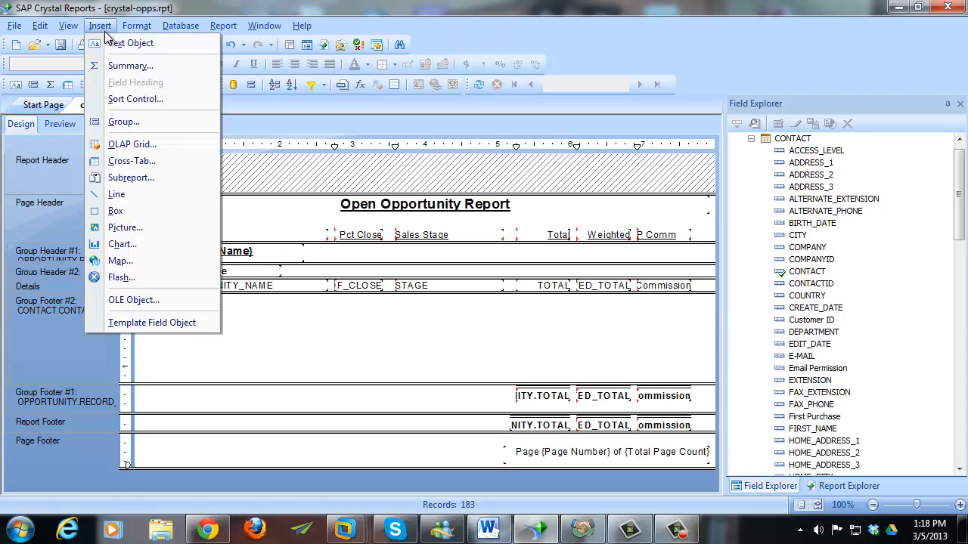
{"action": "left_click", "coordinate": [165, 179]}
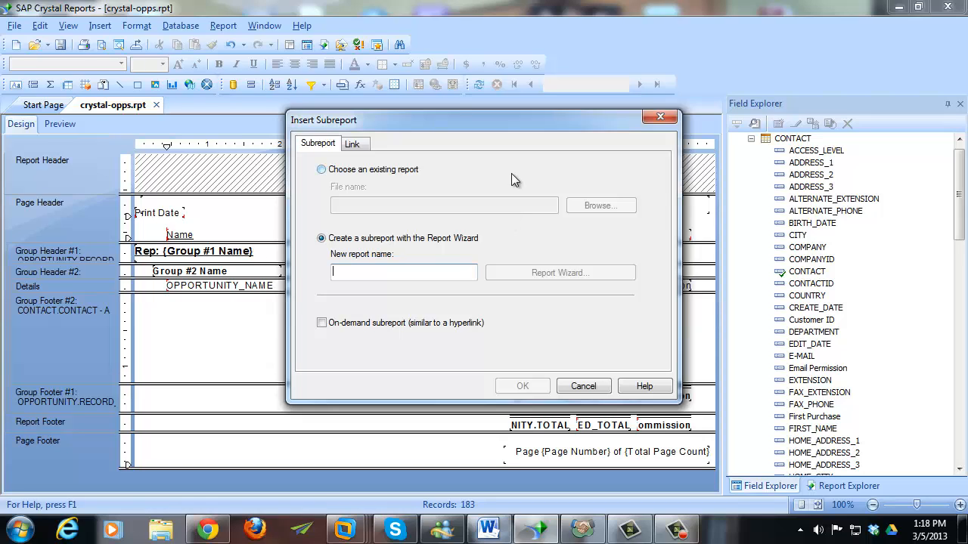
{"action": "type", "text": "Activities"}
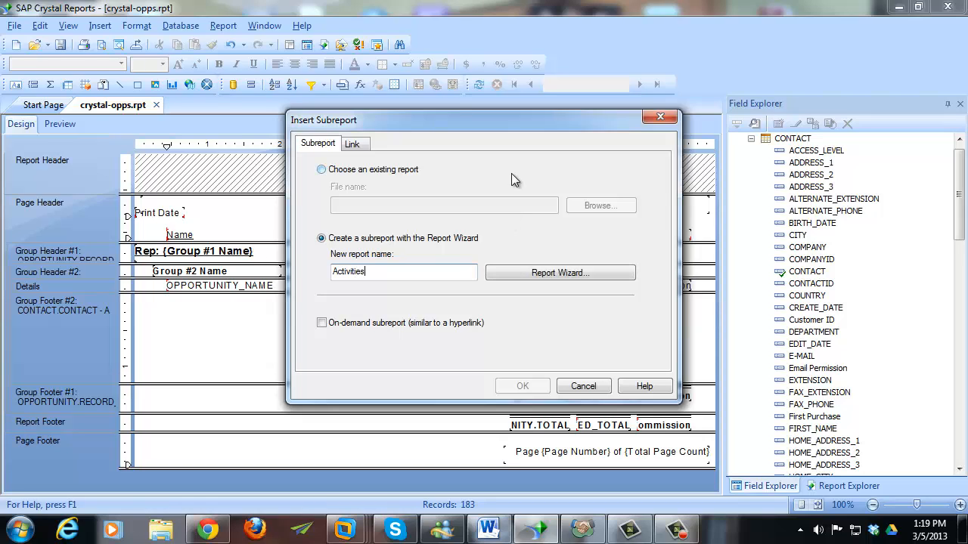
{"action": "type", "text": " for Contact"}
{"action": "left_click_drag", "start_coordinate": [556, 119], "coordinate": [531, 88]}
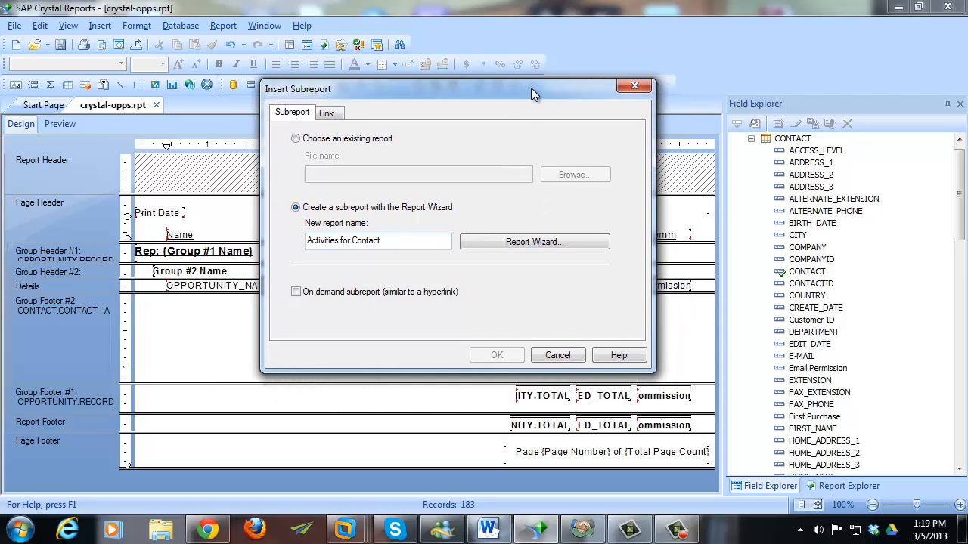
{"action": "left_click", "coordinate": [484, 249]}
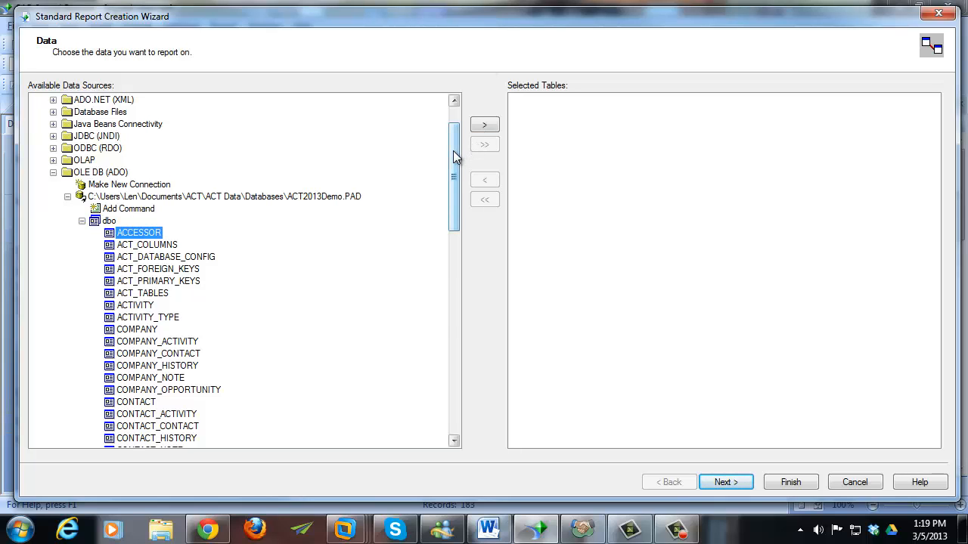
- Add the CONTACT, CONTACT_ACTIVITY, ACTIVITY and ACTIVITY_TYPE tables to the subreport, then continue
{"action": "left_click_drag", "start_coordinate": [453, 151], "coordinate": [450, 180]}
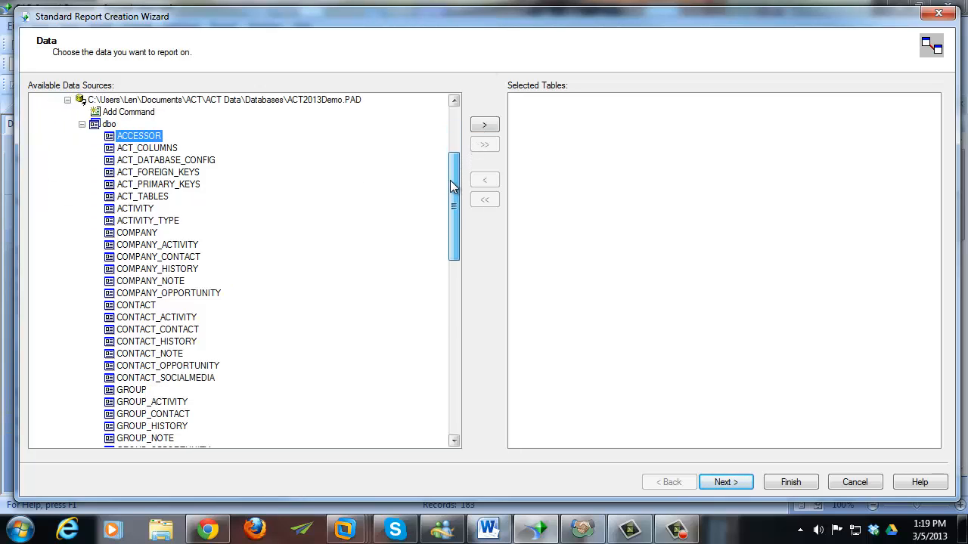
{"action": "double_click", "coordinate": [150, 307]}
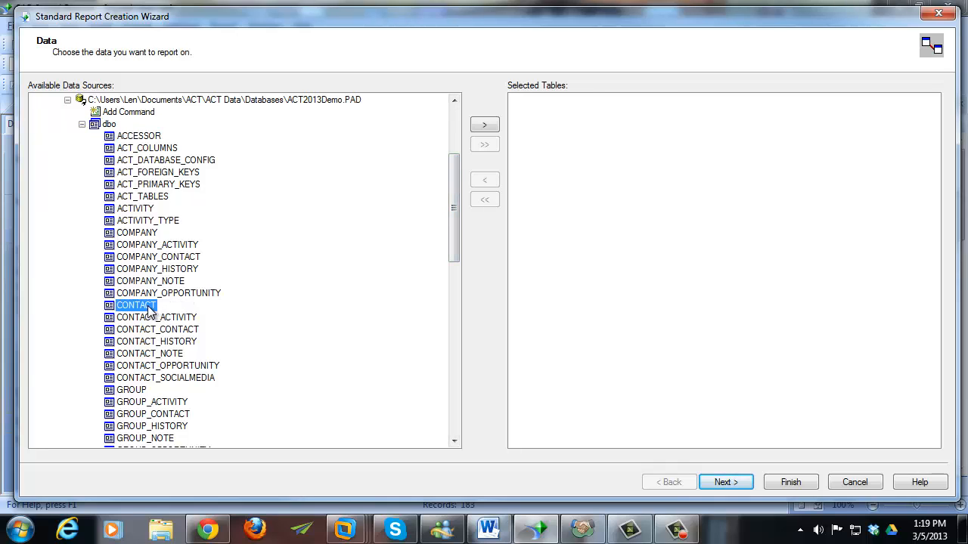
{"action": "double_click", "coordinate": [151, 317]}
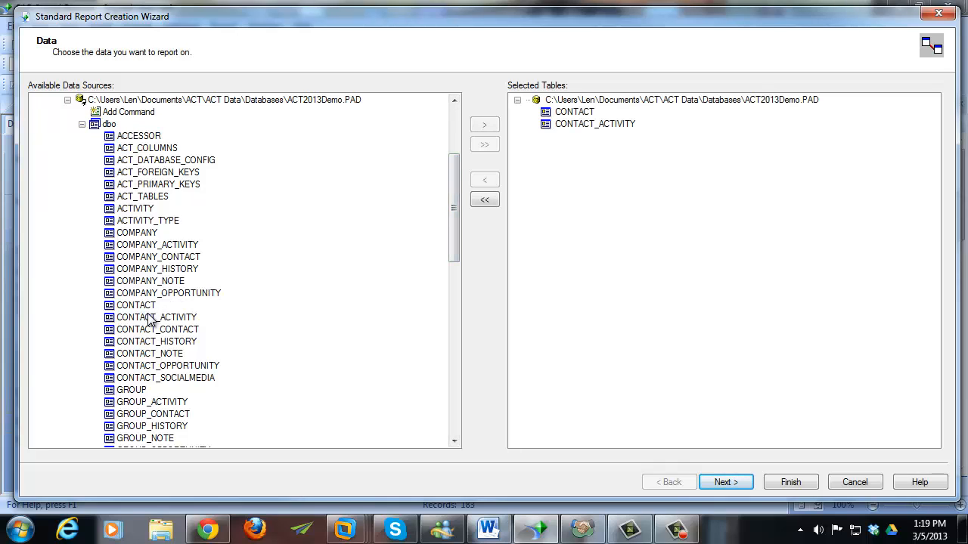
{"action": "double_click", "coordinate": [146, 211]}
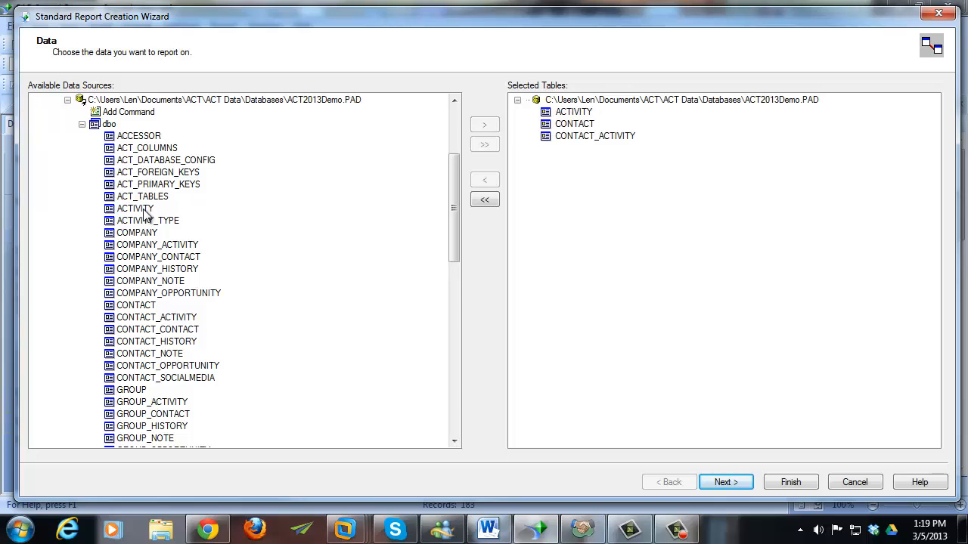
{"action": "double_click", "coordinate": [139, 222]}
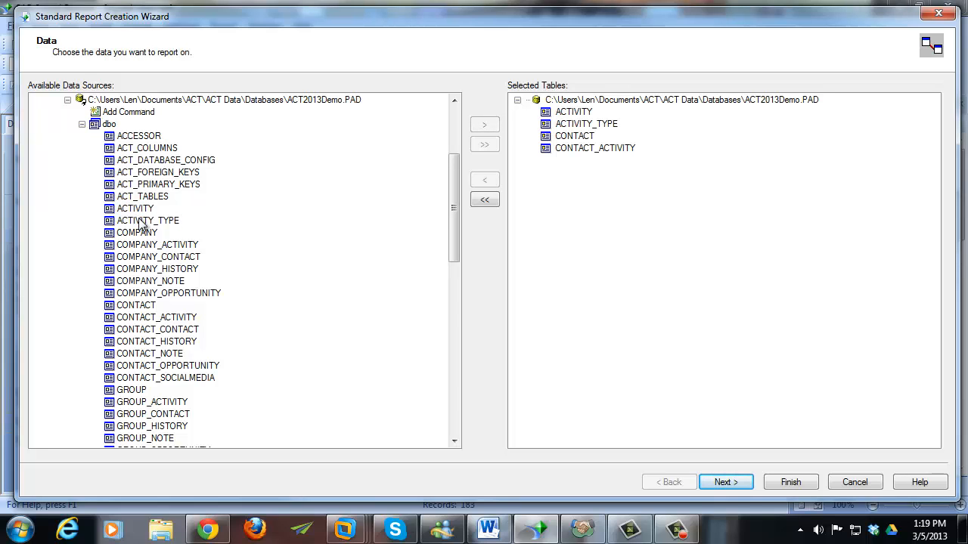
{"action": "left_click", "coordinate": [728, 482]}
- Clear the automatic links, then link CONTACT–CONTACT_ACTIVITY on CONTACTID and CONTACT_ACTIVITY–ACTIVITY on ACTIVITYID
{"action": "left_click", "coordinate": [869, 218]}
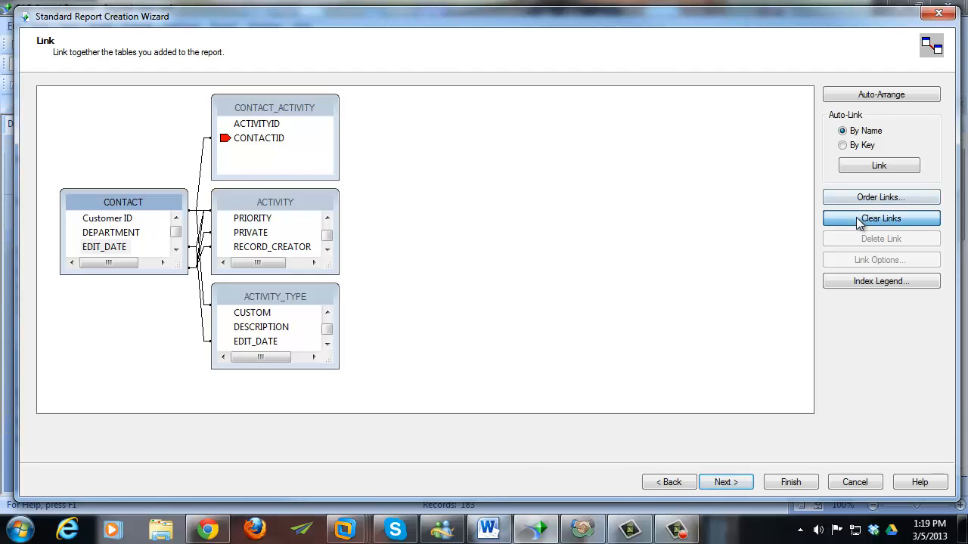
{"action": "left_click", "coordinate": [663, 484]}
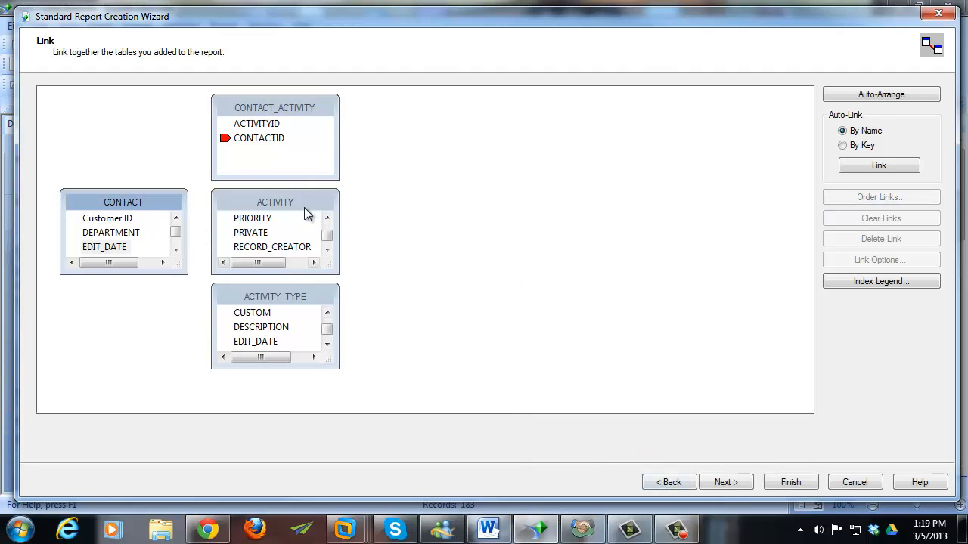
{"action": "left_click_drag", "start_coordinate": [304, 208], "coordinate": [500, 128]}
{"action": "left_click_drag", "start_coordinate": [320, 108], "coordinate": [352, 129]}
{"action": "left_click_drag", "start_coordinate": [121, 274], "coordinate": [133, 371]}
{"action": "left_click_drag", "start_coordinate": [175, 259], "coordinate": [180, 248]}
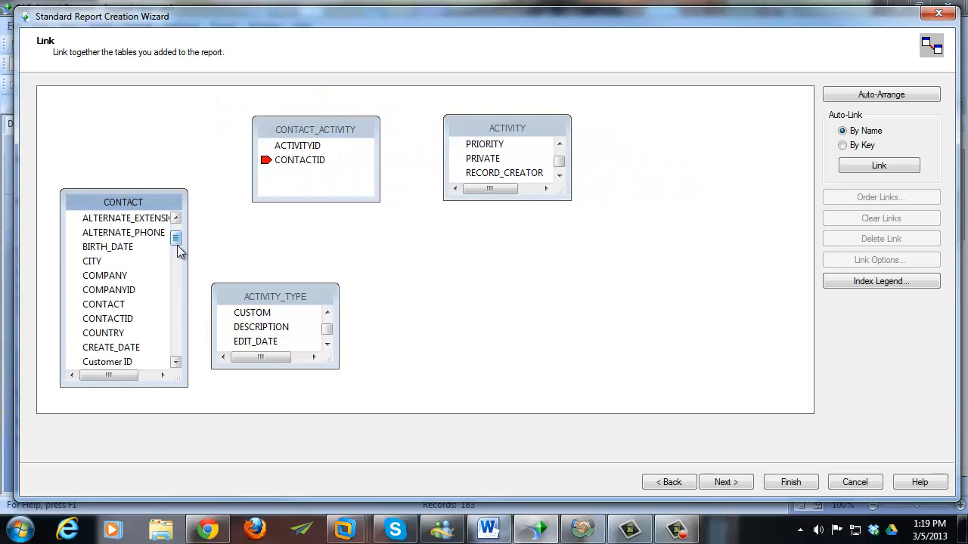
{"action": "left_click_drag", "start_coordinate": [127, 319], "coordinate": [298, 165]}
{"action": "left_click_drag", "start_coordinate": [532, 208], "coordinate": [534, 315]}
{"action": "left_click_drag", "start_coordinate": [559, 253], "coordinate": [559, 150]}
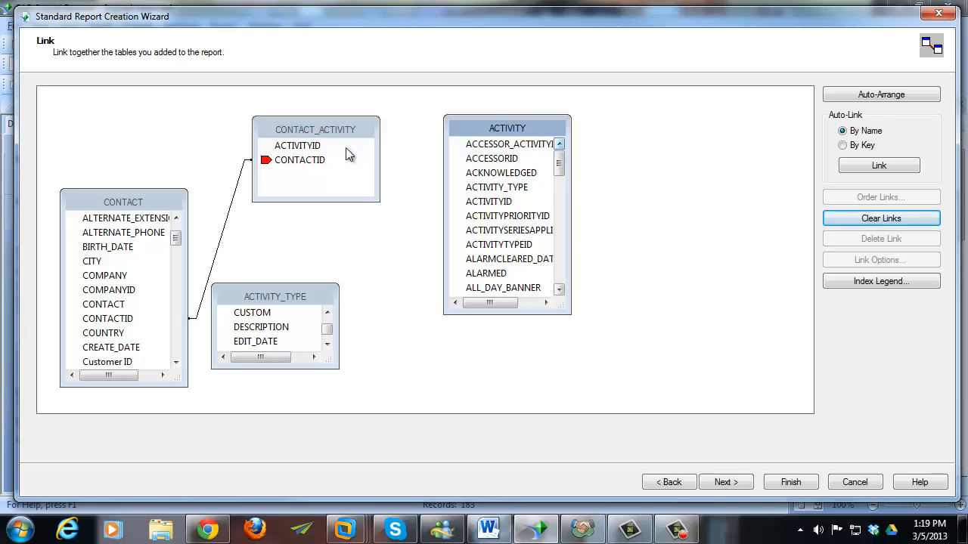
{"action": "left_click_drag", "start_coordinate": [306, 147], "coordinate": [478, 202]}
- Link ACTIVITY to ACTIVITY_TYPE on ACTIVITYTYPEID and continue to field selection
{"action": "left_click_drag", "start_coordinate": [322, 295], "coordinate": [377, 242]}
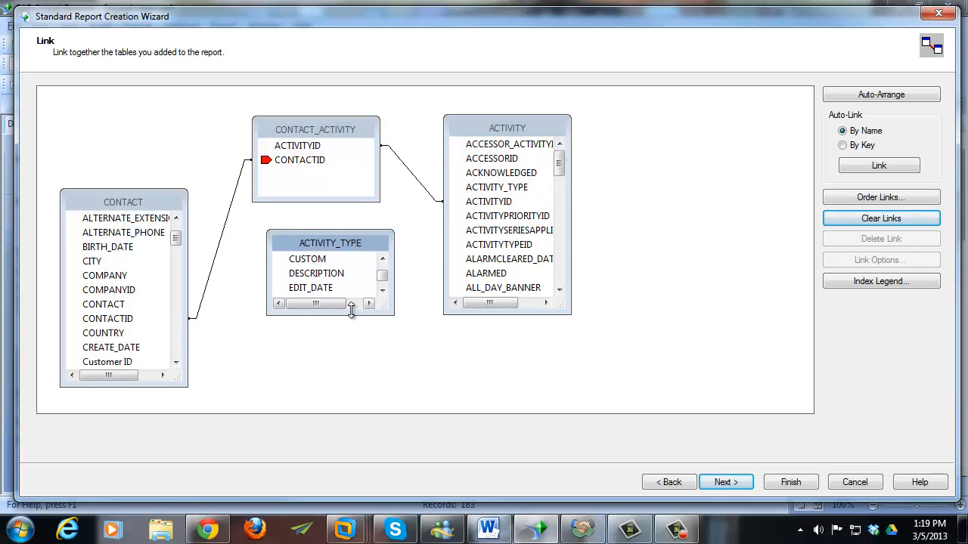
{"action": "left_click_drag", "start_coordinate": [350, 310], "coordinate": [354, 396]}
{"action": "left_click_drag", "start_coordinate": [380, 339], "coordinate": [384, 282]}
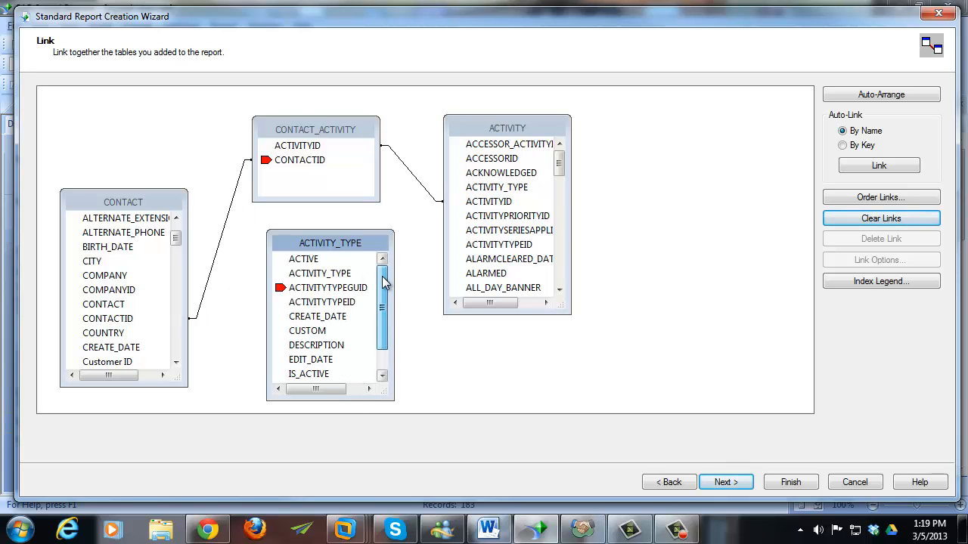
{"action": "left_click_drag", "start_coordinate": [359, 244], "coordinate": [693, 185]}
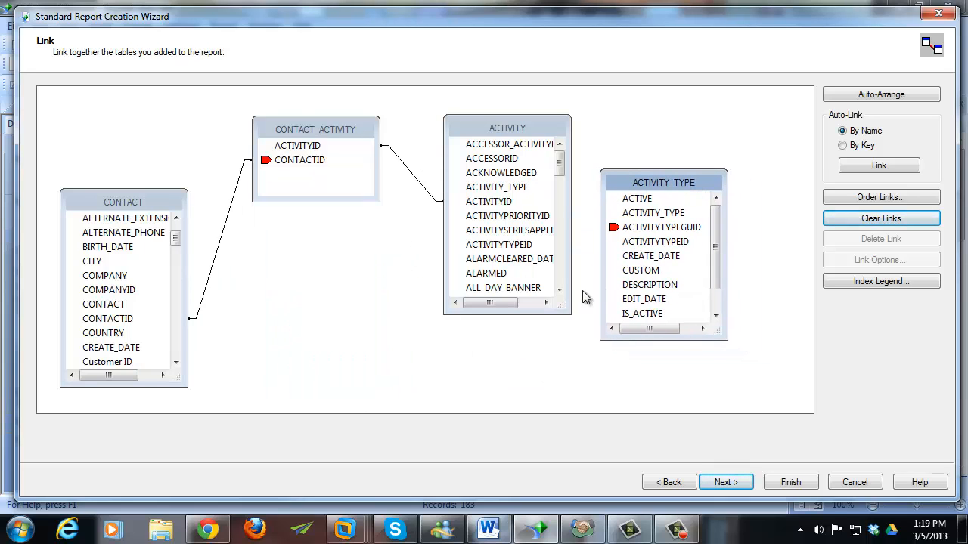
{"action": "left_click_drag", "start_coordinate": [546, 314], "coordinate": [546, 376]}
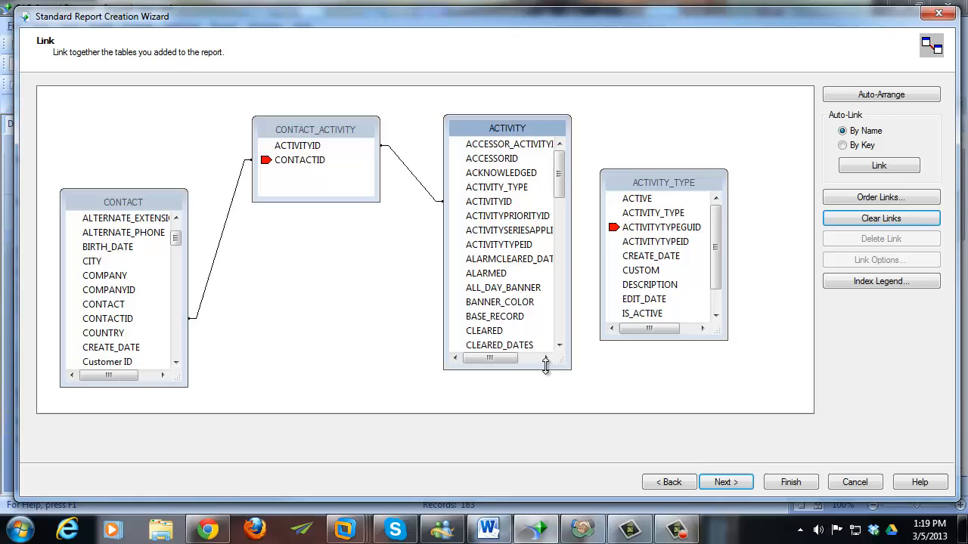
{"action": "left_click", "coordinate": [521, 246]}
{"action": "left_click_drag", "start_coordinate": [514, 249], "coordinate": [655, 247]}
{"action": "left_click", "coordinate": [715, 482]}
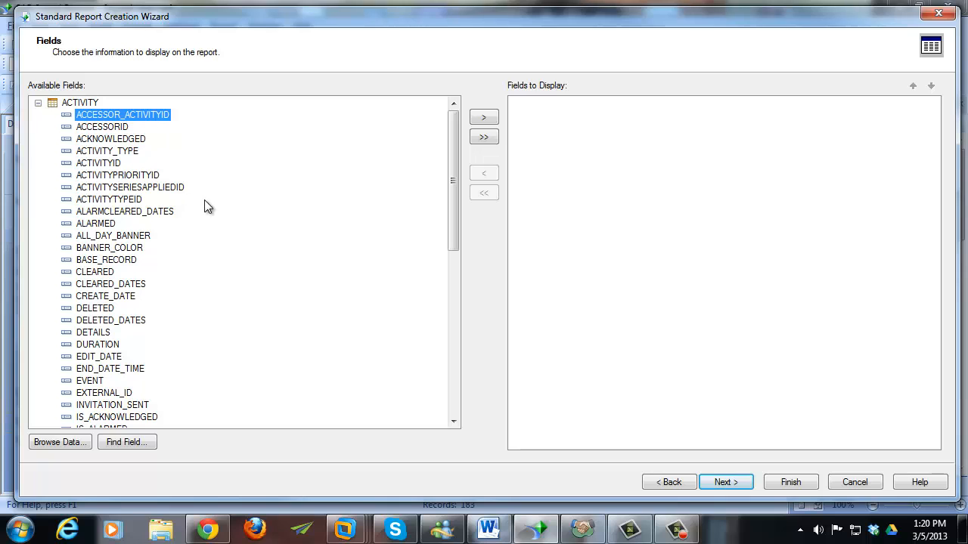
- Add ACTIVITY.START_DATE_TIME and ACTIVITY_TYPE.ACTIVITY_TYPE to the subreport's displayed fields
{"action": "scroll", "coordinate": [198, 251], "scroll_direction": "down", "scroll_amount": 10}
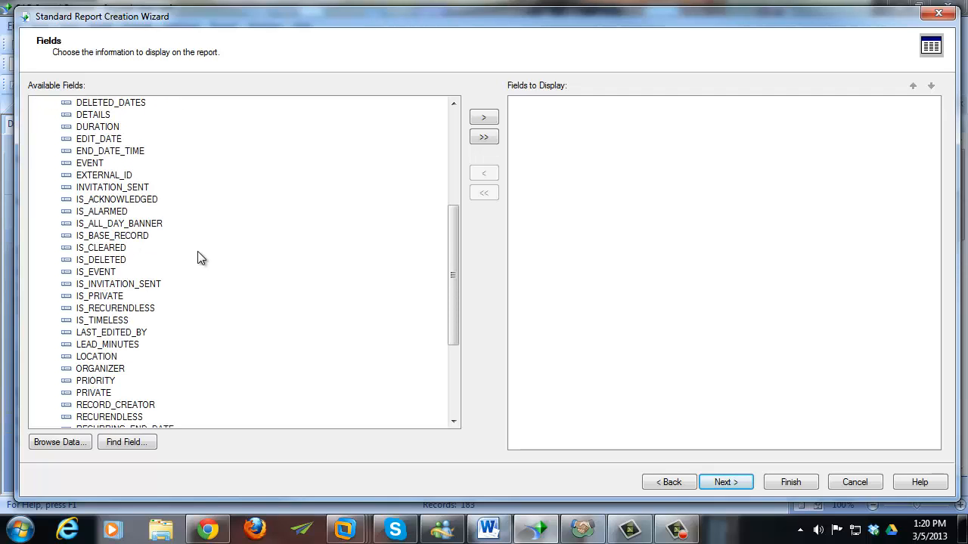
{"action": "left_click", "coordinate": [140, 297]}
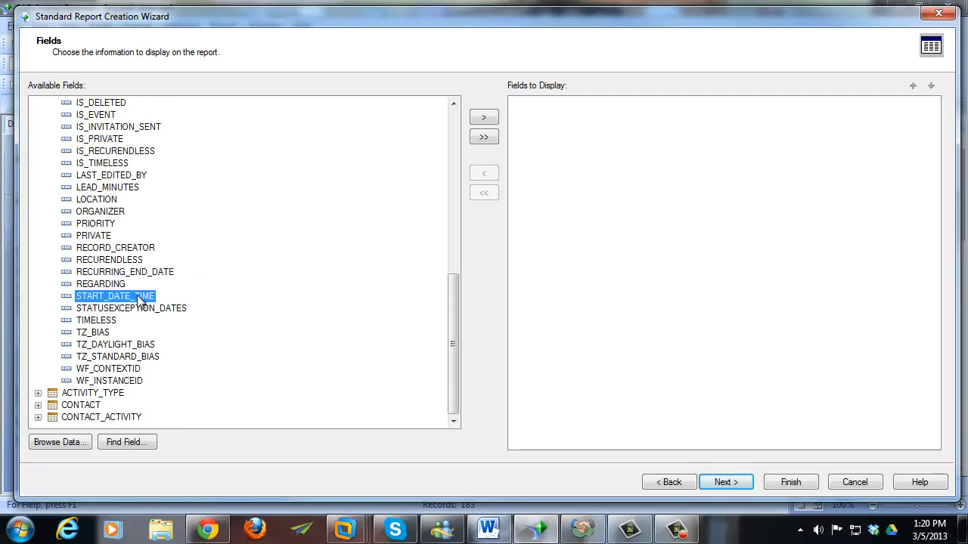
{"action": "left_click", "coordinate": [488, 121]}
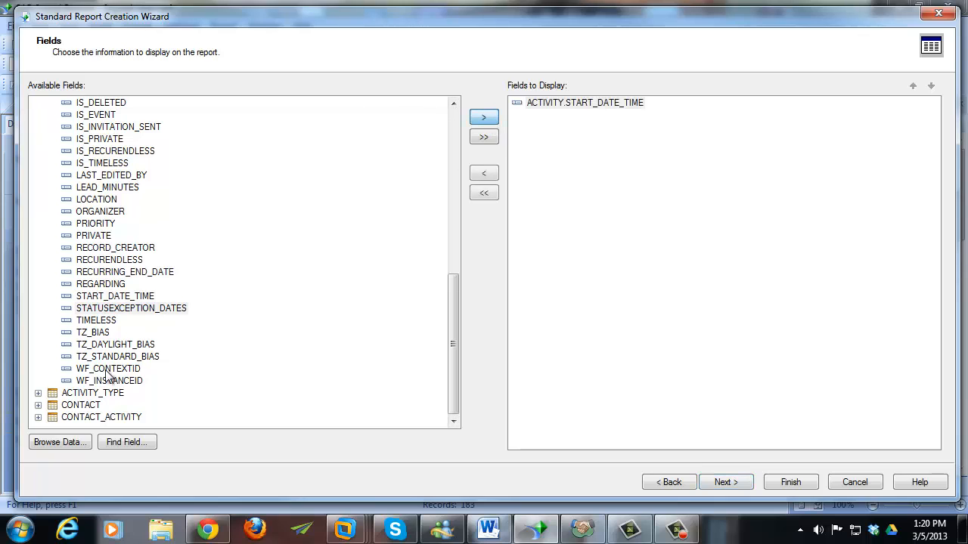
{"action": "left_click", "coordinate": [52, 395]}
{"action": "left_click", "coordinate": [39, 393]}
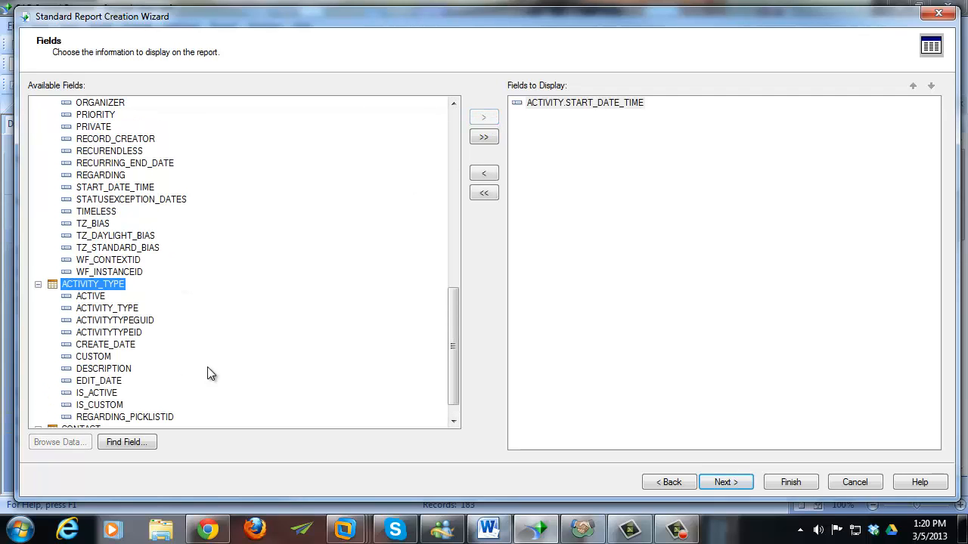
{"action": "scroll", "coordinate": [210, 373], "scroll_direction": "down", "scroll_amount": 1}
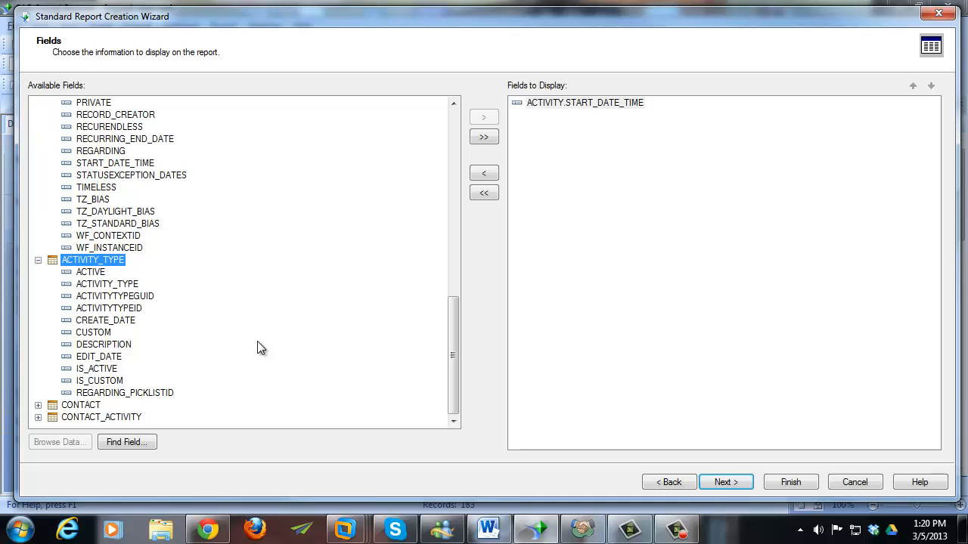
{"action": "left_click", "coordinate": [121, 286]}
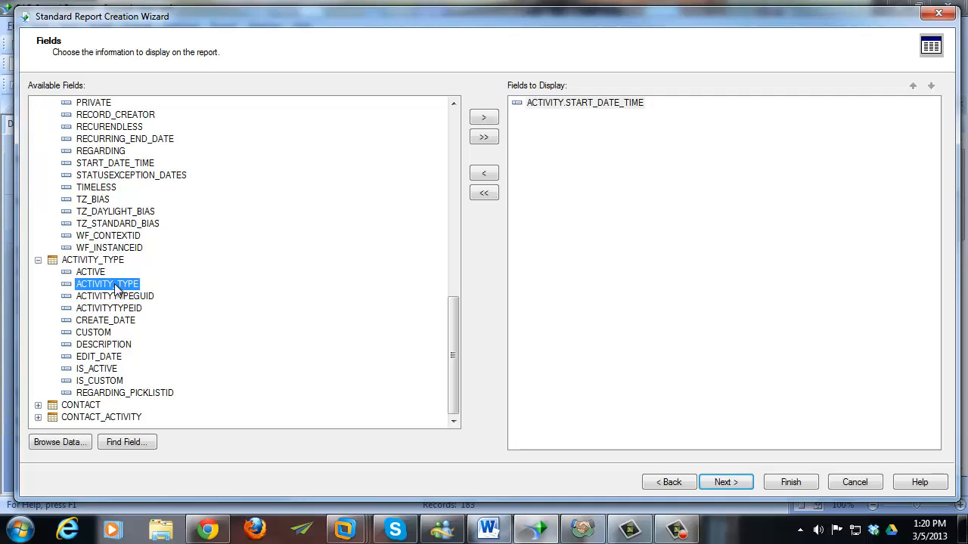
{"action": "left_click", "coordinate": [62, 442]}
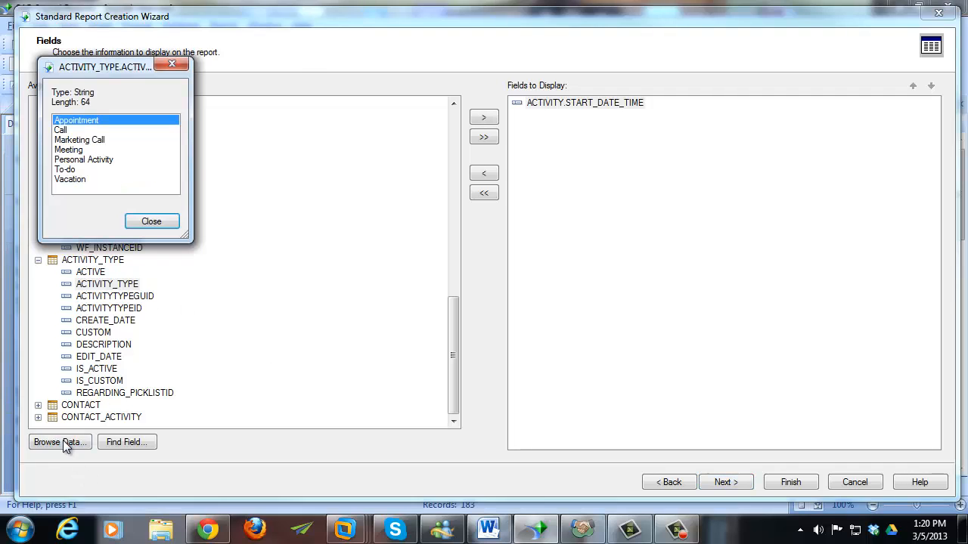
{"action": "left_click", "coordinate": [152, 222]}
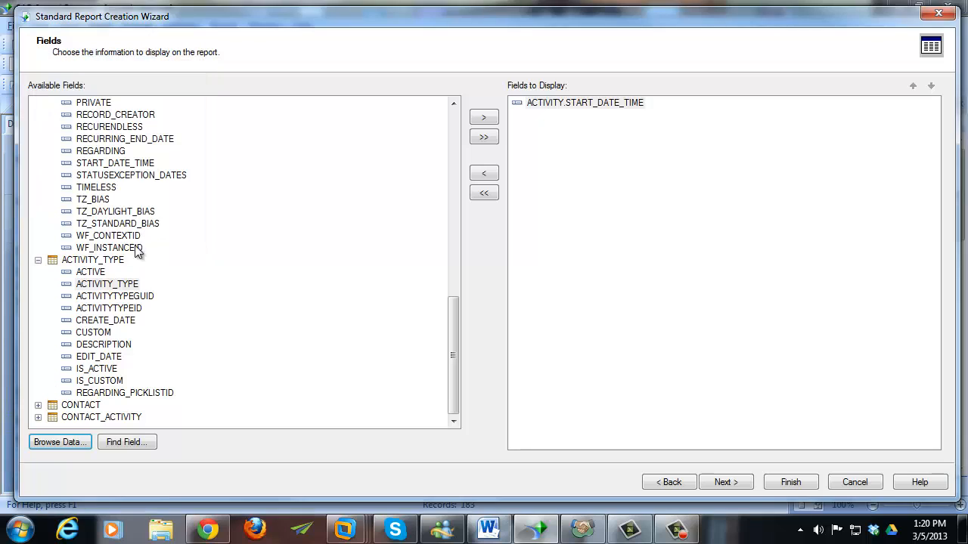
{"action": "left_click", "coordinate": [127, 285]}
{"action": "left_click", "coordinate": [483, 118]}
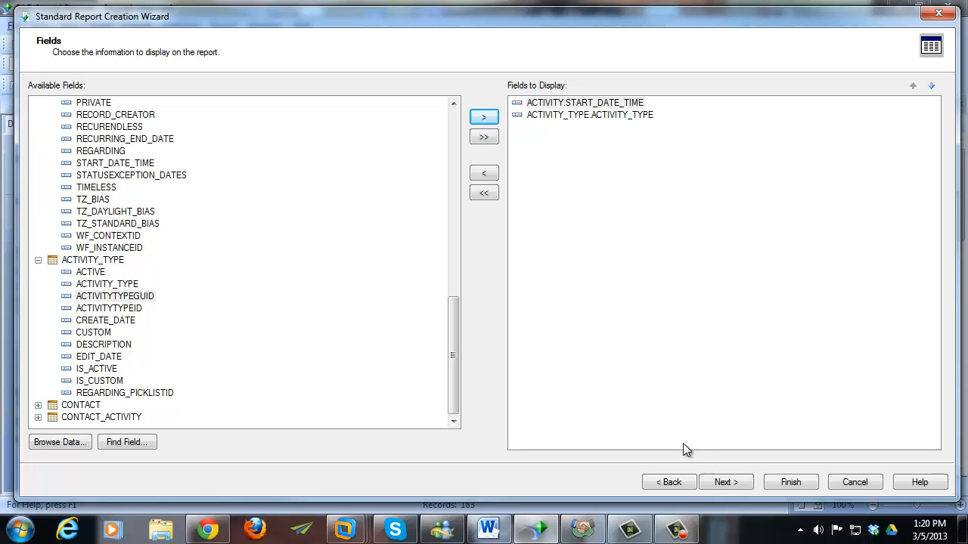
- Finish the wizard and drop the Activities for Contact subreport into Group Footer #2
{"action": "left_click", "coordinate": [713, 482]}
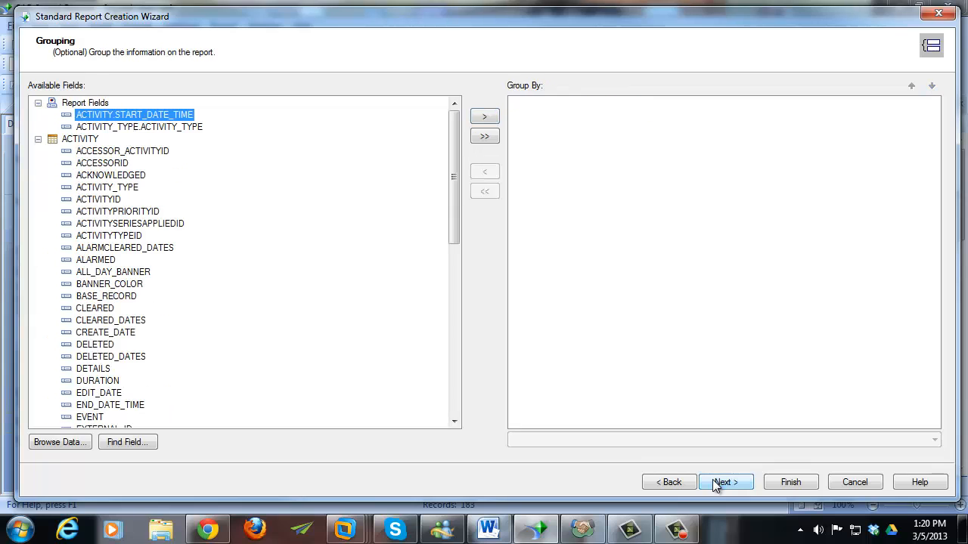
{"action": "left_click", "coordinate": [779, 481]}
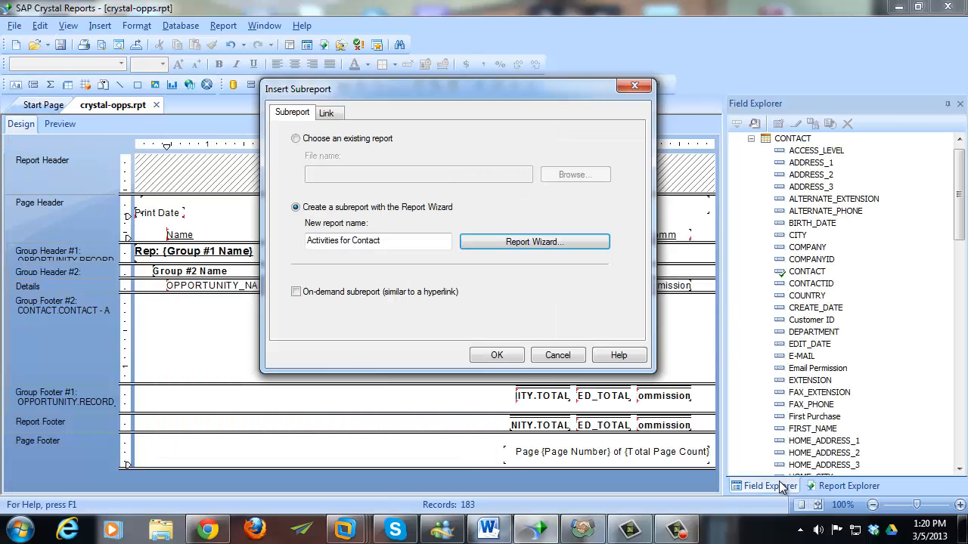
{"action": "left_click", "coordinate": [506, 361]}
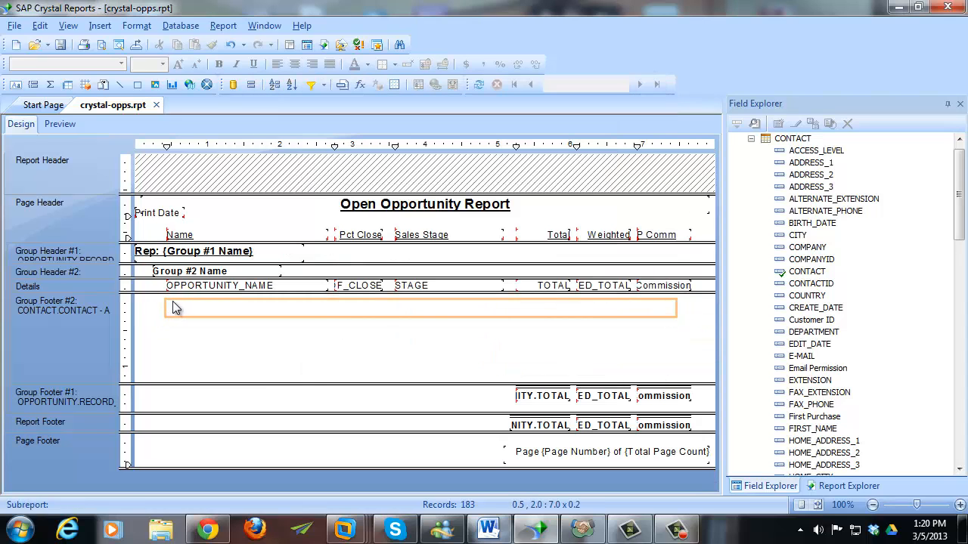
{"action": "left_click", "coordinate": [173, 302]}
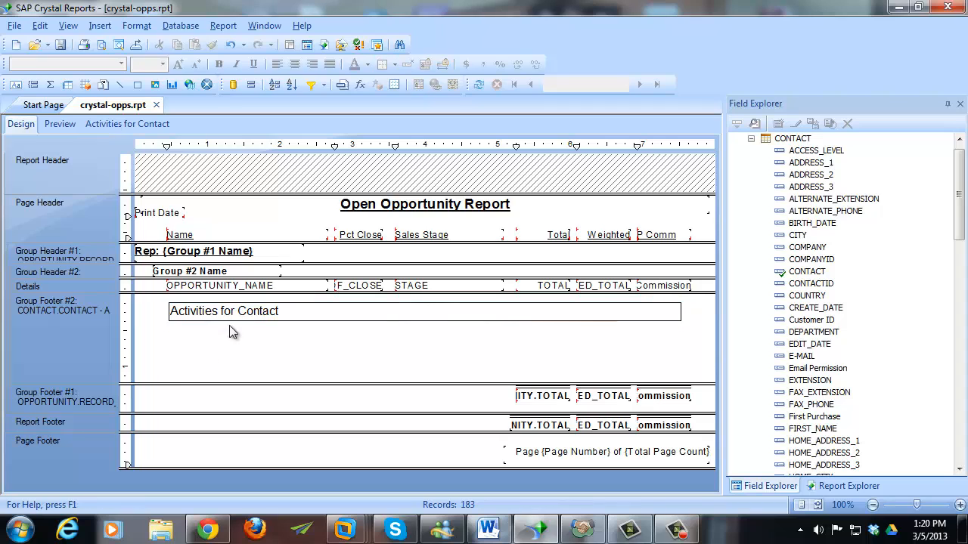
- Open the subreport and suppress Report Header a, Report Header b, Report Footer a and Report Footer b
{"action": "double_click", "coordinate": [301, 315]}
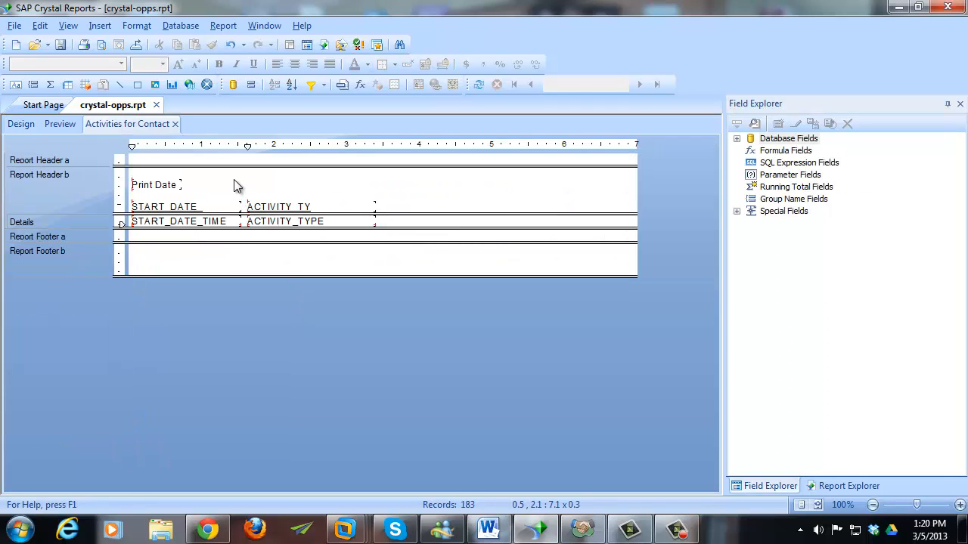
{"action": "right_click", "coordinate": [88, 164]}
{"action": "left_click", "coordinate": [97, 210]}
{"action": "right_click", "coordinate": [85, 187]}
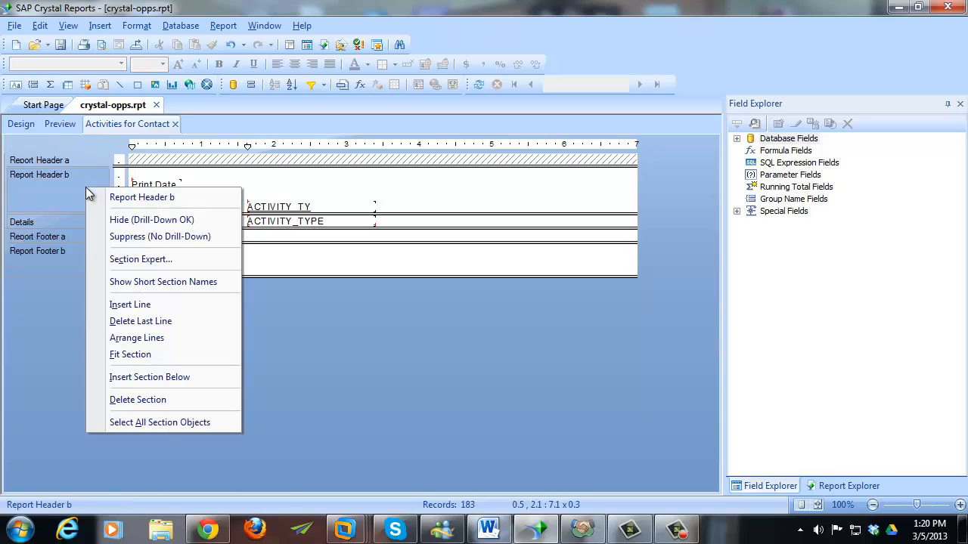
{"action": "left_click", "coordinate": [129, 239]}
{"action": "right_click", "coordinate": [81, 235]}
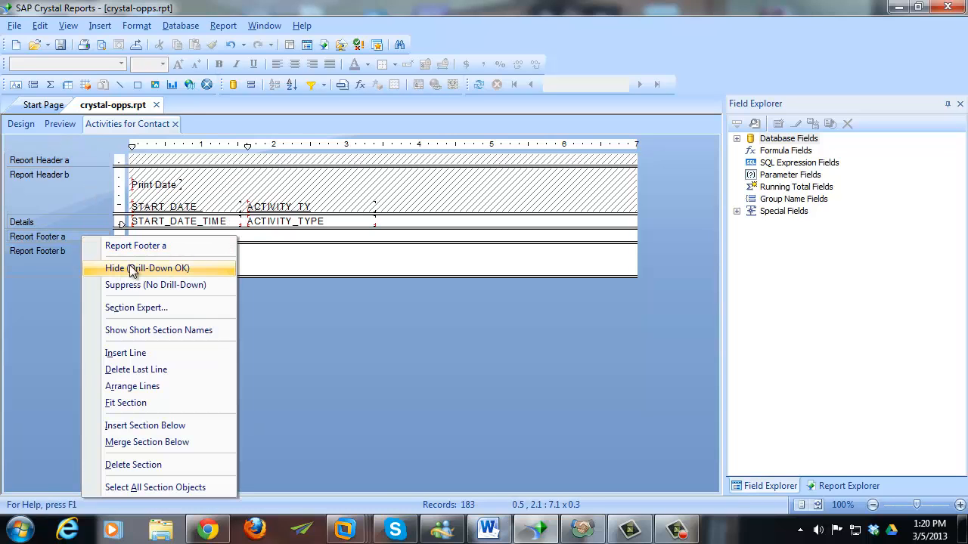
{"action": "left_click", "coordinate": [113, 280]}
{"action": "right_click", "coordinate": [92, 261]}
{"action": "left_click", "coordinate": [136, 306]}
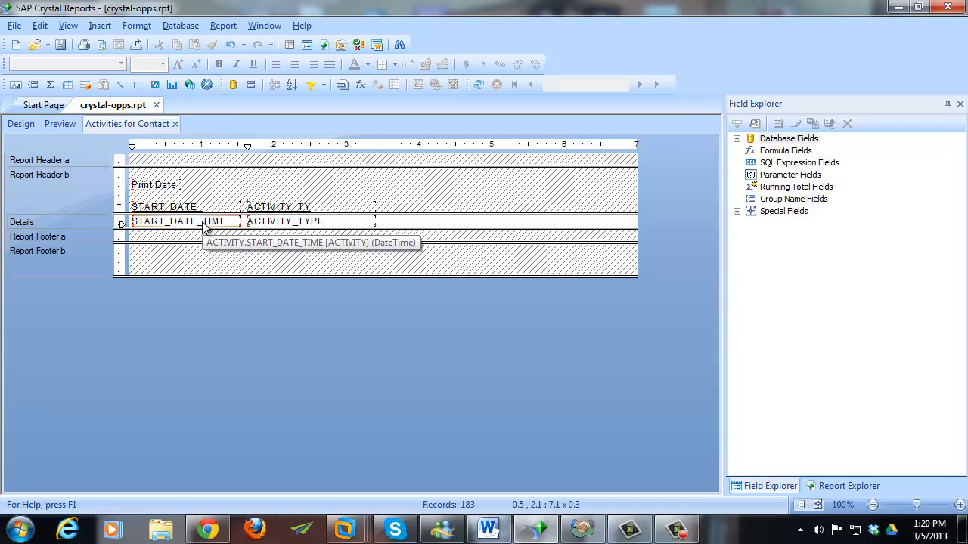
- Preview the report with its new subreport, stopping page generation partway
{"action": "left_click", "coordinate": [50, 129]}
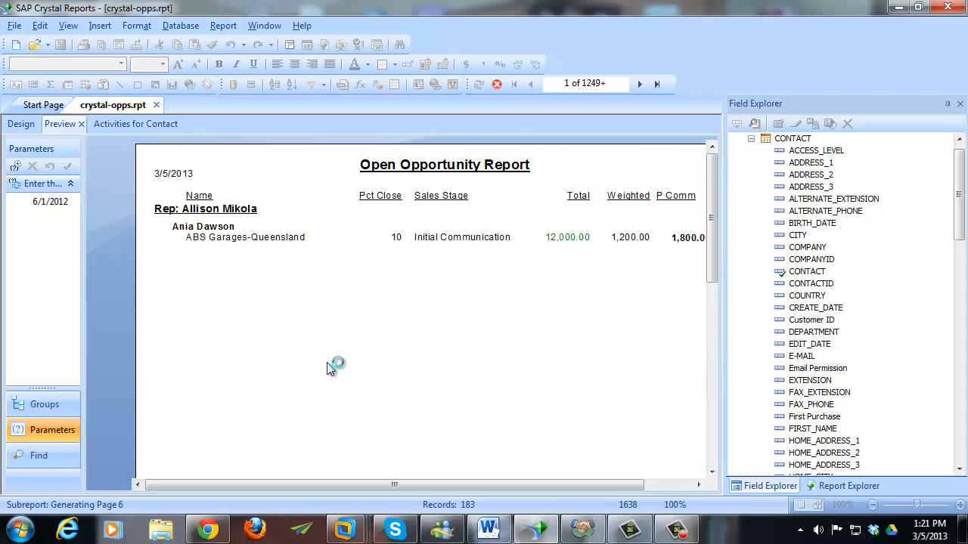
{"action": "left_click", "coordinate": [496, 84]}
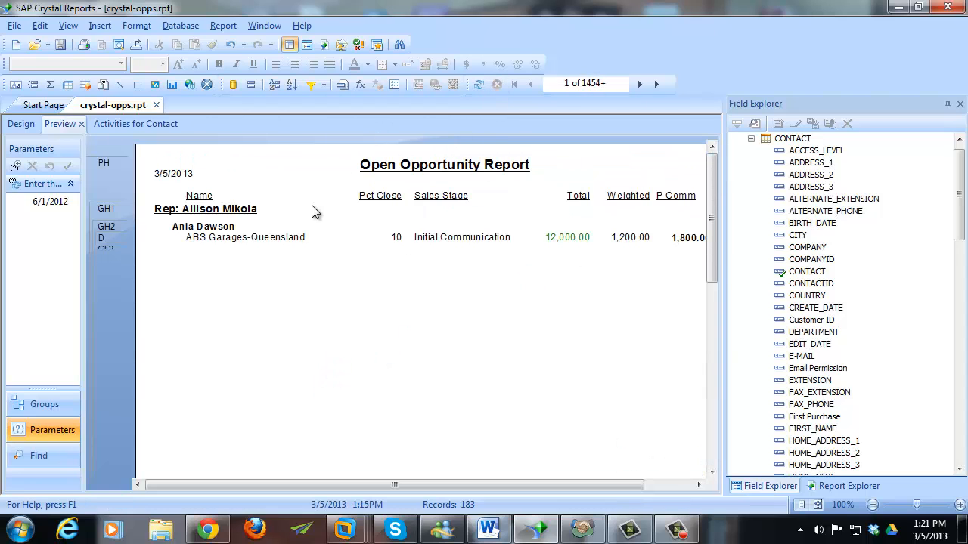
{"action": "left_click", "coordinate": [245, 239]}
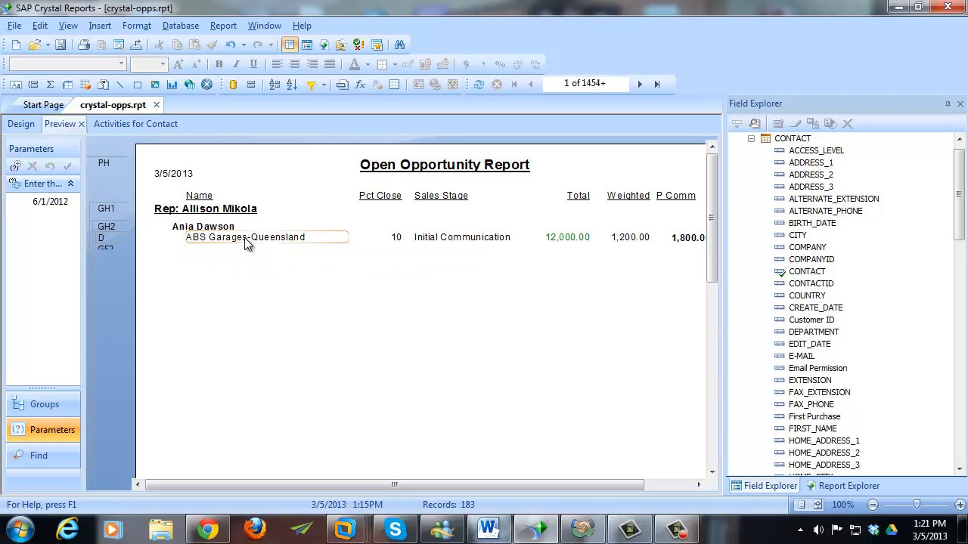
- Return to Design and open the Activities for Contact subreport for editing
{"action": "left_click", "coordinate": [21, 123]}
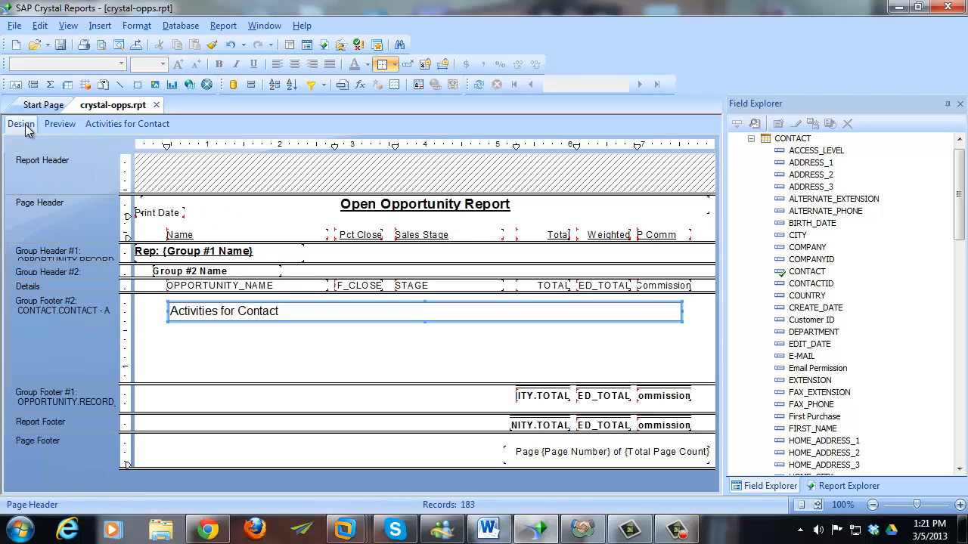
{"action": "left_click", "coordinate": [300, 310]}
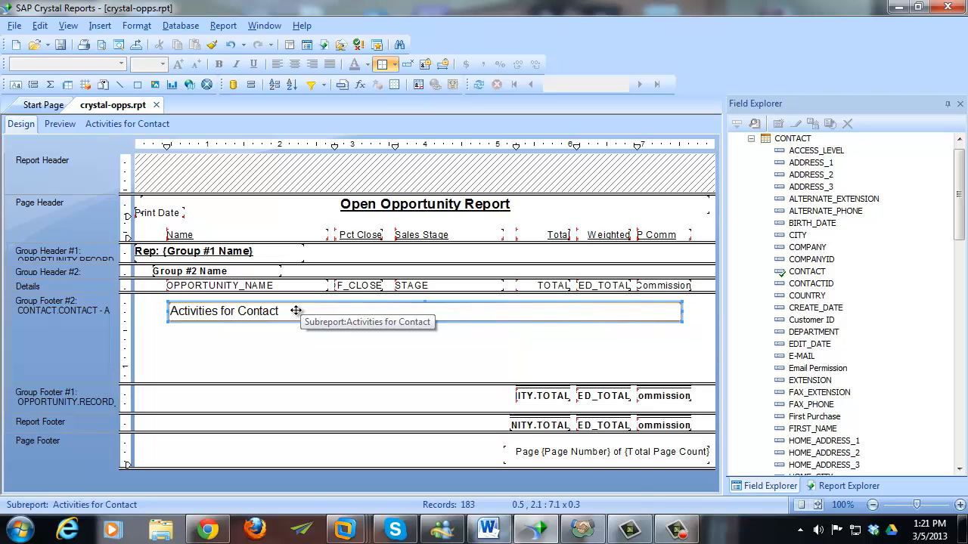
{"action": "double_click", "coordinate": [296, 310]}
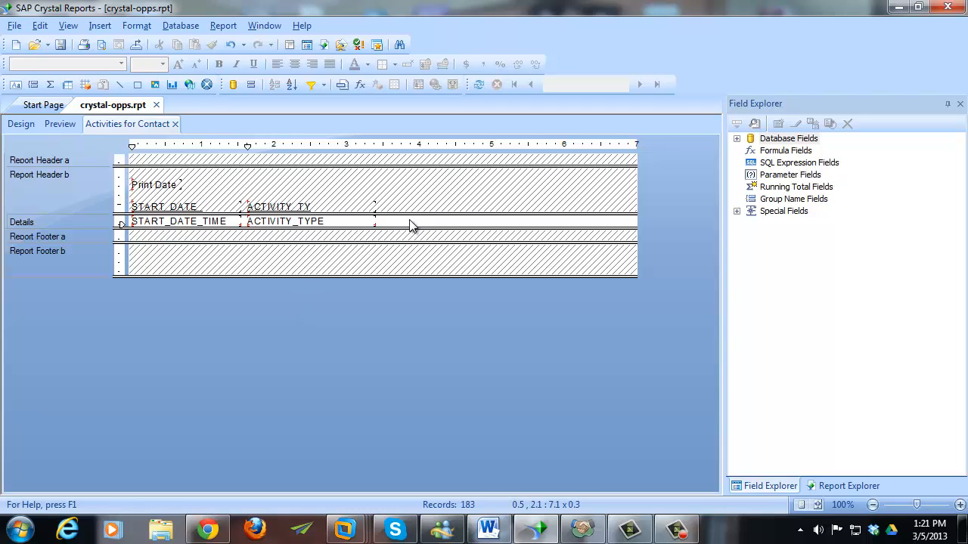
- Create a new string parameter named Contact Name in the subreport
{"action": "left_click", "coordinate": [224, 26]}
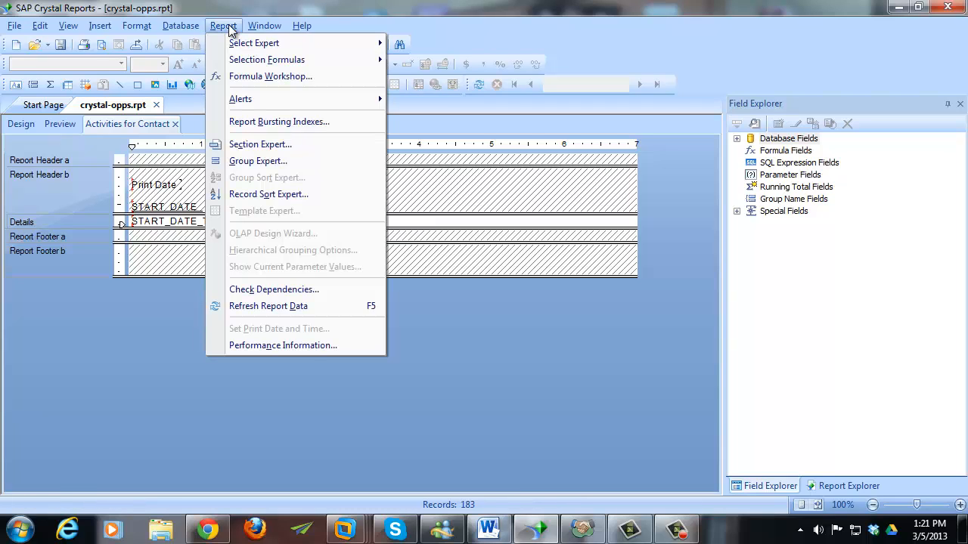
{"action": "mouse_move", "coordinate": [313, 45]}
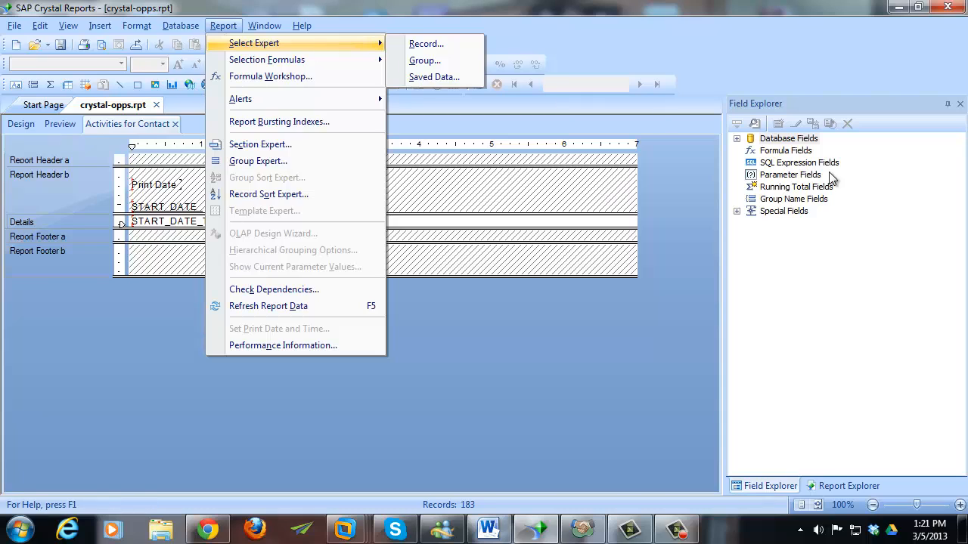
{"action": "left_click", "coordinate": [785, 175]}
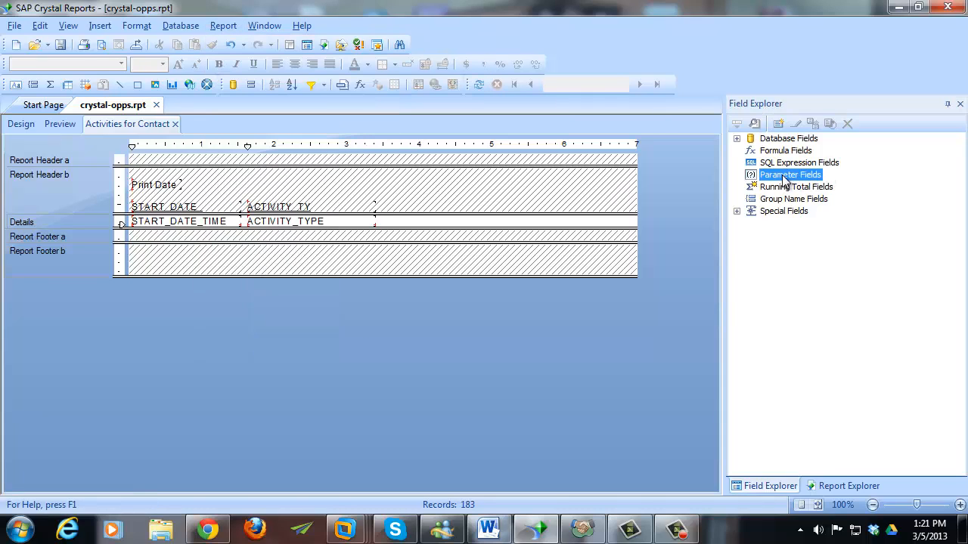
{"action": "left_click", "coordinate": [779, 126]}
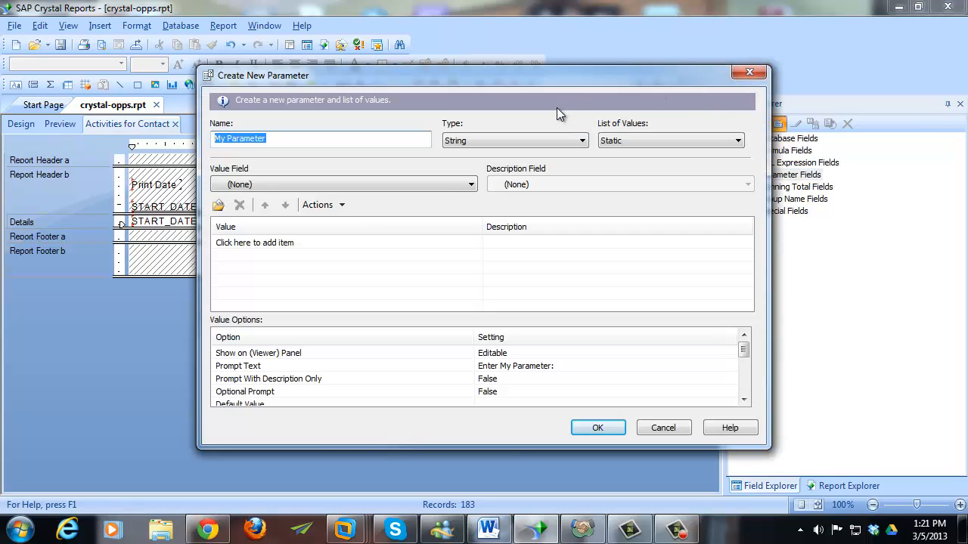
{"action": "type", "text": "Contact Name"}
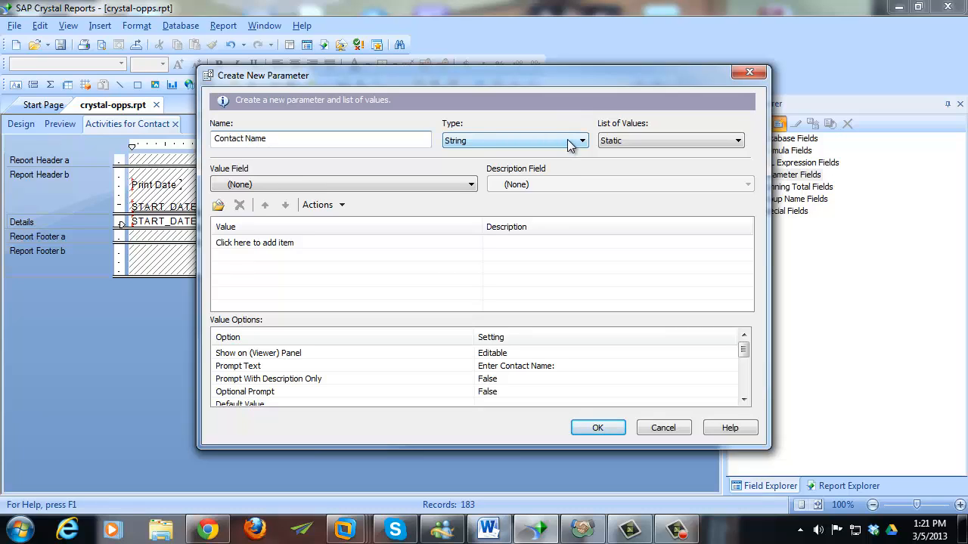
{"action": "left_click", "coordinate": [611, 430]}
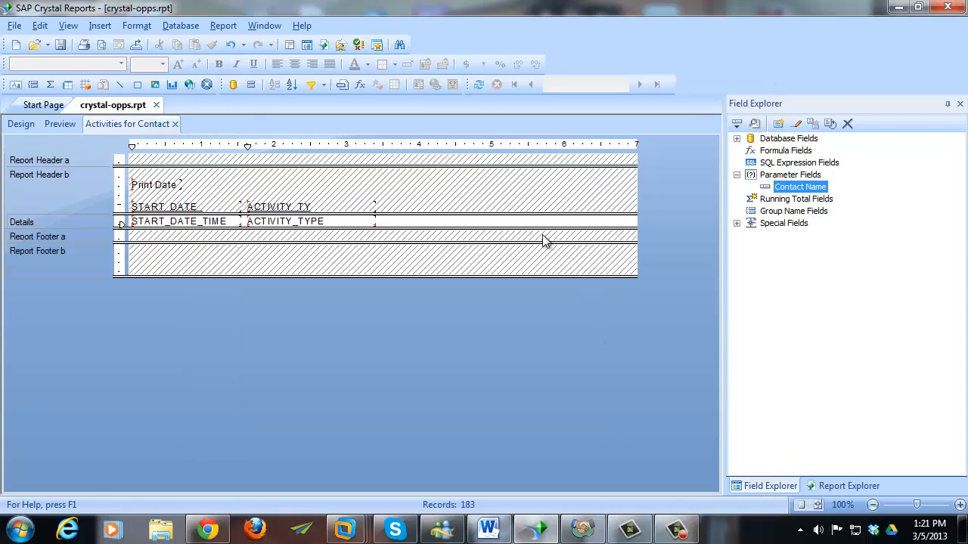
- Add a record selection where CONTACT.CONTACT is equal to {?Contact Name}
{"action": "left_click", "coordinate": [228, 27]}
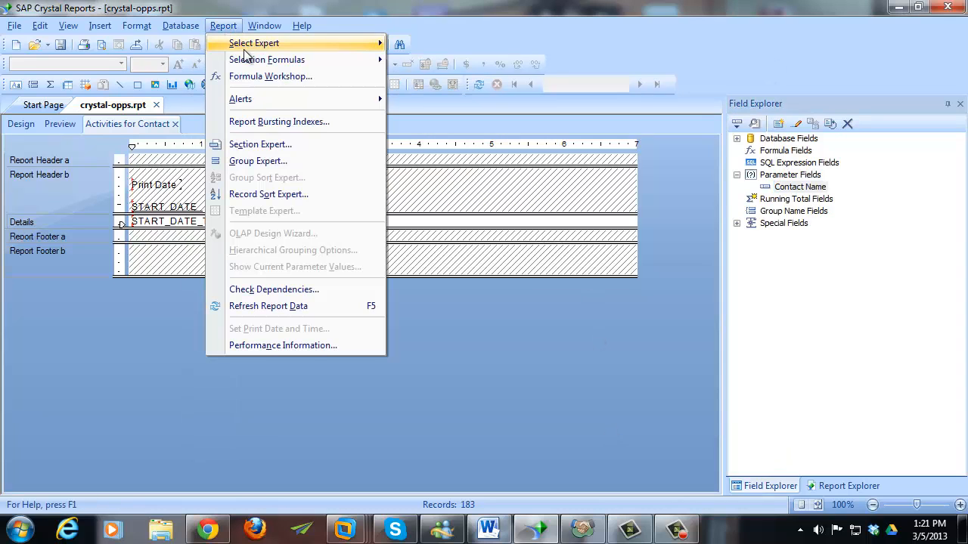
{"action": "mouse_move", "coordinate": [257, 47]}
{"action": "left_click", "coordinate": [401, 44]}
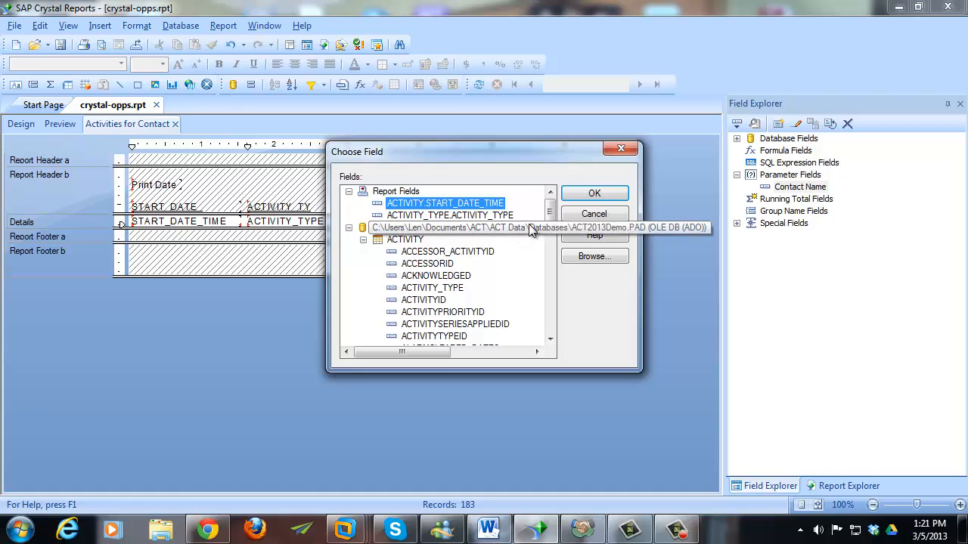
{"action": "left_click_drag", "start_coordinate": [550, 211], "coordinate": [549, 324]}
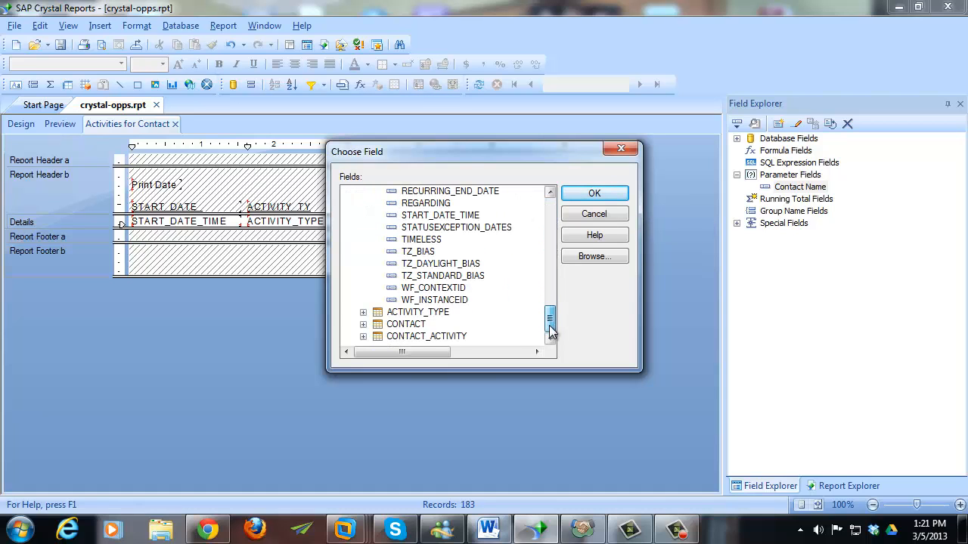
{"action": "double_click", "coordinate": [405, 325]}
{"action": "double_click", "coordinate": [423, 324]}
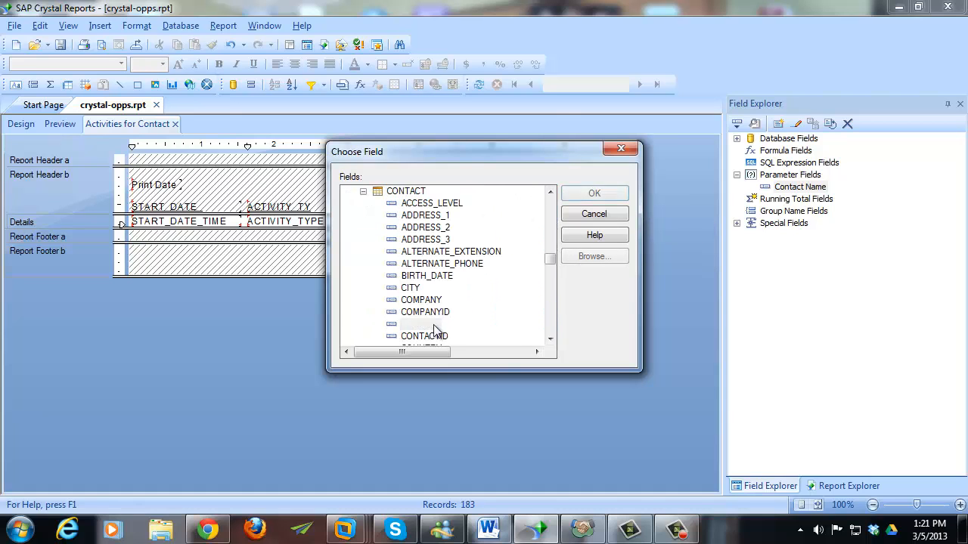
{"action": "left_click", "coordinate": [296, 173]}
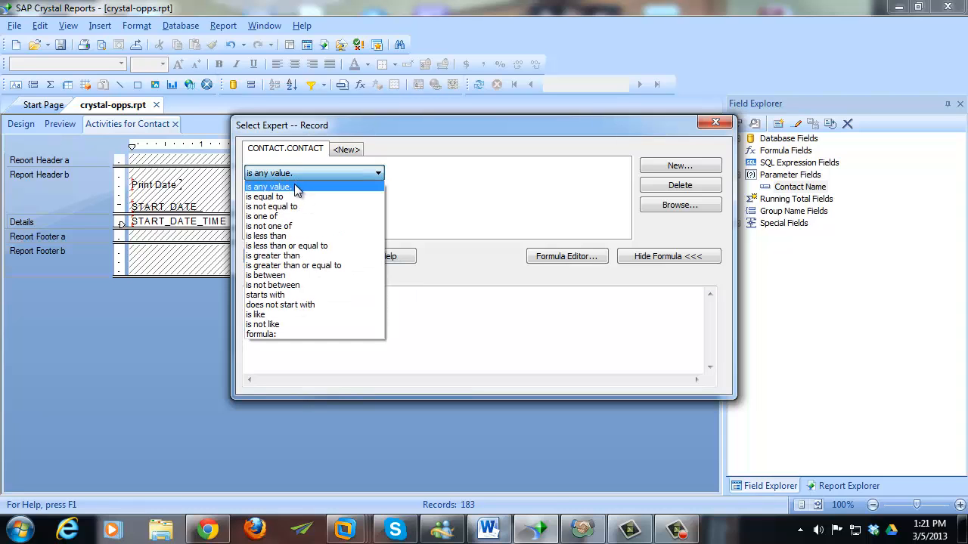
{"action": "left_click", "coordinate": [293, 191]}
{"action": "left_click", "coordinate": [621, 174]}
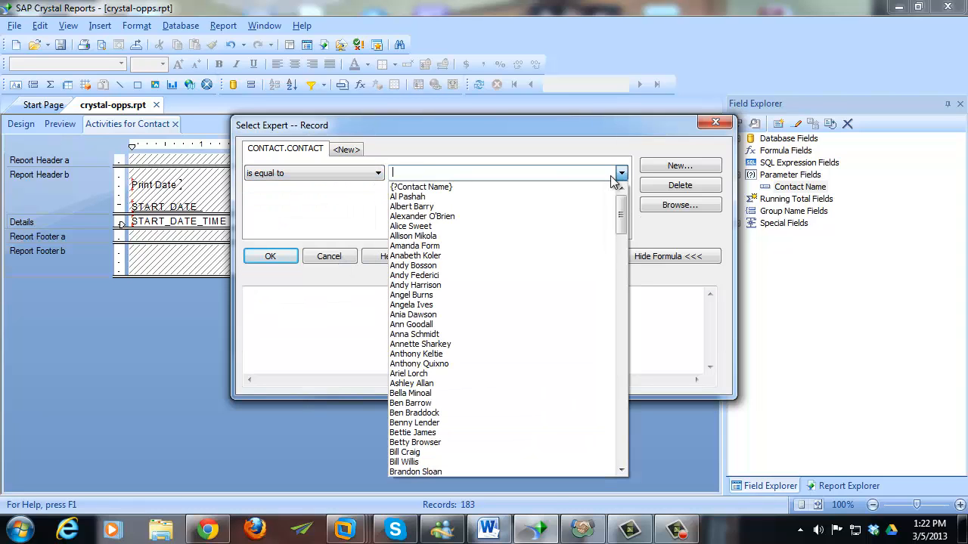
{"action": "left_click", "coordinate": [568, 189]}
{"action": "left_click", "coordinate": [270, 256]}
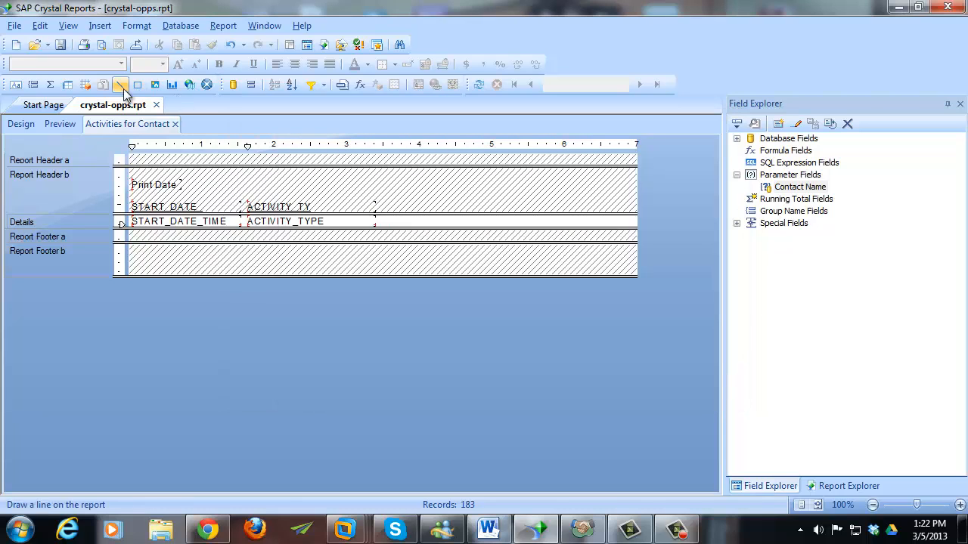
- Save the report without data, answering the Contact Name prompt with 'Test', then return to Design
{"action": "left_click", "coordinate": [60, 45]}
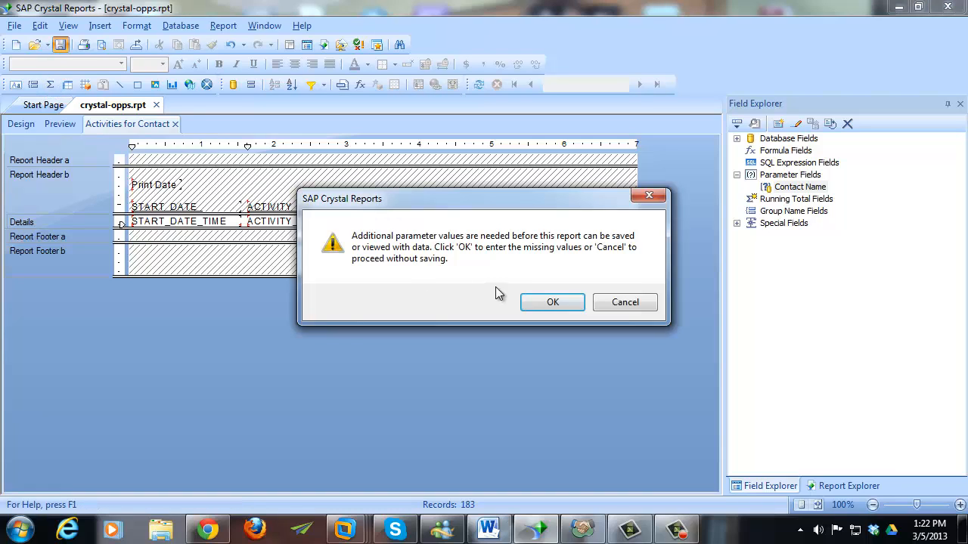
{"action": "left_click", "coordinate": [544, 304]}
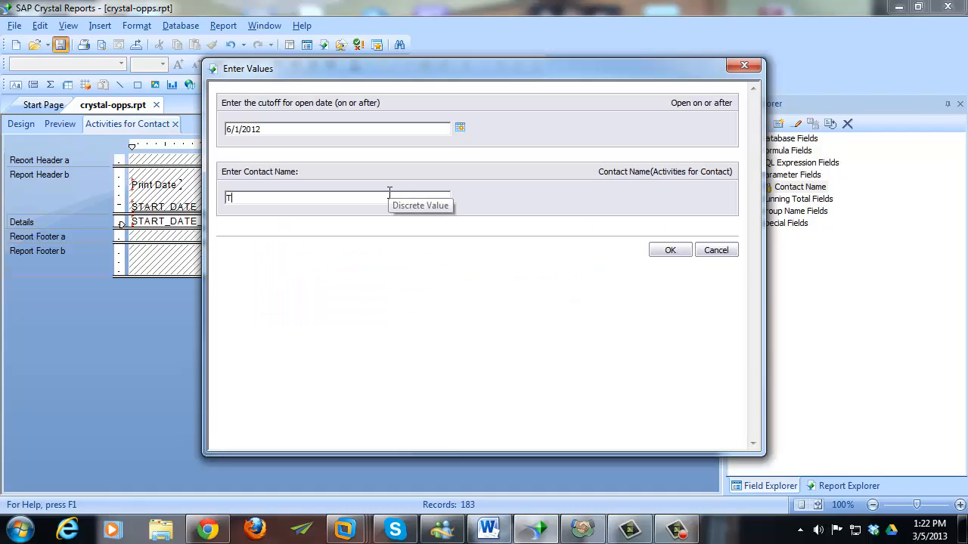
{"action": "left_click", "coordinate": [418, 198]}
{"action": "type", "text": "Test"}
{"action": "left_click", "coordinate": [676, 256]}
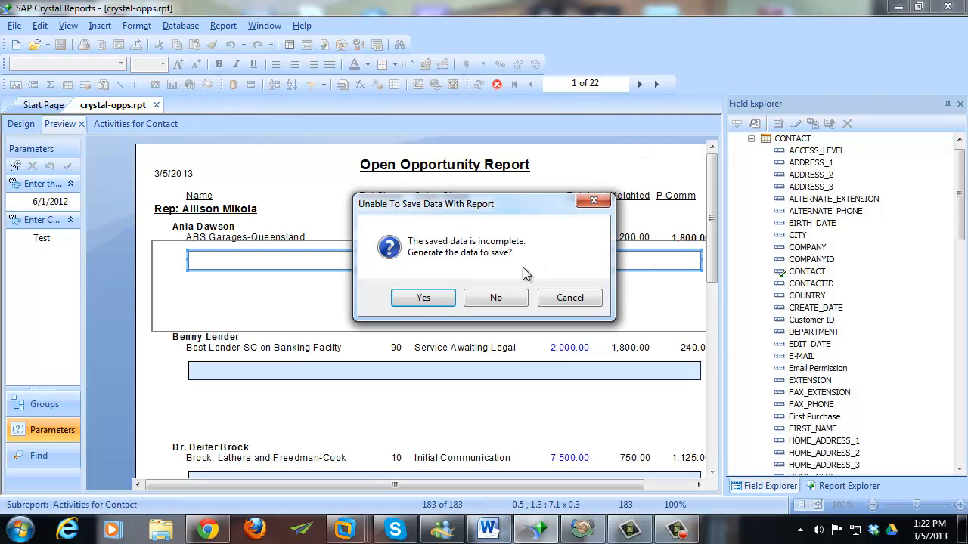
{"action": "left_click", "coordinate": [508, 300]}
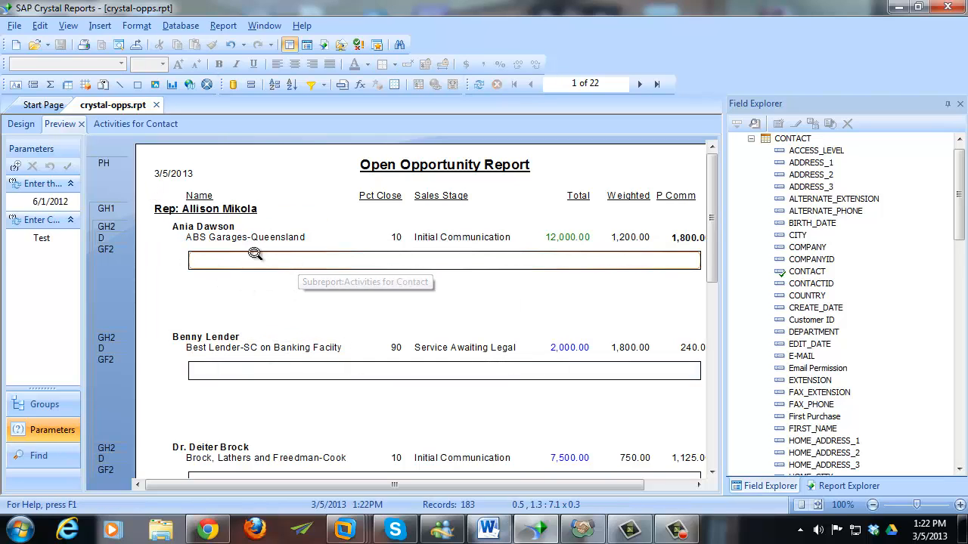
{"action": "left_click", "coordinate": [21, 127]}
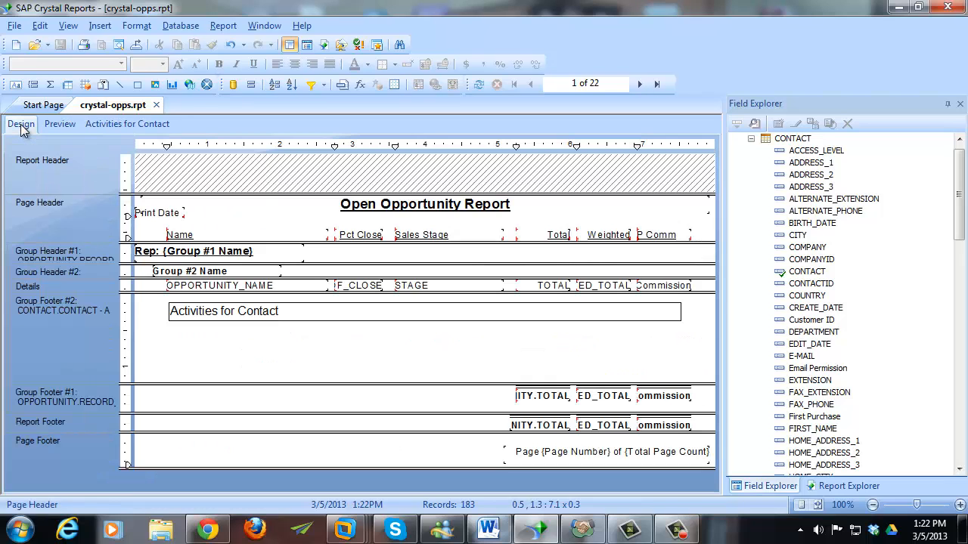
- Open Change Subreport Links for the Activities for Contact subreport
{"action": "right_click", "coordinate": [299, 318]}
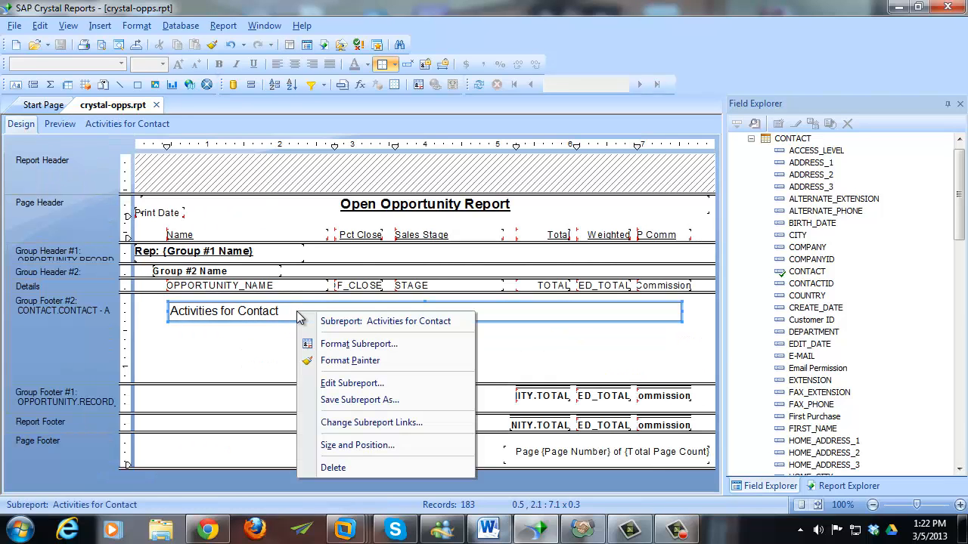
{"action": "left_click", "coordinate": [355, 422]}
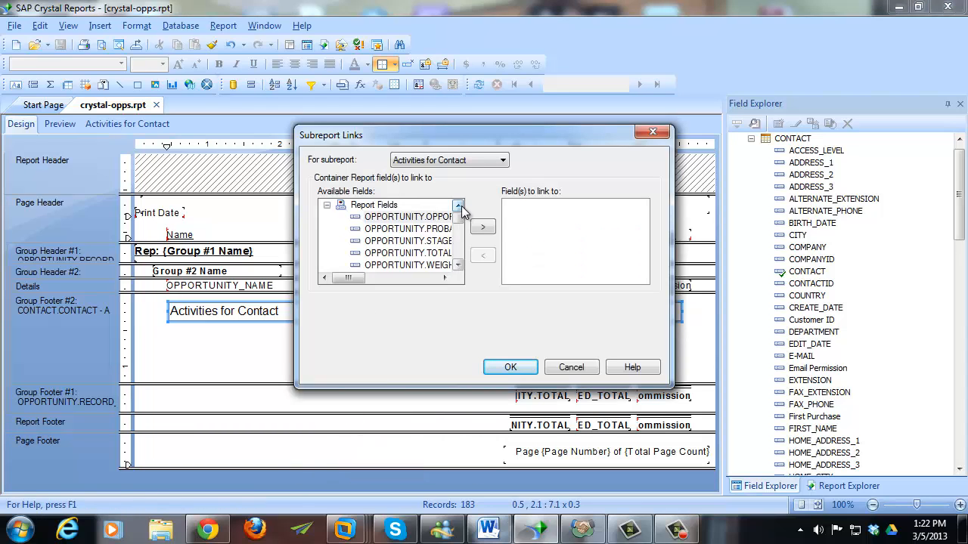
{"action": "left_click_drag", "start_coordinate": [462, 219], "coordinate": [372, 263]}
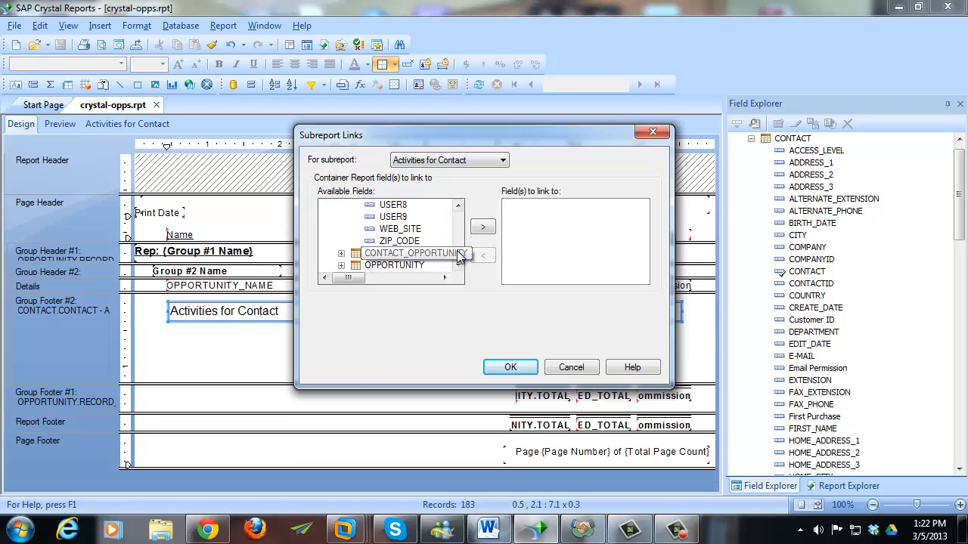
{"action": "left_click_drag", "start_coordinate": [460, 254], "coordinate": [461, 219]}
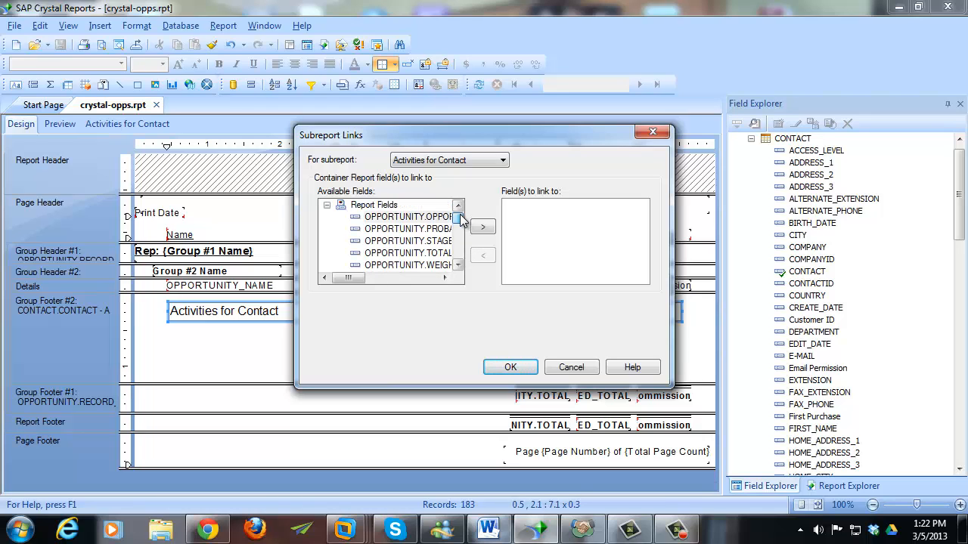
{"action": "left_click", "coordinate": [457, 264]}
{"action": "left_click", "coordinate": [459, 265]}
{"action": "left_click", "coordinate": [459, 265]}
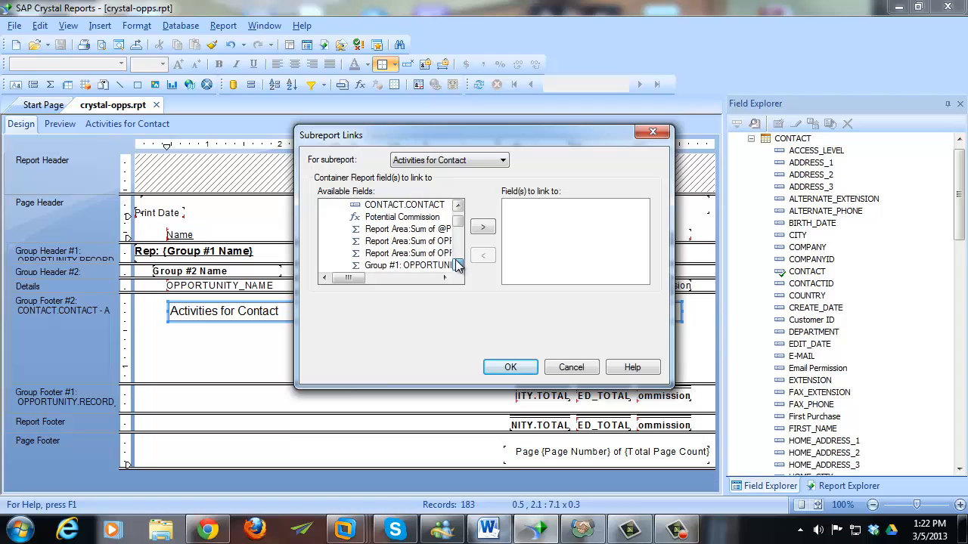
{"action": "left_click", "coordinate": [459, 264]}
{"action": "left_click", "coordinate": [458, 265]}
{"action": "left_click", "coordinate": [459, 265]}
{"action": "left_click", "coordinate": [458, 265]}
{"action": "left_click", "coordinate": [458, 265]}
{"action": "left_click", "coordinate": [458, 265]}
{"action": "double_click", "coordinate": [458, 265]}
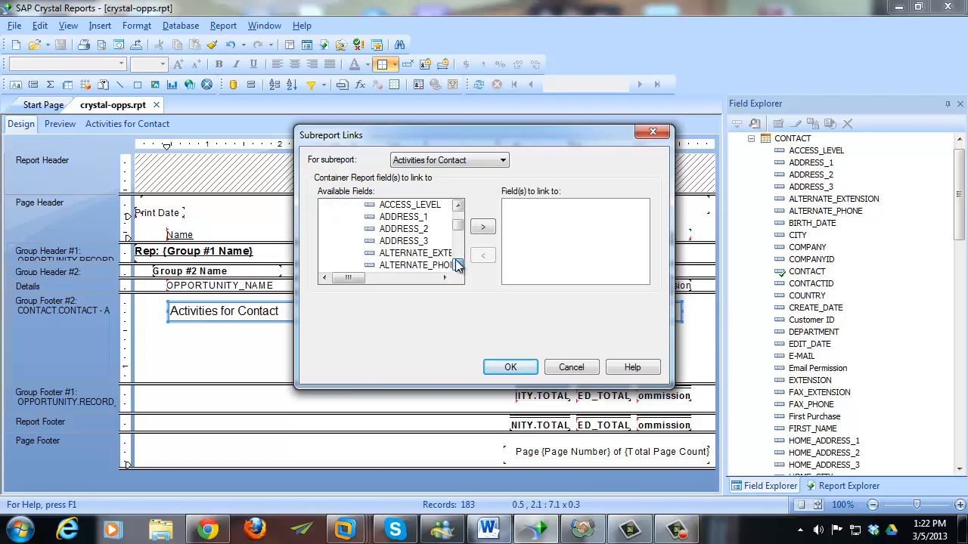
{"action": "double_click", "coordinate": [459, 264]}
{"action": "double_click", "coordinate": [459, 265]}
{"action": "double_click", "coordinate": [459, 264]}
{"action": "left_click", "coordinate": [458, 265]}
- Link the CONTACT field to the subreport's ?Contact Name parameter and preview the report
{"action": "left_click", "coordinate": [400, 242]}
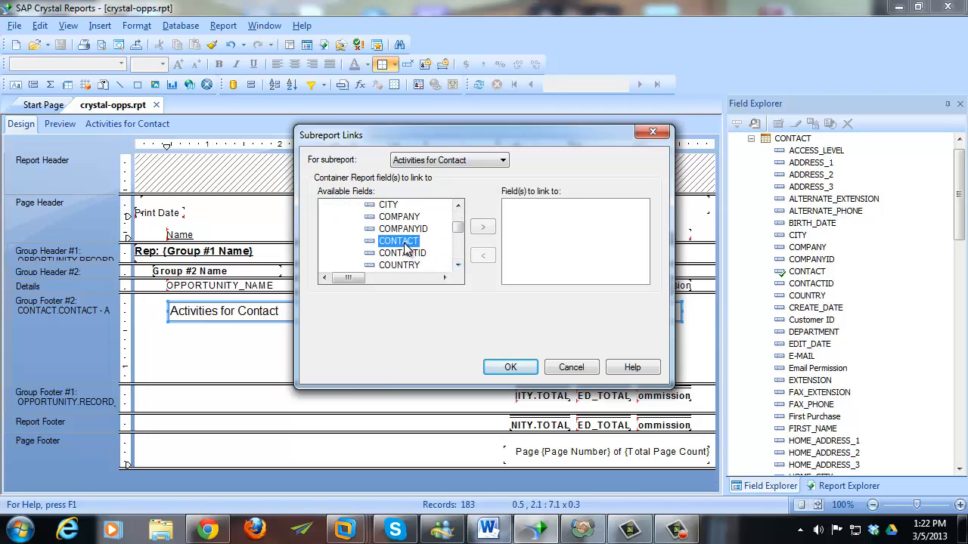
{"action": "left_click", "coordinate": [483, 227]}
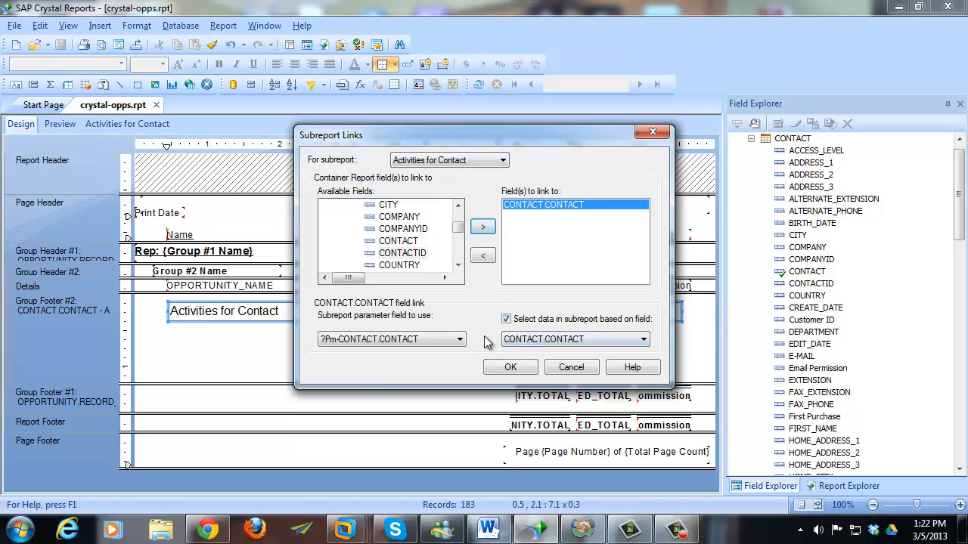
{"action": "left_click", "coordinate": [458, 340]}
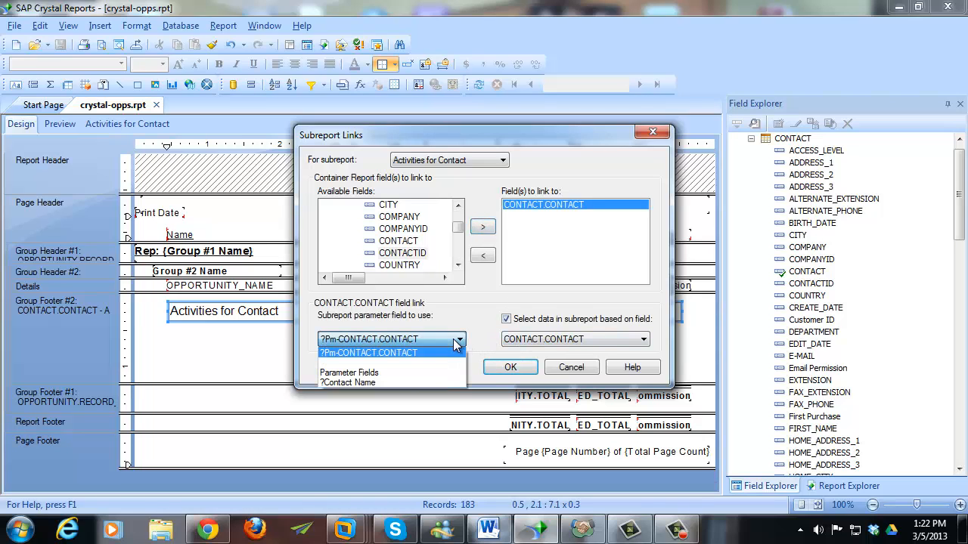
{"action": "left_click", "coordinate": [402, 383]}
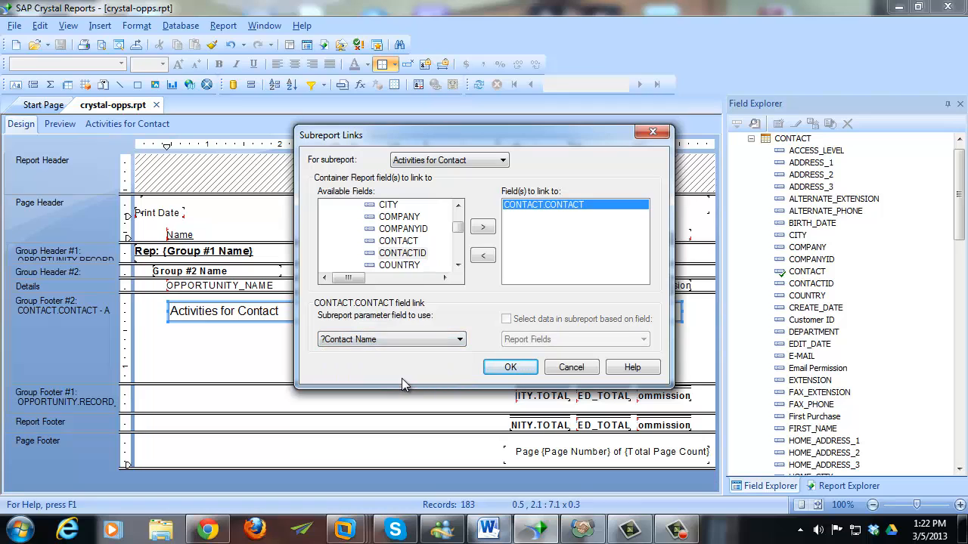
{"action": "left_click", "coordinate": [510, 367]}
{"action": "left_click", "coordinate": [352, 355]}
{"action": "left_click", "coordinate": [70, 127]}
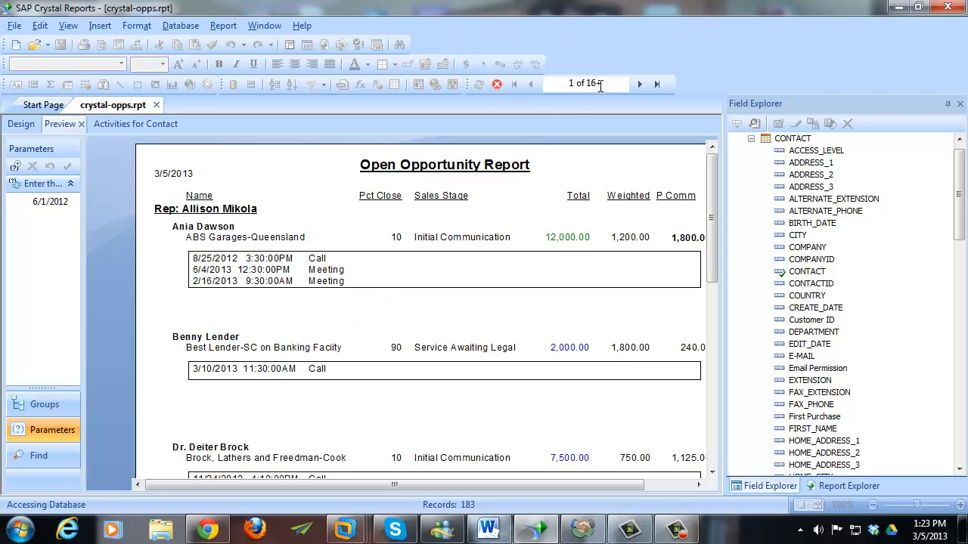
- Stop the preview from loading more pages after checking each contact's activities
{"action": "left_click", "coordinate": [498, 86]}
- Back in Design, open Format Subreport's Border settings for the Activities for Contact subreport
{"action": "left_click", "coordinate": [21, 125]}
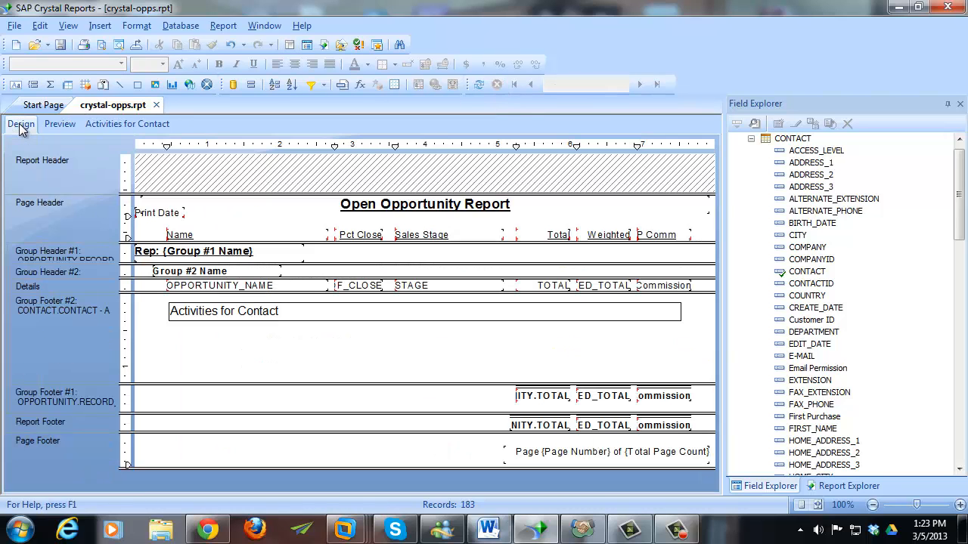
{"action": "left_click", "coordinate": [221, 314]}
{"action": "right_click", "coordinate": [221, 315]}
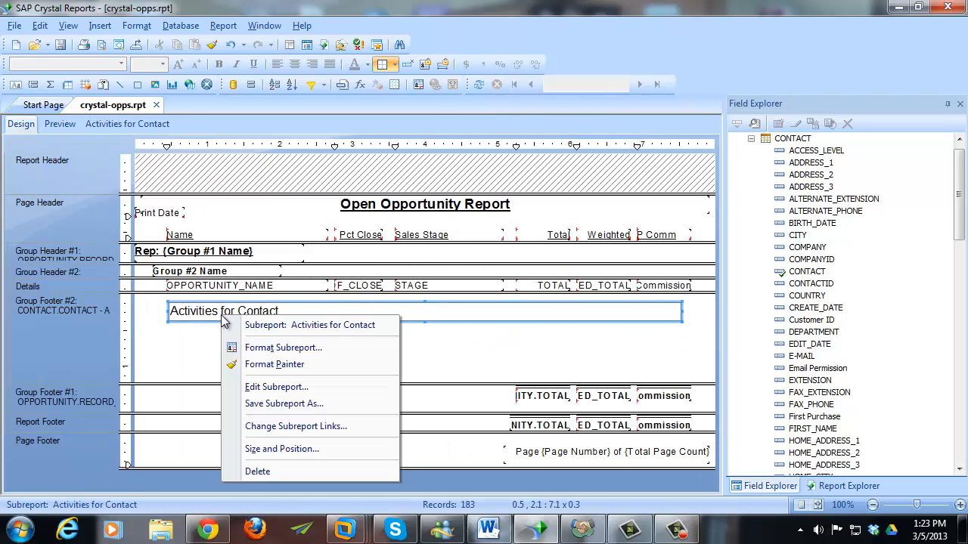
{"action": "left_click", "coordinate": [281, 349]}
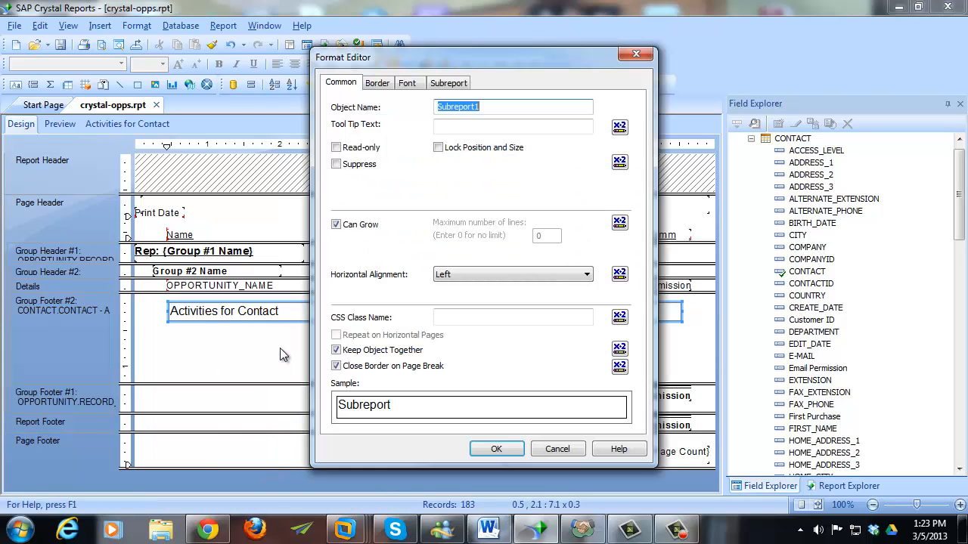
{"action": "left_click", "coordinate": [377, 82]}
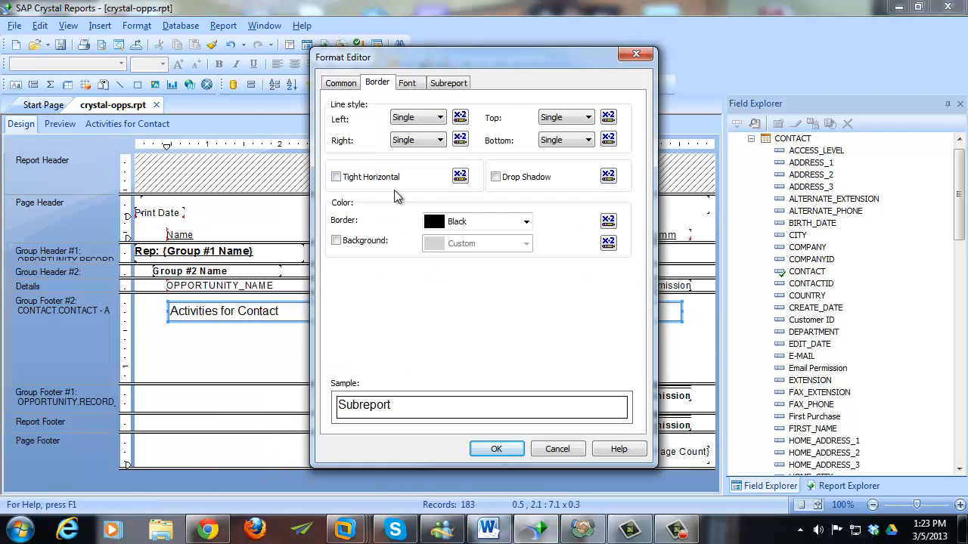
- Set the Left, Right, Top and Bottom borders to None
{"action": "left_click", "coordinate": [418, 119]}
{"action": "left_click", "coordinate": [418, 127]}
{"action": "left_click", "coordinate": [420, 140]}
{"action": "left_click", "coordinate": [418, 151]}
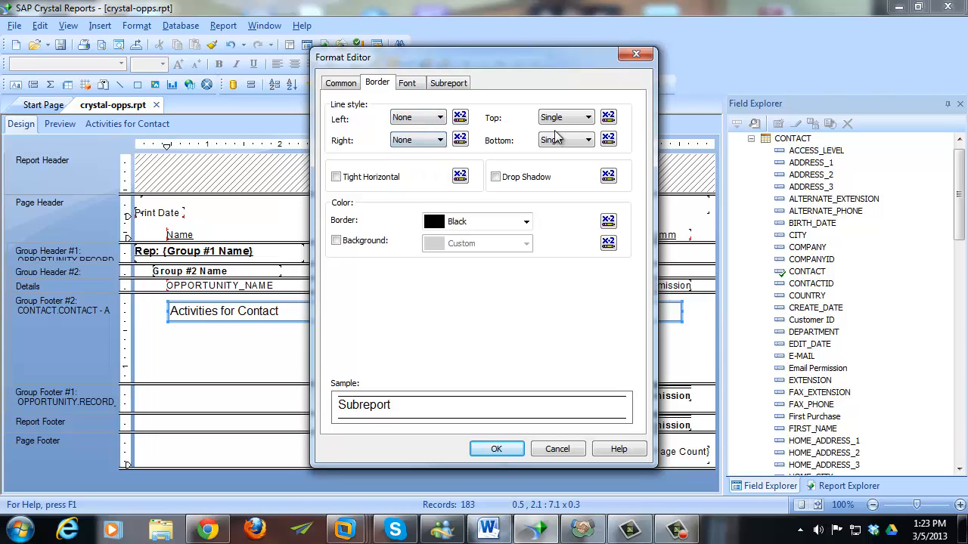
{"action": "left_click", "coordinate": [563, 117]}
{"action": "left_click", "coordinate": [561, 131]}
{"action": "left_click", "coordinate": [567, 140]}
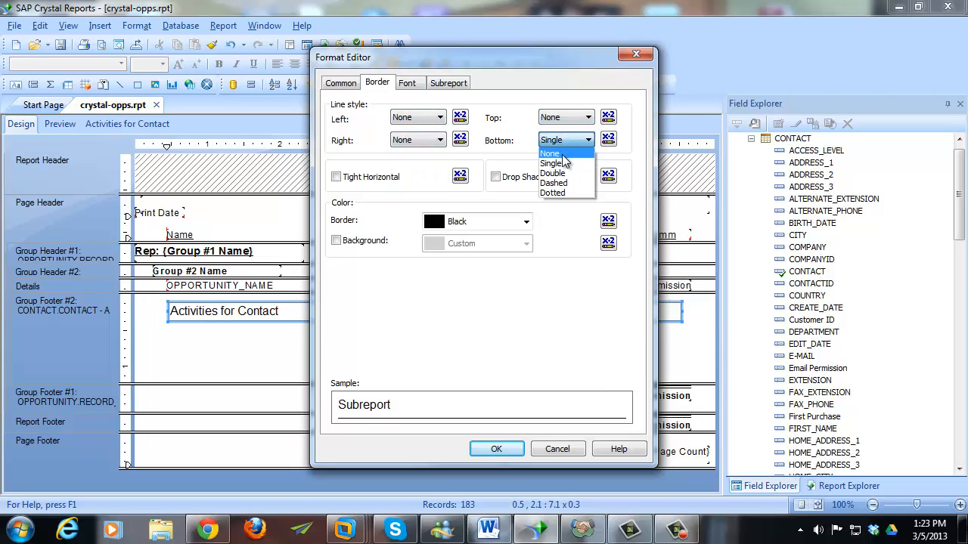
{"action": "left_click", "coordinate": [552, 153]}
{"action": "left_click", "coordinate": [496, 449]}
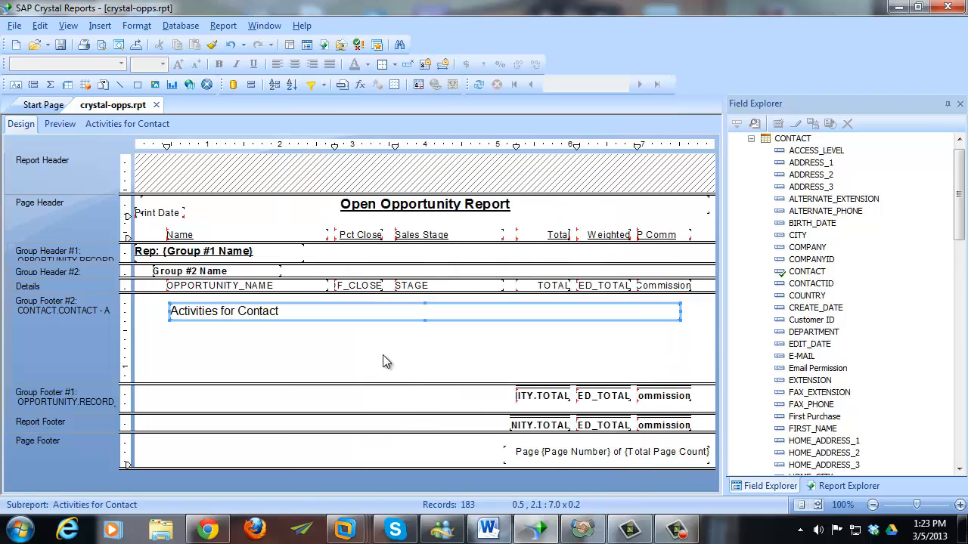
{"action": "left_click", "coordinate": [106, 126]}
- Format the START_DATE_TIME field with the 'March 01, 1999' date style
{"action": "left_click", "coordinate": [195, 224]}
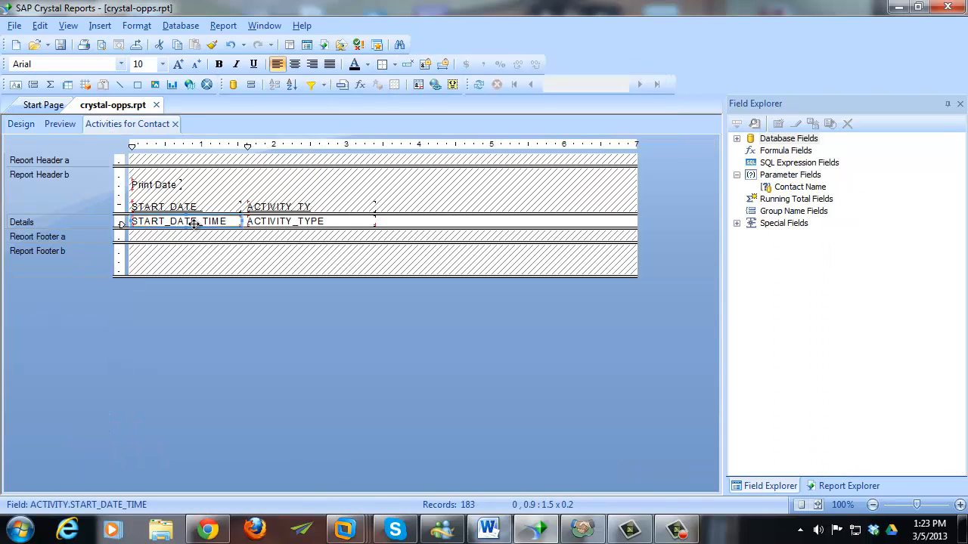
{"action": "right_click", "coordinate": [194, 224]}
{"action": "left_click", "coordinate": [286, 76]}
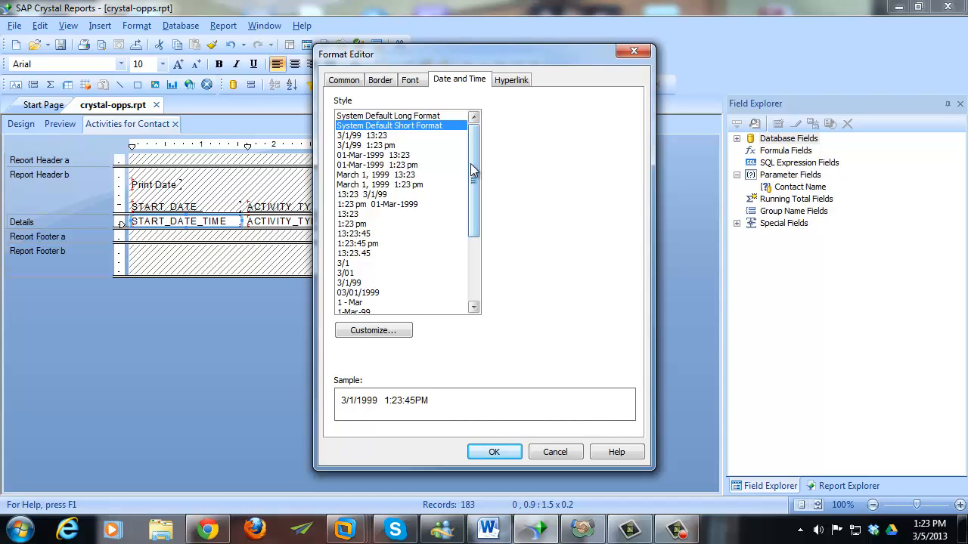
{"action": "left_click", "coordinate": [412, 166]}
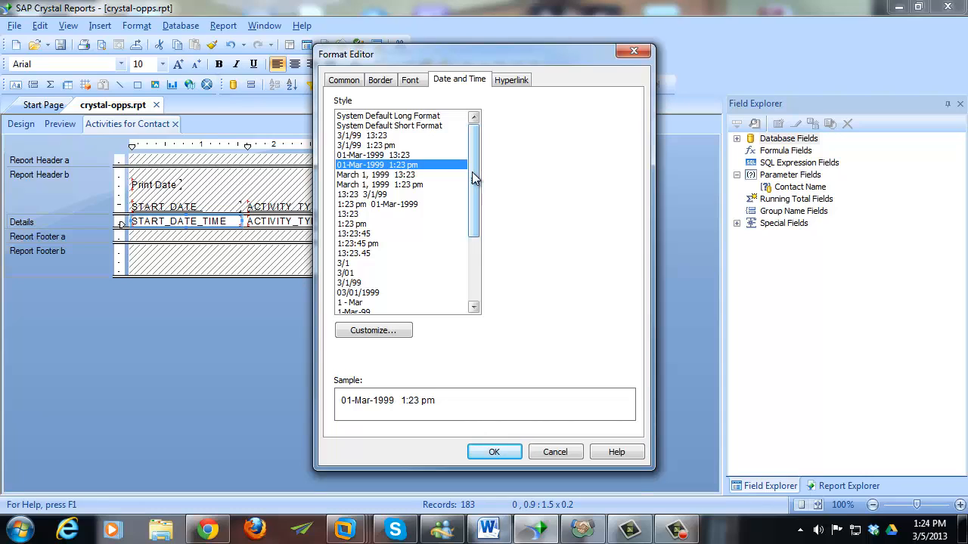
{"action": "left_click_drag", "start_coordinate": [474, 177], "coordinate": [474, 236]}
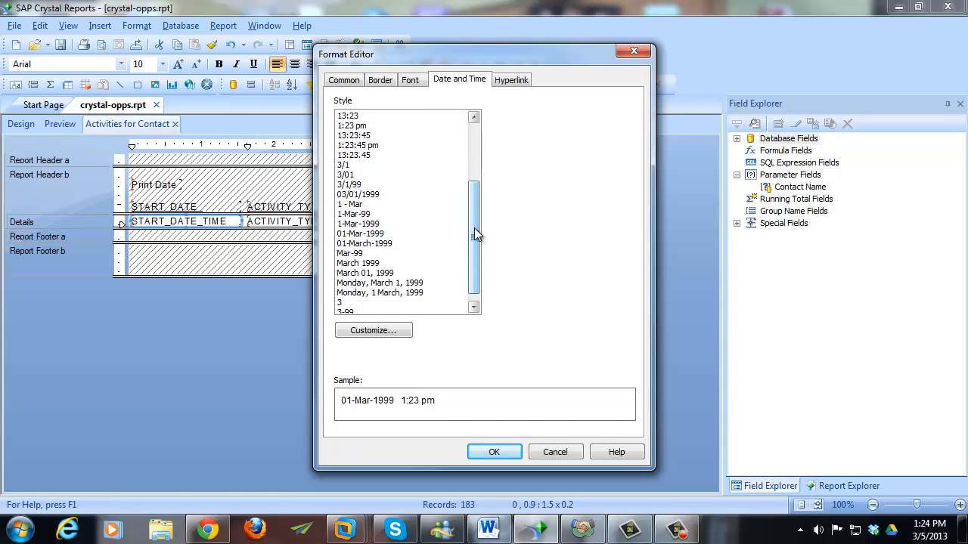
{"action": "left_click", "coordinate": [389, 273]}
{"action": "left_click", "coordinate": [493, 452]}
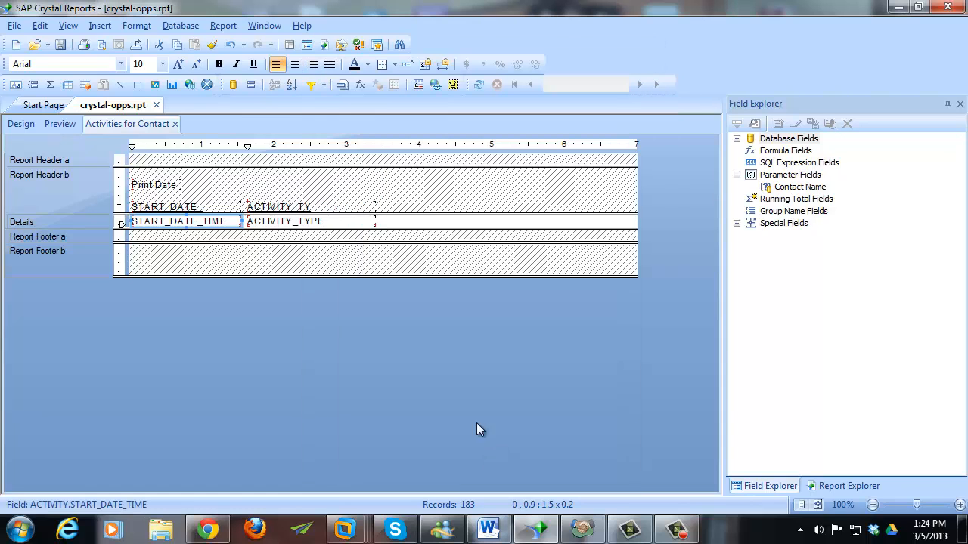
{"action": "left_click", "coordinate": [402, 231]}
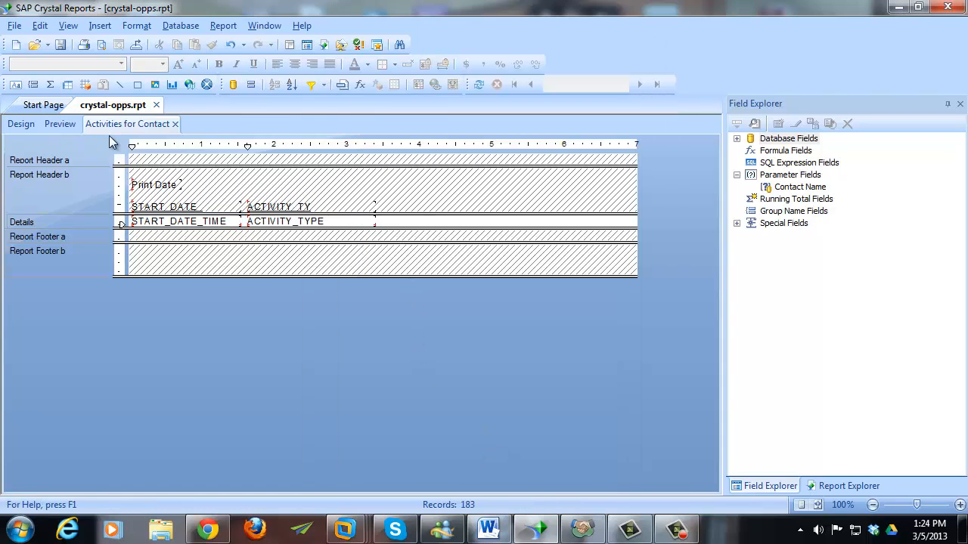
- Preview dates like August 25, 2012, then return to Design and cancel Format Subreport
{"action": "left_click", "coordinate": [60, 124]}
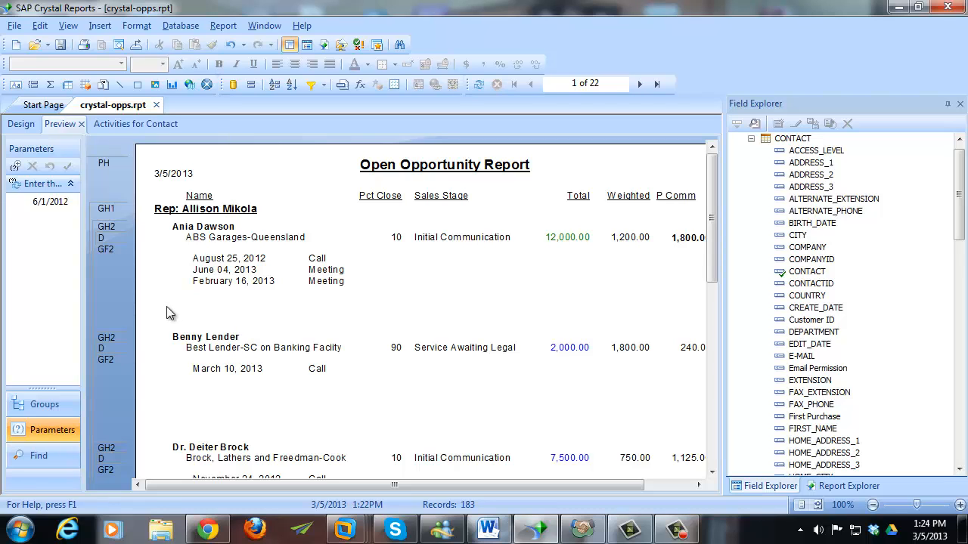
{"action": "left_click", "coordinate": [21, 125]}
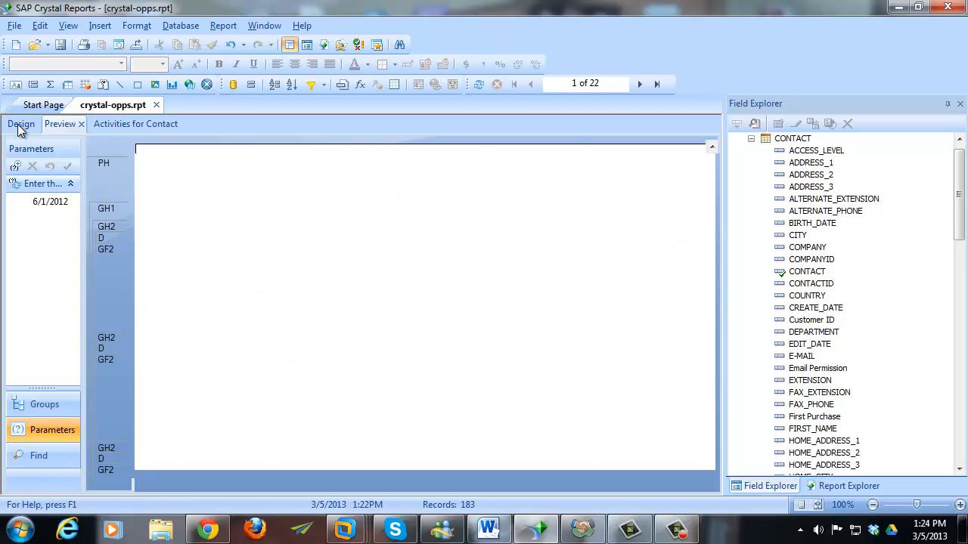
{"action": "left_click", "coordinate": [183, 316]}
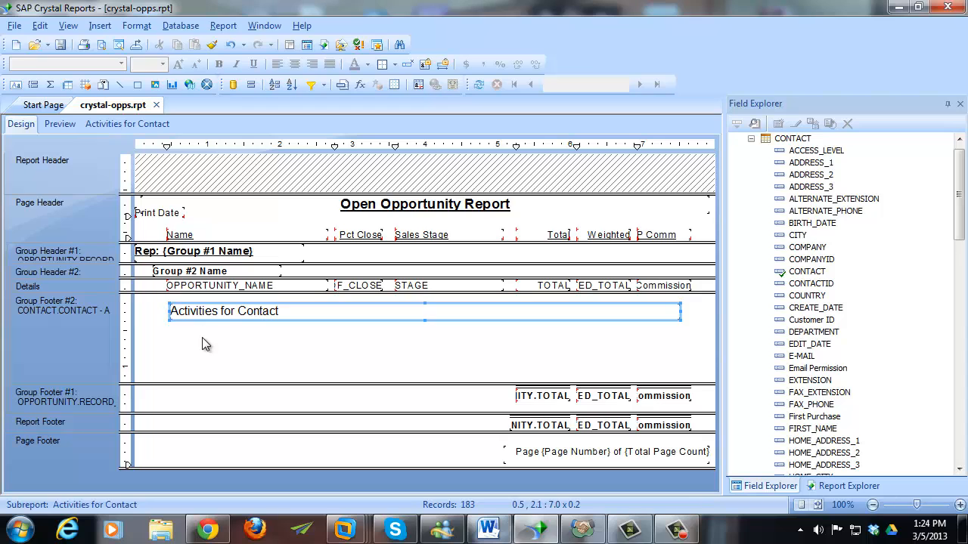
{"action": "right_click", "coordinate": [217, 319]}
{"action": "left_click", "coordinate": [276, 349]}
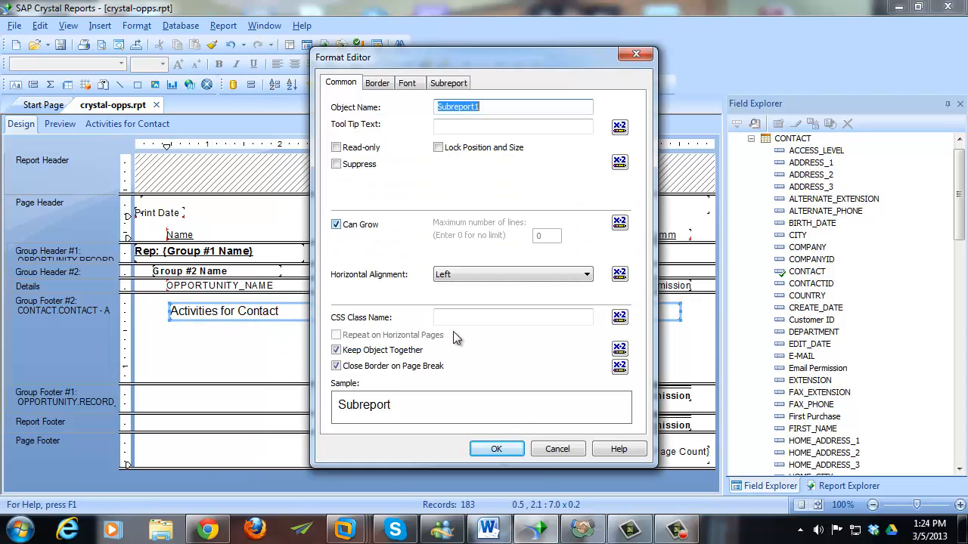
{"action": "left_click", "coordinate": [557, 449]}
{"action": "left_click", "coordinate": [276, 378]}
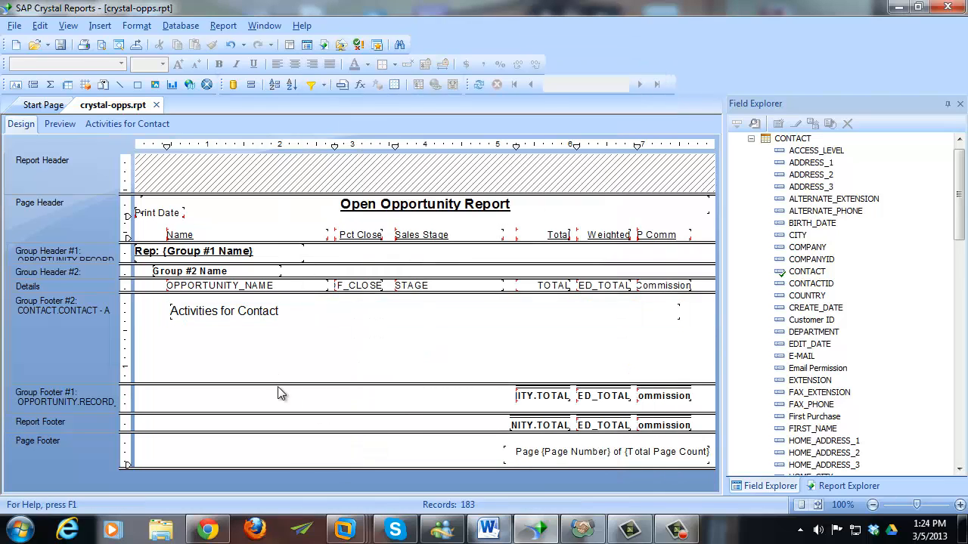
- Resize Group Footer #2's height, checking the spacing between contacts in Preview twice
{"action": "left_click_drag", "start_coordinate": [279, 376], "coordinate": [284, 325]}
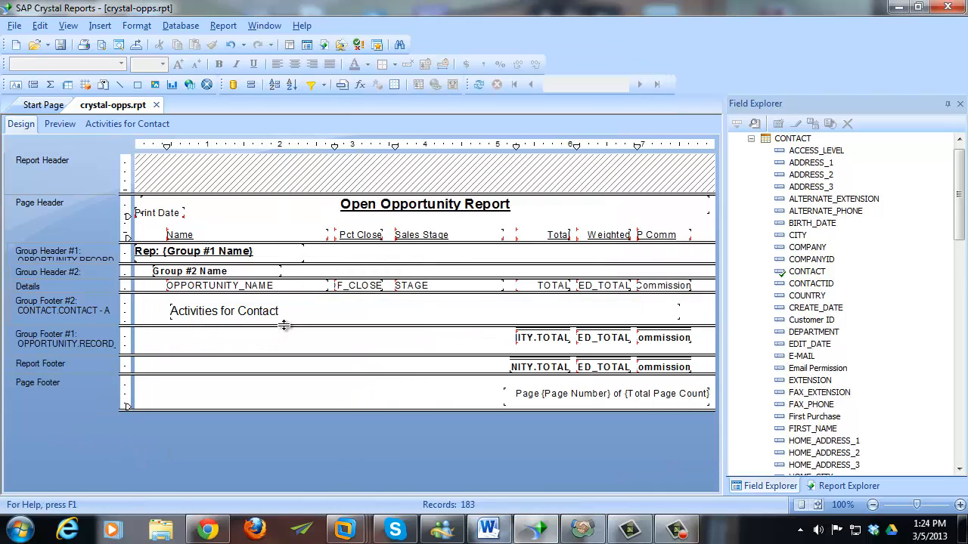
{"action": "left_click", "coordinate": [60, 126]}
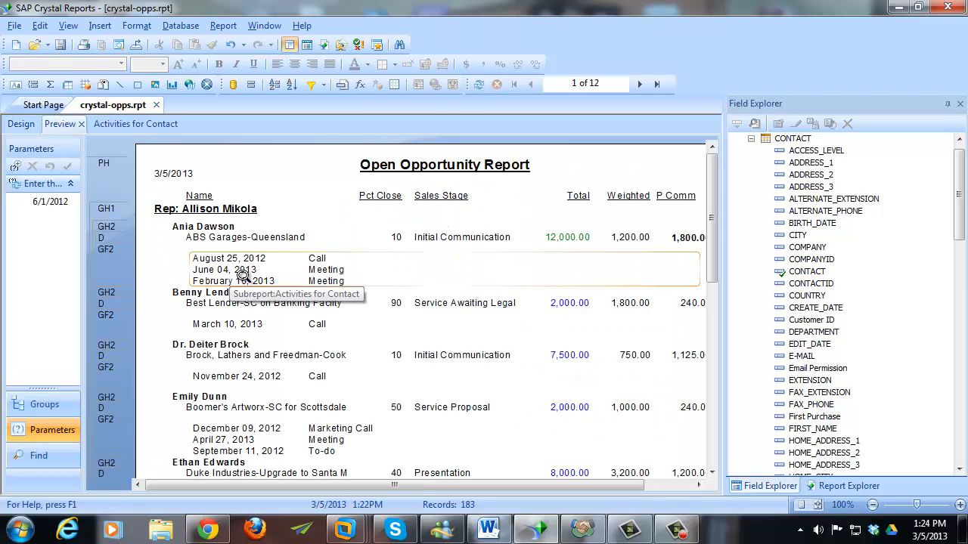
{"action": "left_click", "coordinate": [21, 124]}
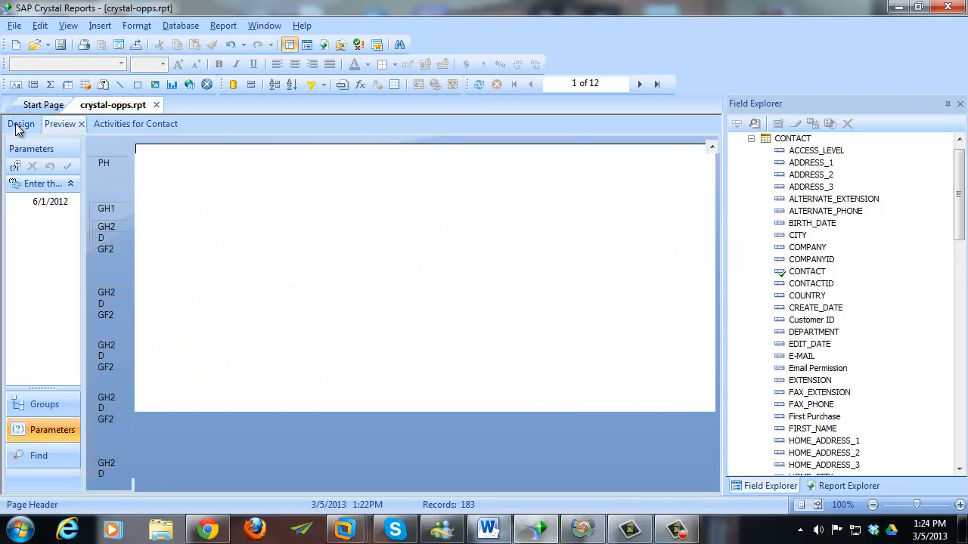
{"action": "left_click_drag", "start_coordinate": [199, 326], "coordinate": [198, 340]}
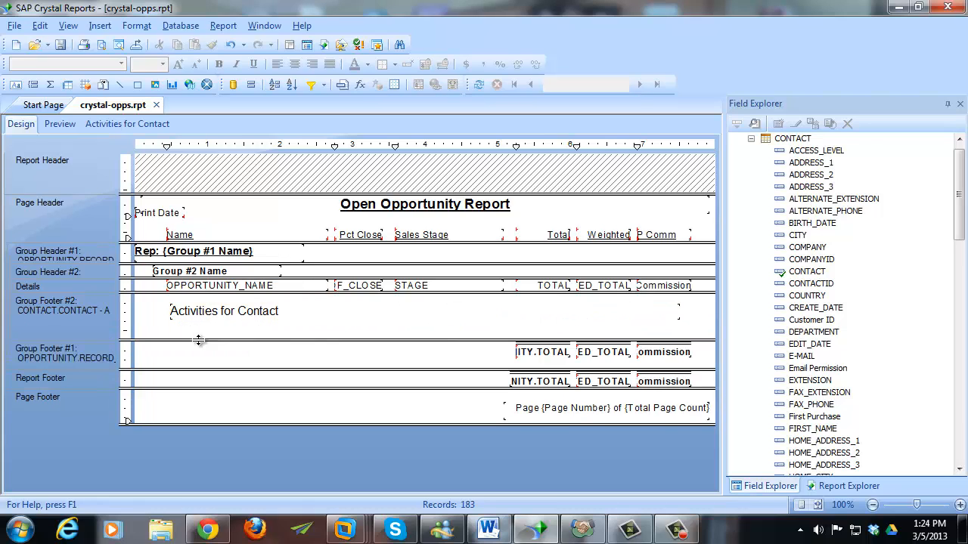
{"action": "left_click", "coordinate": [60, 125]}
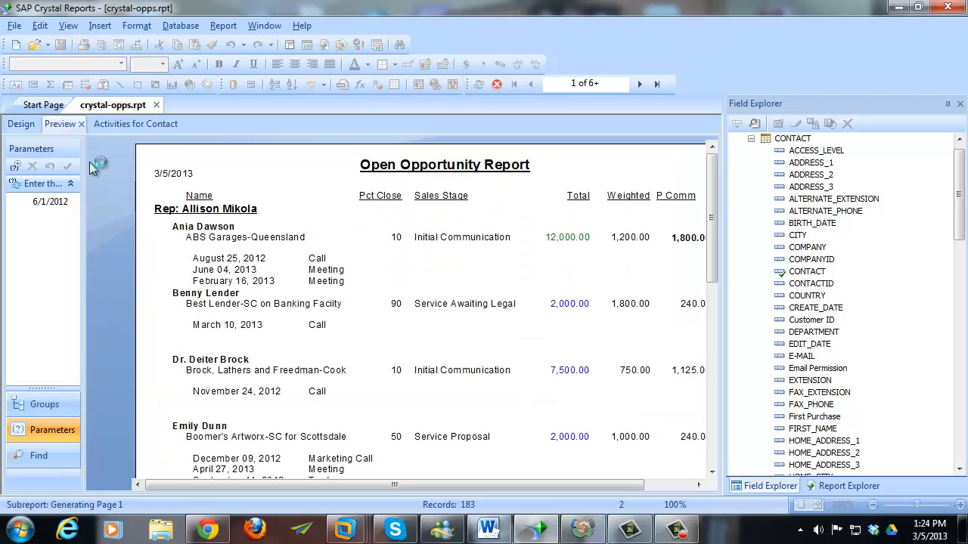
{"action": "left_click", "coordinate": [20, 124]}
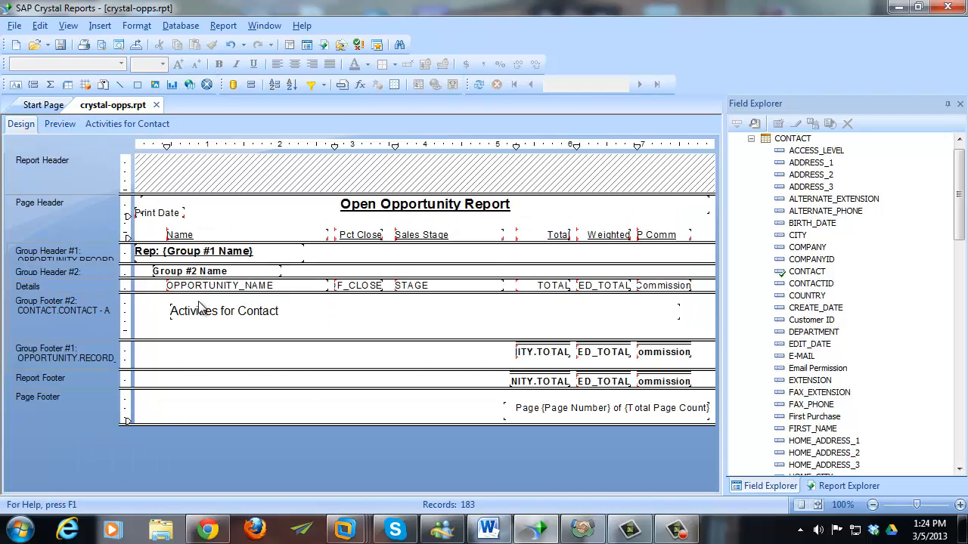
- Move the Activities for Contact subreport slightly down and left
{"action": "left_click", "coordinate": [198, 311]}
{"action": "left_click_drag", "start_coordinate": [198, 311], "coordinate": [194, 318]}
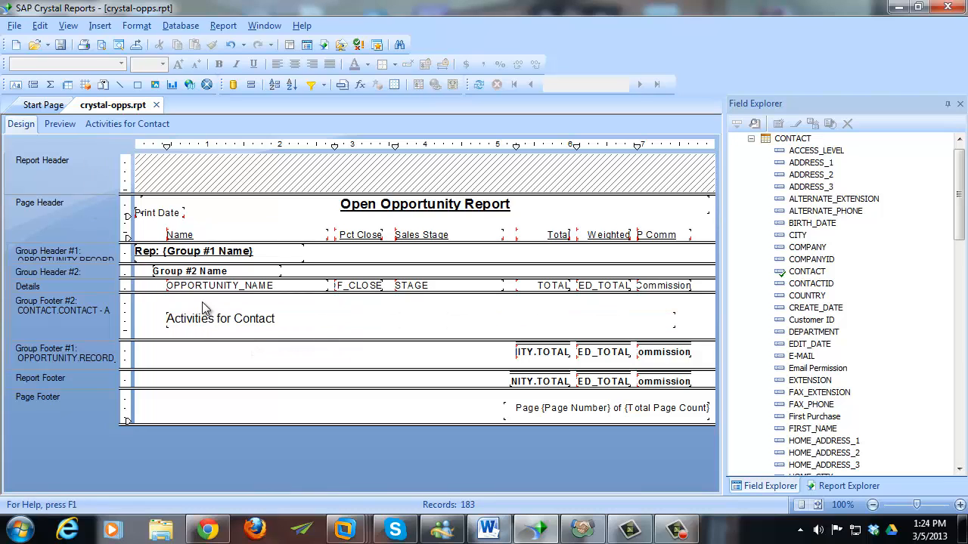
{"action": "left_click", "coordinate": [99, 24]}
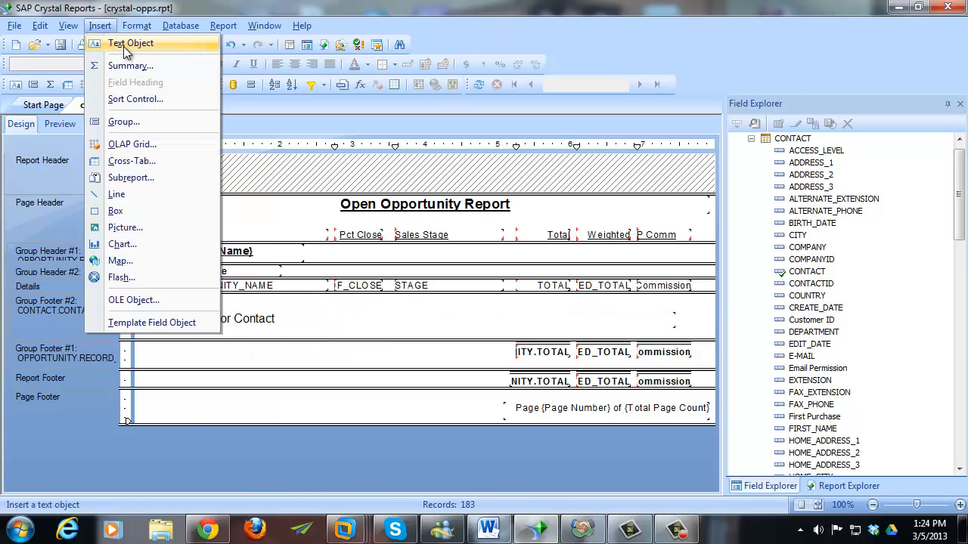
- Add an 'Activities' text label just above the subreport in Group Footer #2
{"action": "left_click", "coordinate": [127, 42]}
{"action": "left_click_drag", "start_coordinate": [168, 295], "coordinate": [280, 306]}
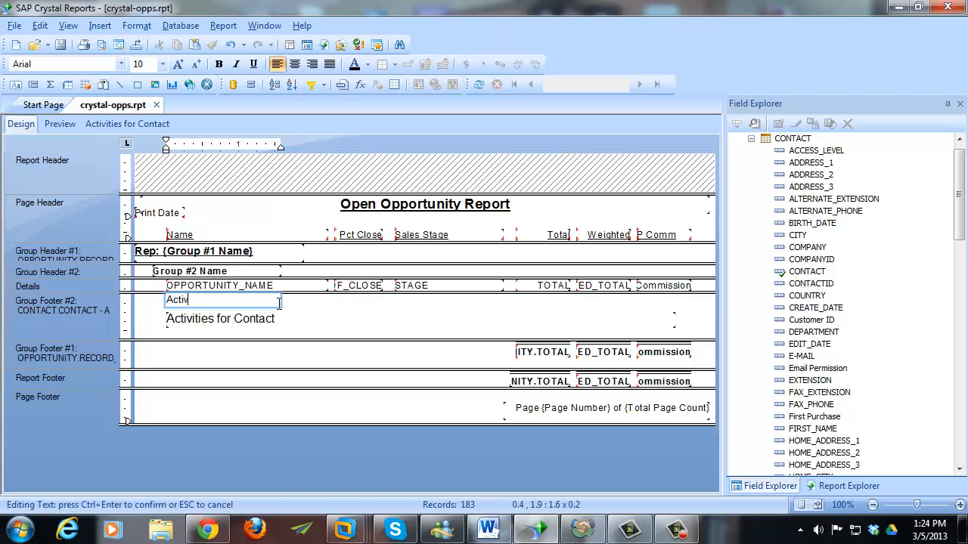
{"action": "left_click", "coordinate": [155, 307]}
{"action": "left_click", "coordinate": [190, 301]}
{"action": "left_click_drag", "start_coordinate": [191, 301], "coordinate": [191, 304]}
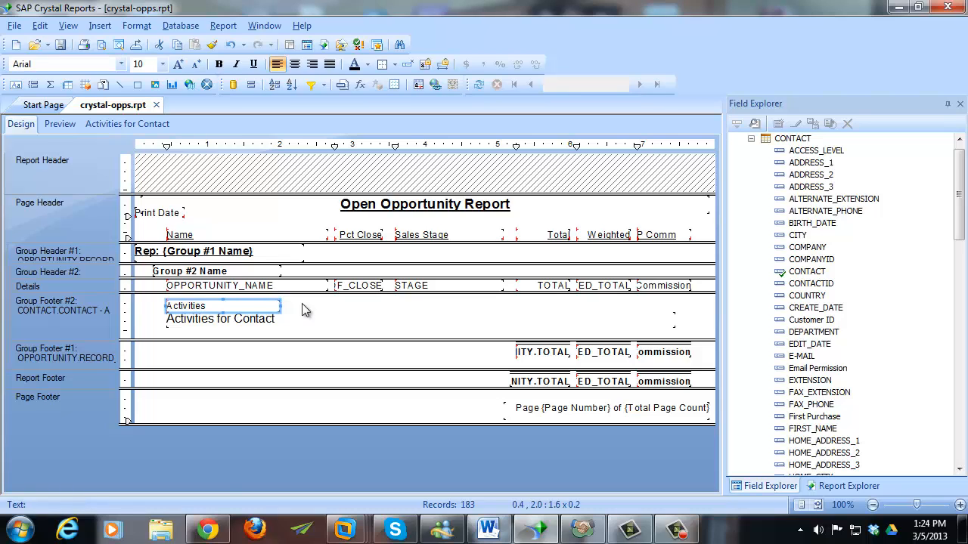
{"action": "left_click", "coordinate": [305, 306]}
{"action": "left_click", "coordinate": [241, 306]}
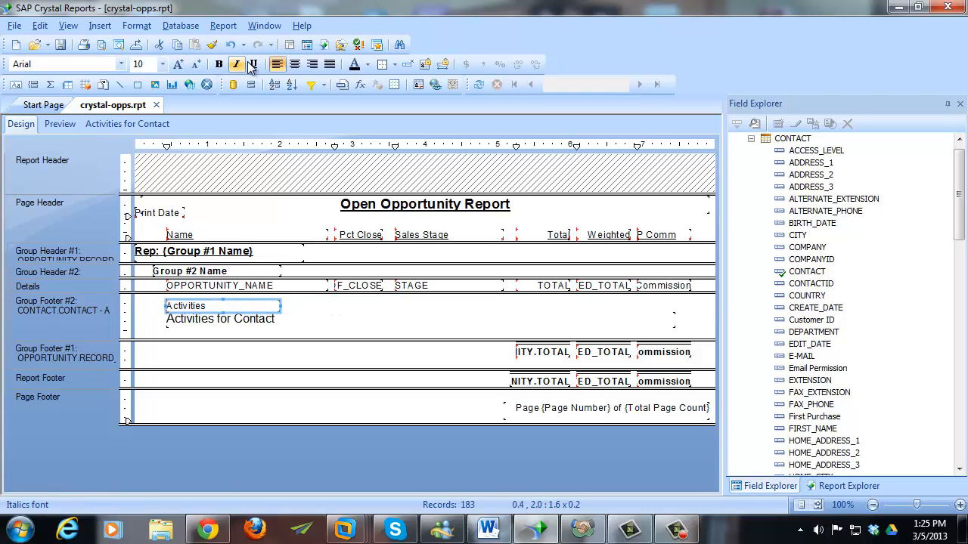
{"action": "left_click", "coordinate": [304, 313]}
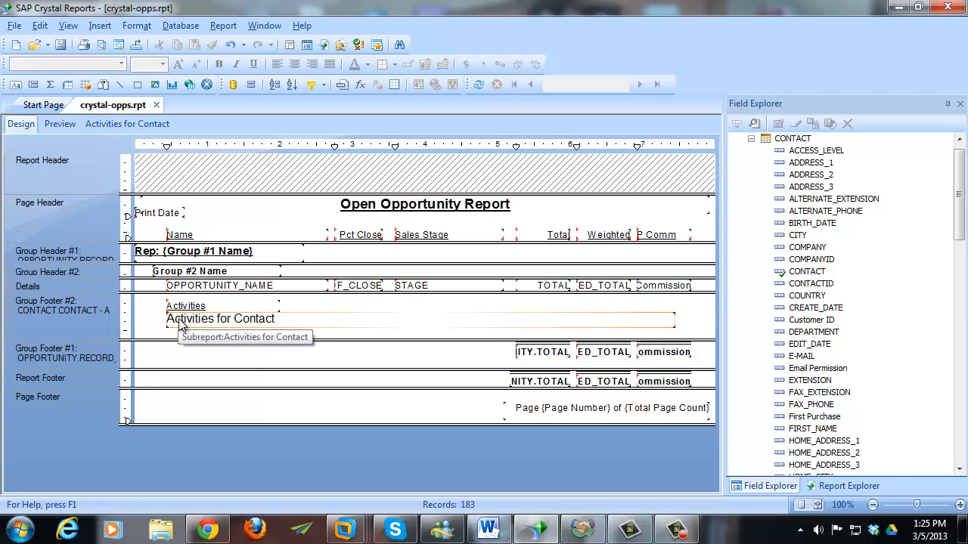
{"action": "left_click", "coordinate": [108, 125]}
- Add a new Select Expert record condition on the ACTIVITY.CLEARED field
{"action": "left_click", "coordinate": [223, 25]}
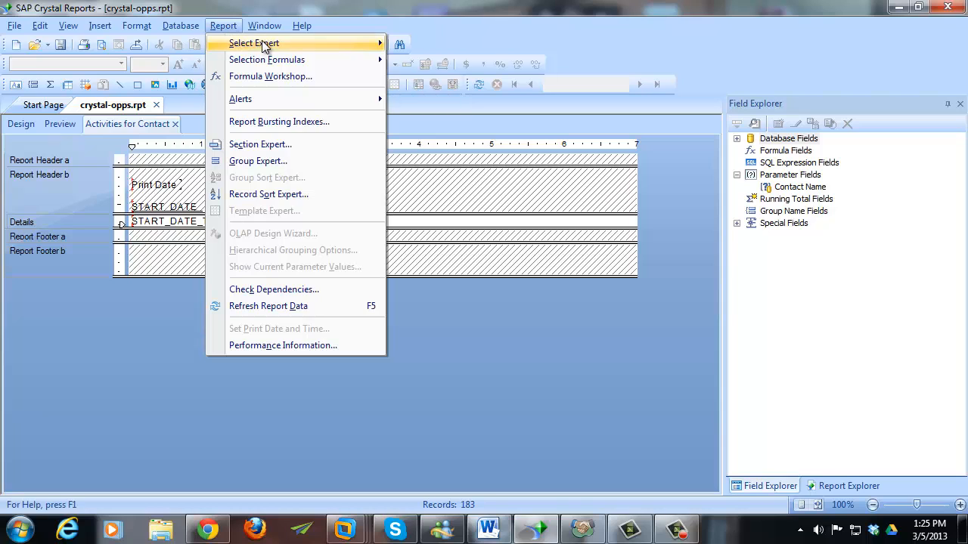
{"action": "mouse_move", "coordinate": [264, 44]}
{"action": "left_click", "coordinate": [423, 44]}
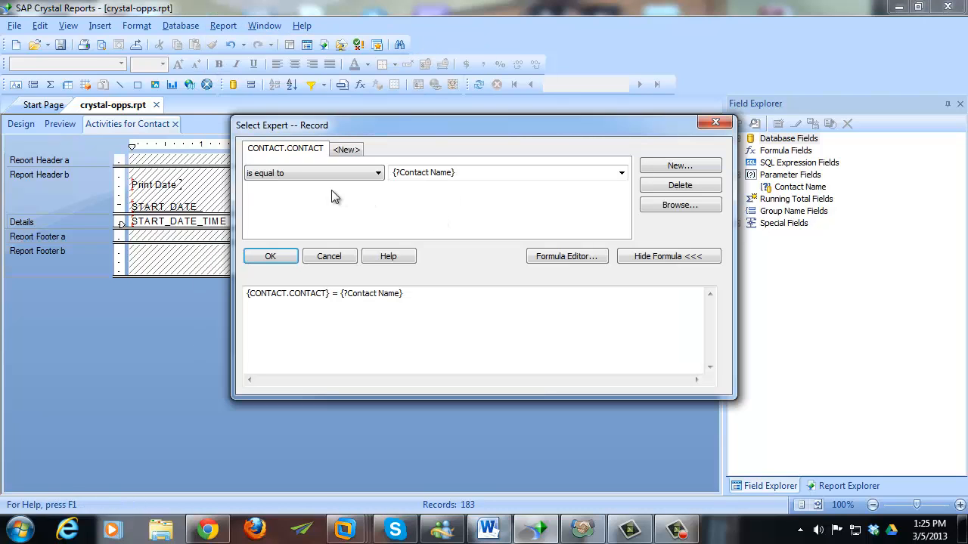
{"action": "left_click", "coordinate": [346, 149]}
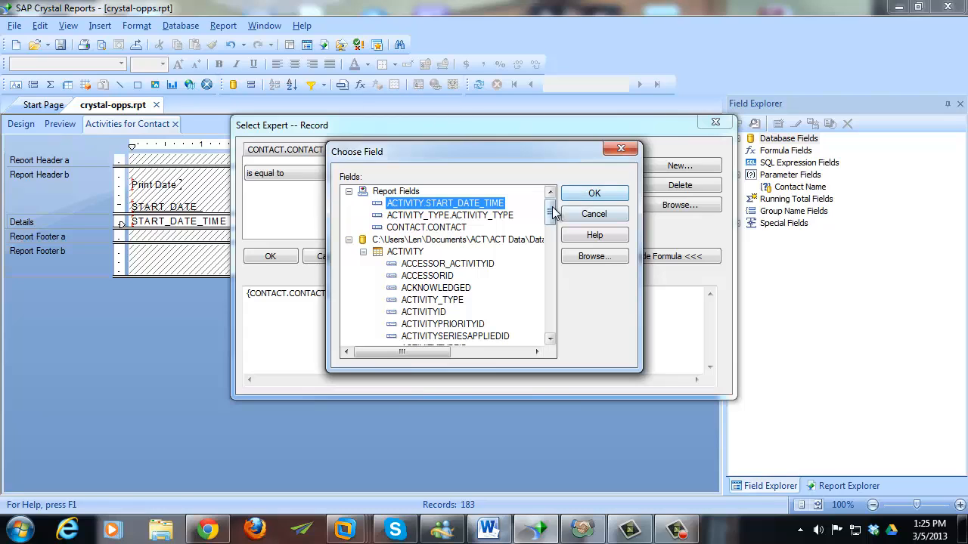
{"action": "left_click_drag", "start_coordinate": [552, 212], "coordinate": [552, 231]}
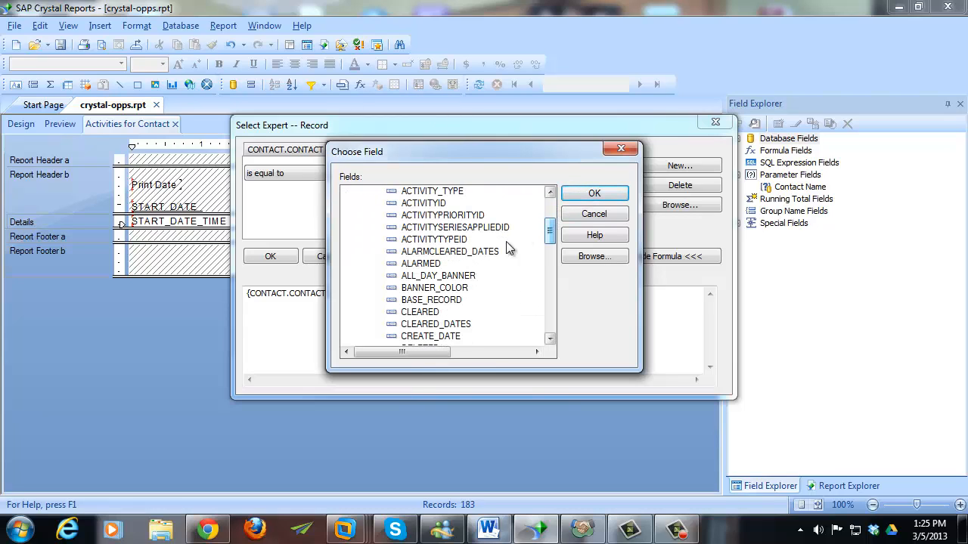
{"action": "left_click", "coordinate": [461, 251]}
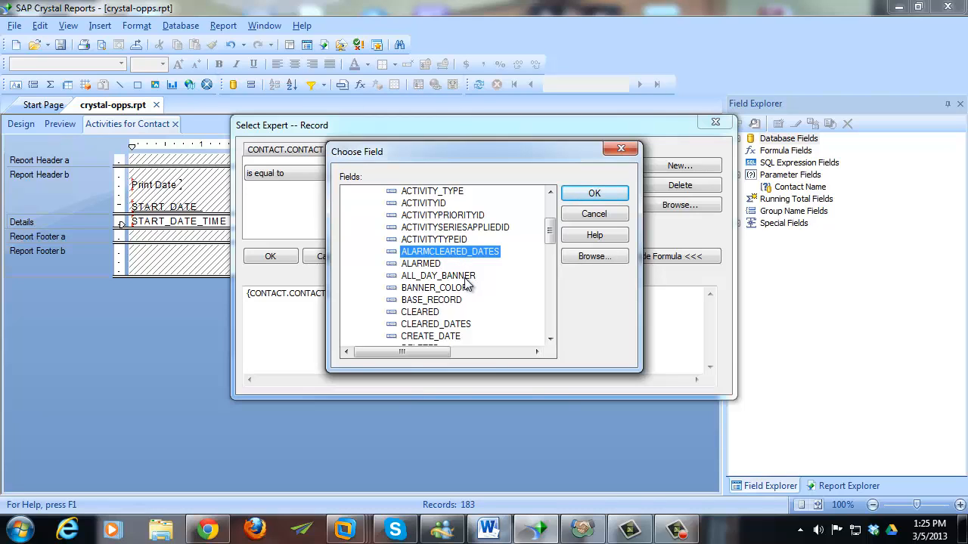
{"action": "left_click", "coordinate": [453, 276]}
{"action": "key", "text": "Down"}
{"action": "key", "text": "Down"}
{"action": "key", "text": "Down"}
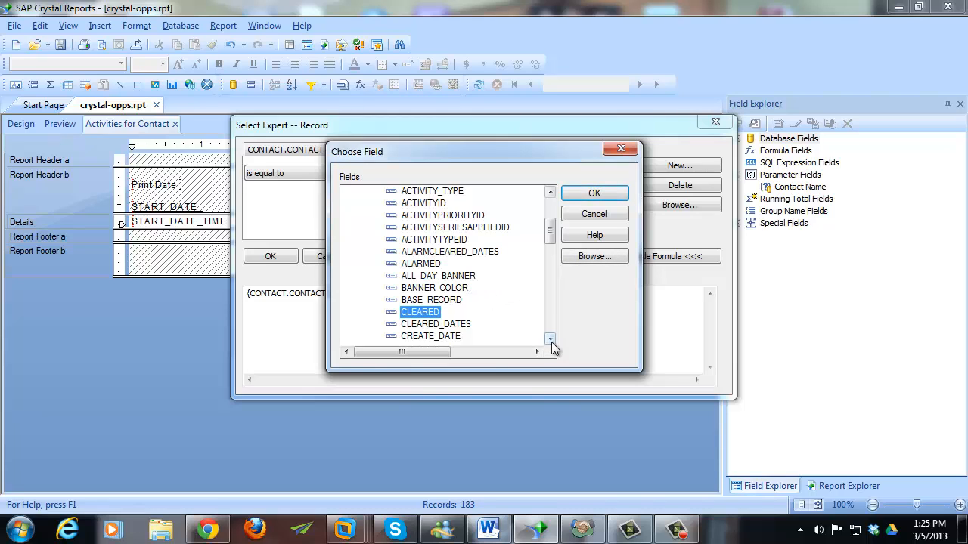
{"action": "left_click", "coordinate": [551, 342]}
{"action": "left_click", "coordinate": [551, 342]}
{"action": "left_click", "coordinate": [576, 195]}
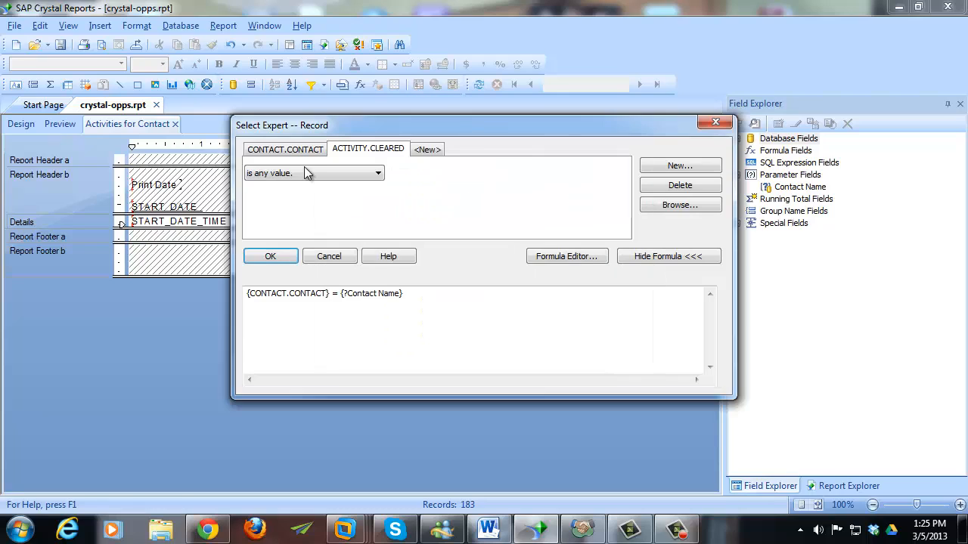
- Require ACTIVITY.CLEARED to be equal to No and apply the selection
{"action": "left_click", "coordinate": [306, 173]}
{"action": "left_click", "coordinate": [303, 190]}
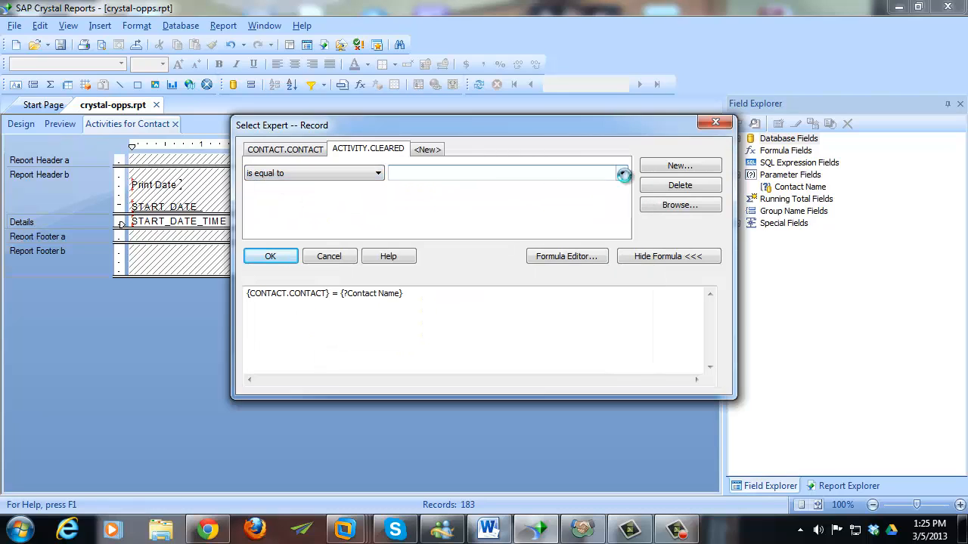
{"action": "left_click", "coordinate": [622, 174]}
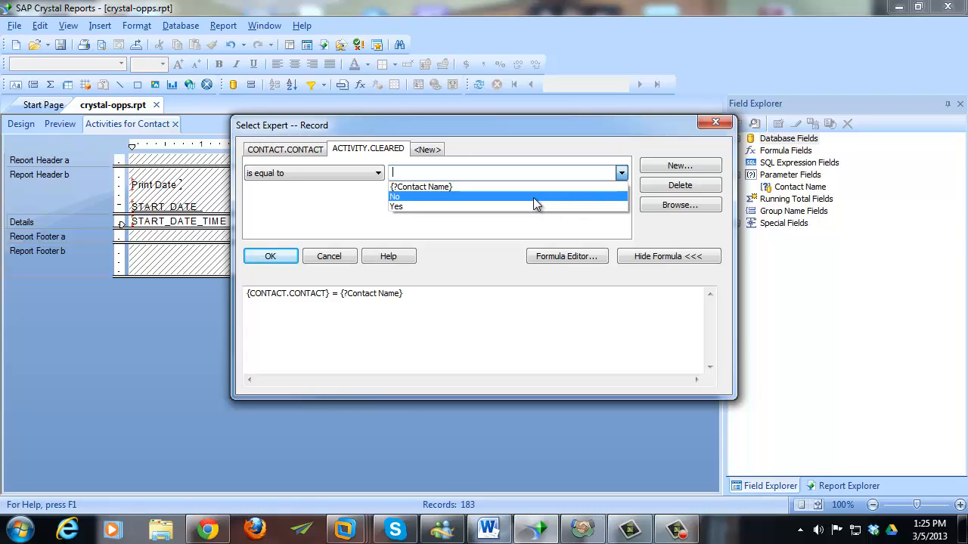
{"action": "left_click", "coordinate": [460, 196]}
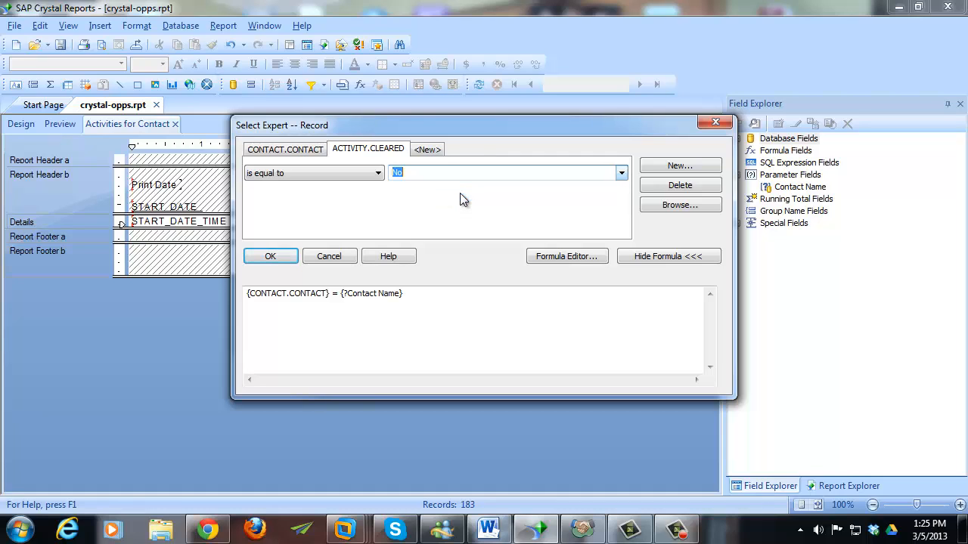
{"action": "left_click", "coordinate": [282, 259]}
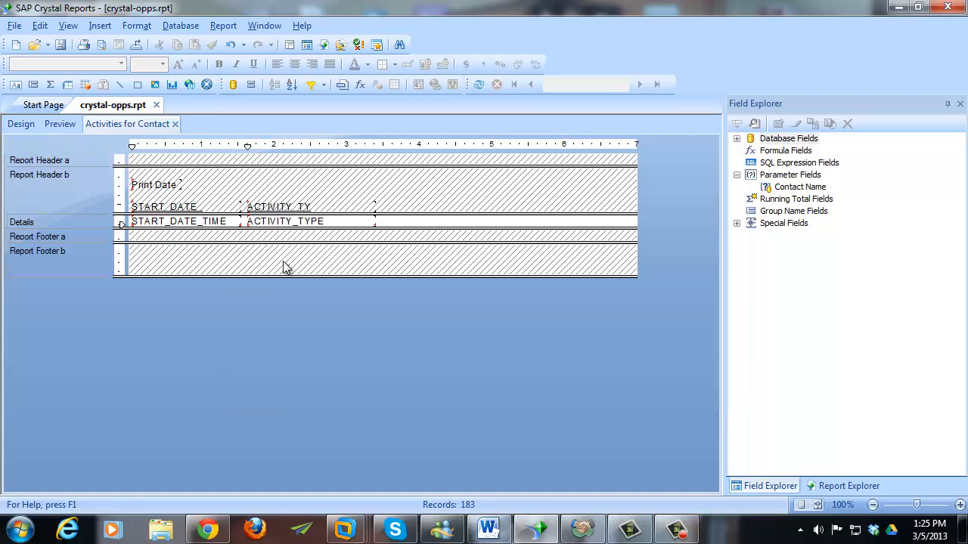
- Save crystal-opps.rpt without report data, preview the filtered activities, then return to Design
{"action": "left_click", "coordinate": [64, 46]}
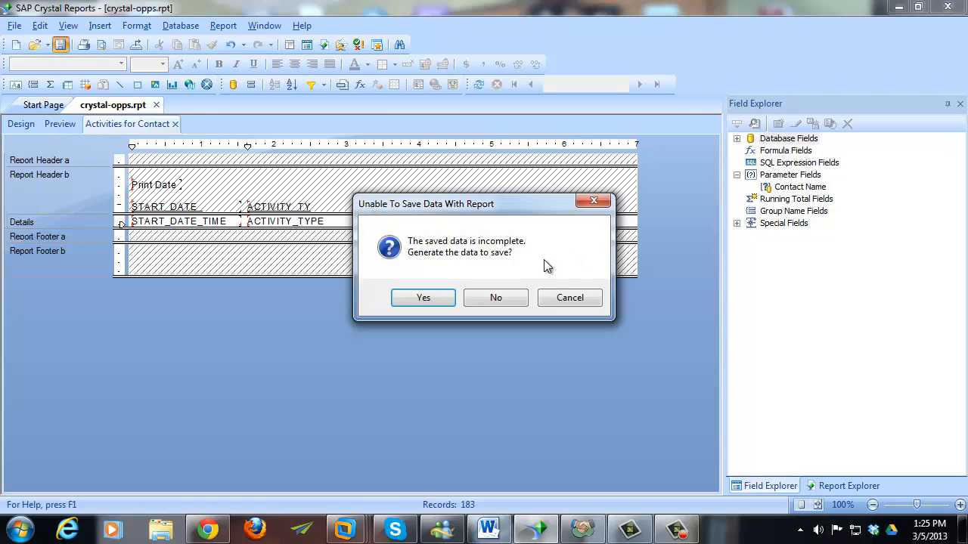
{"action": "left_click", "coordinate": [511, 300]}
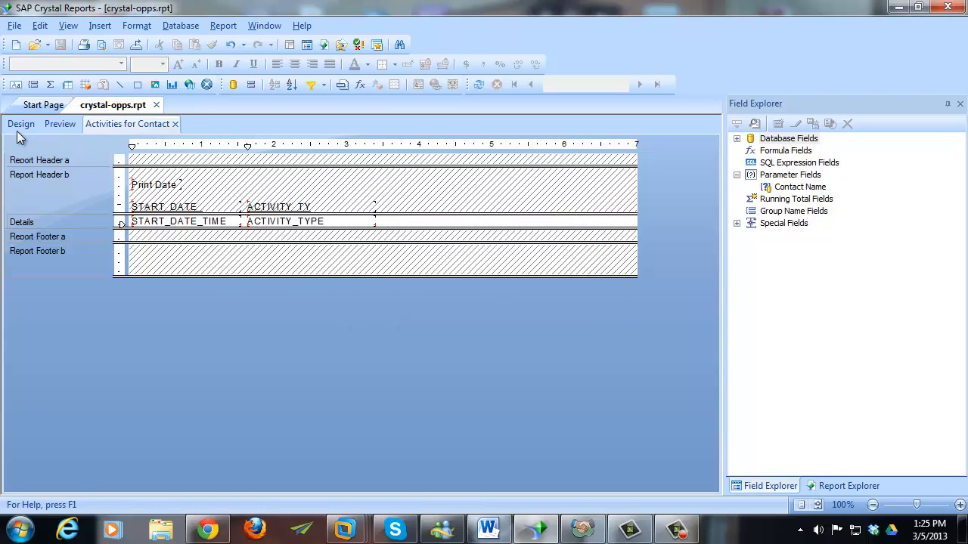
{"action": "left_click", "coordinate": [60, 125]}
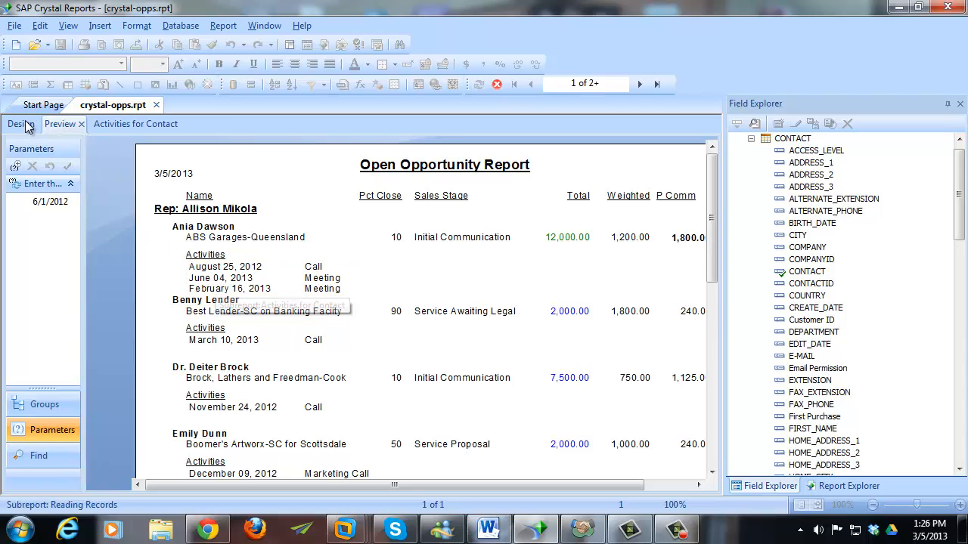
{"action": "left_click", "coordinate": [497, 86]}
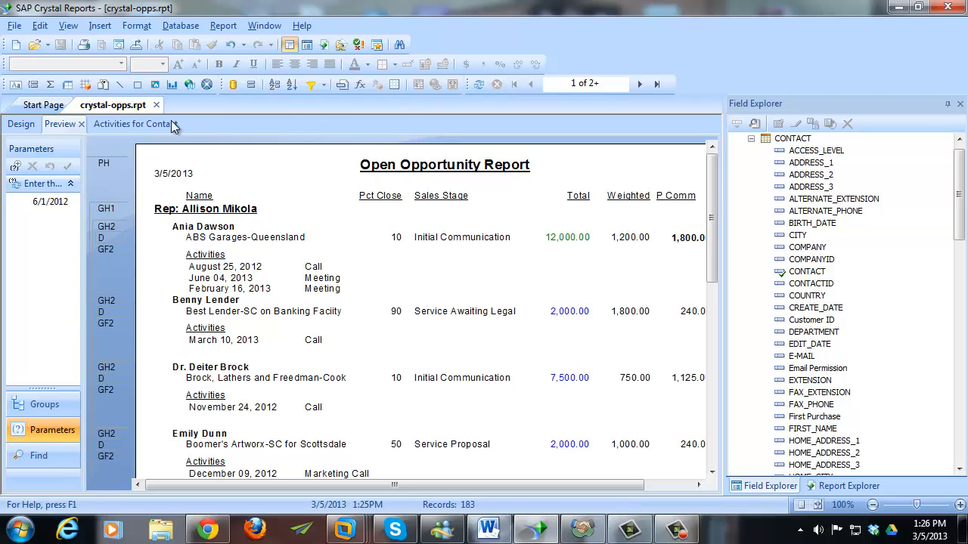
{"action": "left_click", "coordinate": [22, 124]}
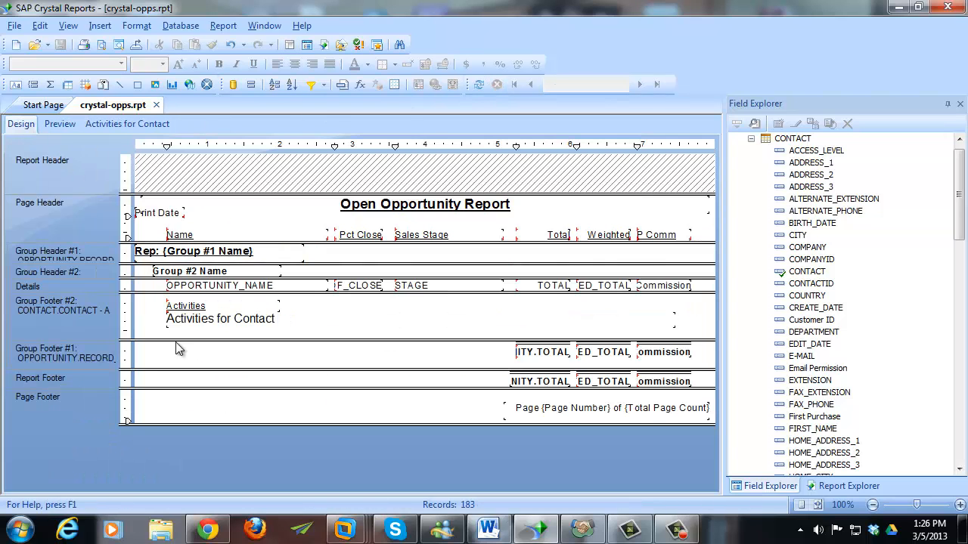
- Shorten Group Footer #2 slightly and insert a new section below it
{"action": "left_click_drag", "start_coordinate": [176, 341], "coordinate": [177, 337]}
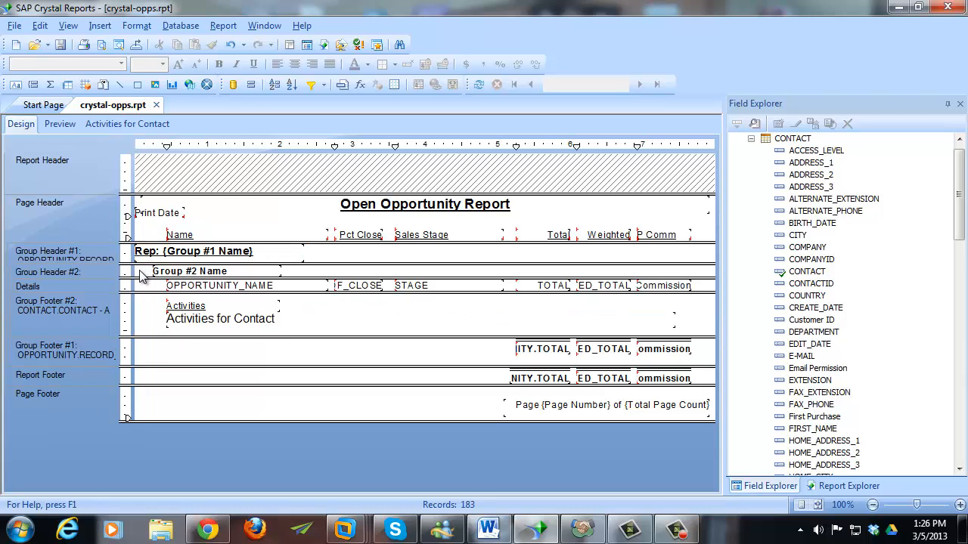
{"action": "right_click", "coordinate": [83, 315]}
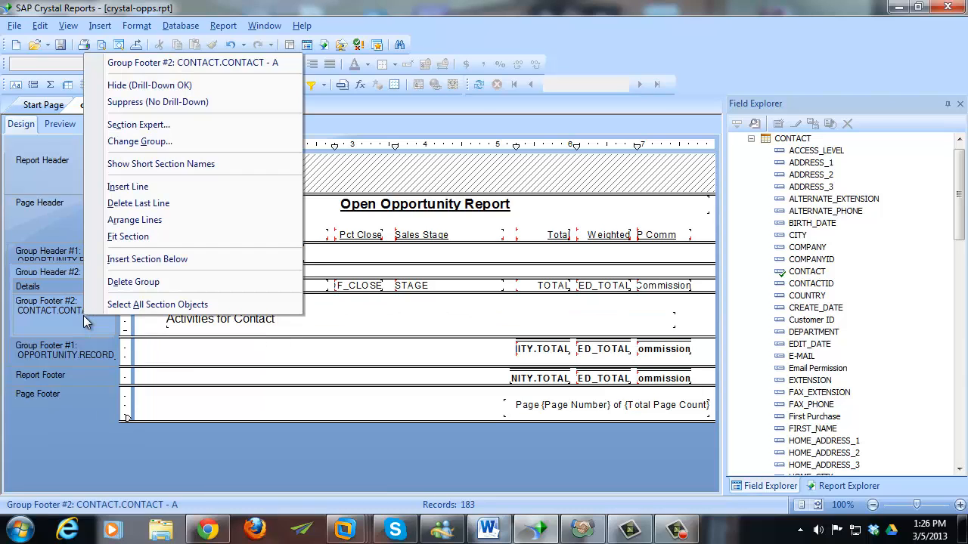
{"action": "left_click", "coordinate": [172, 187]}
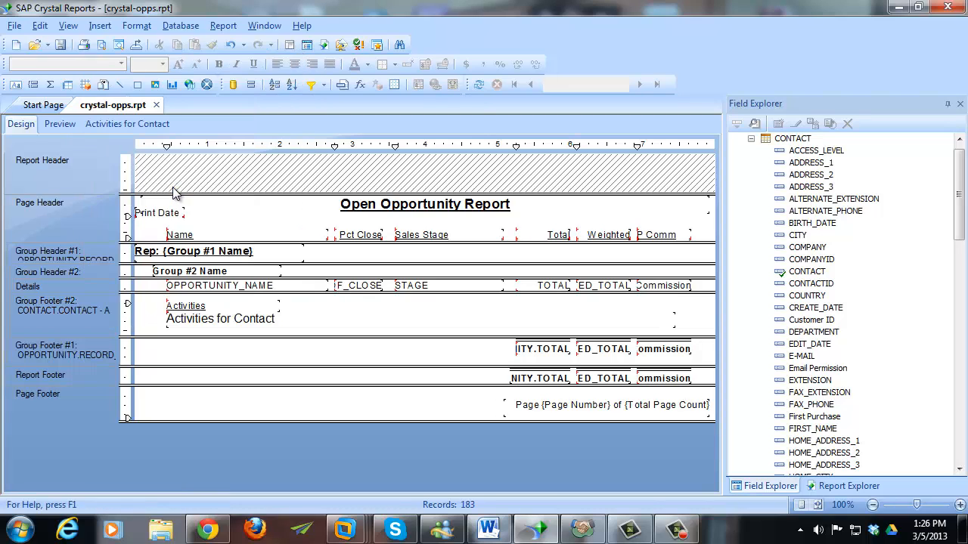
{"action": "right_click", "coordinate": [81, 320]}
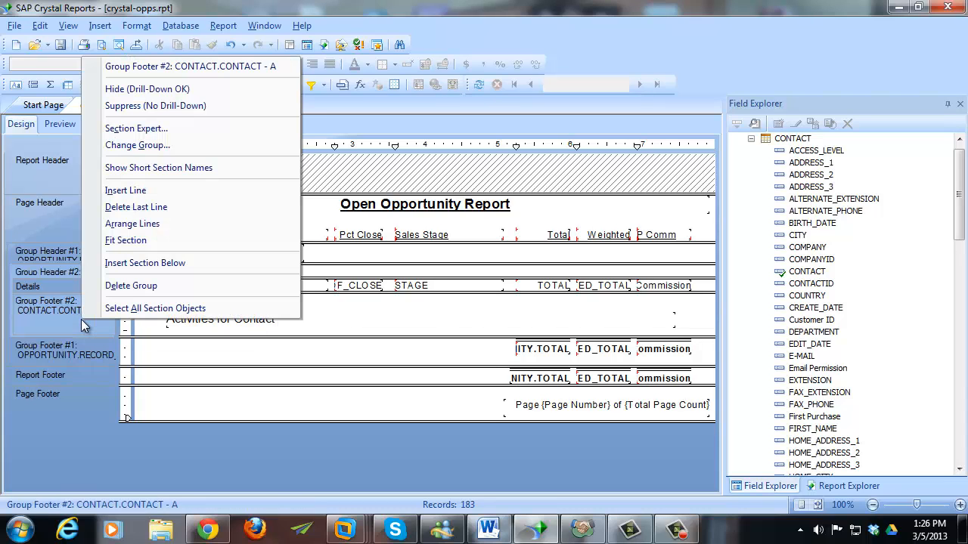
{"action": "left_click", "coordinate": [163, 265]}
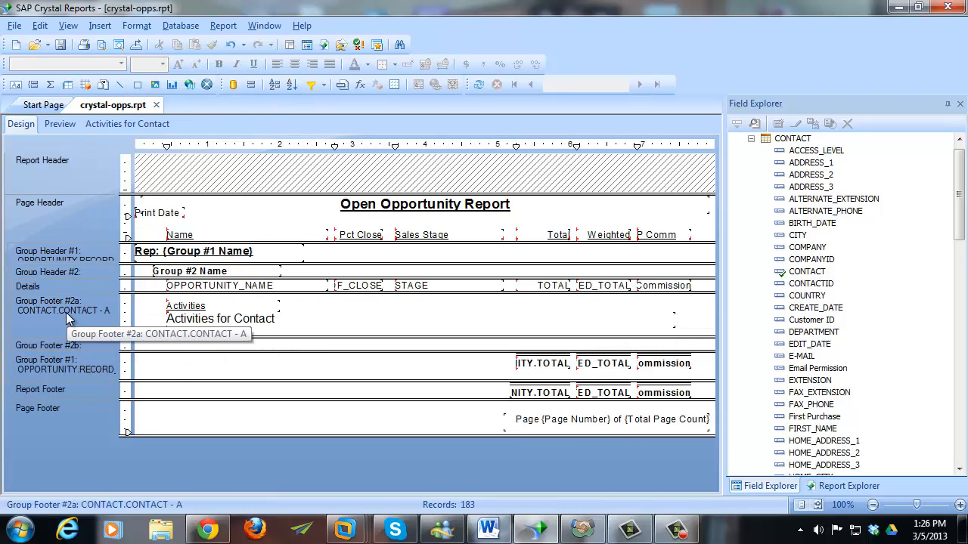
- Tighten Group Footer #2a around the subreport, resize #2b, and preview the contact spacing
{"action": "left_click", "coordinate": [217, 322]}
{"action": "left_click_drag", "start_coordinate": [213, 338], "coordinate": [214, 327]}
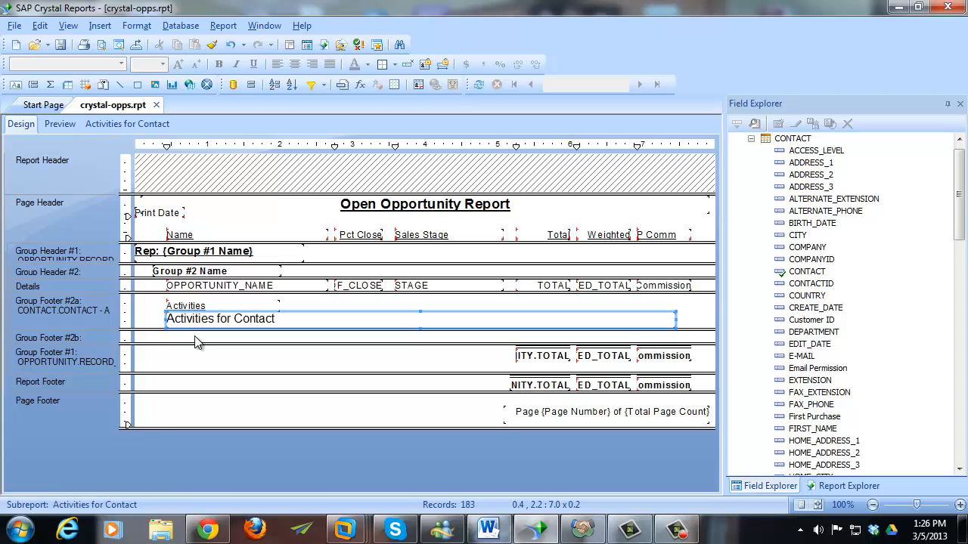
{"action": "left_click", "coordinate": [194, 342]}
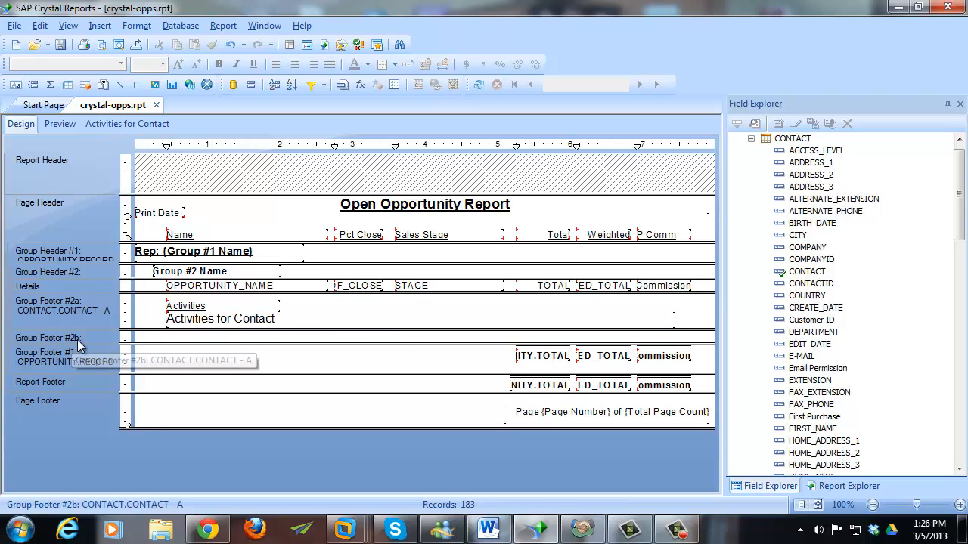
{"action": "left_click_drag", "start_coordinate": [180, 347], "coordinate": [180, 350]}
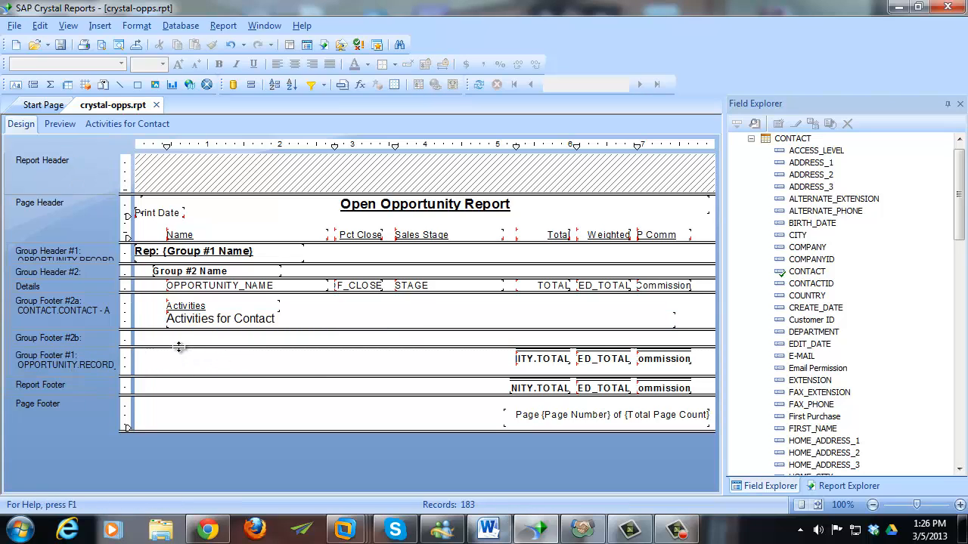
{"action": "left_click", "coordinate": [60, 123]}
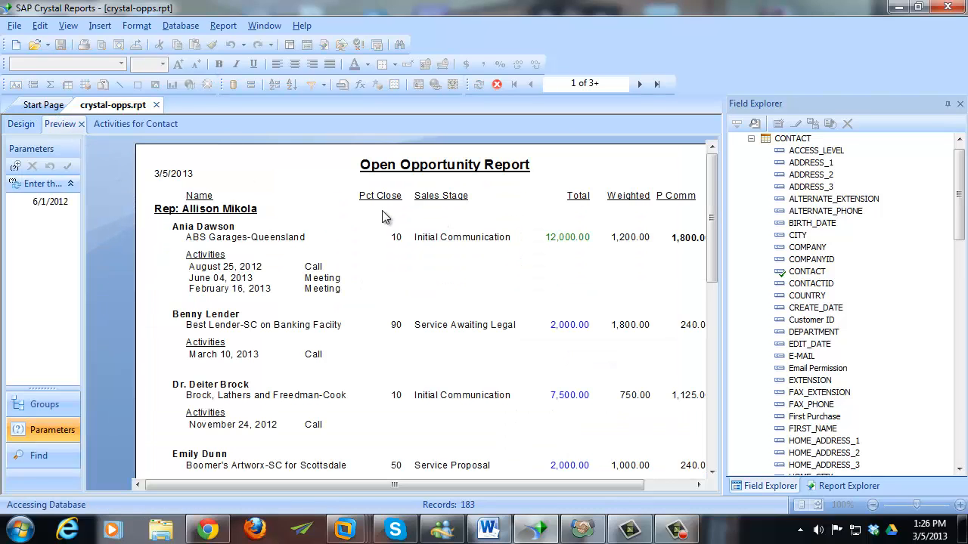